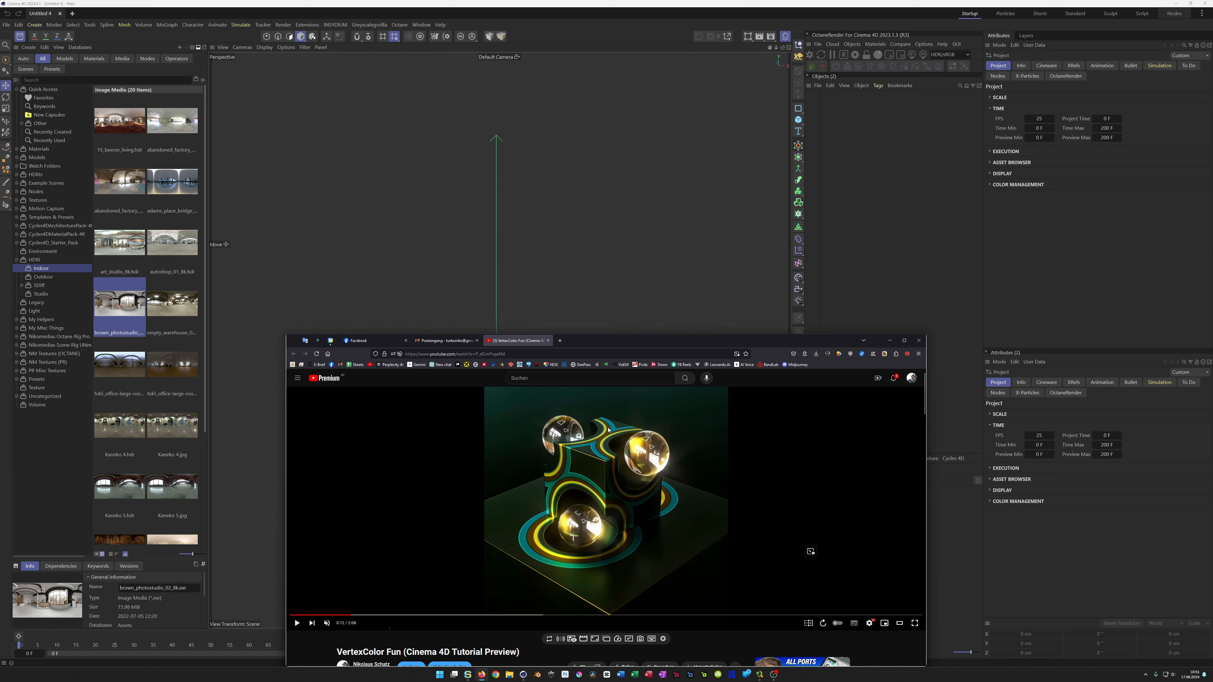
Switch to Cinema 4D and add a cube primitive to the empty scene
left_click(637, 113)
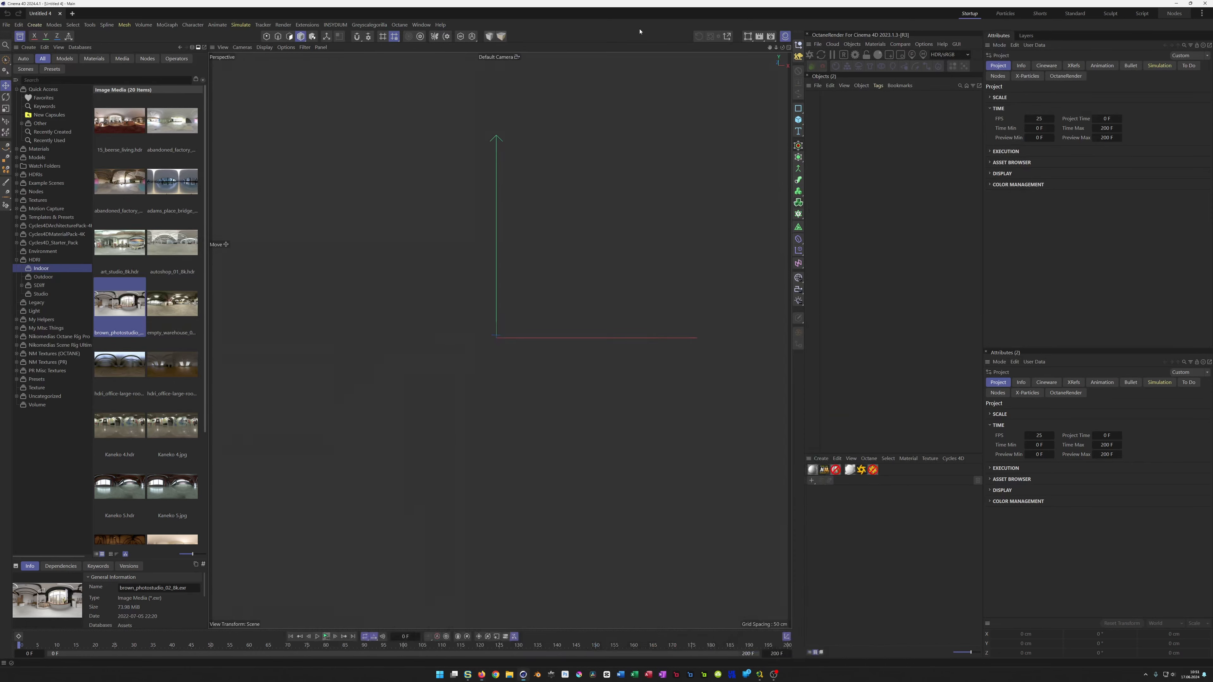
left_click(799, 120)
left_click_drag(519, 295, 492, 325, "alt")
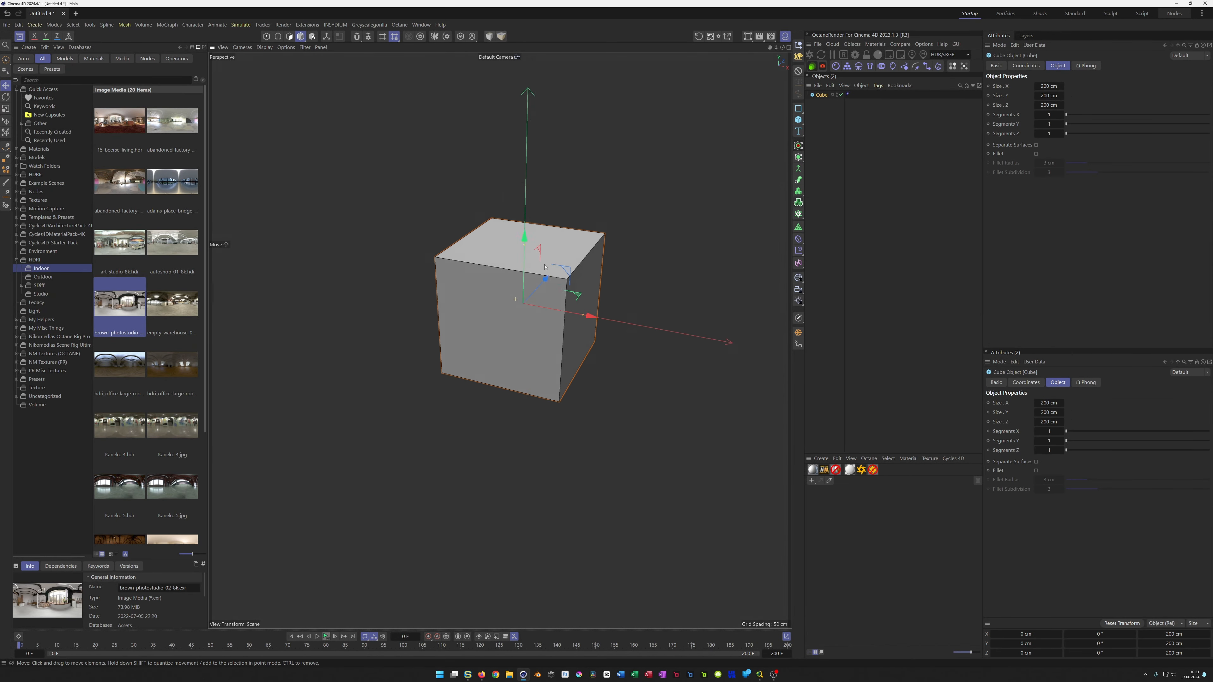
right_click_drag(492, 325, 563, 305, "alt")
mouse_move(563, 306)
left_mouse_down("alt")
mouse_move(596, 264)
mouse_move(553, 310)
left_mouse_up("alt")
right_click_drag(553, 311, 519, 319, "alt")
middle_click_drag(519, 319, 483, 359, "alt")
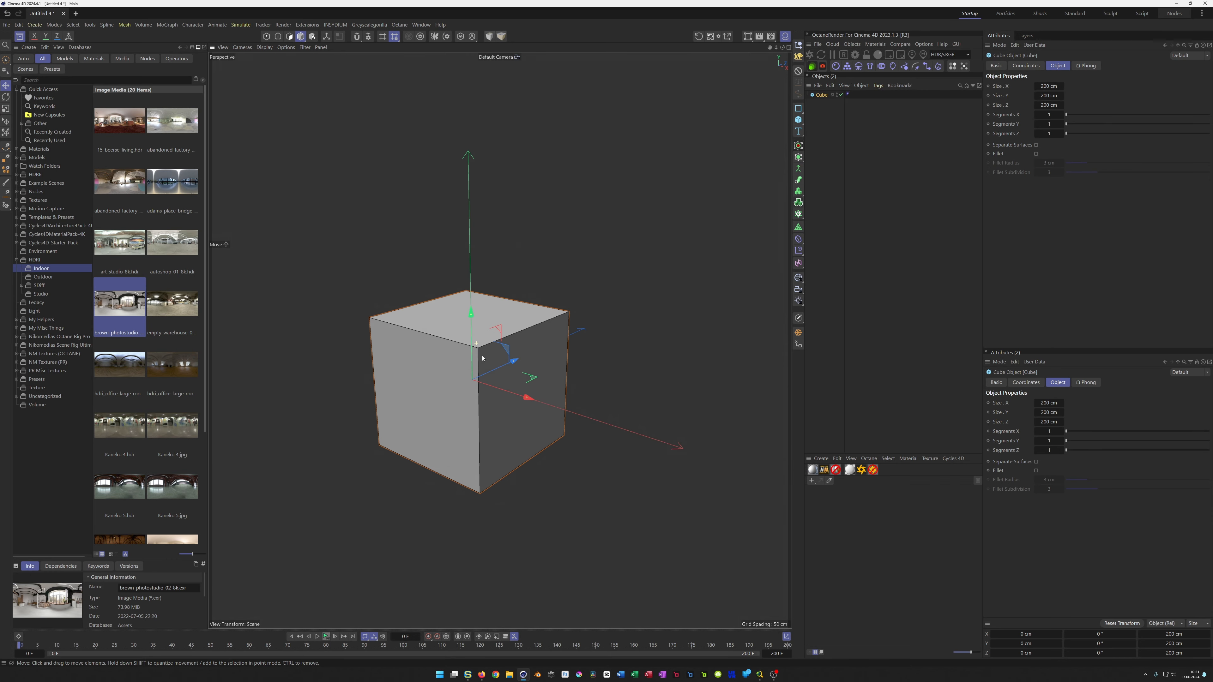
Add a circle spline to the scene and set its plane to XZ
left_click(798, 108)
left_click(867, 117)
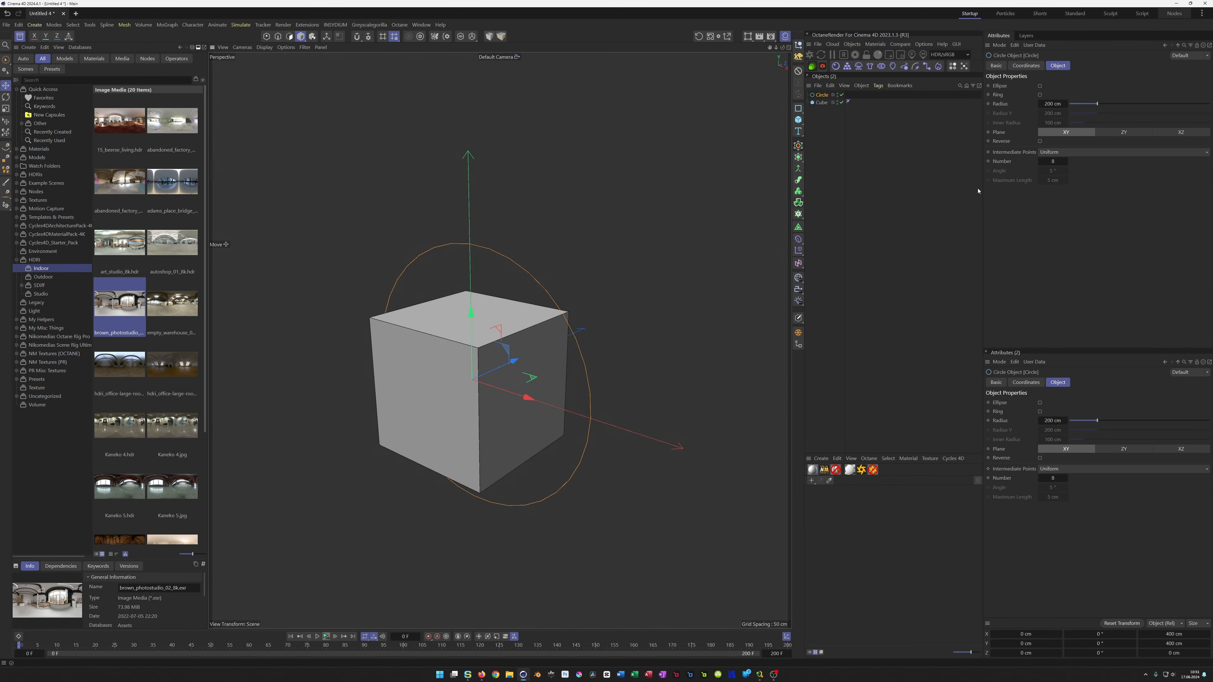
left_click(1172, 135)
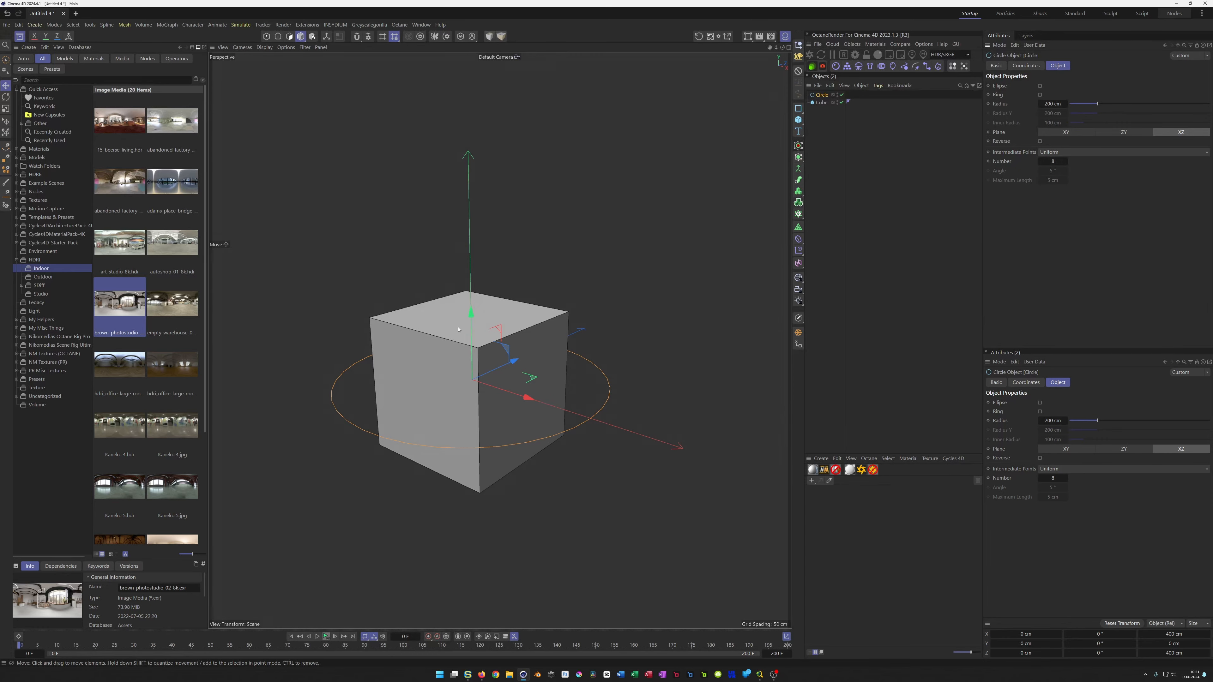
Raise the circle spline to the cube's top face at Y 100 cm and set its radius to 100 cm
left_click_drag(472, 315, 470, 246)
left_click_drag(412, 358, 483, 363, "alt")
left_click(1043, 104)
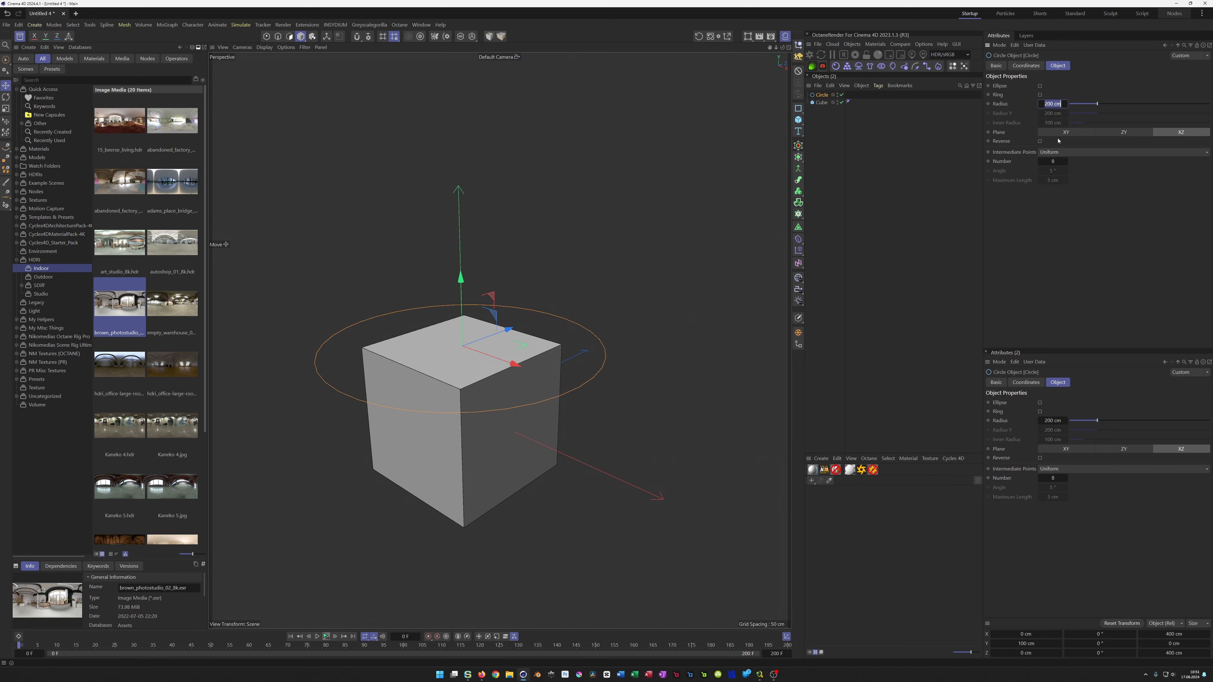
type("100")
key("Return")
Add a sphere primitive and set its radius to 50 cm
left_click(800, 121)
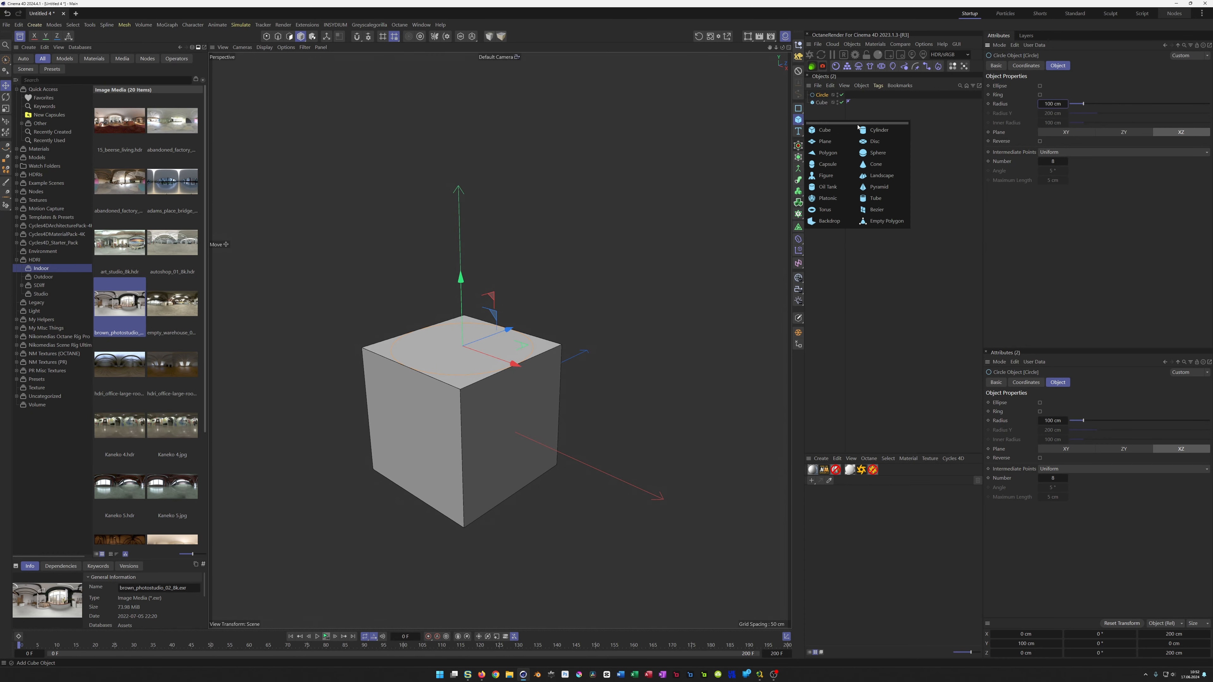
left_click(876, 153)
double_click(1041, 86)
type("50")
key("Return")
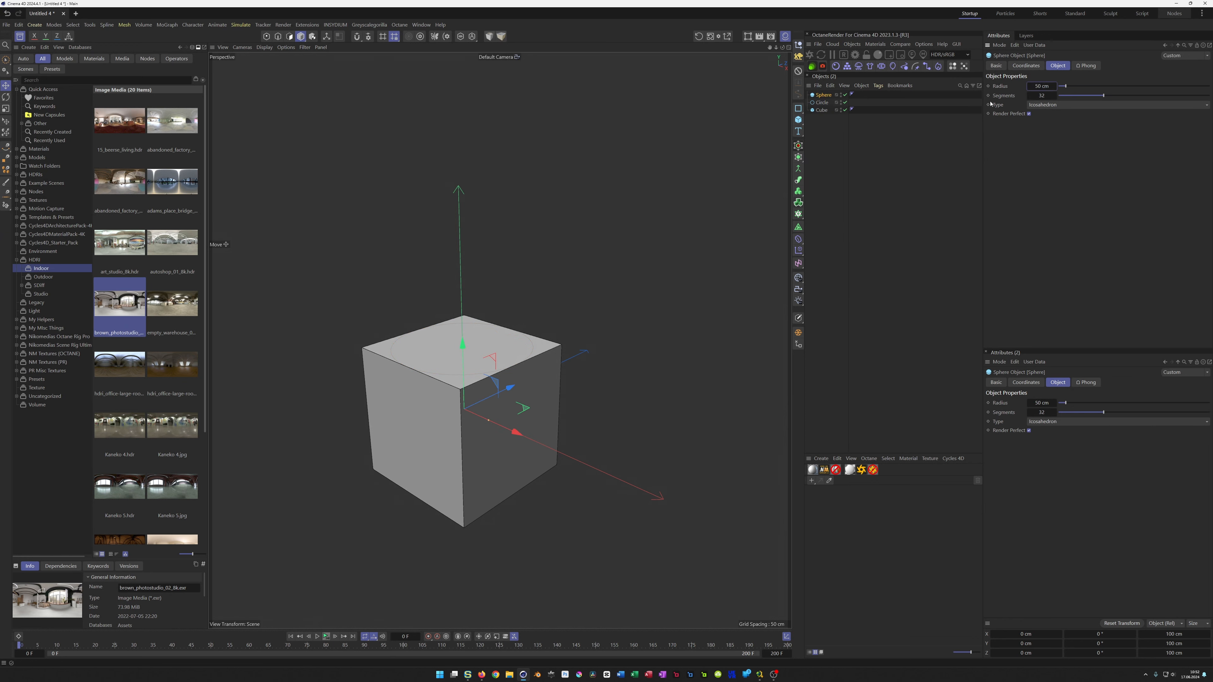
Add an Align to Spline tag to the sphere and assign the circle as its spline path
right_click(827, 97)
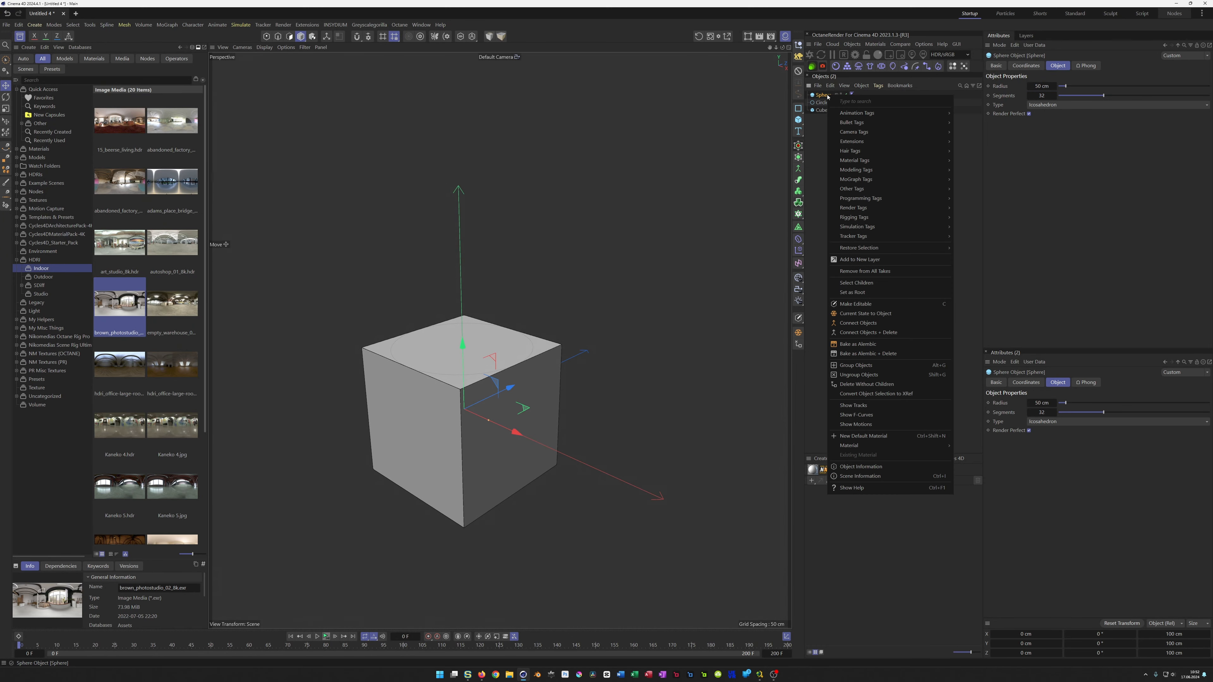
mouse_move(894, 113)
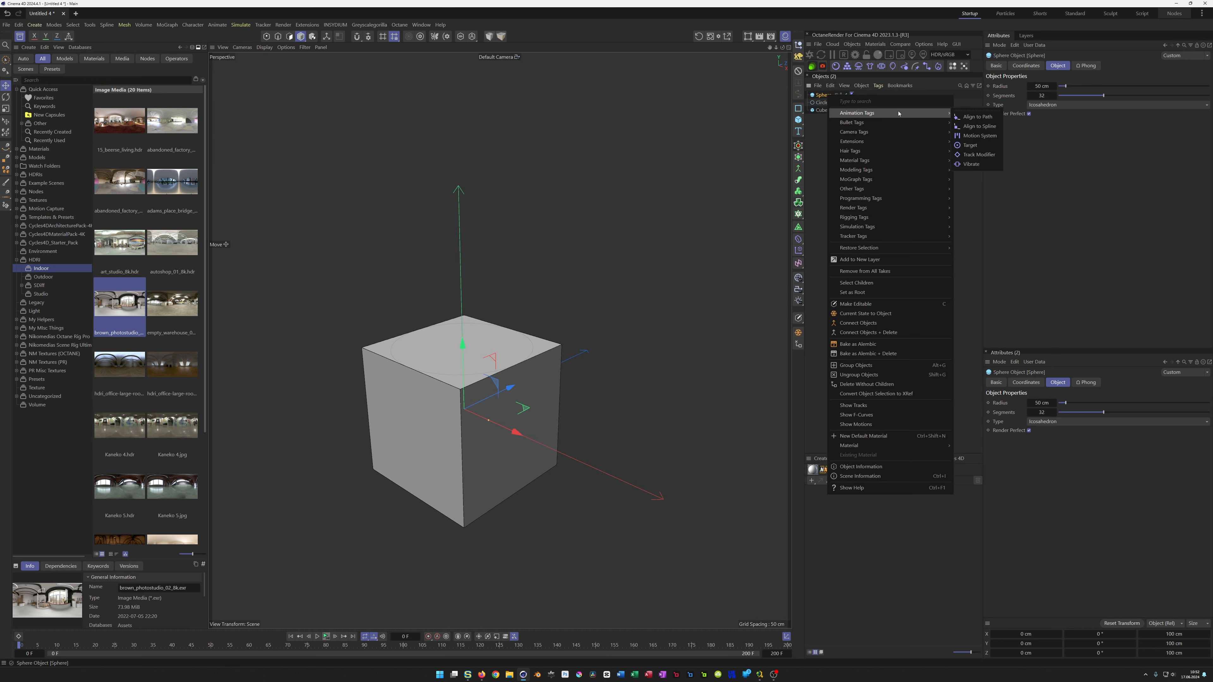
left_click(977, 123)
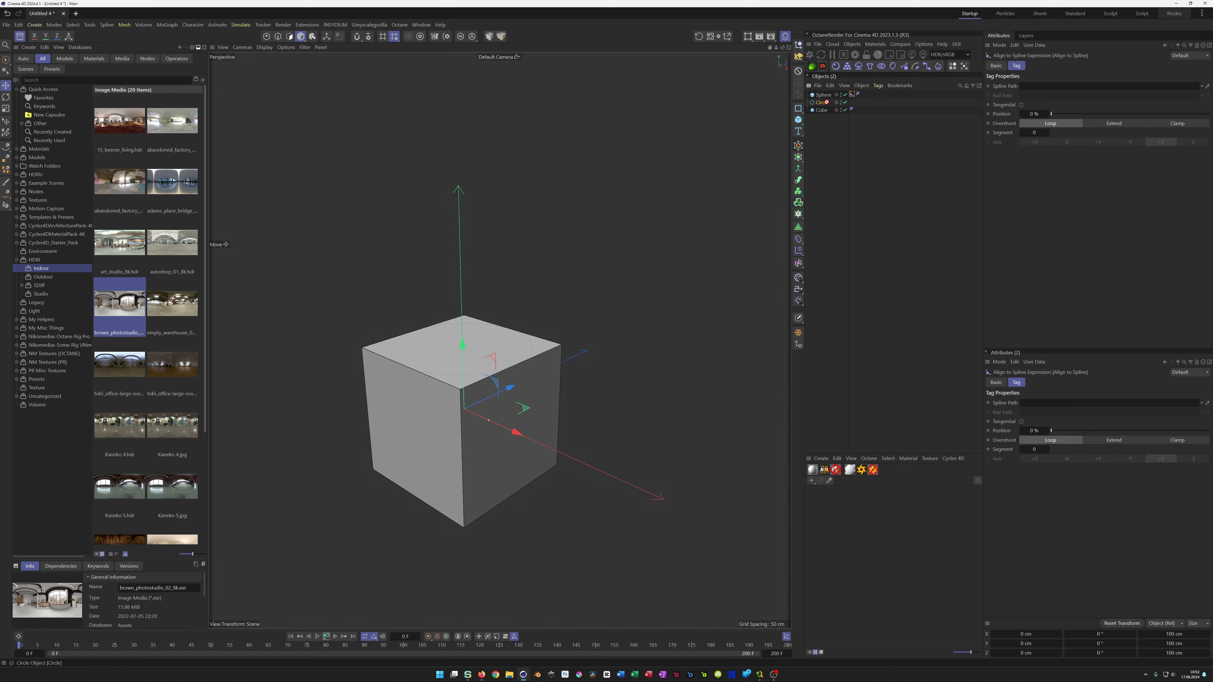
left_click_drag(987, 90, 1030, 87)
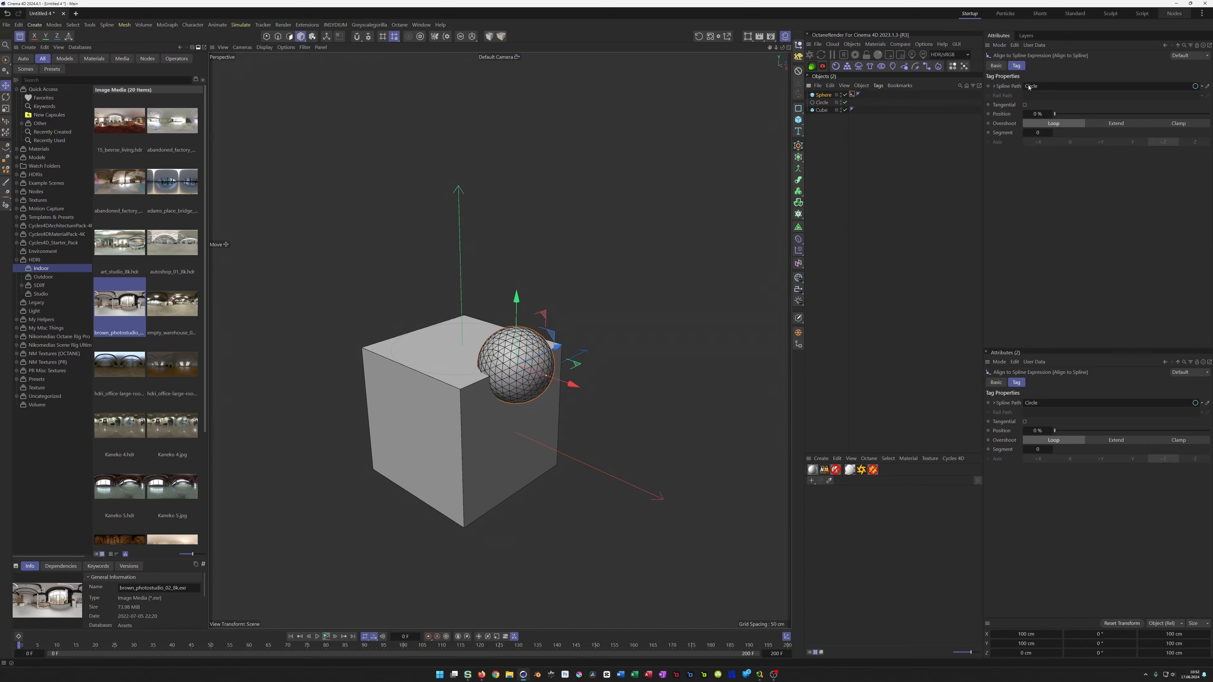
left_click_drag(468, 329, 482, 319, "alt")
middle_click_drag(482, 319, 448, 330, "alt")
Duplicate the sphere and set the copy's Align to Spline position to 50 %
left_click(823, 95)
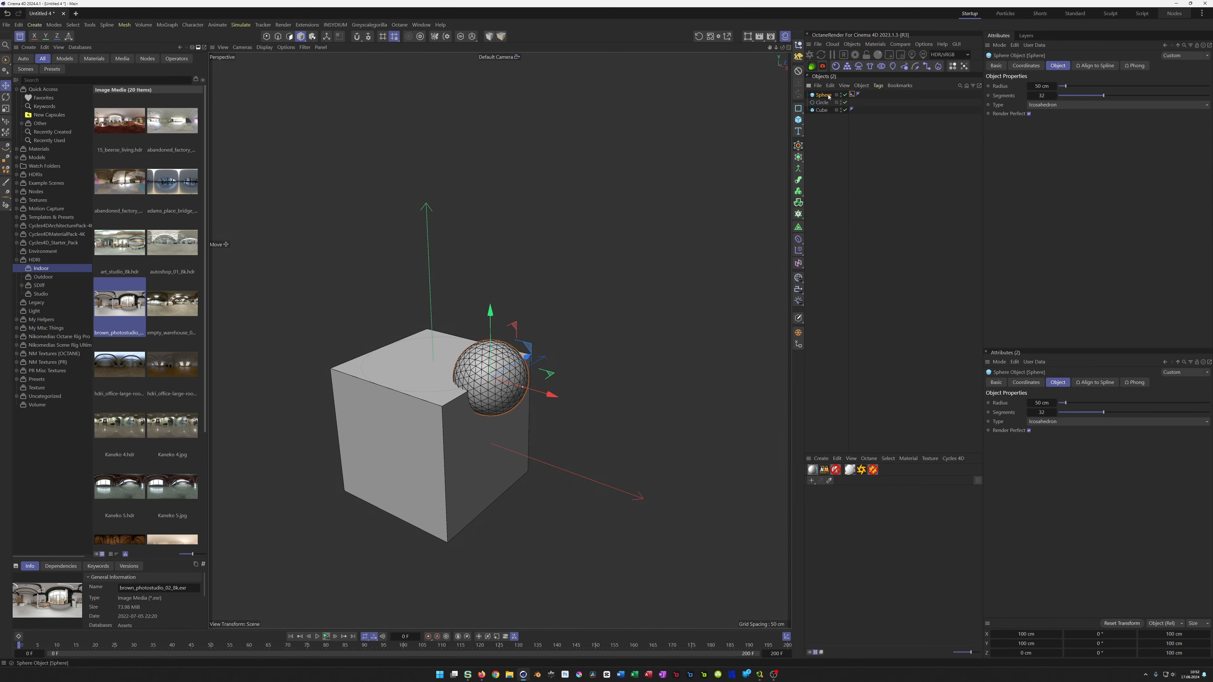
left_click_drag(821, 97, 822, 100, "ctrl")
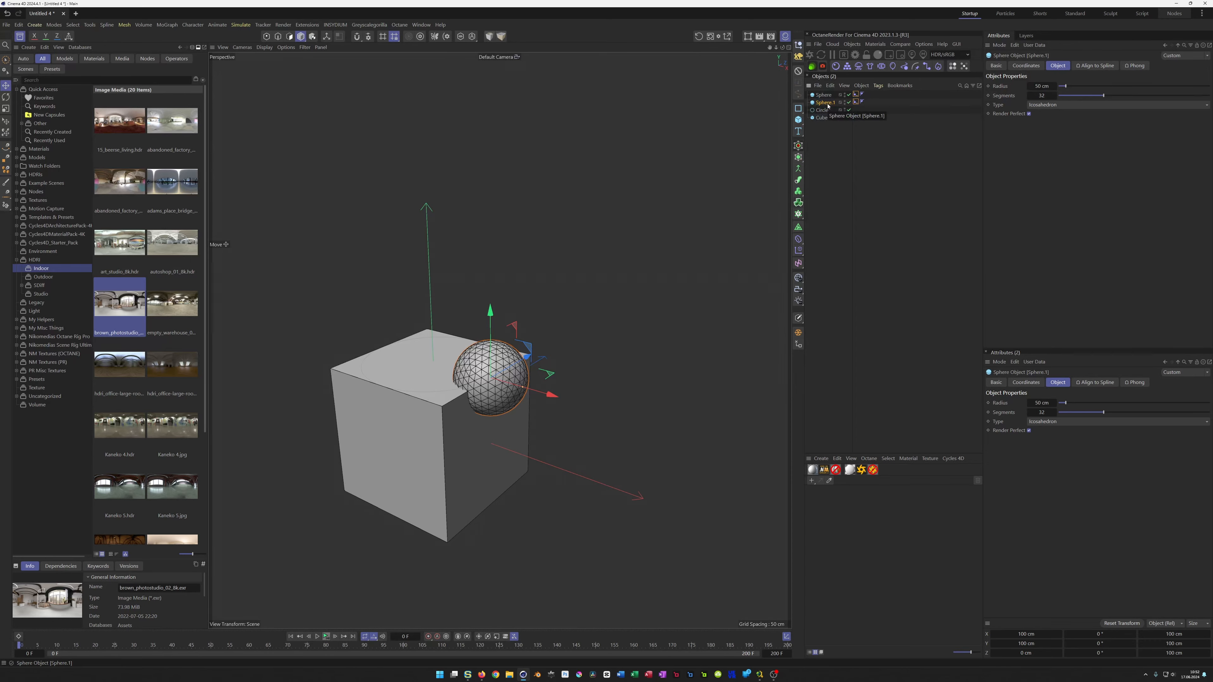
left_click(855, 103)
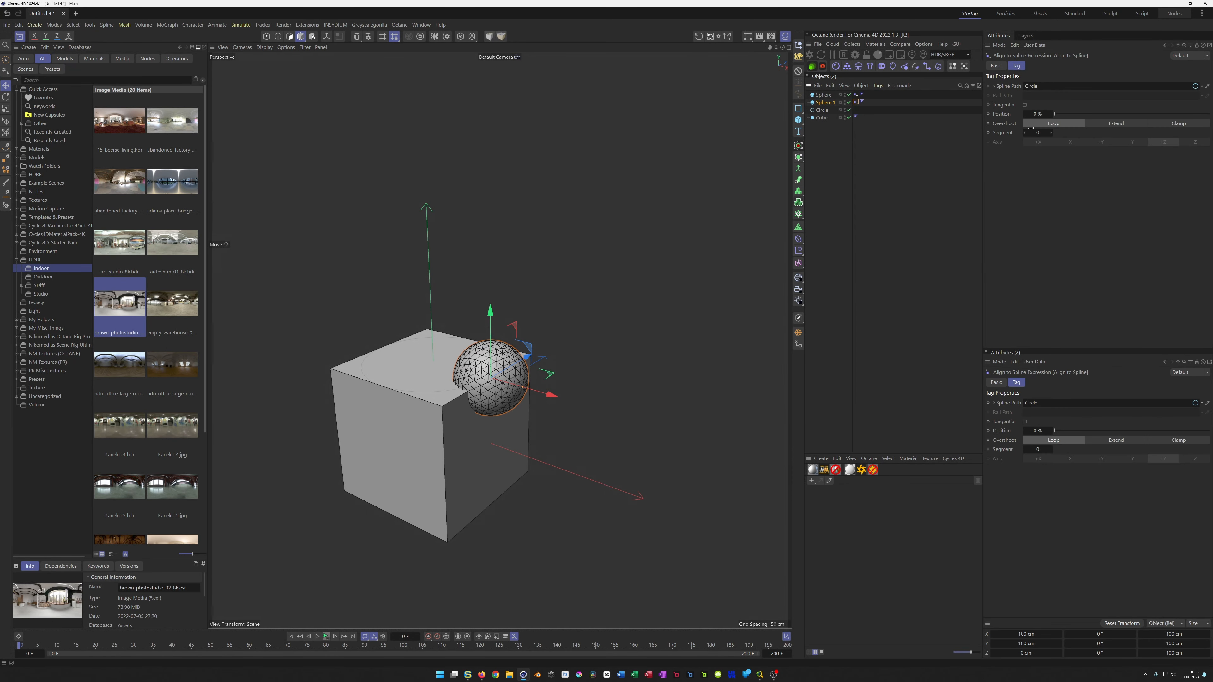
left_click(1039, 114)
type("50")
key("Return")
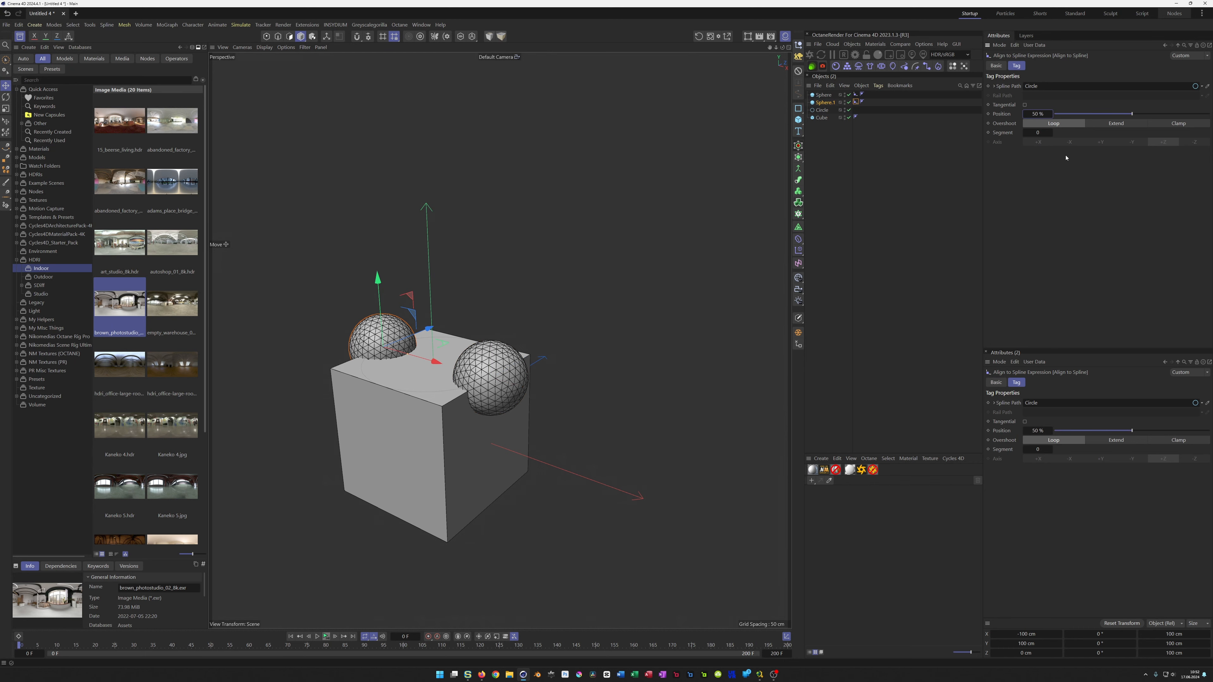
Try changing the circle's heading rotation to turn both spheres around the cube's top, and reset it to 0°
mouse_move(405, 347)
left_mouse_down("alt")
mouse_move(475, 325)
mouse_move(397, 356)
mouse_move(415, 345)
left_mouse_up("alt")
left_click(822, 110)
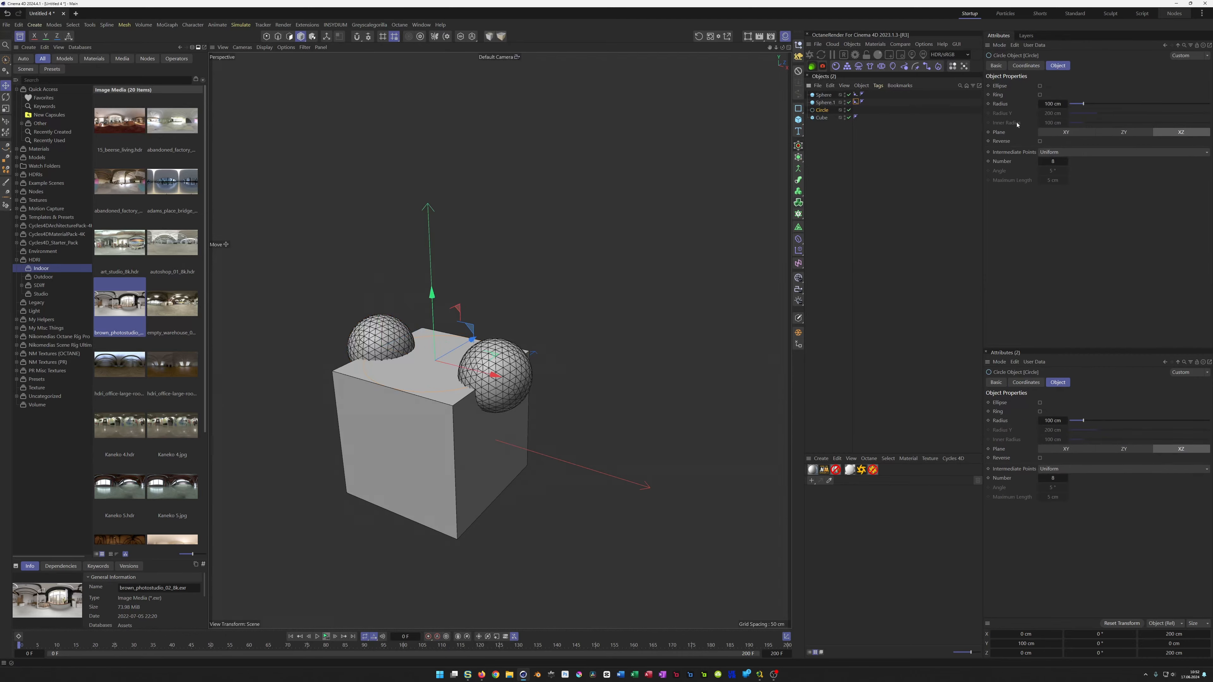
left_click(1025, 65)
left_click_drag(1069, 97, 1061, 134)
right_click(1085, 99)
left_click(1098, 103)
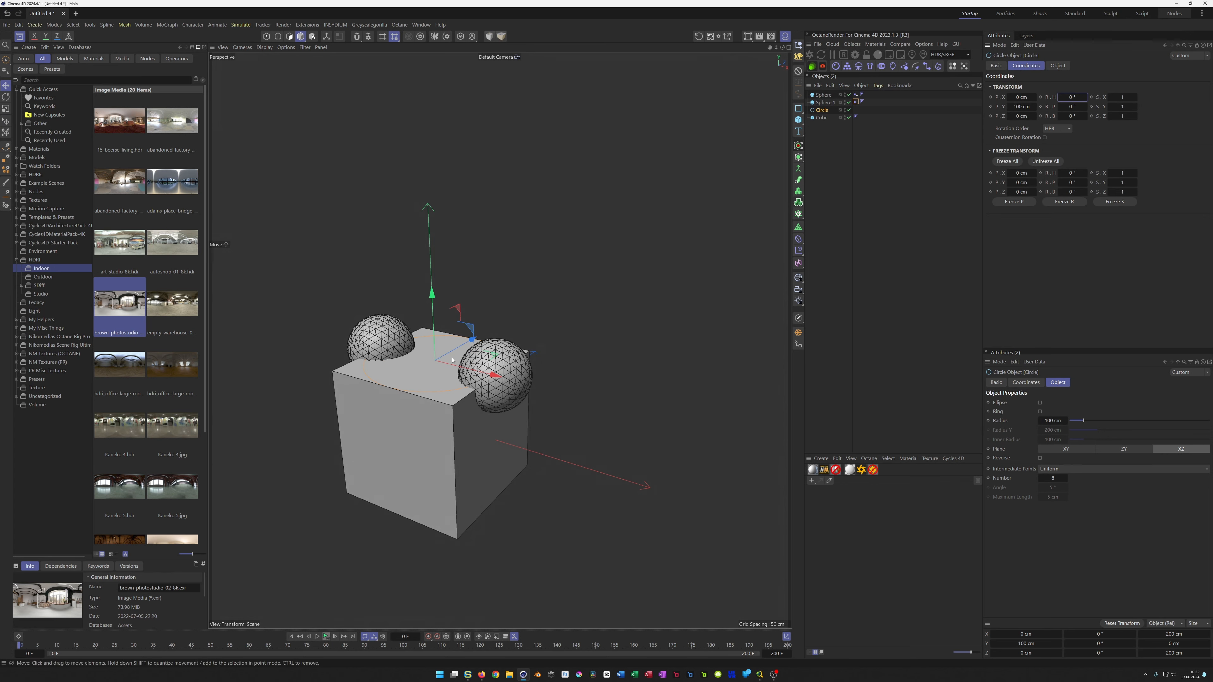
Group both spheres into a null and name it "Spheres Top"
left_click_drag(563, 293, 471, 387, "alt")
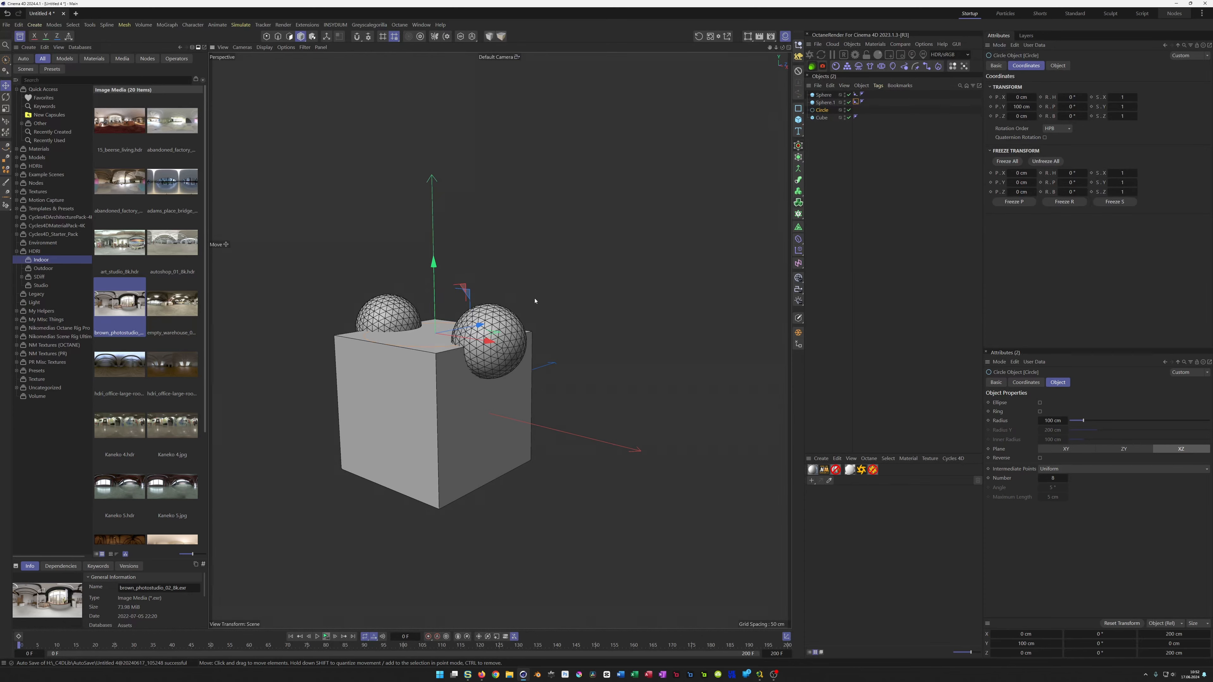
left_click(823, 95)
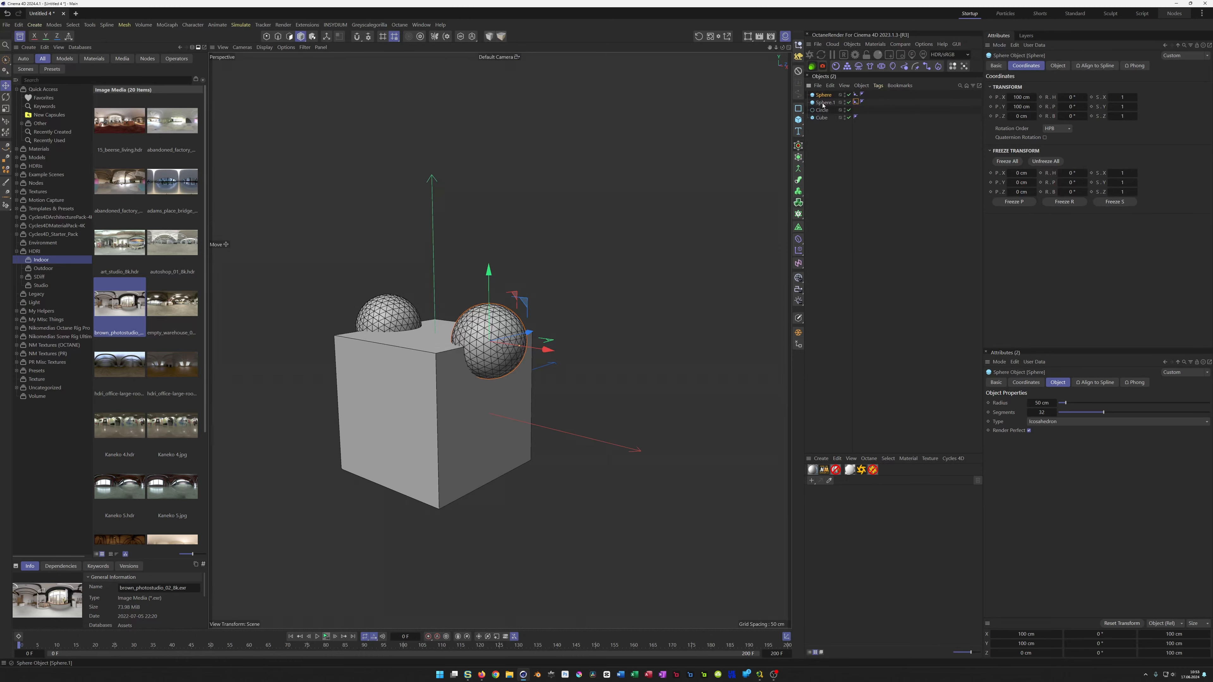
left_click(822, 102, "ctrl")
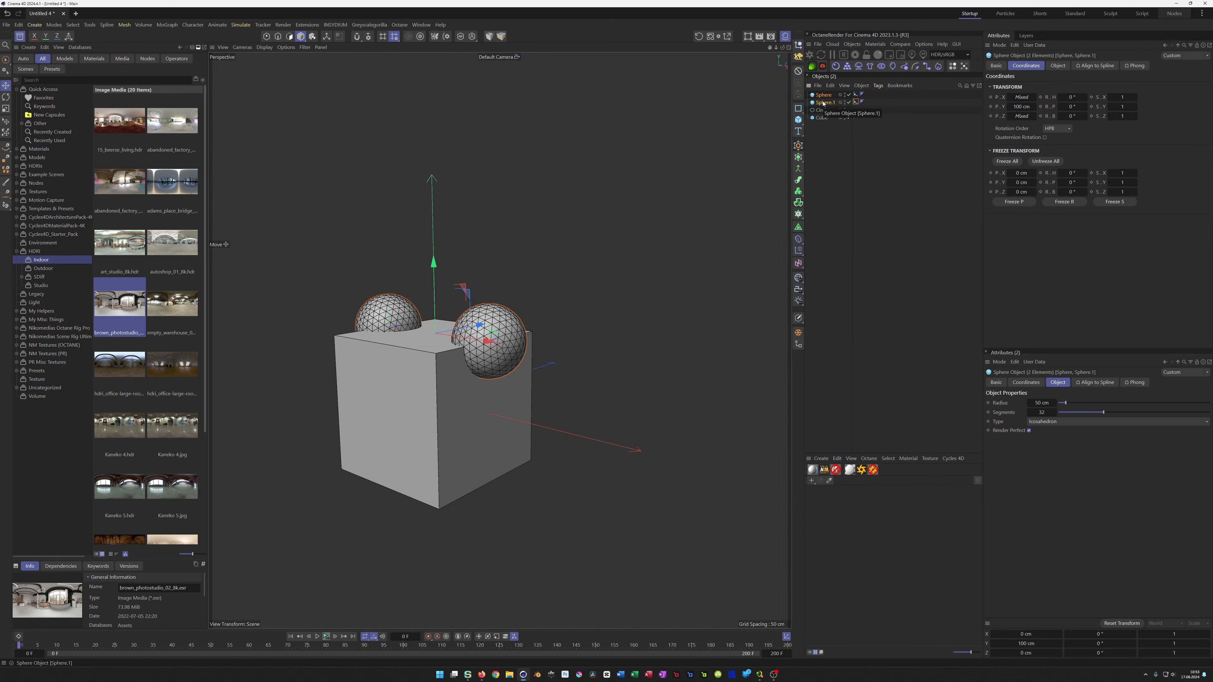
key("alt+g")
double_click(821, 95)
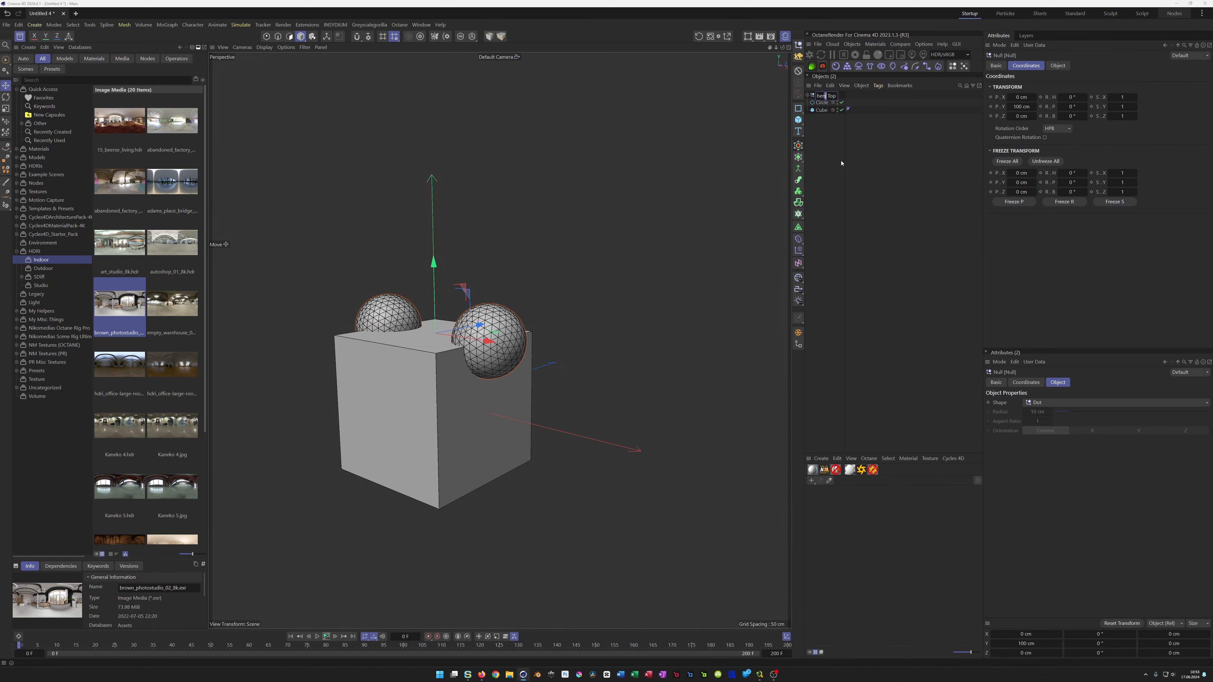
type("Spheres Top")
key("Return")
Copy both spheres out of the Spheres Top group to the top level of the object hierarchy
left_click(807, 95)
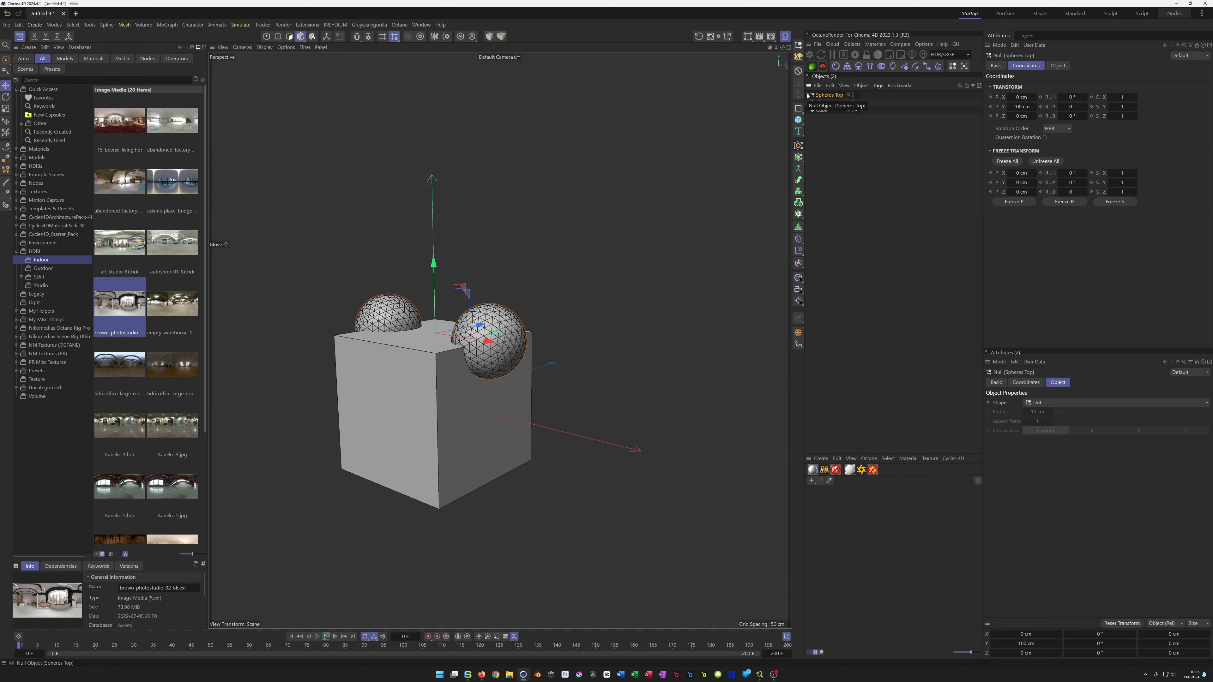
left_click(827, 103)
left_click(828, 111)
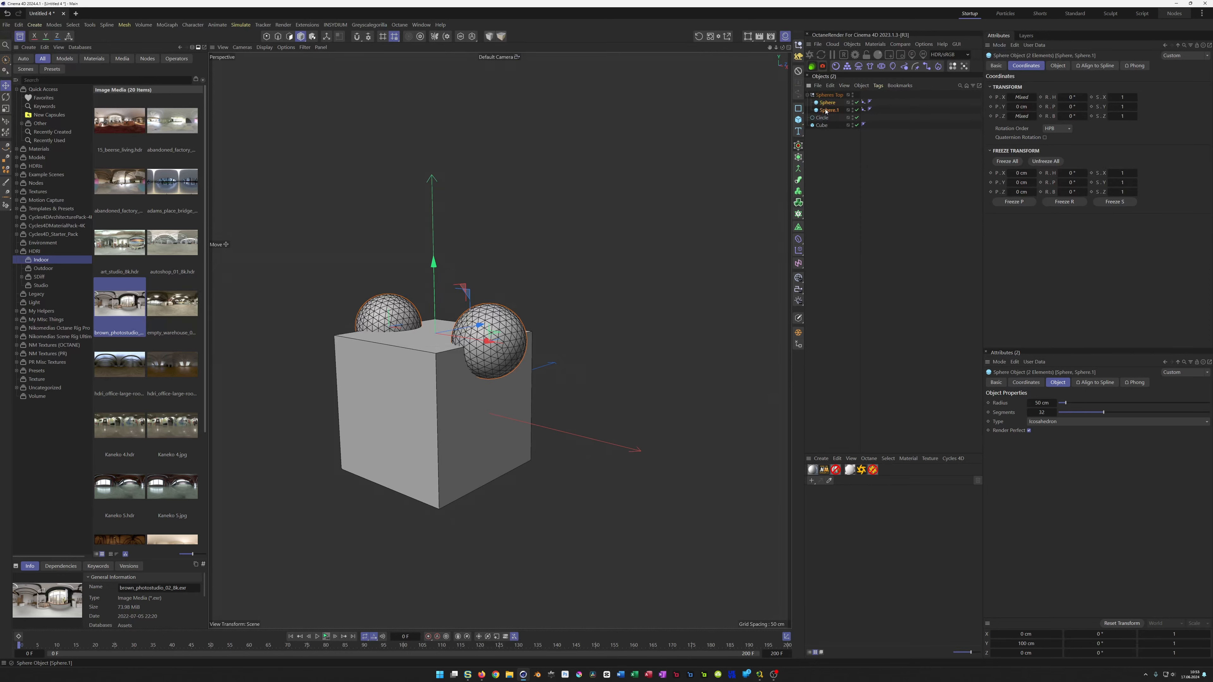
left_click_drag(827, 111, 825, 117)
left_click(807, 95)
Duplicate the circle spline and move the copy down to the cube's base at Y -100 cm
left_click(822, 118)
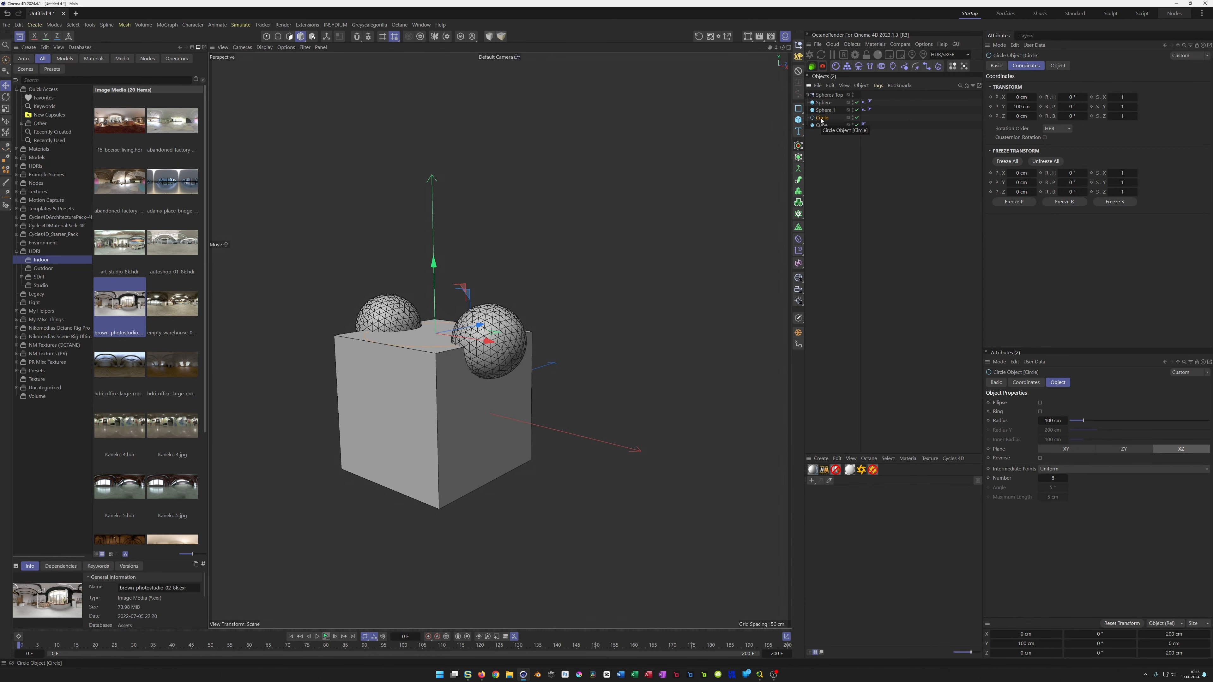
left_click_drag(821, 119, 821, 122, "ctrl")
left_click_drag(433, 265, 428, 402)
left_click_drag(430, 457, 450, 531, "alt")
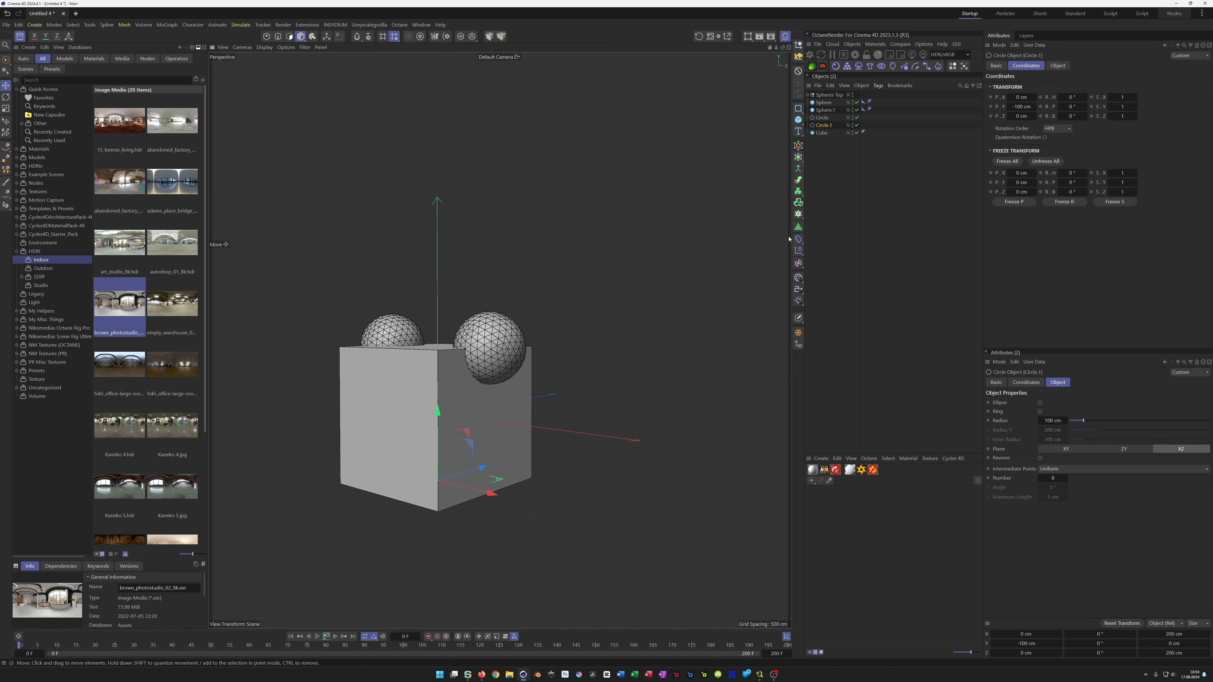
Assign the lower circle as the spline path of both copied spheres' Align to Spline tags and set its heading to 90°
left_click(863, 102)
left_click(865, 110, "ctrl")
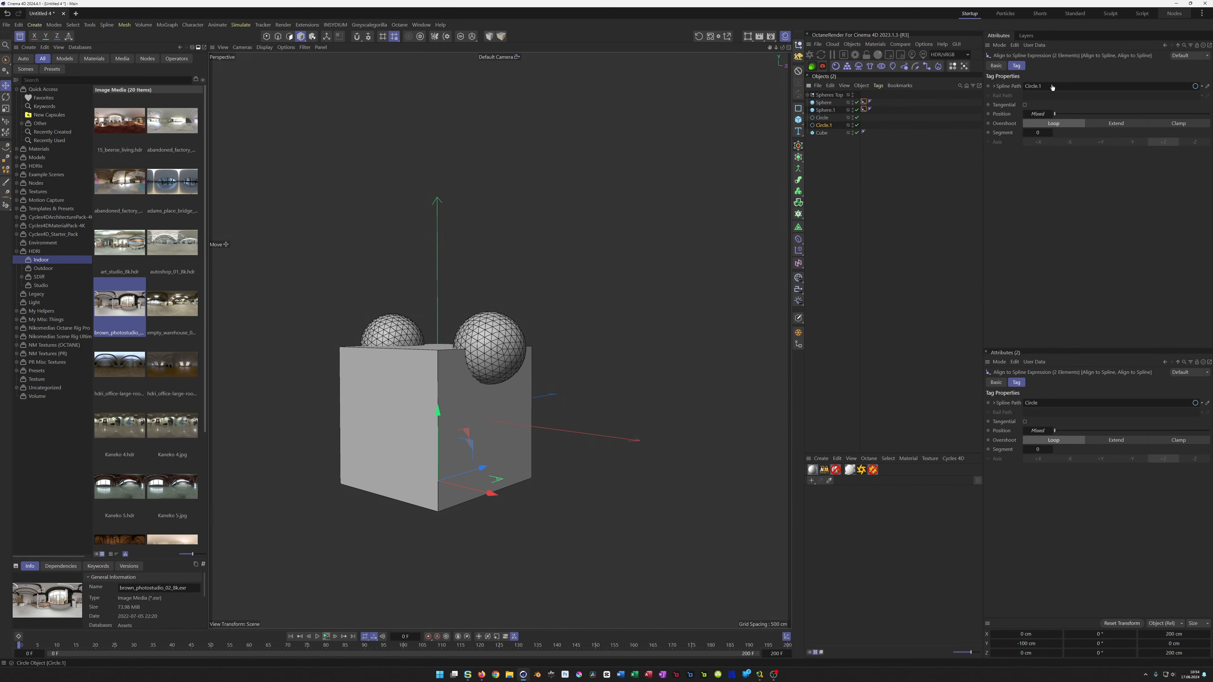
left_click(824, 125)
left_click(1078, 99)
type("90")
key("Return")
left_click_drag(411, 420, 430, 396, "alt")
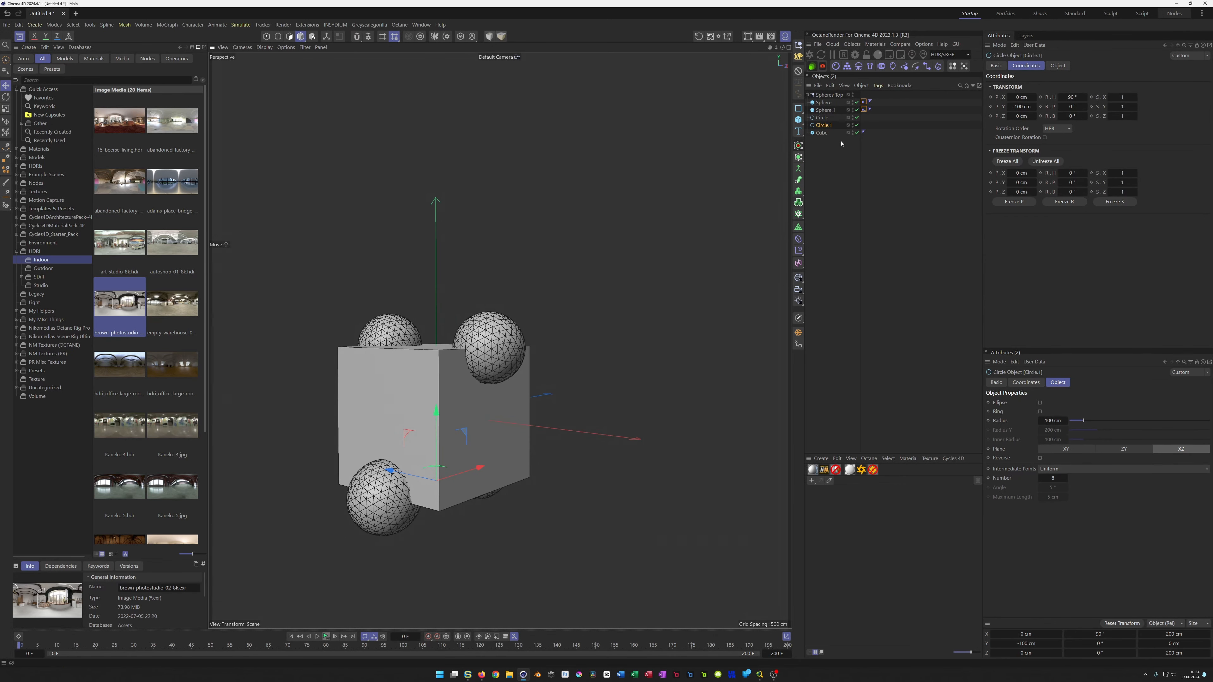
Group the two lower spheres into a null and name it "Spheres Bottom"
left_click(821, 110)
left_click(824, 102, "ctrl")
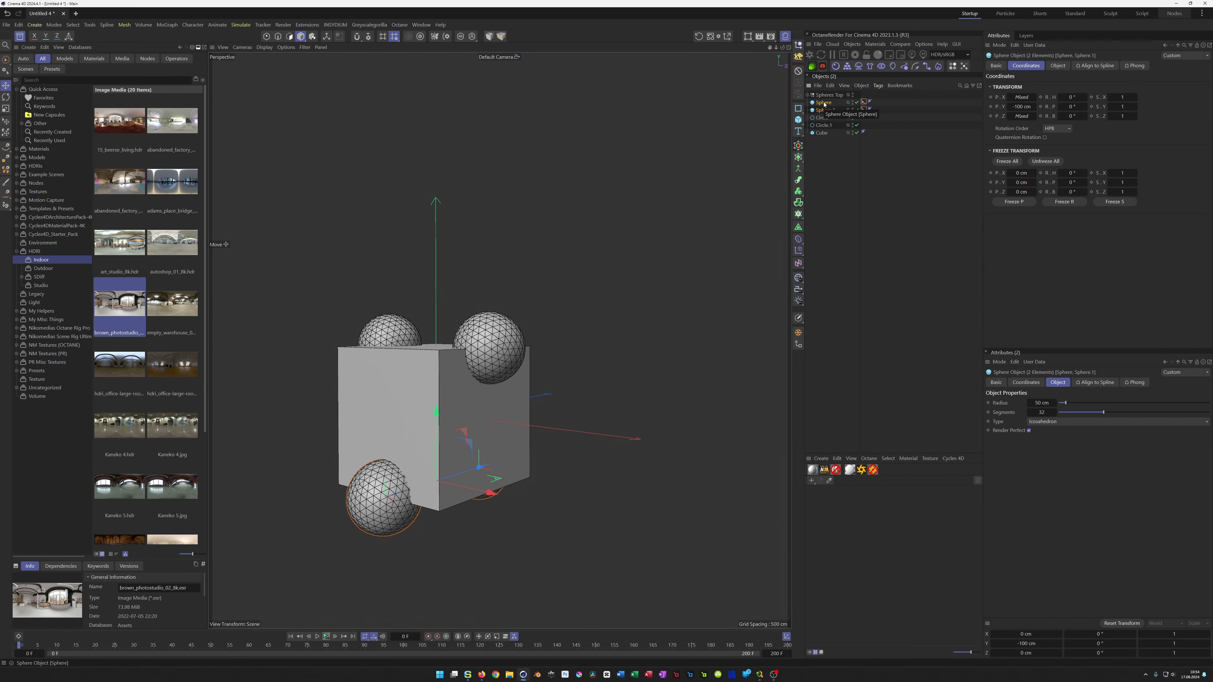
key("alt+g")
type("Sp")
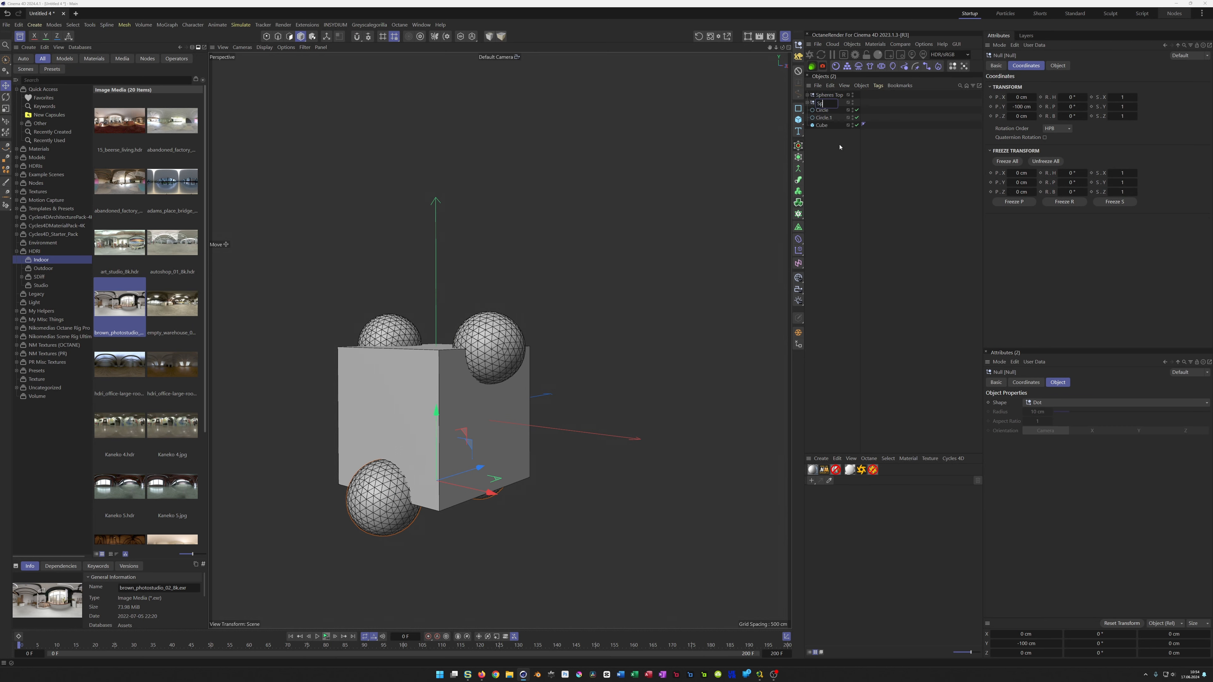
type("heres Bottom")
key("Return")
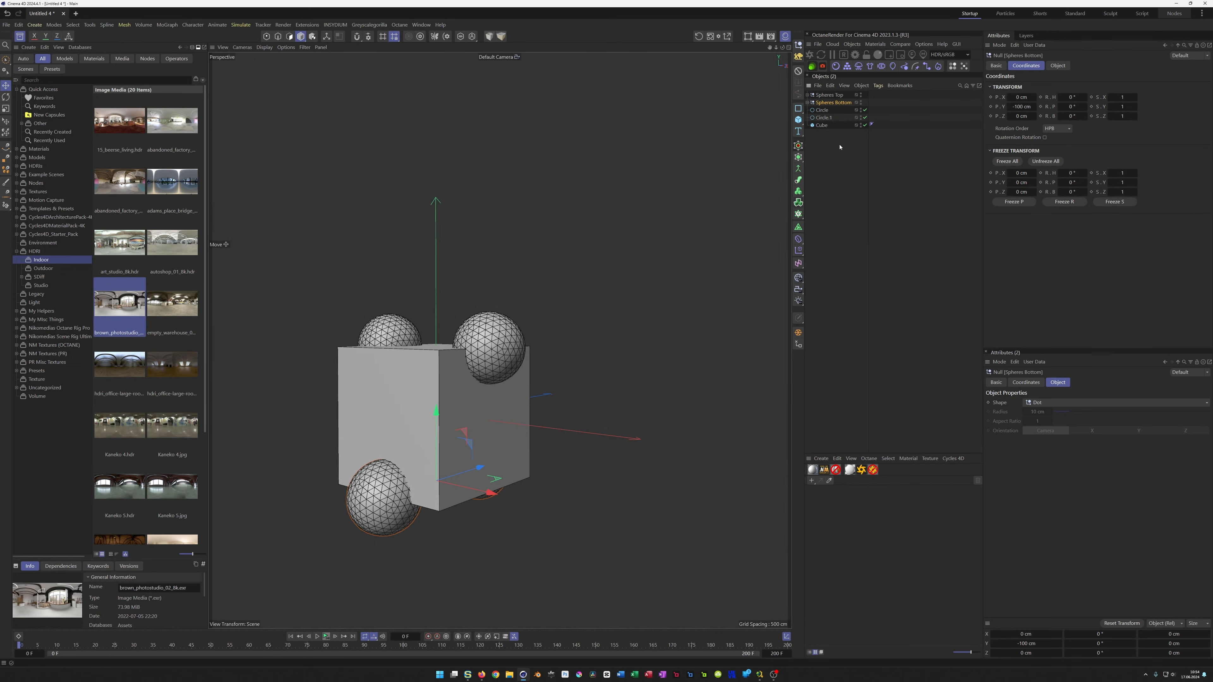
Save the scene in the _Temp folder as "VertexMapFun_Tut"
key("ctrl+s")
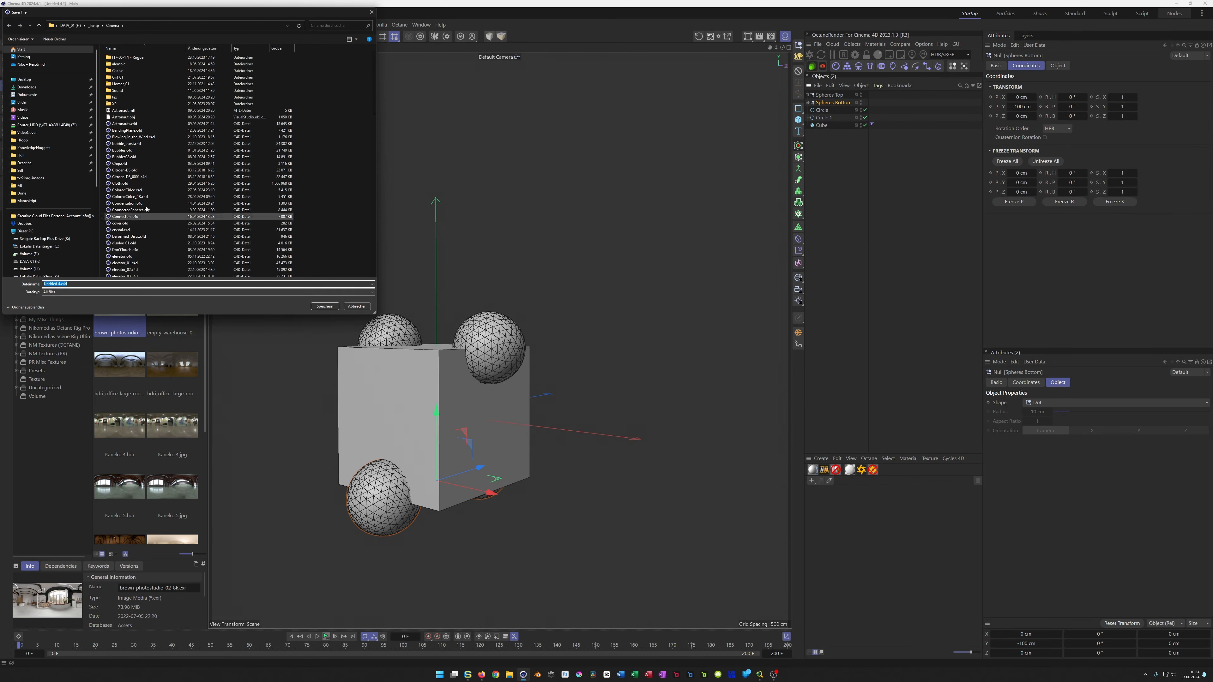
left_click(95, 27)
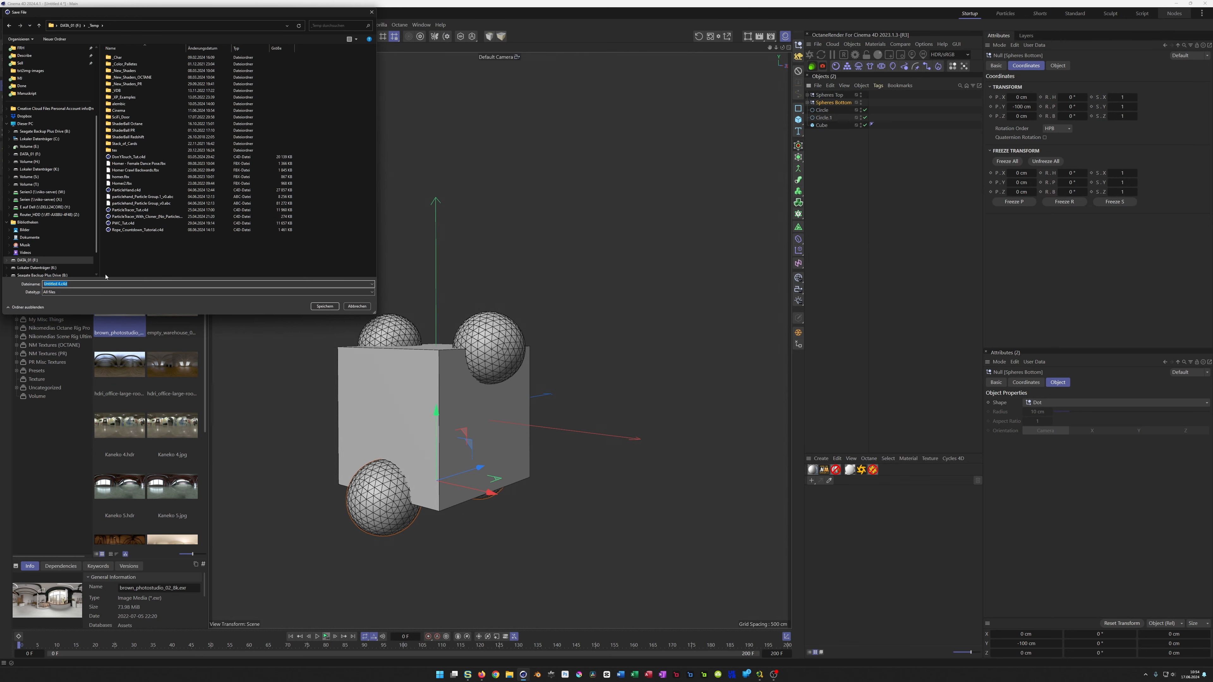
type("VertexFun_Tut")
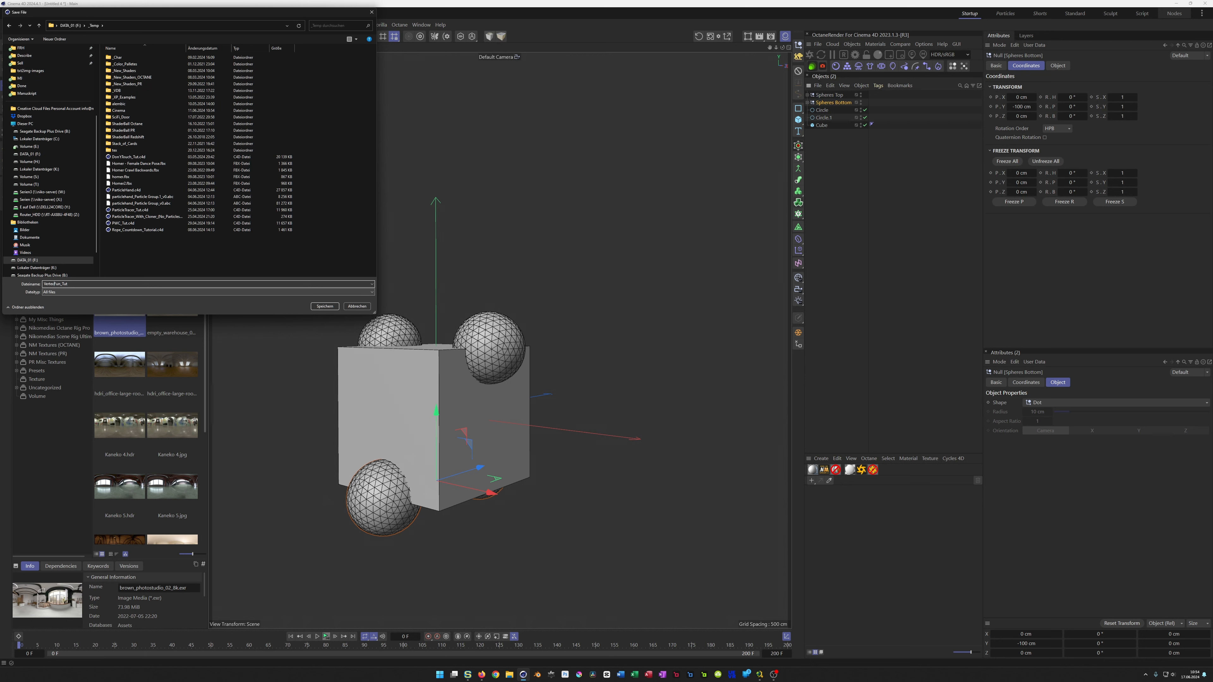
type("ap")
key("Return")
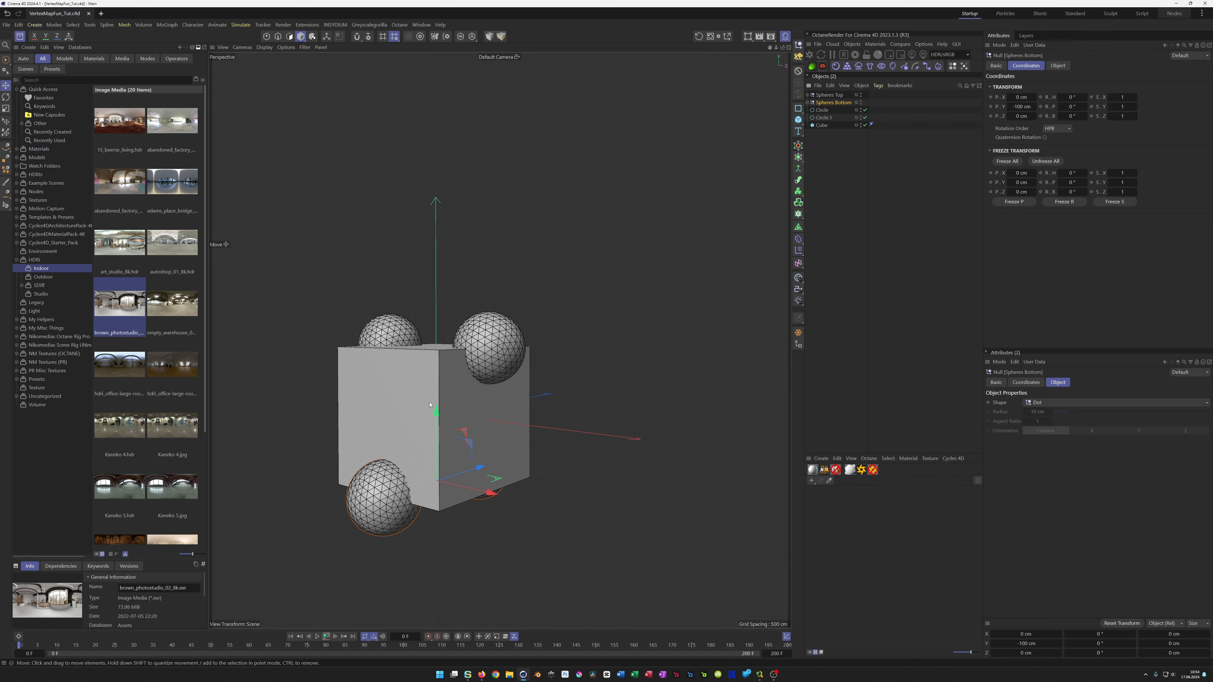
left_click_drag(402, 391, 394, 378, "alt")
scroll(395, 377, "up", 1)
middle_click_drag(442, 350, 466, 344, "alt")
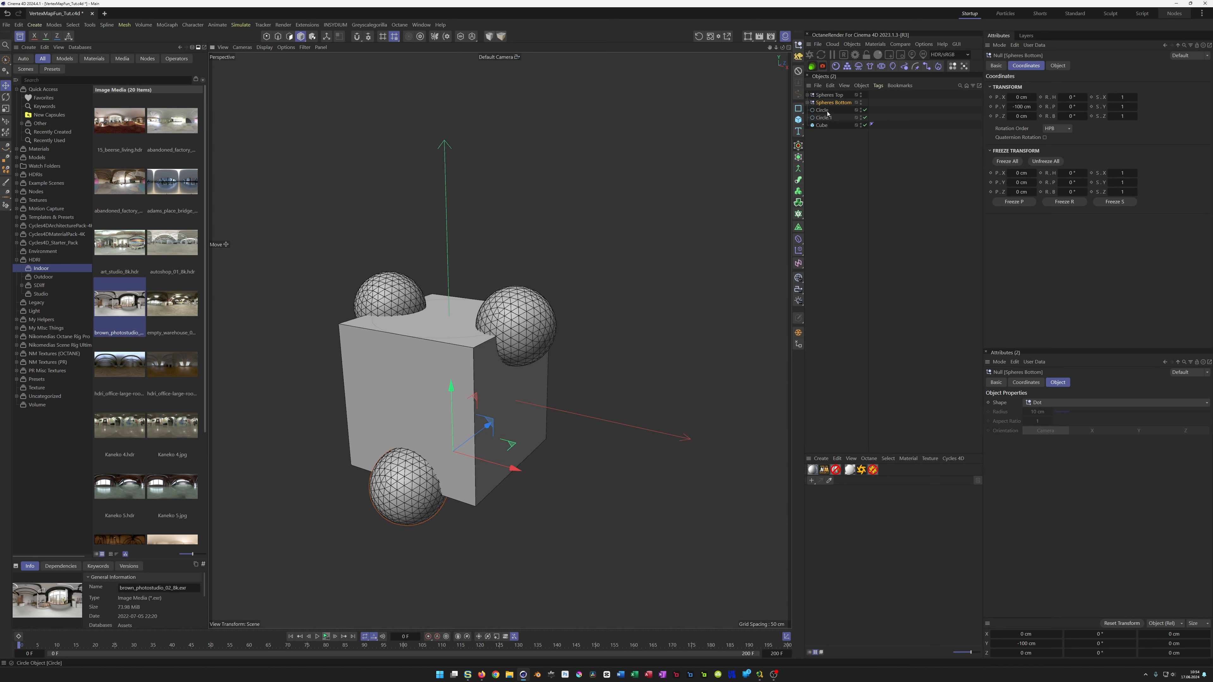
left_click(827, 96, "ctrl")
left_click_drag(827, 96, 835, 156)
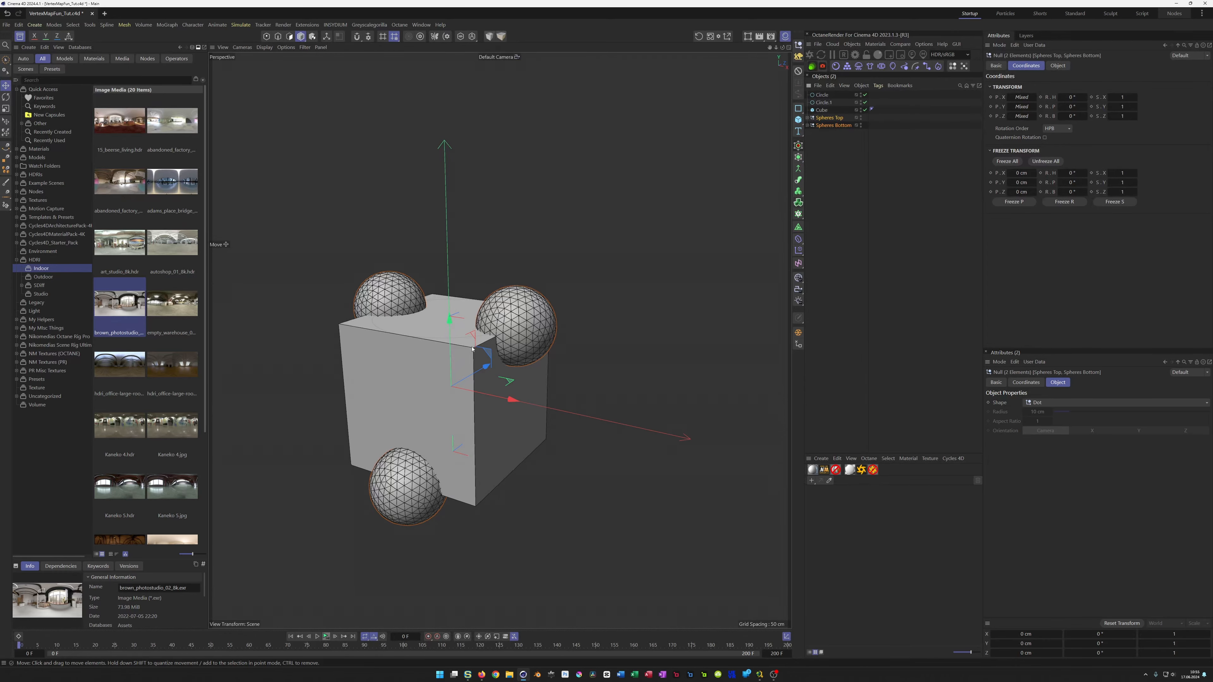
left_click_drag(831, 89, 831, 92)
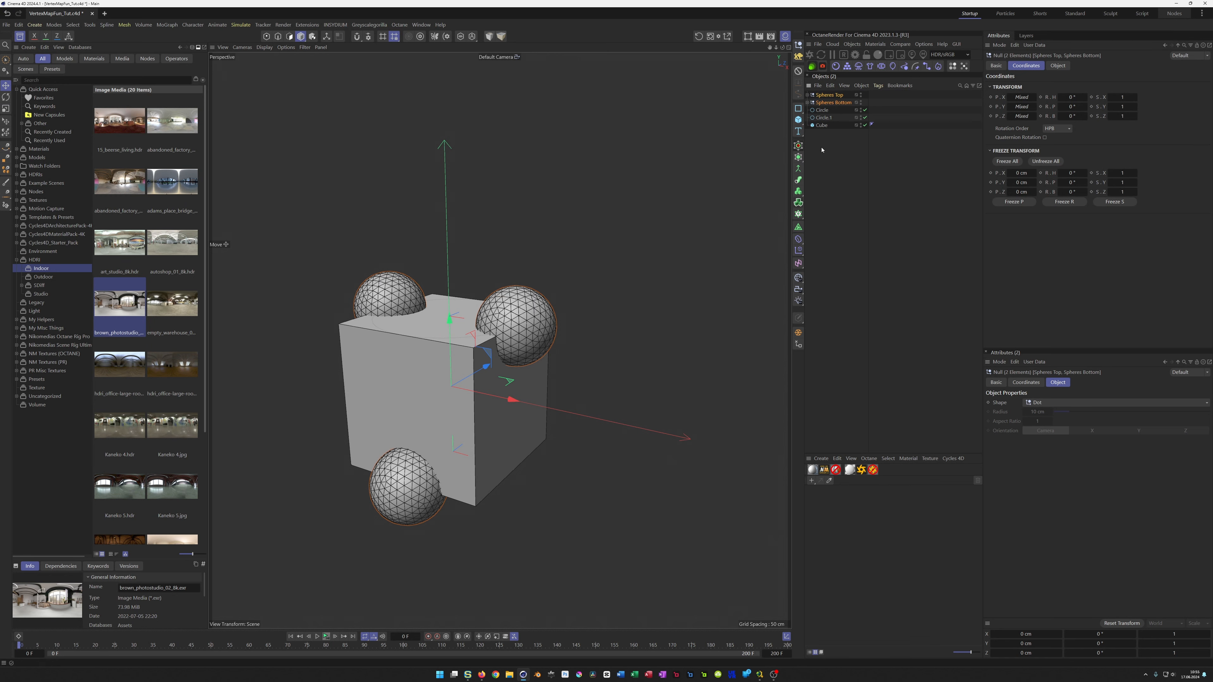
Nest the cube in a Volume Builder inside a Volume Mesher and set the builder's voxel size to 2 cm
left_click(825, 125)
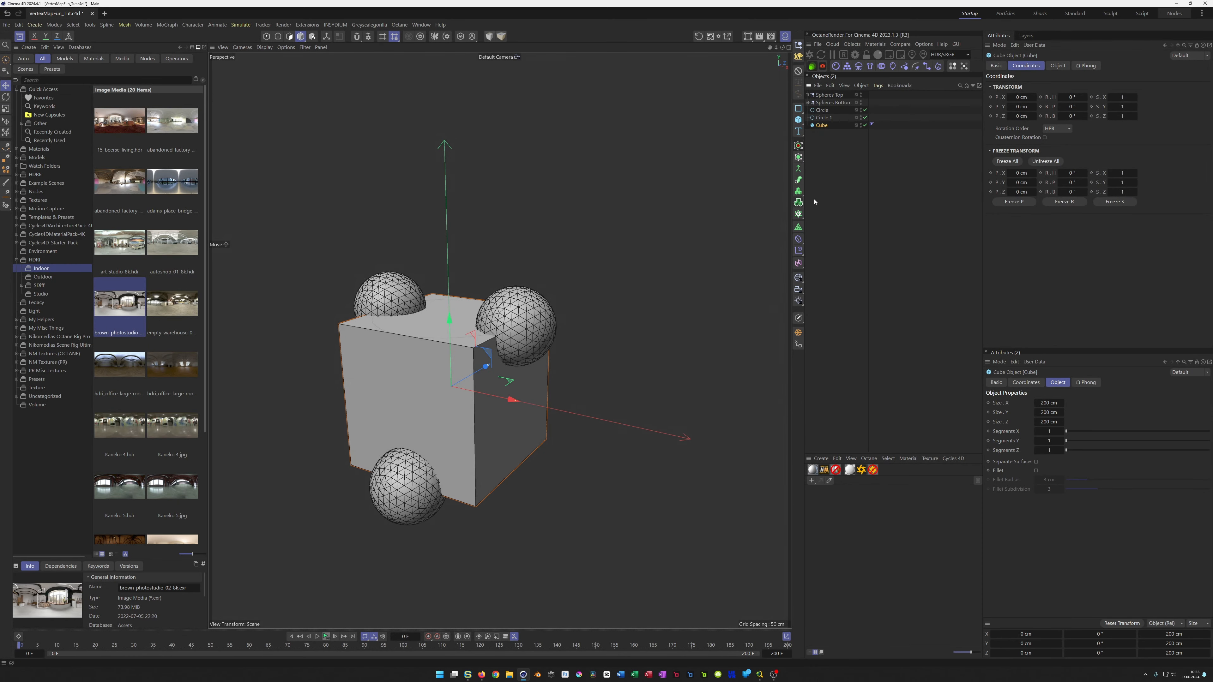
left_click(797, 204)
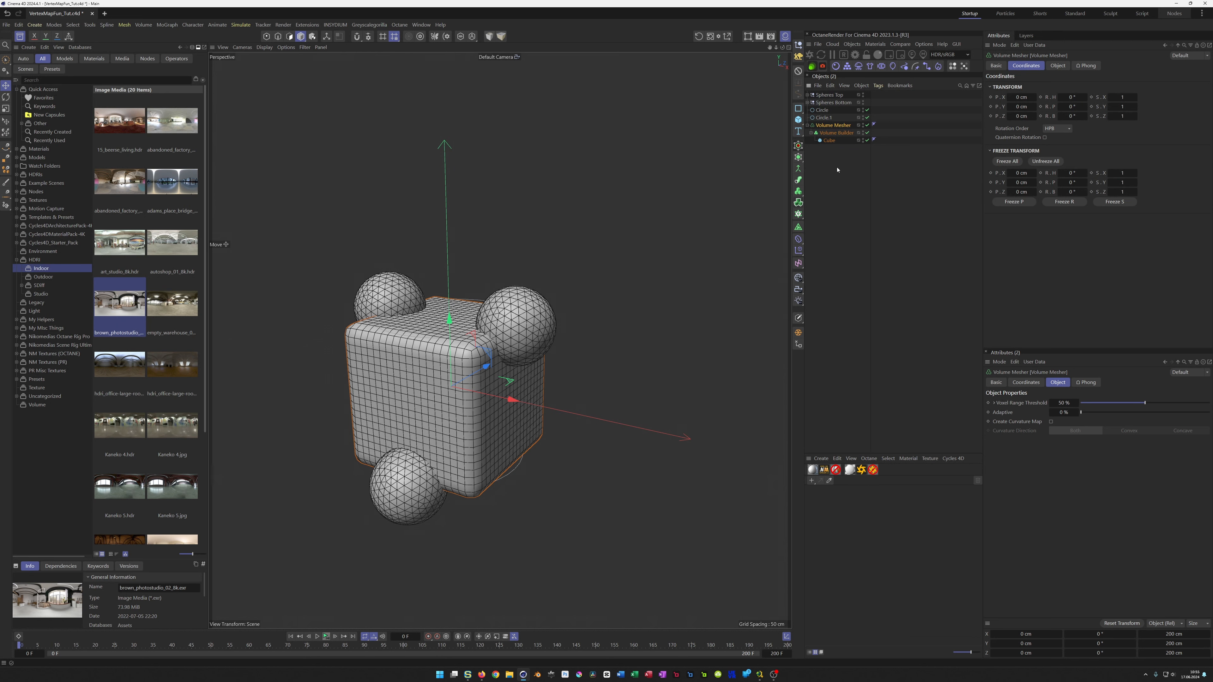
left_click(833, 133)
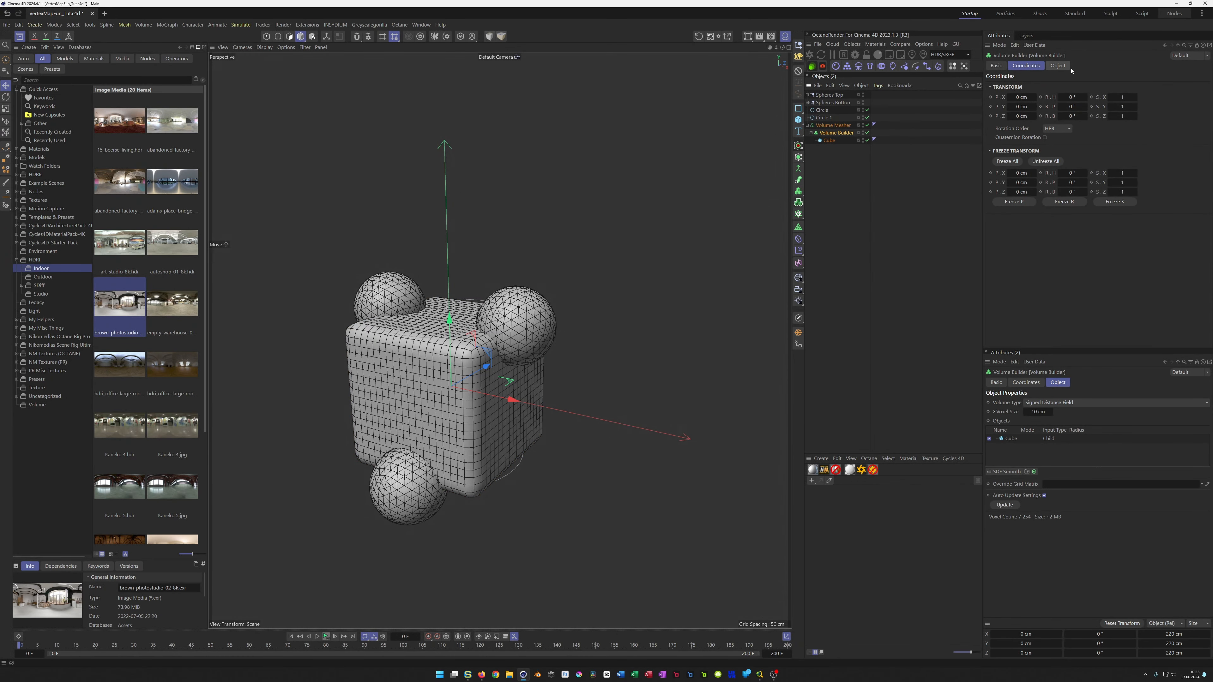
left_click(1058, 66)
double_click(1038, 95)
type("2")
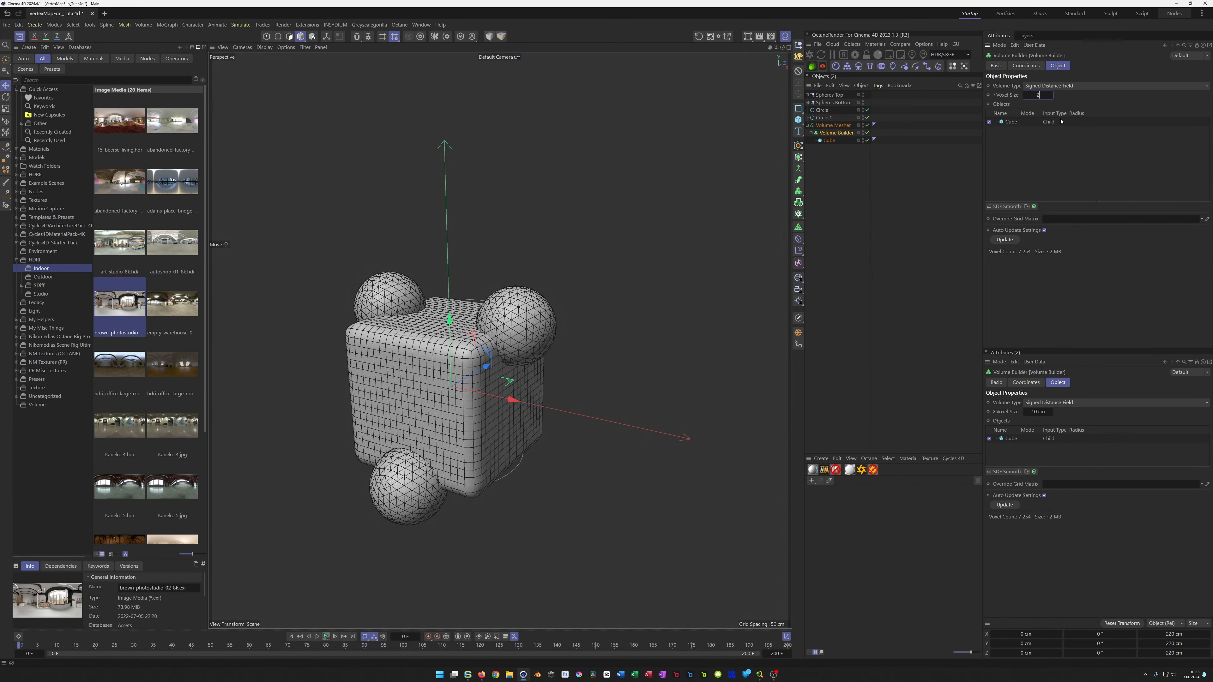
key("Return")
right_click_drag(515, 314, 575, 300, "alt")
left_click_drag(576, 300, 555, 305, "alt")
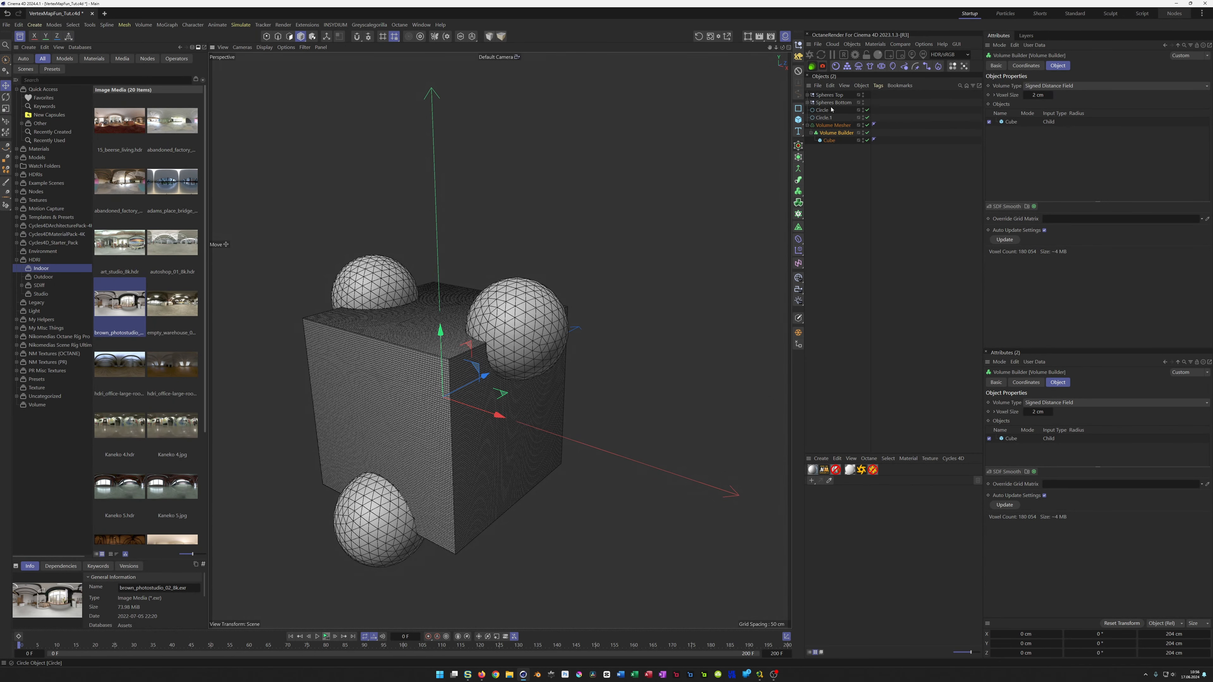
Add a Connect object holding the Spheres Top and Spheres Bottom nulls and rename it "Spheres"
left_click(808, 103)
left_click(807, 103)
left_click(798, 169)
left_click(823, 112)
left_click(829, 102, "ctrl")
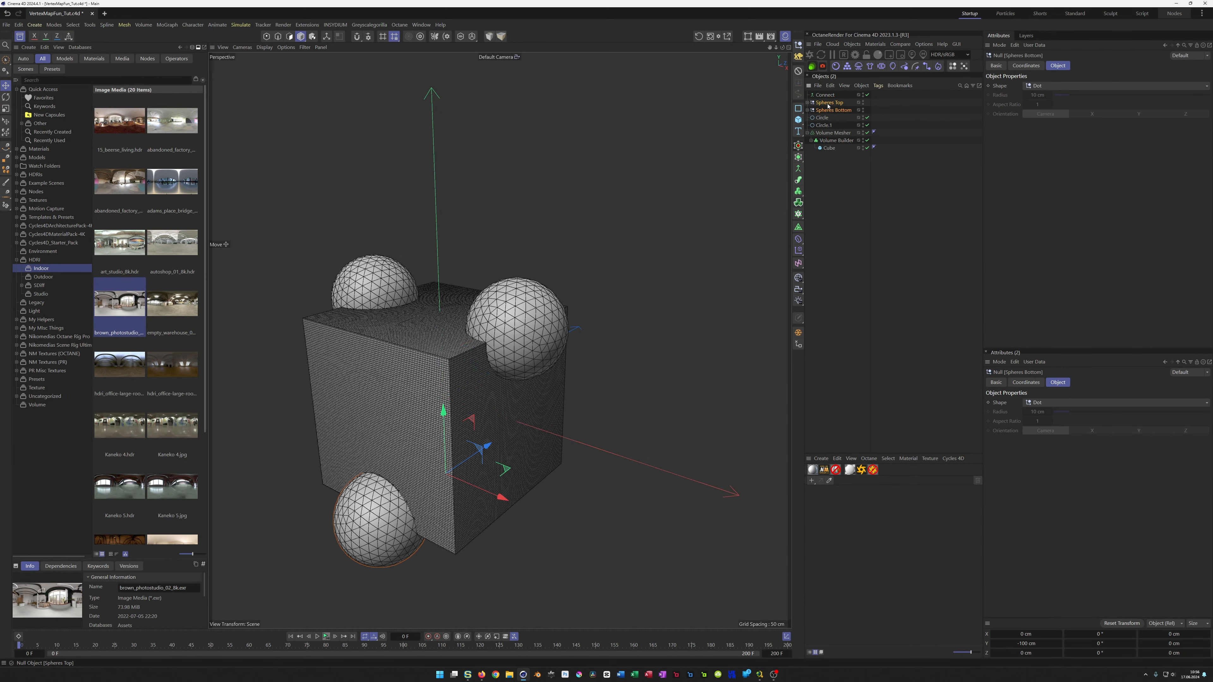
left_click_drag(827, 98, 827, 96)
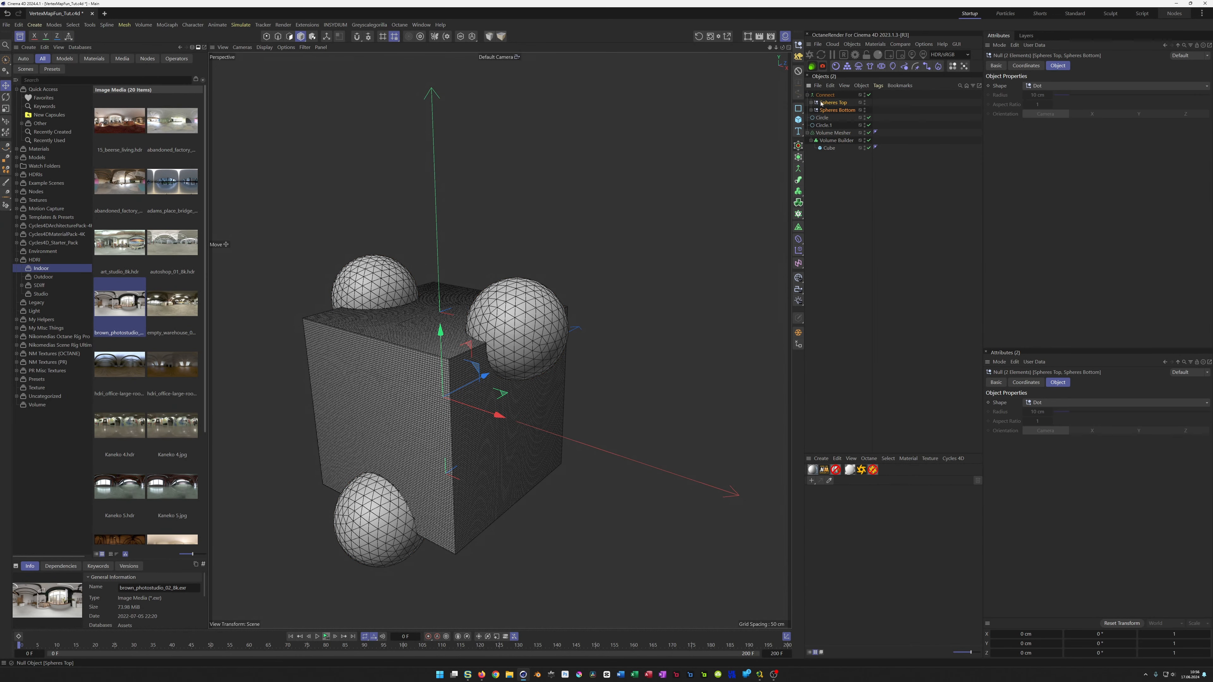
double_click(826, 96)
type("Spheres")
key("Return")
Link the Spheres object into the Volume Builder's object list above the cube and set its mode to Subtract
left_click(842, 142)
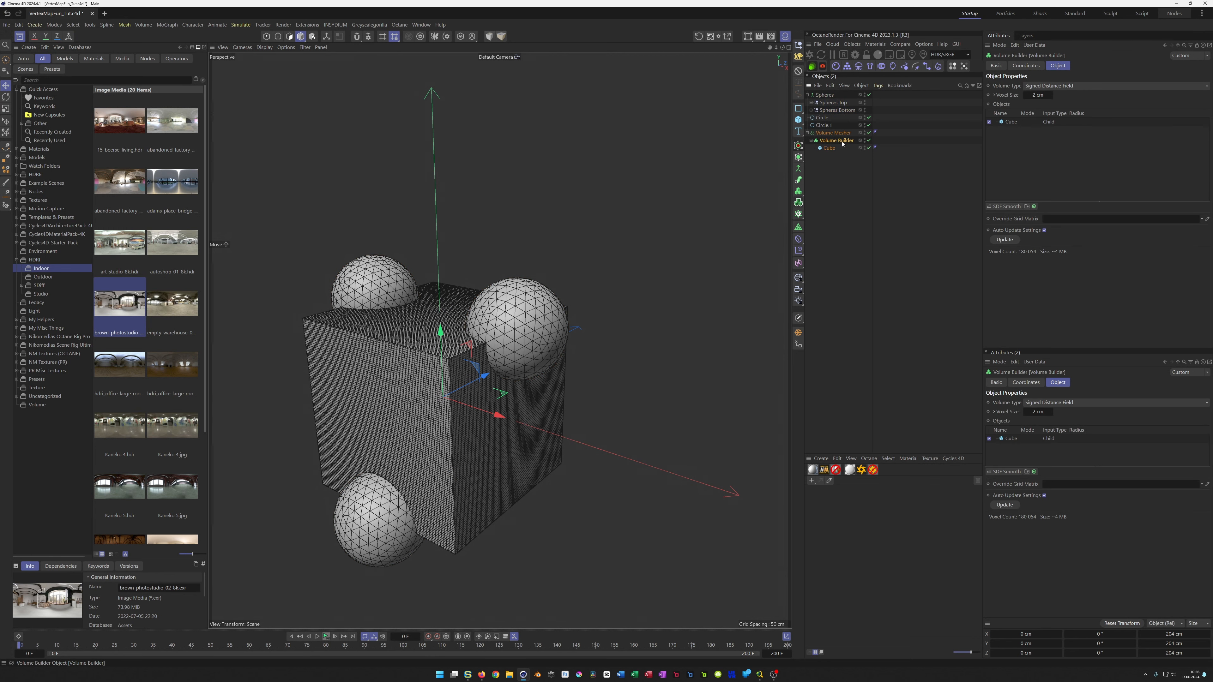
left_click_drag(883, 109, 1011, 125)
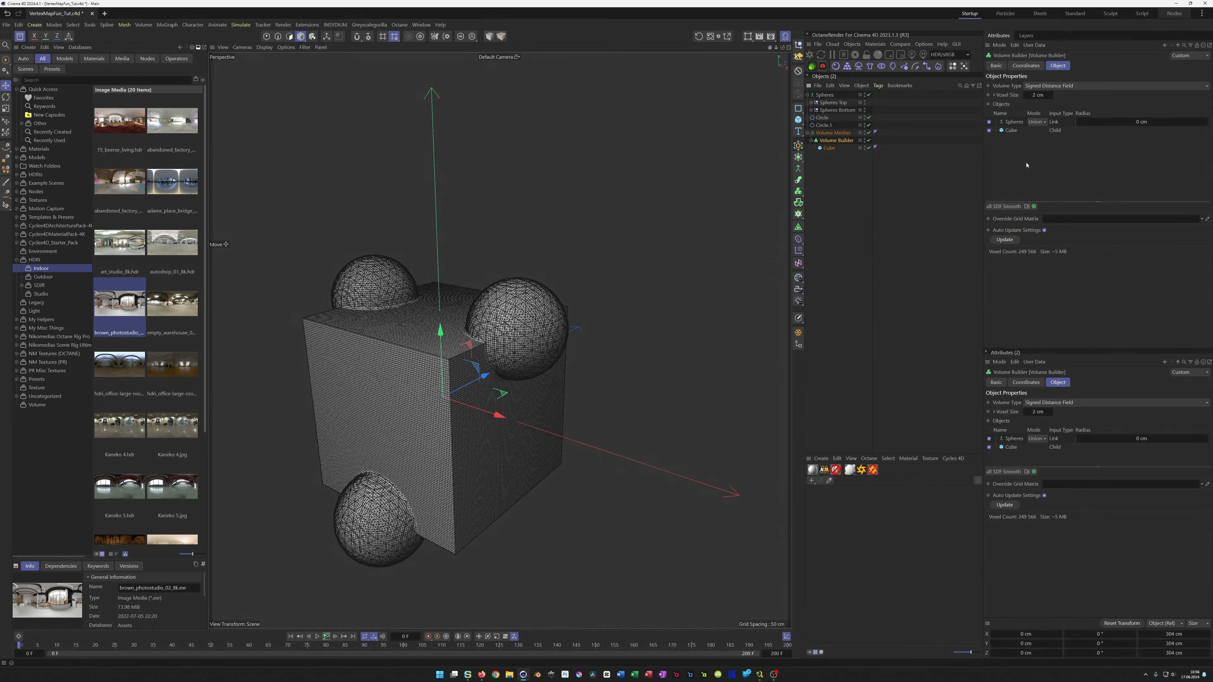
scroll(582, 274, "up", 5)
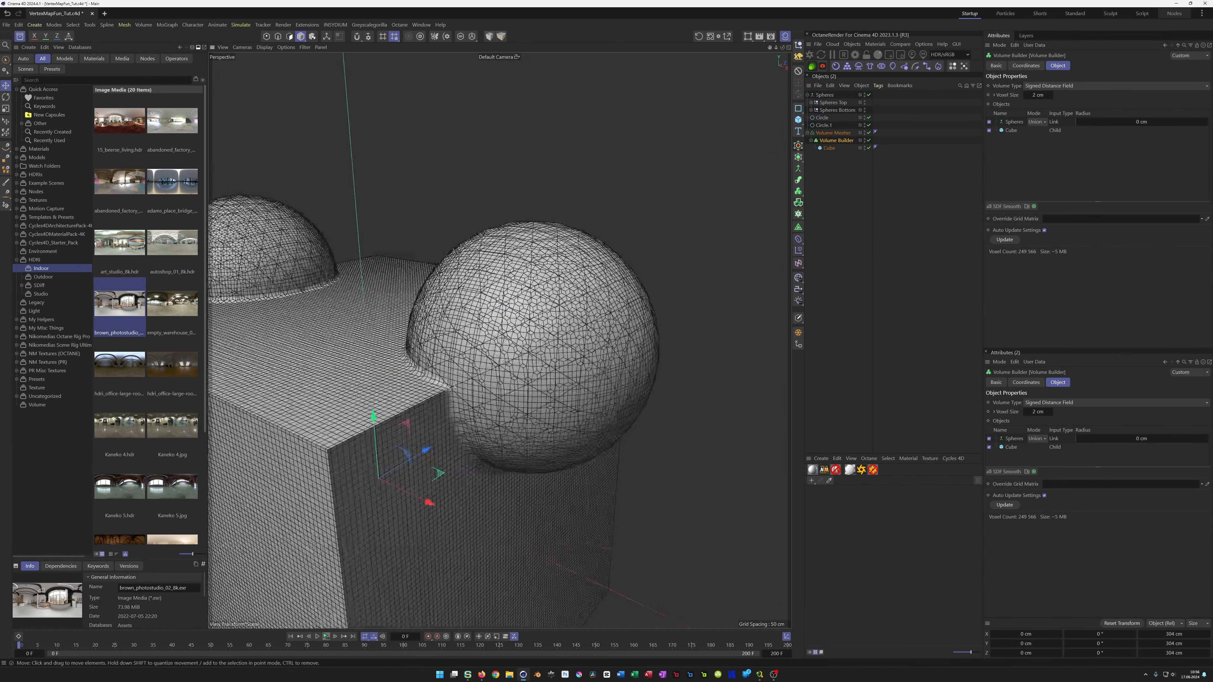
scroll(582, 274, "down", 4)
left_click_drag(582, 274, 487, 295, "alt")
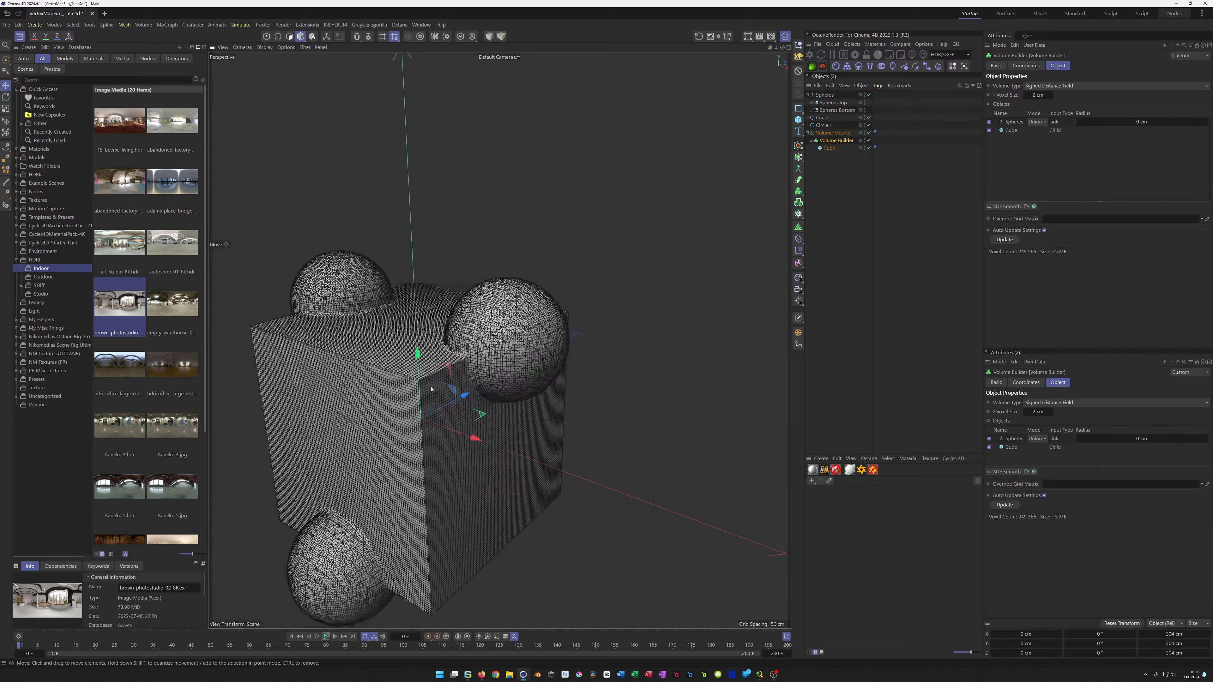
left_click(1034, 122)
left_click(1040, 143)
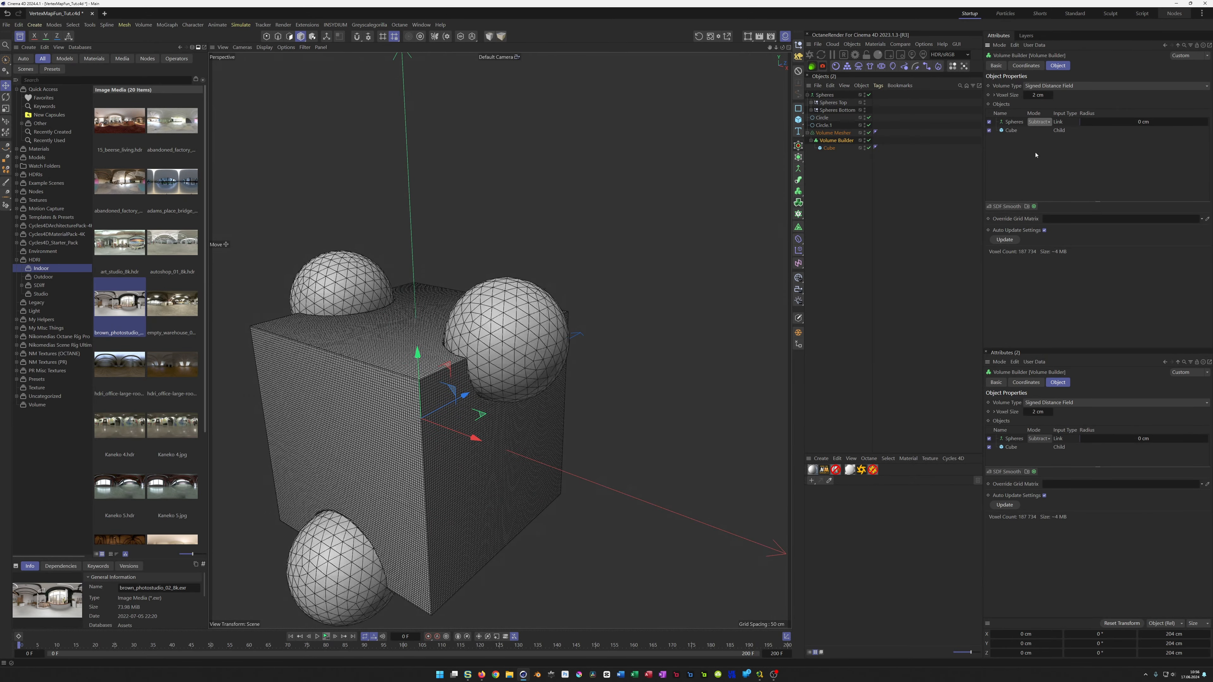
scroll(532, 325, "up", 3)
left_click_drag(532, 325, 225, 244, "alt")
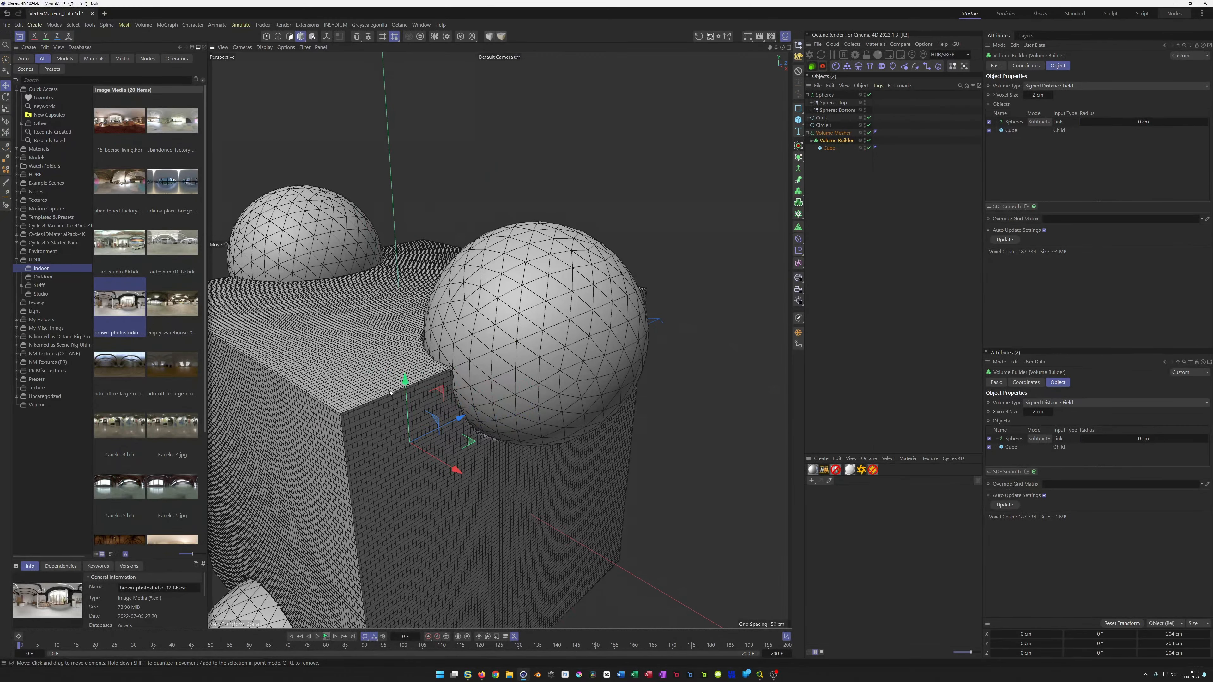
scroll(388, 396, "down", 3)
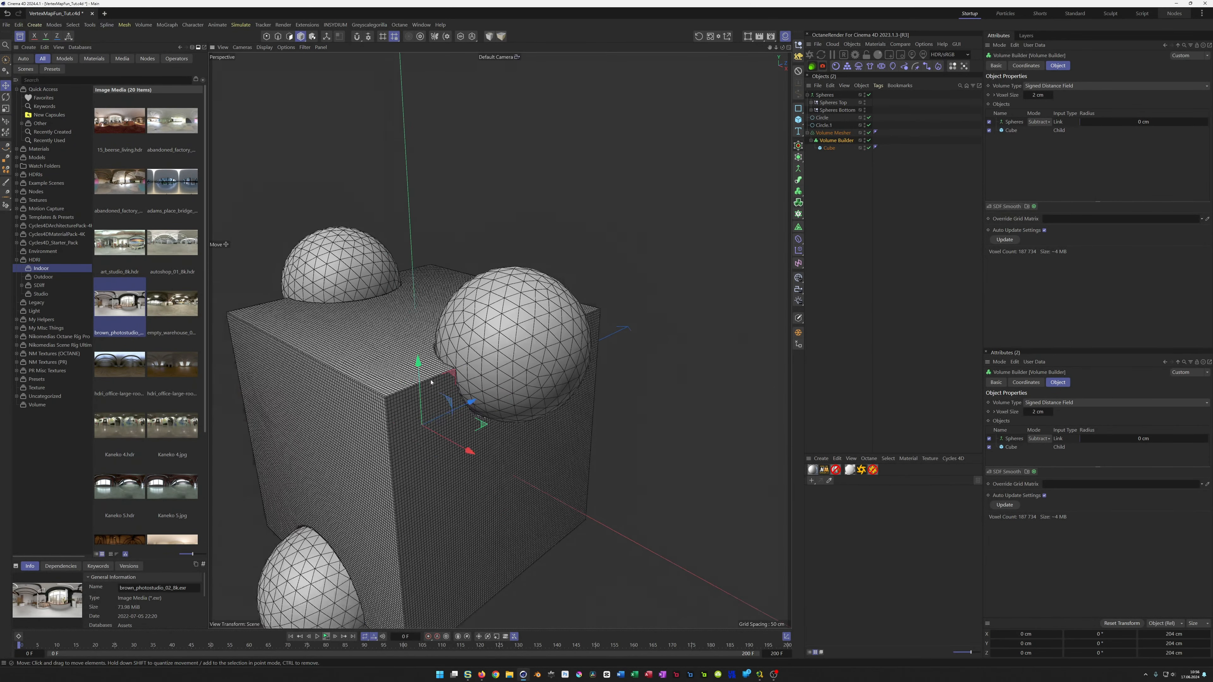
left_click_drag(388, 396, 609, 367, "alt")
Place the Spheres entry in a new folder in the Volume Builder and set the folder's mode to Subtract
left_click(1012, 123)
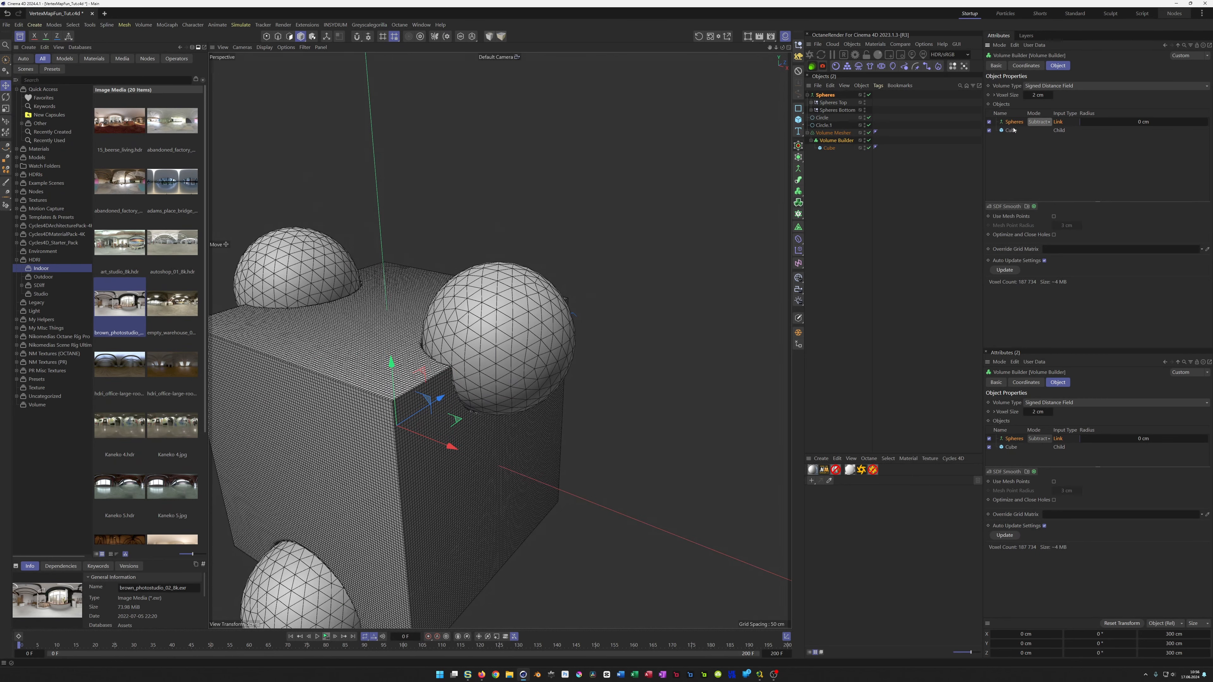
left_click(1026, 206)
left_click_drag(1014, 130, 1018, 123)
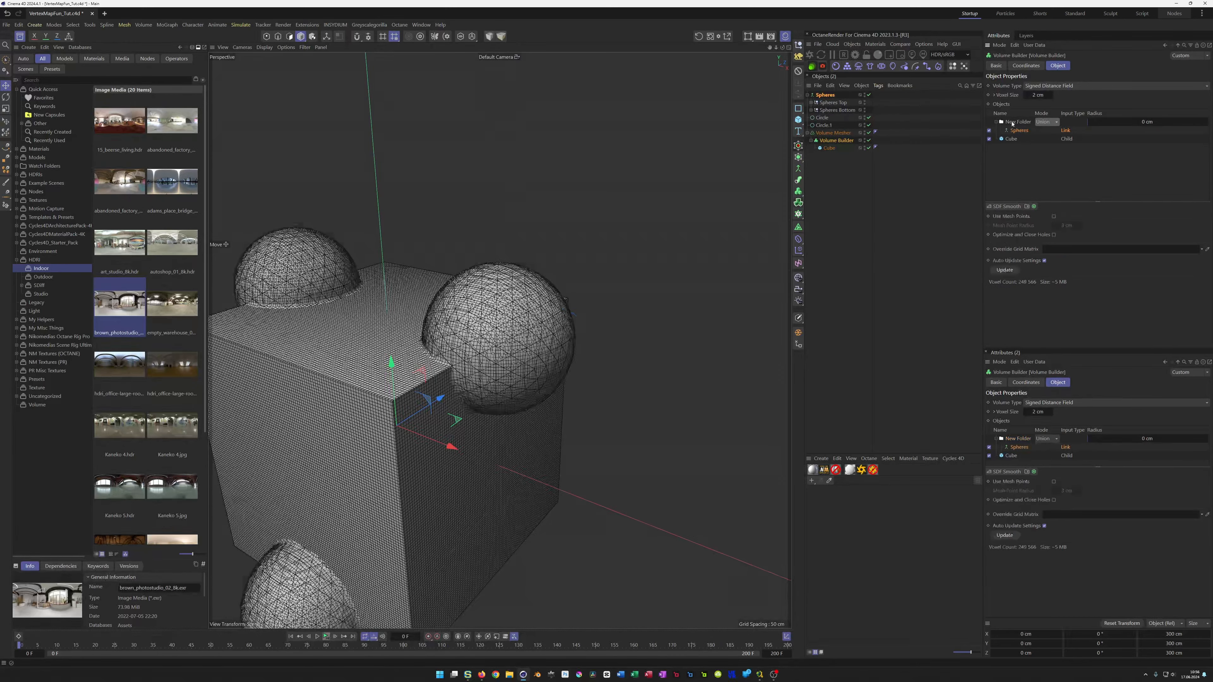
left_click(1046, 122)
left_click(1051, 143)
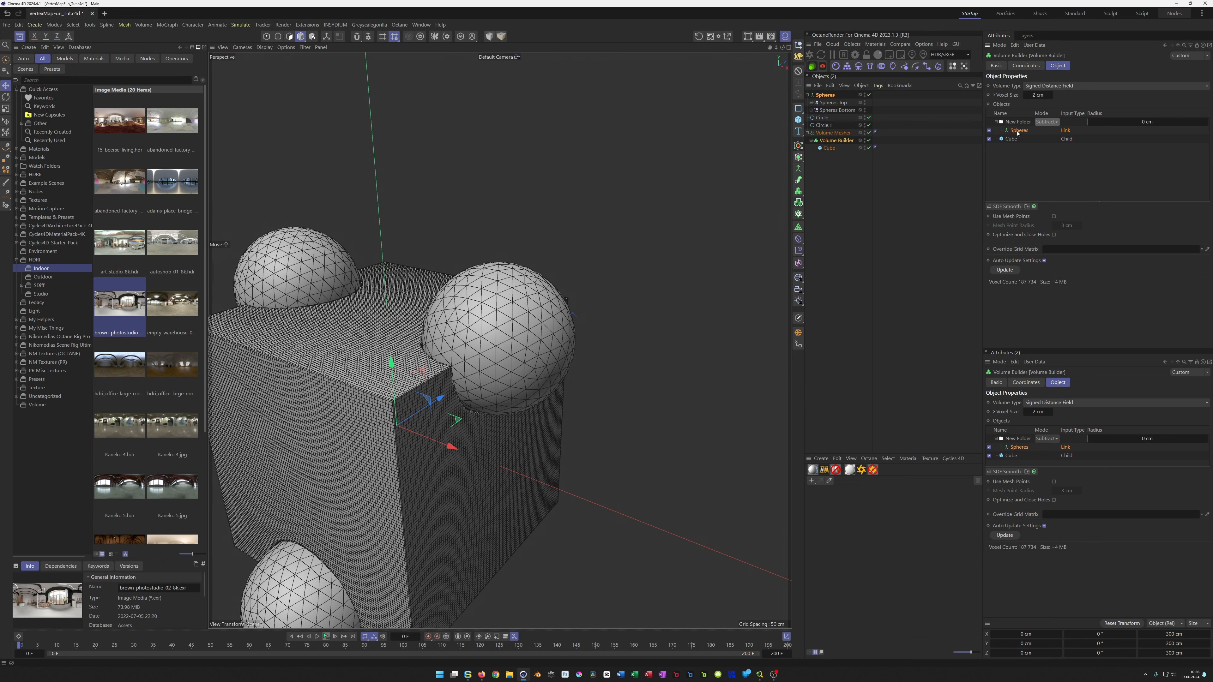
Add an SDF Dilate and Erode filter above Spheres in the folder with an offset of 30 cm
left_click(1002, 205)
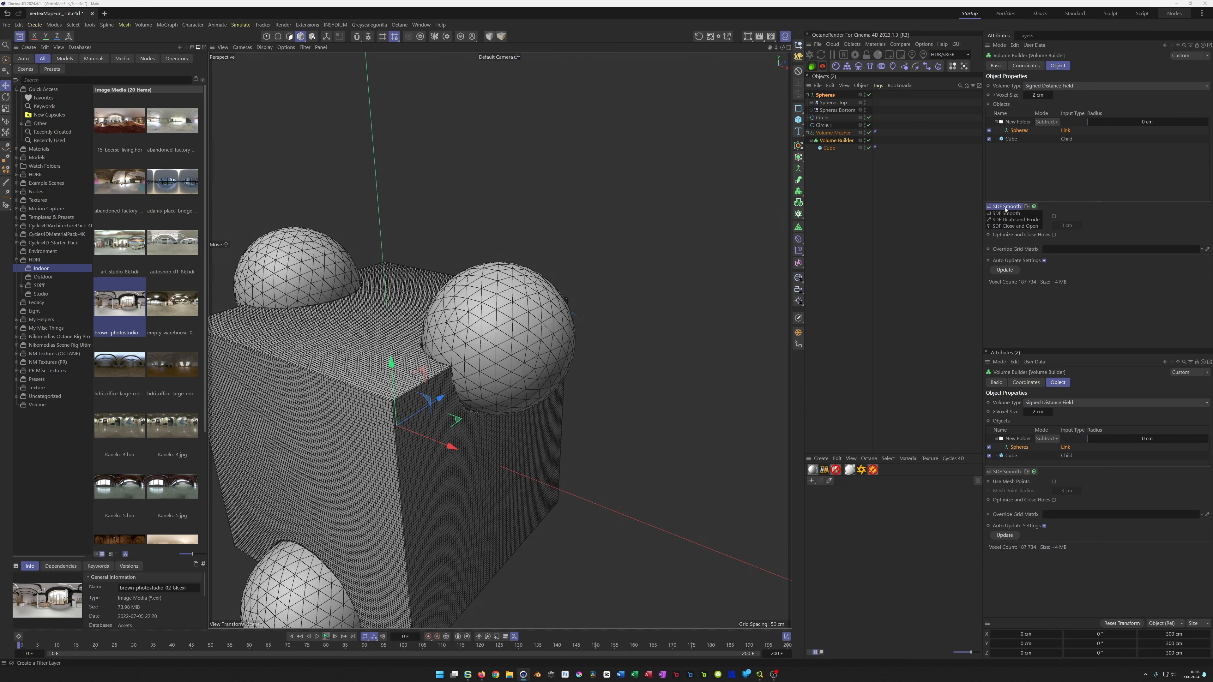
left_click(1008, 219)
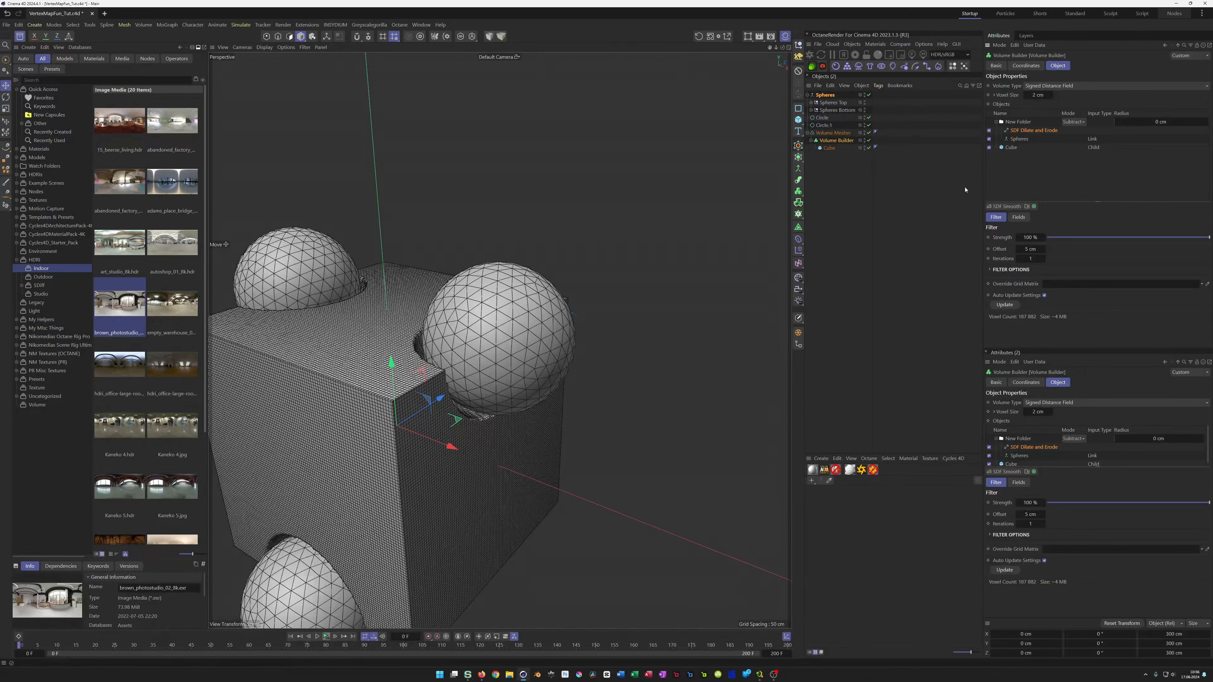
left_click(1024, 249)
type("30")
key("Return")
left_click_drag(501, 335, 371, 395, "alt")
left_click_drag(371, 445, 416, 347, "alt")
scroll(390, 356, "up", 4)
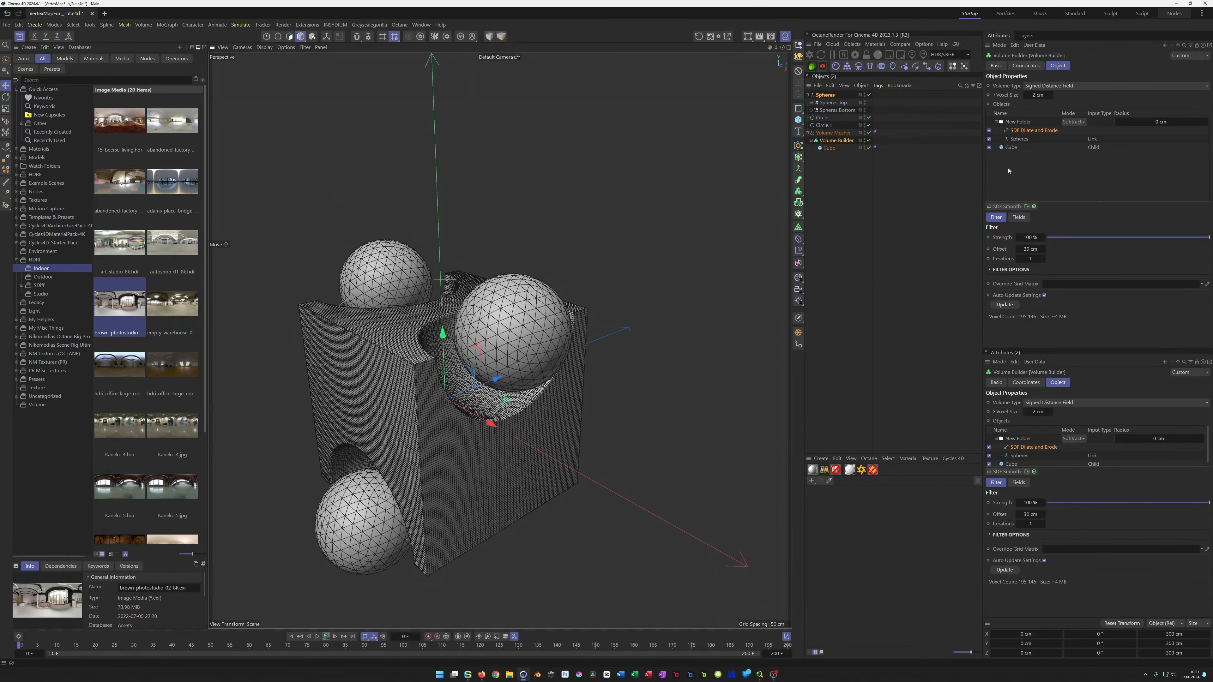
left_click(1007, 123)
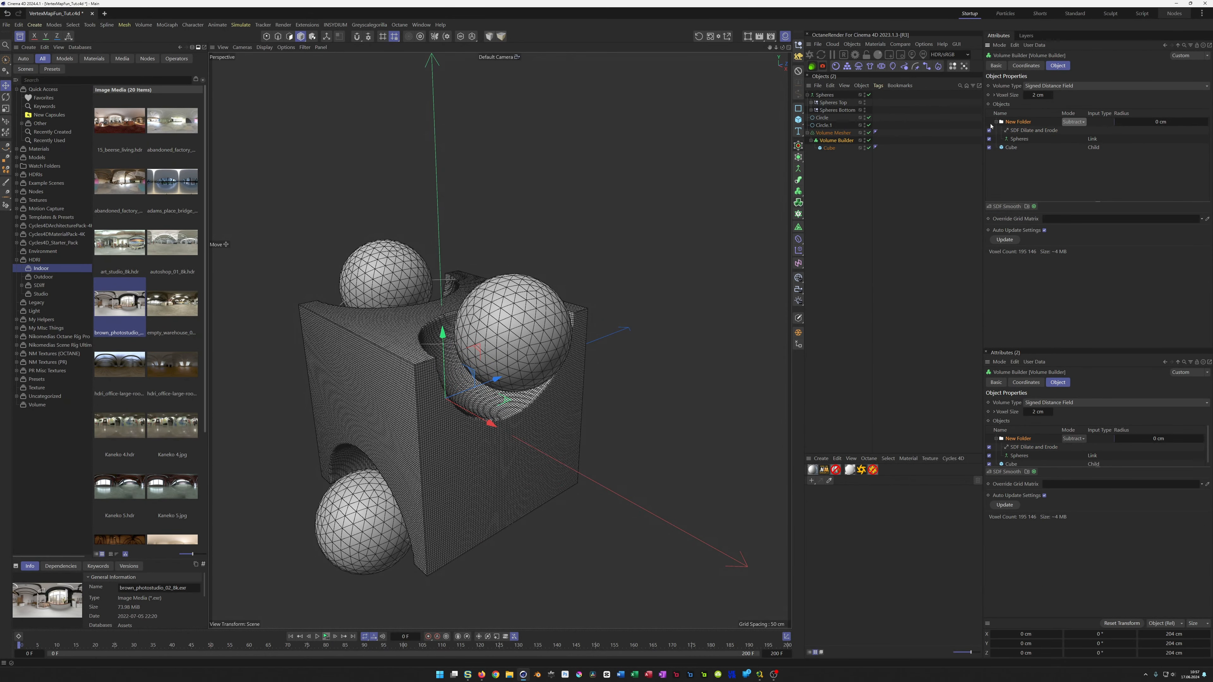
scroll(432, 350, "up", 4)
left_click_drag(432, 350, 385, 352, "alt")
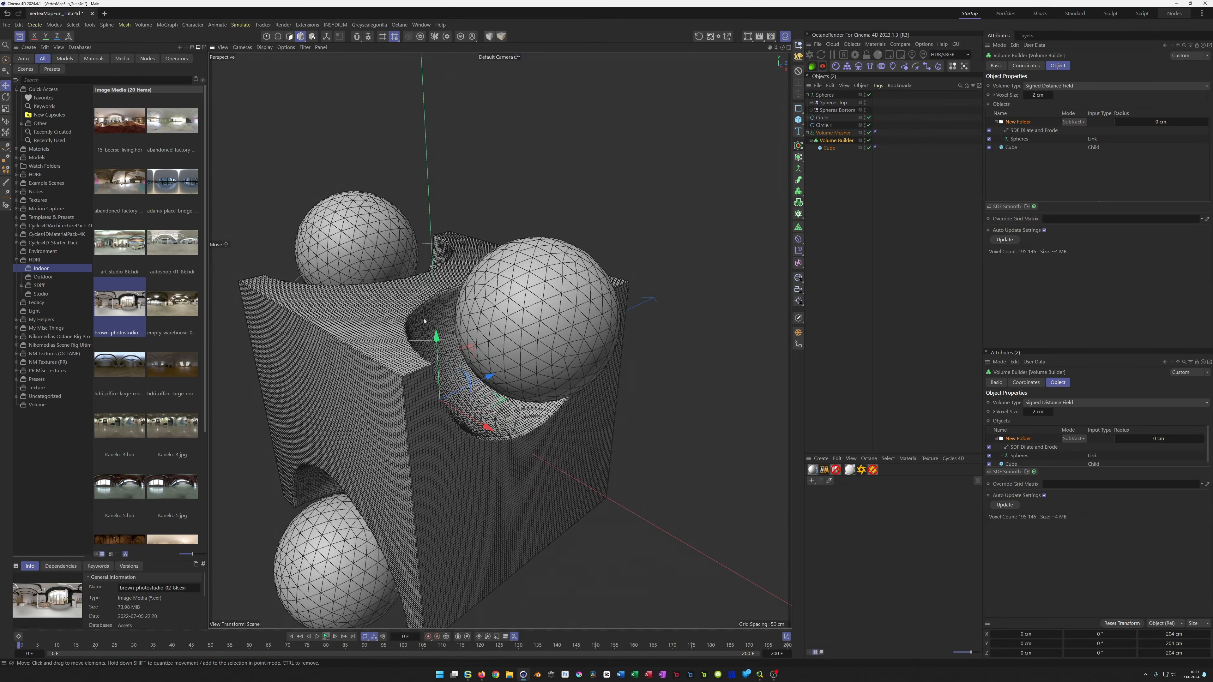
scroll(422, 327, "down", 5)
middle_click_drag(418, 340, 471, 338, "alt")
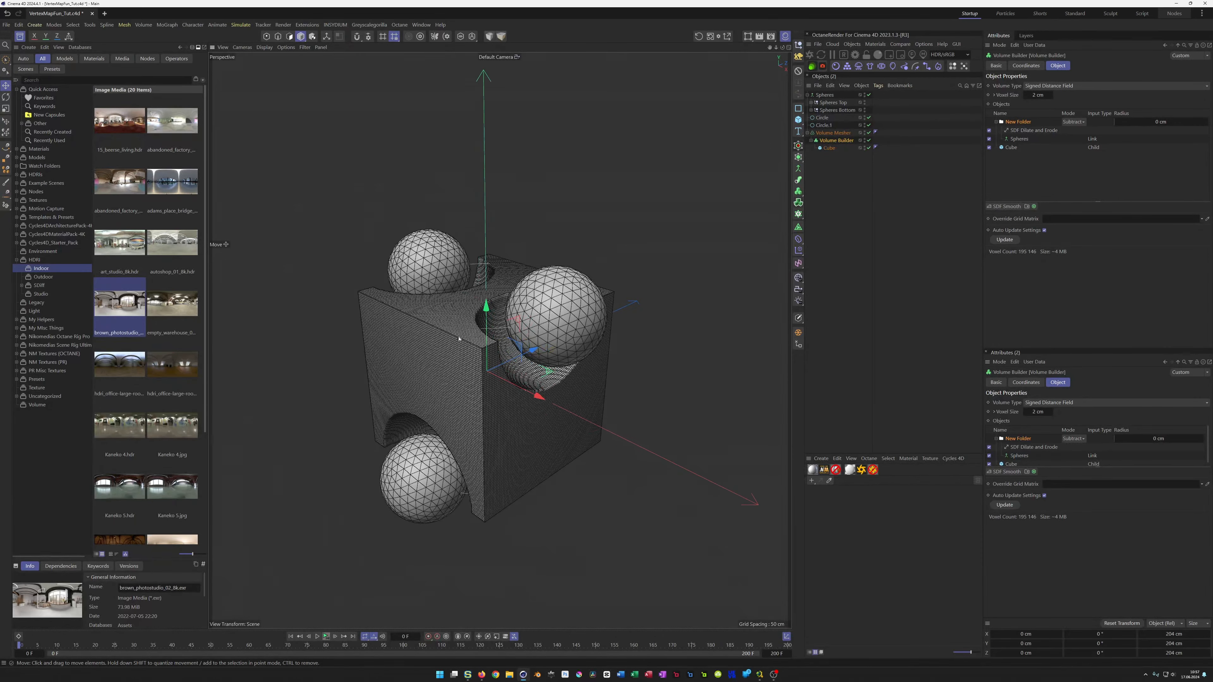
left_click_drag(459, 339, 466, 339, "alt")
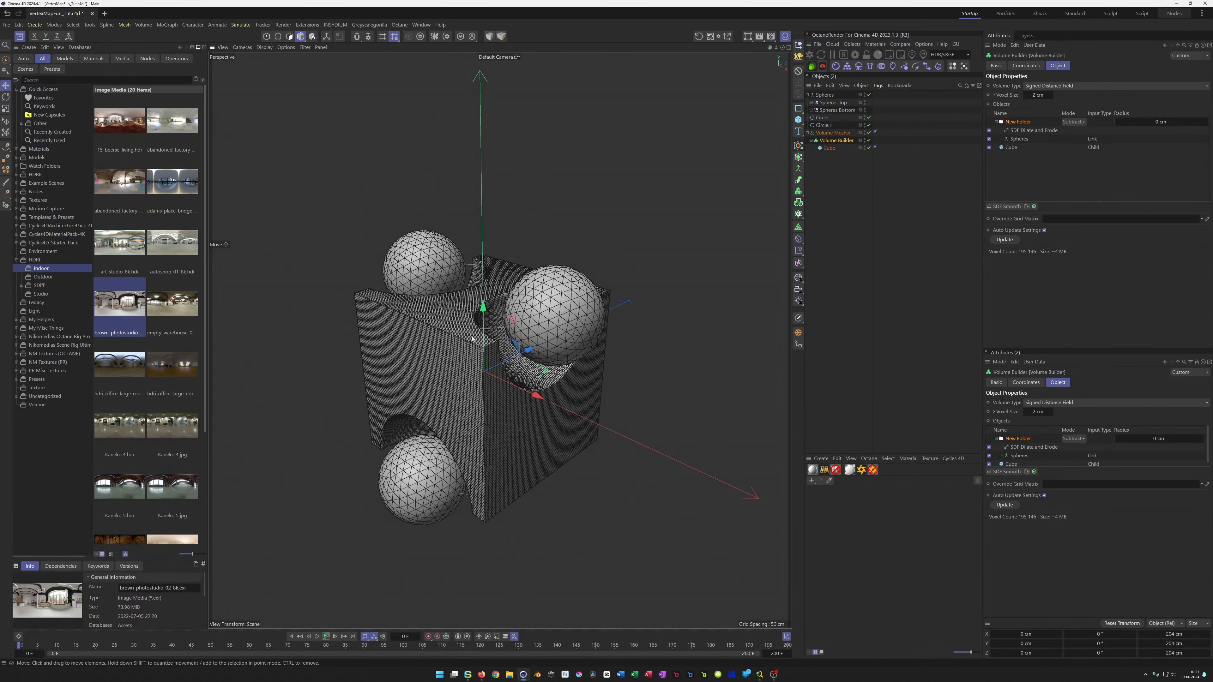
Freeze the rotation of the lower circle spline, Circle.1, in its coordinates
left_click(822, 118)
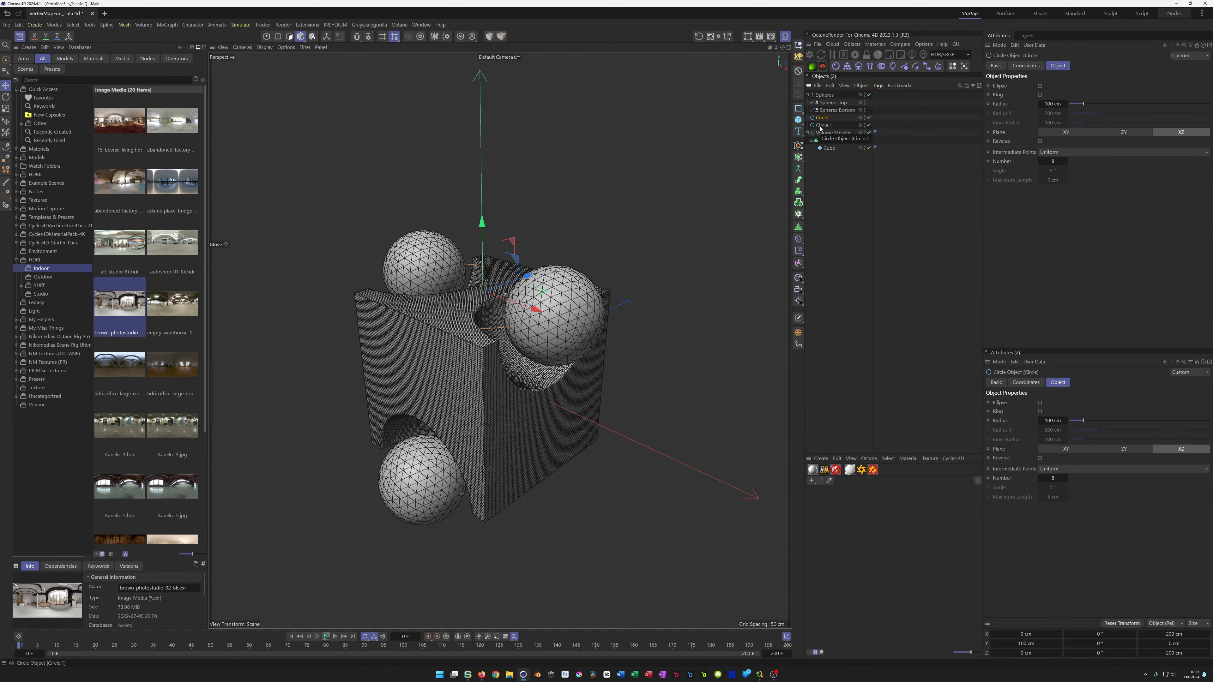
left_click(1031, 68)
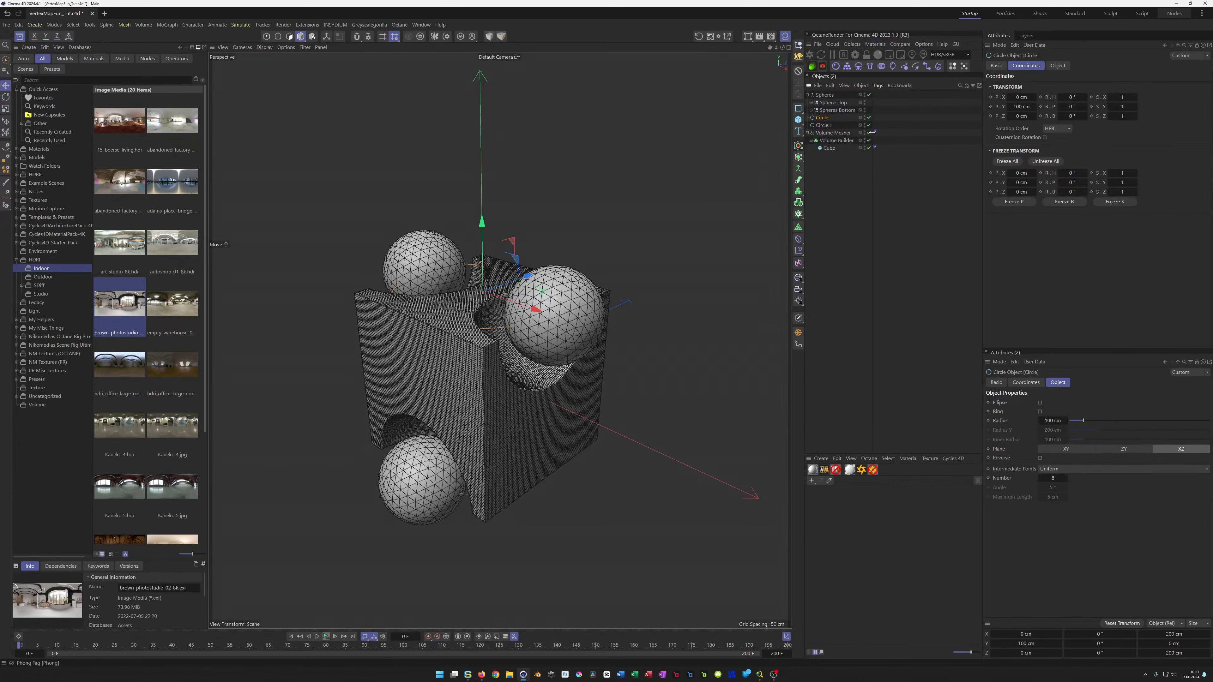
left_click(825, 125)
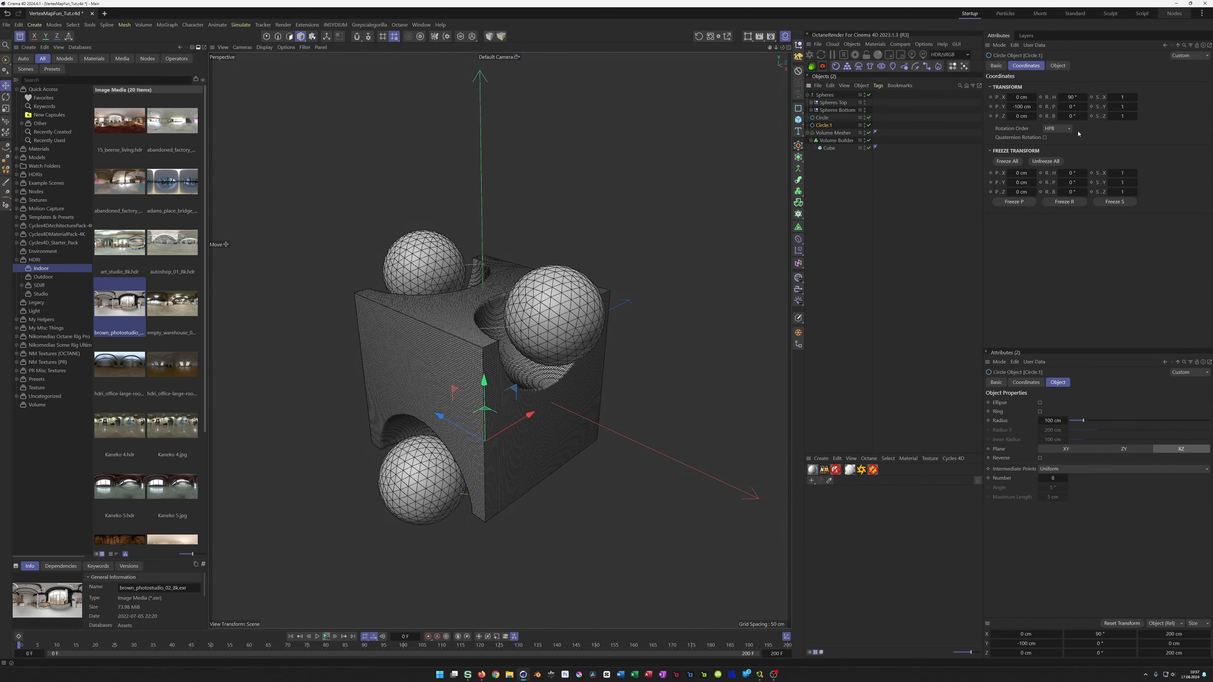
left_click(1058, 206)
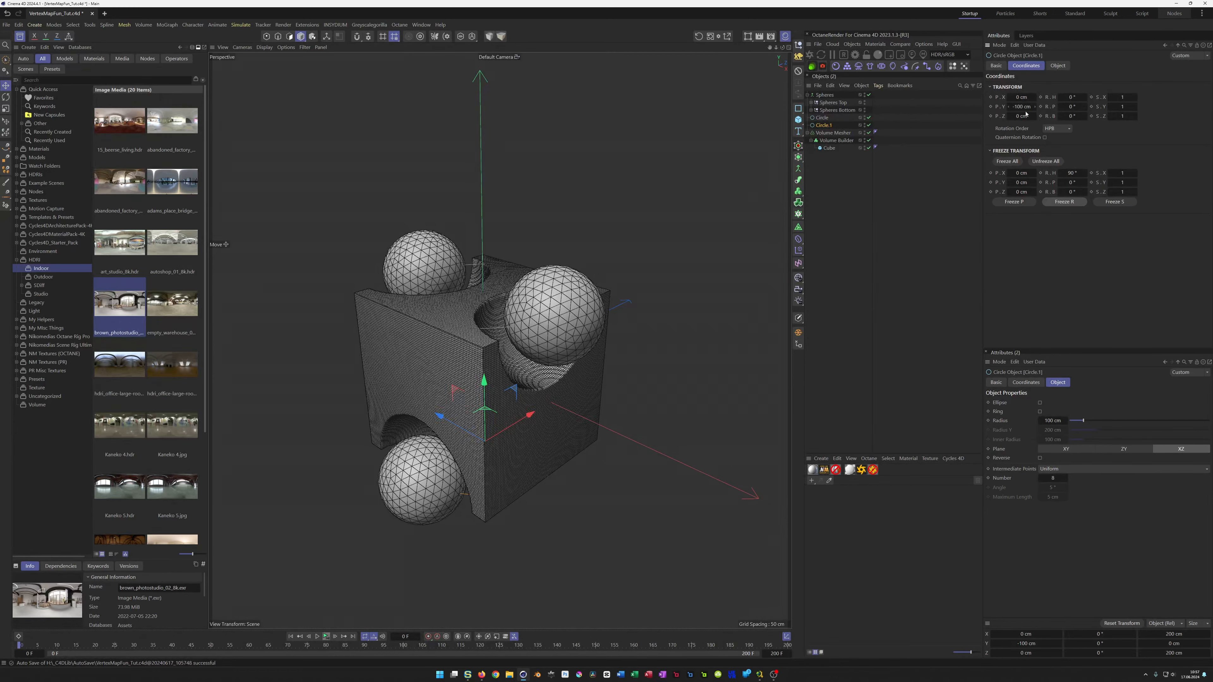
Set the Circle spline's heading rotation as driver and Circle.1's heading rotation as driven, using the Absolute option
left_click(822, 117)
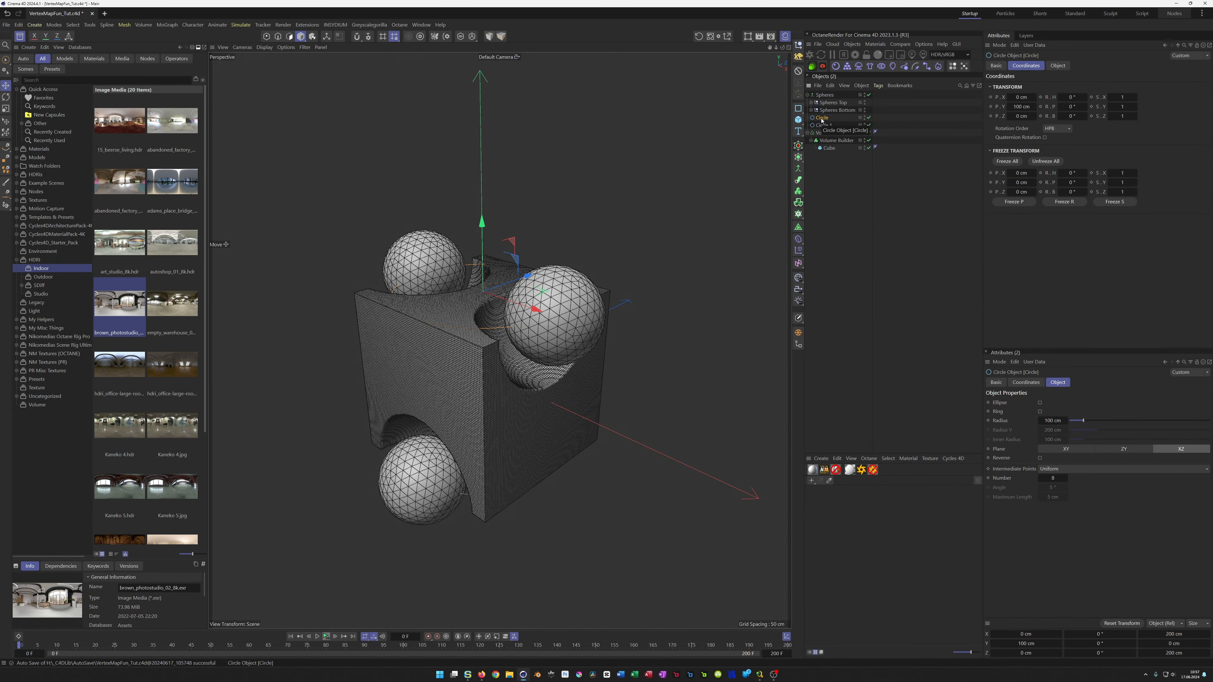
right_click(1054, 99)
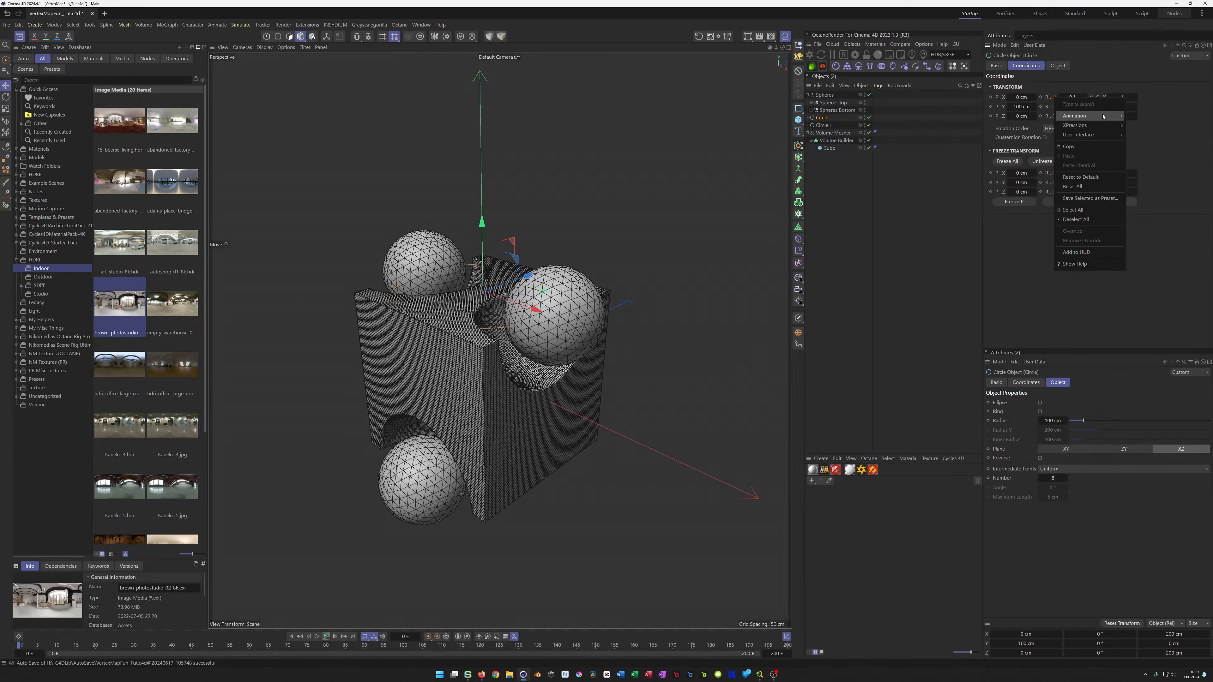
mouse_move(1089, 125)
left_click(1138, 127)
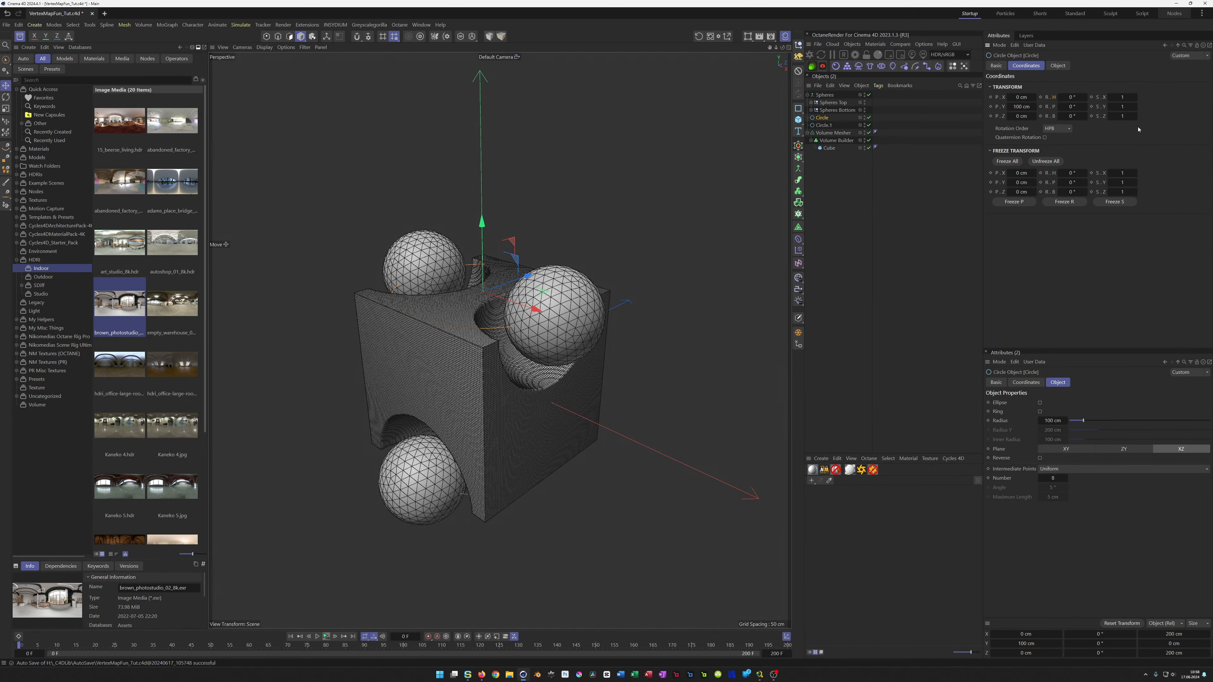
left_click(825, 126)
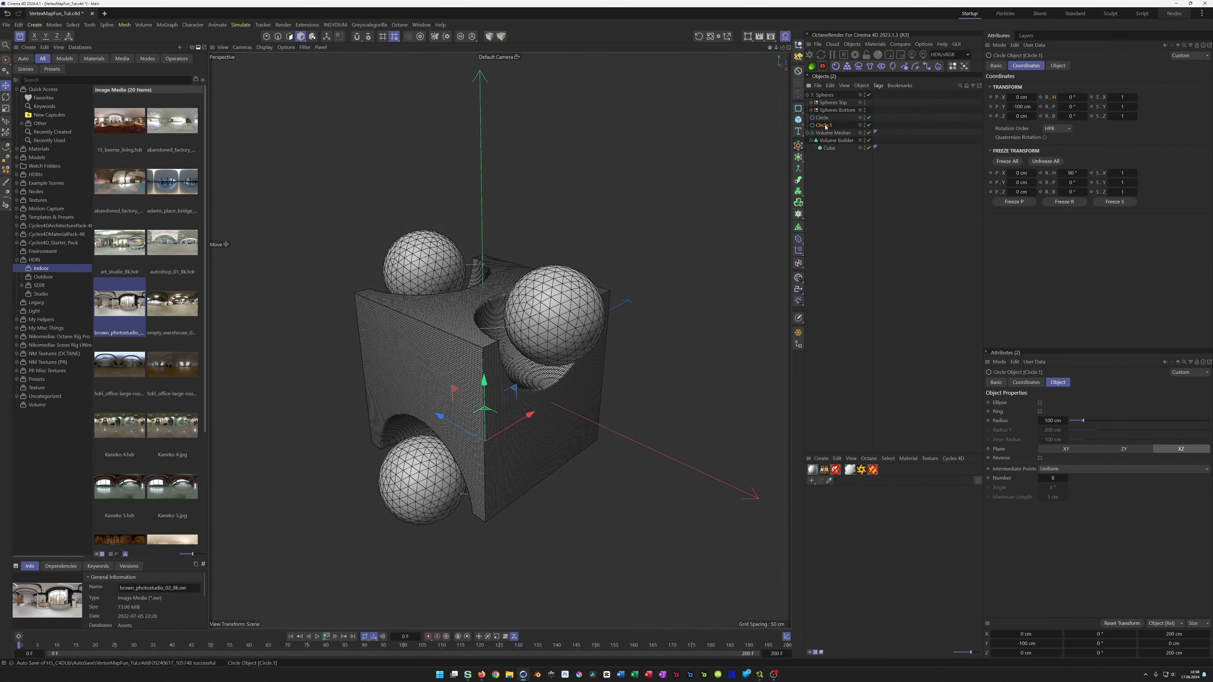
right_click(1054, 100)
mouse_move(1079, 125)
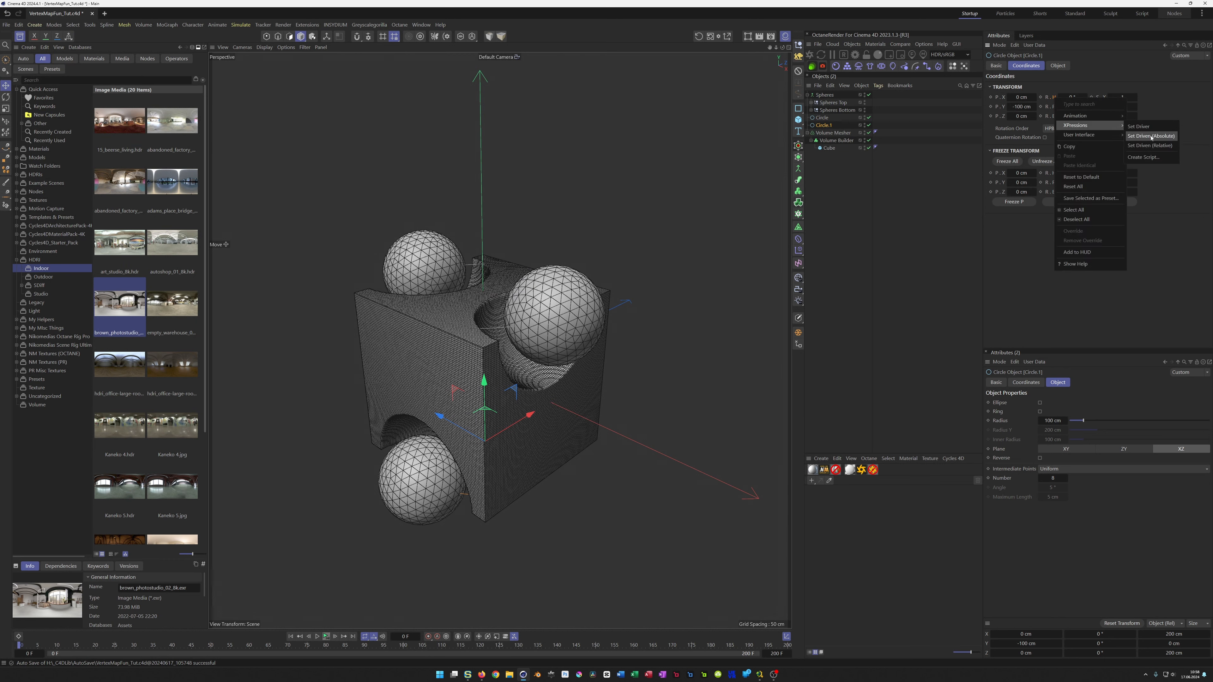
left_click(1150, 136)
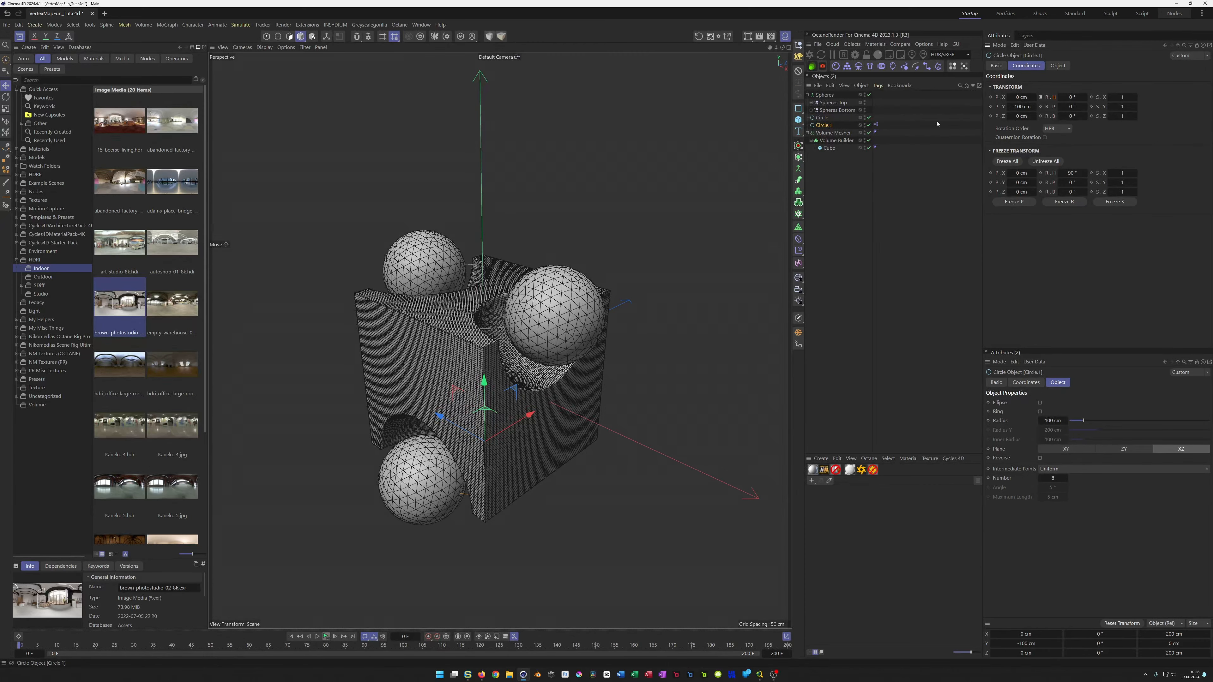
Test the link by varying the upper Circle's heading rotation and advancing one frame, and return to the start of the timeline
left_click(822, 118)
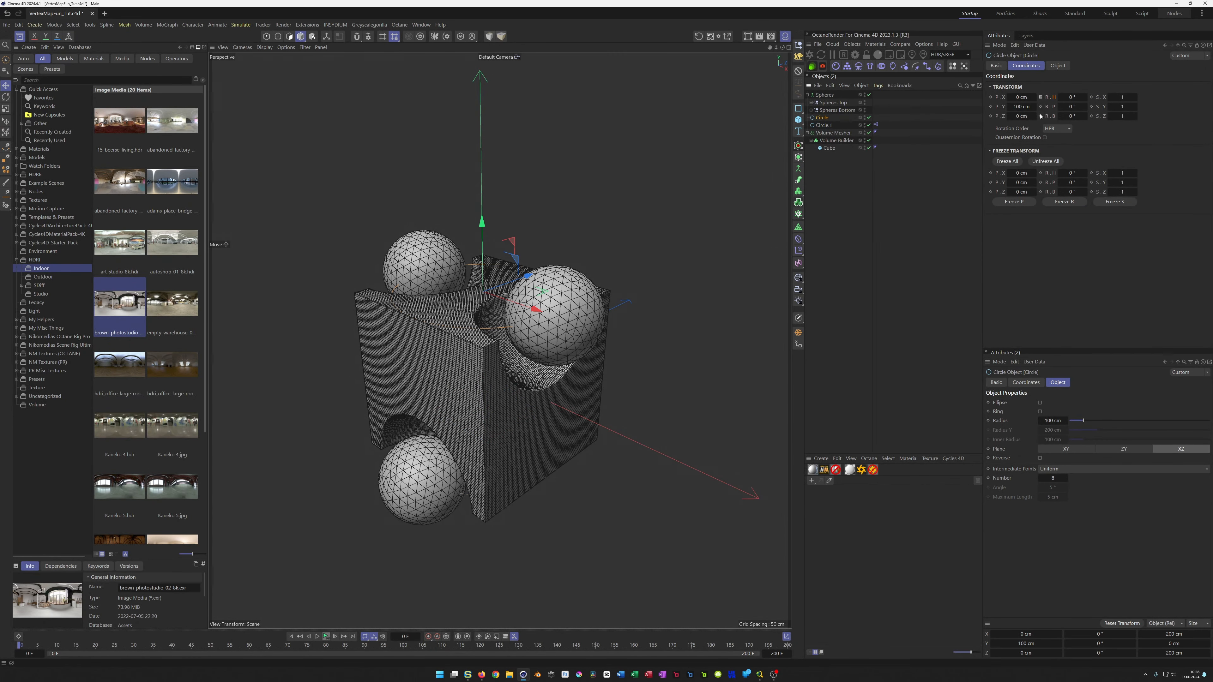
mouse_move(1072, 97)
left_mouse_down()
mouse_move(1106, 97)
mouse_move(1068, 97)
mouse_move(1080, 101)
left_mouse_up()
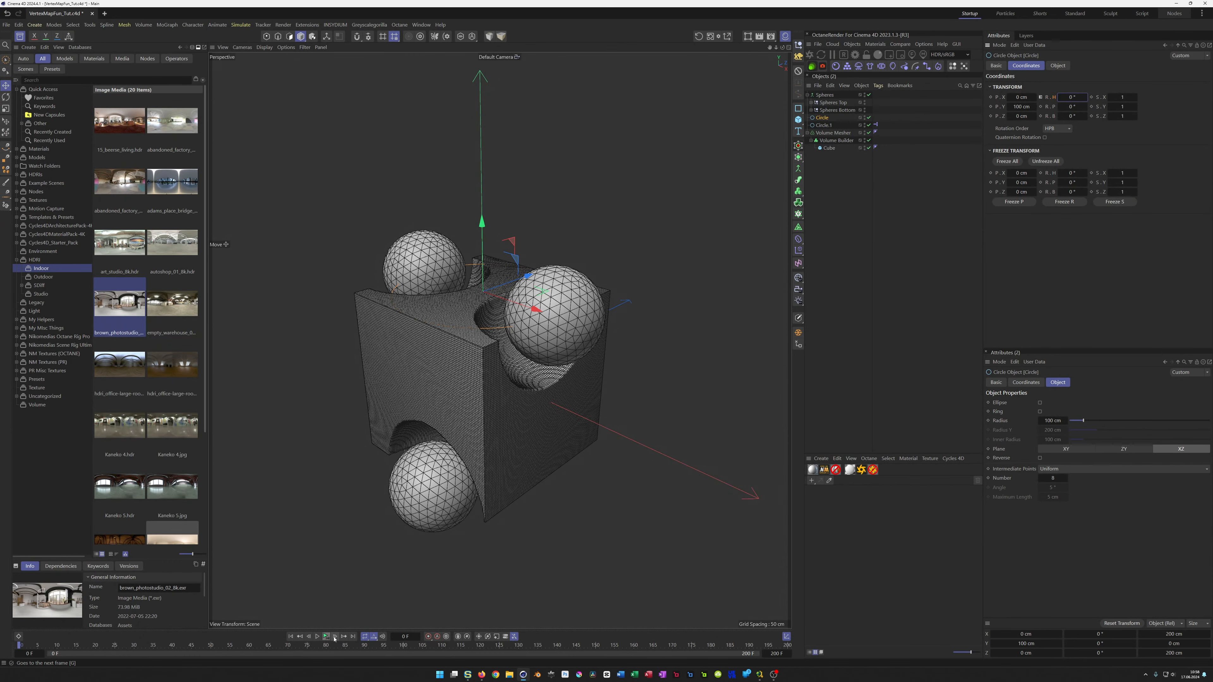
middle_click_drag(470, 424, 479, 401, "alt")
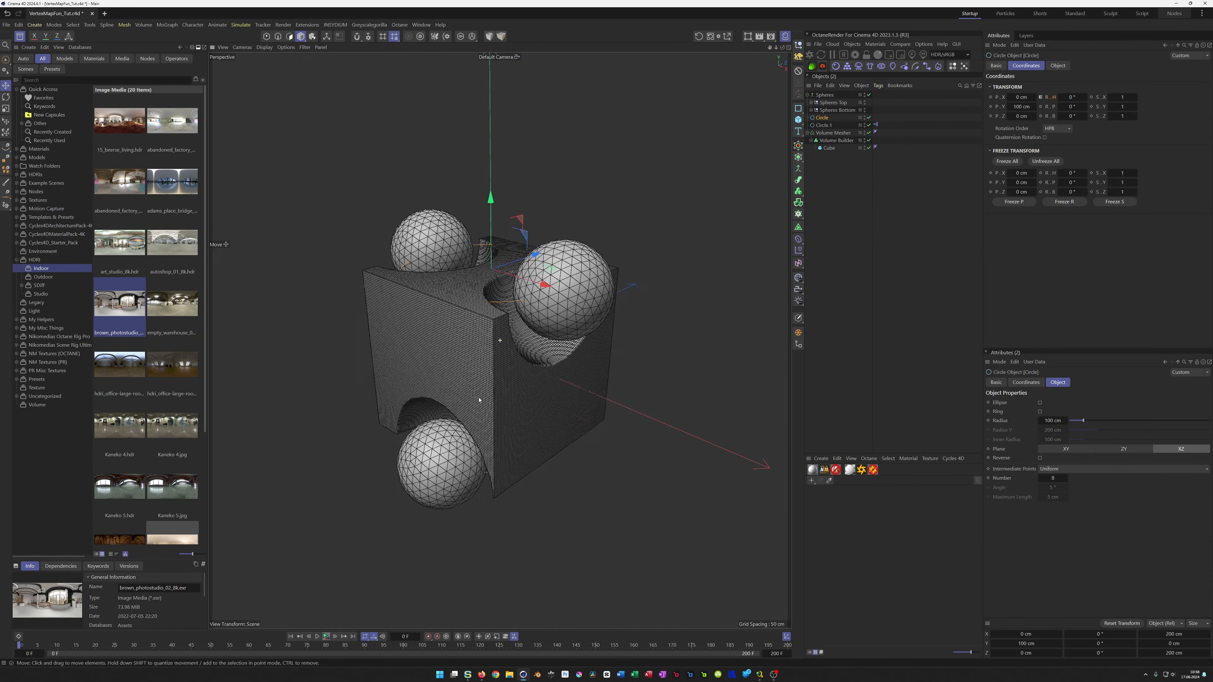
left_click(334, 638)
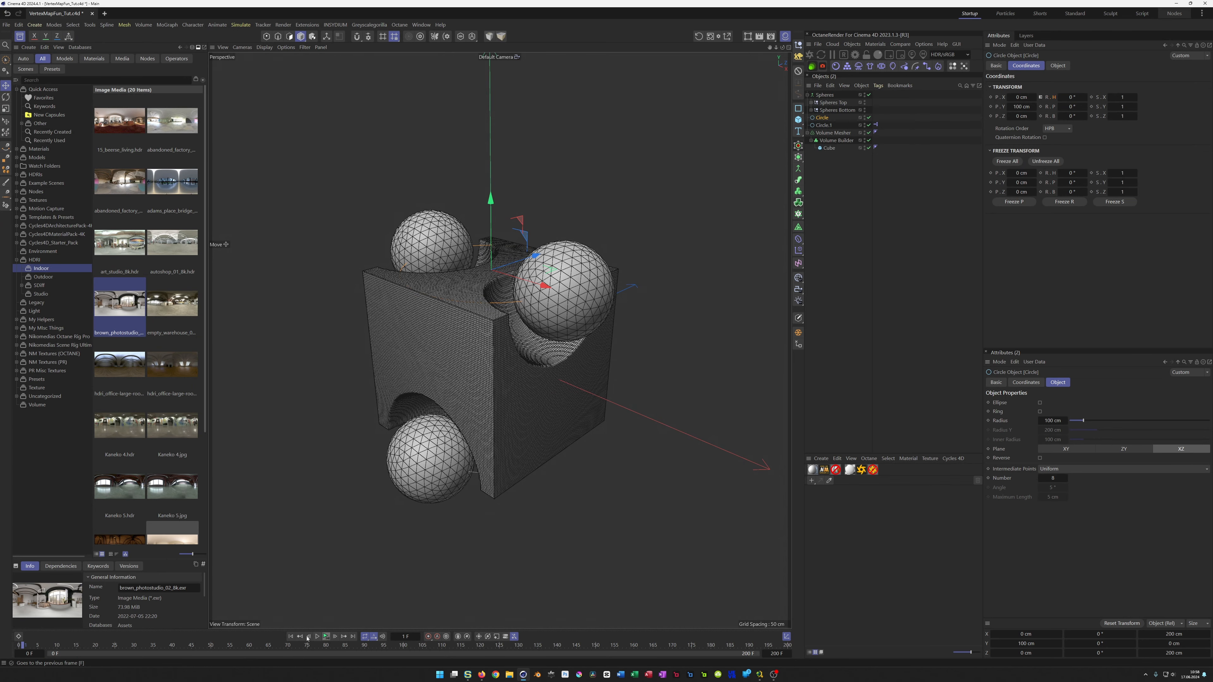
left_click(292, 638)
mouse_move(450, 449)
left_mouse_down("alt")
mouse_move(508, 427)
mouse_move(445, 450)
mouse_move(455, 459)
left_mouse_up("alt")
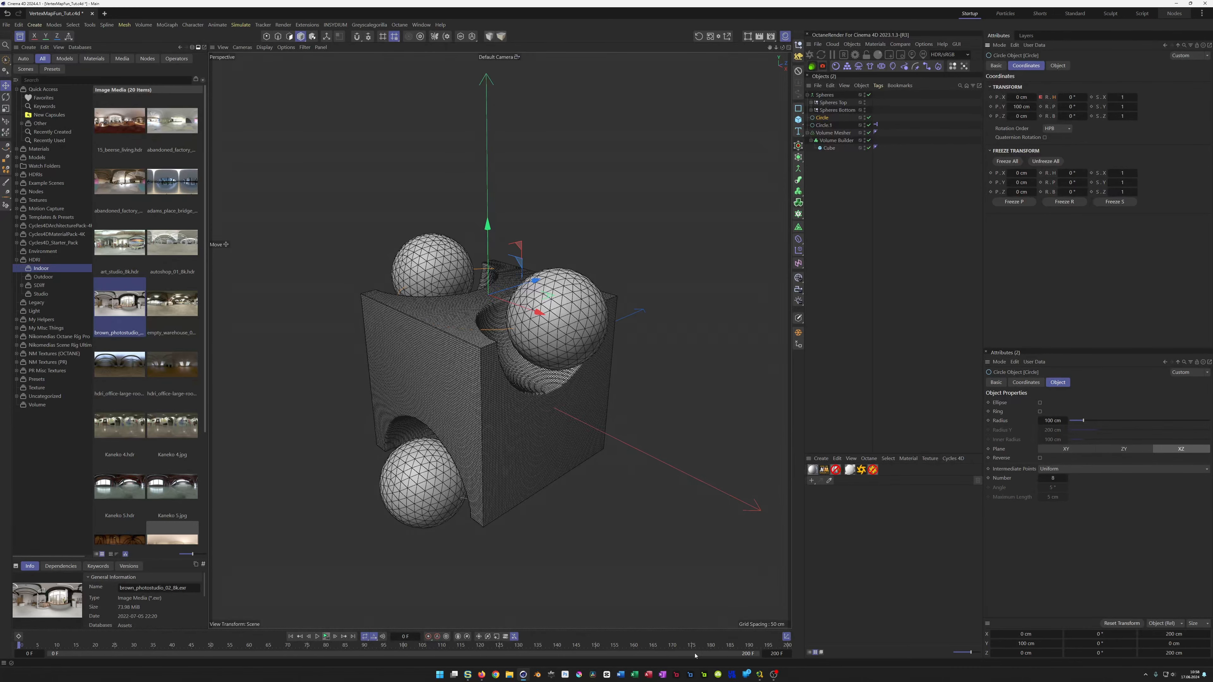
Set the animation's end frame to 100
left_click(772, 653)
type("100")
key("Return")
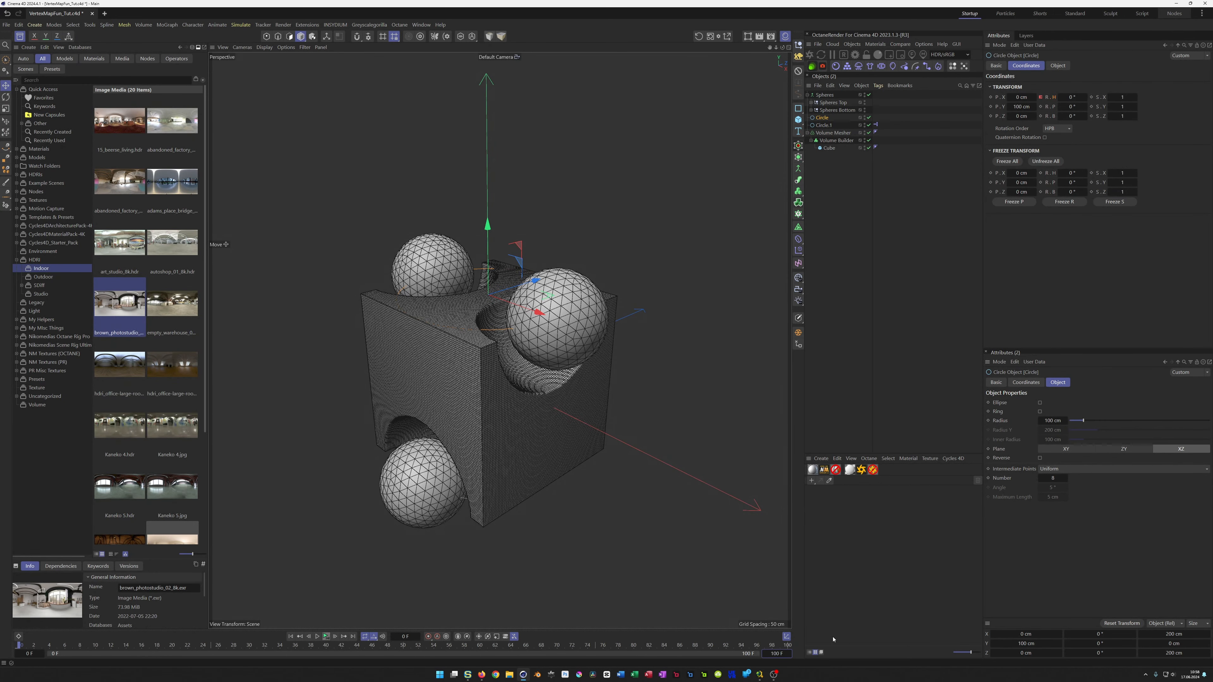
Set the Circle's heading rotation to -360° at the last frame for a full turn, and play back the animation
left_click(353, 637)
left_click(1074, 97)
type("-360")
left_click(327, 637)
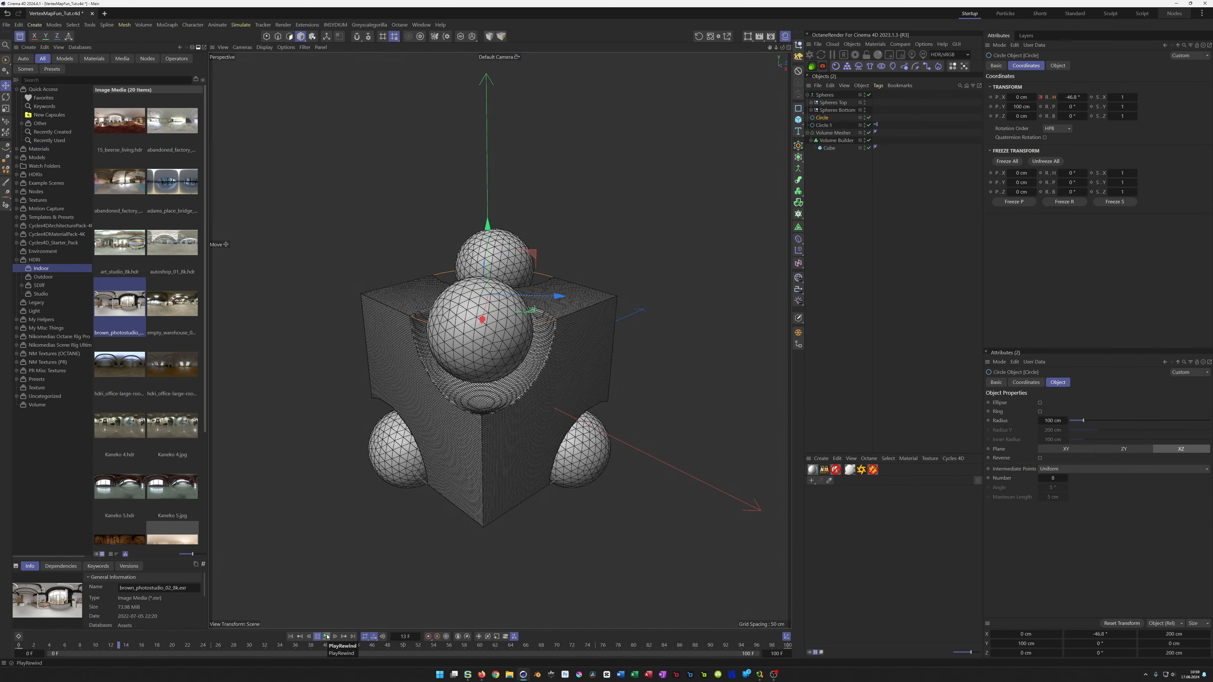
left_click(327, 637)
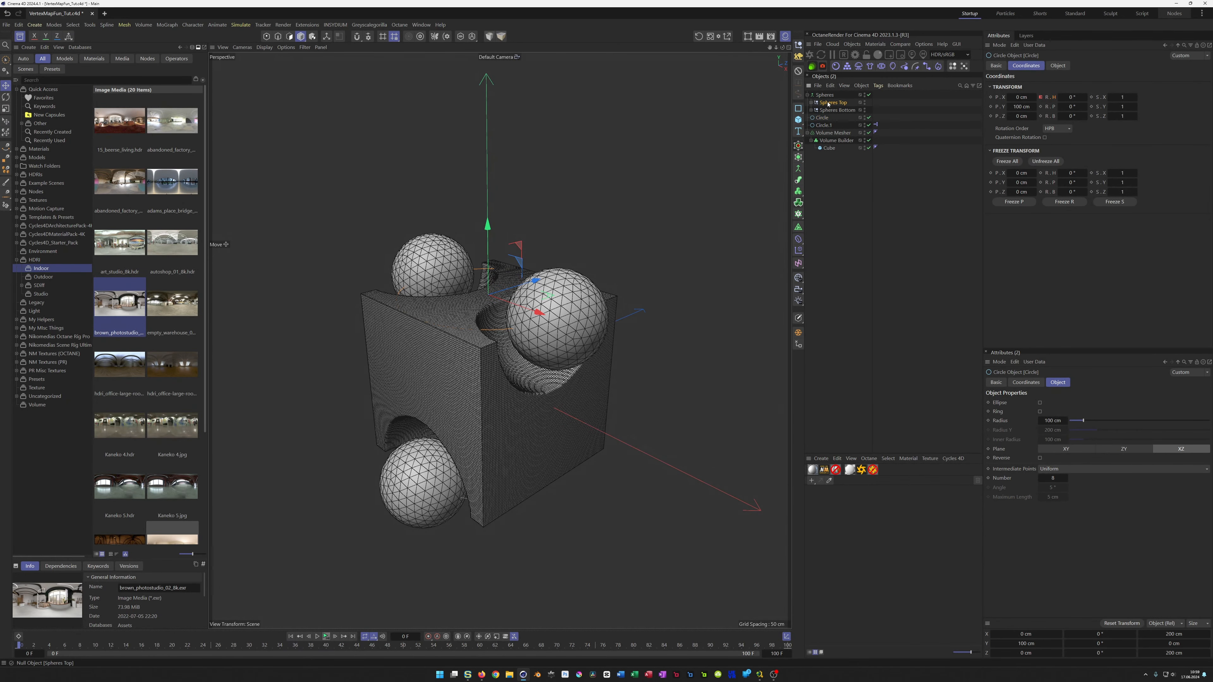
Collapse the Spheres object and move it below Circle.1 in the object hierarchy, and replay the animation
left_click(808, 95)
left_click(824, 98)
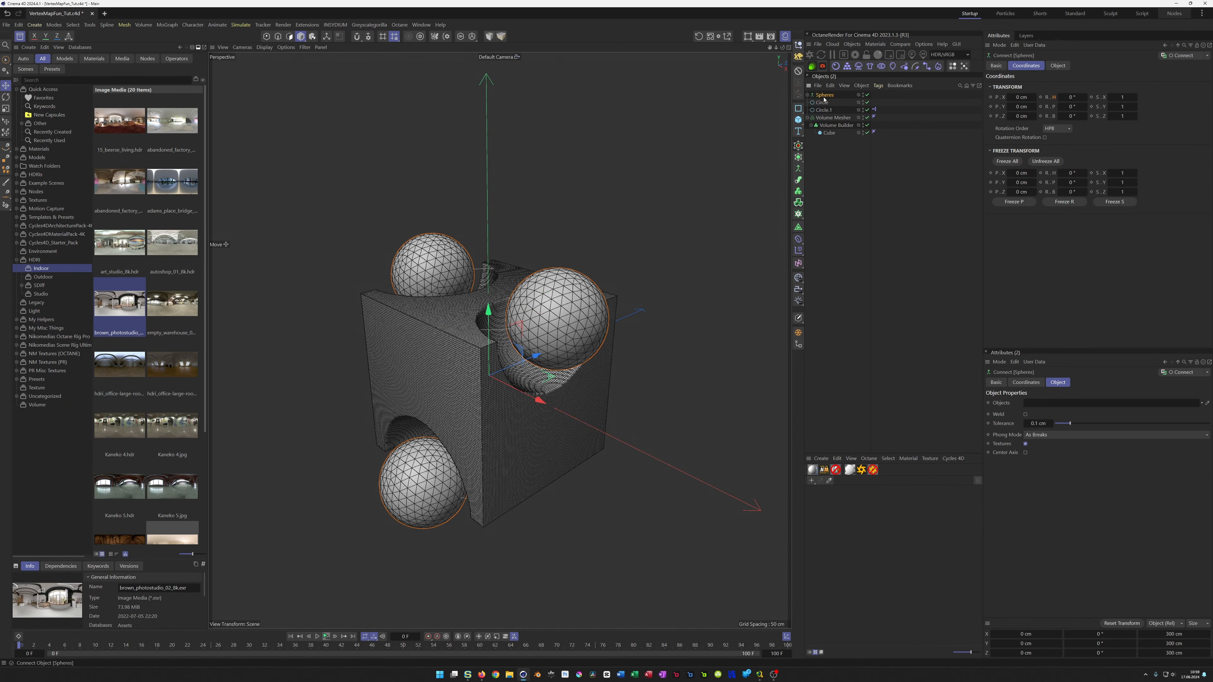
left_click_drag(826, 92, 824, 113)
left_click(325, 637)
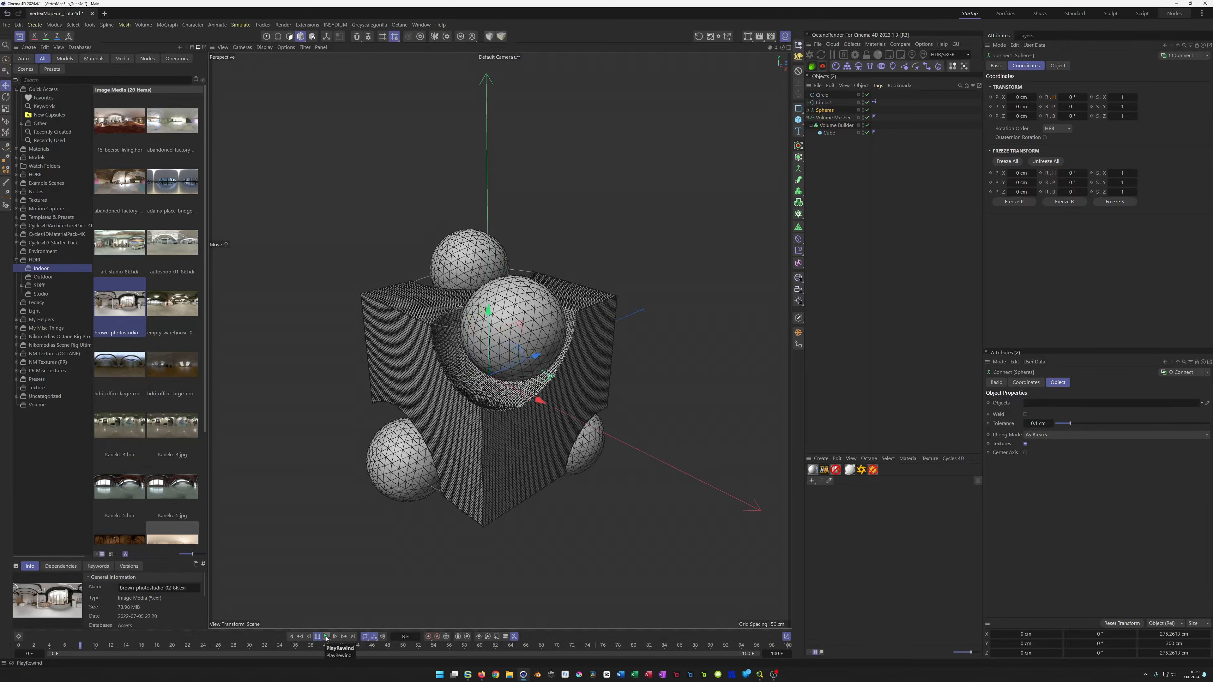
left_click(328, 638)
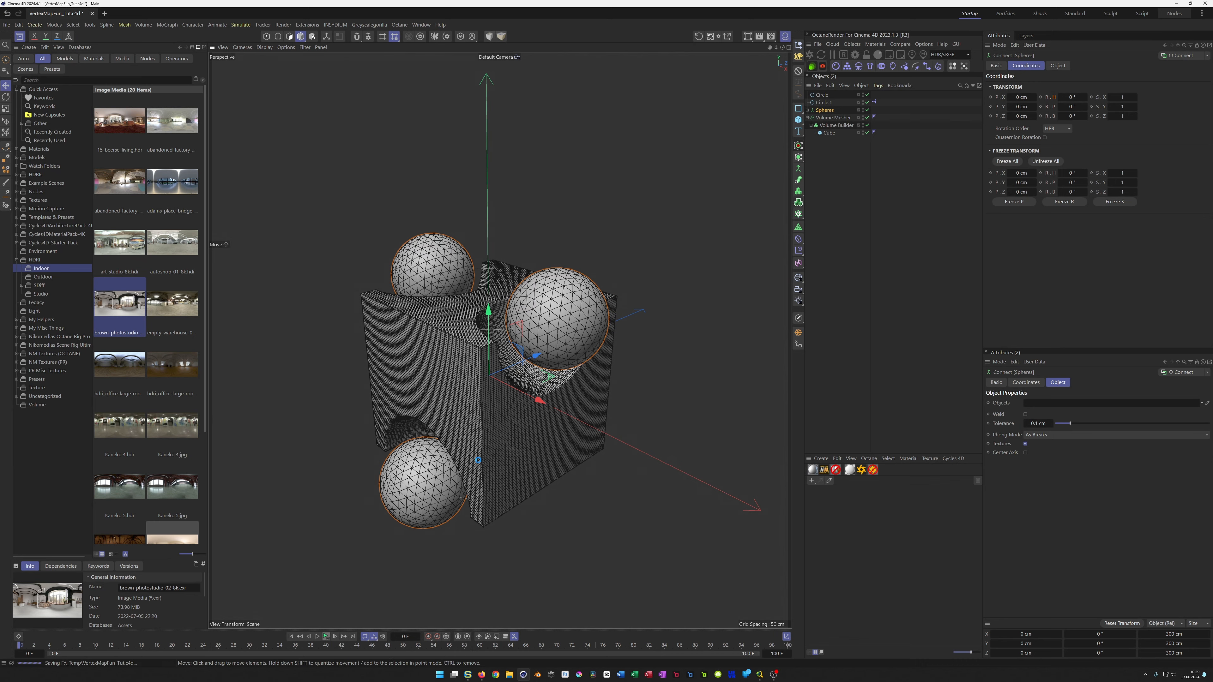
Add a Vertex Map tag to the Volume Mesher
left_click_drag(479, 463, 504, 404, "alt")
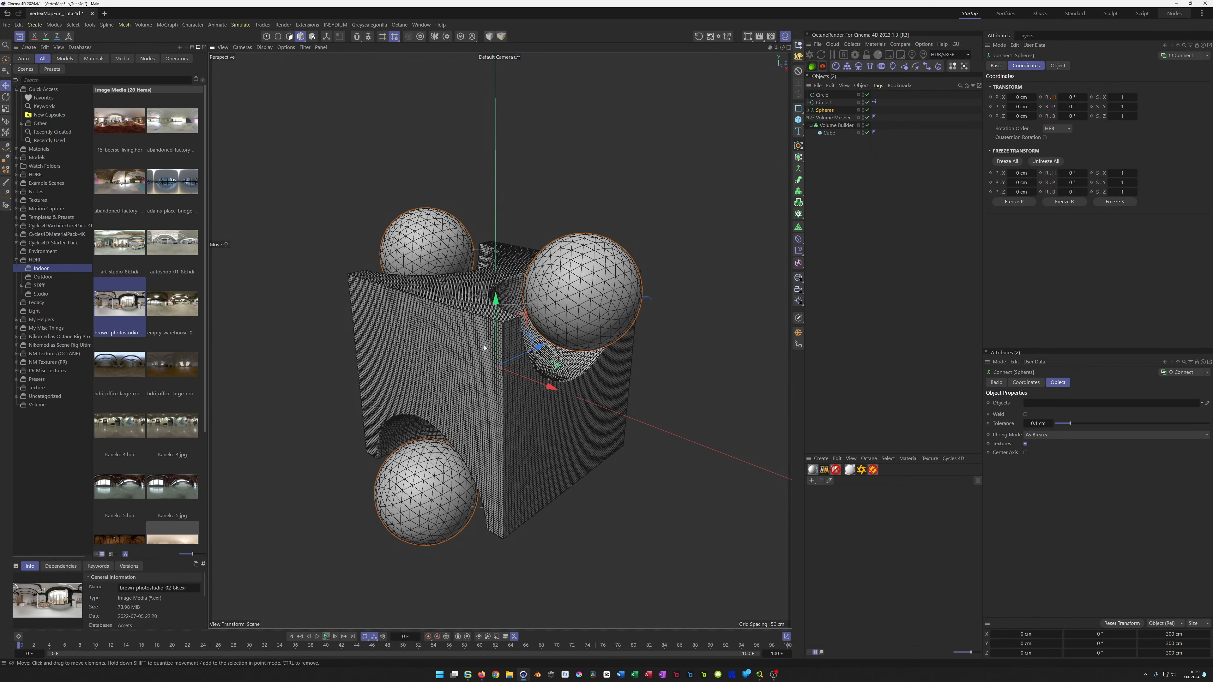
left_click_drag(509, 521, 489, 532, "alt")
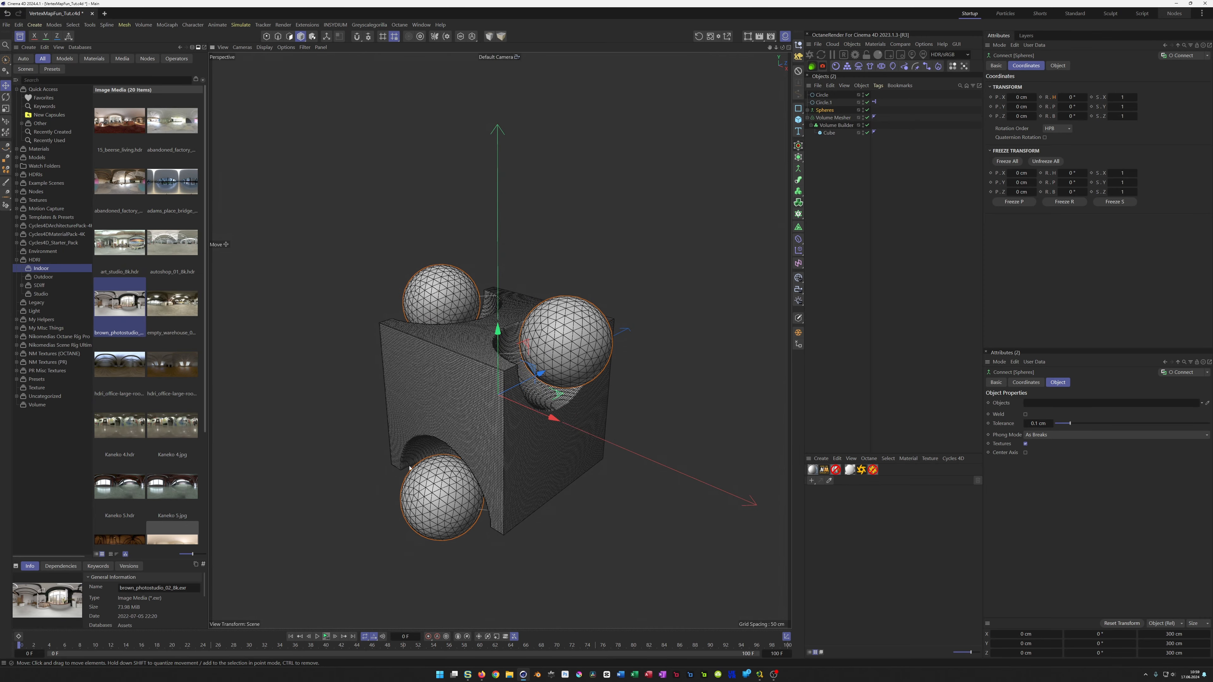
left_click_drag(542, 366, 549, 360, "alt")
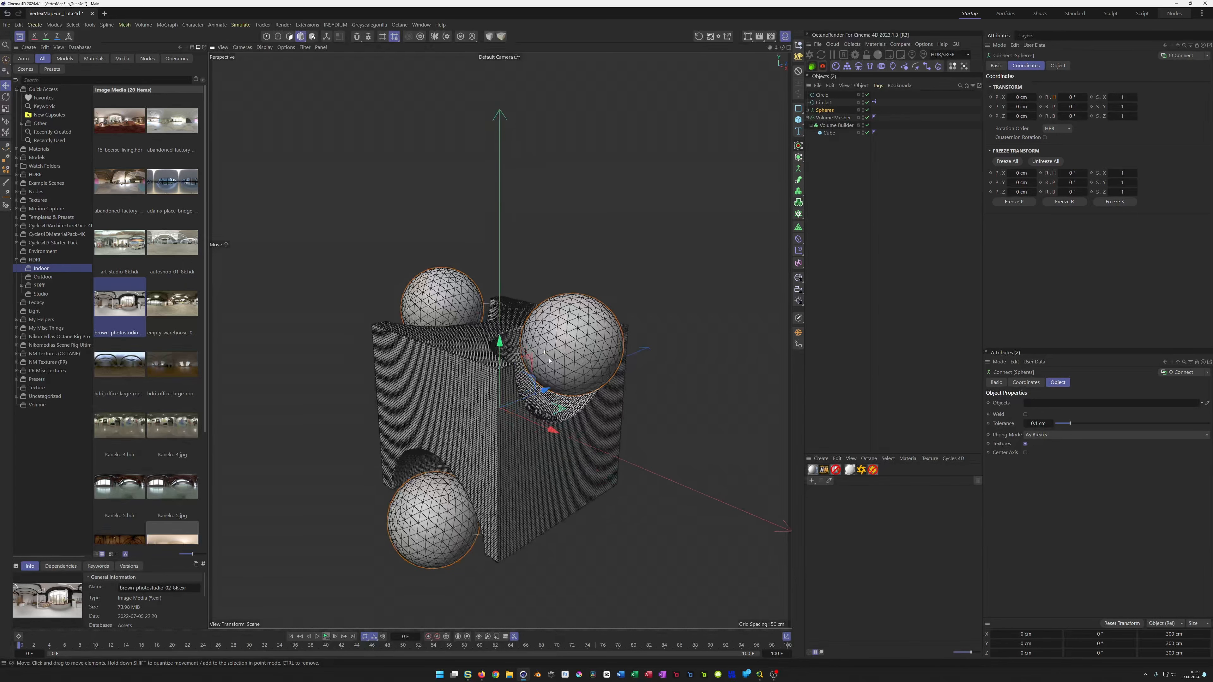
left_click(824, 118)
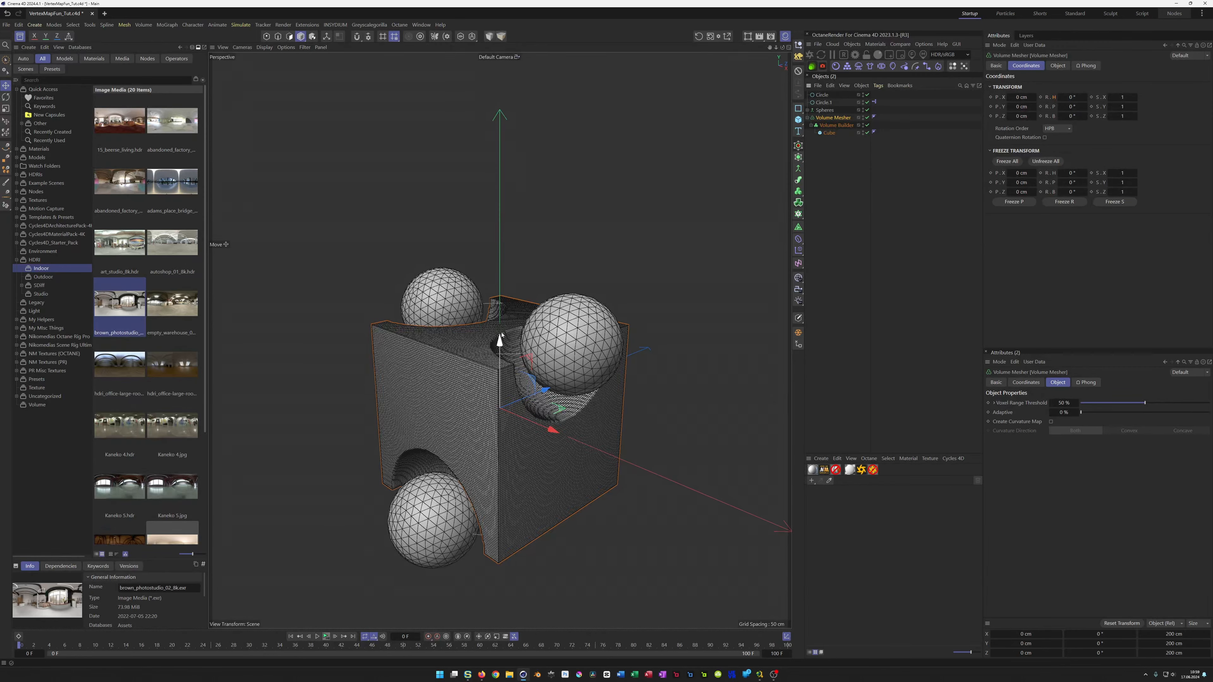
left_click(963, 67)
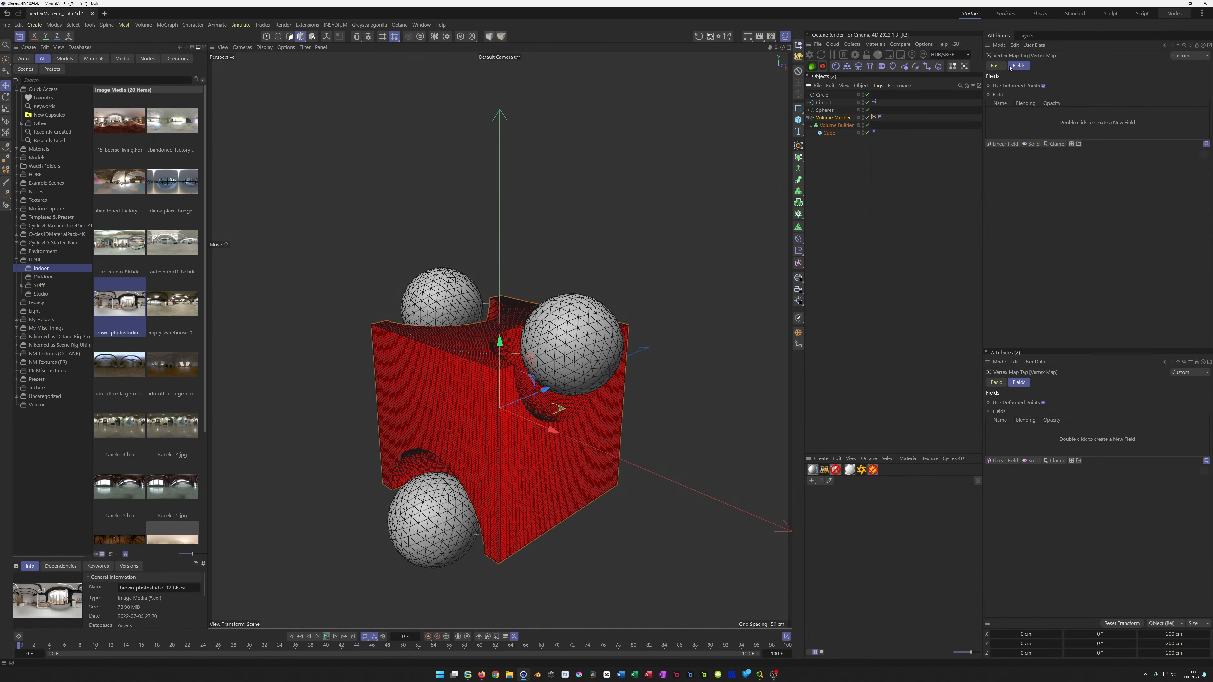
Add the Spheres object as a field layer in the Vertex Map tag
left_click(996, 66)
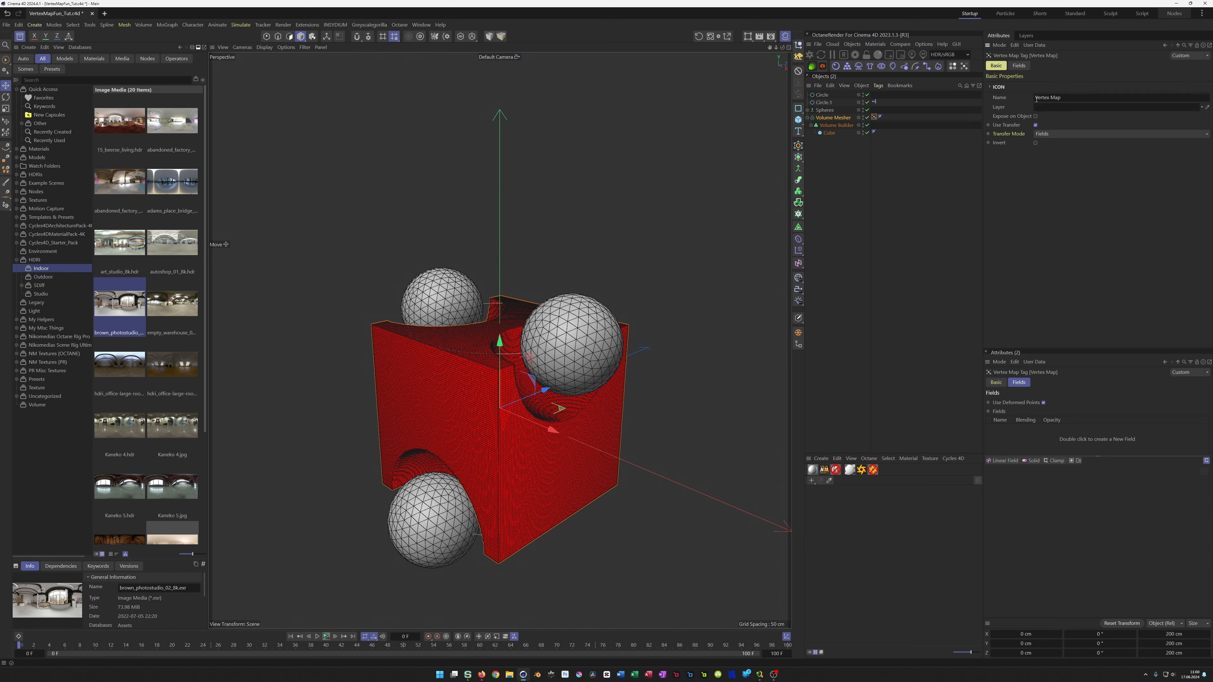
left_click(1019, 66)
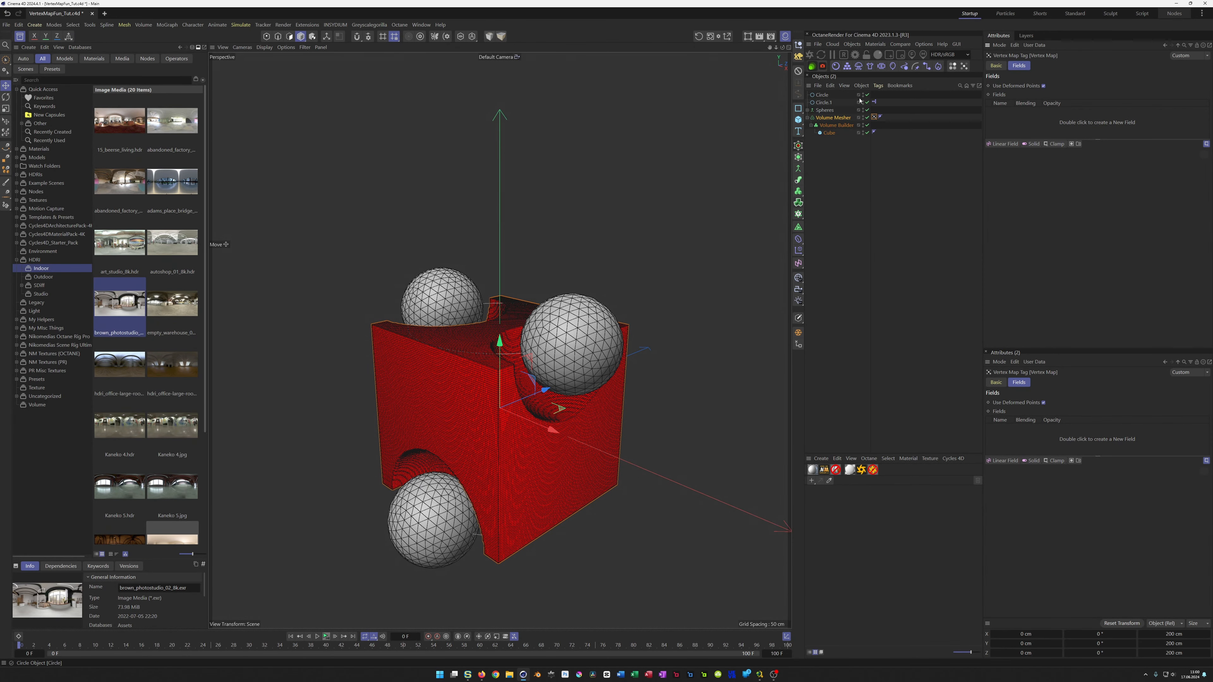
left_click_drag(820, 112, 1030, 121)
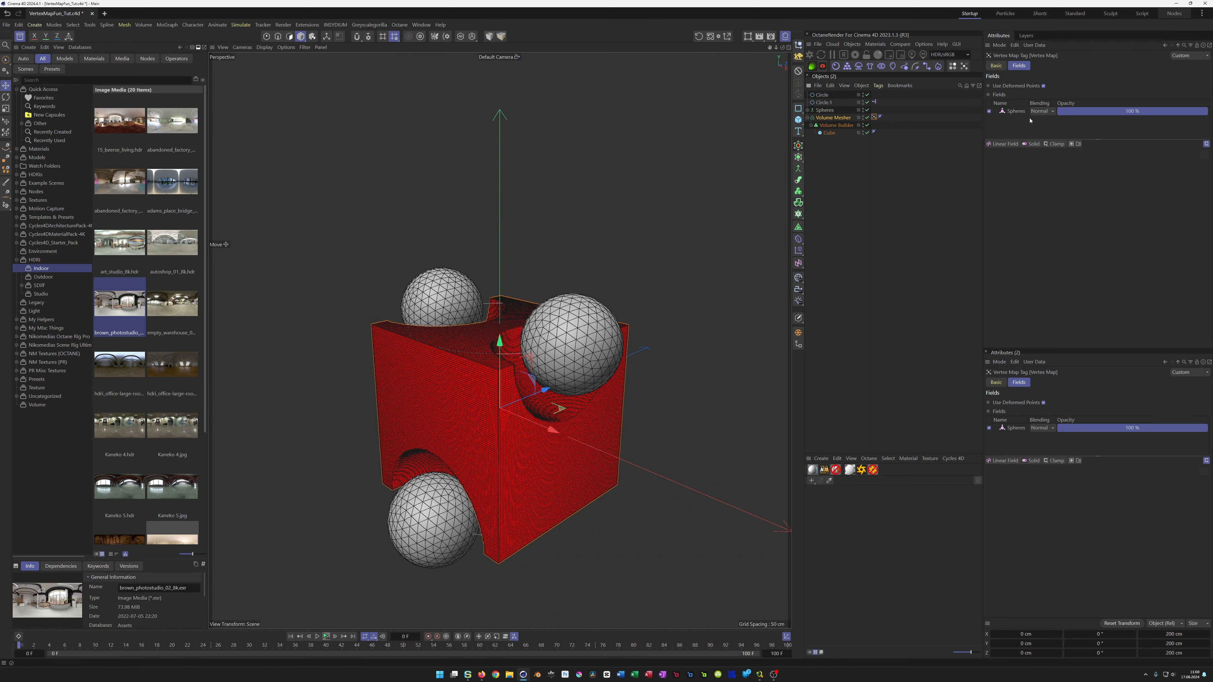
Set the Spheres field layer's mode to Surface with a radius of 80 cm
scroll(530, 335, "up", 2)
mouse_move(530, 335)
left_mouse_down("alt")
mouse_move(529, 322)
mouse_move(532, 336)
left_mouse_up("alt")
left_click(1015, 111)
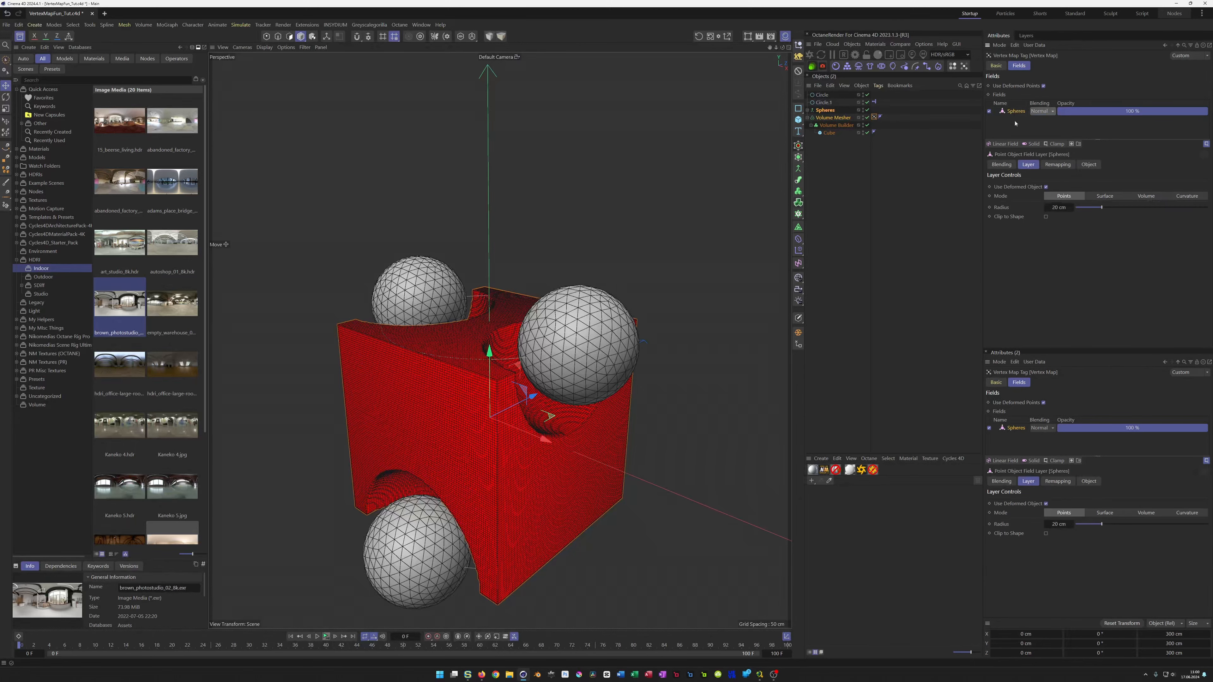
left_click(1098, 196)
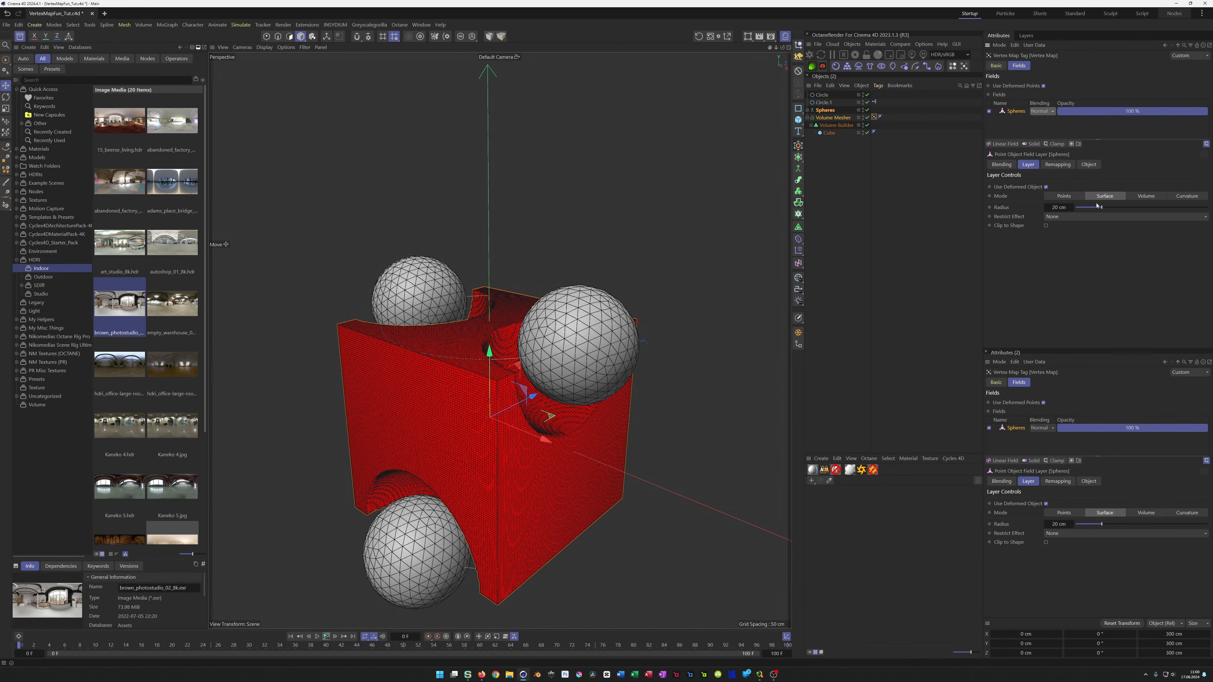
left_click_drag(1101, 211, 1182, 211)
left_click_drag(482, 282, 506, 317, "alt")
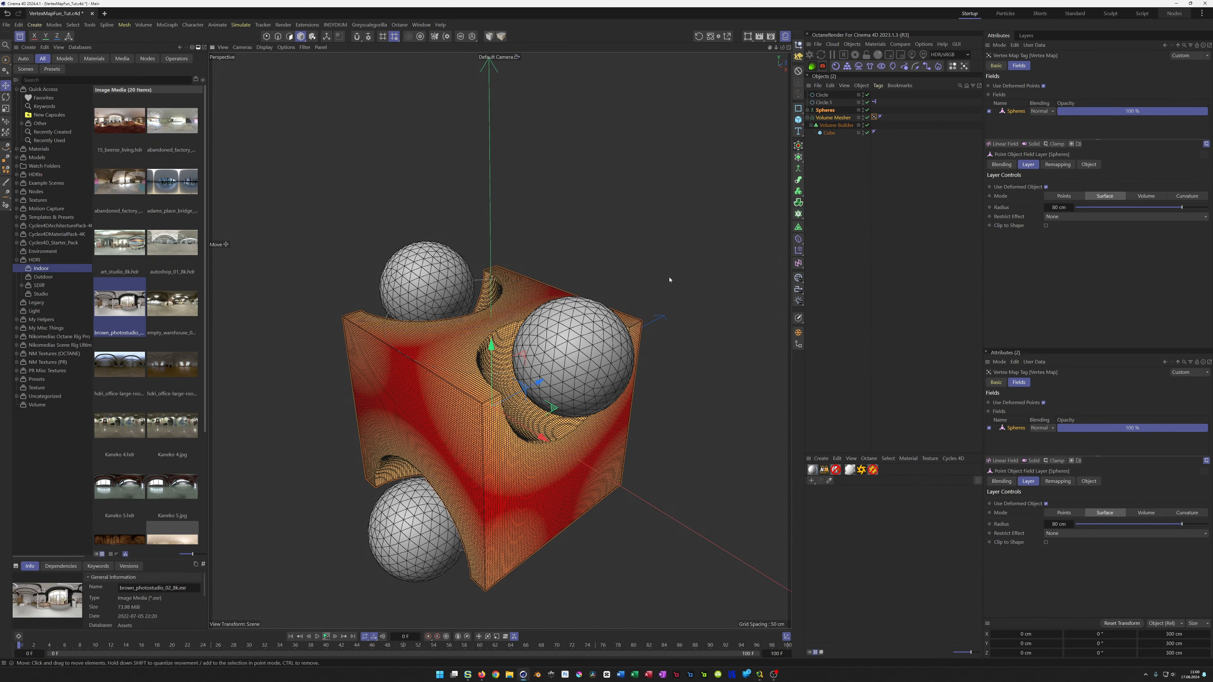
scroll(592, 320, "down", 2)
left_click_drag(593, 320, 620, 307, "alt")
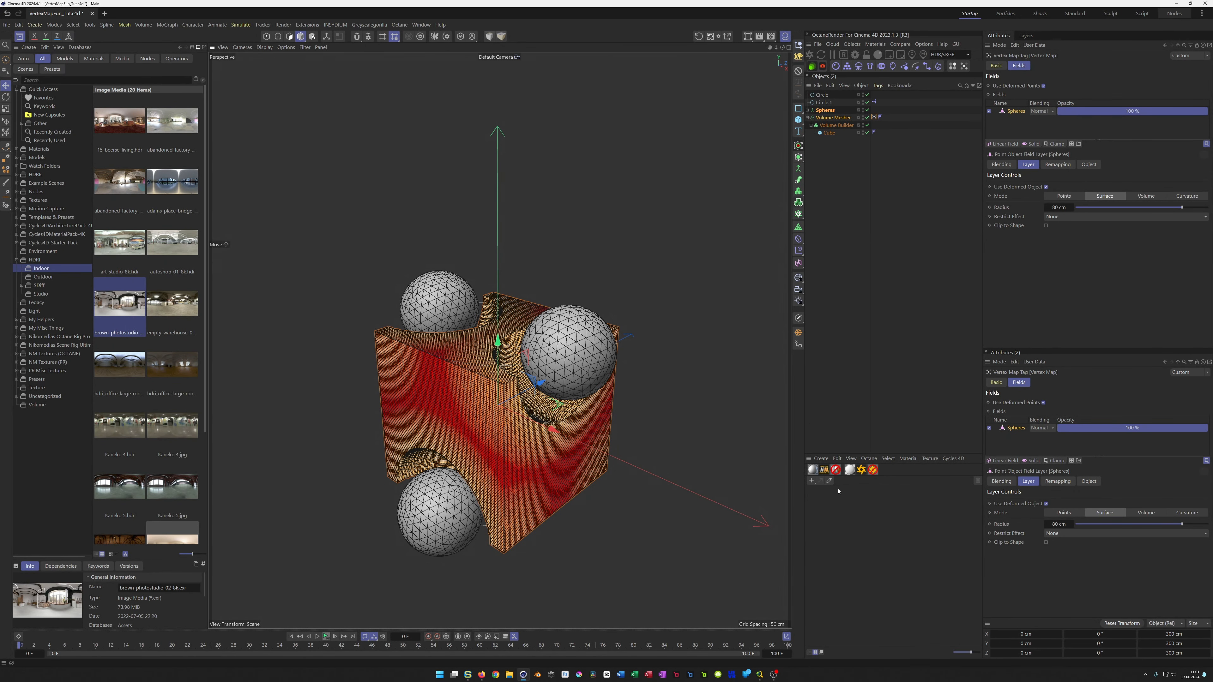
Create an Octane Universal material, open it in the node editor and reposition its node to make room for inputs
left_click(850, 470)
left_click(821, 502)
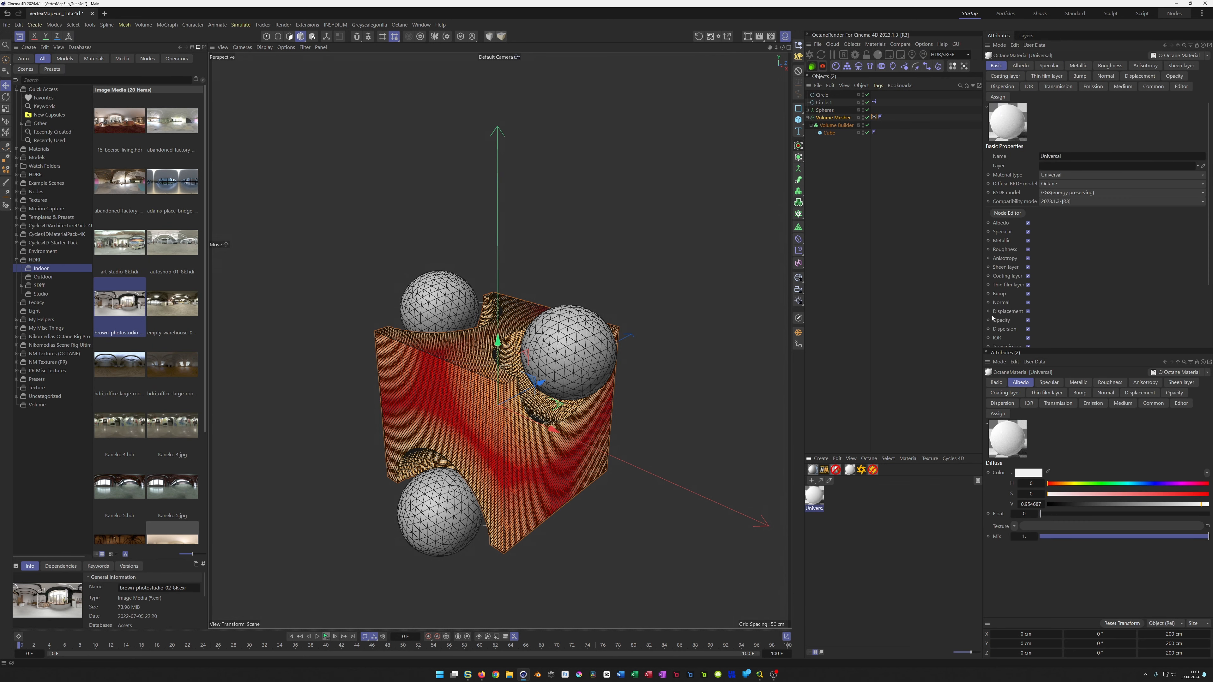
left_click(1007, 212)
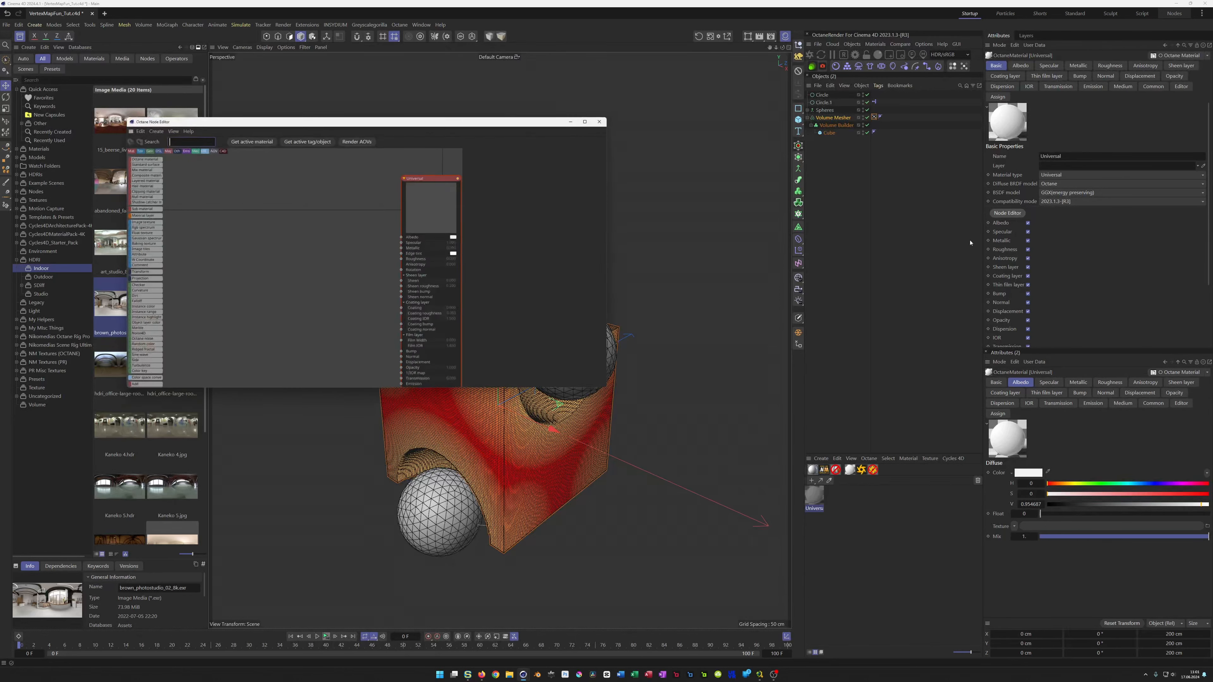
left_click_drag(406, 189, 352, 177)
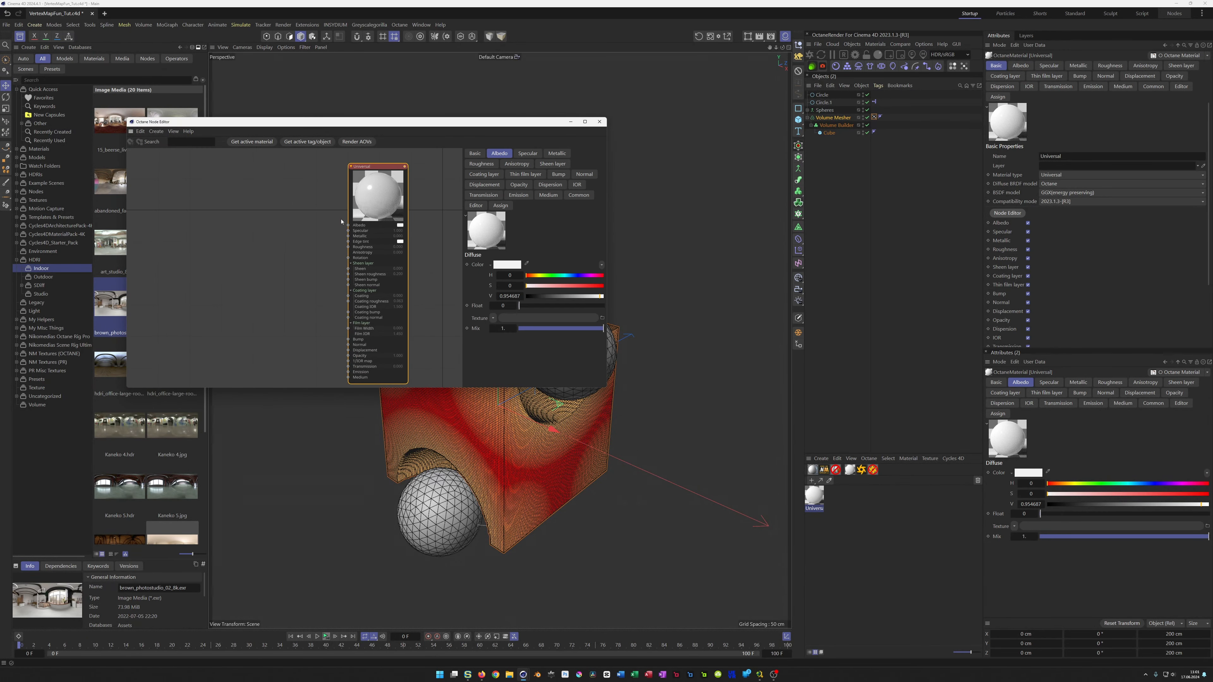
Add a Vertex Map node connected to the Universal material's Albedo input
left_click_drag(348, 225, 292, 214)
type("VERT")
key("Down")
key("Return")
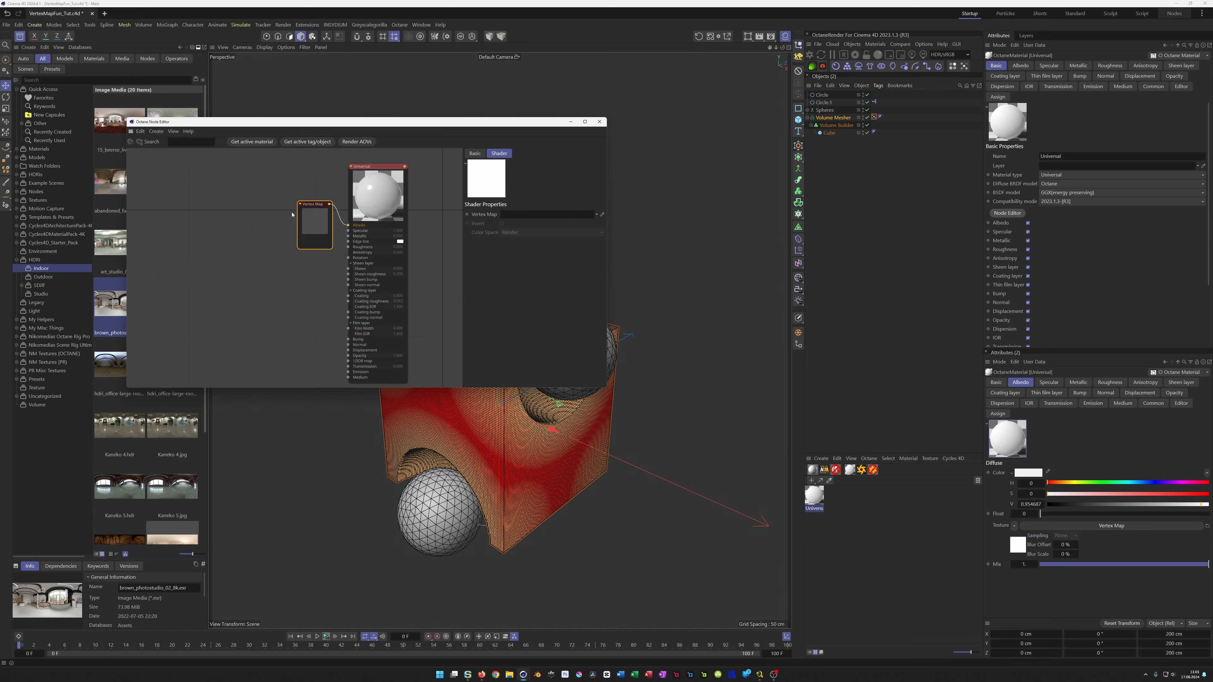
Insert a Colorizer node into the connection between the Vertex Map node and the Universal material's Albedo input
left_click_drag(298, 207, 234, 175)
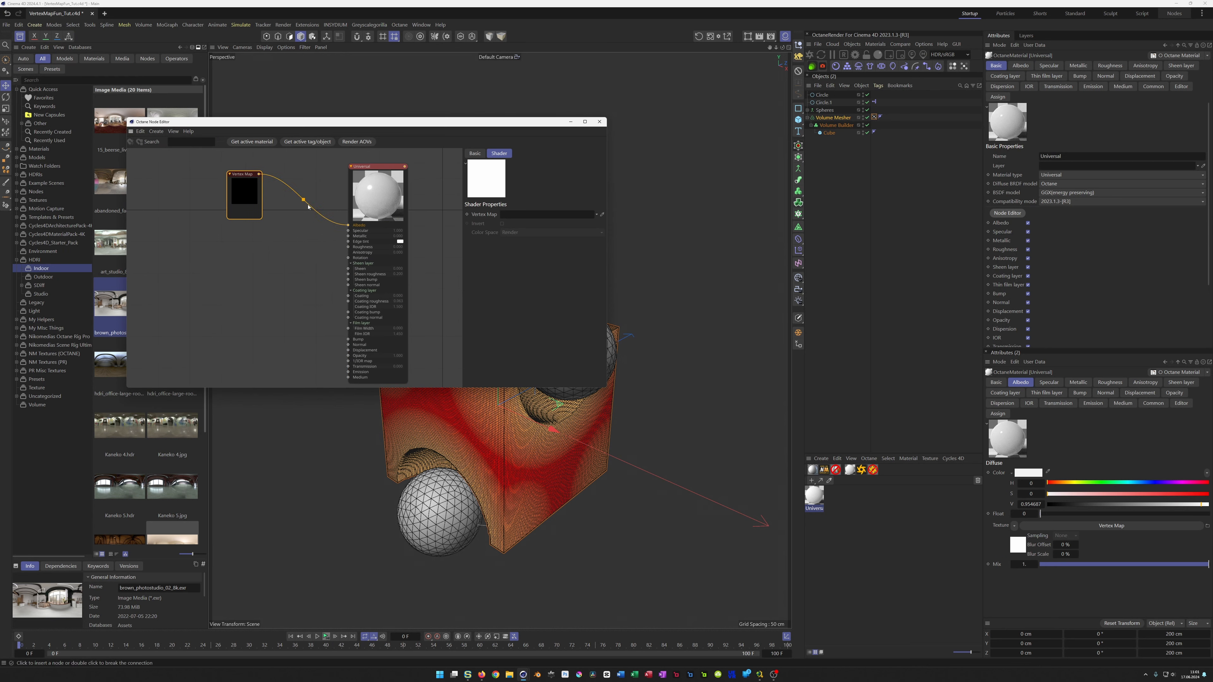
left_click(304, 201)
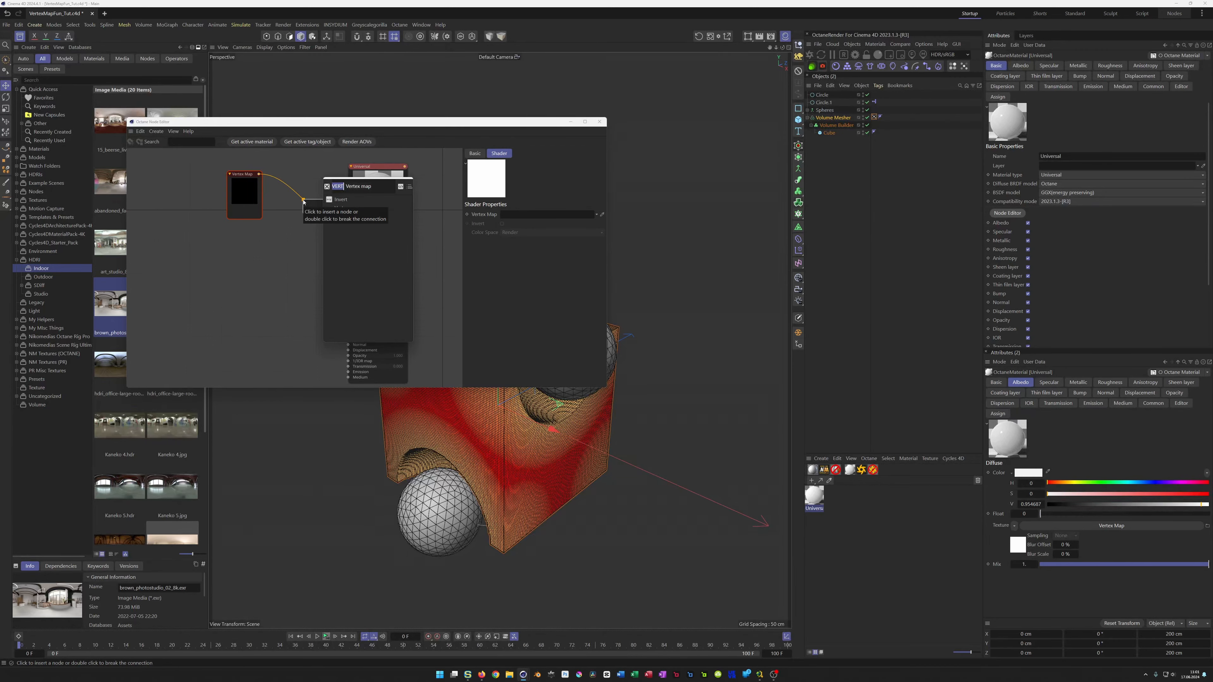
type("COLO")
key("Down")
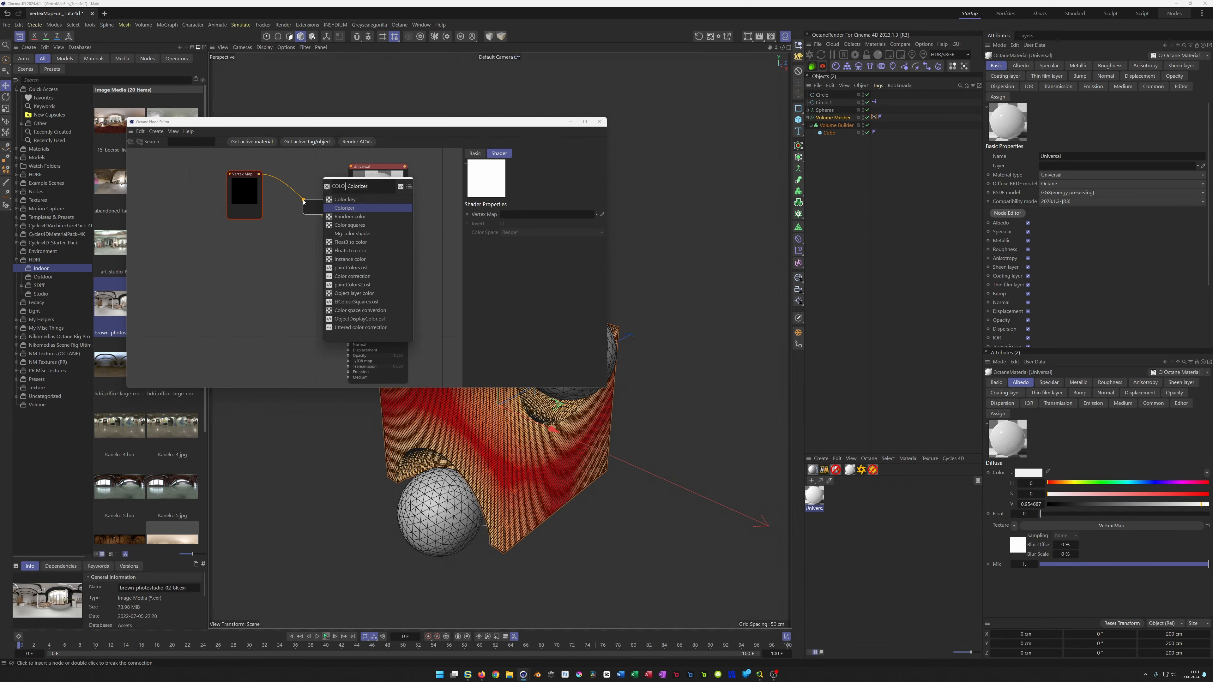
key("Return")
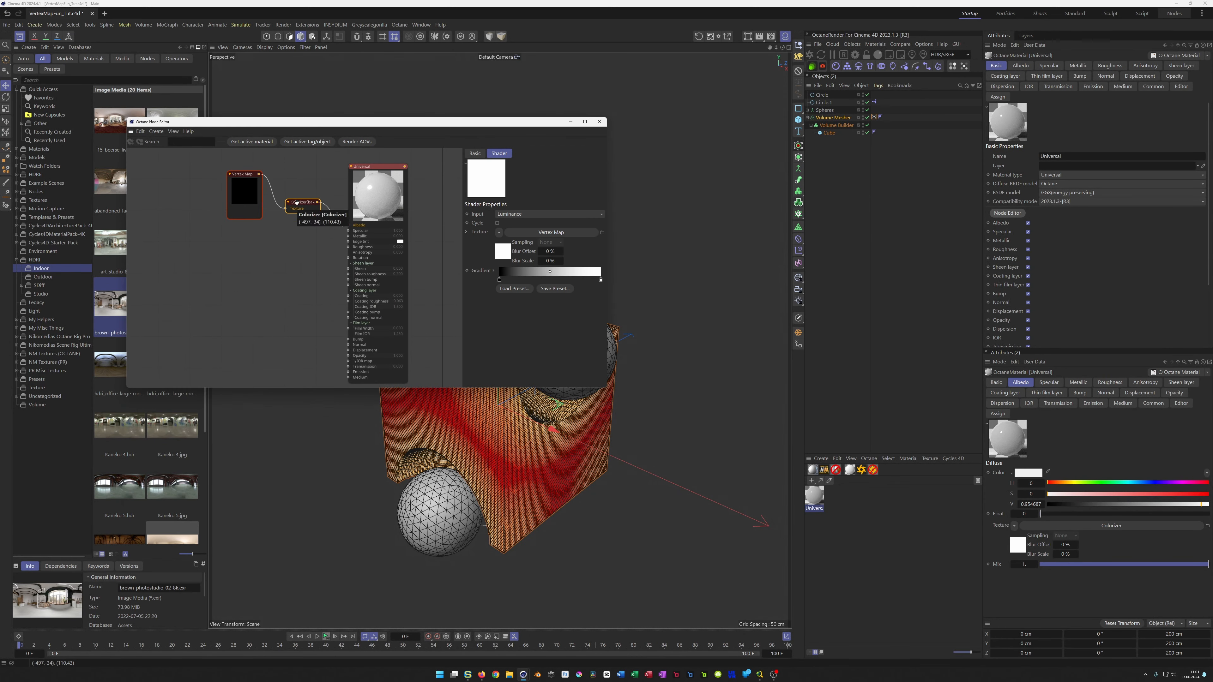
Load the Flame 3 preset into the Colorizer node's gradient
left_click(511, 289)
scroll(537, 350, "down", 10)
scroll(535, 354, "up", 3)
scroll(535, 353, "up", 1)
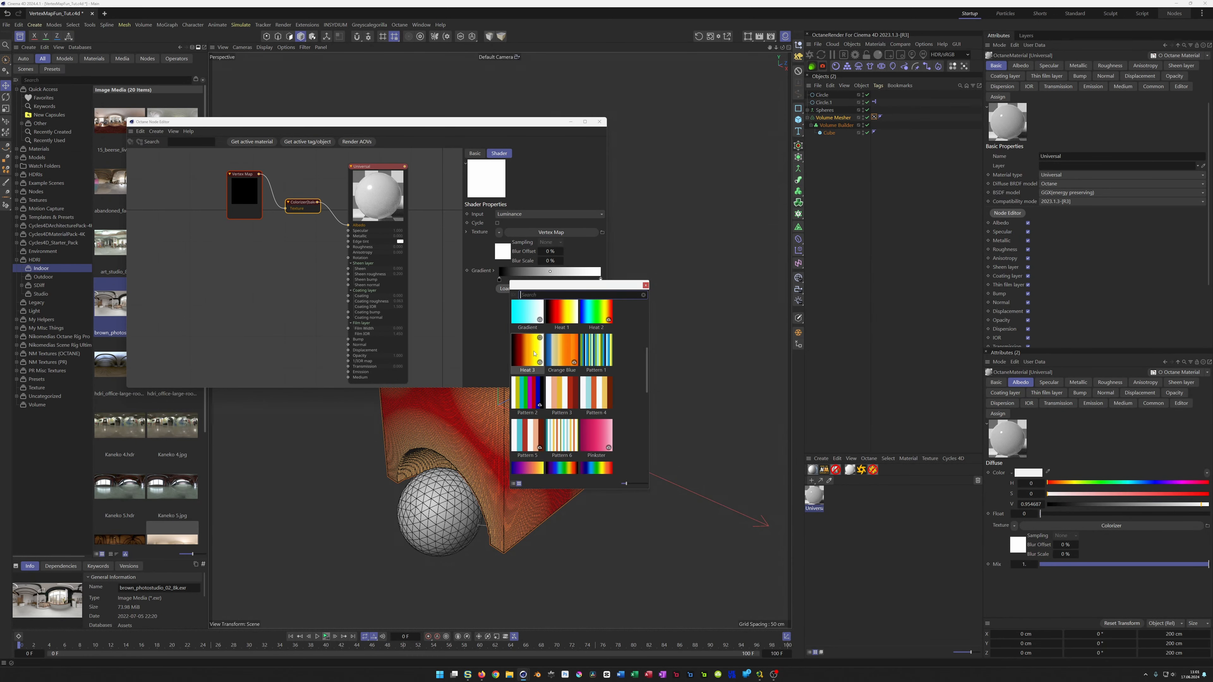
scroll(534, 353, "up", 2)
left_click(533, 354)
scroll(534, 353, "up", 1)
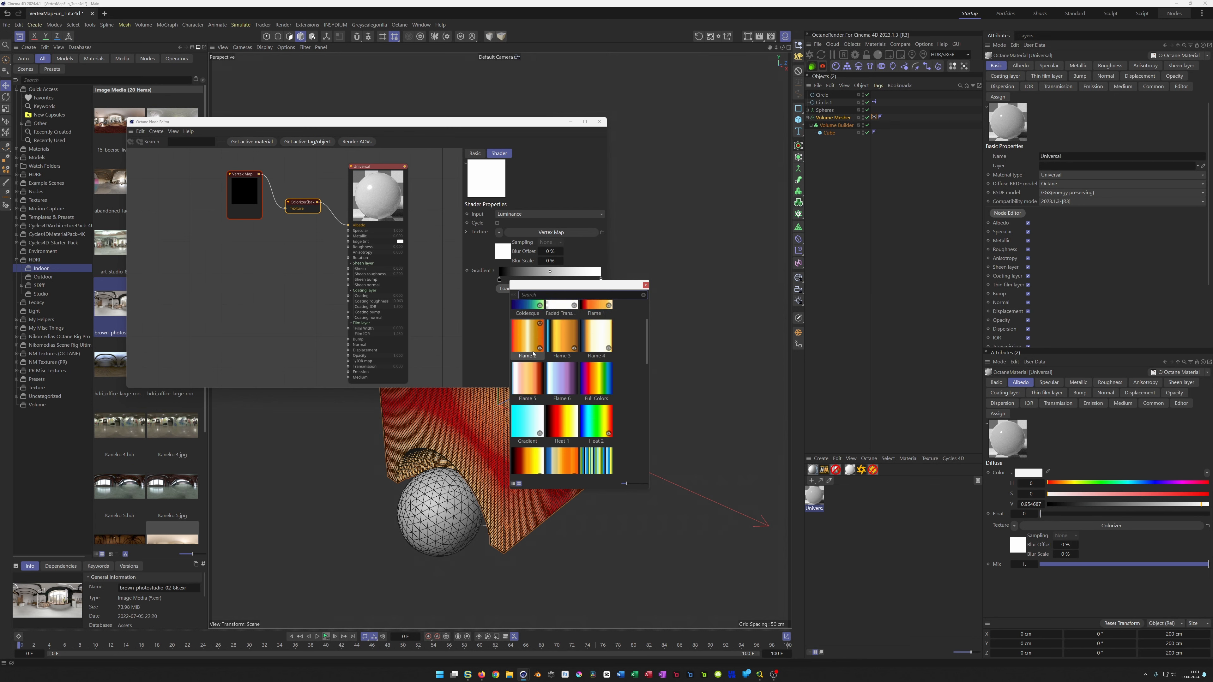
double_click(561, 339)
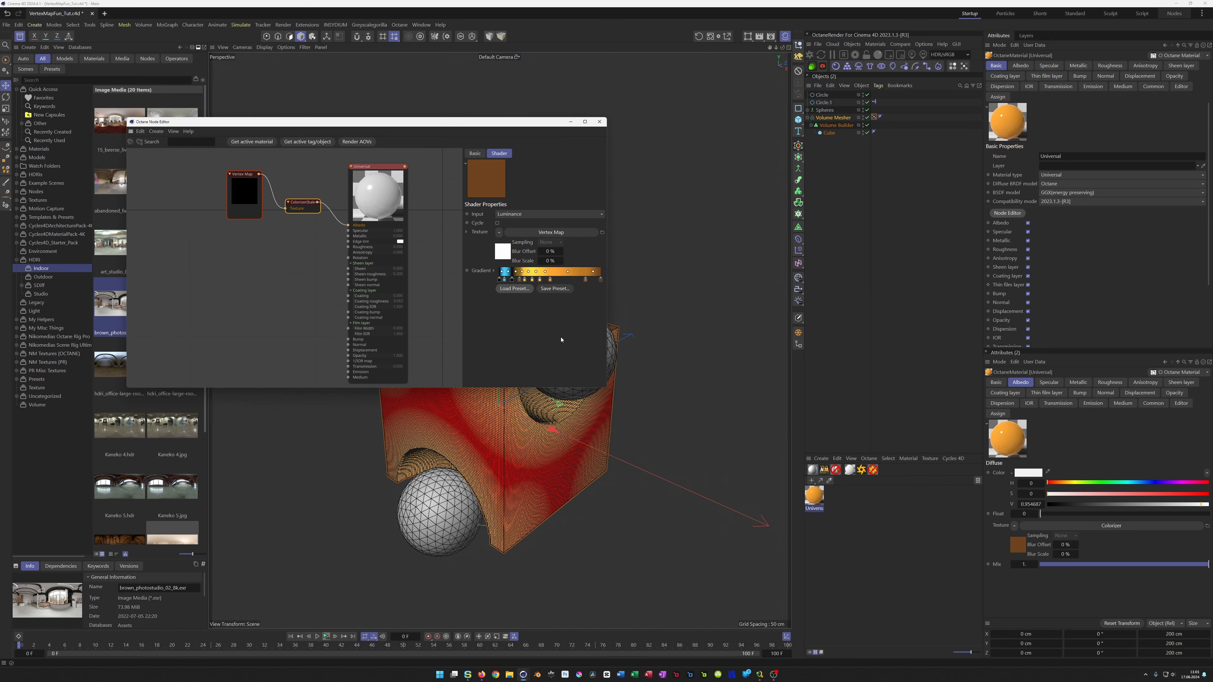
Assign the Universal material to the Volume Mesher and start the Octane Live Viewer, placed clear of the node editor
left_click_drag(506, 123, 448, 80)
left_click_drag(878, 285, 840, 118)
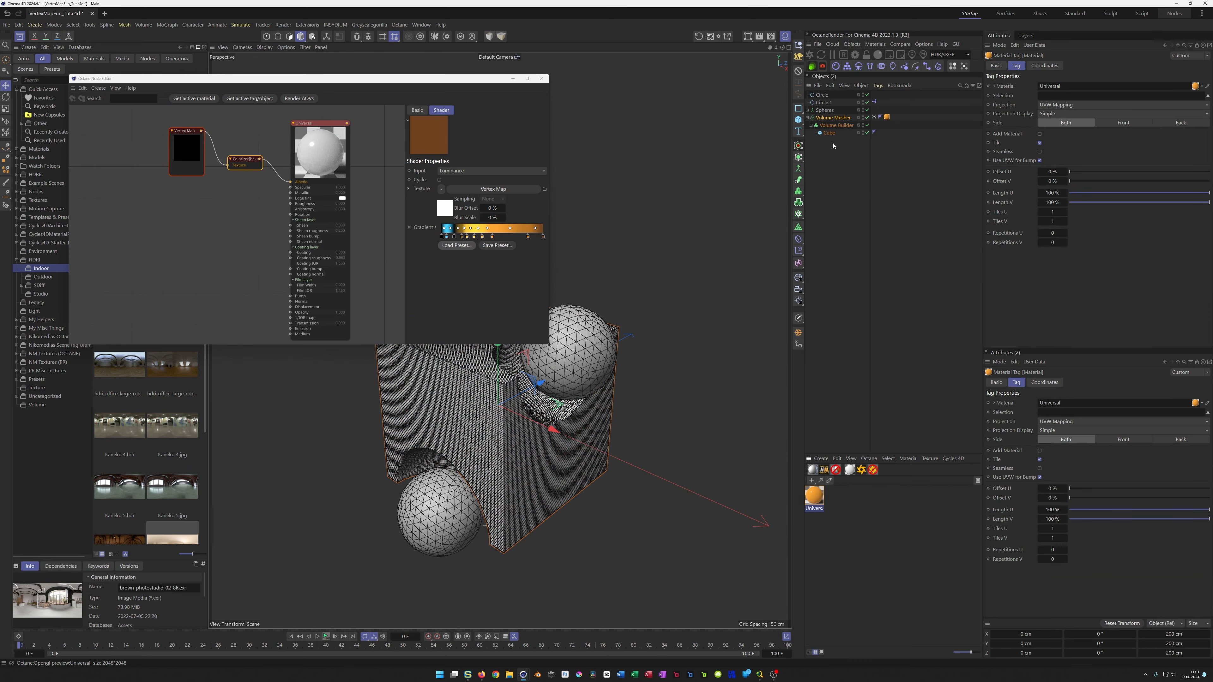
left_click(810, 57)
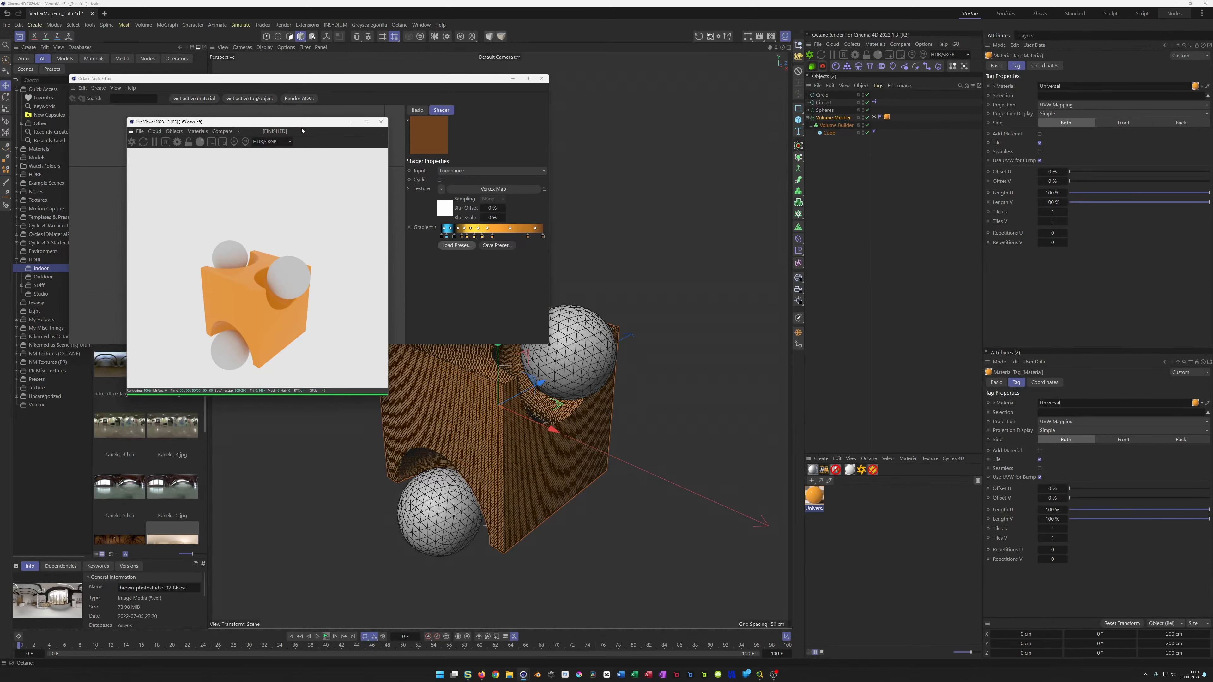
left_click_drag(314, 125, 1063, 363)
scroll(569, 349, "up", 5)
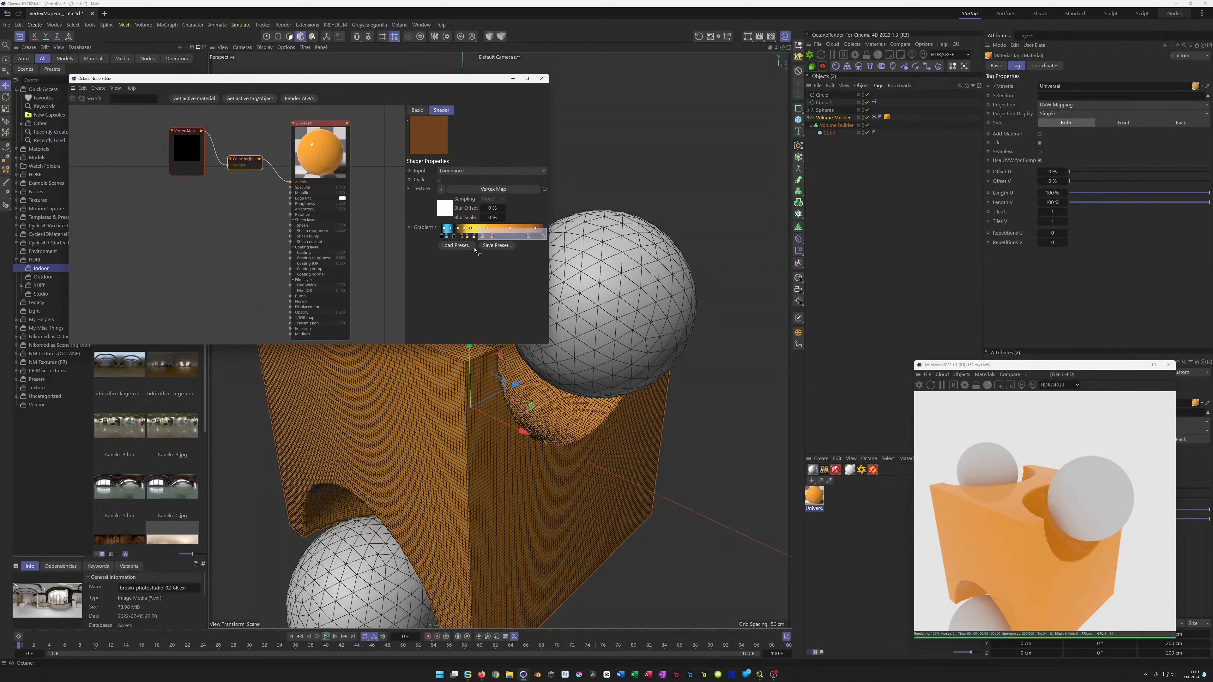
left_click_drag(544, 236, 419, 241)
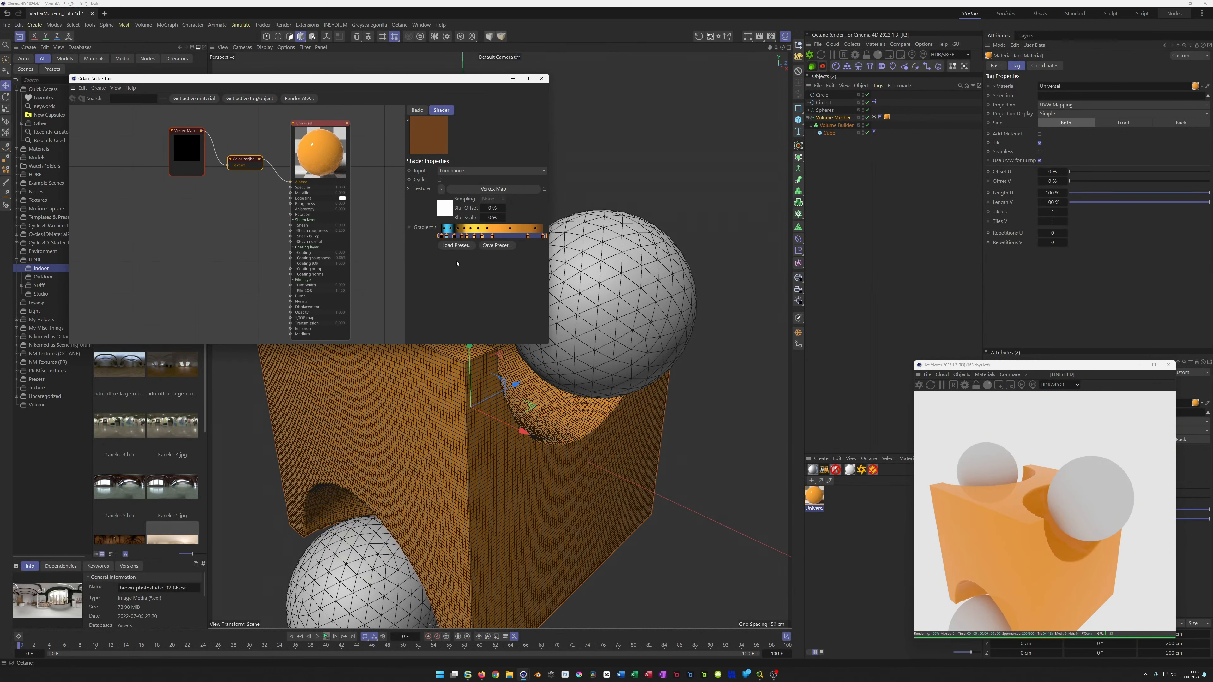
Set the contour mode of the Vertex Map tag's Spheres field layer to Quantize with 4 steps
left_click(874, 117)
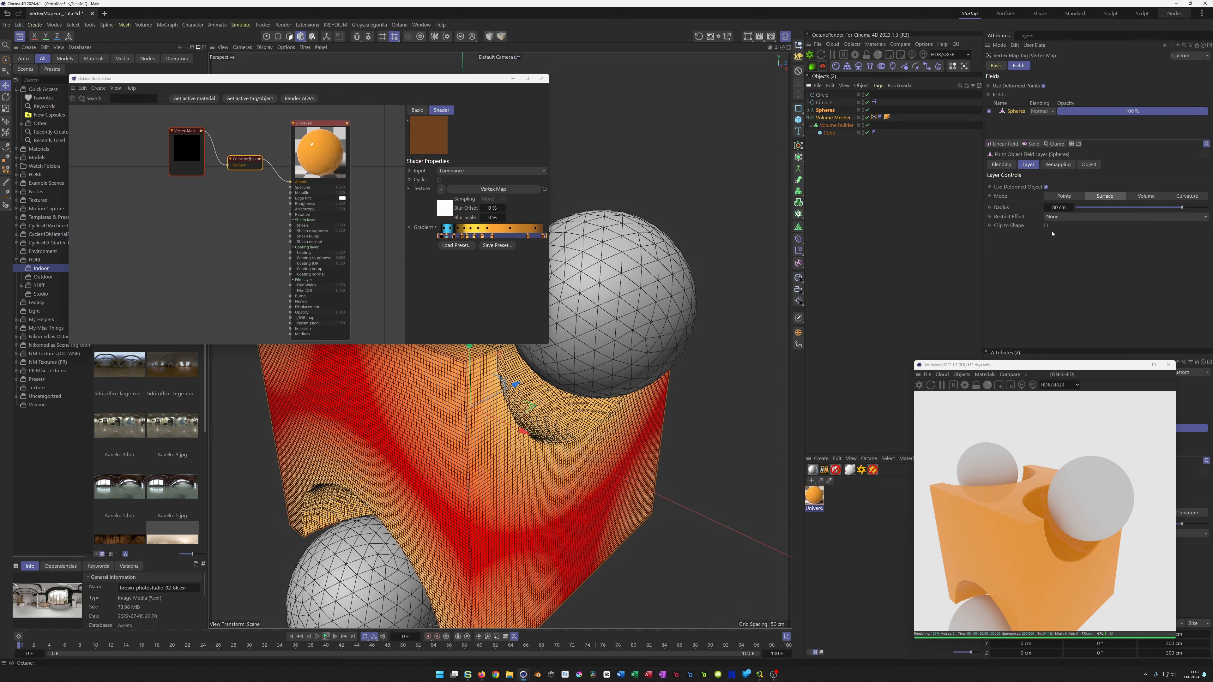
left_click(1058, 165)
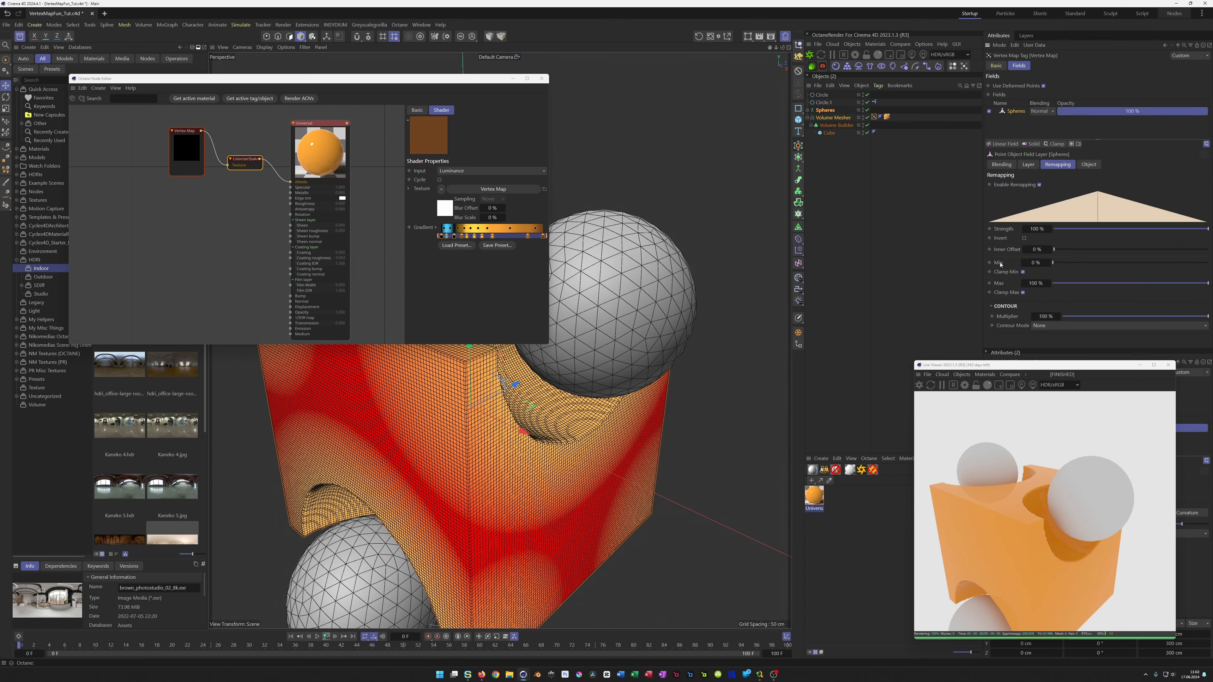
left_click(1034, 327)
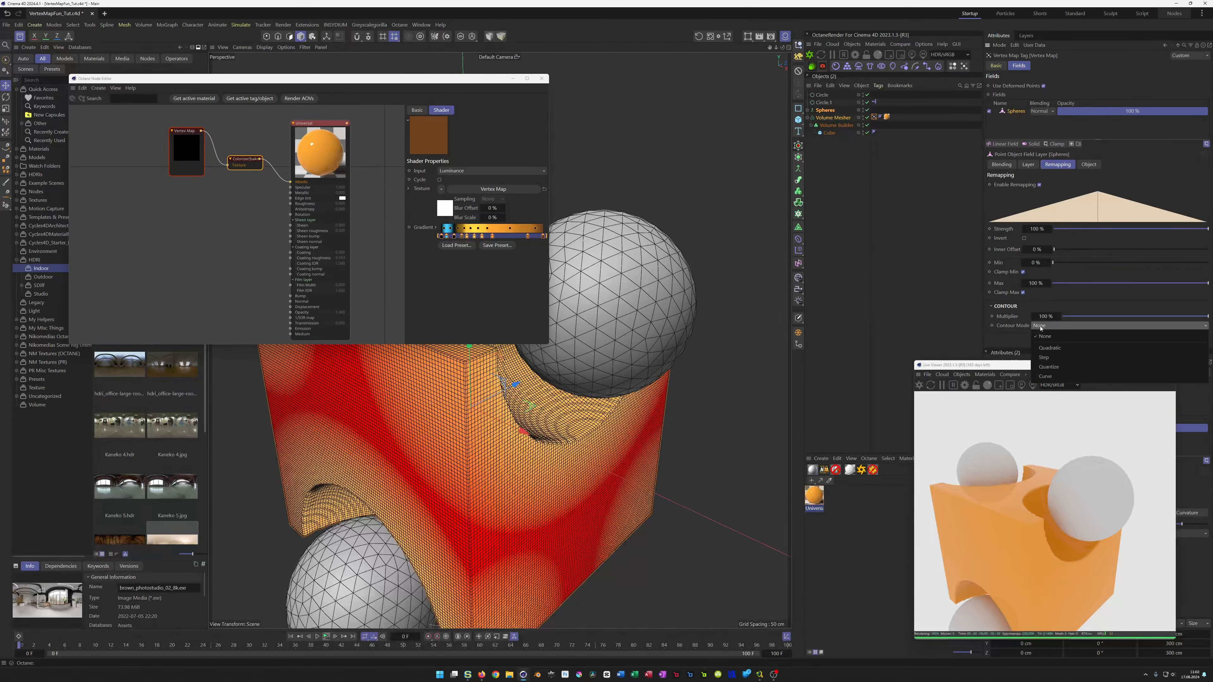
left_click(1049, 367)
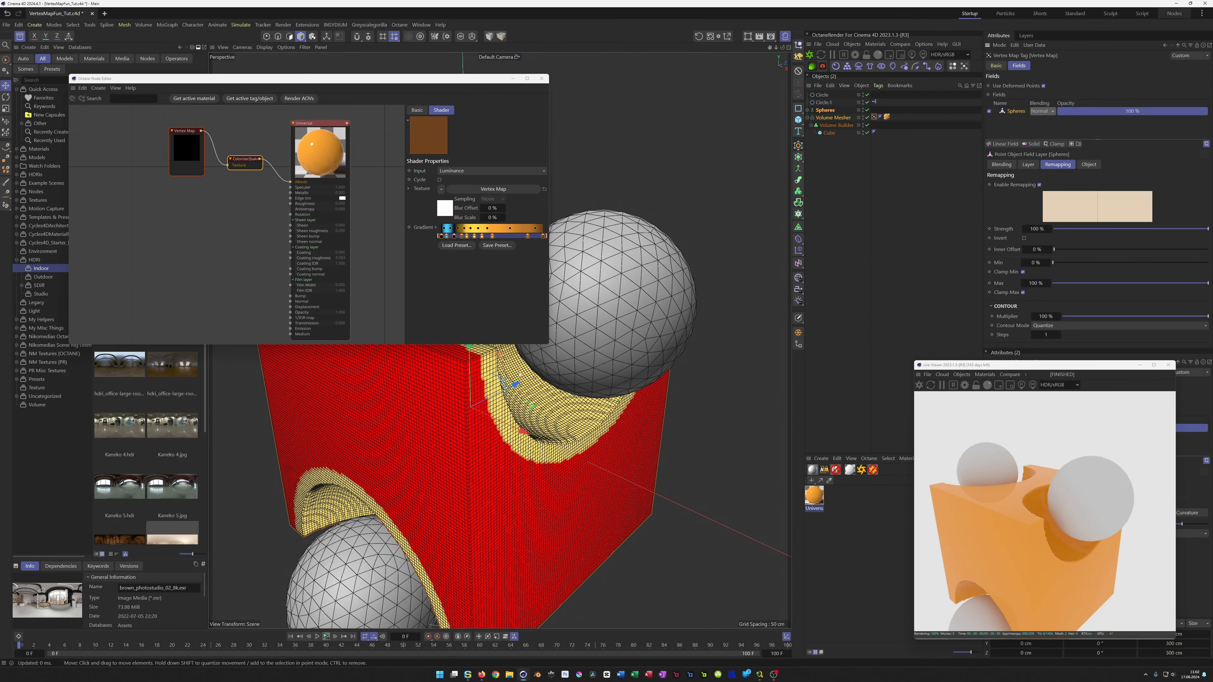
left_click(1058, 334)
left_click(1058, 335)
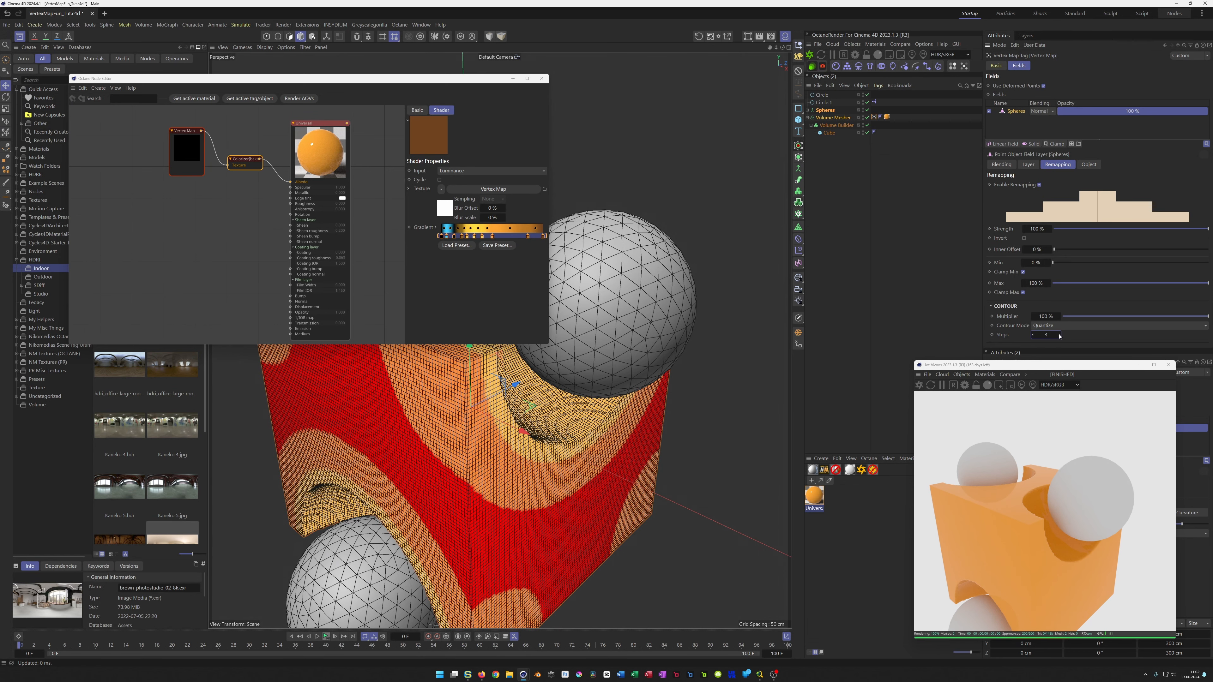
left_click(1058, 335)
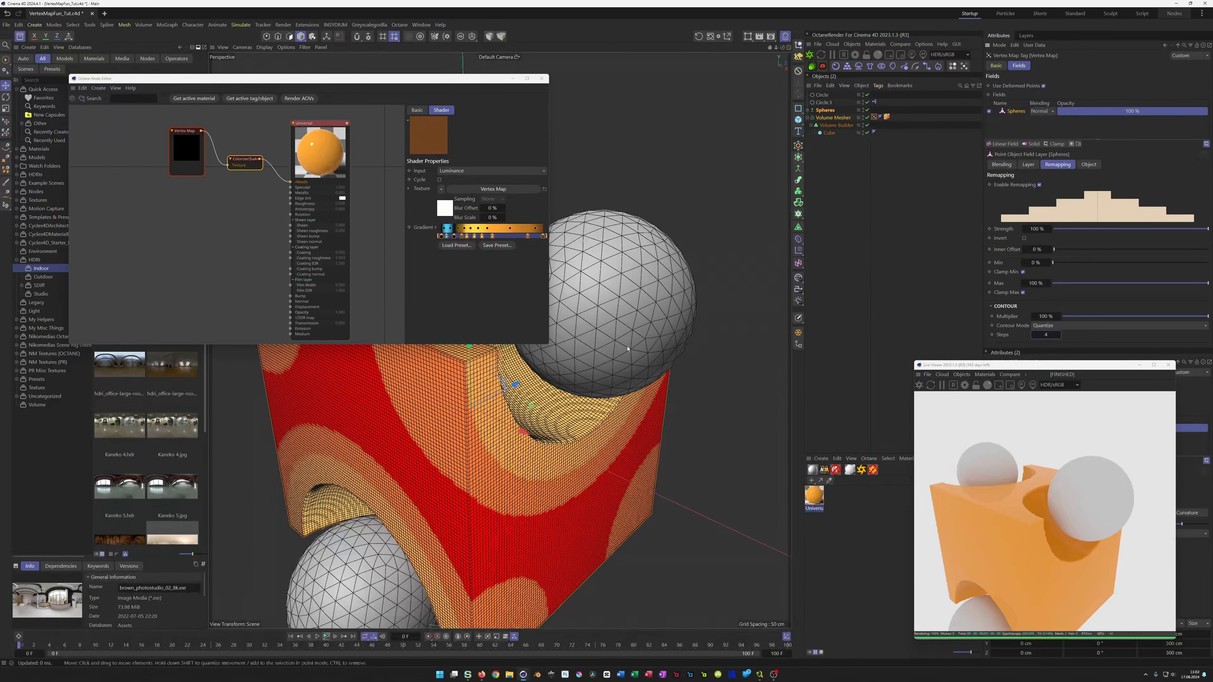
Replace the Colorizer node's gradient with the Pattern 2 preset
left_click_drag(466, 242, 440, 245)
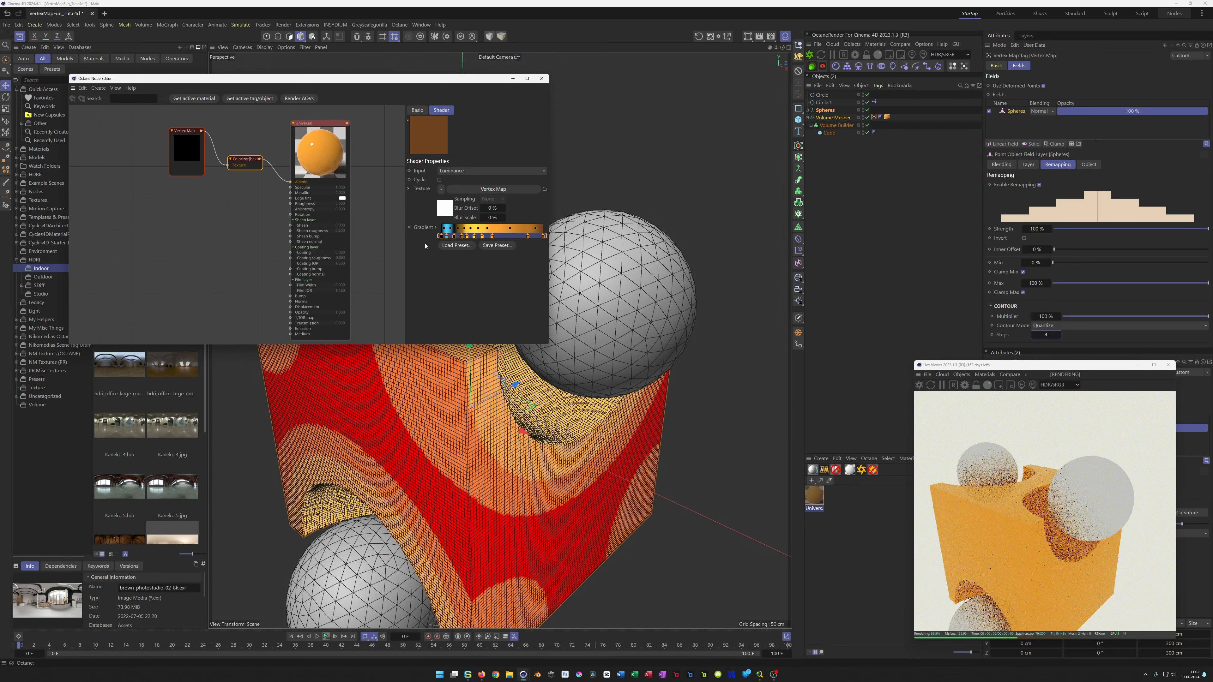
mouse_move(544, 236)
left_mouse_down()
mouse_move(463, 236)
mouse_move(546, 235)
left_mouse_up()
left_click(443, 247)
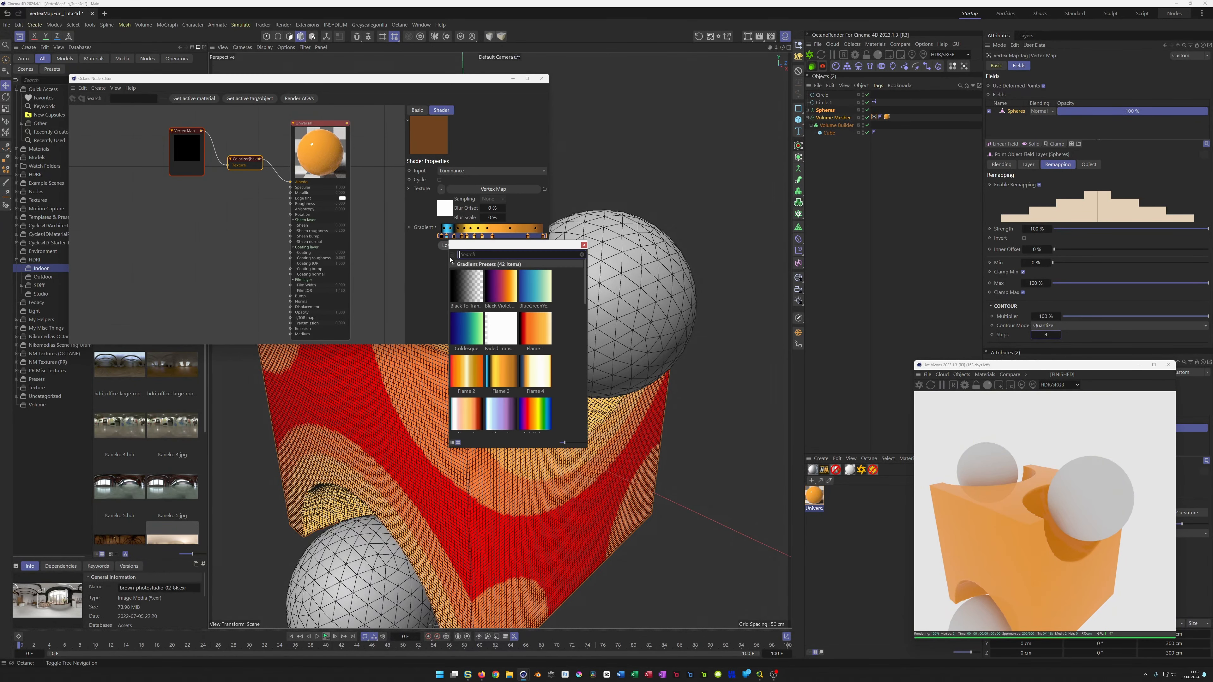
scroll(509, 392, "down", 5)
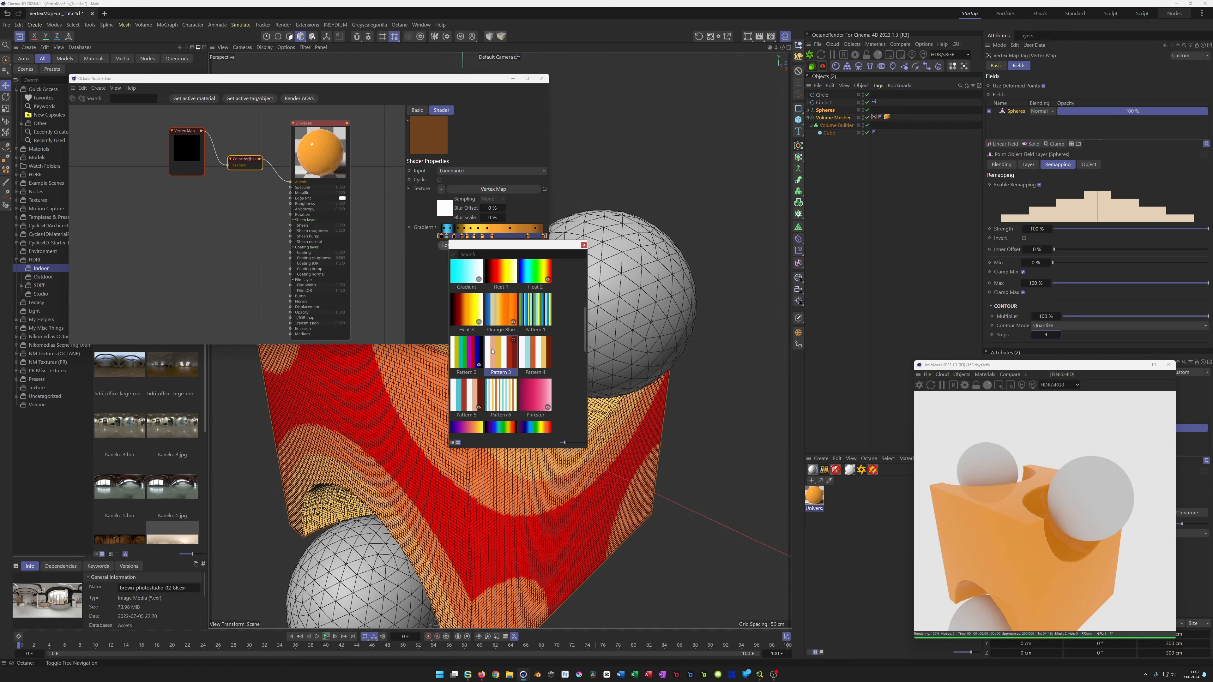
double_click(467, 353)
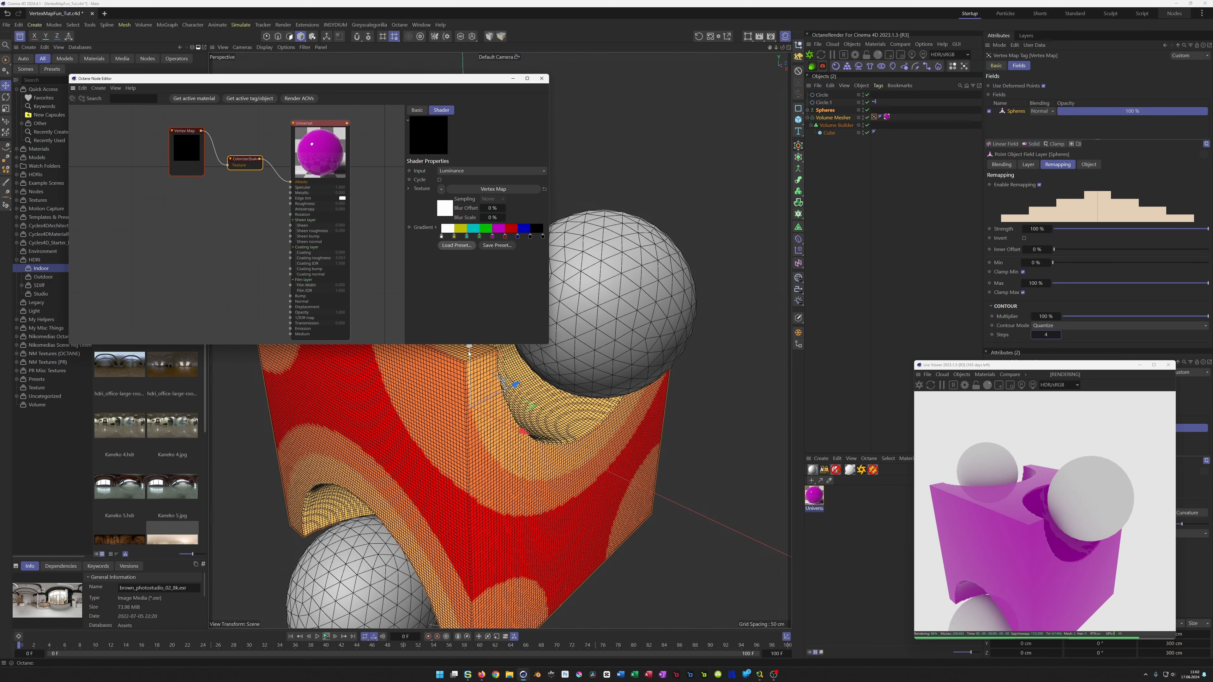
Review the layer, remapping and object settings of the Spheres field layer in the Vertex Map tag
left_click_drag(249, 166, 251, 155)
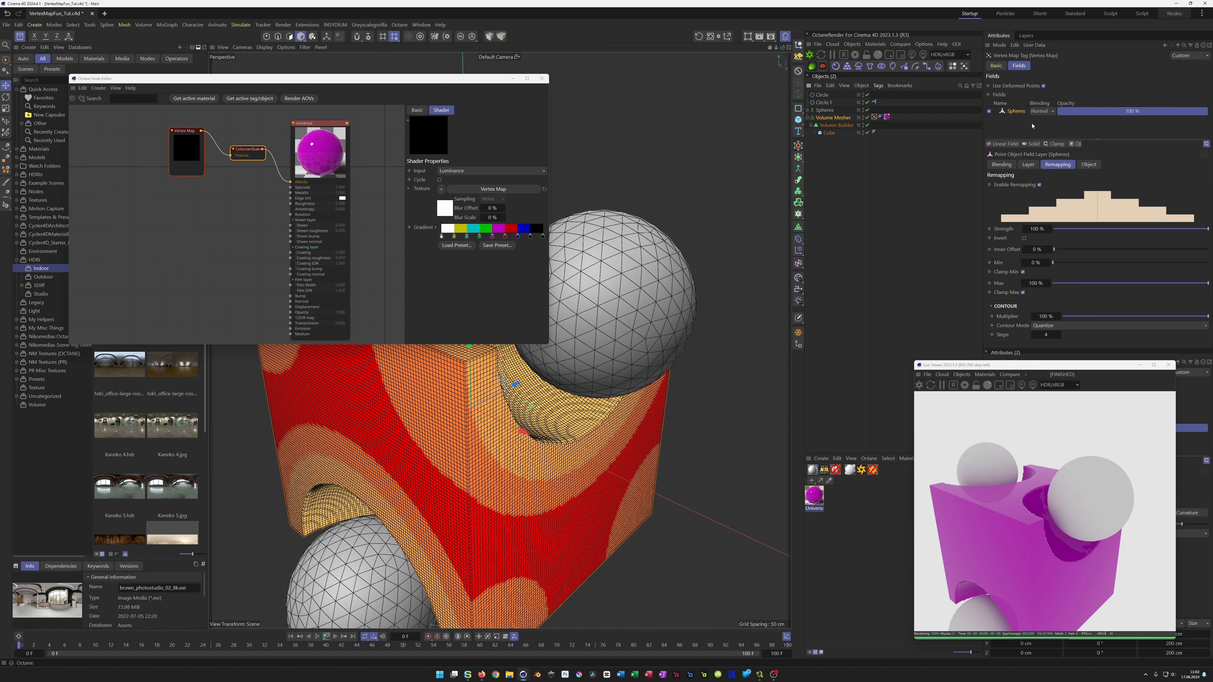
left_click(1029, 165)
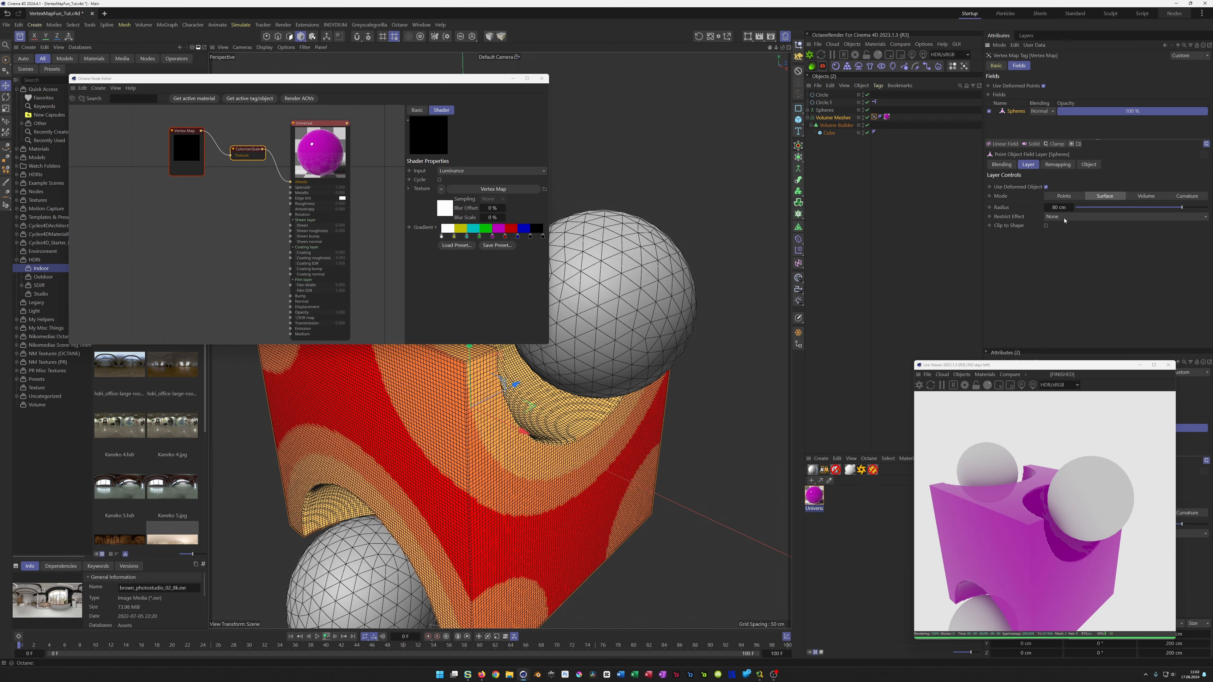
left_click(1073, 167)
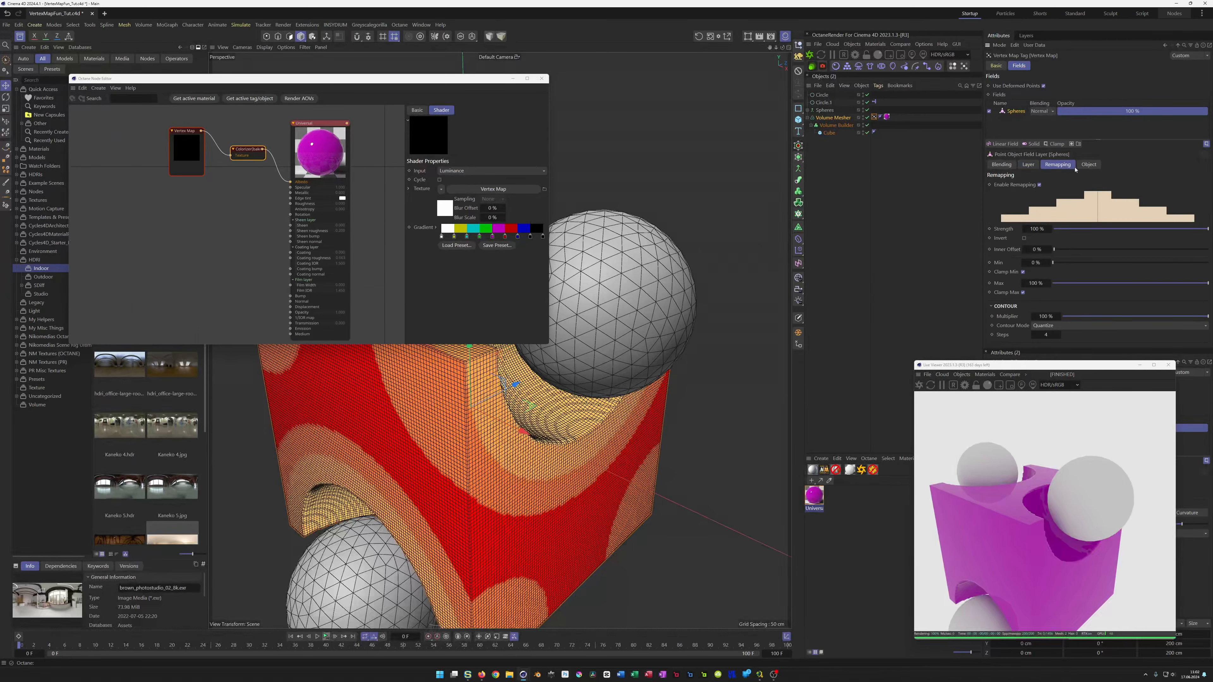
left_click(1089, 167)
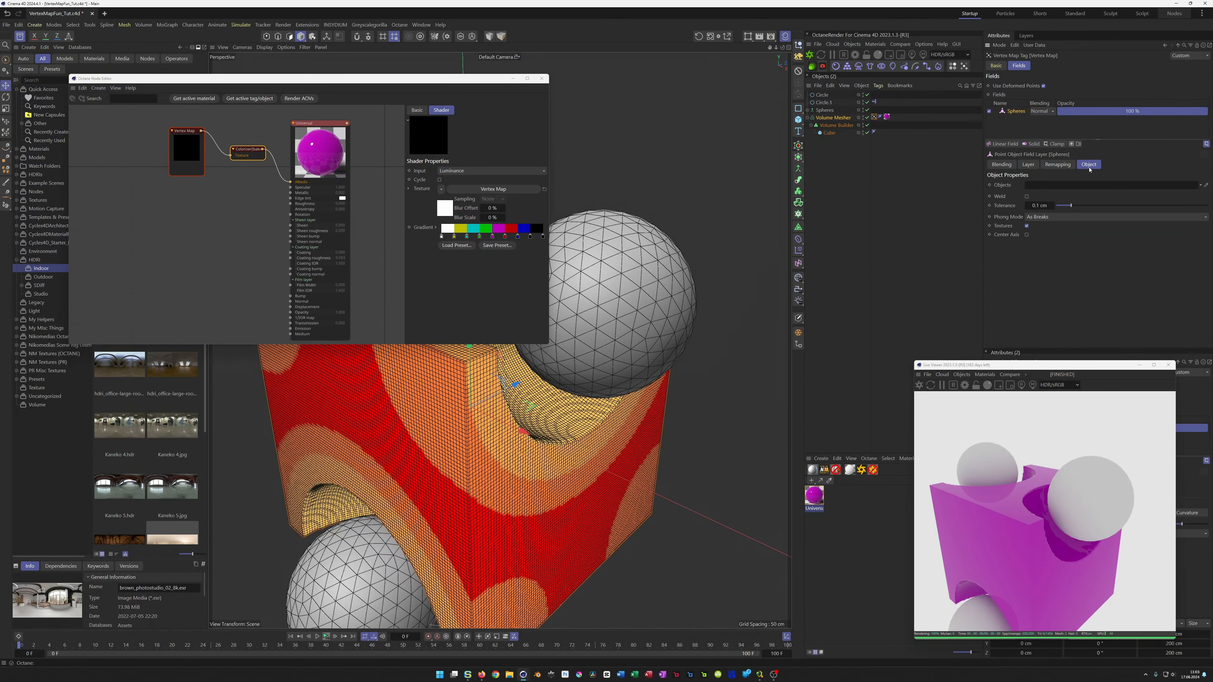
left_click(1067, 168)
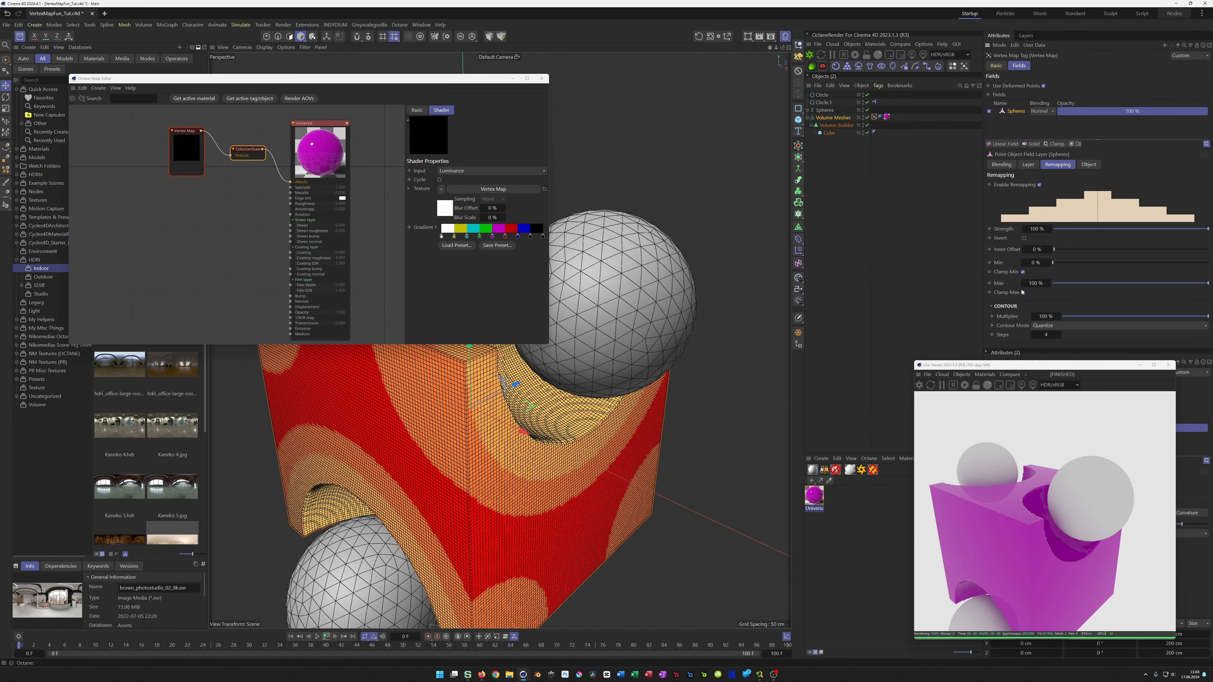
left_click(1028, 165)
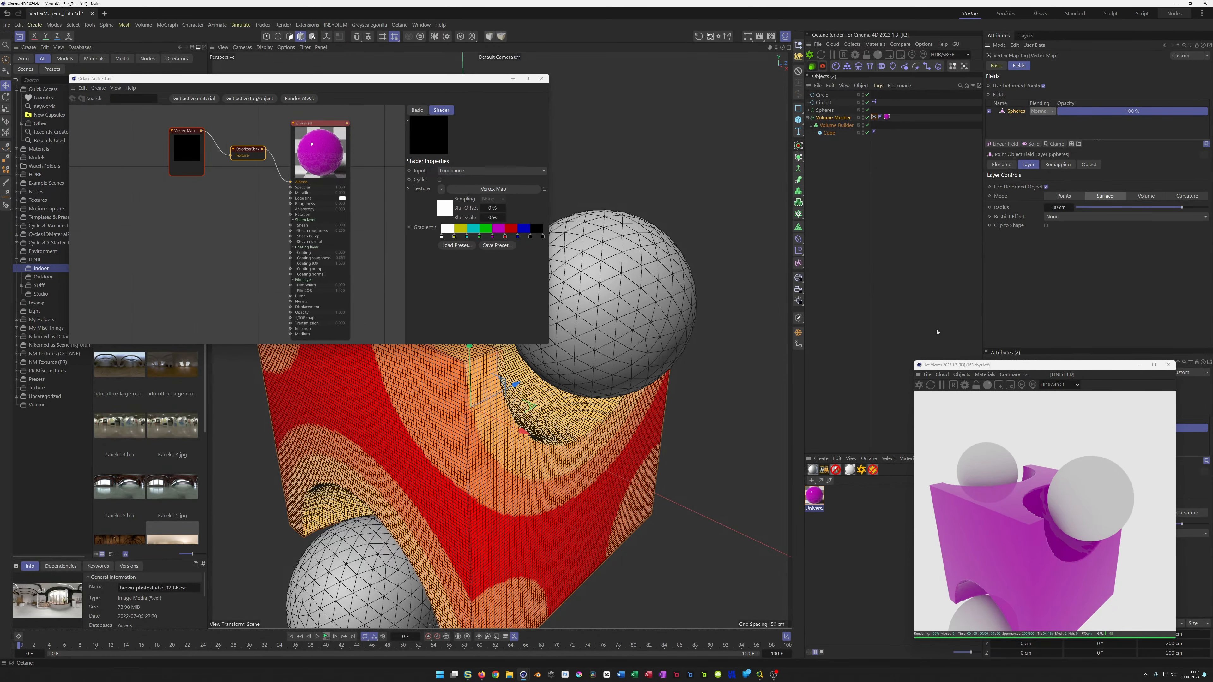
mouse_move(1179, 208)
left_mouse_down()
mouse_move(1196, 209)
mouse_move(1182, 212)
left_mouse_up()
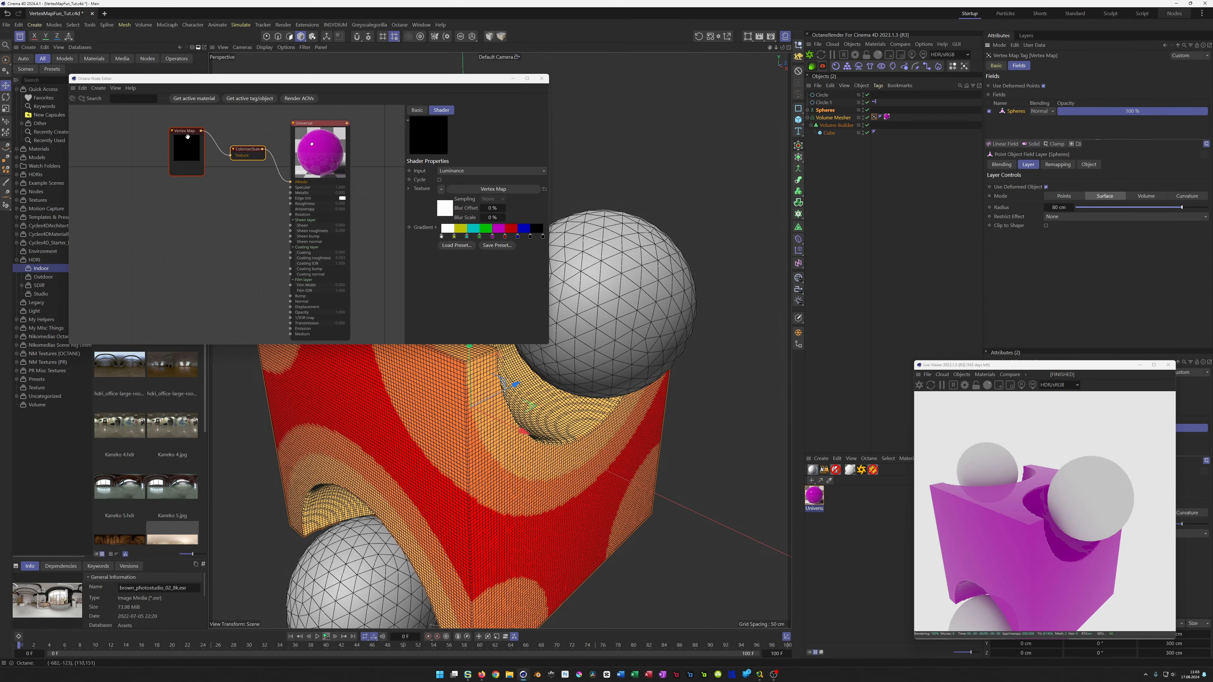
Link the Volume Mesher's Vertex Map tag to the Vertex Map node in the Octane material
left_click_drag(188, 132, 182, 131)
mouse_move(243, 153)
left_mouse_down()
mouse_move(227, 147)
mouse_move(238, 153)
left_mouse_up()
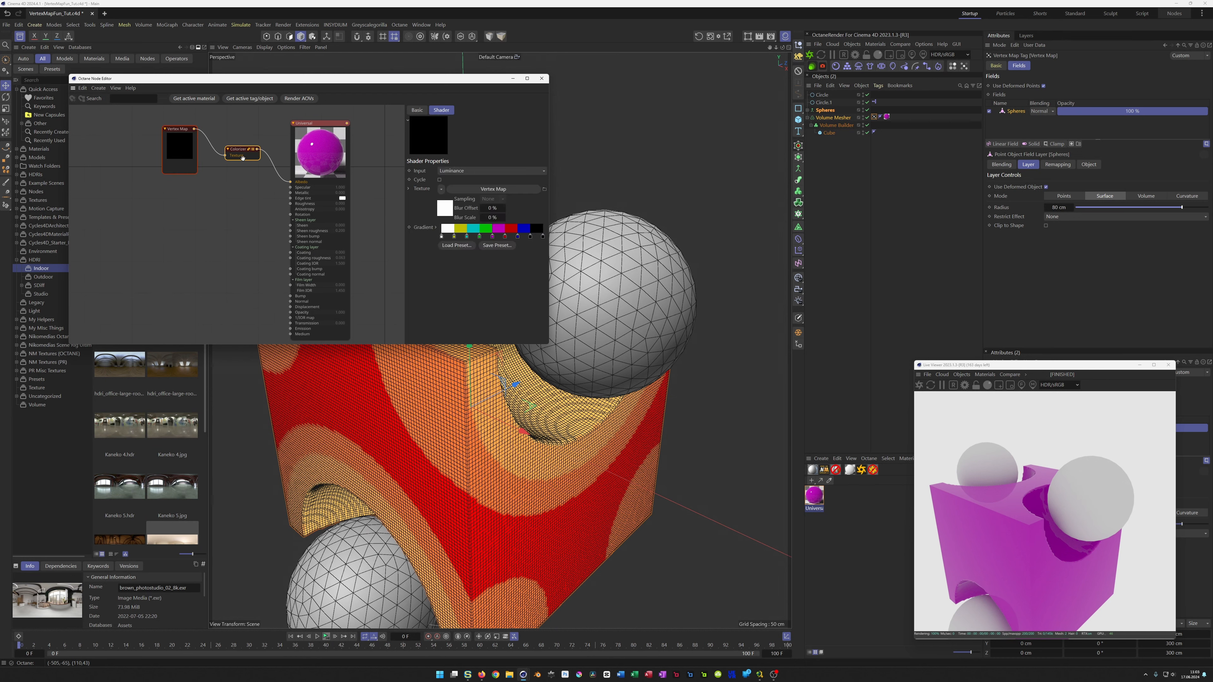
left_click(179, 150)
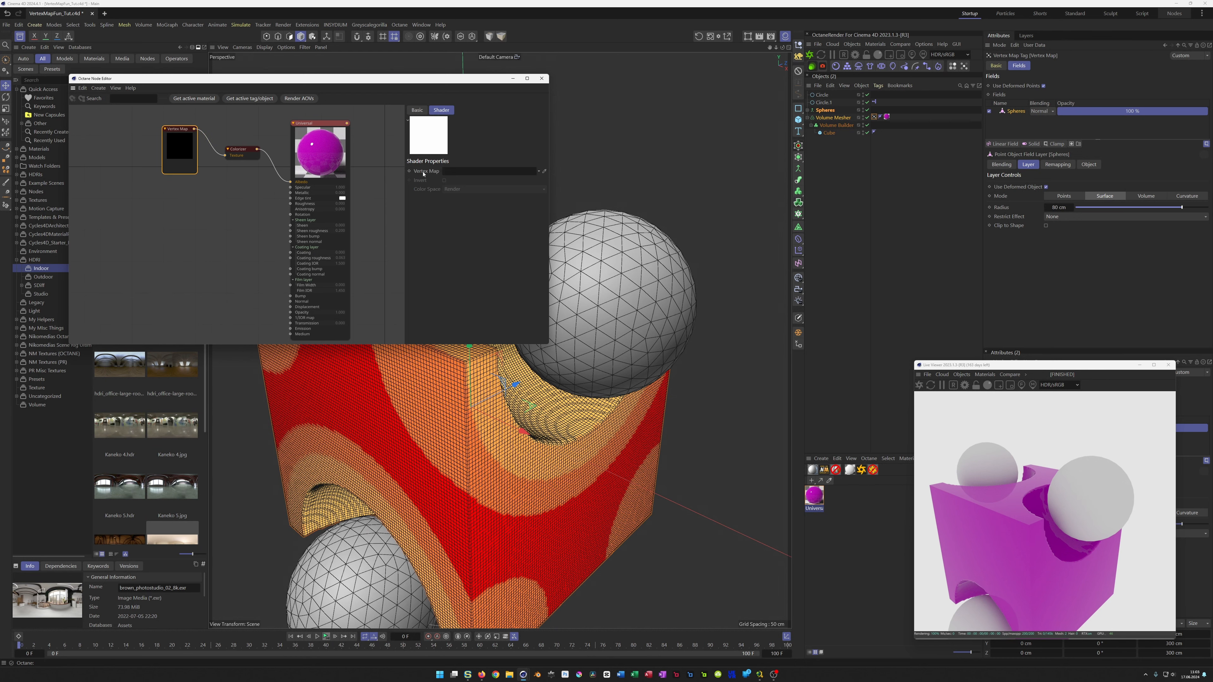
left_click(873, 116)
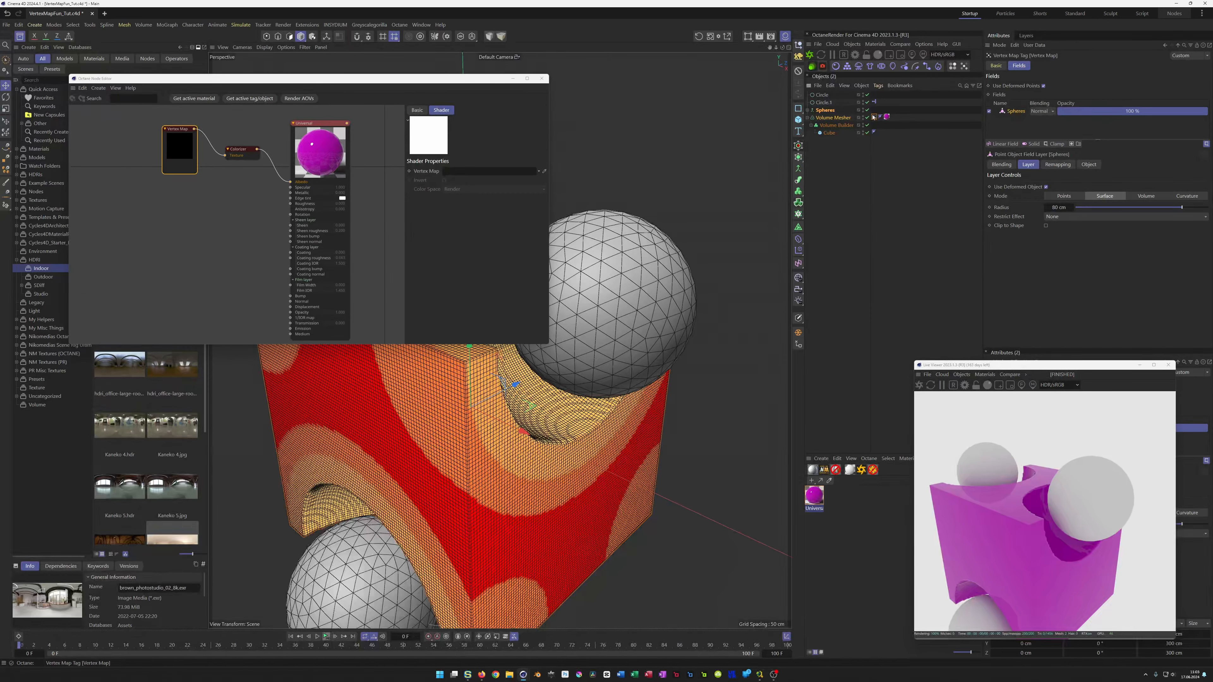
left_click_drag(469, 172, 469, 173)
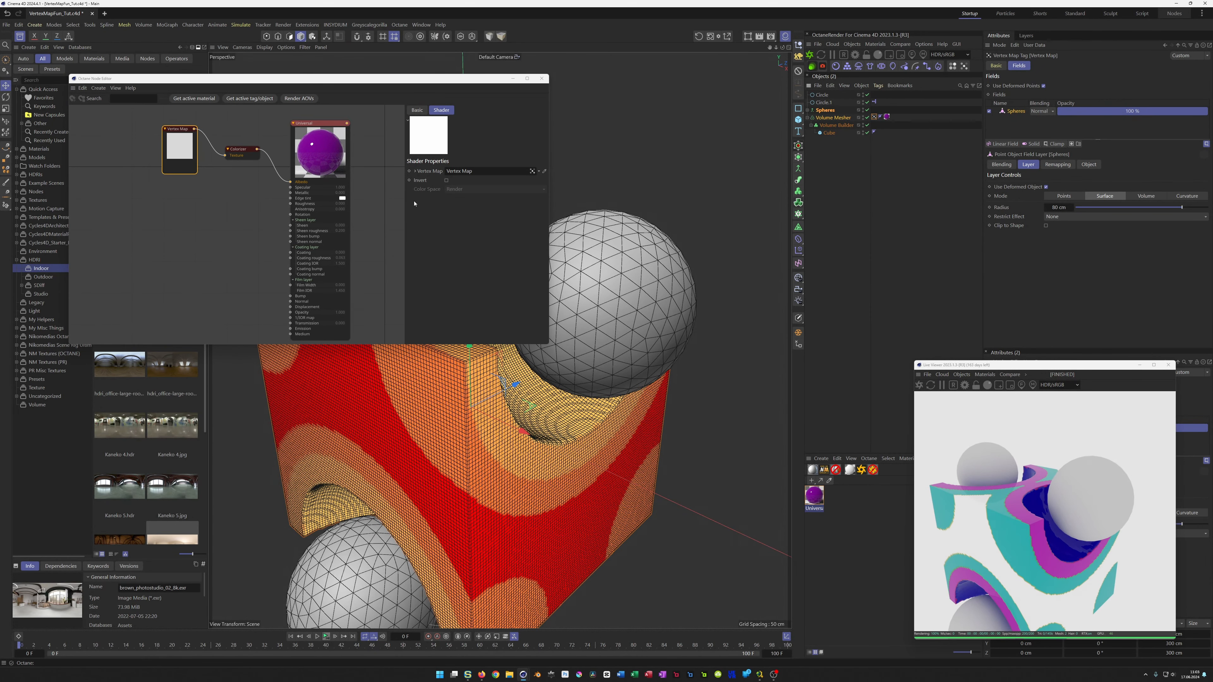
Load the Flame 3 gradient preset into the Colorizer node in place of the pattern gradient
left_click(239, 154)
left_click(456, 245)
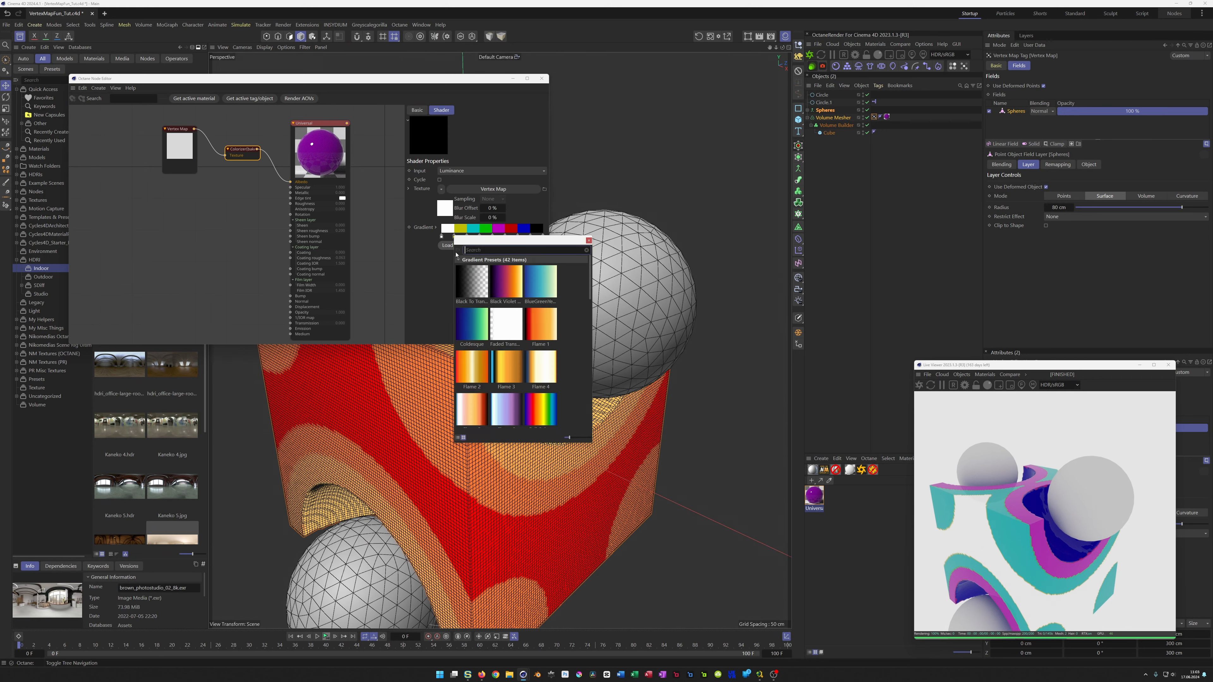
left_click(508, 360)
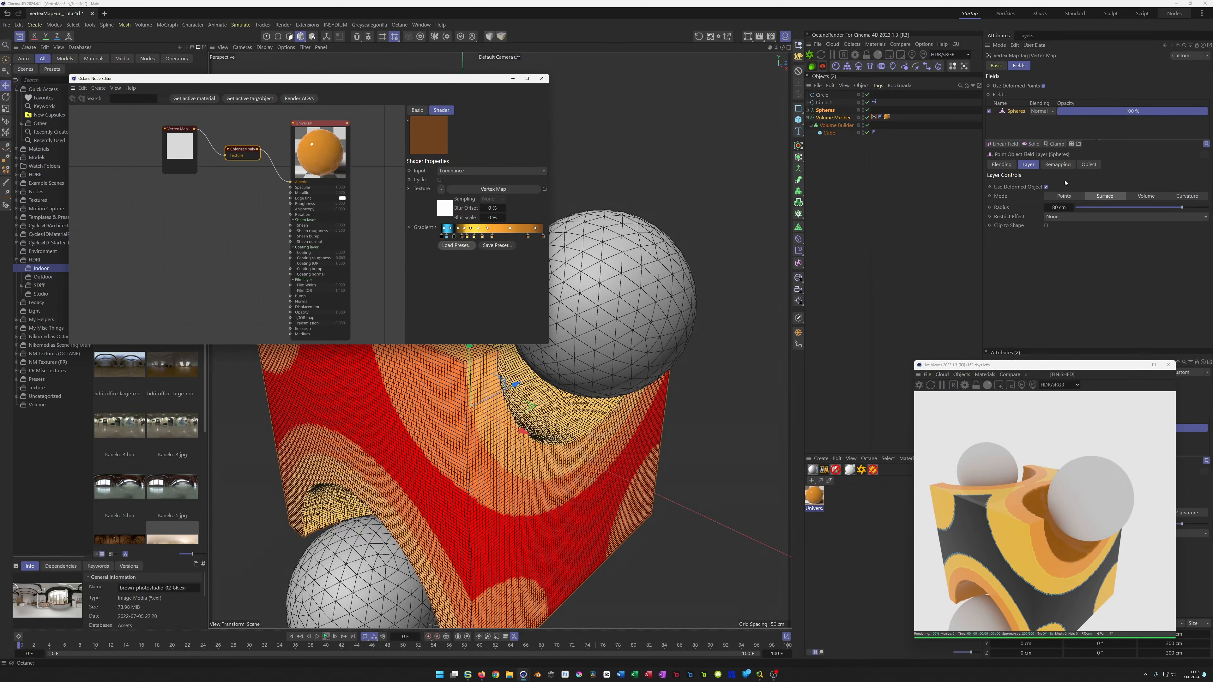
Try out the Inner Offset in the Spheres field layer's remapping and return it to 0 %
left_click(1057, 165)
mouse_move(1053, 249)
left_mouse_down()
mouse_move(1138, 256)
mouse_move(1053, 255)
mouse_move(1130, 263)
mouse_move(1107, 270)
mouse_move(1070, 270)
mouse_move(1069, 251)
mouse_move(1118, 257)
mouse_move(1048, 255)
left_mouse_up()
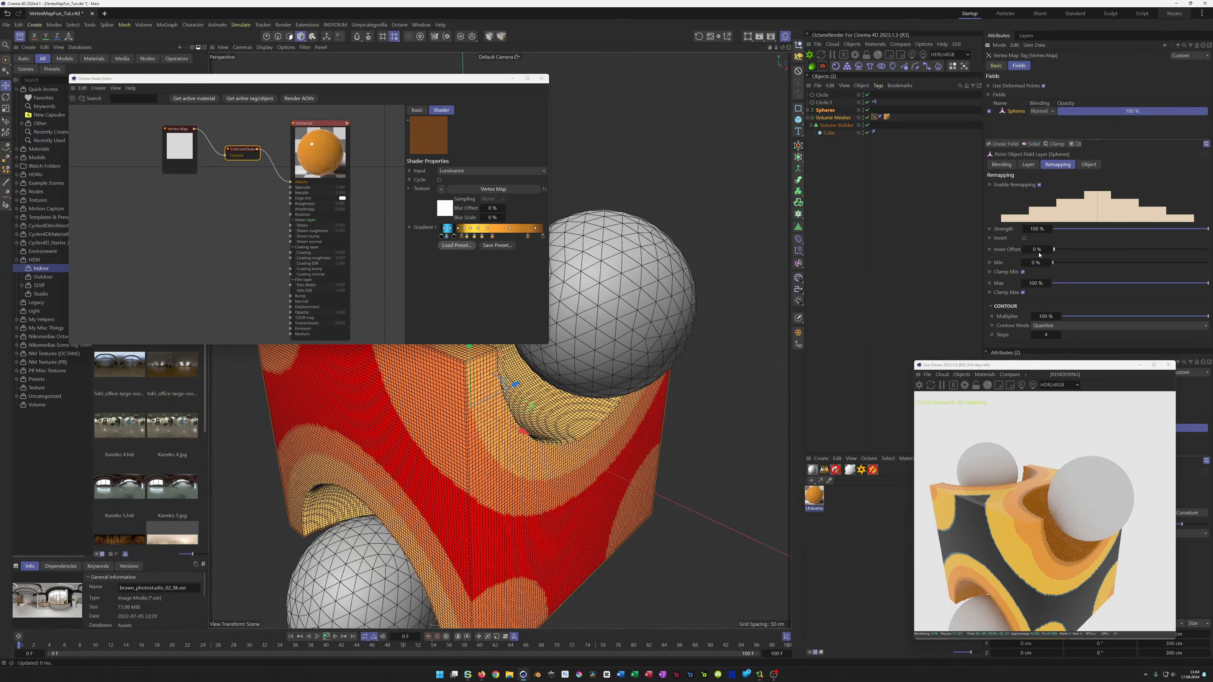
Set the Quantize contour steps of the Spheres field layer to 5 after trying 6
left_click(1060, 335)
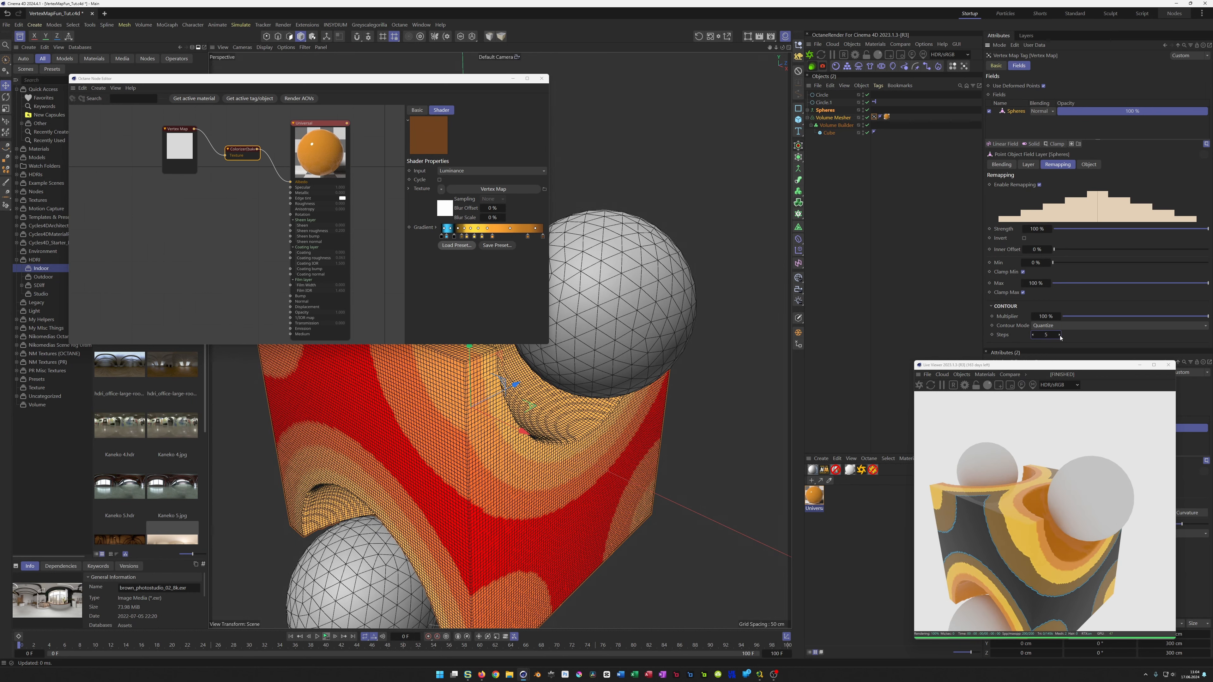
left_click(1059, 335)
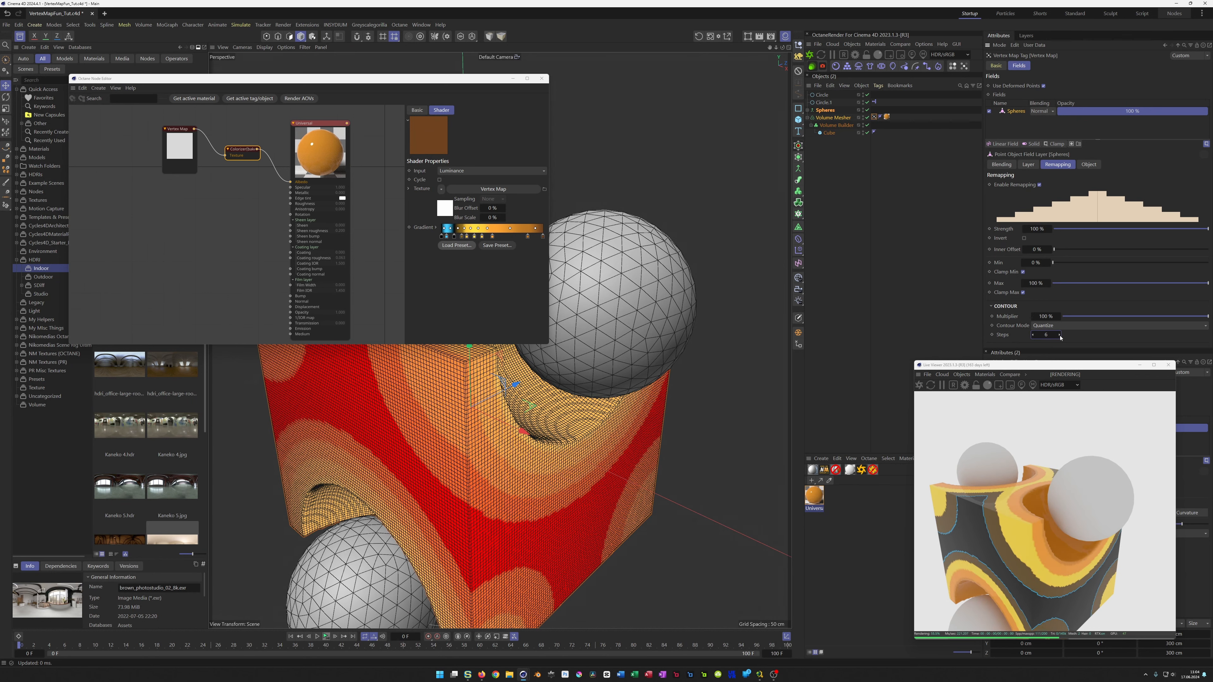
left_click(1033, 335)
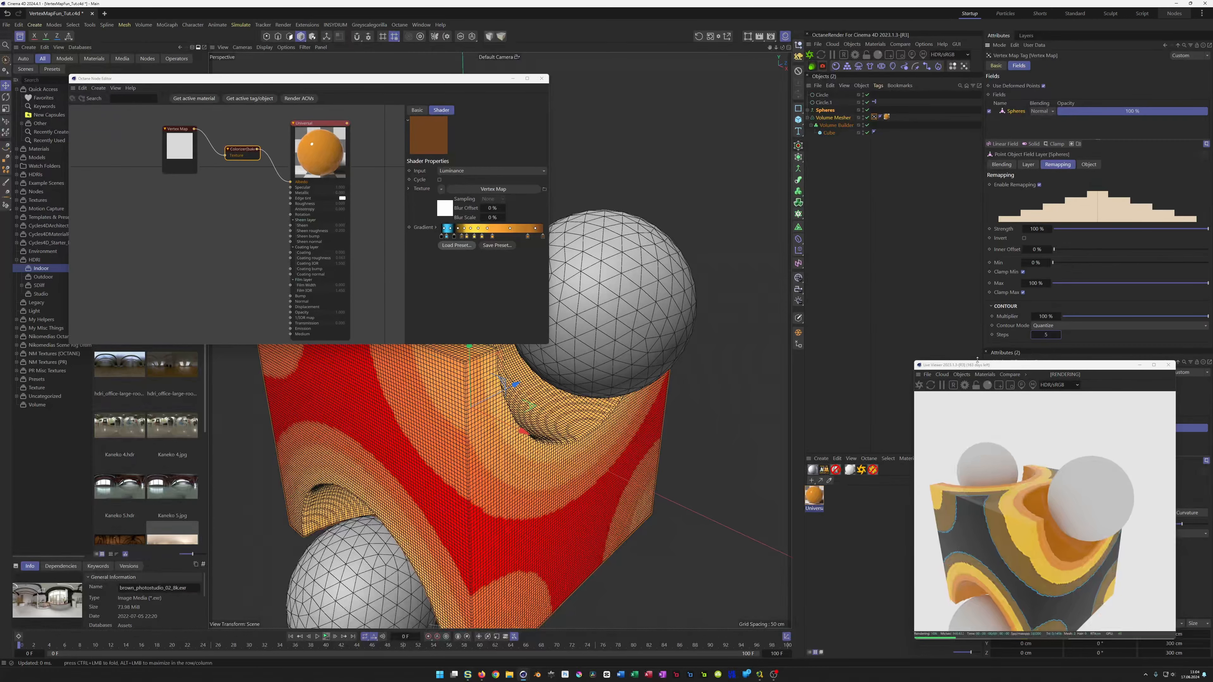
Set the Volume Builder's voxel size to 1 cm
left_click_drag(456, 364, 518, 423, "alt")
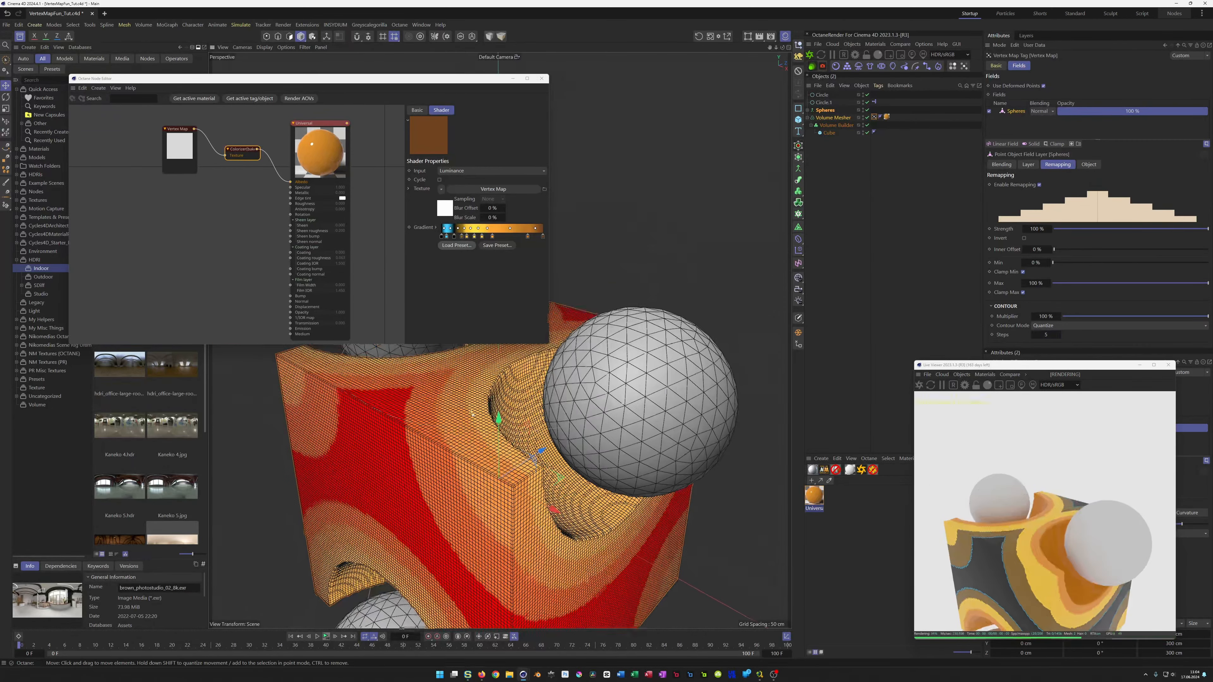
scroll(455, 364, "up", 5)
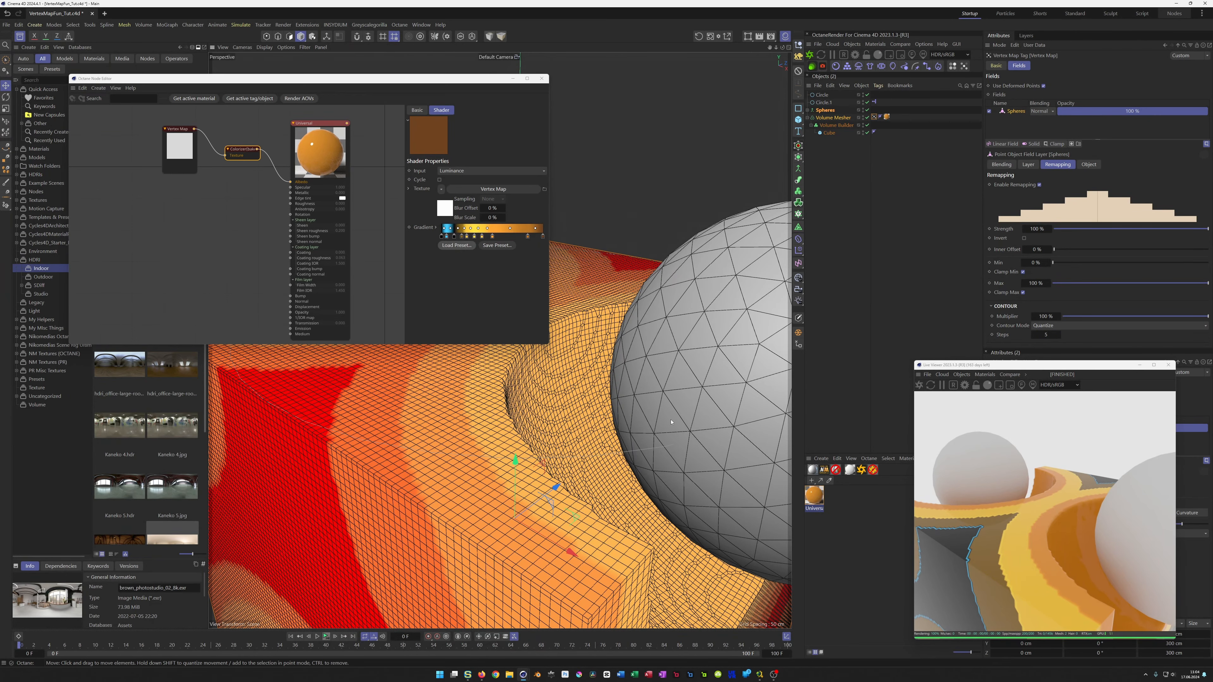
scroll(520, 421, "down", 3)
left_click_drag(521, 421, 497, 418, "alt")
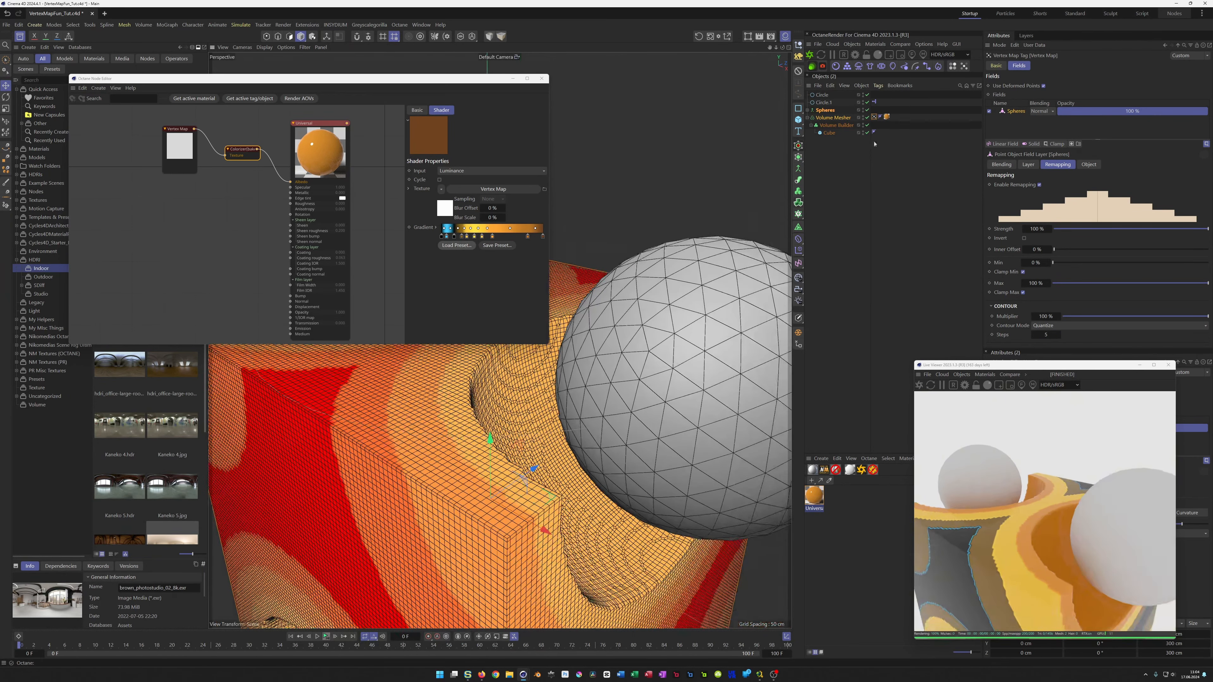
left_click(831, 125)
left_click(1056, 66)
left_click(1039, 95)
key("Return")
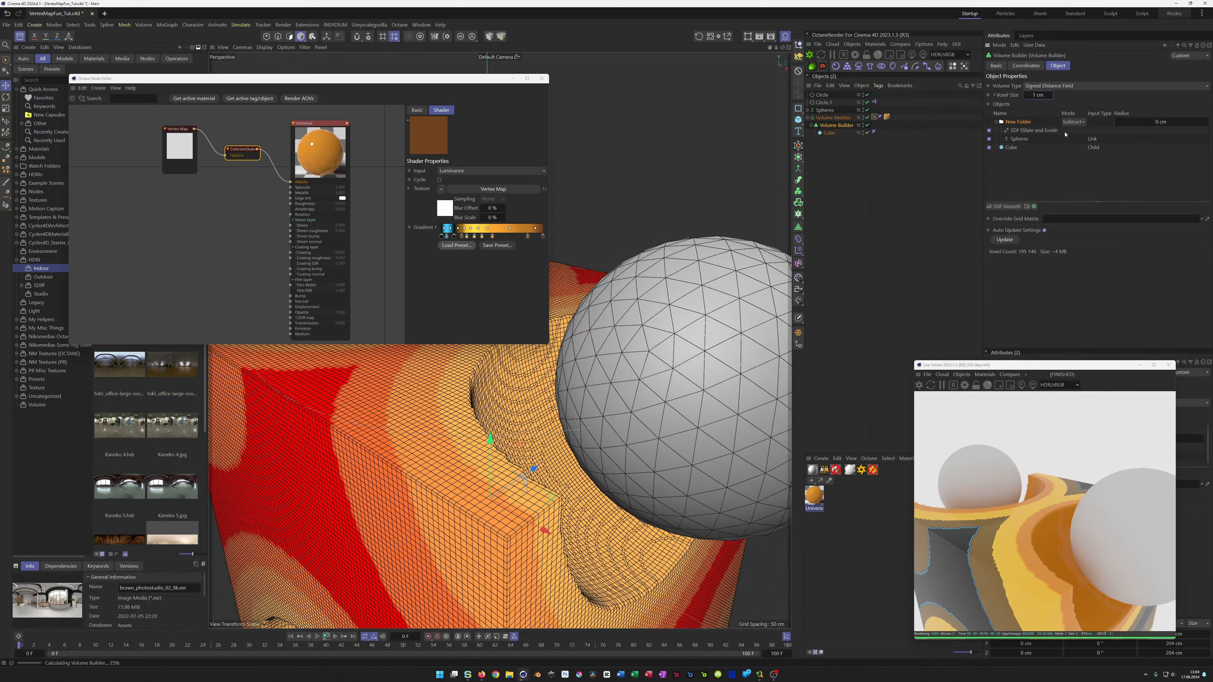
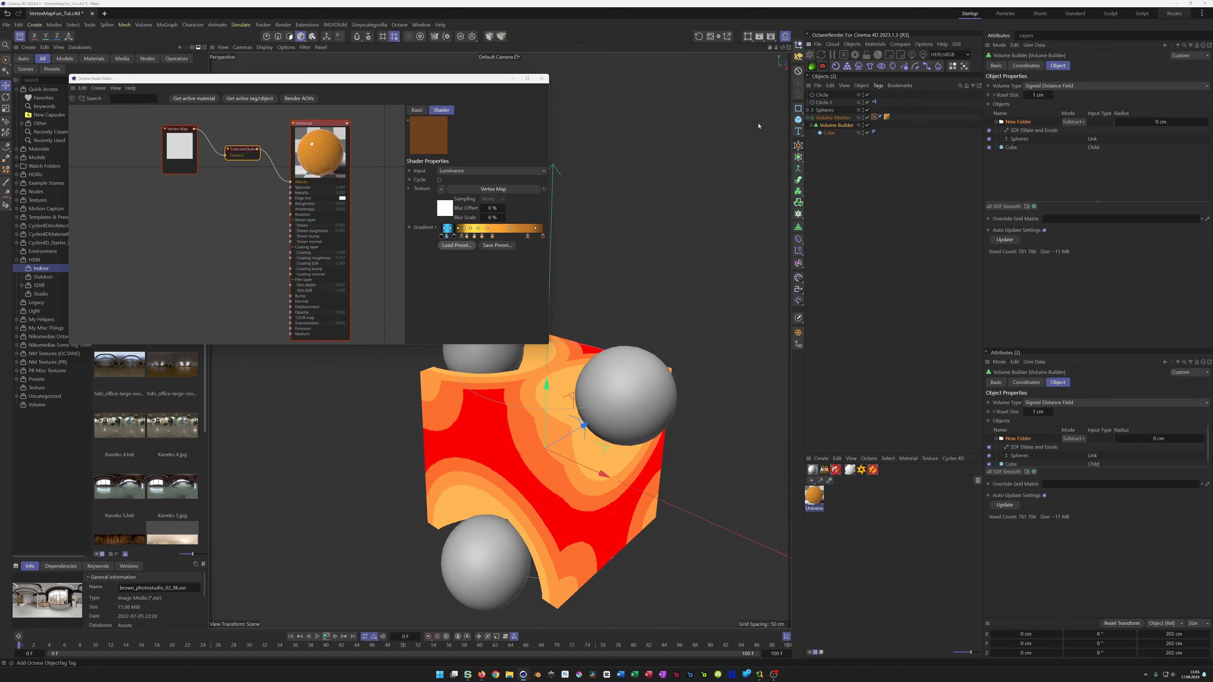
Bring up the Live Viewer and inspect the edges of the color bands on the carved cube up close
left_click_drag(290, 122, 1082, 323)
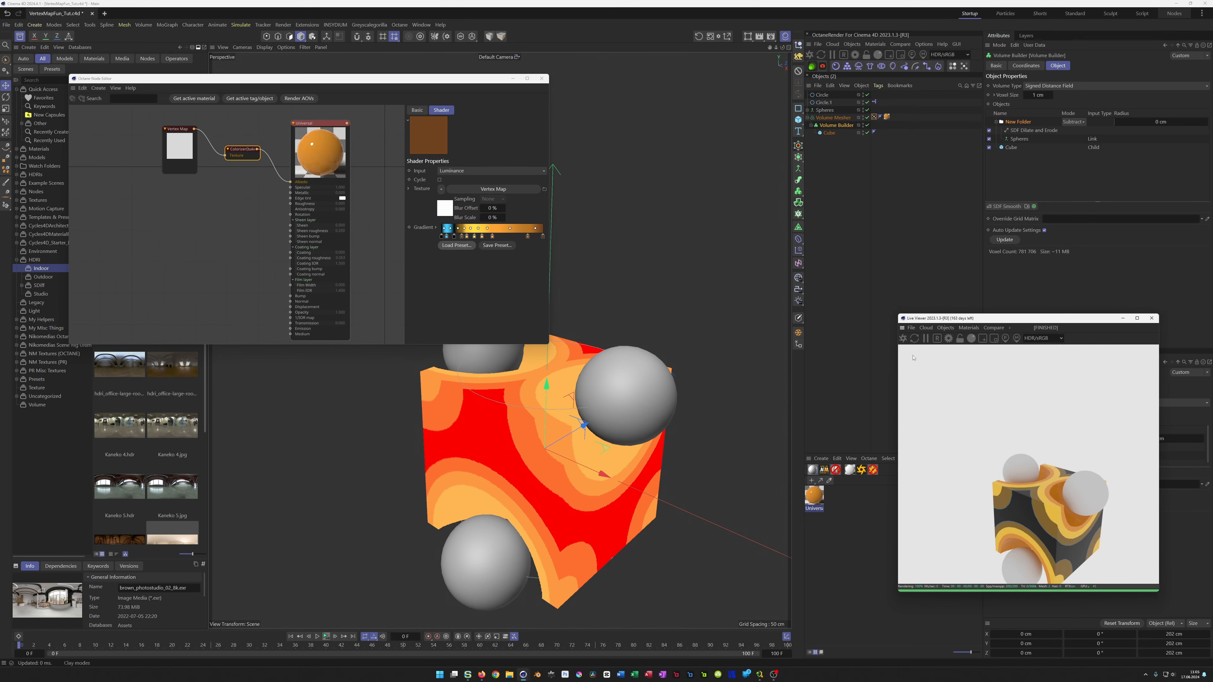
scroll(595, 374, "up", 5)
left_click_drag(596, 375, 507, 356, "alt")
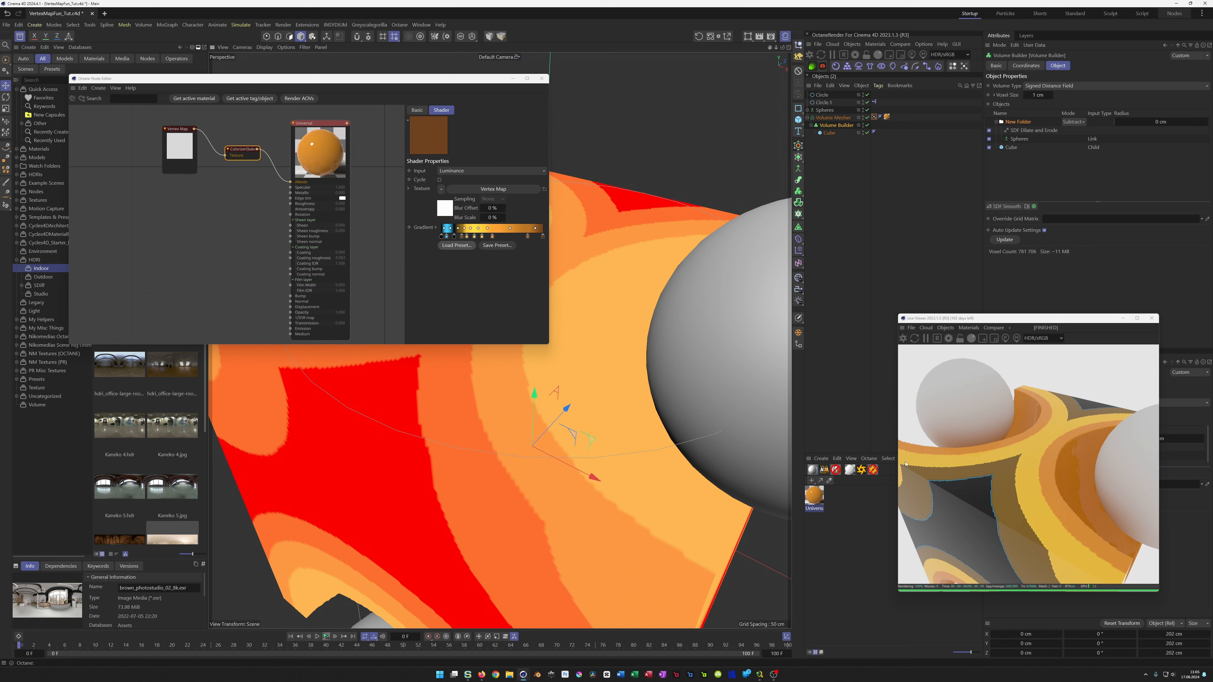
Add a second Vertex Map tag to the Volume Mesher and name it Vertex Map Smooth
left_click(874, 117)
left_click(841, 118)
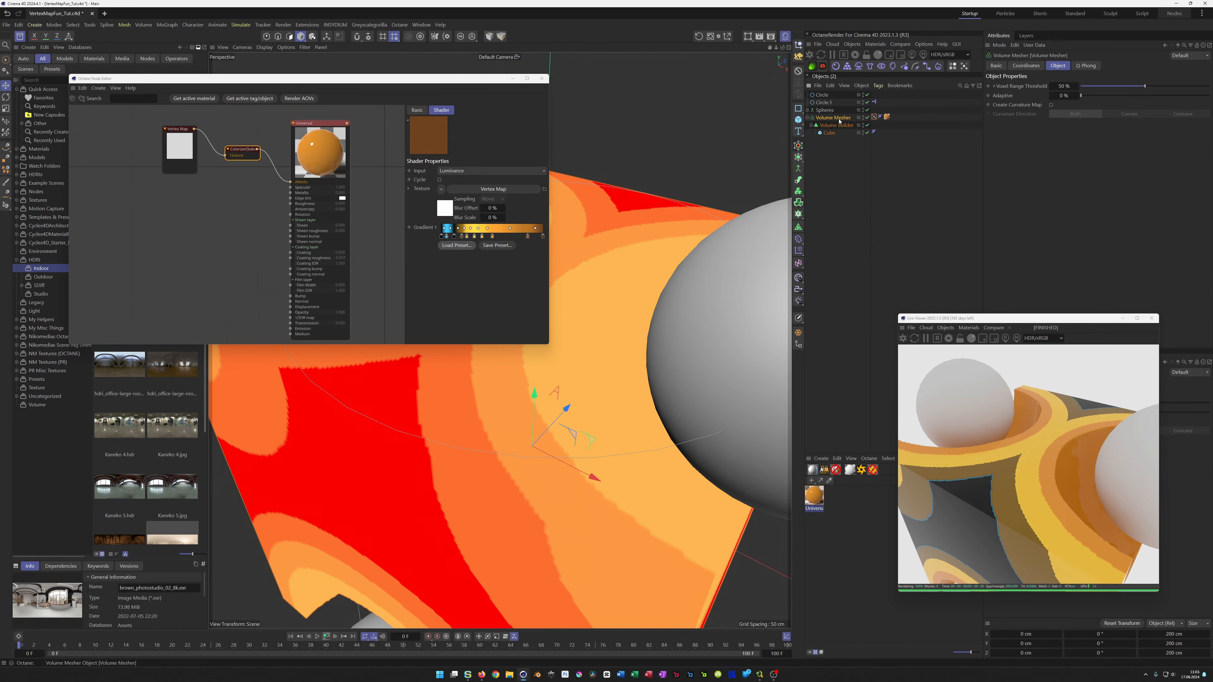
left_click(965, 69)
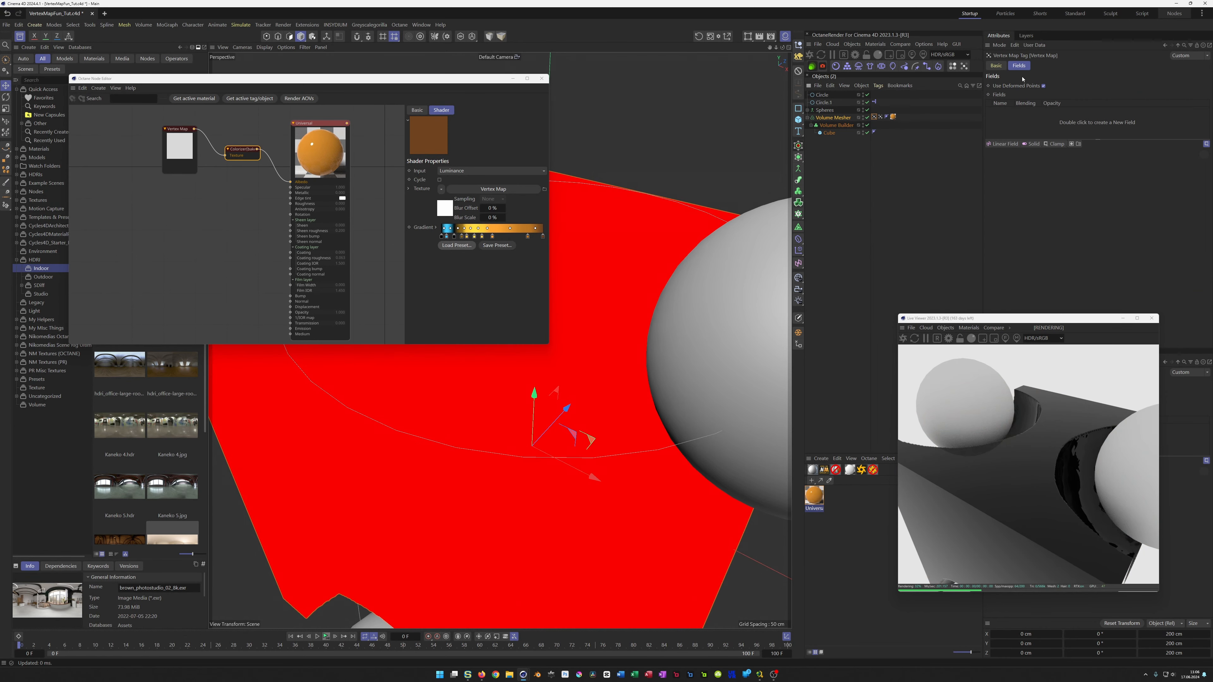
left_click(999, 66)
left_click(1075, 100)
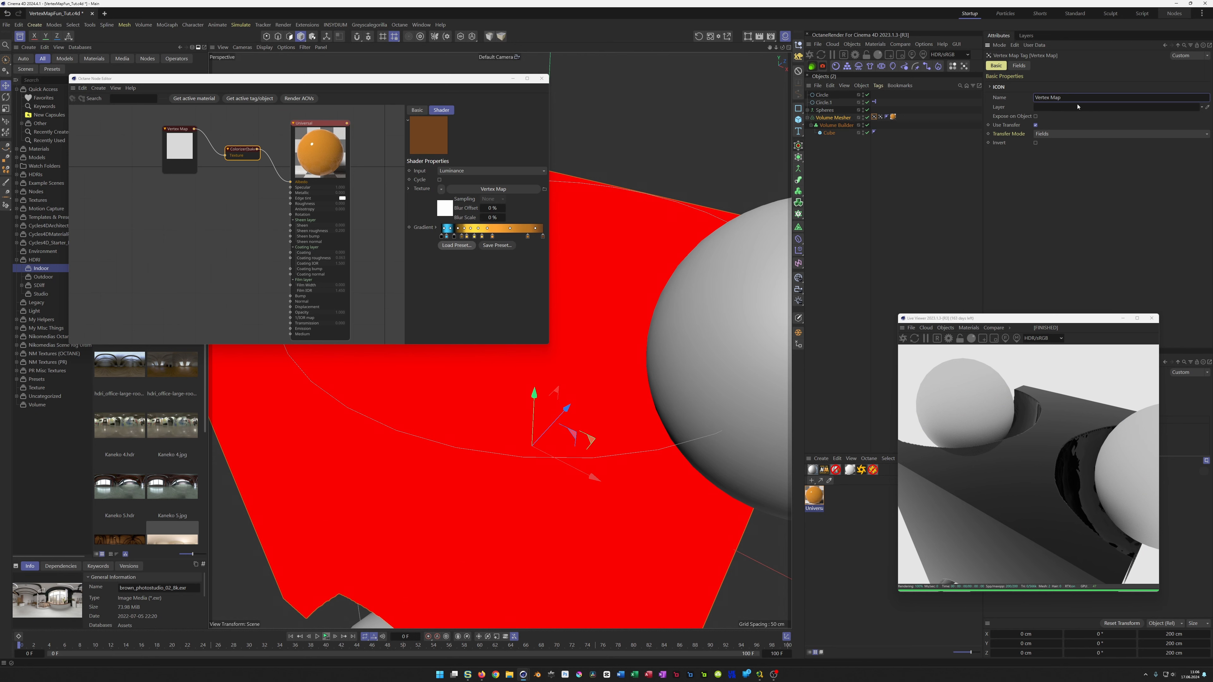
type("Smooth")
key("Return")
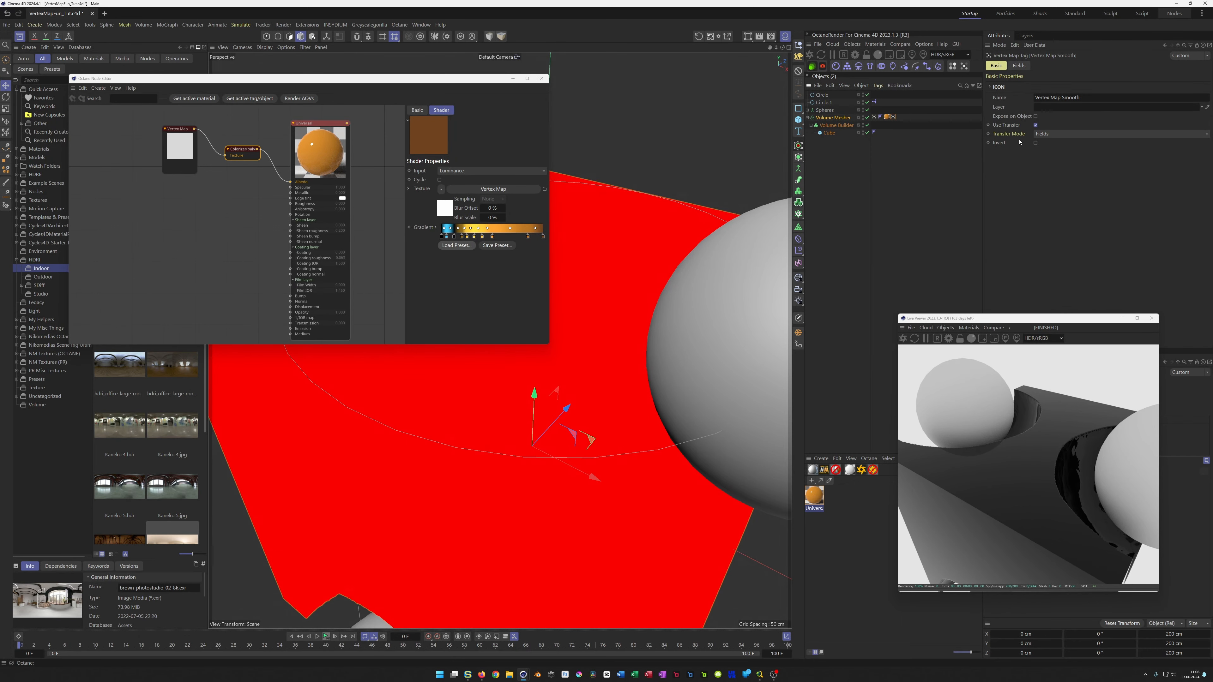
Add the original Vertex Map tag as a field layer in Vertex Map Smooth and set the layer's mode to Average
left_click(1019, 65)
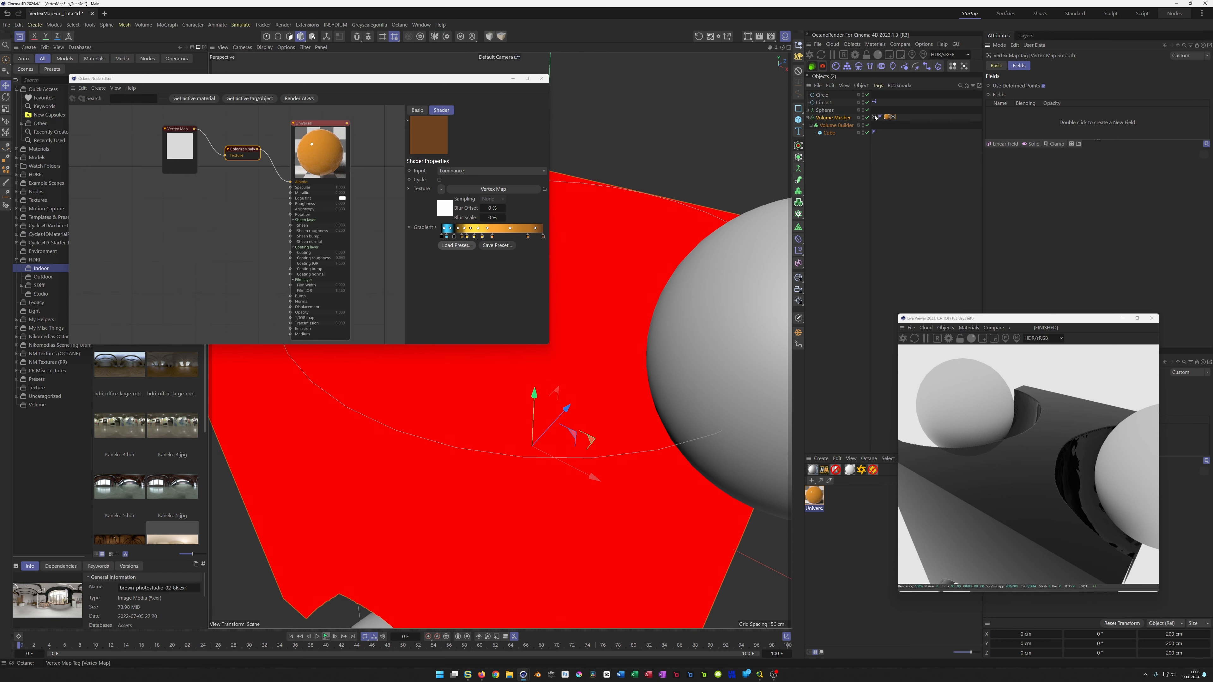
left_click_drag(875, 135, 1022, 122)
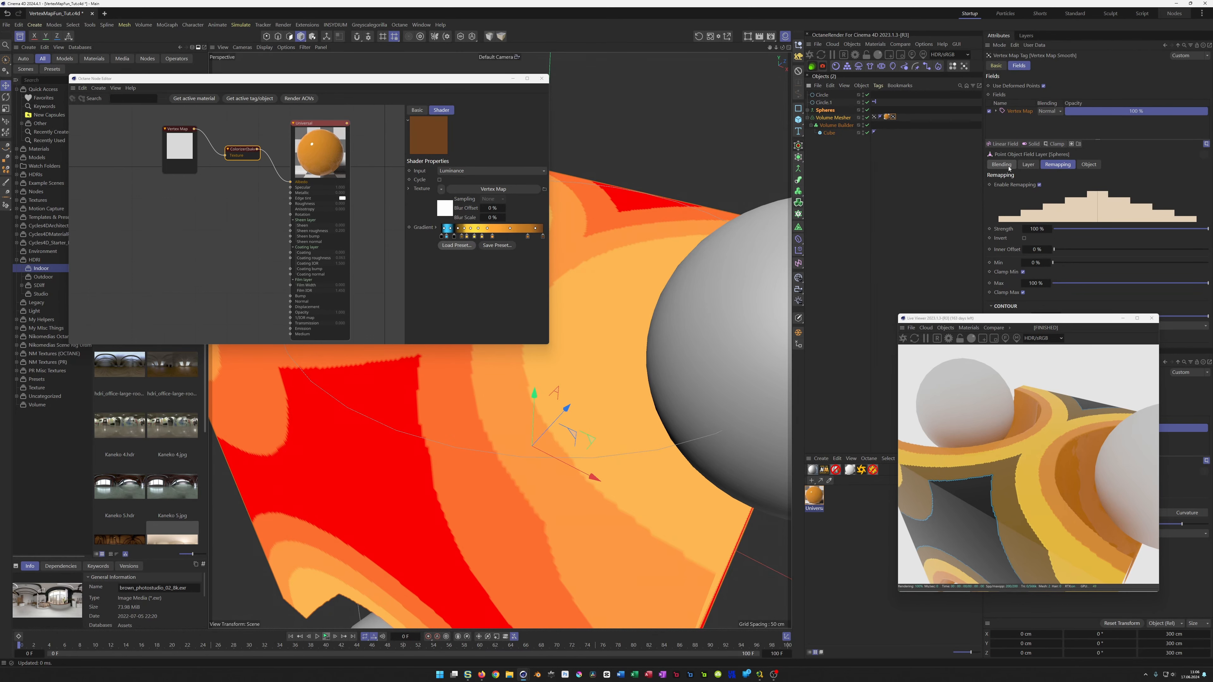
left_click(1029, 166)
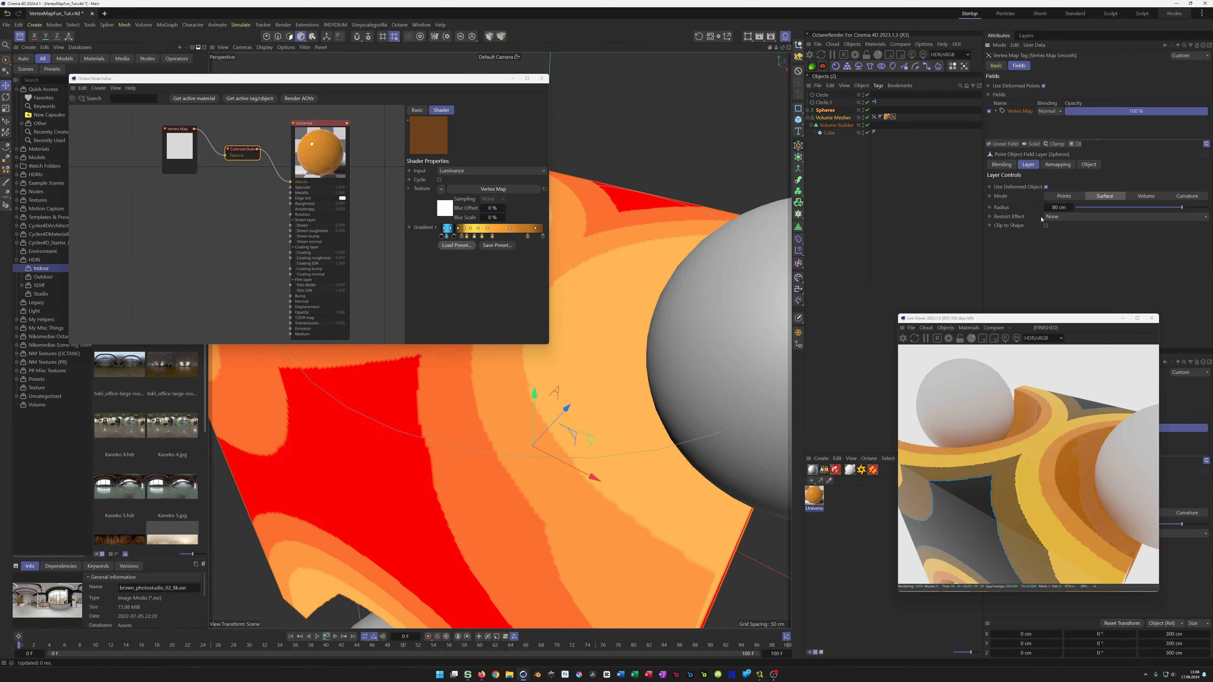
left_click(1009, 165)
left_click(1043, 207)
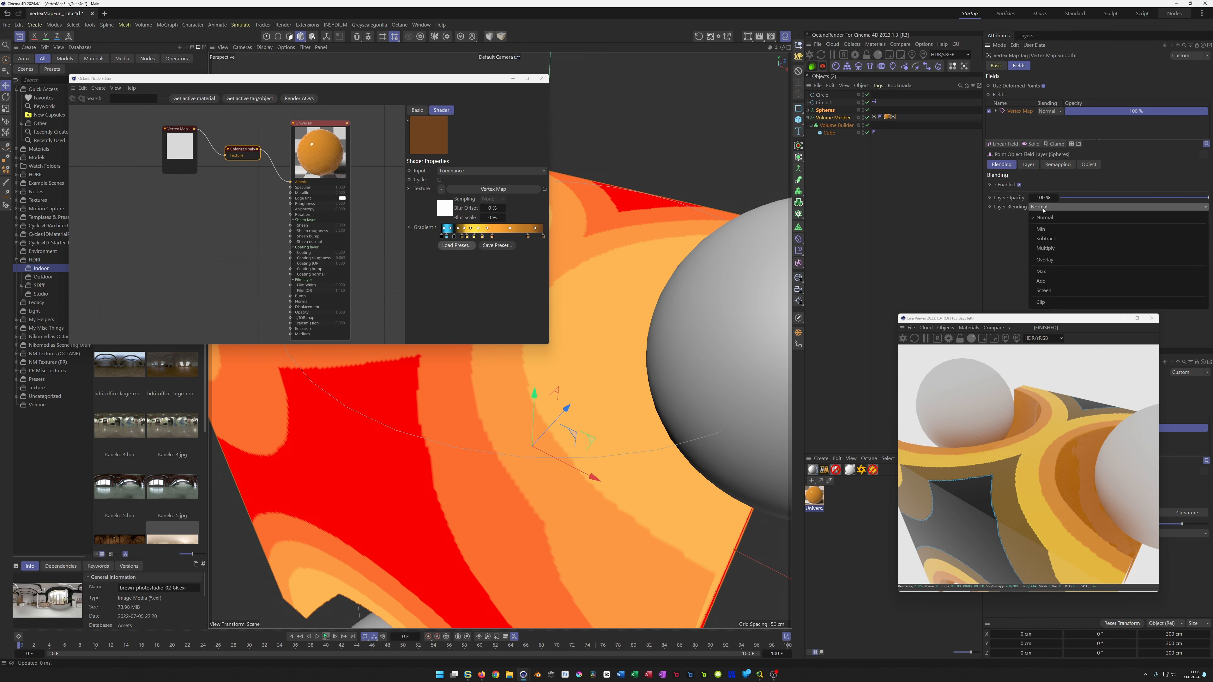
left_click(1044, 208)
left_click(1027, 165)
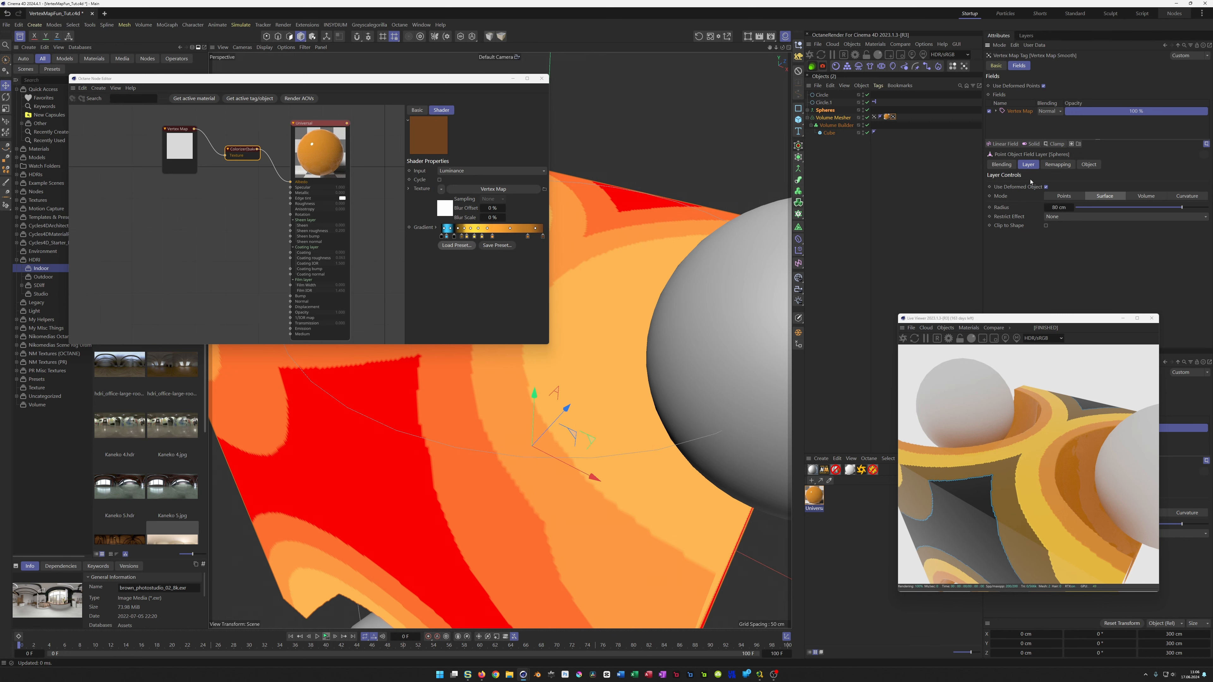
left_click(1021, 112)
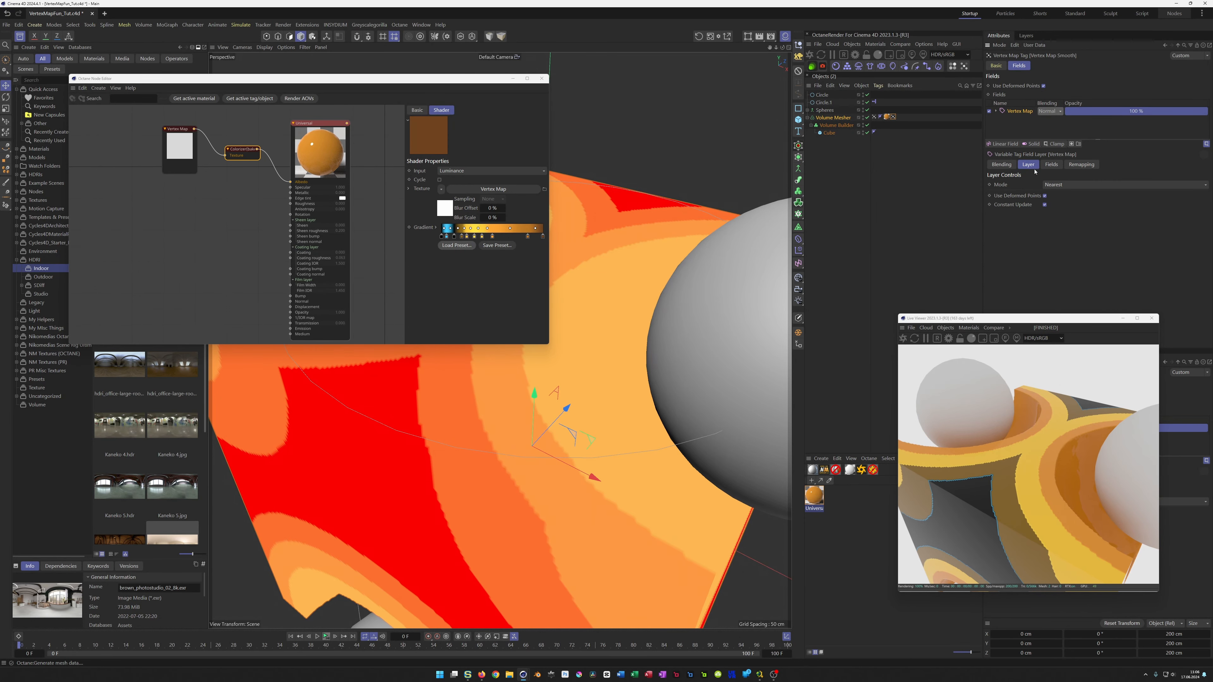
left_click(1057, 185)
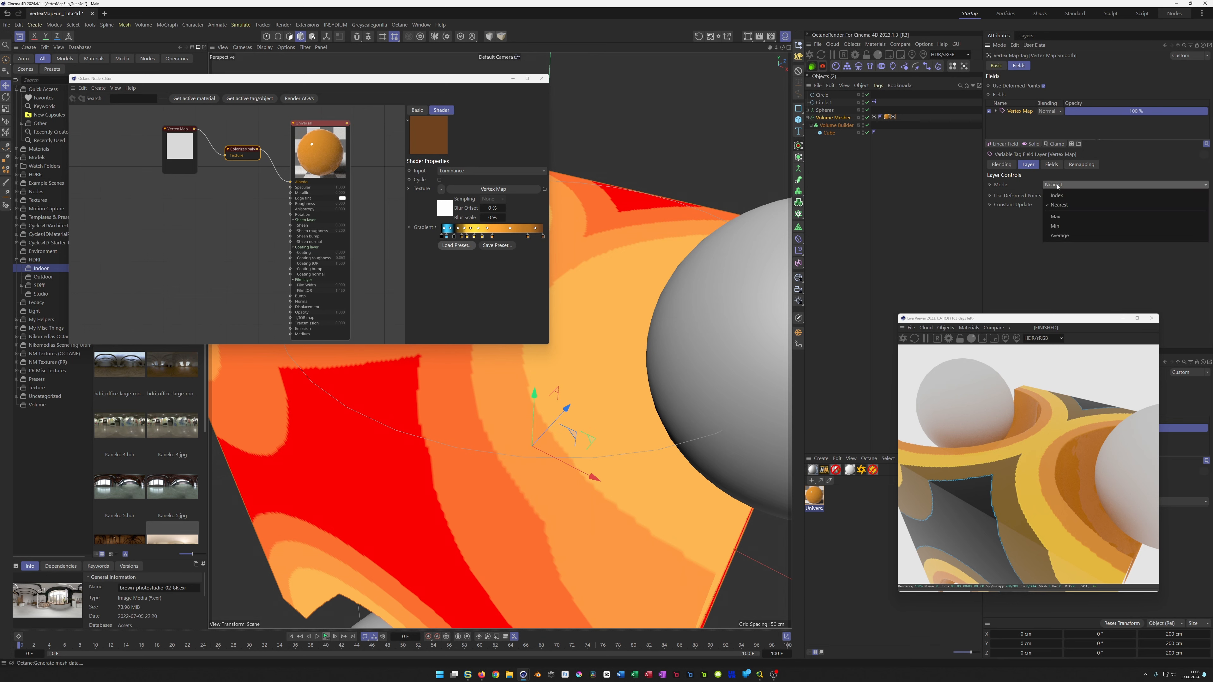
left_click(1058, 235)
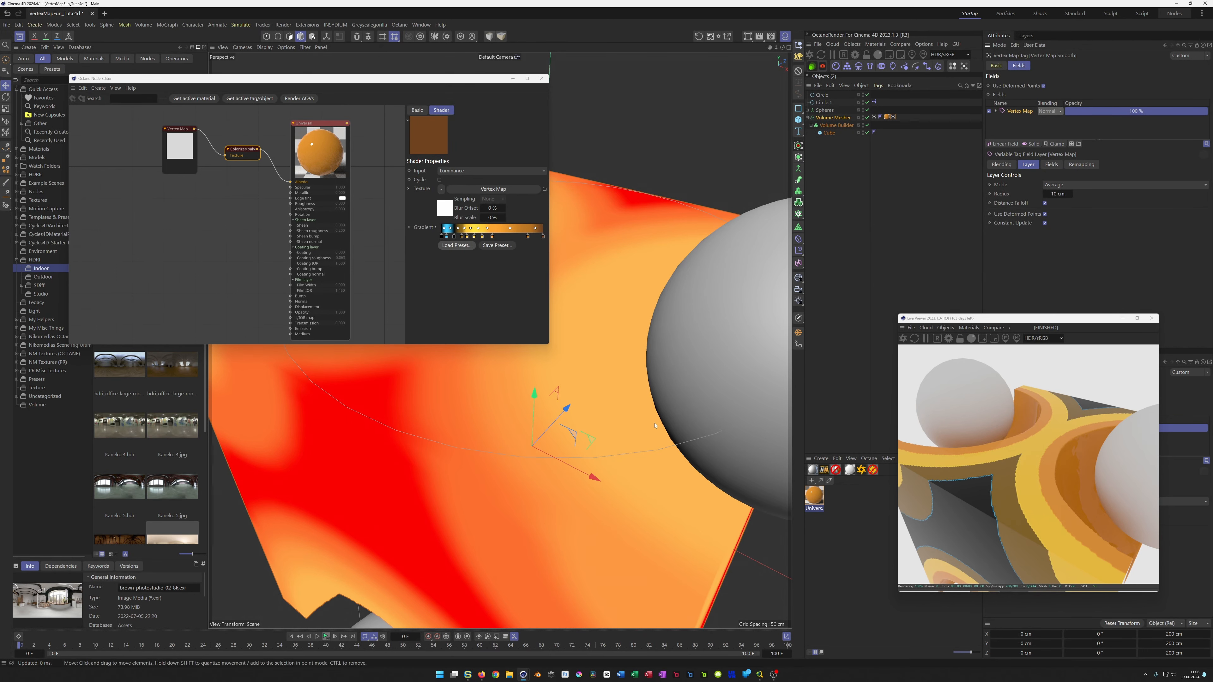
Link the Vertex Map Smooth tag to the Vertex Map node of the Octane material
left_click(179, 148)
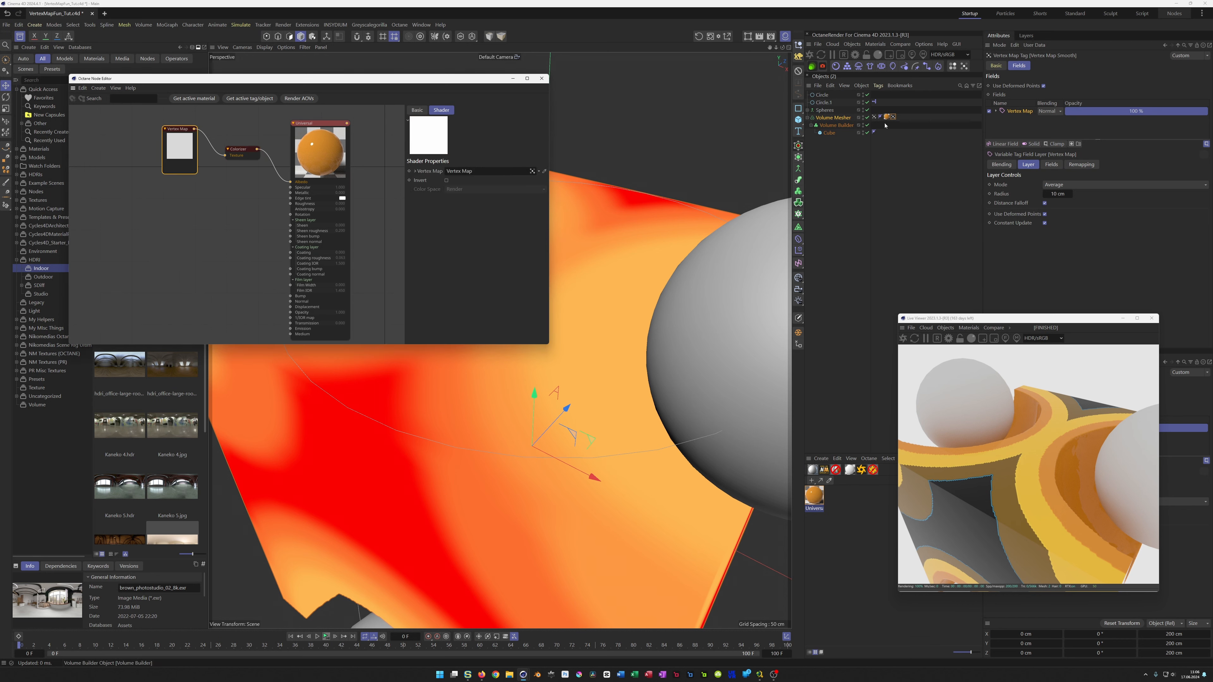
left_click_drag(476, 160, 483, 171)
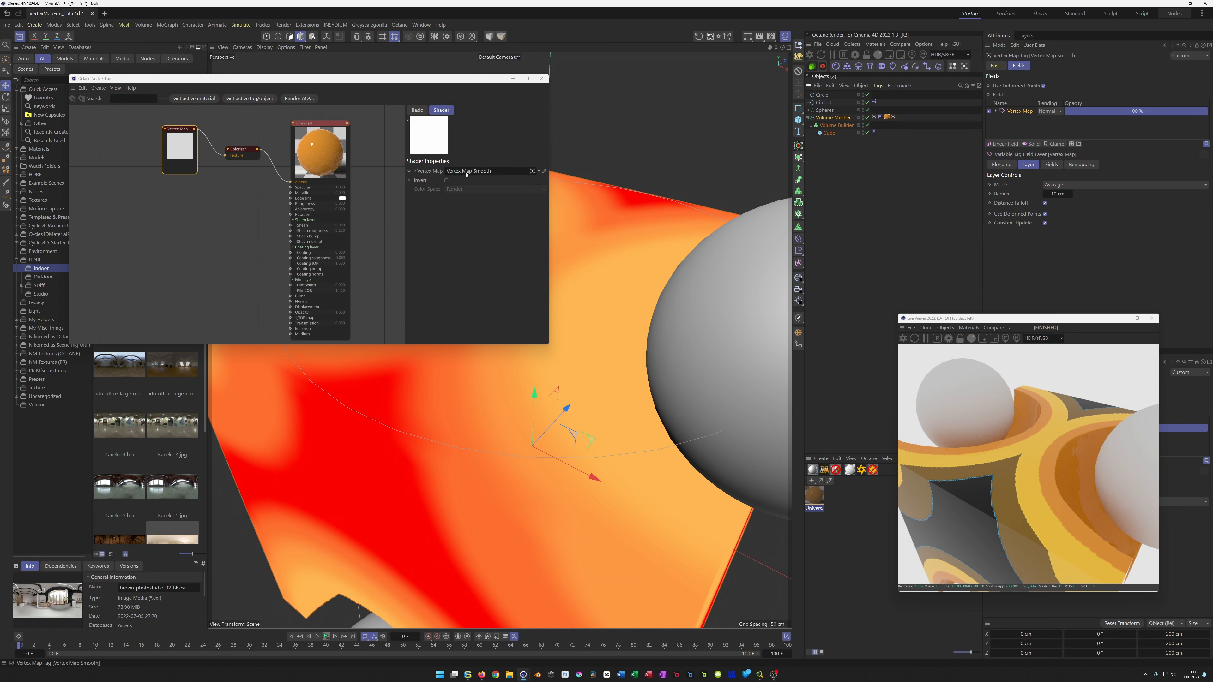
Try an averaging radius of 2 cm in the Vertex Map field layer and set it to 3 cm
left_click(1063, 194)
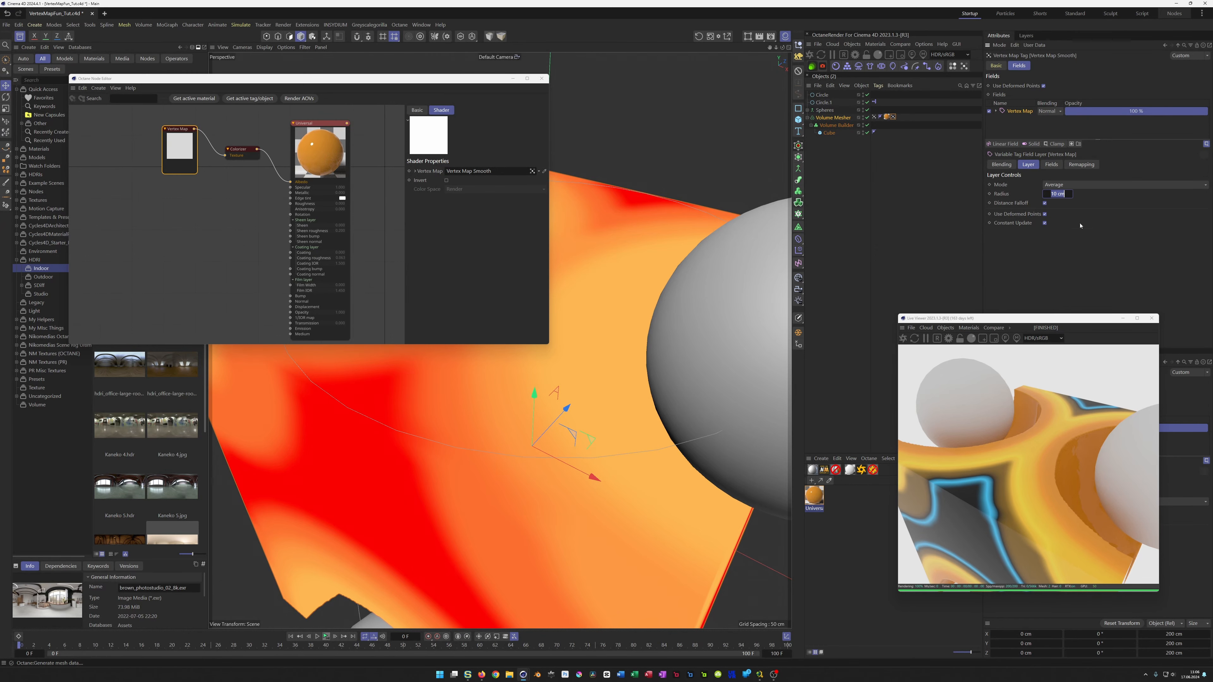
type("2")
key("Return")
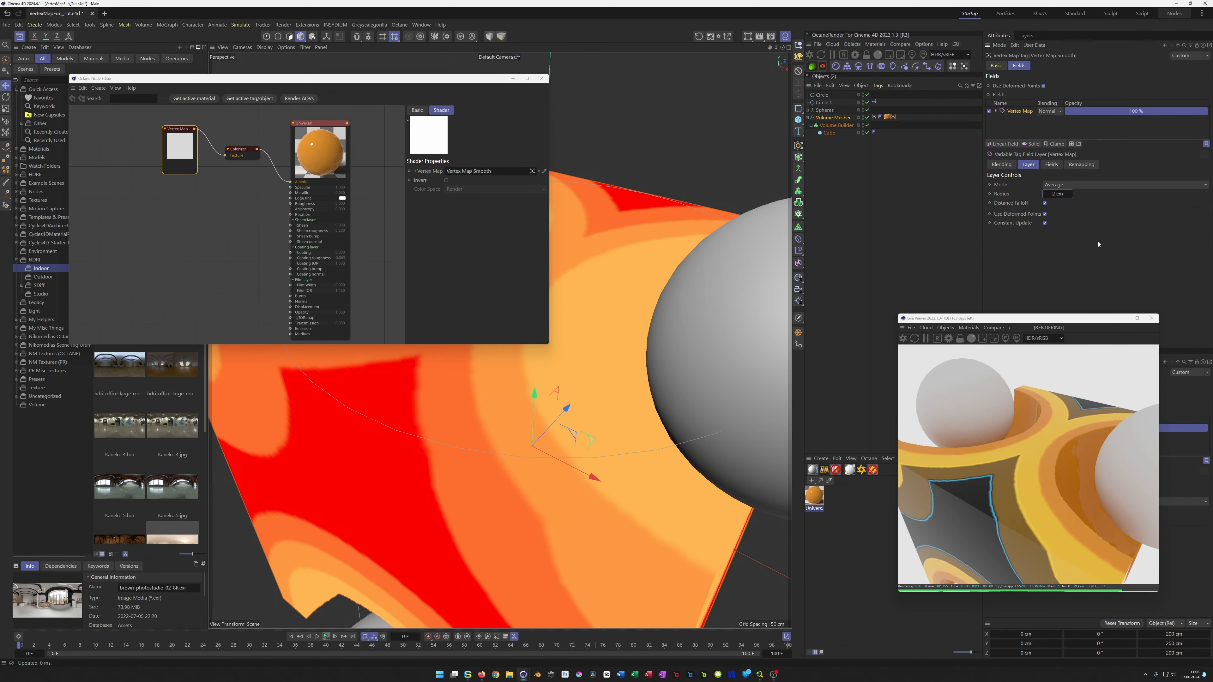
left_click(1056, 194)
type("3")
key("Return")
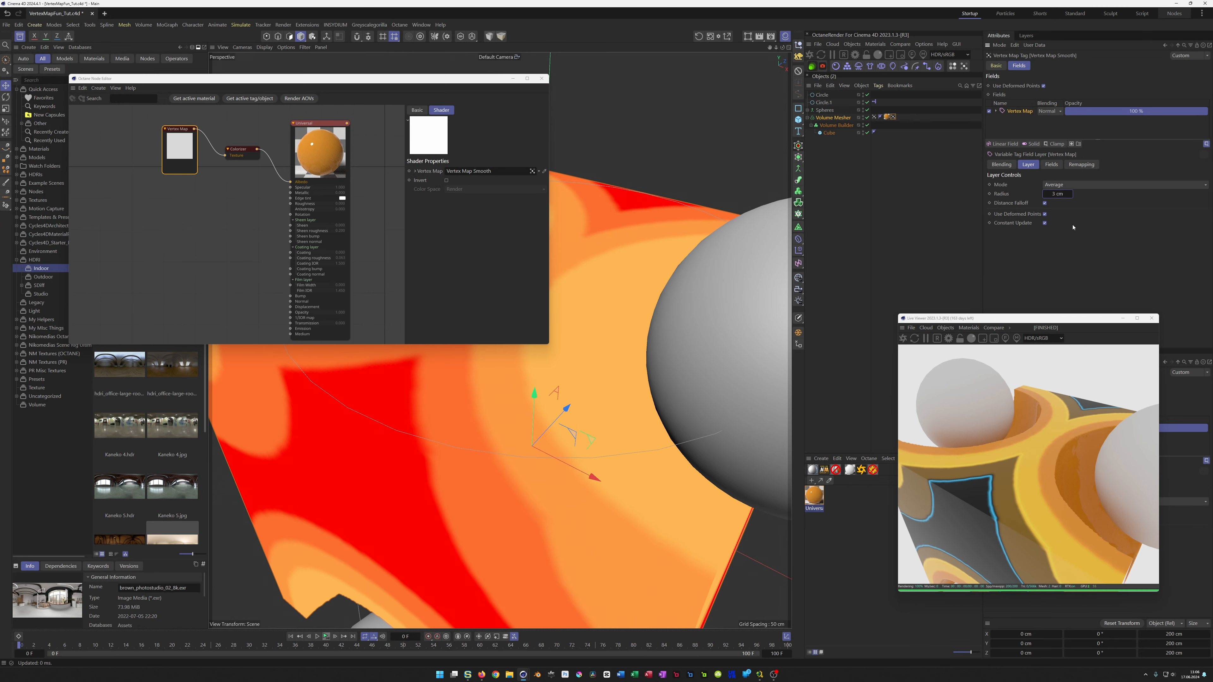
Check the smoothed color bands on the cube and set the Volume Builder's voxel size to 0.8 cm
scroll(579, 363, "down", 7)
left_click_drag(564, 430, 539, 404, "alt")
middle_click_drag(540, 404, 487, 394, "alt")
scroll(536, 404, "up", 2)
mouse_move(541, 408)
left_mouse_down("alt")
mouse_move(532, 409)
mouse_move(550, 411)
left_mouse_up("alt")
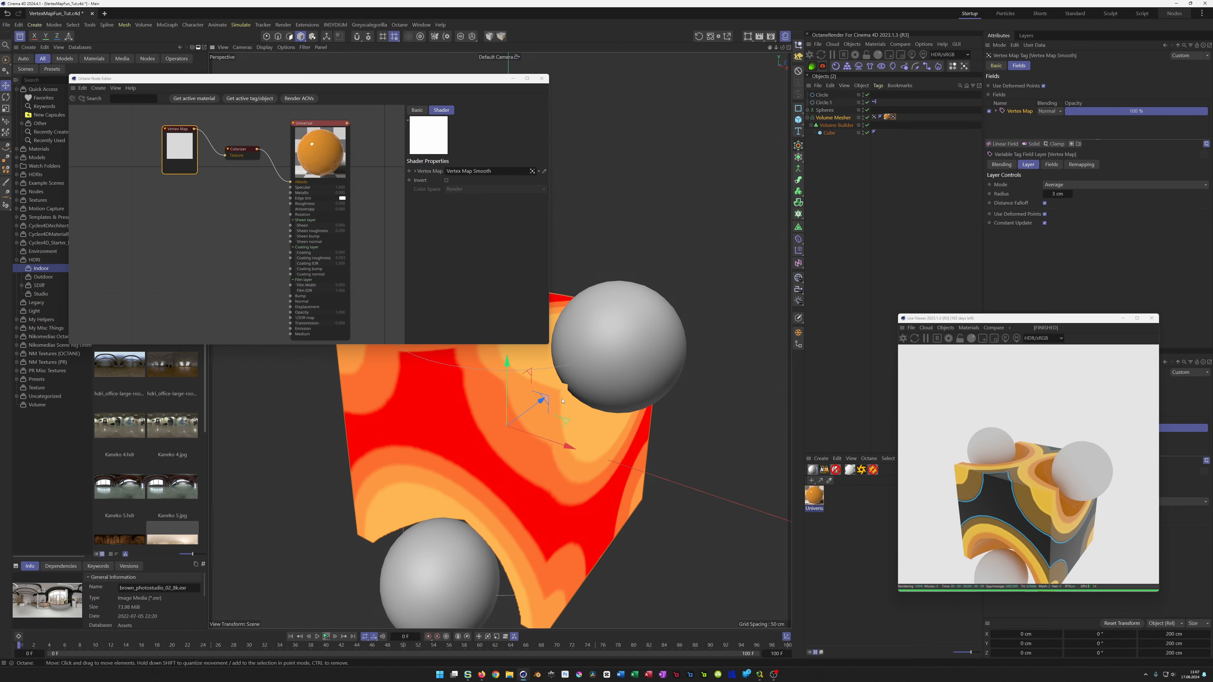
scroll(562, 401, "up", 4)
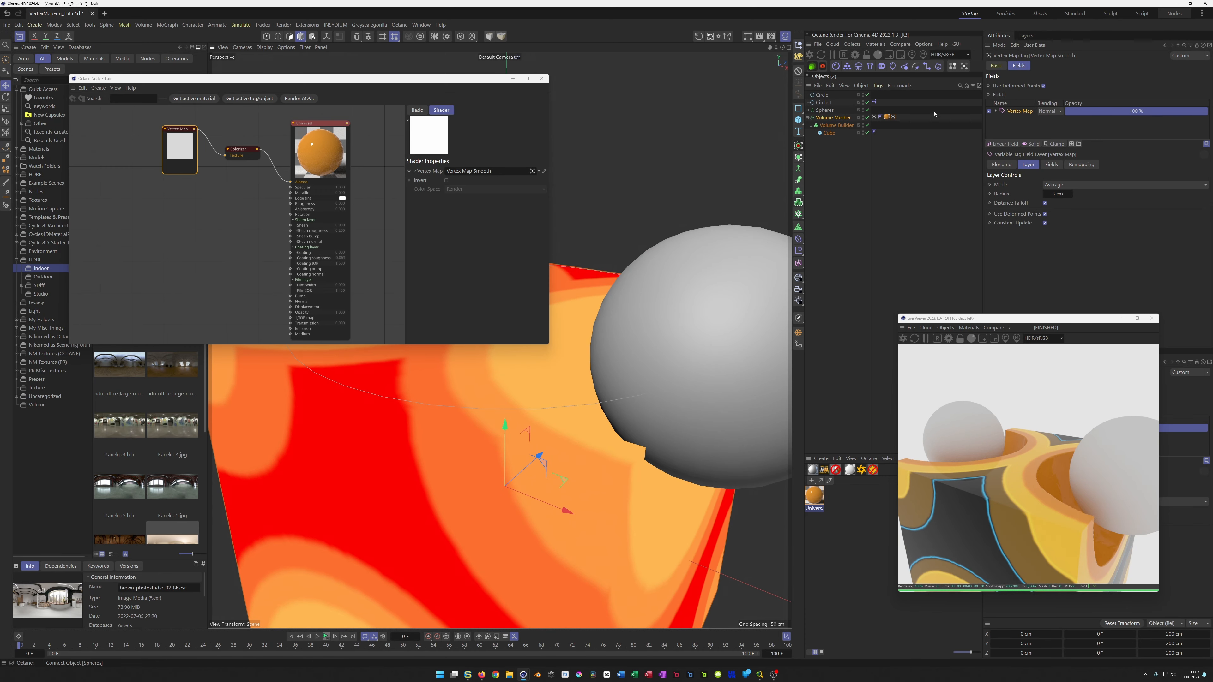
left_click(836, 125)
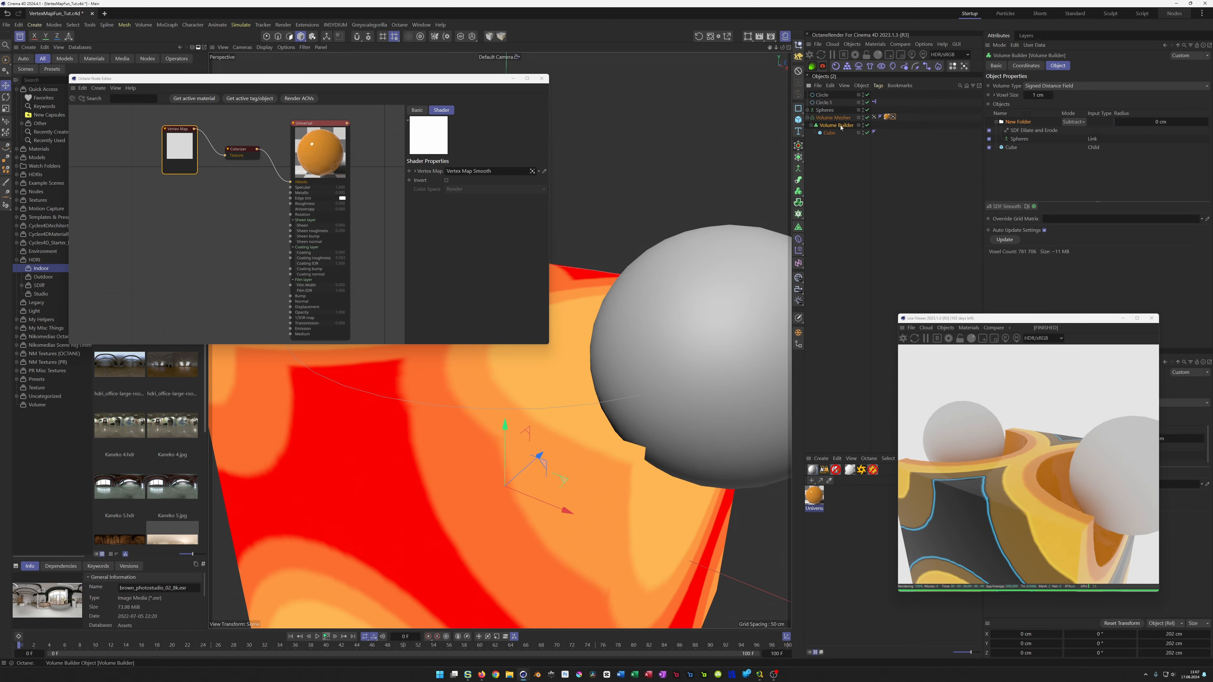
left_click(1040, 95)
type("0.8")
key("Return")
Set the averaging radius of the Vertex Map field layer in Vertex Map Smooth to 2 cm
left_click(893, 118)
left_click(1057, 193)
type("2")
key("Return")
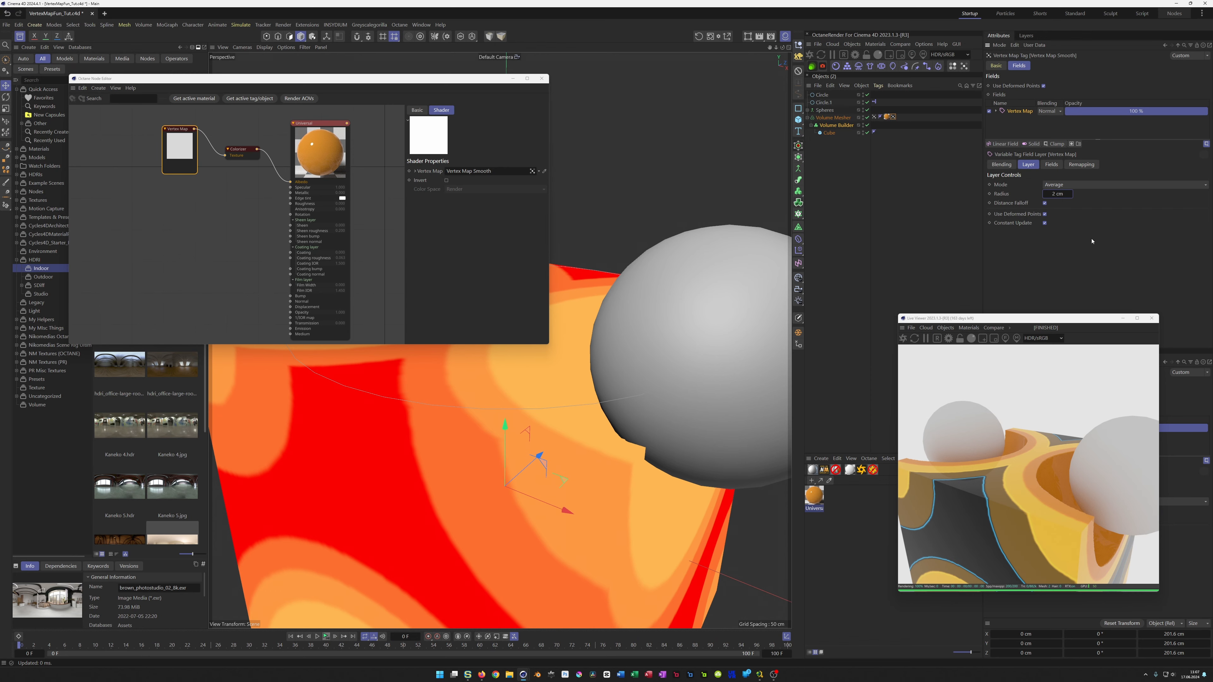
Set the Volume Builder's voxel size to 1.5 cm and check the carved cube in the viewport
scroll(622, 374, "down", 8)
middle_click_drag(592, 375, 522, 407, "alt")
mouse_move(515, 405)
left_mouse_down("alt")
mouse_move(565, 417)
mouse_move(521, 406)
left_mouse_up("alt")
scroll(566, 381, "up", 6)
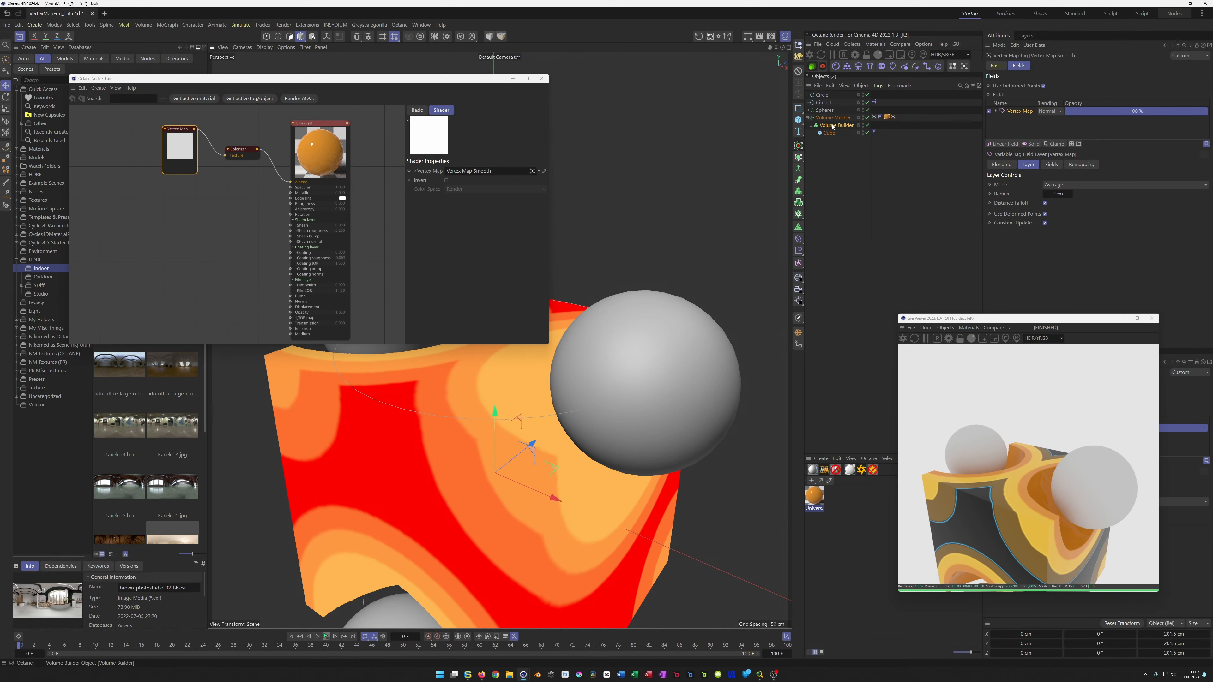
left_click(856, 125)
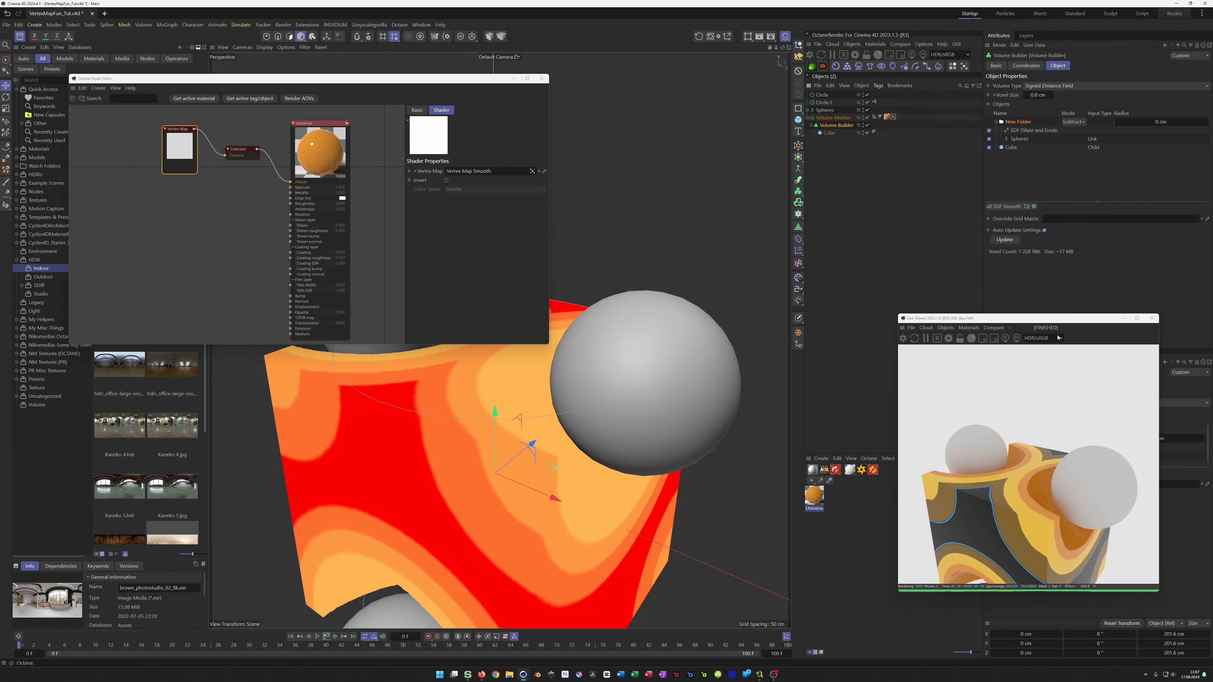
double_click(1037, 95)
type("1.5")
key("Return")
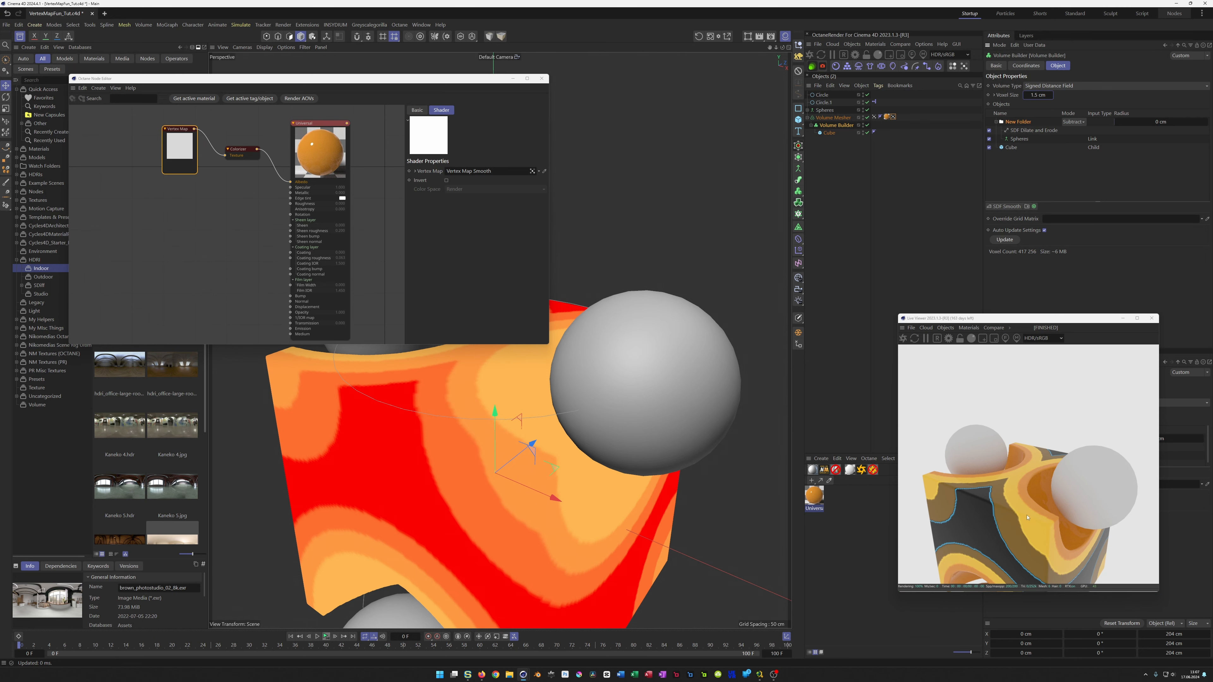
scroll(530, 407, "down", 4)
mouse_move(525, 401)
left_mouse_down("alt")
mouse_move(511, 430)
mouse_move(522, 408)
left_mouse_up("alt")
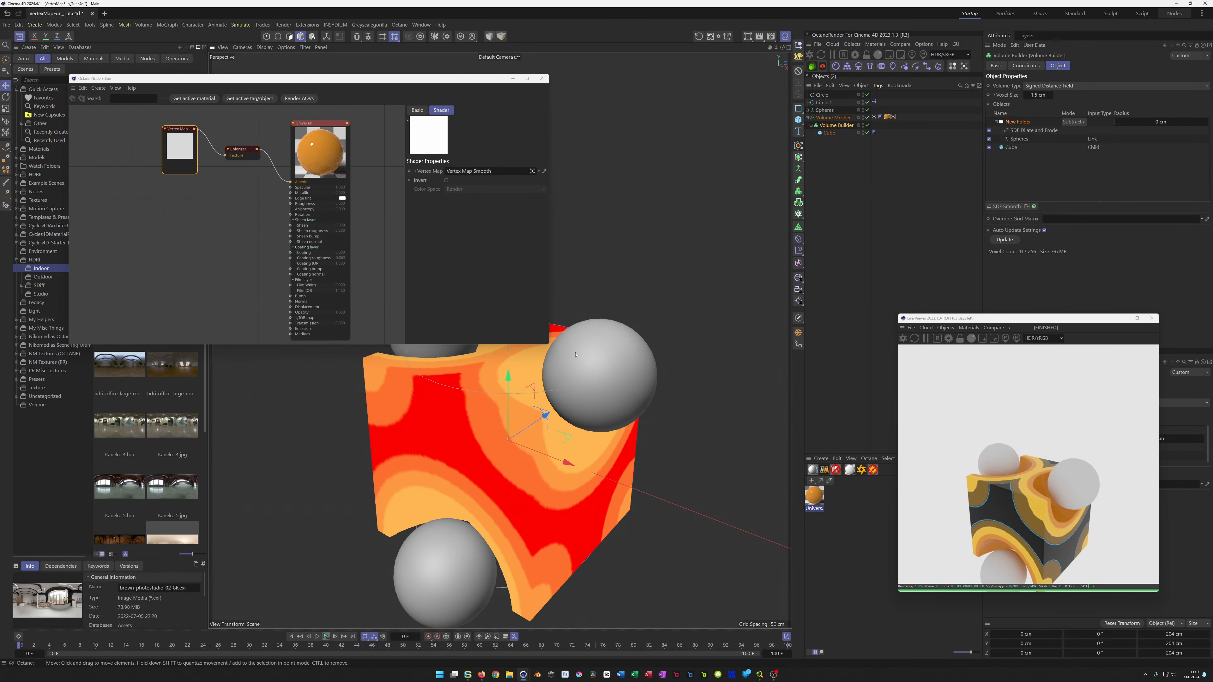
Play the animation to check the carved cube, and switch to the browser to examine the VertexColor Fun preview video
left_click(318, 637)
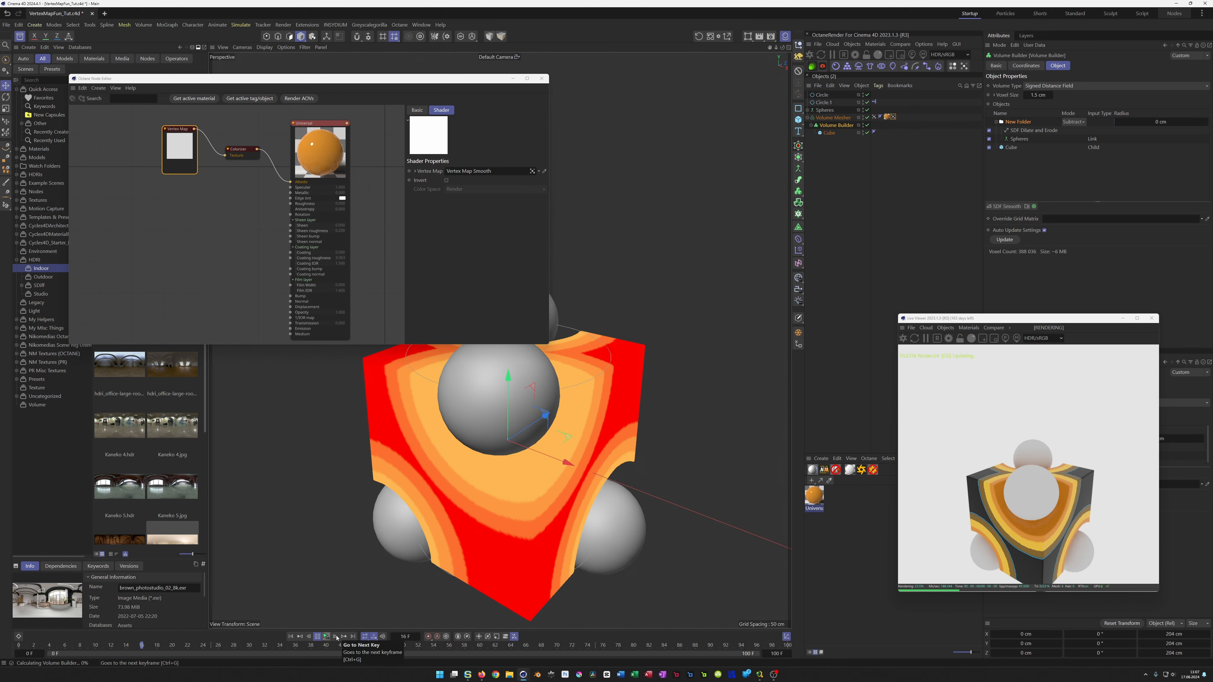
left_click(328, 637)
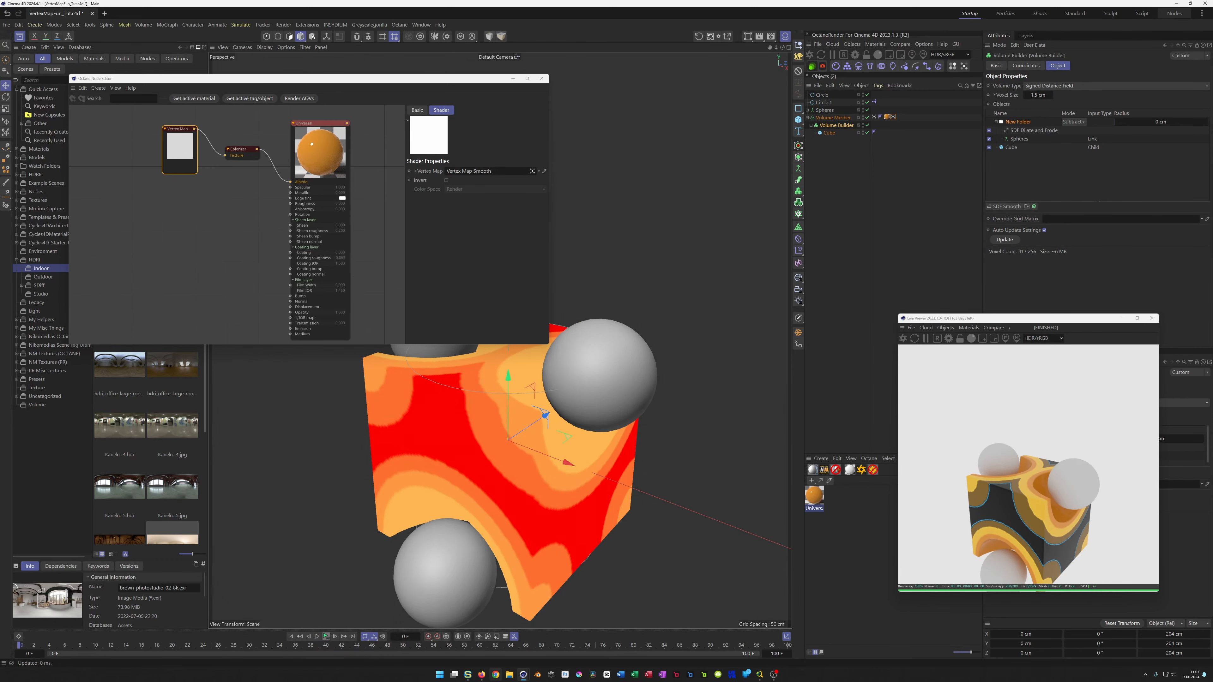
left_click(481, 640)
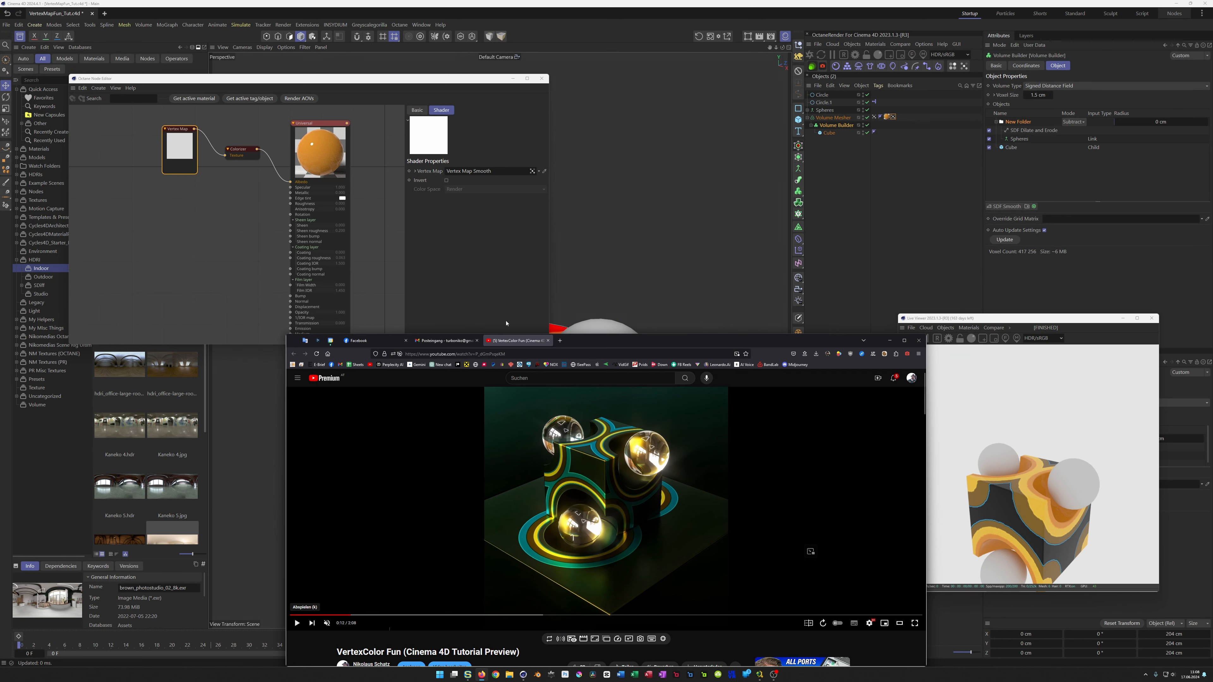
Set the colour of the last knot in the material's gradient node to black
left_click(242, 150)
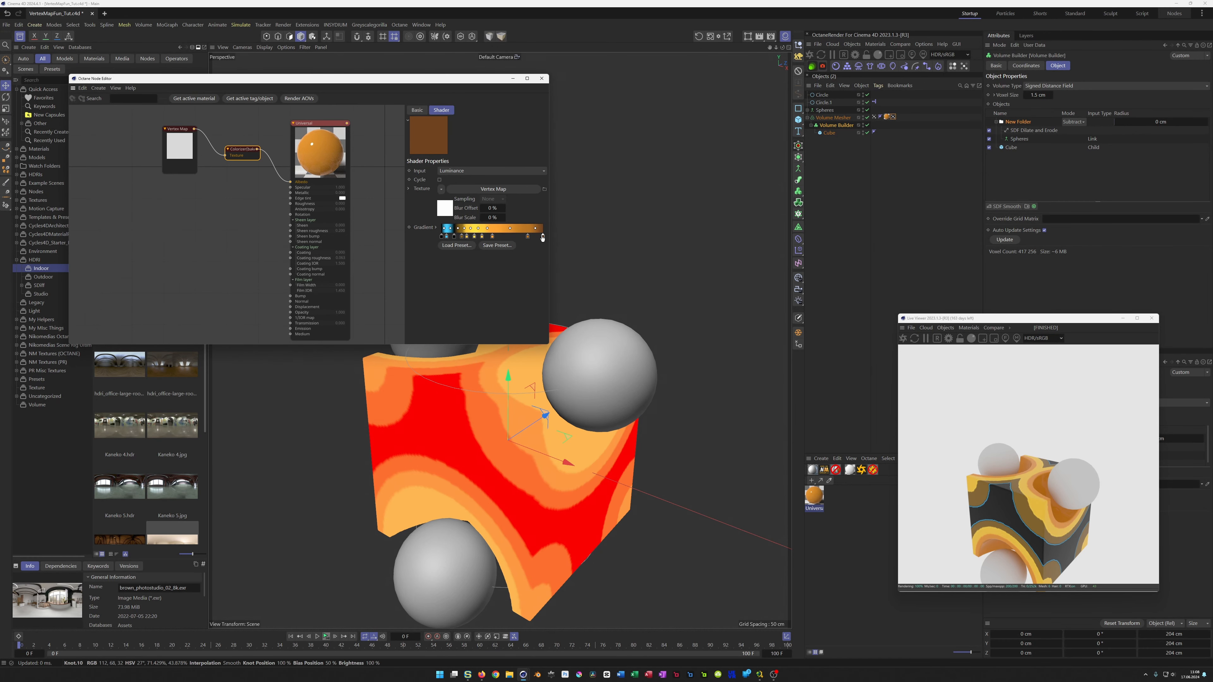
mouse_move(543, 238)
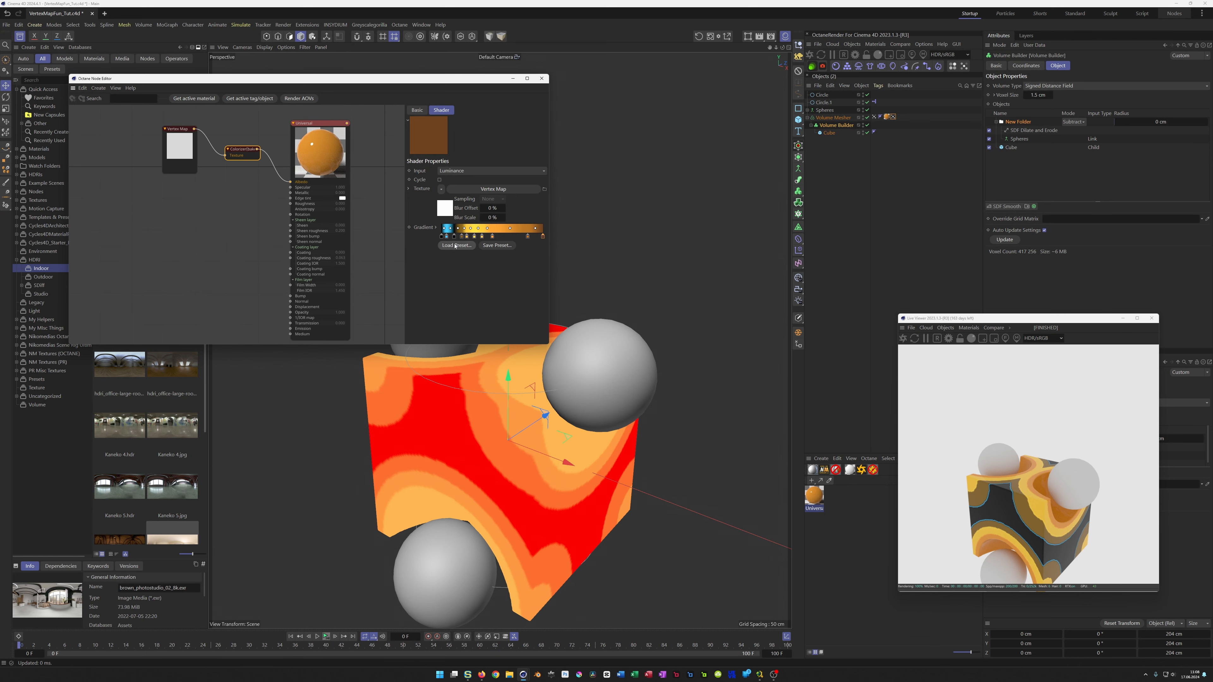
left_click(435, 227)
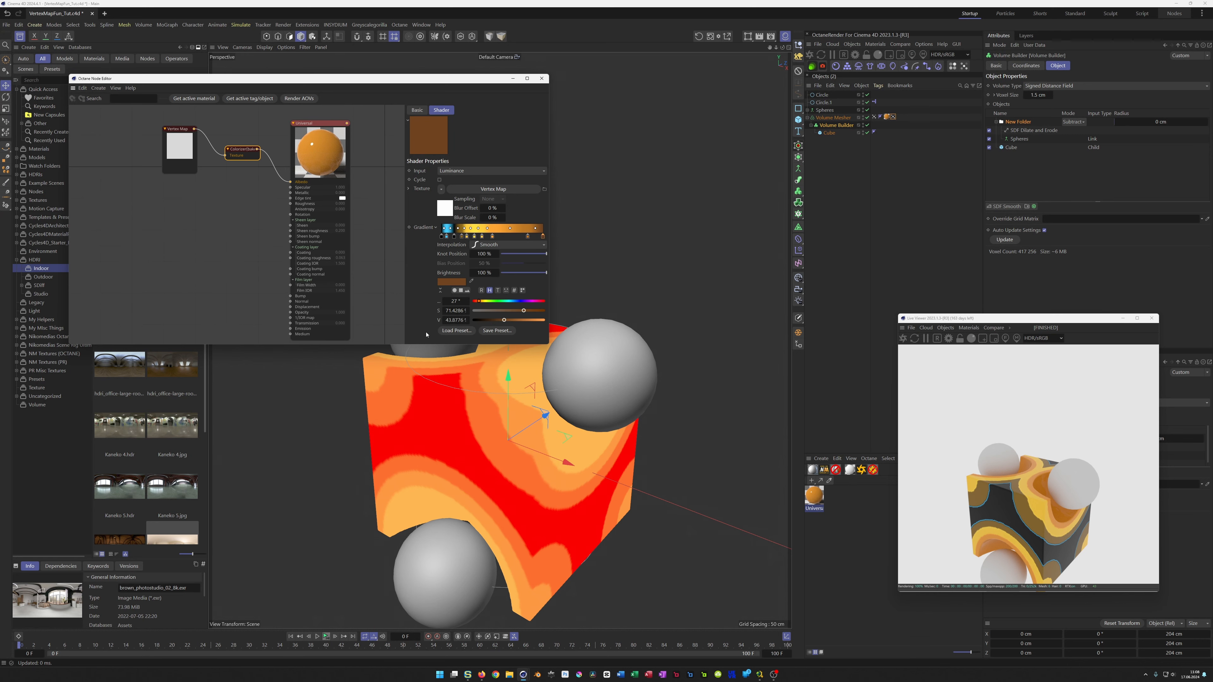
left_click(451, 281)
left_click(393, 370)
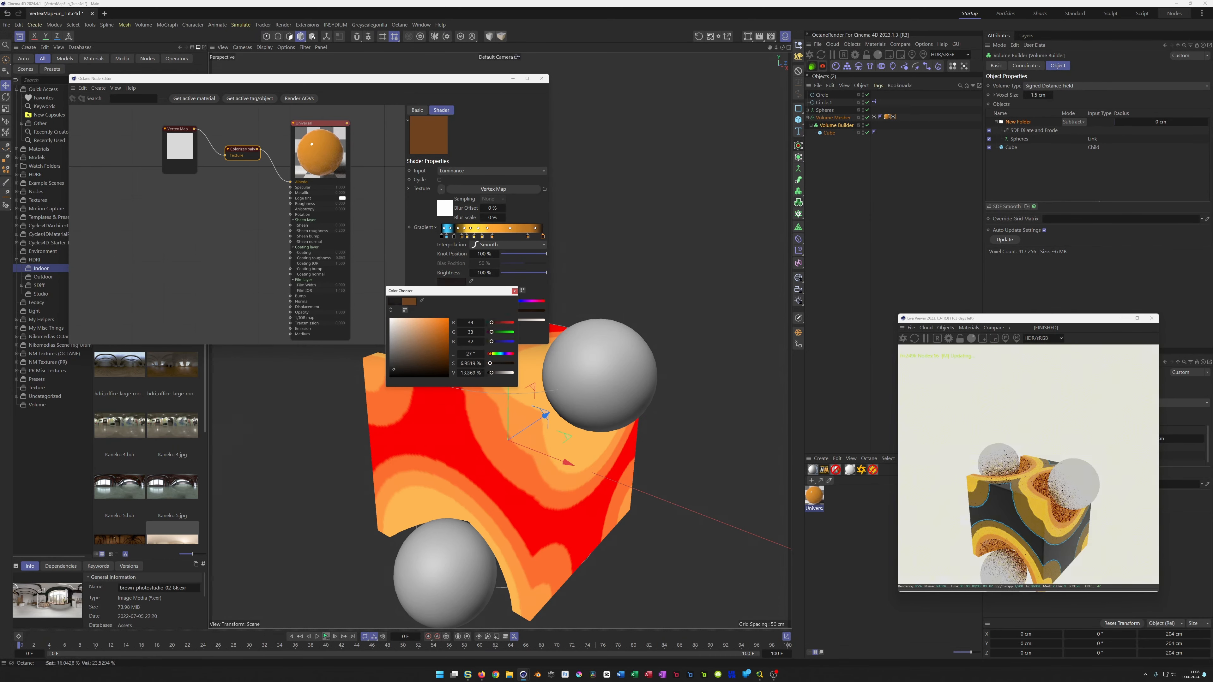
left_click(389, 377)
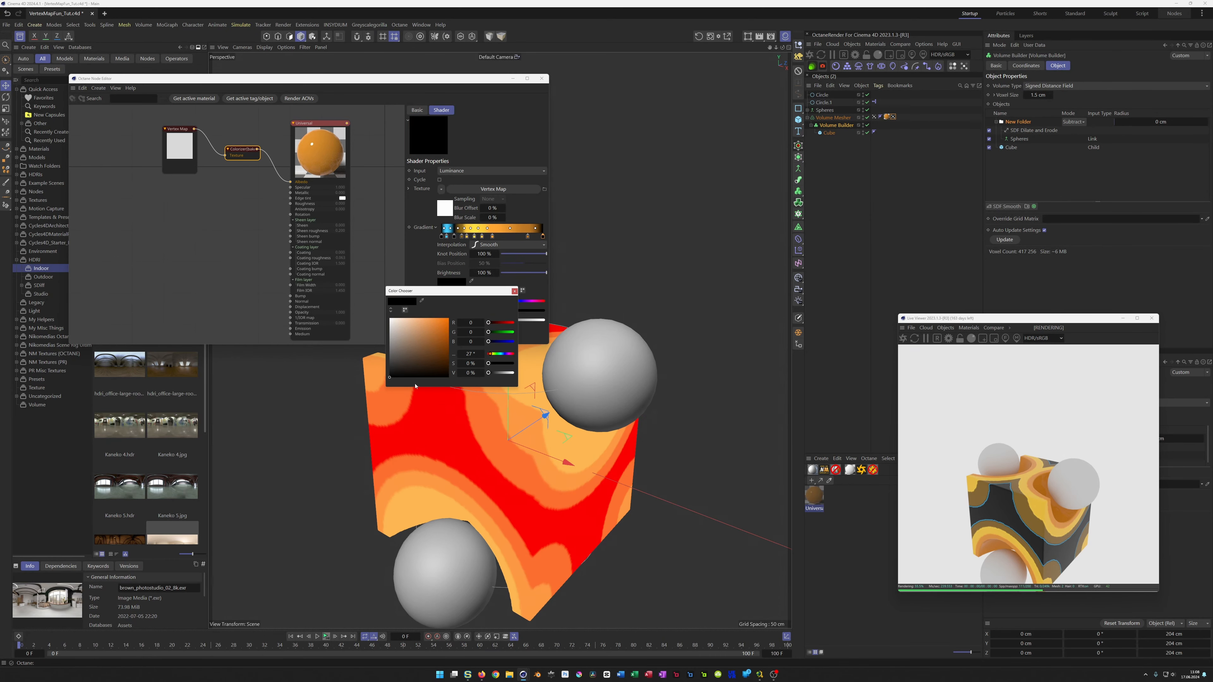
left_click(514, 291)
Compress all gradient knots toward the start of the ramp, and close the Octane Node Editor and Live Viewer
left_click_drag(549, 230, 437, 249)
left_click_drag(545, 235, 498, 236)
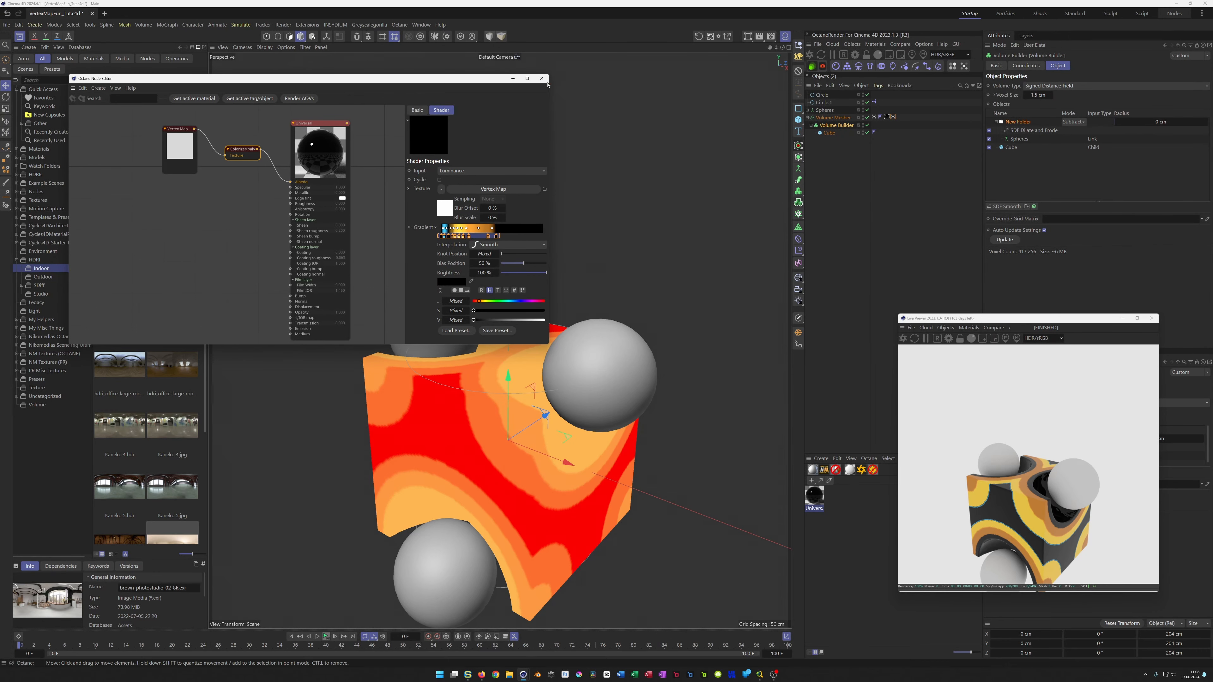
left_click(541, 79)
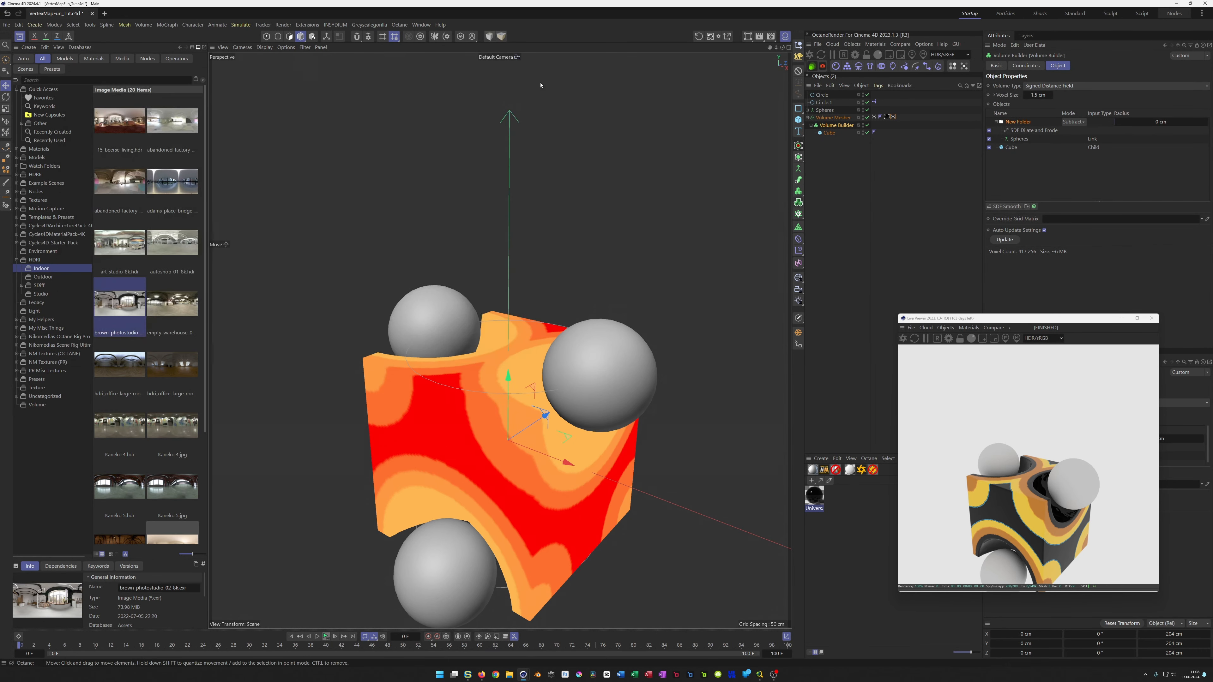
middle_click_drag(558, 394, 551, 328, "alt")
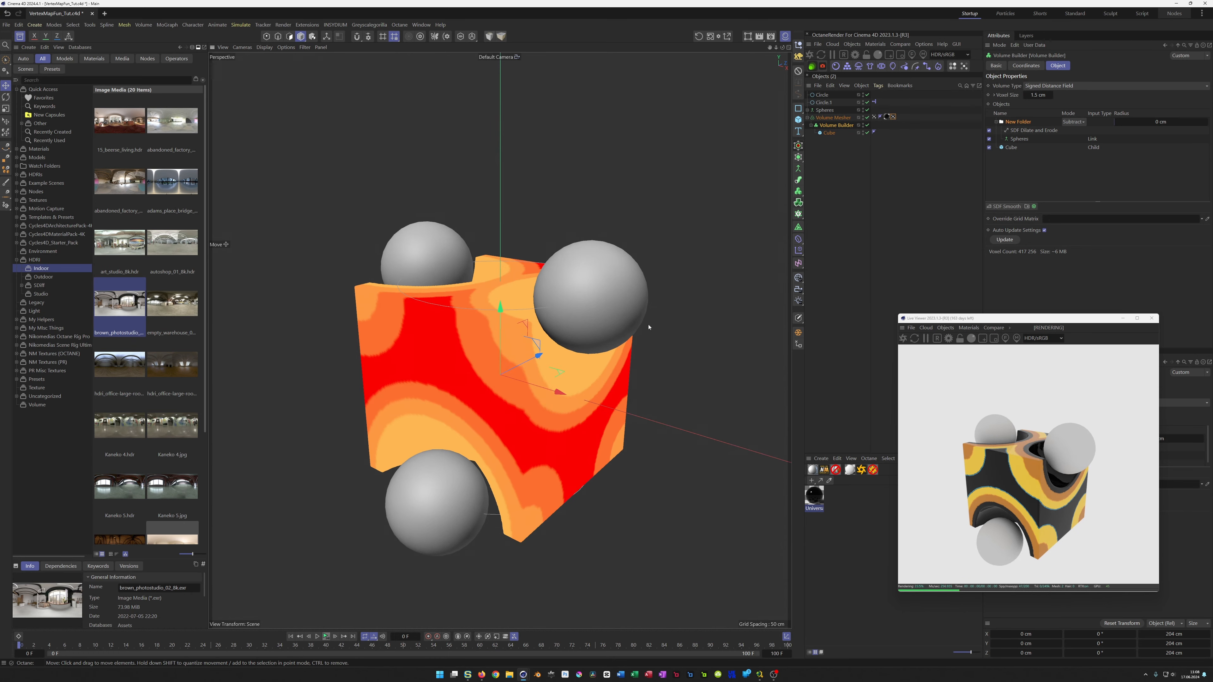
left_click(1151, 318)
Add a cube, place it at the end of the object hierarchy and rename it Floor
scroll(524, 415, "down", 1)
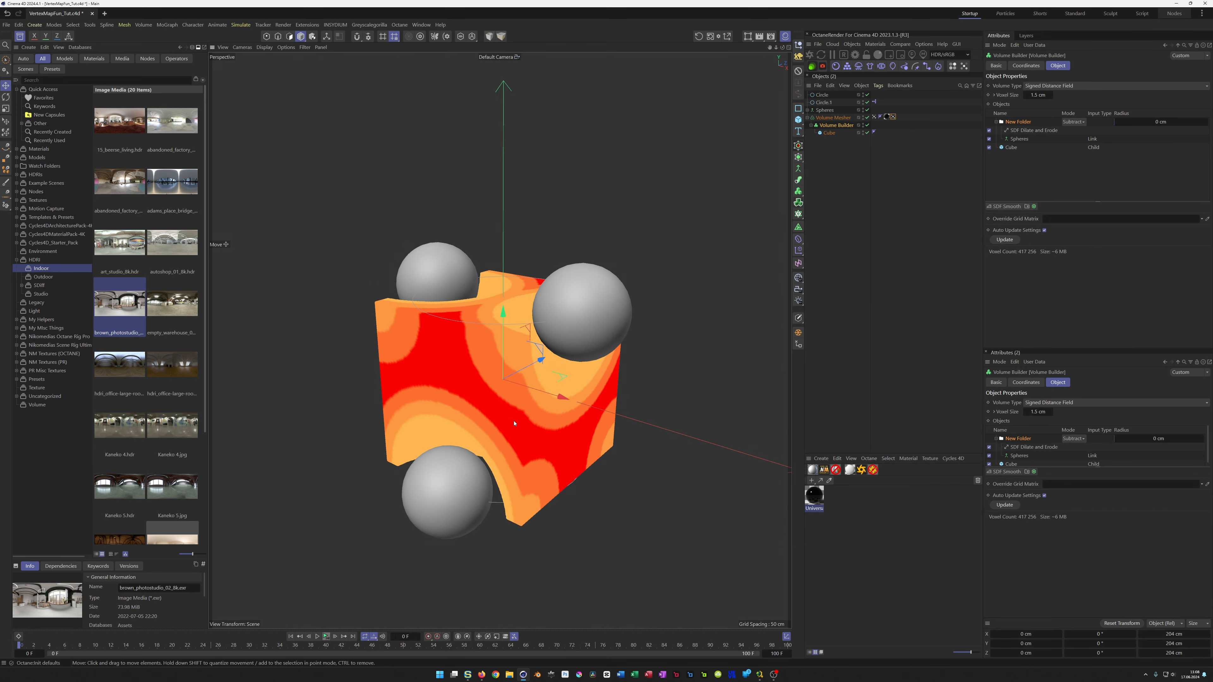
middle_click_drag(515, 416, 496, 364, "alt")
left_click_drag(522, 373, 695, 306, "alt")
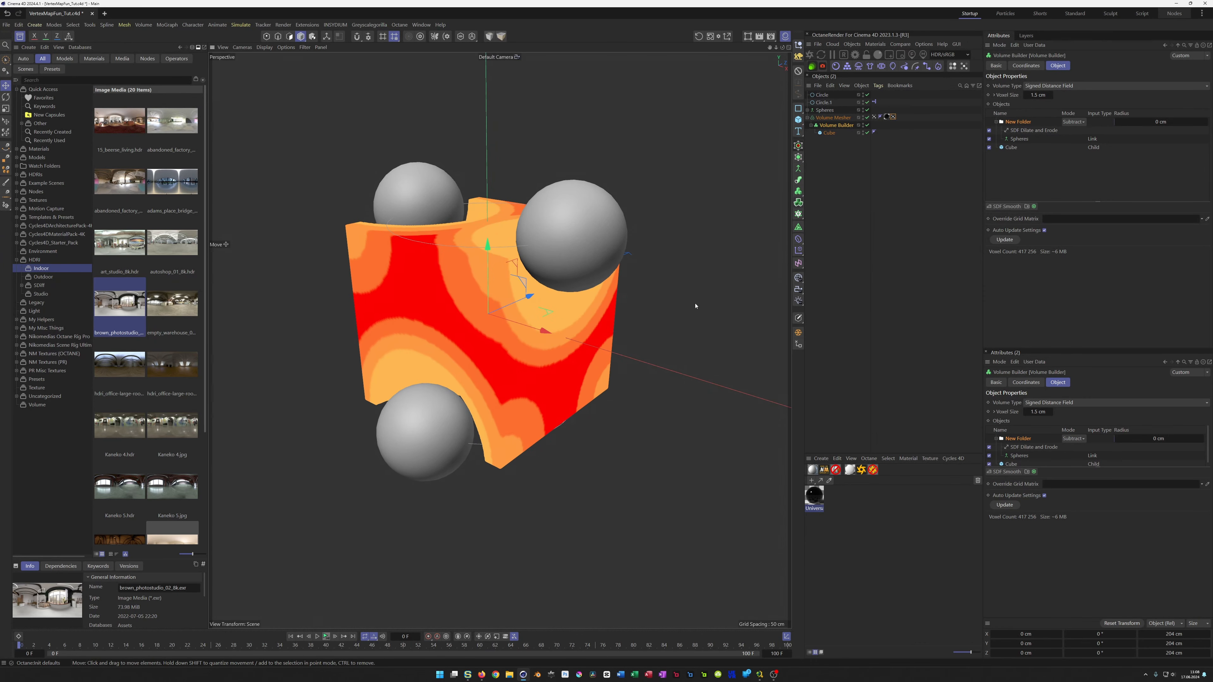
left_click(798, 120)
left_click(818, 85)
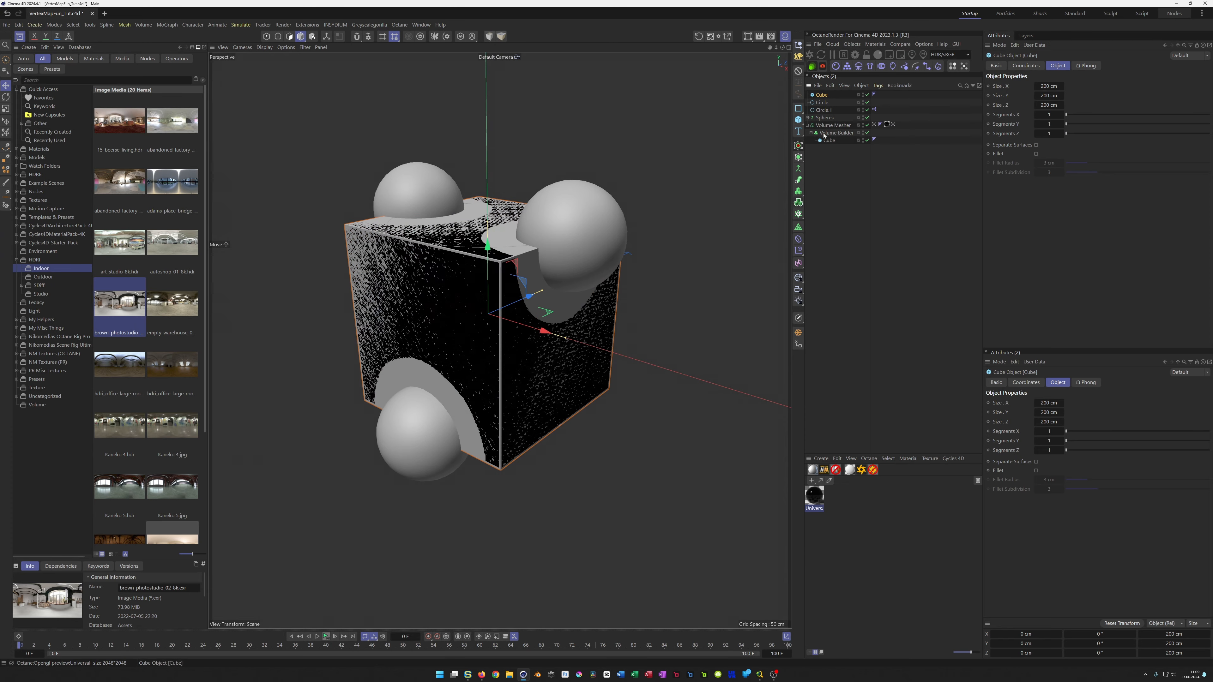
left_click(818, 86)
left_click(818, 89)
left_click_drag(822, 96, 840, 184)
double_click(827, 141)
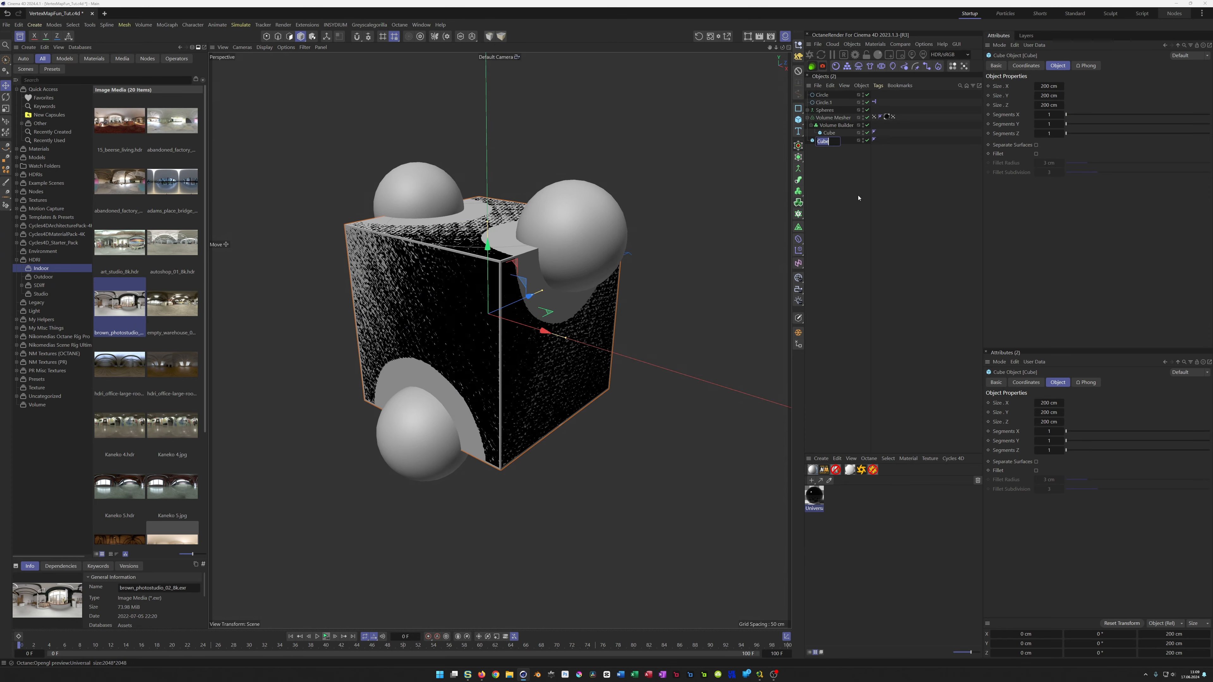
type("Floor")
key("Return")
Set the Floor cube's size to 500 cm in X, 100 cm in Y and 500 cm in Z
left_click(1049, 87)
type("500")
key("Tab")
type("100")
key("Tab")
type("500")
key("Return")
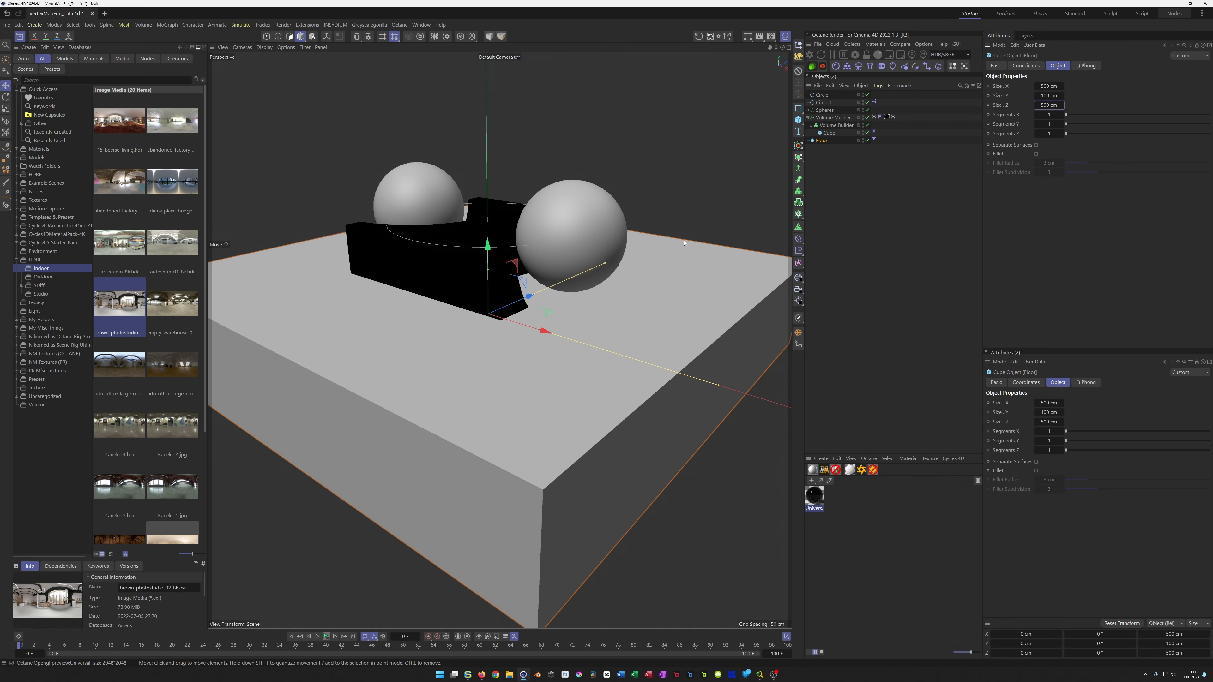
Lower the Floor cube to Y -150 cm so its upper face meets the carved cube's base
middle_click(503, 280)
left_click_drag(354, 455, 356, 496)
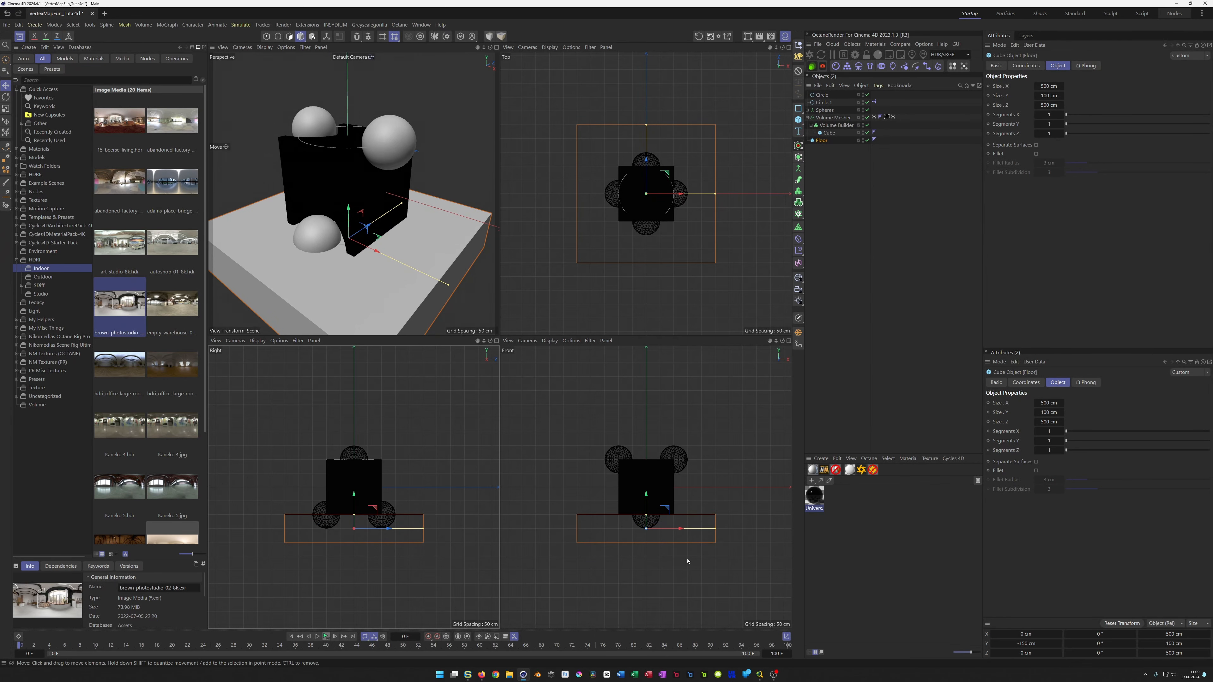
middle_click(418, 269)
Add an SDF Smooth filter above the folder in the carved cube's Volume Builder and set its voxel distance to 1
scroll(495, 468, "up", 2)
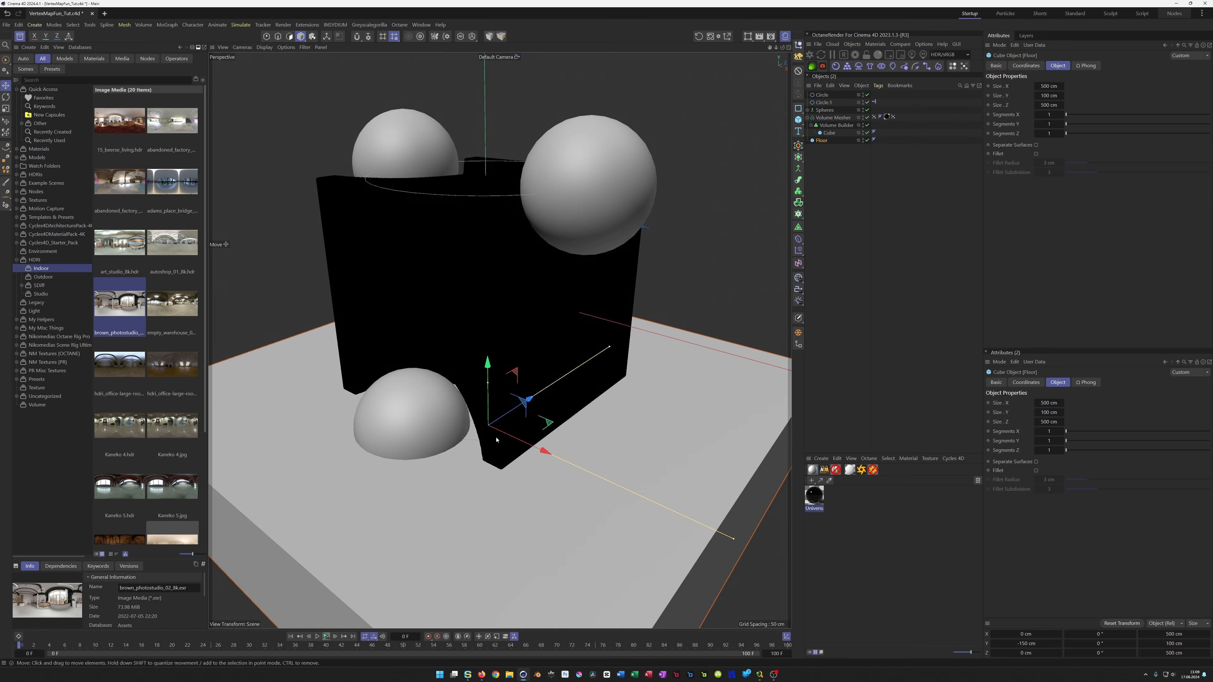
scroll(496, 445, "down", 1)
scroll(496, 420, "up", 1)
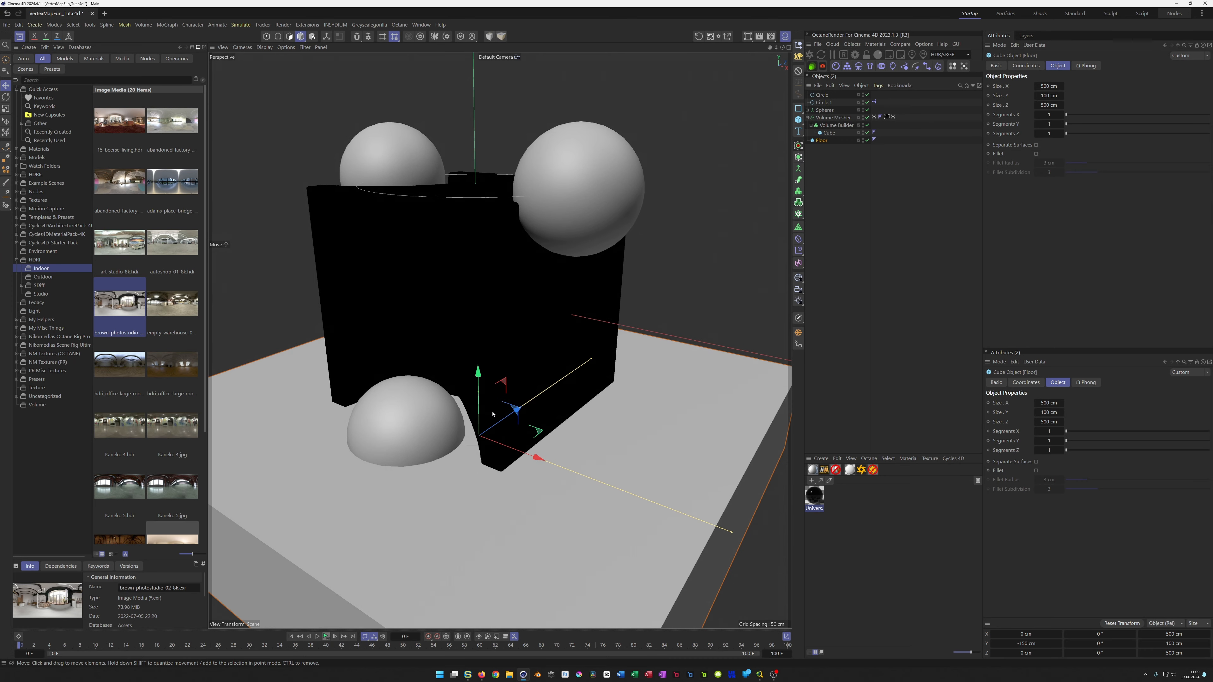
mouse_move(512, 380)
left_mouse_down("alt")
mouse_move(484, 381)
mouse_move(513, 358)
left_mouse_up("alt")
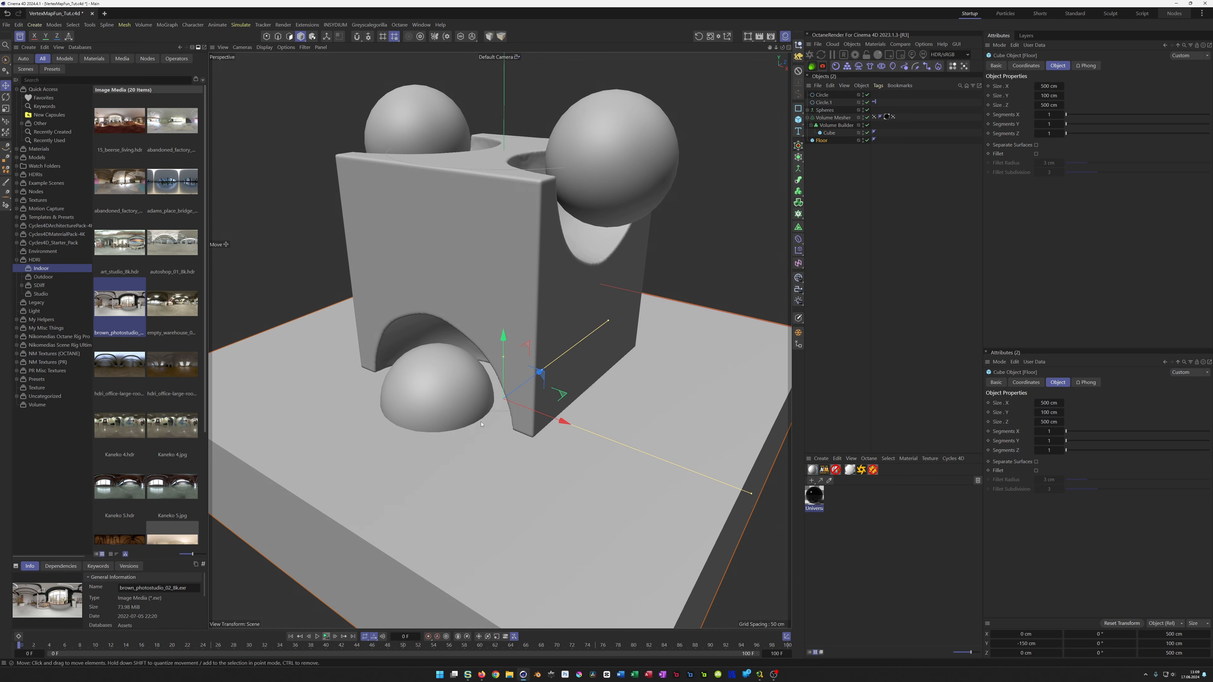
scroll(395, 329, "up", 5)
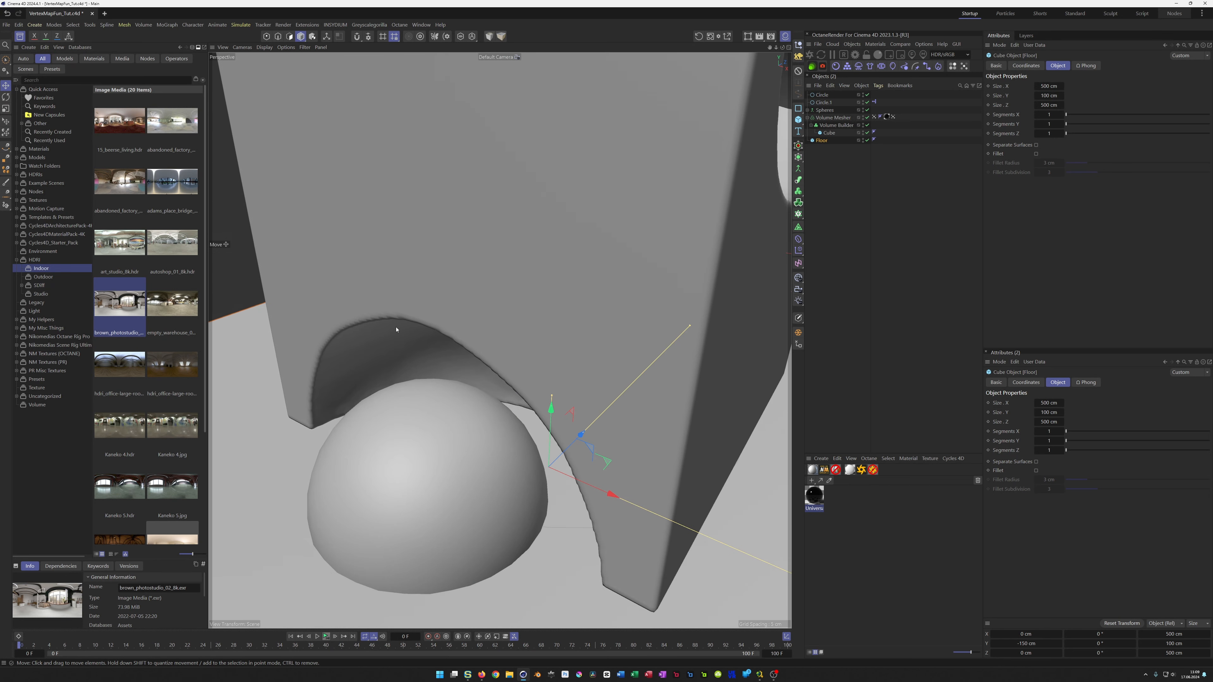
left_click(835, 125)
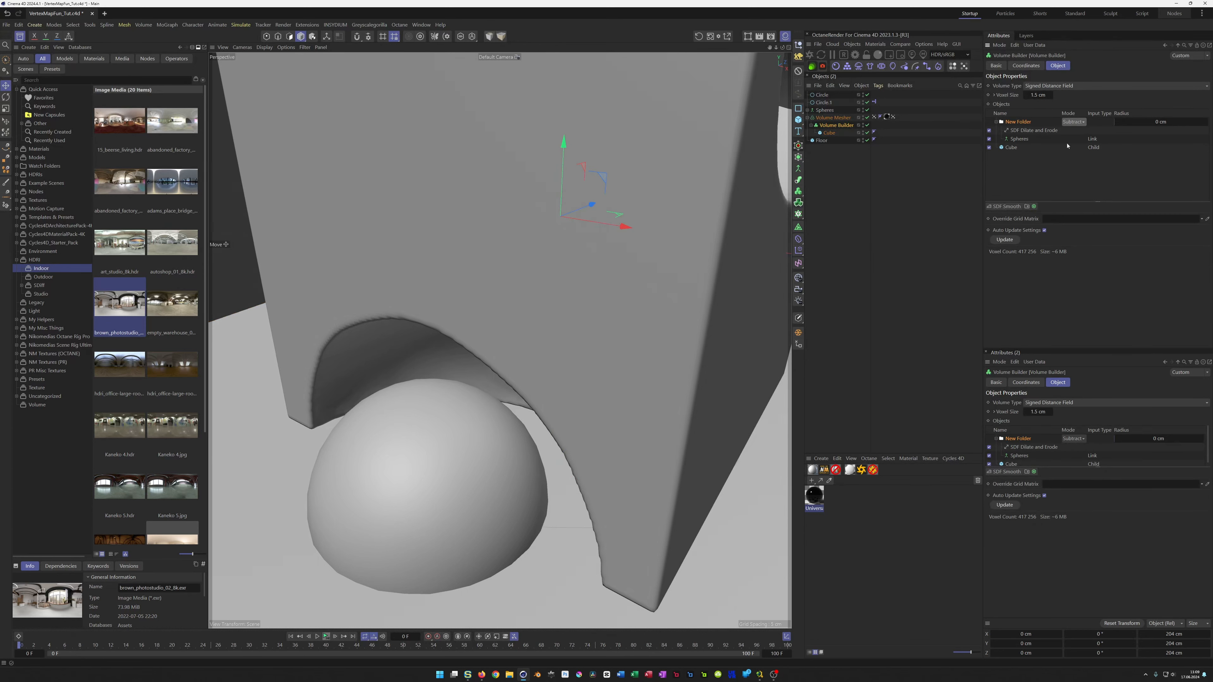
left_click(1006, 206)
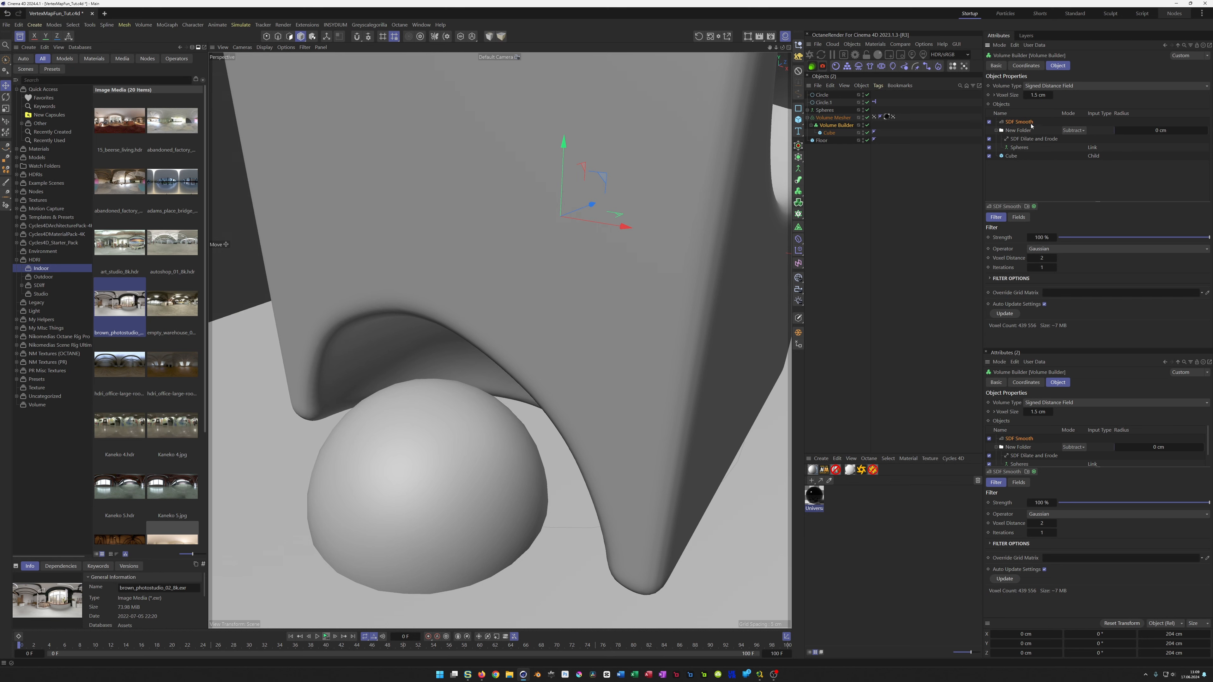
left_click(1041, 258)
type("1")
key("Return")
scroll(517, 388, "down", 6)
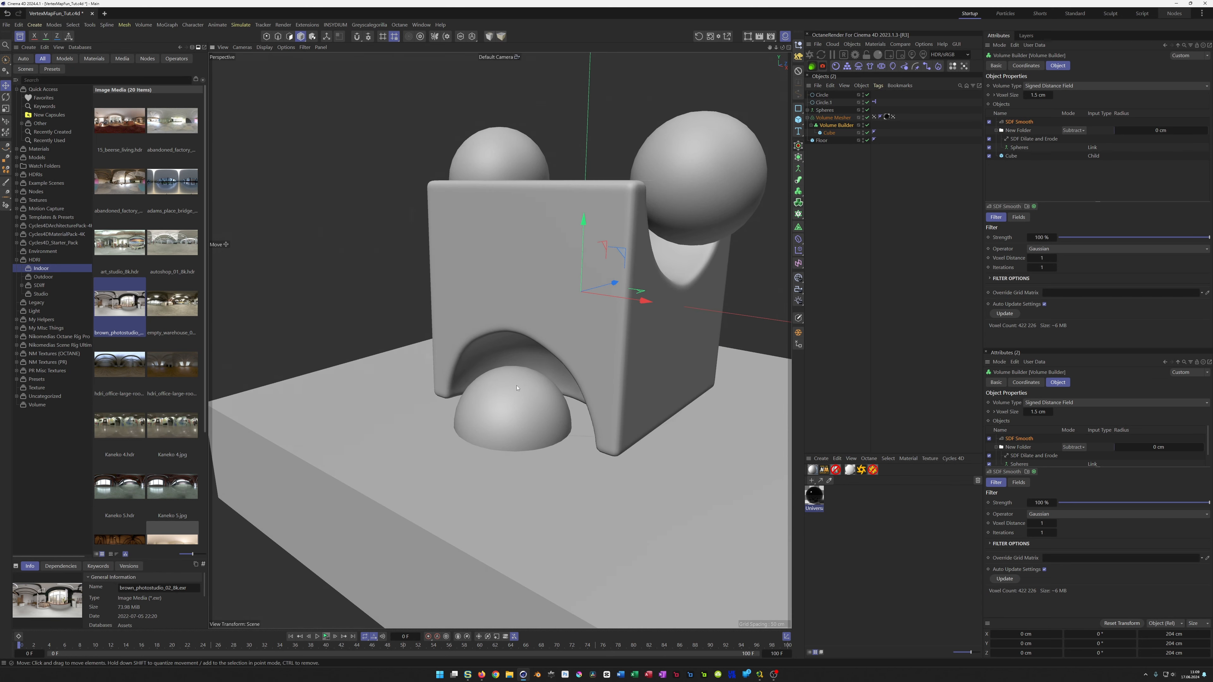
scroll(517, 388, "down", 2)
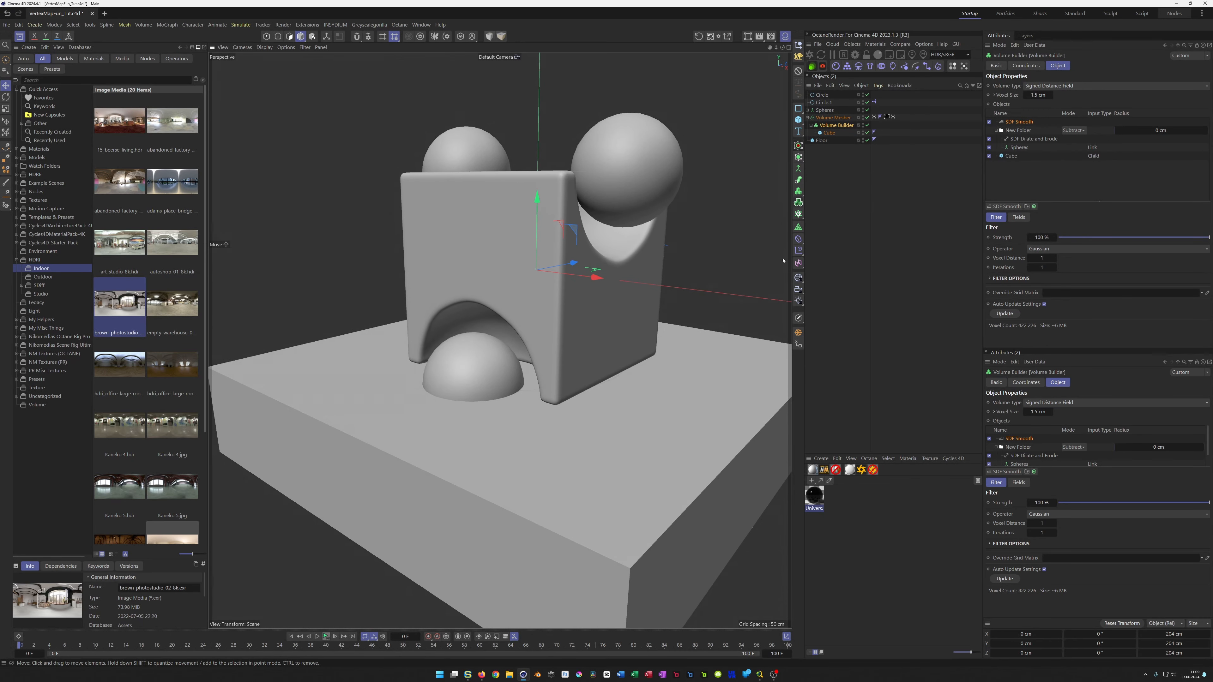
Duplicate the Spheres Bottom null out of the Spheres group to below Floor and rename the copy Spheres Bottom 2
left_click(808, 111)
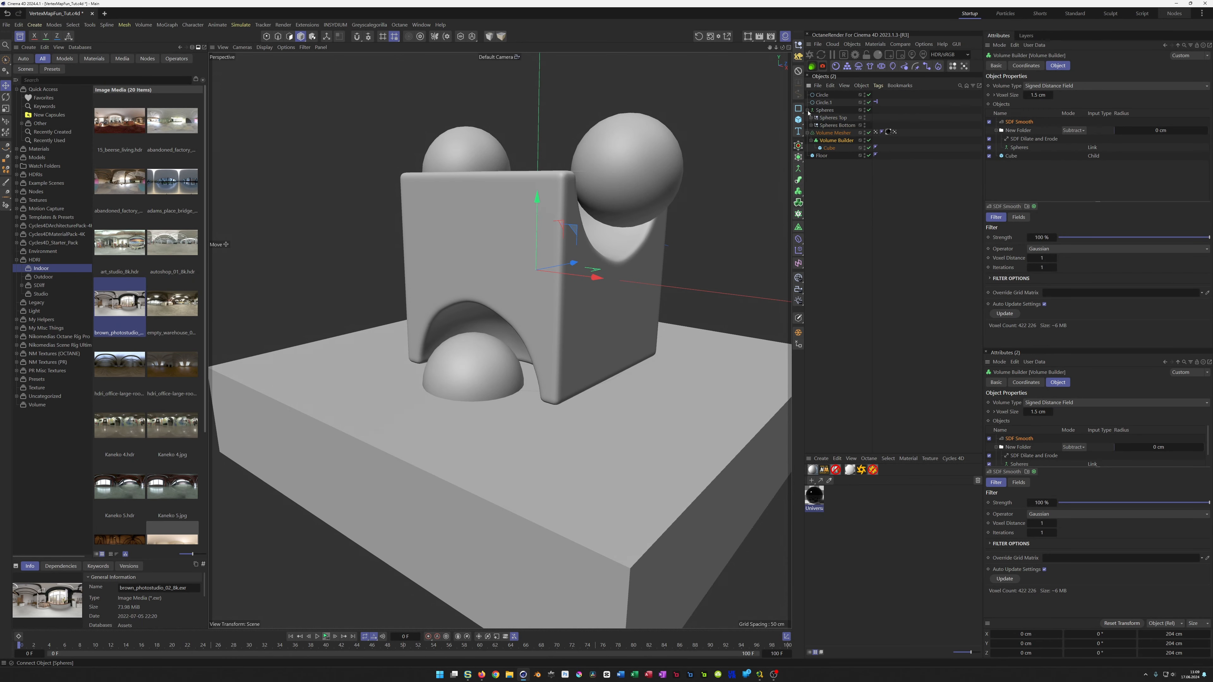
left_click(831, 126)
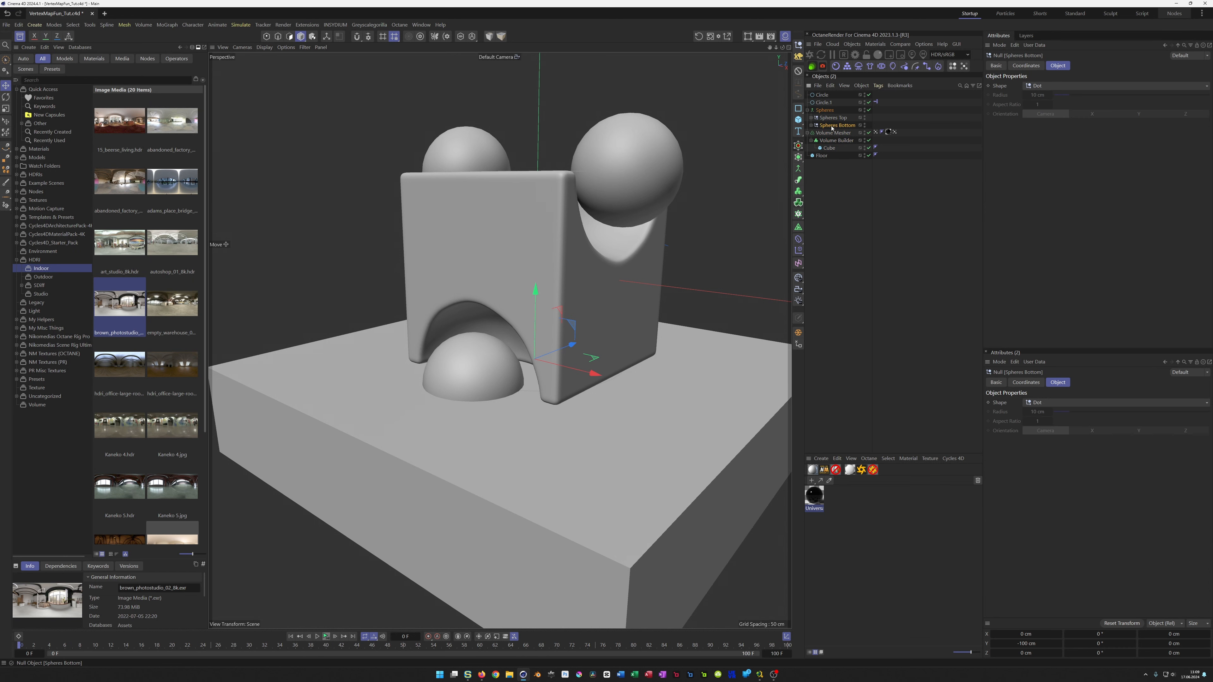
left_click_drag(828, 127, 835, 199)
double_click(836, 164)
key("Right")
type("2")
key("Return")
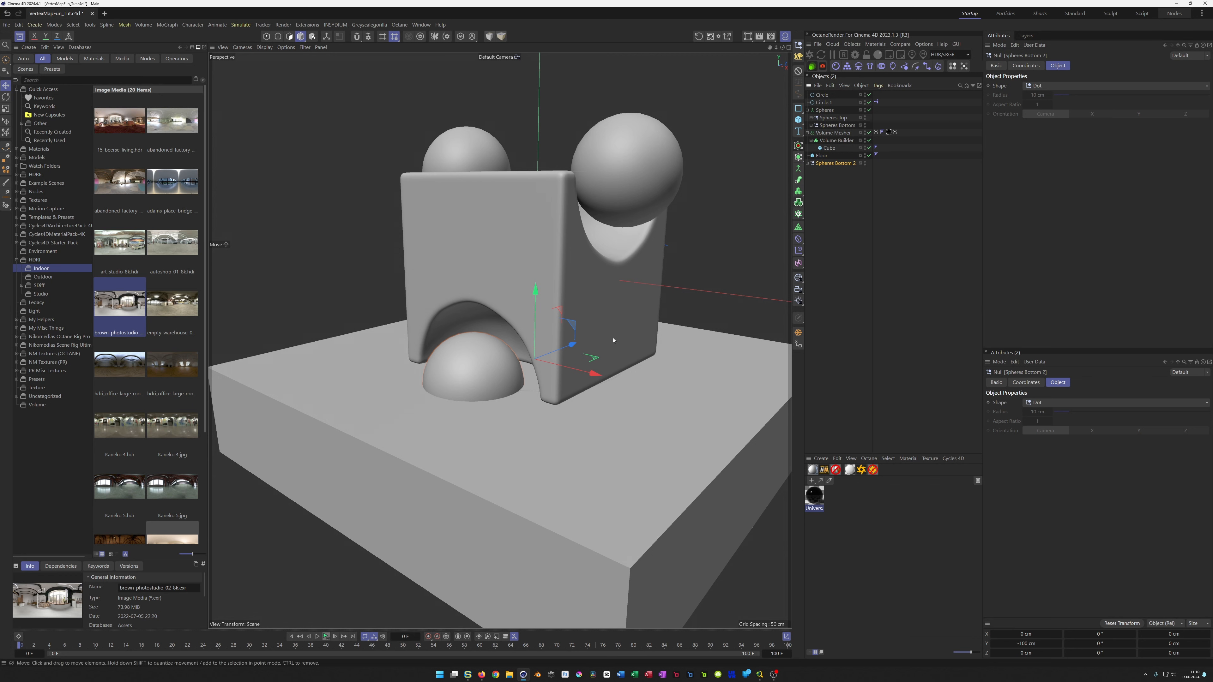
Rename the duplicated null Spheres Floor and nest it under a new Connect object
double_click(847, 163)
key("Right")
key("ctrl+shift+Left")
key("ctrl+shift+Left")
type("Floor")
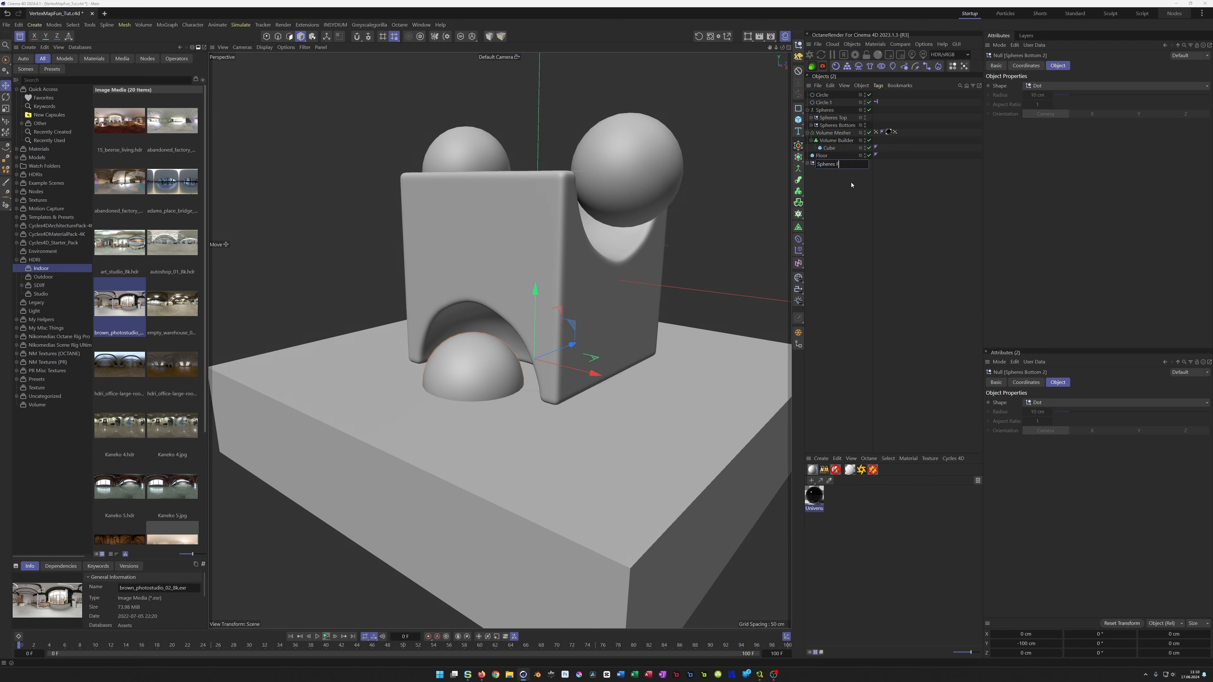
key("Return")
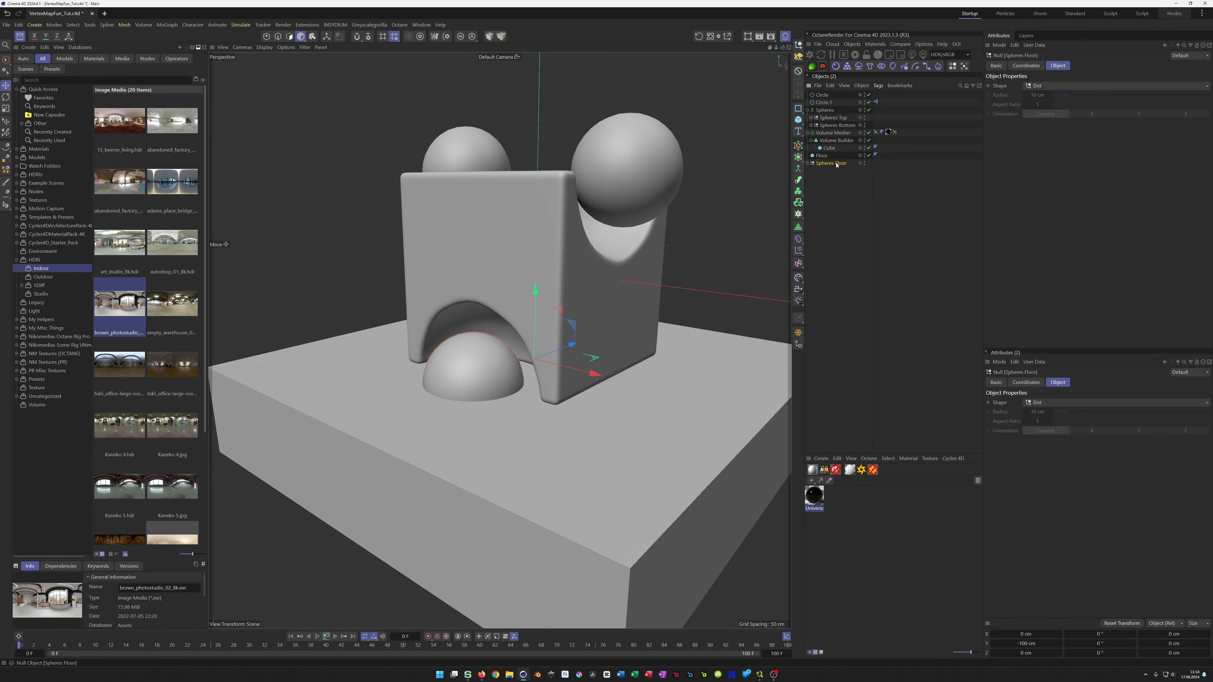
left_click(799, 173, "alt")
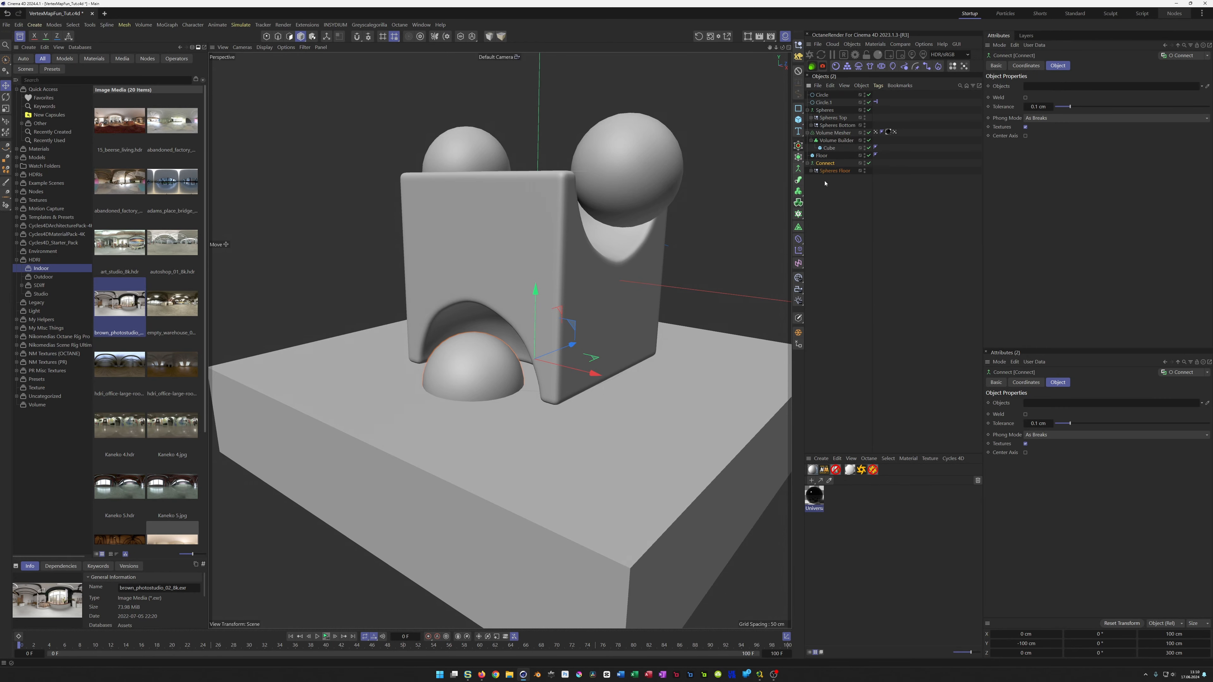
Nest Floor in a new Volume Builder and Volume Mesher, and add the Connect object to that Volume Builder
left_click(822, 157)
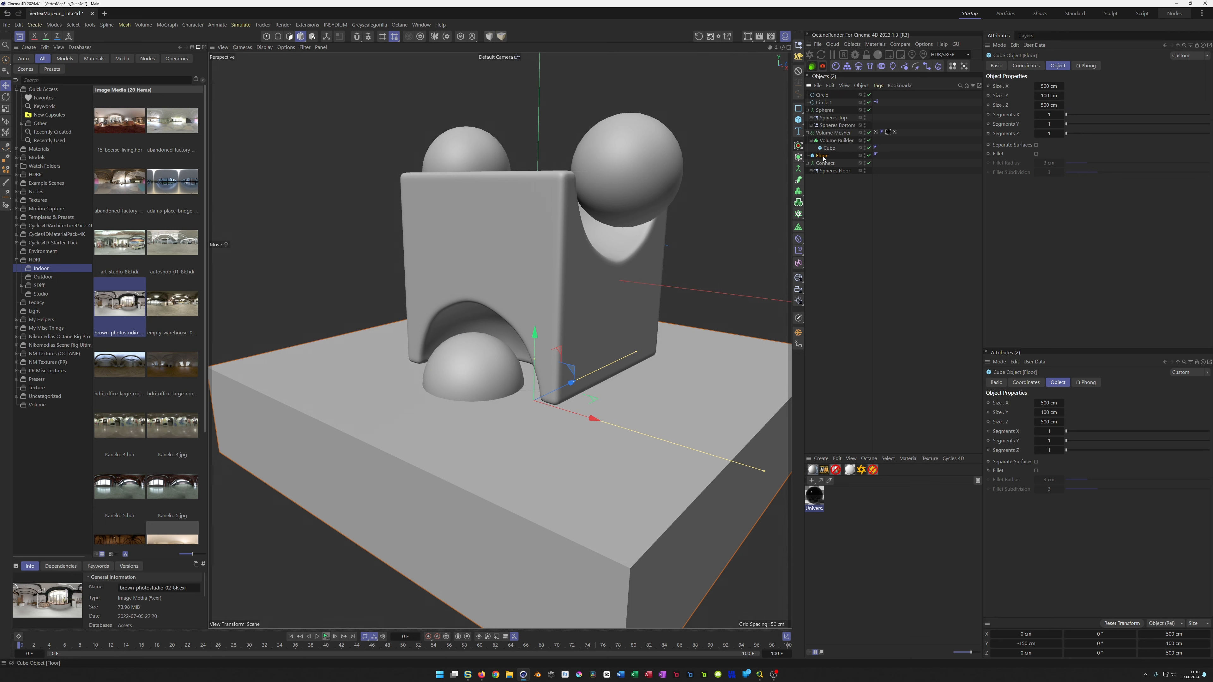
left_click(798, 202, "alt")
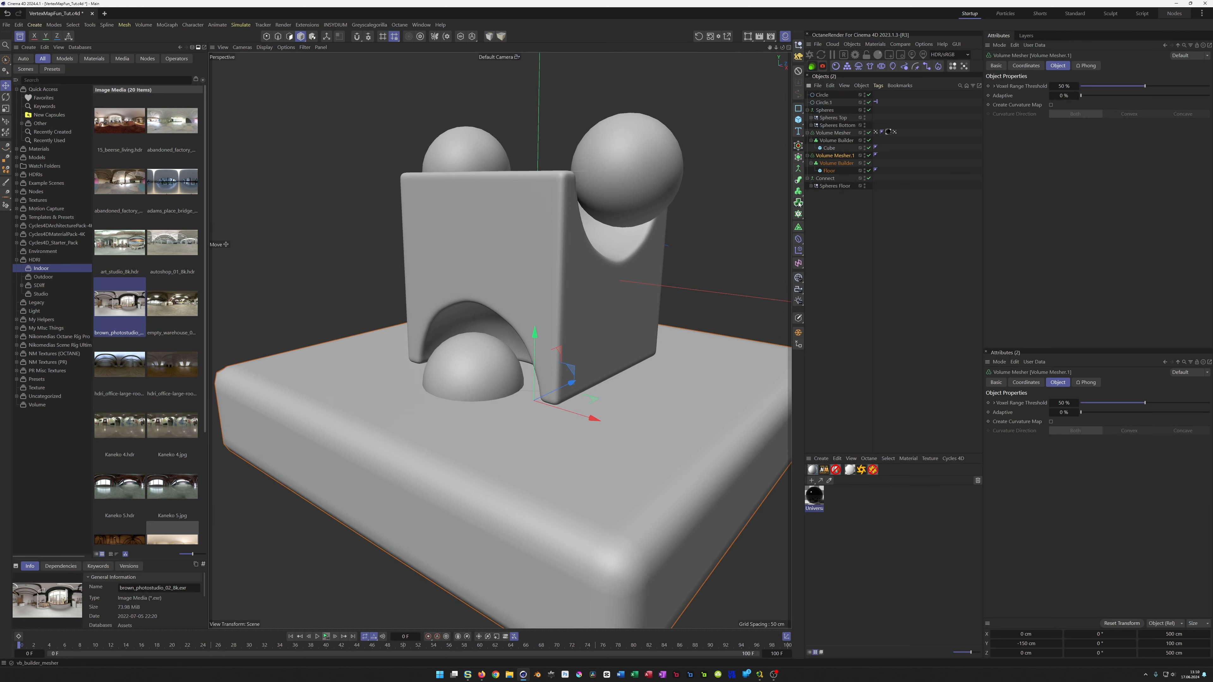
left_click_drag(834, 176, 830, 176)
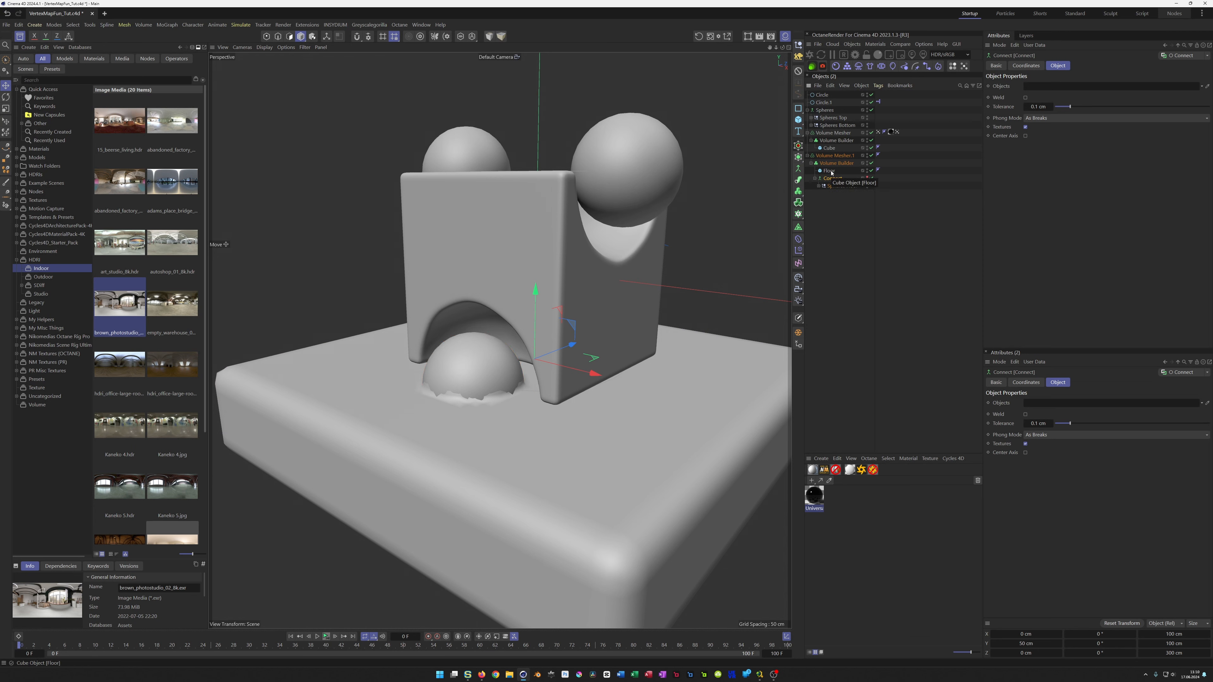
Set the voxel size of the floor's Volume Builder to 1.5 cm
left_click(836, 163)
double_click(1038, 95)
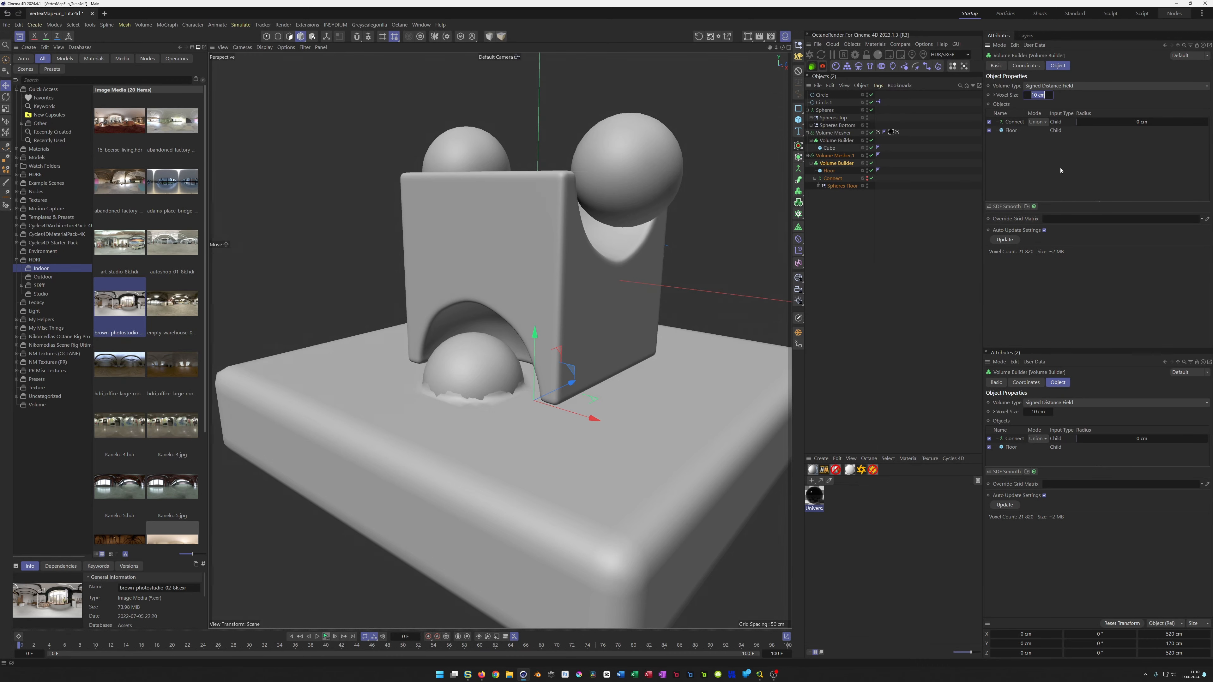
type("1.5")
key("Return")
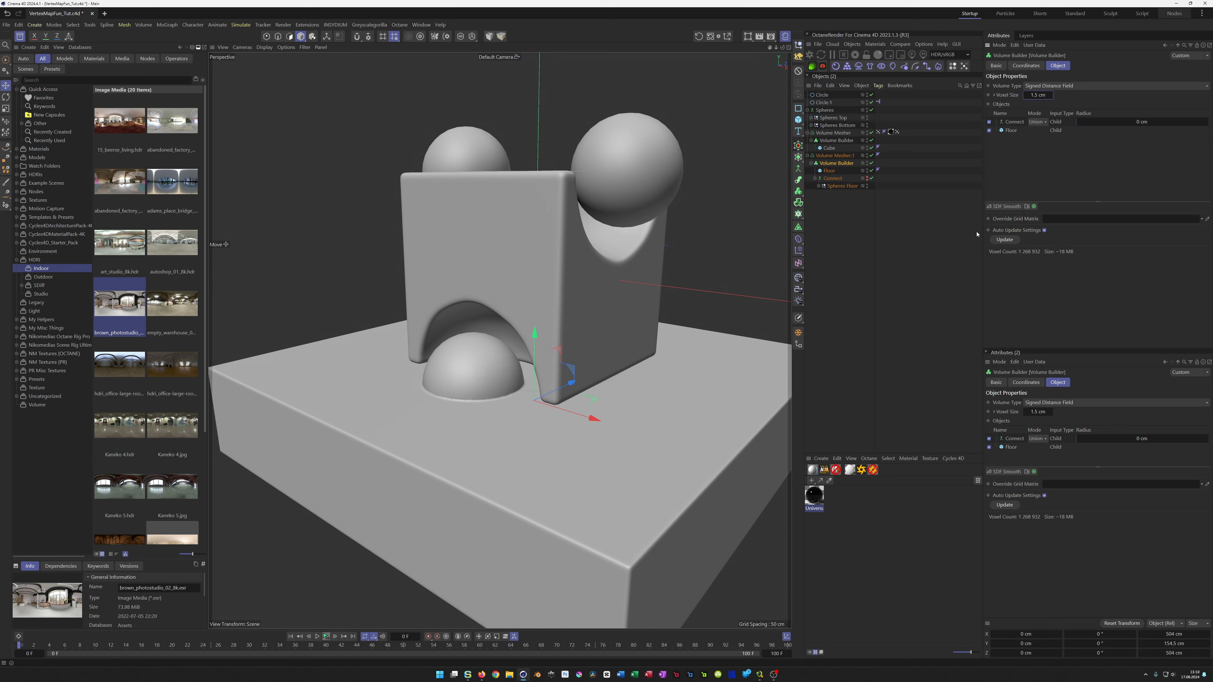
Put Connect into a new folder in the floor's Volume Builder and add an SDF Dilate and Erode filter with a 30 cm offset there
left_click(1014, 122)
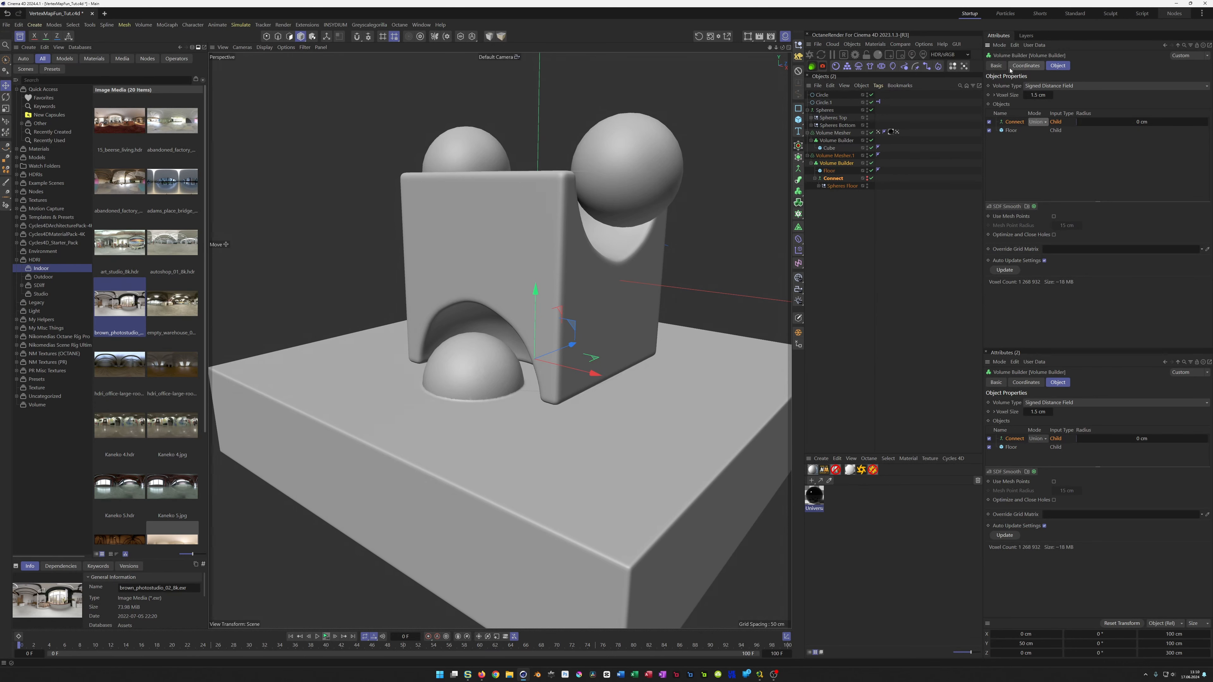
left_click(1027, 206)
left_click_drag(1011, 134, 1018, 125)
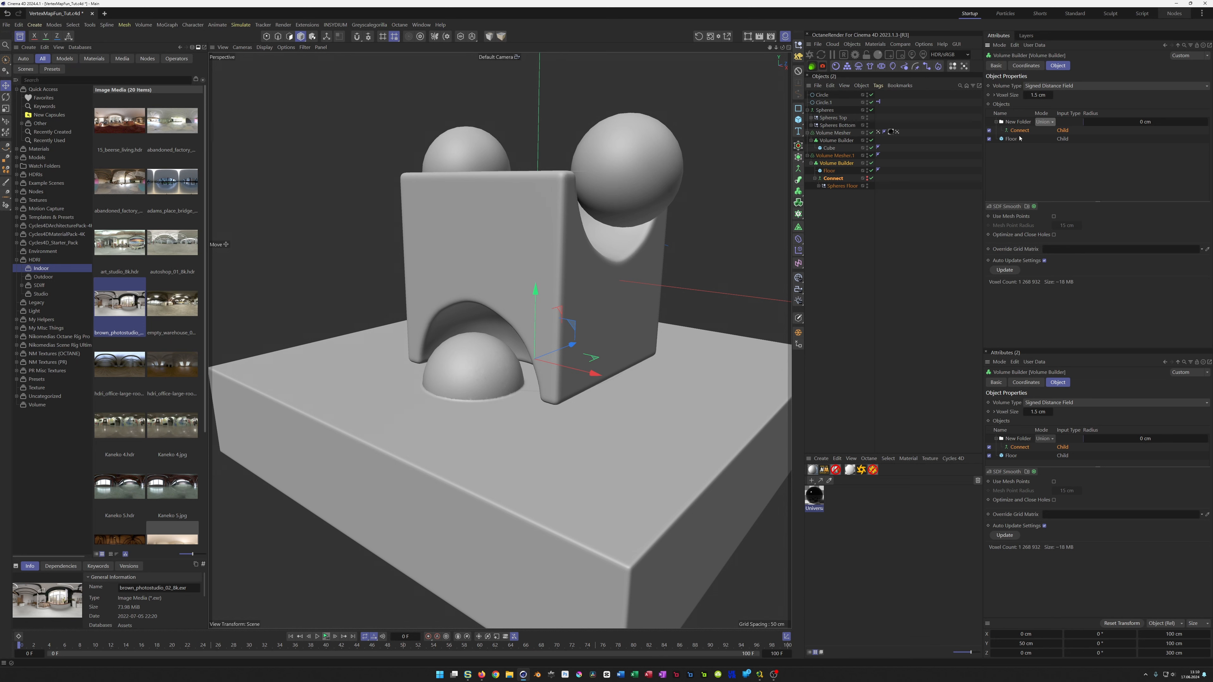
left_click(1005, 206)
left_click(1013, 219)
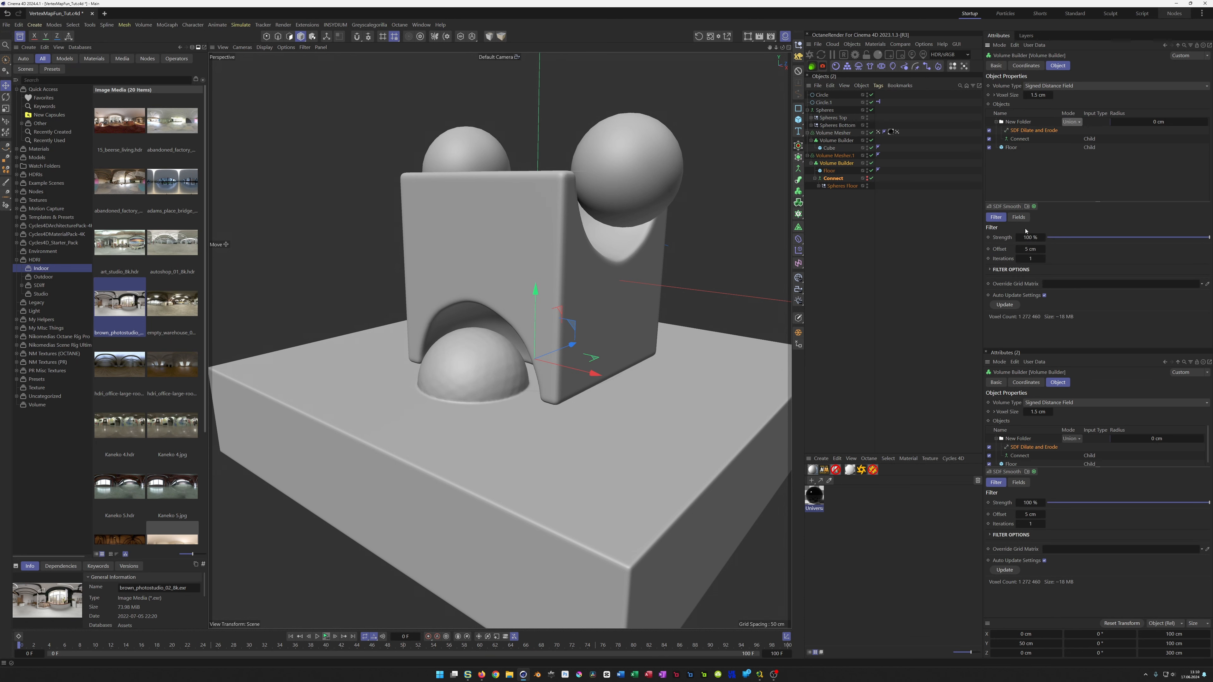
left_click(1028, 249)
type("30")
key("Return")
Set the new folder's mode to Subtract so the dilated spheres carve the floor
left_click(1073, 123)
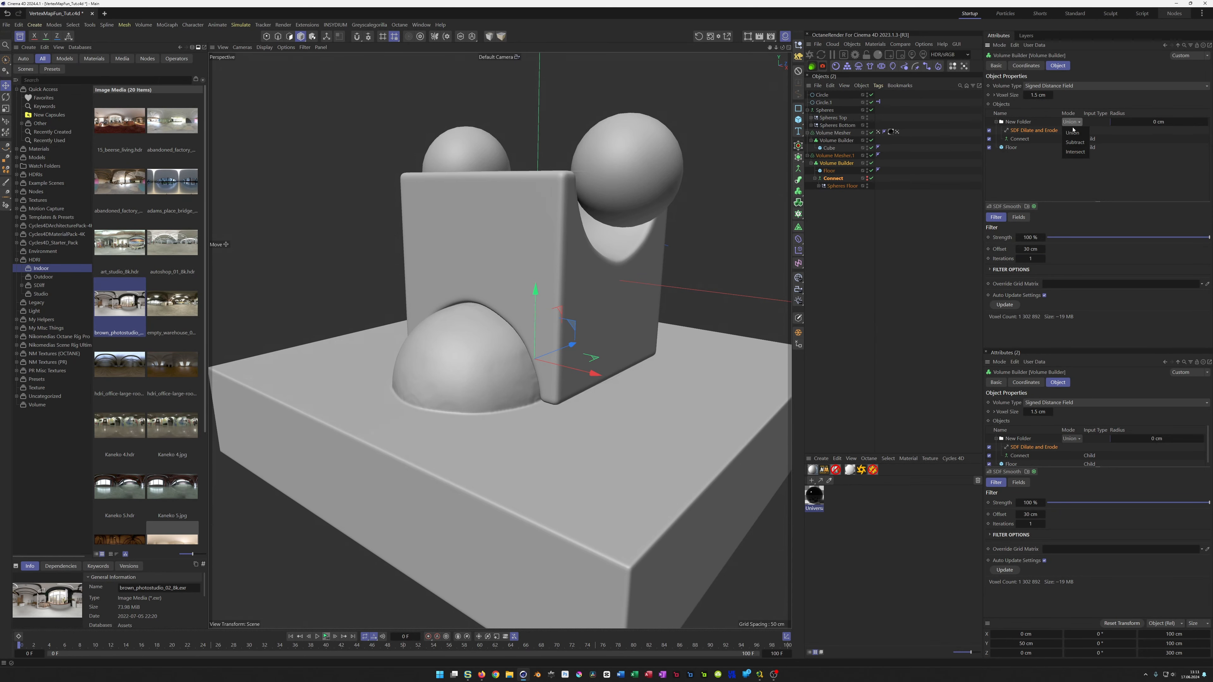
left_click(1077, 147)
left_click_drag(492, 401, 637, 396, "alt")
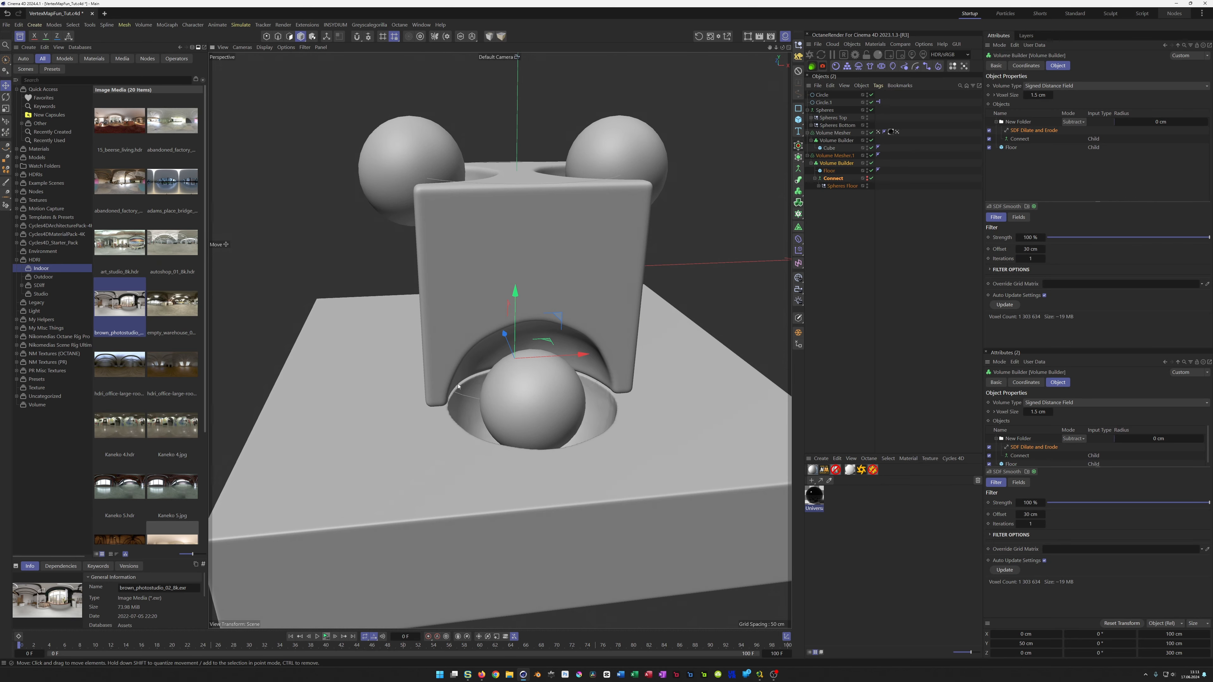
left_click_drag(593, 352, 542, 353, "alt")
Add an SDF Smooth filter above the folder in the floor's Volume Builder and set its voxel distance to 1
left_click(1018, 123)
left_click(1007, 207)
left_click(1041, 258)
type("1")
key("Return")
Examine the carved floor recess around the lower sphere and the cube from several angles
left_click_drag(572, 391, 632, 390, "alt")
left_click_drag(508, 403, 406, 424, "alt")
middle_click_drag(638, 367, 590, 368, "alt")
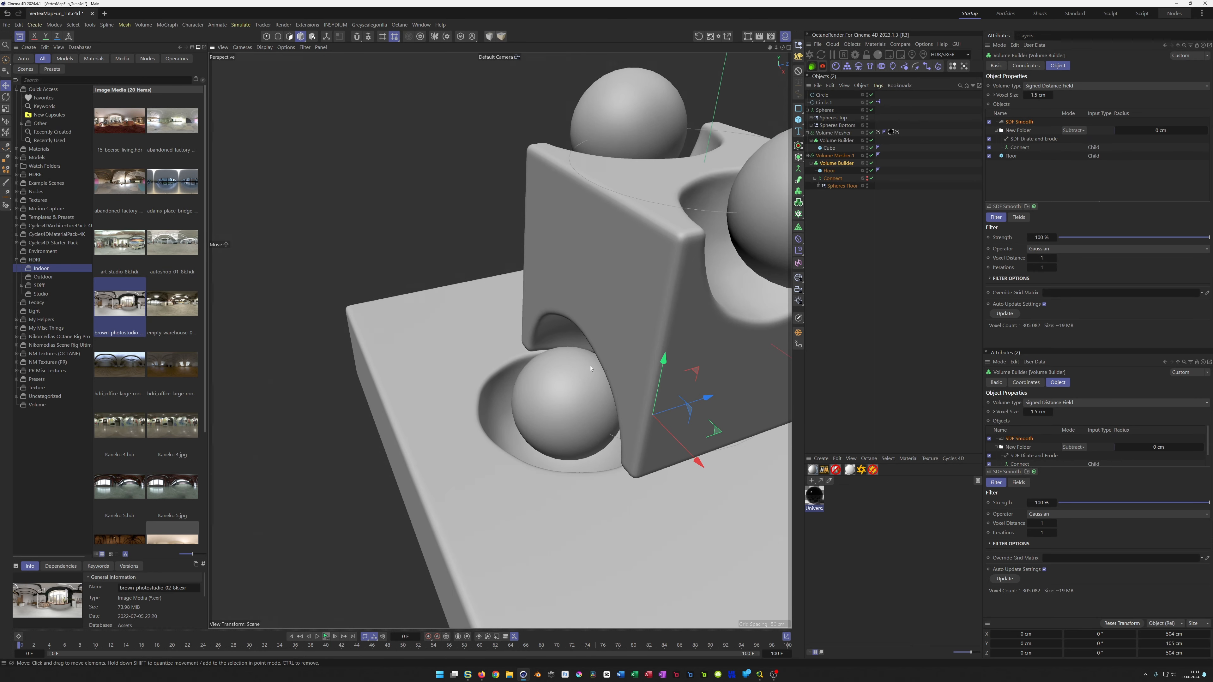
right_click_drag(591, 368, 558, 398, "alt")
left_click_drag(558, 397, 590, 388, "alt")
middle_click_drag(590, 388, 523, 401, "alt")
left_click_drag(523, 401, 513, 411, "alt")
right_click_drag(513, 412, 604, 377, "alt")
middle_click_drag(604, 378, 558, 371, "alt")
left_click_drag(558, 371, 559, 358, "alt")
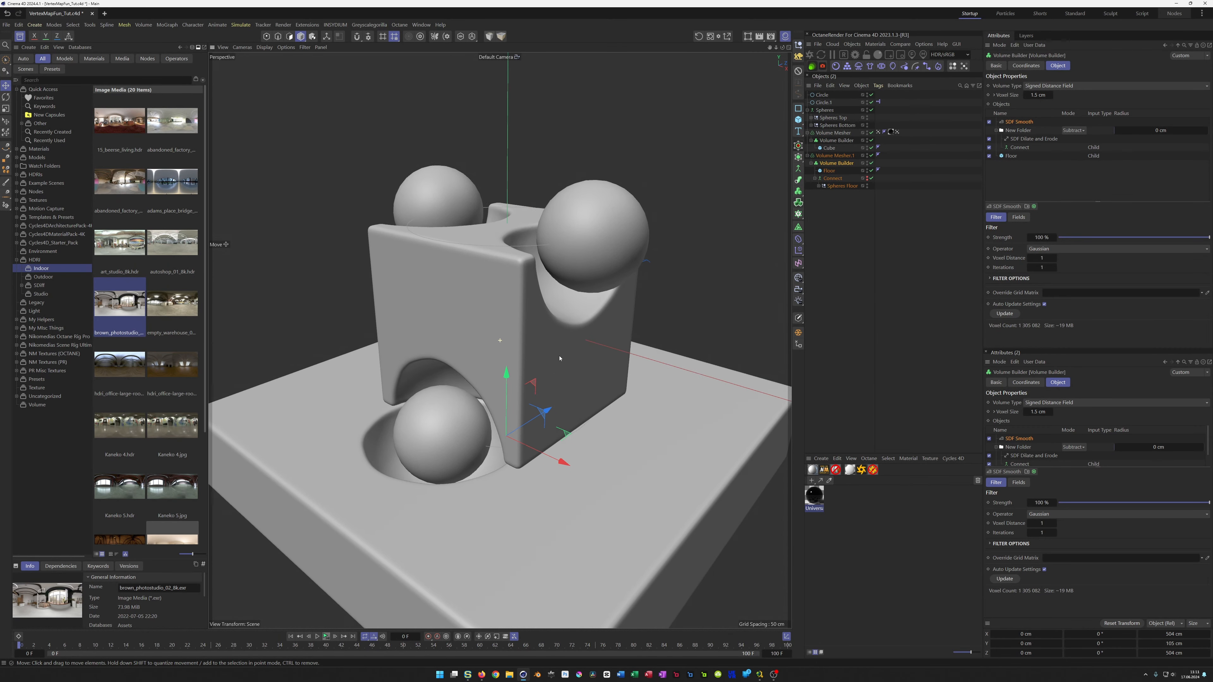
middle_click_drag(560, 358, 570, 327, "alt")
Duplicate the Universal material and rename the copy Floor
left_click_drag(814, 496, 855, 511, "ctrl")
double_click(836, 510)
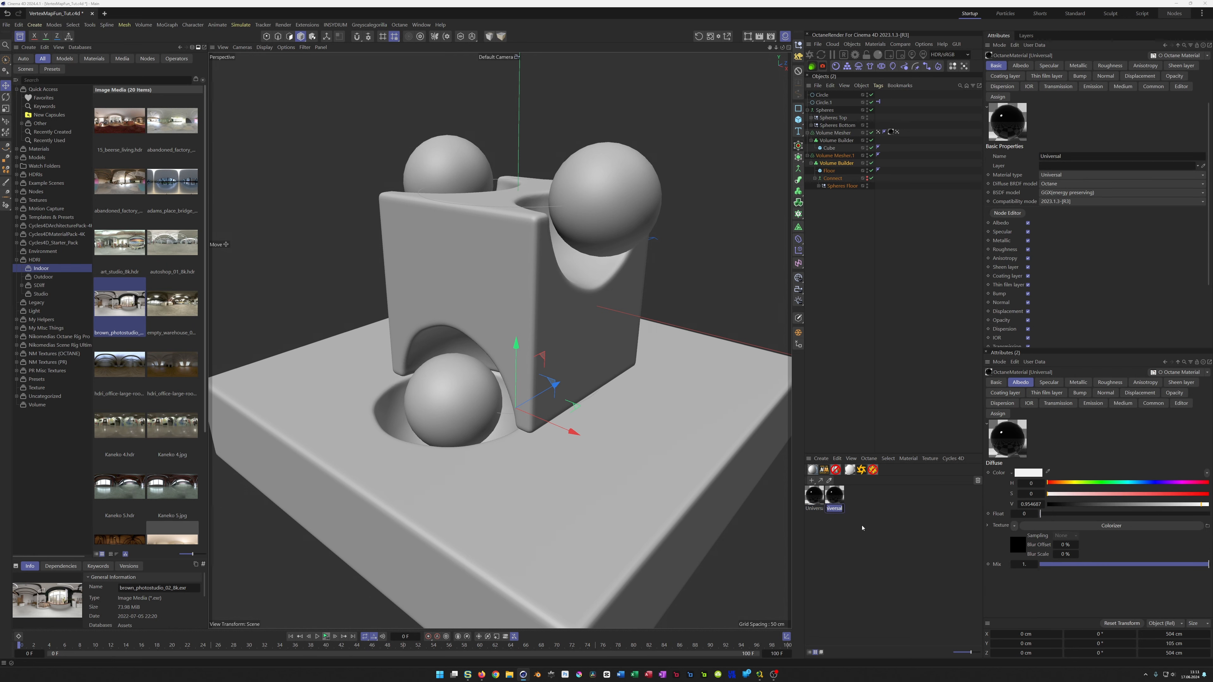
type("Floor")
key("Return")
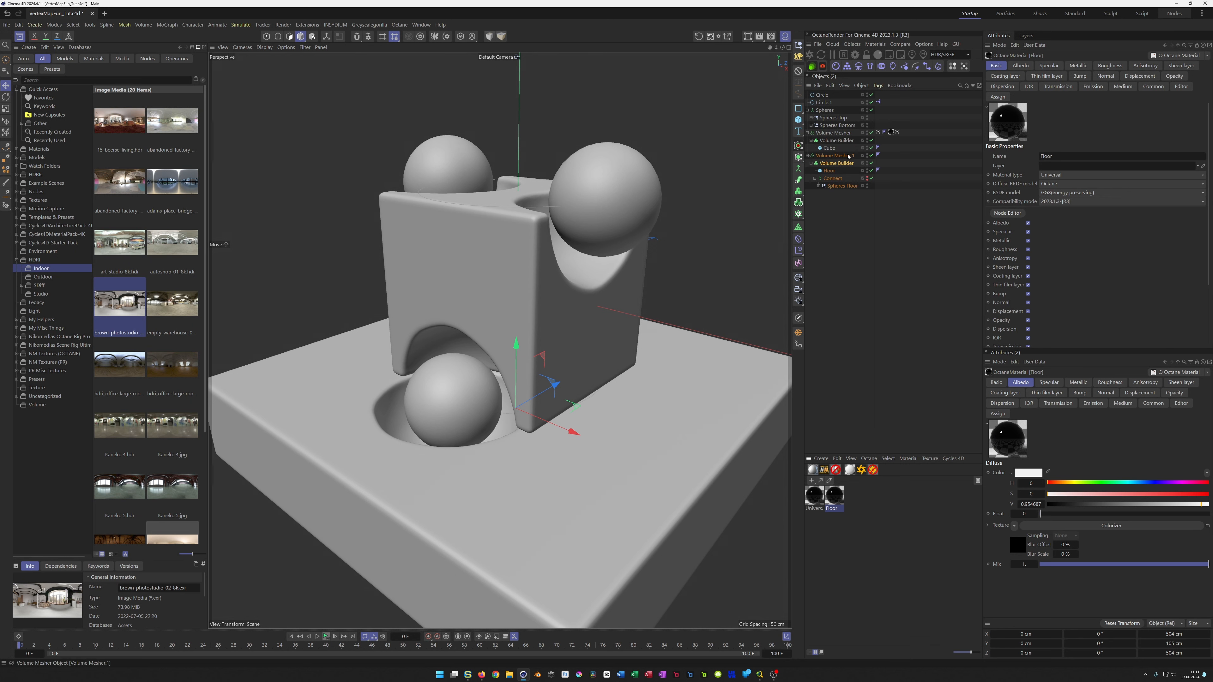
Copy the gradient from the Colorizer node of the Universal material and close its node network
left_click(812, 497)
left_click(1007, 212)
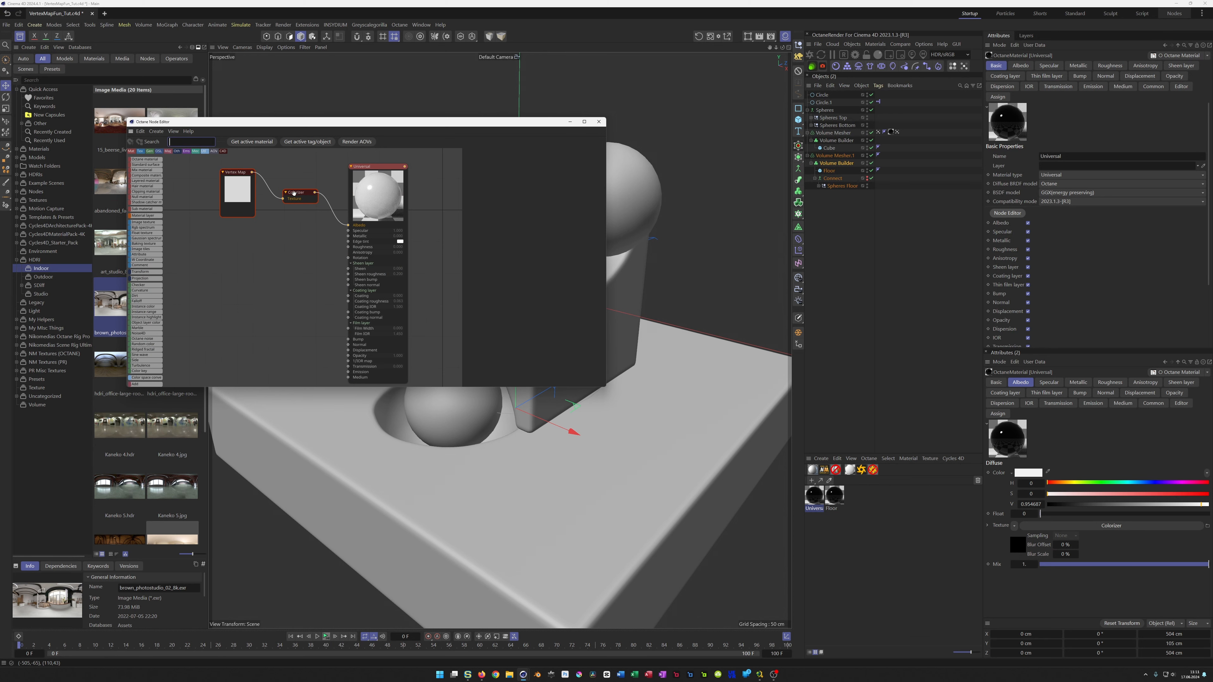
left_click(294, 193)
right_click(480, 271)
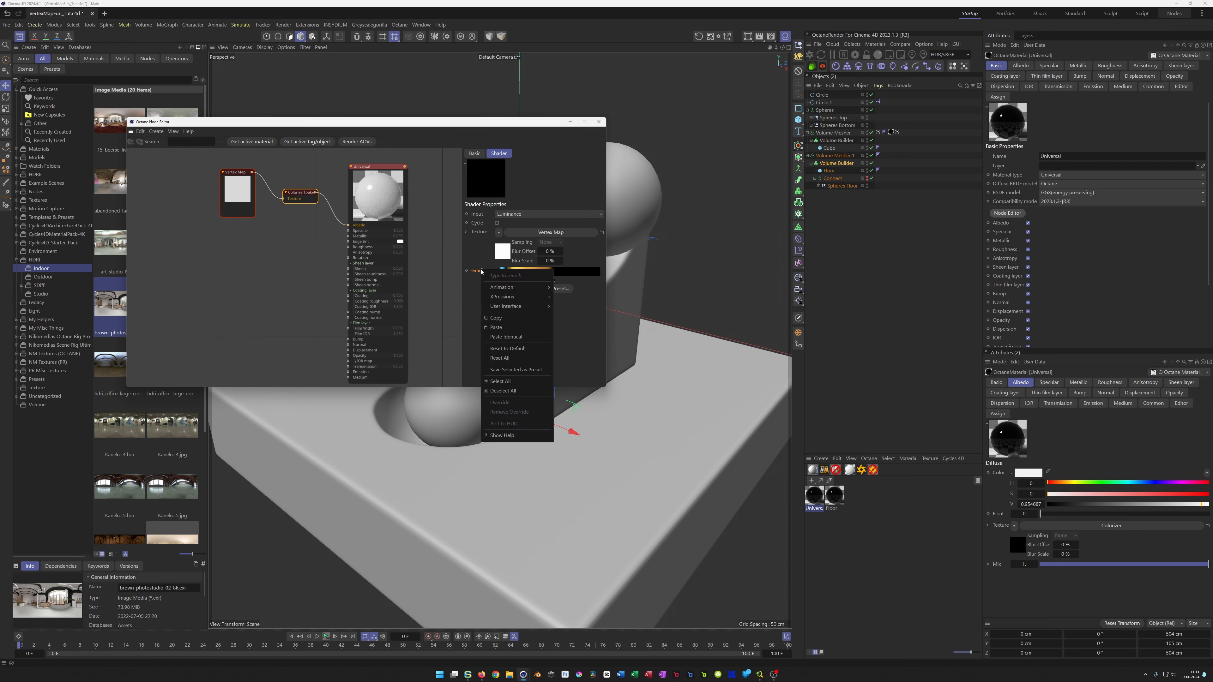
left_click(501, 319)
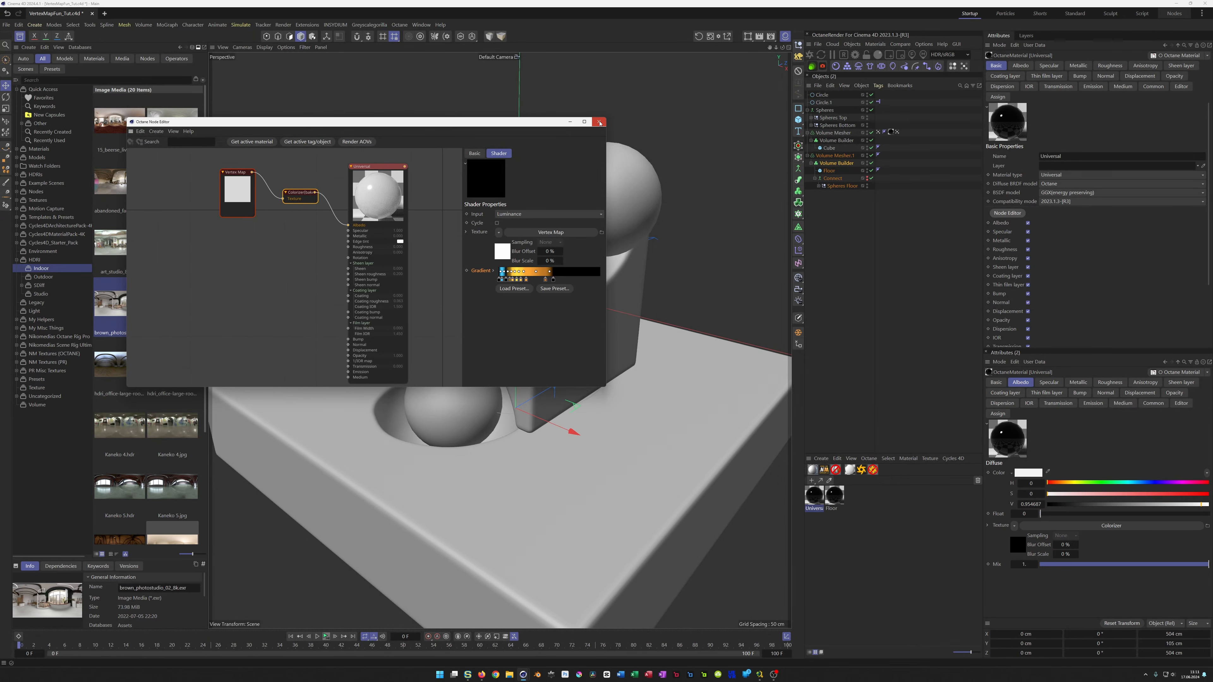
left_click(600, 123)
Open the Floor material's node network and show the settings of its Colorizer node
left_click(835, 498)
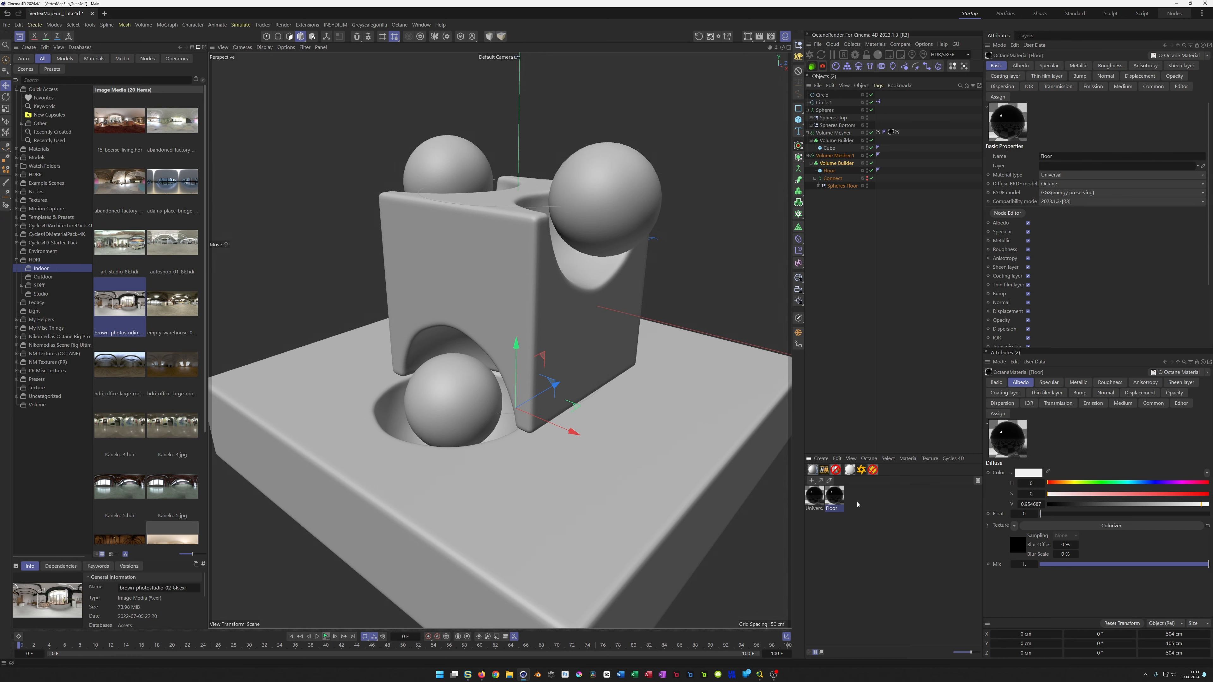
left_click(1007, 213)
left_click(296, 194)
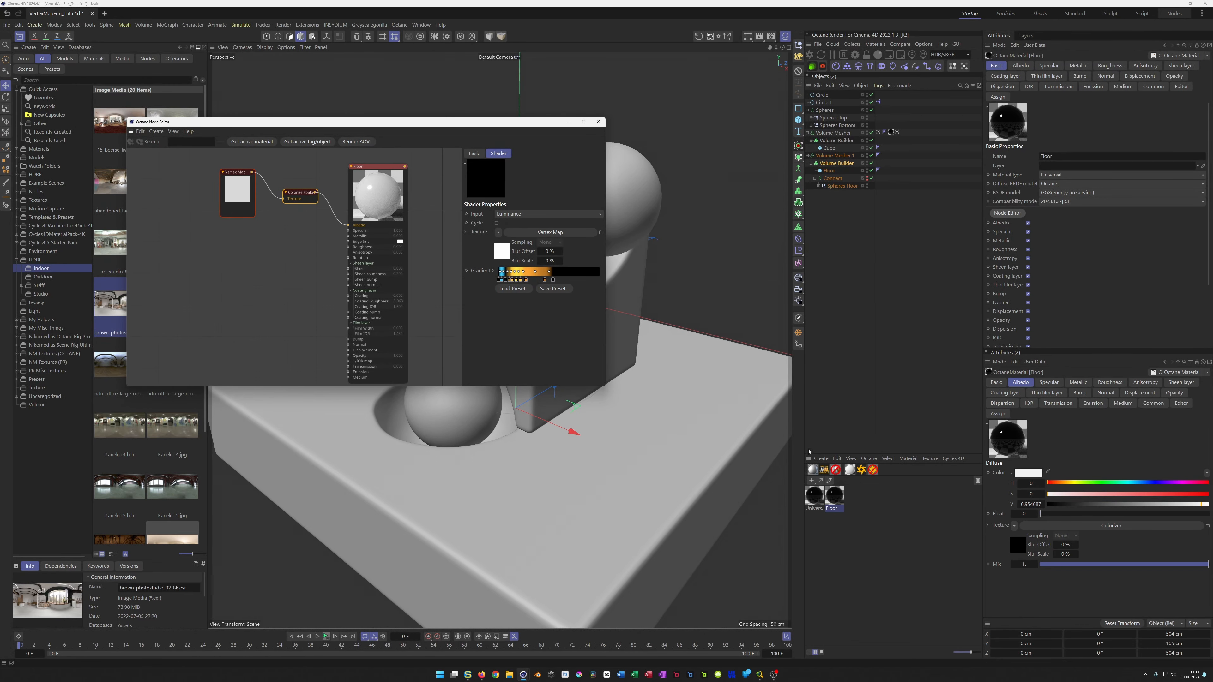
Add a vertex map tag to the floor's Volume Mesher and use the Connect object as its field
left_click(836, 156)
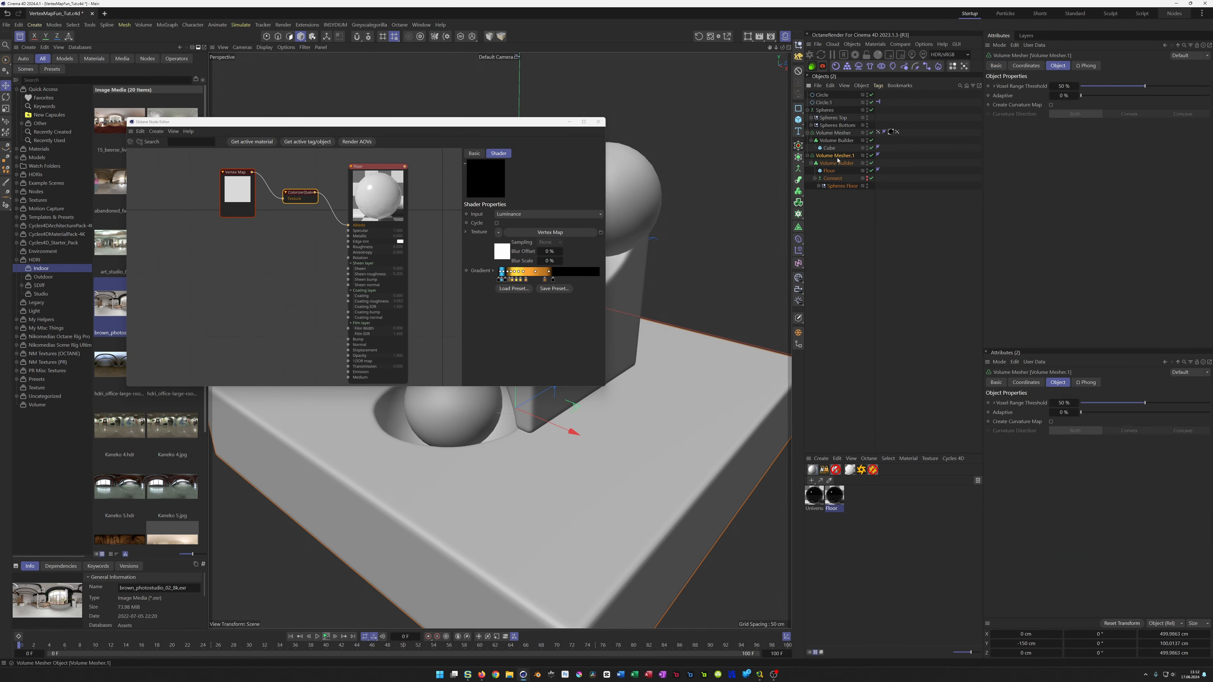
left_click(878, 156)
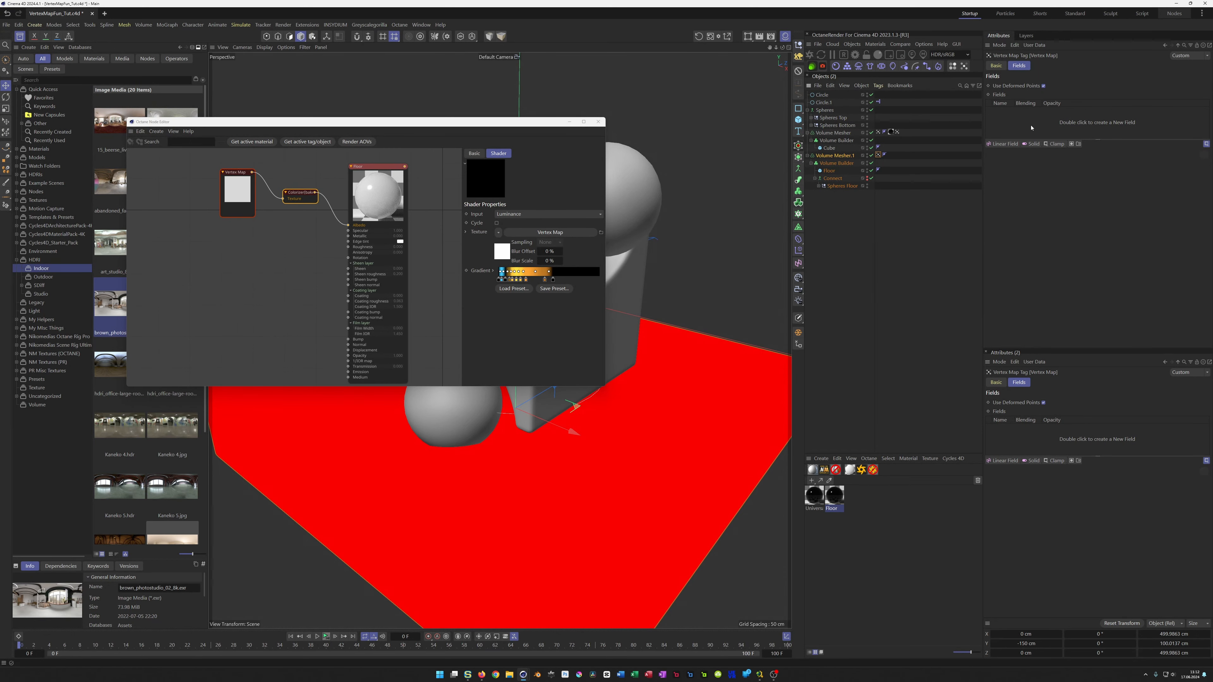
left_click_drag(842, 186, 1010, 123)
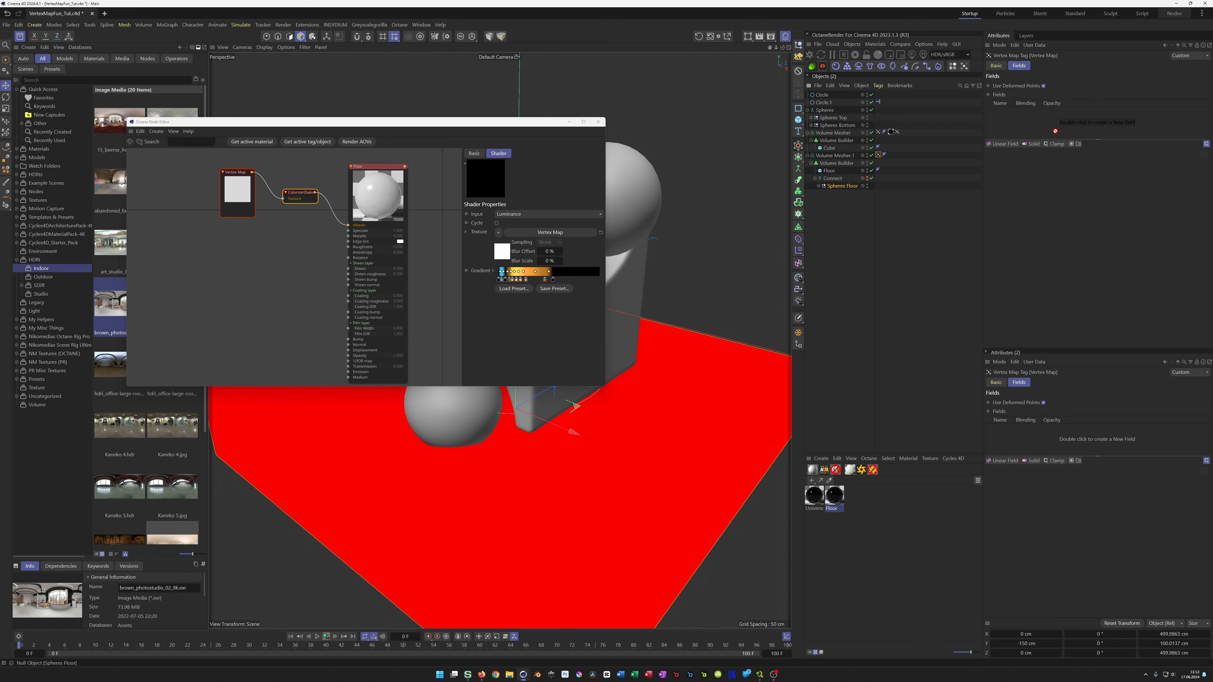
left_click_drag(1059, 123, 1049, 122)
left_click_drag(833, 180, 1010, 120)
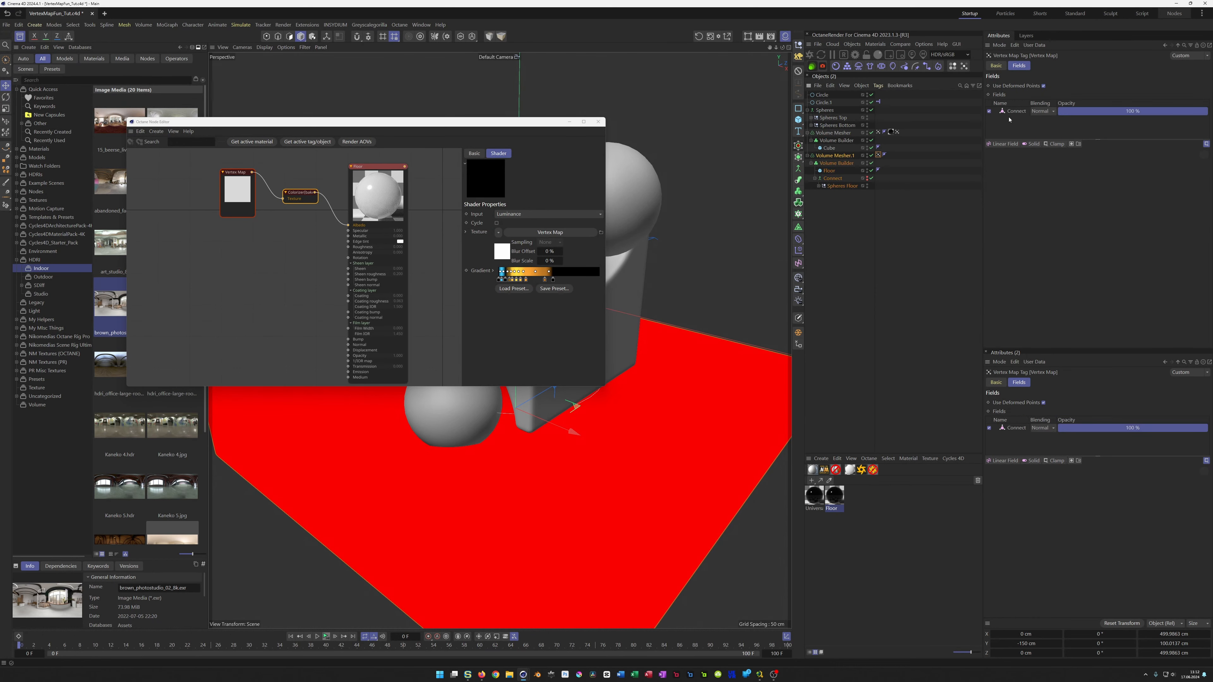
Set the Connect field layer of the floor's vertex map to Surface mode with a radius of 80 cm
left_click(1011, 114)
left_click(1099, 196)
double_click(1058, 209)
type("80")
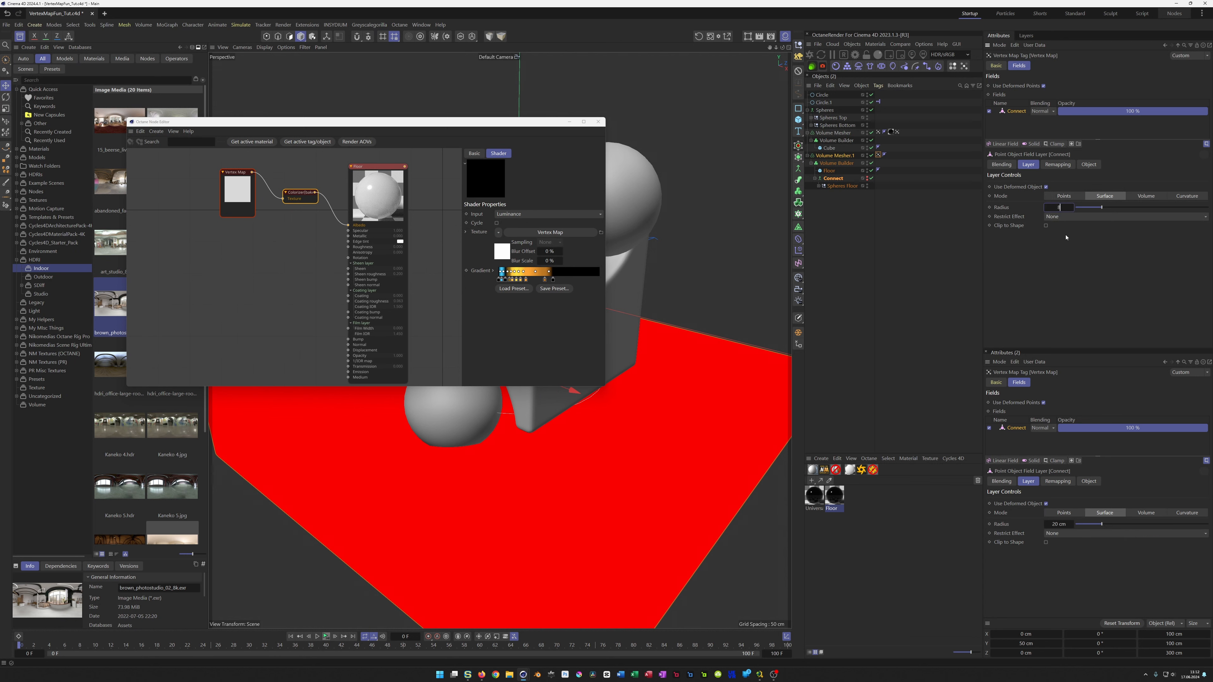
key("Return")
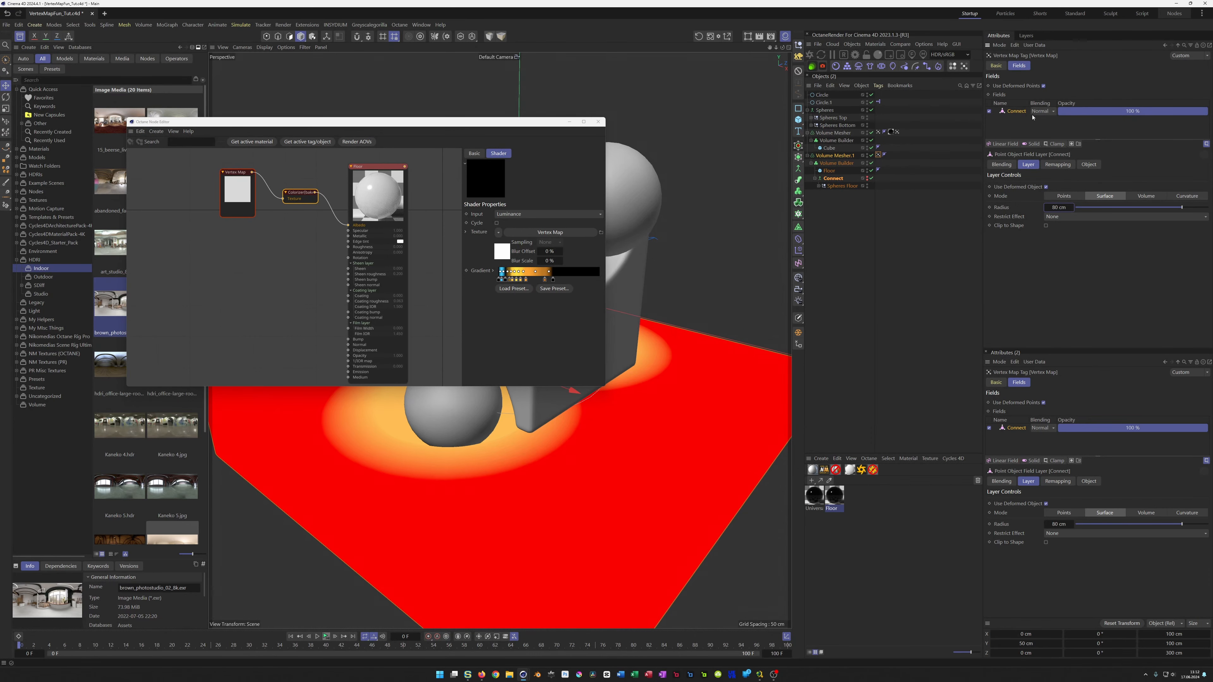
Set the Connect field's remapping contour mode to Quantize with 5 steps
left_click(1050, 167)
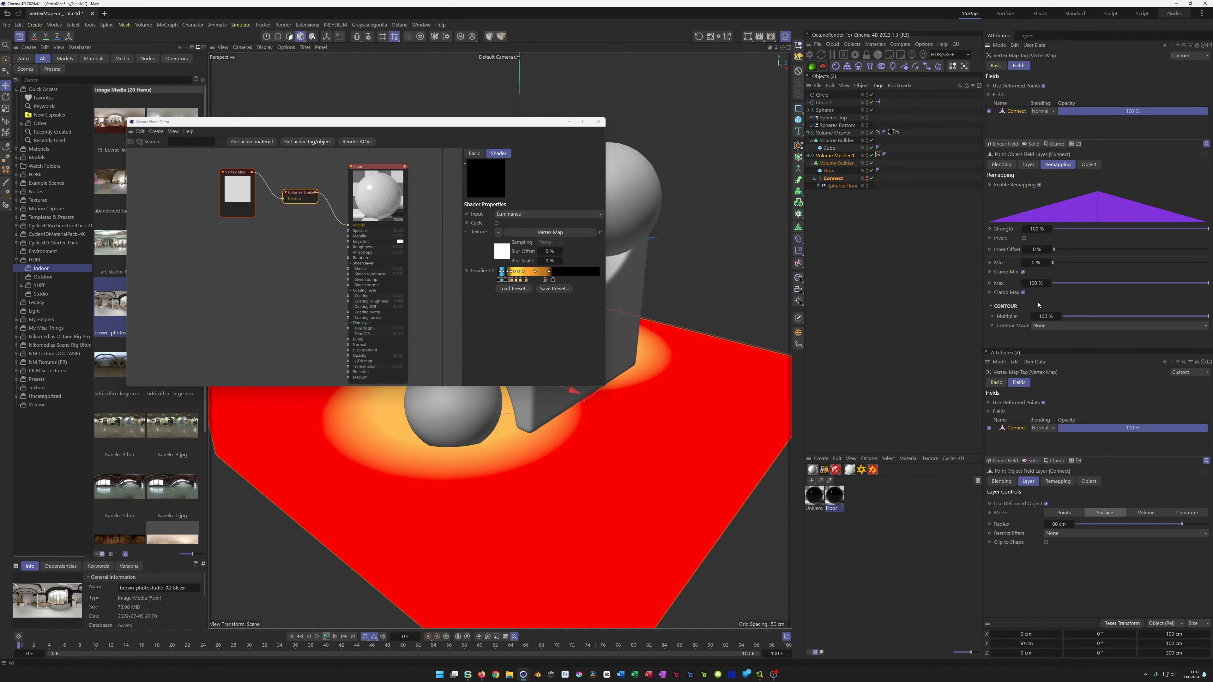
left_click(1034, 327)
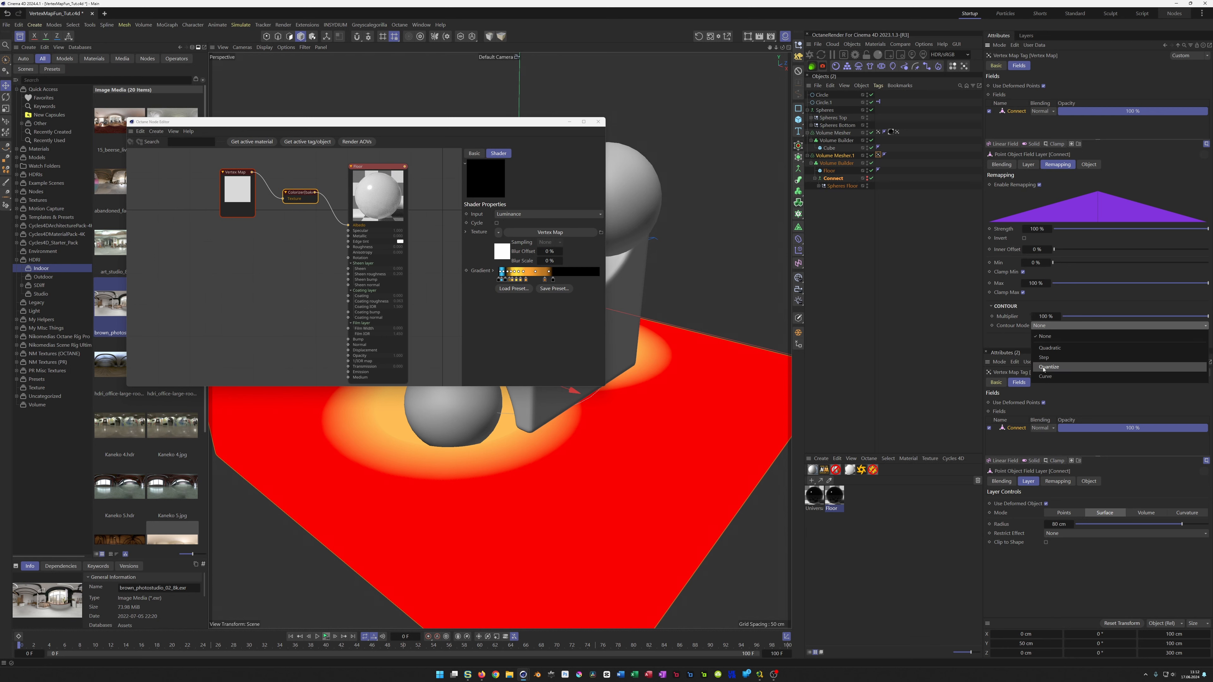
left_click(1046, 336)
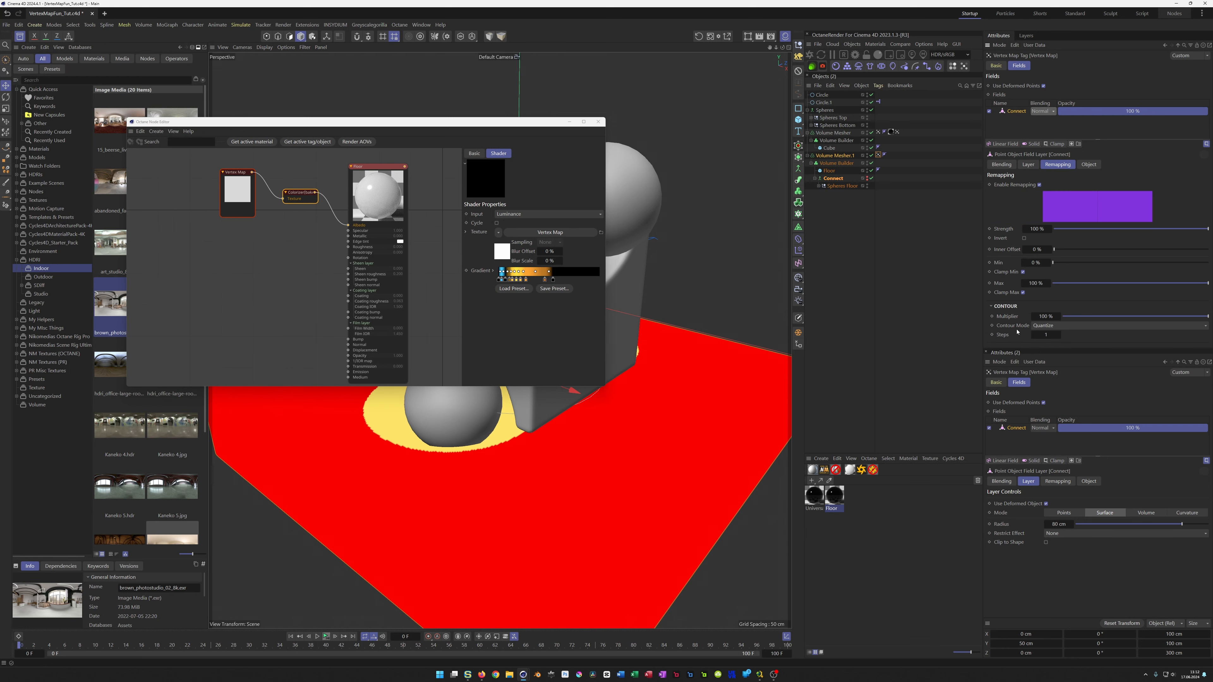
left_click(1059, 335)
left_click(1059, 335)
left_click(1059, 335)
left_click(1060, 335)
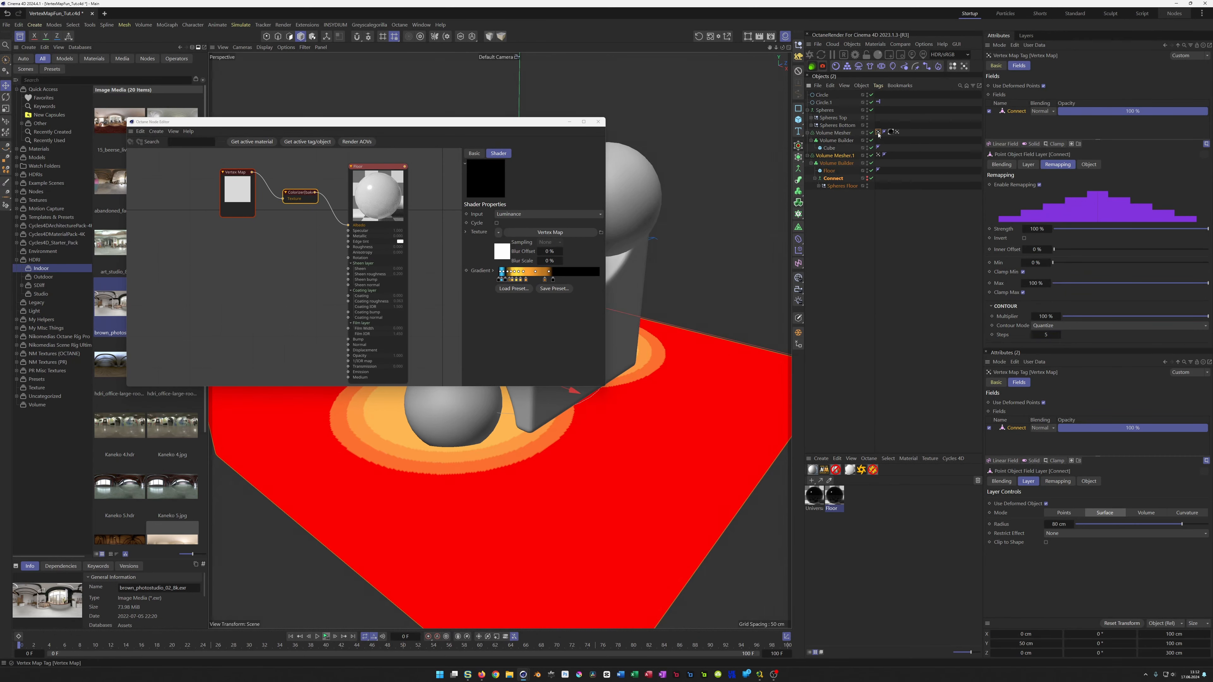
Check the remapping of the Spheres field in the cube's vertex map and return to the floor's vertex map
left_click(878, 133)
left_click(1019, 112)
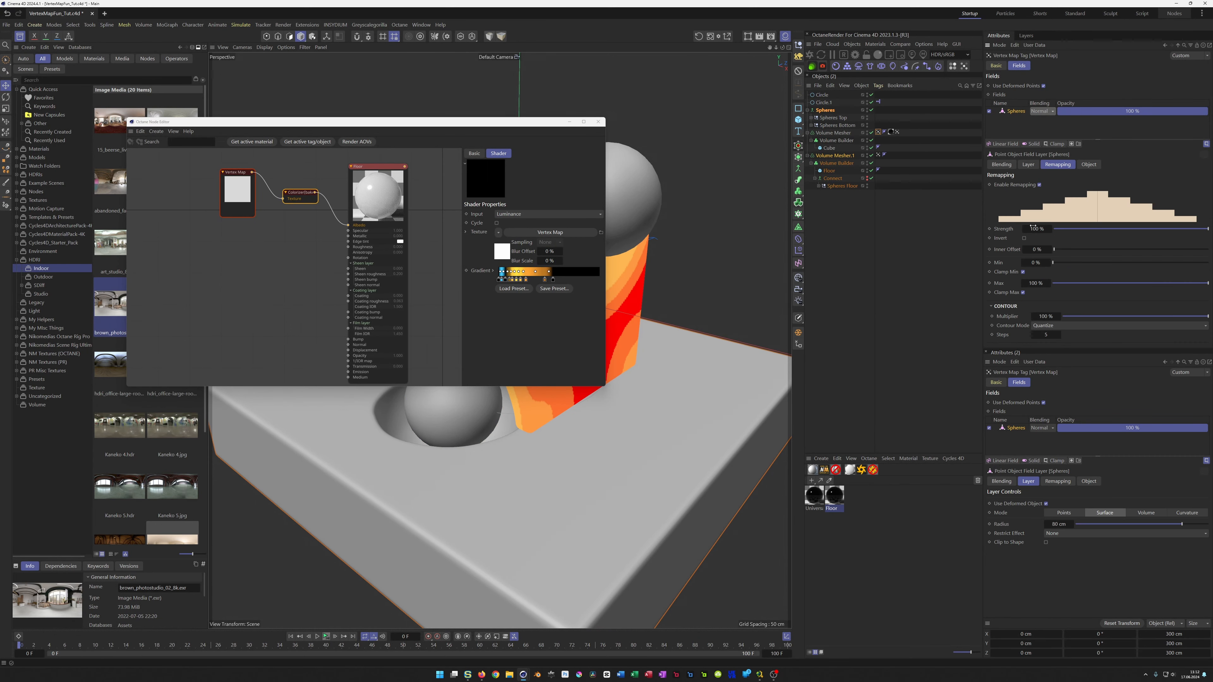
left_click(878, 155)
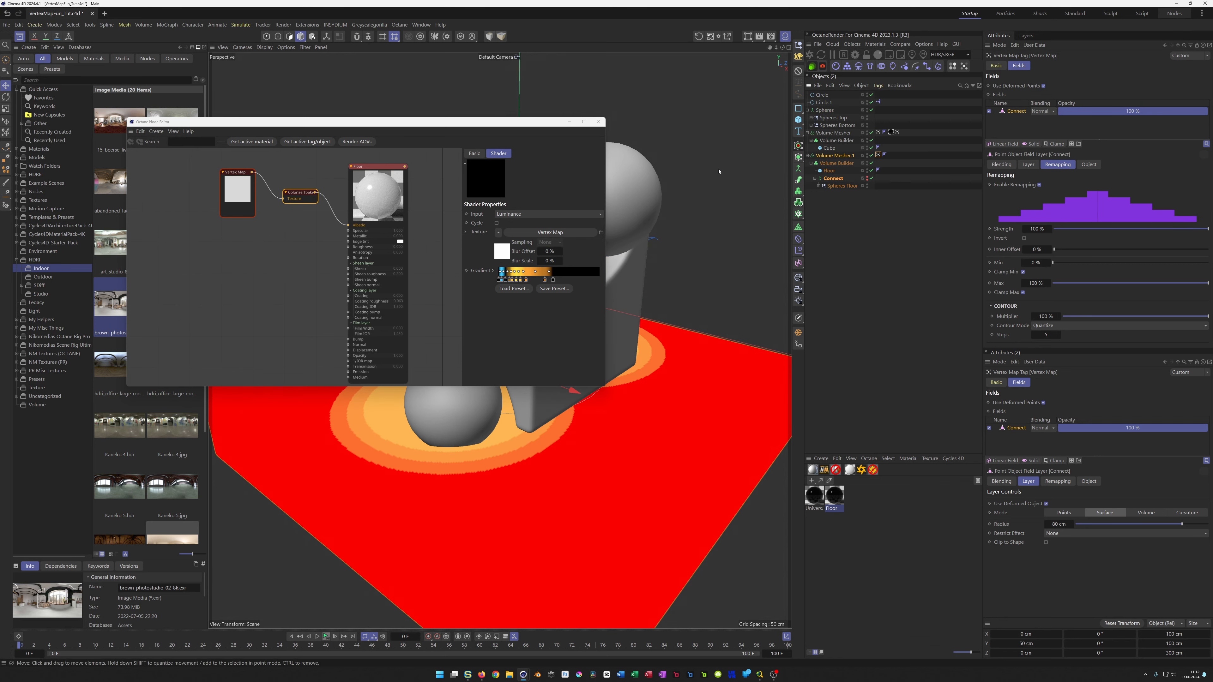
Apply the Floor material to the floor's Volume Mesher and start the Octane live render in a window clear of the object list
left_click_drag(500, 125, 446, 94)
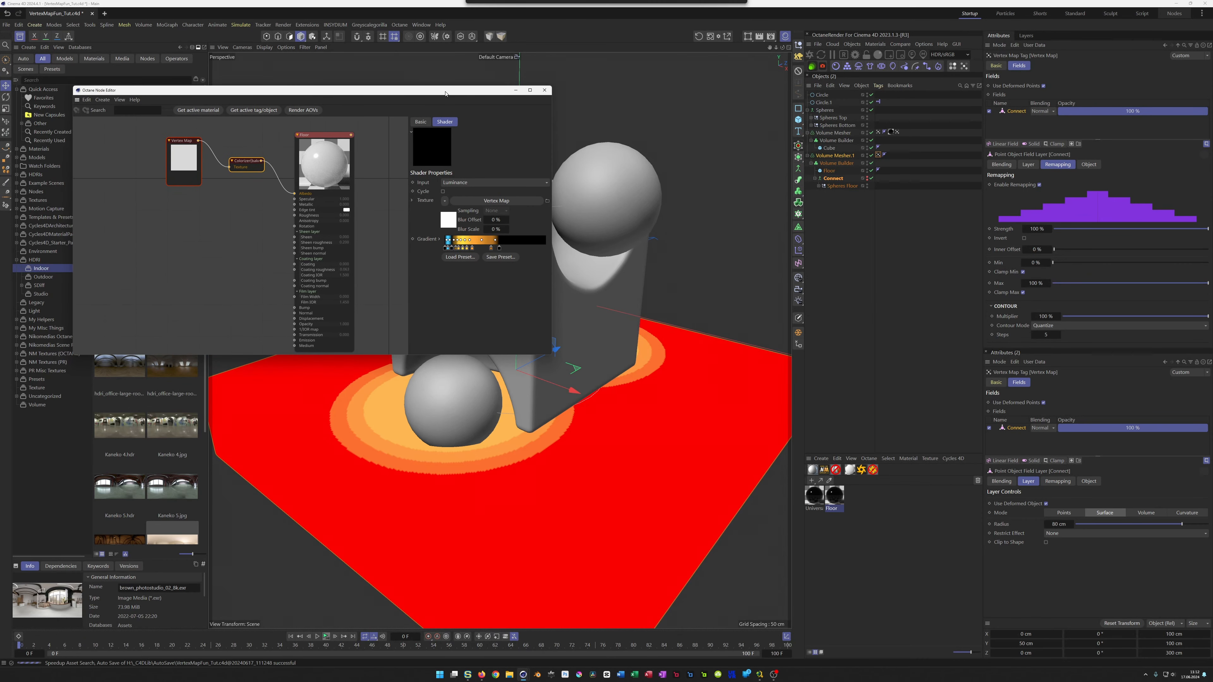
left_click_drag(835, 501, 841, 158)
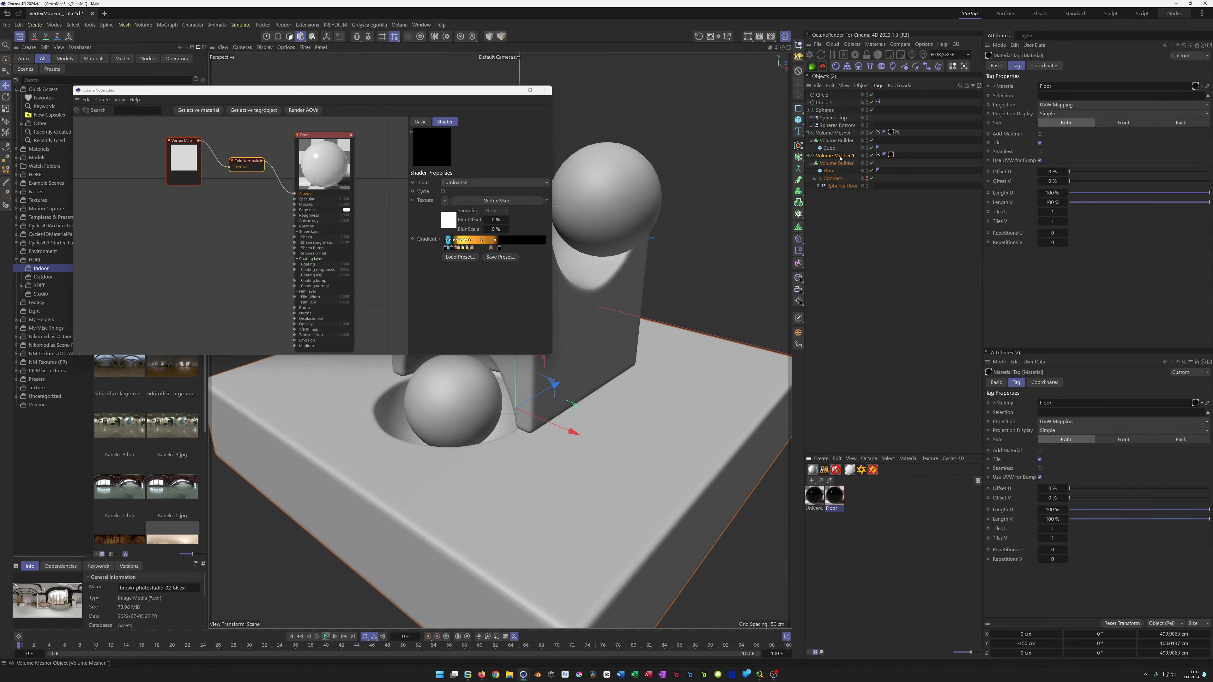
left_click(810, 58)
left_click_drag(314, 122, 1114, 369)
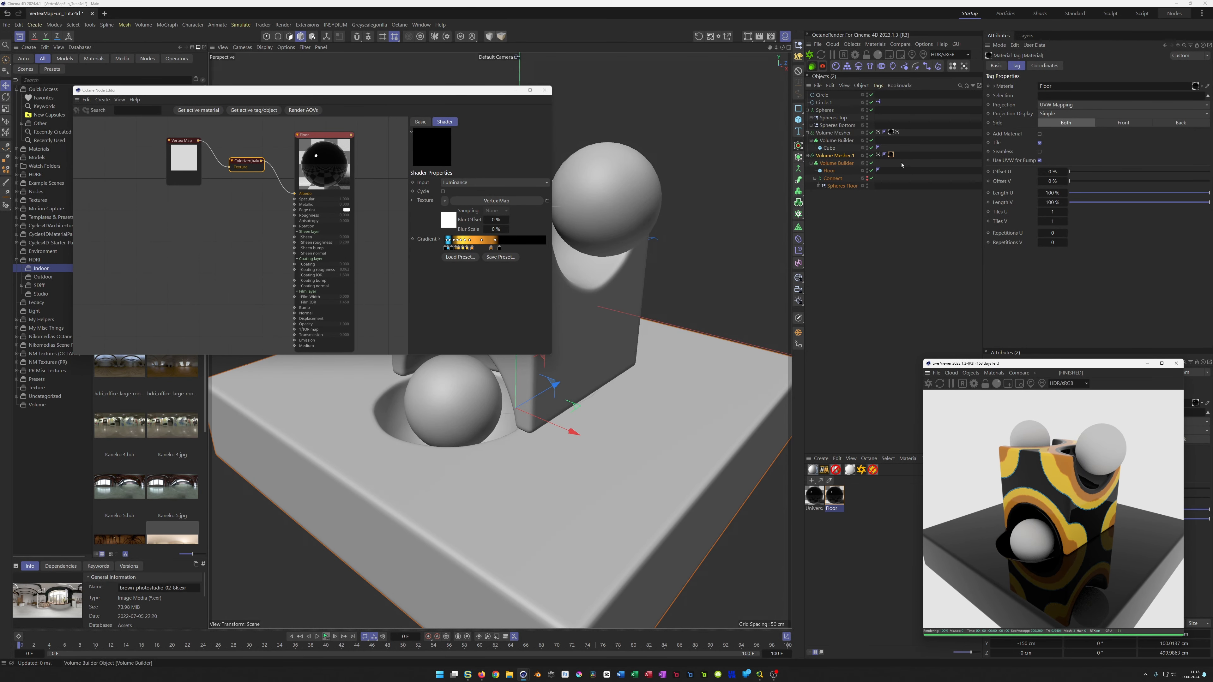
Rename the floor's vertex map tag Vertex Map Floor and assign it to the Floor material's Vertex Map node
left_click(878, 155)
left_click(996, 66)
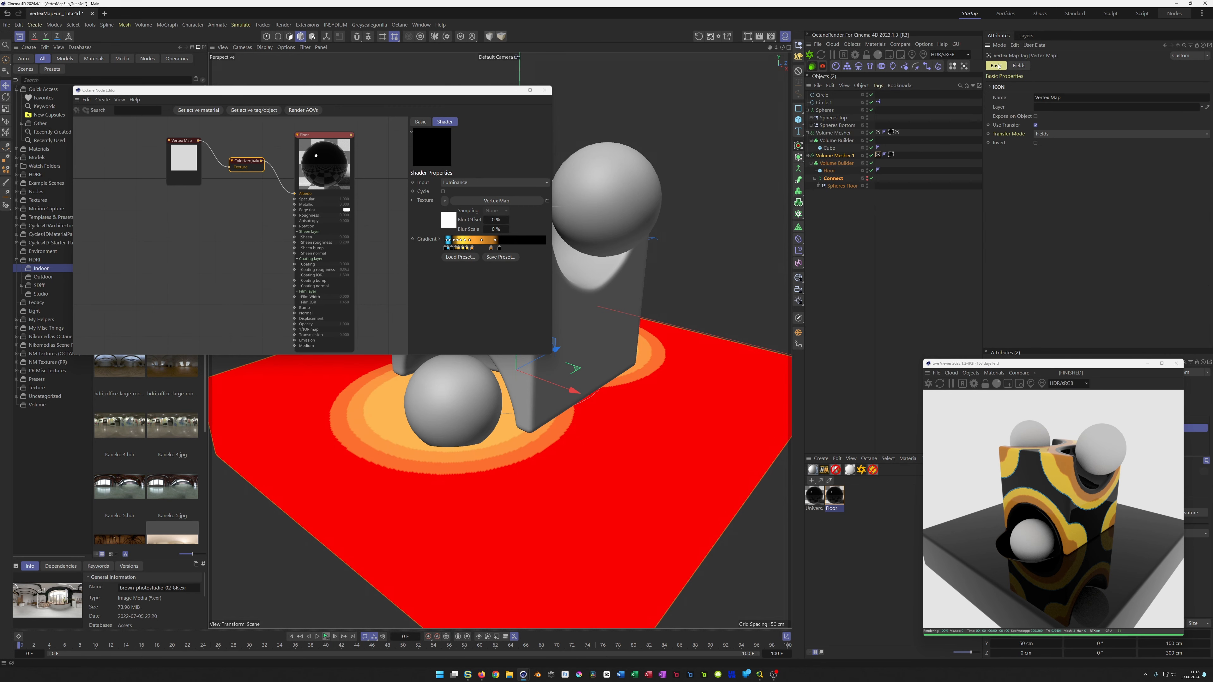
left_click(1075, 100)
type("Floor")
key("Return")
left_click(184, 160)
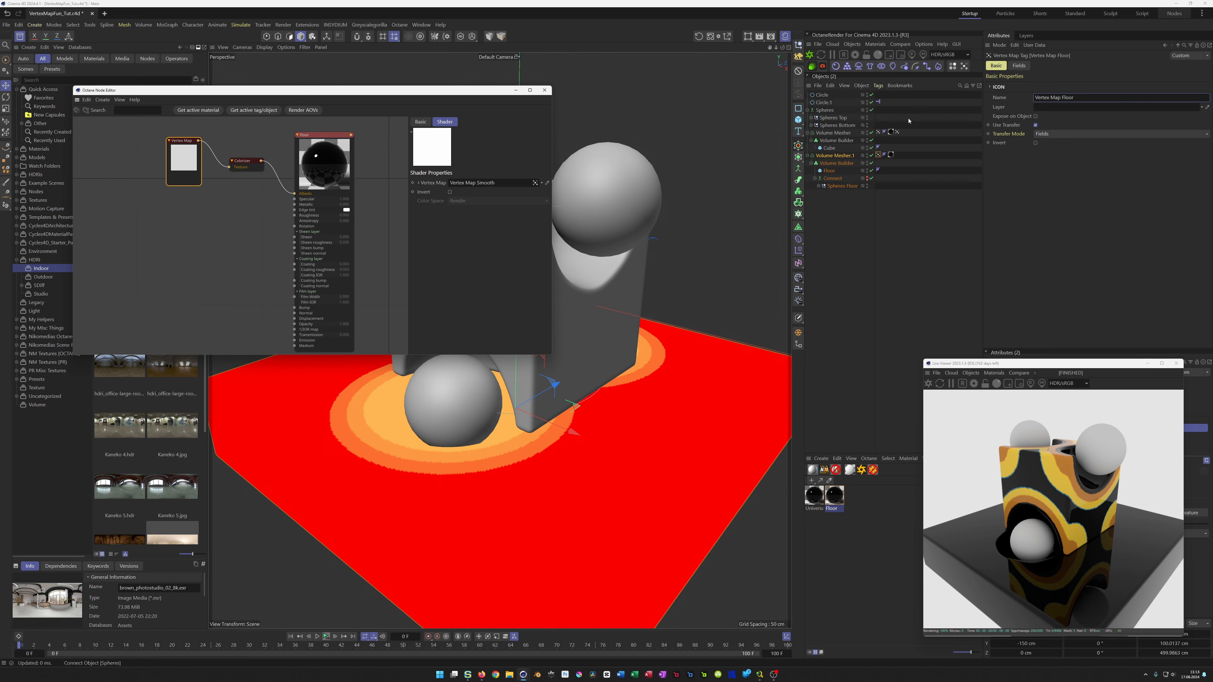
left_click_drag(408, 169, 478, 183)
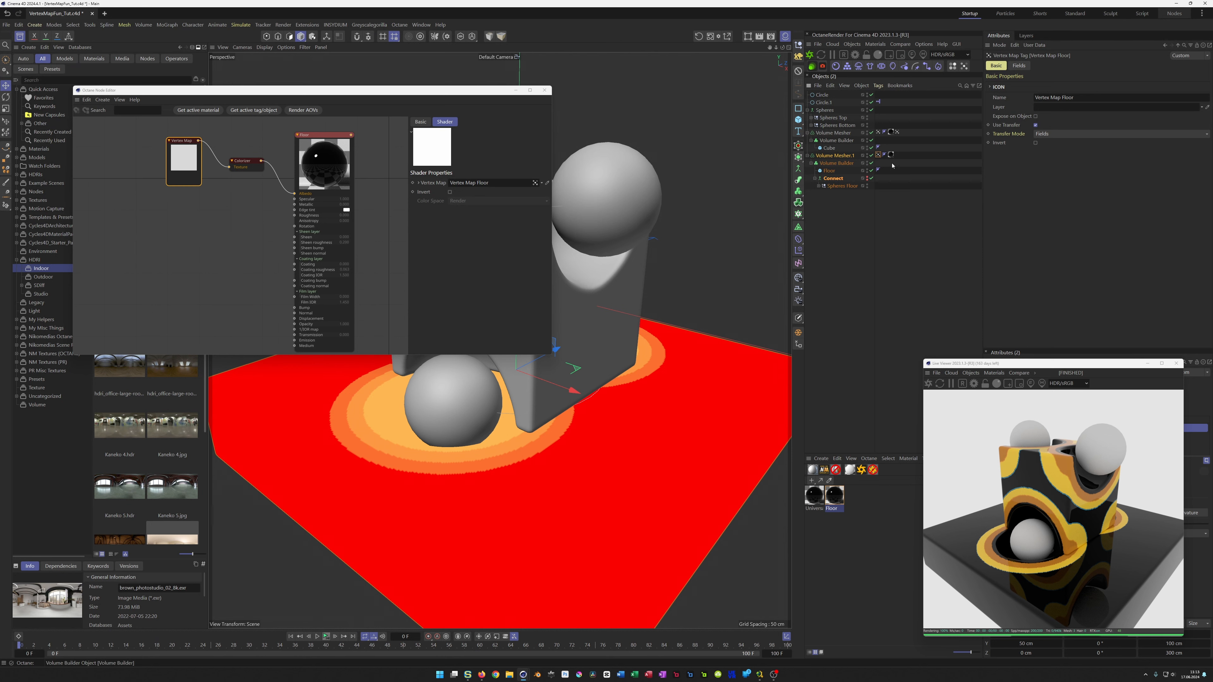
Add a second vertex map tag named Vertex Map Floor Smooth to the floor's Volume Mesher and place it last among the tags
left_click(842, 156)
left_click(966, 68)
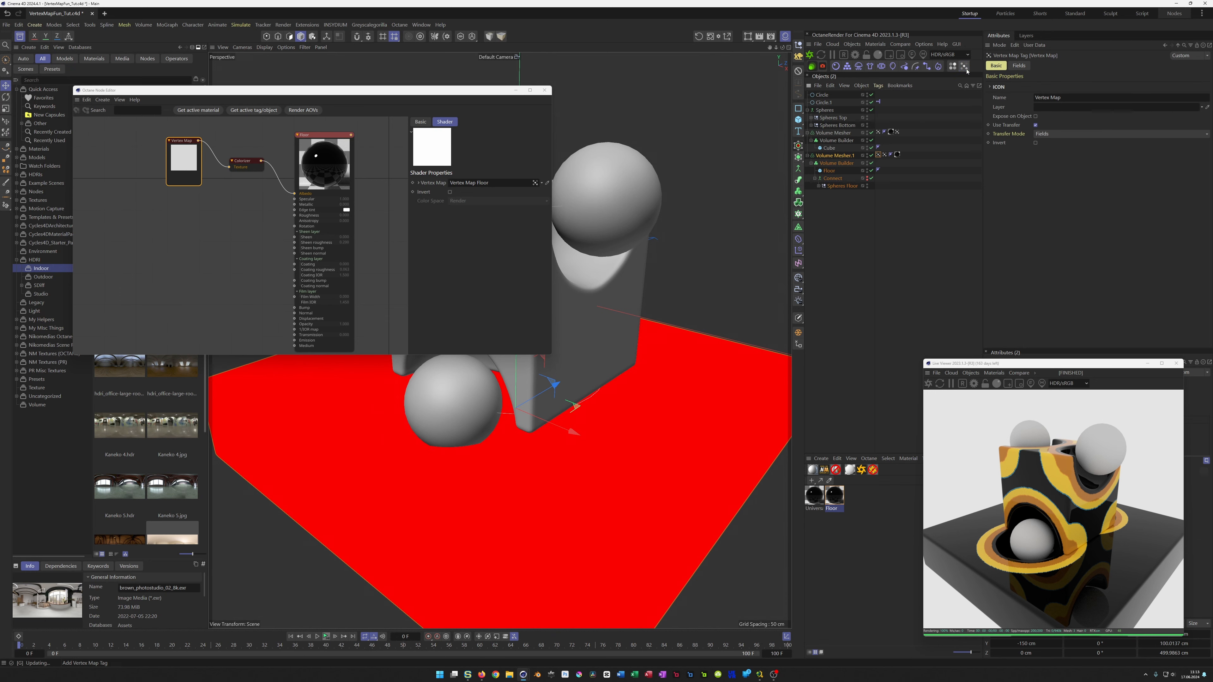
left_click(1082, 97)
type("Floor Smooth")
key("Return")
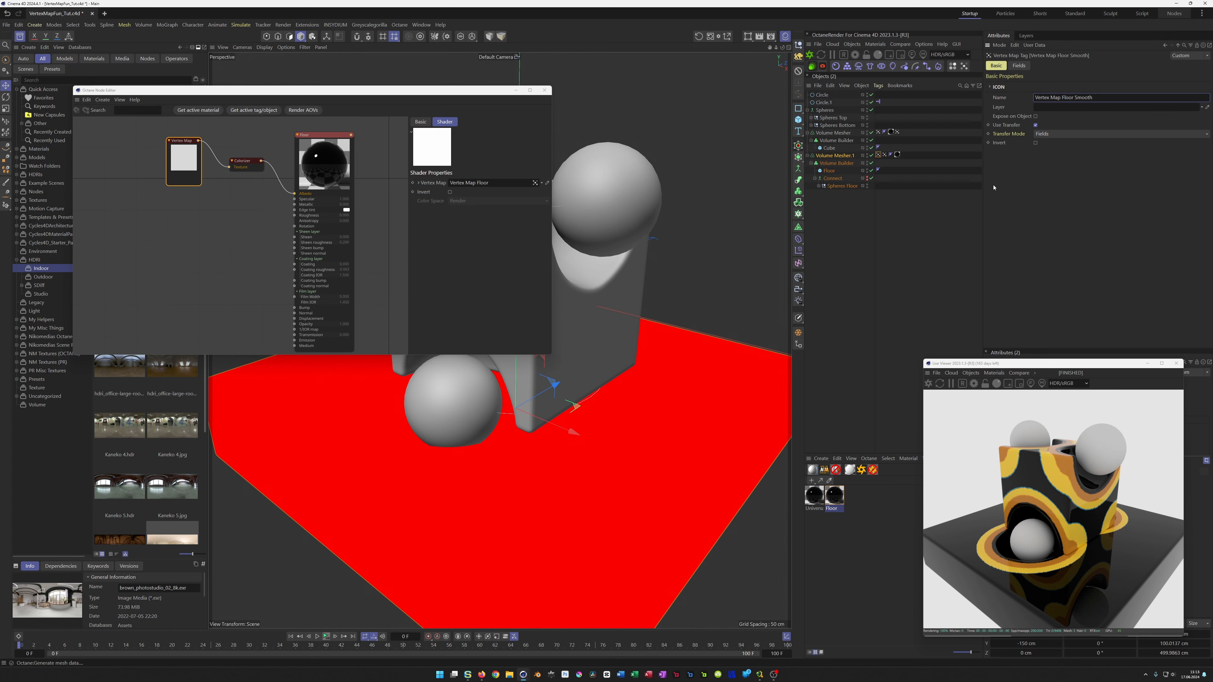
left_click(879, 156)
left_click_drag(909, 161, 900, 159)
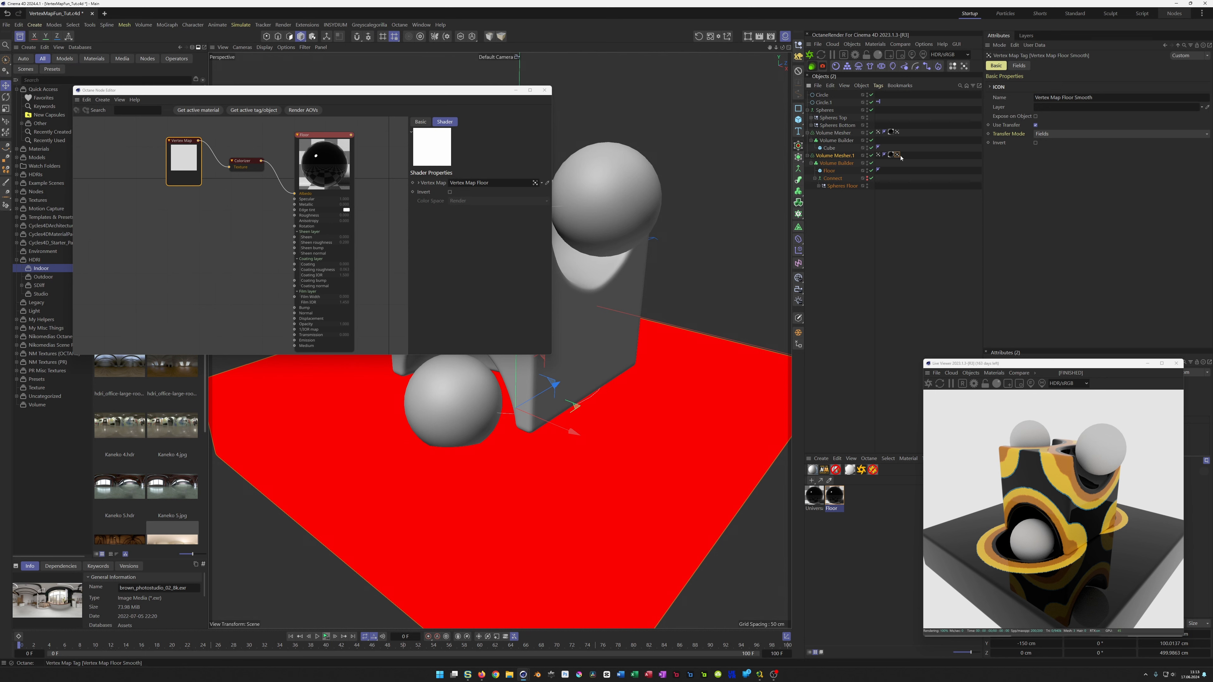
Use Vertex Map Floor as the smooth tag's field in Average mode and assign Vertex Map Floor Smooth to the Floor material's Vertex Map node
left_click(1019, 66)
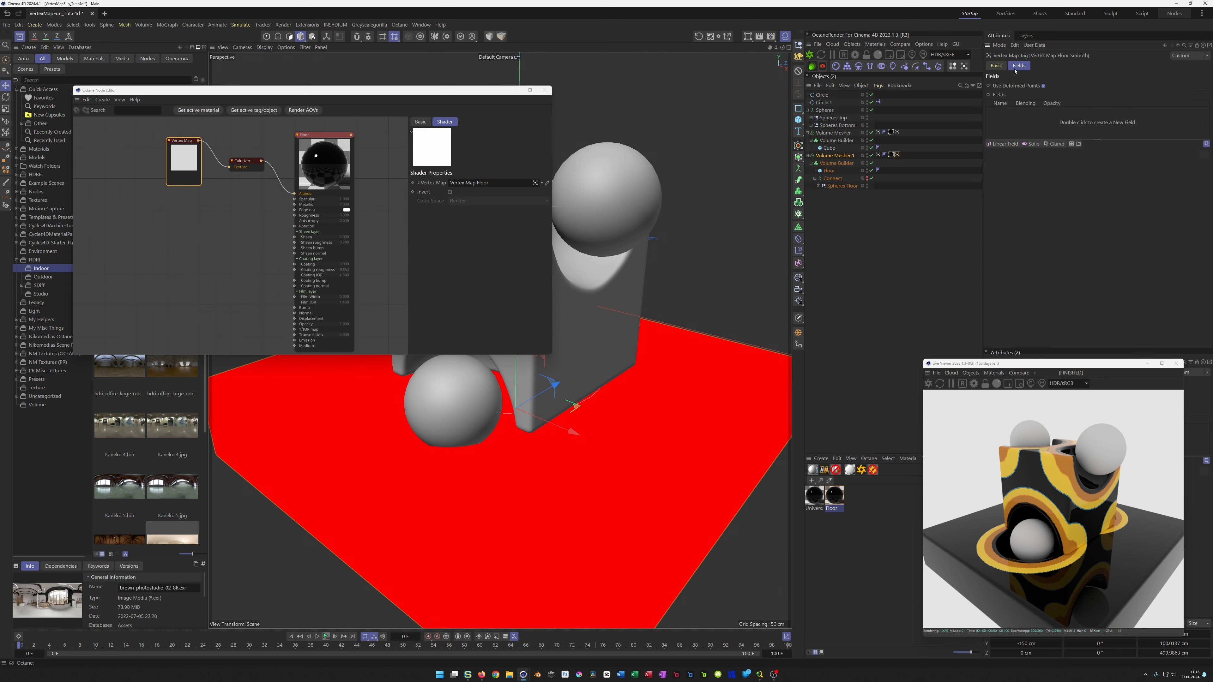
left_click_drag(878, 155, 1013, 117)
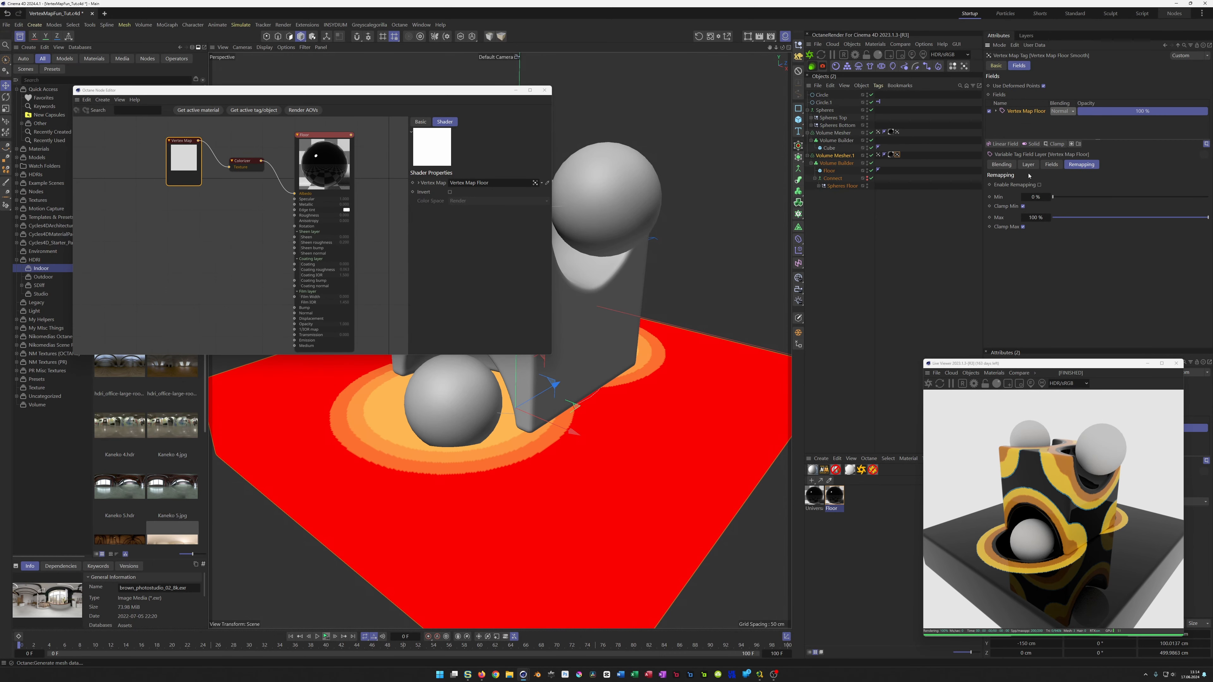
left_click(1028, 164)
left_click(1065, 185)
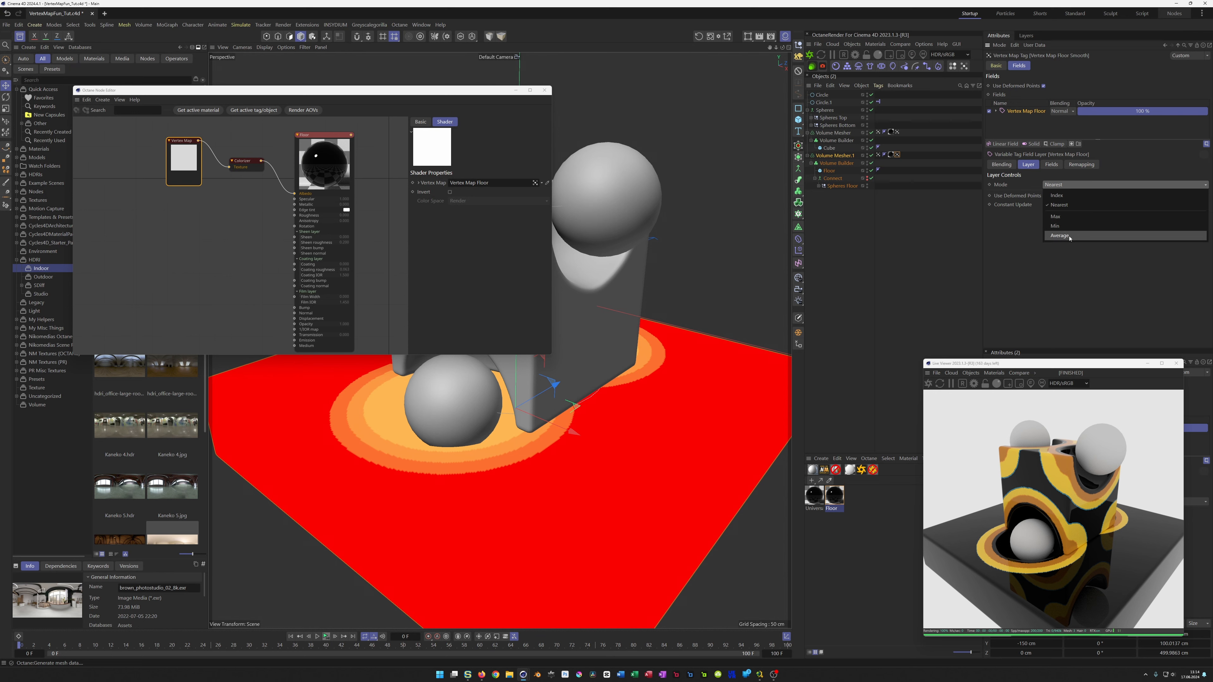
left_click(1056, 233)
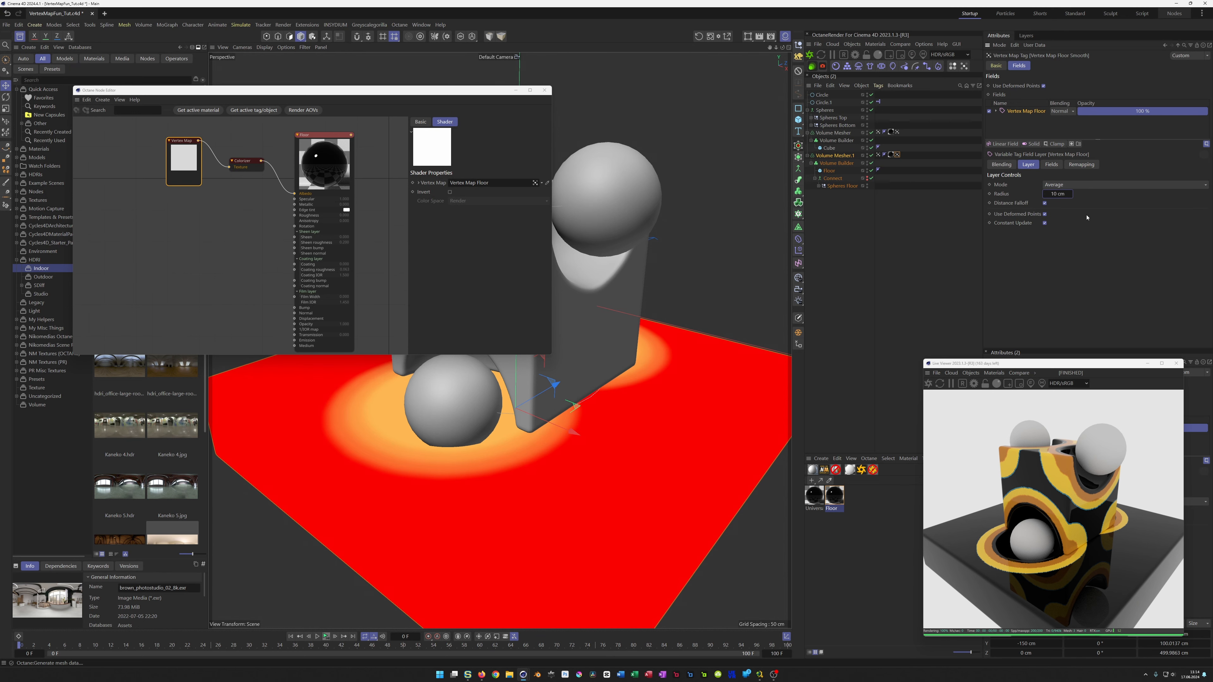
key("Return")
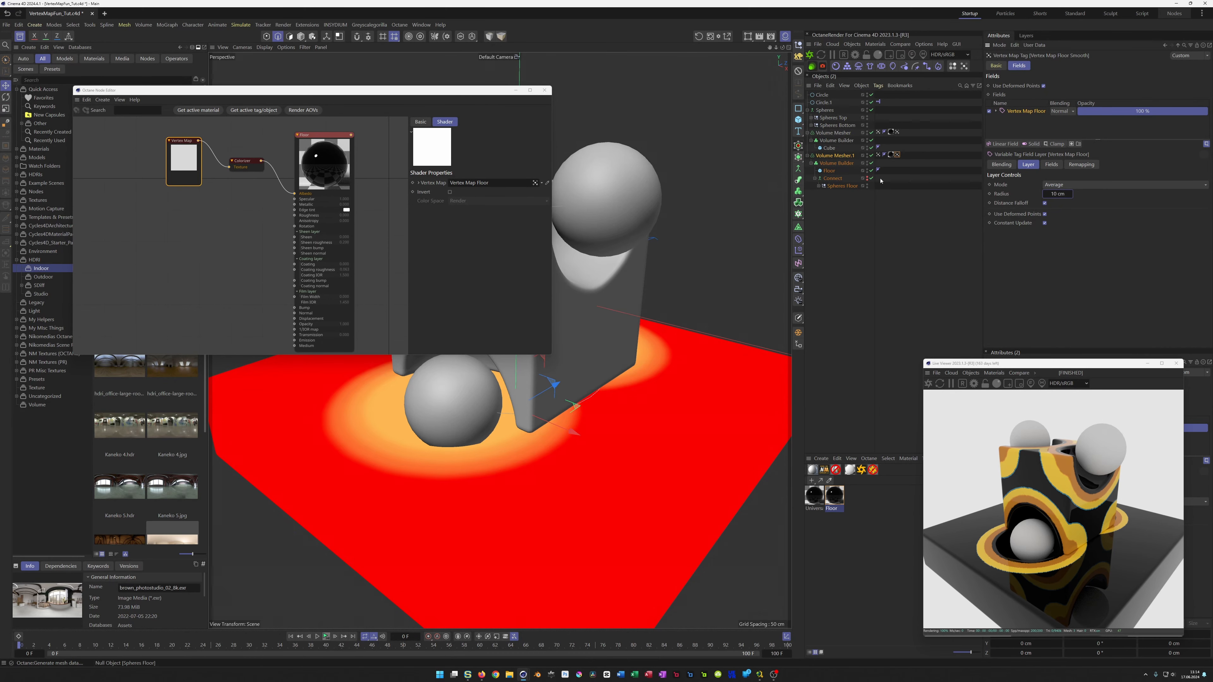
left_click_drag(553, 206, 492, 183)
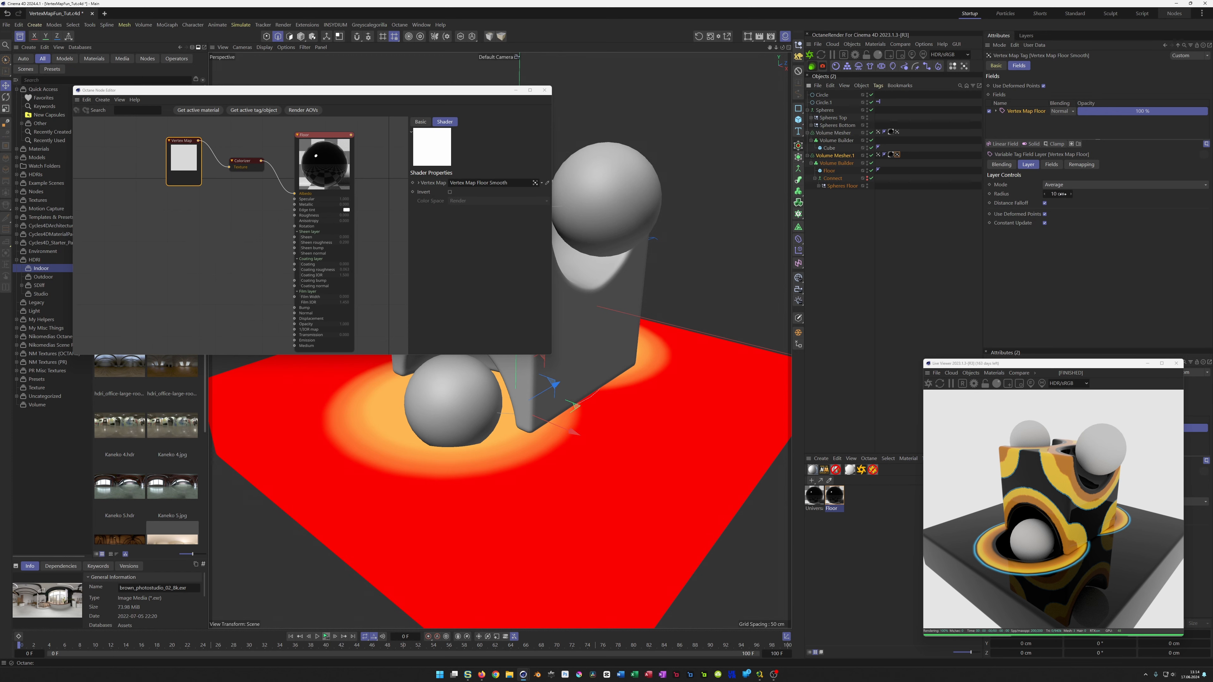
Check the averaging radius in the cube's smooth vertex map and set the floor's smooth vertex map radius to 2 cm
left_click(897, 131)
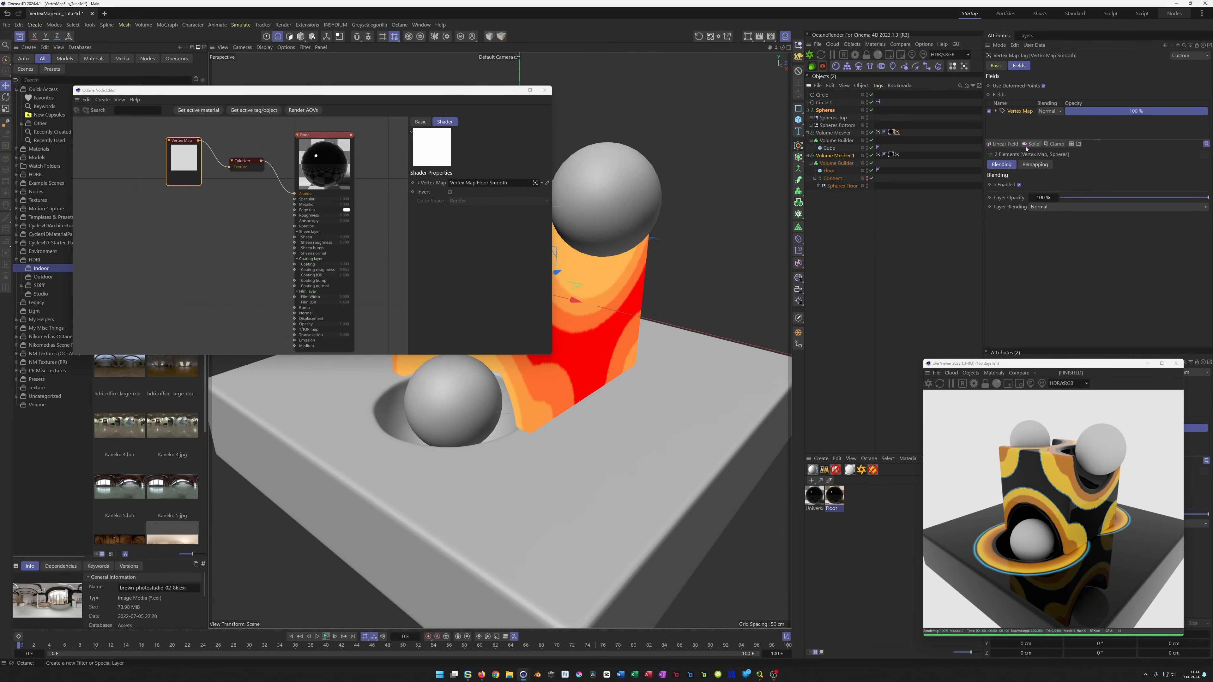
left_click(1018, 110)
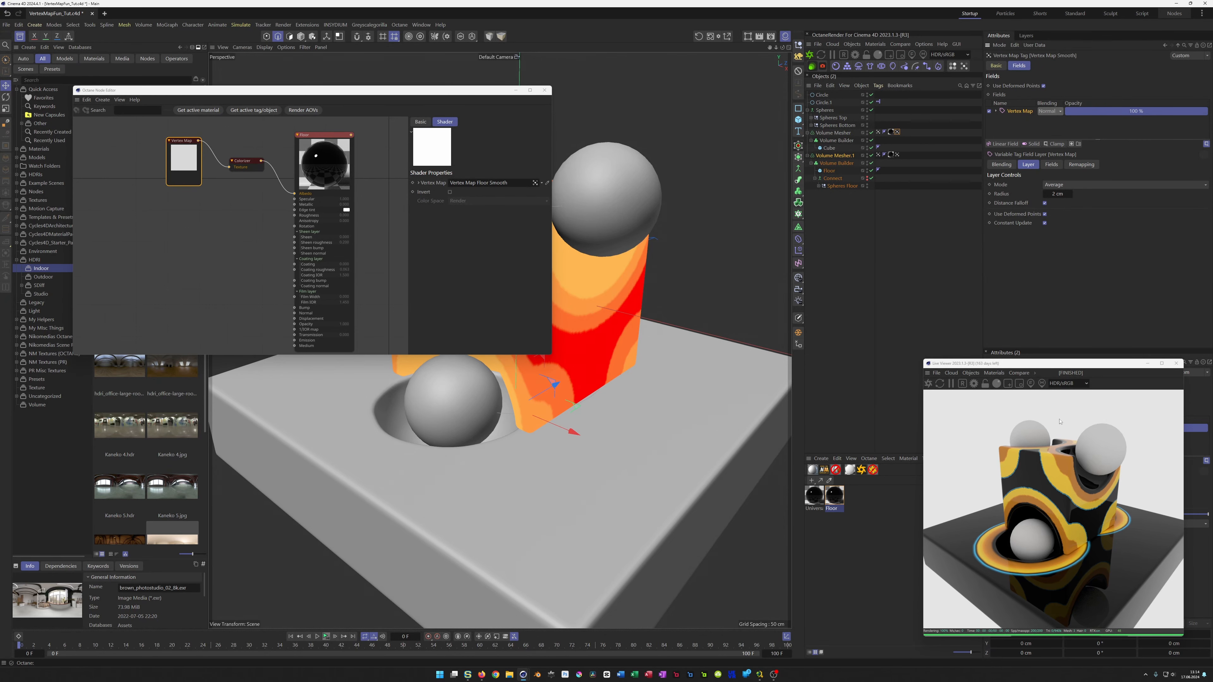
left_click(878, 155)
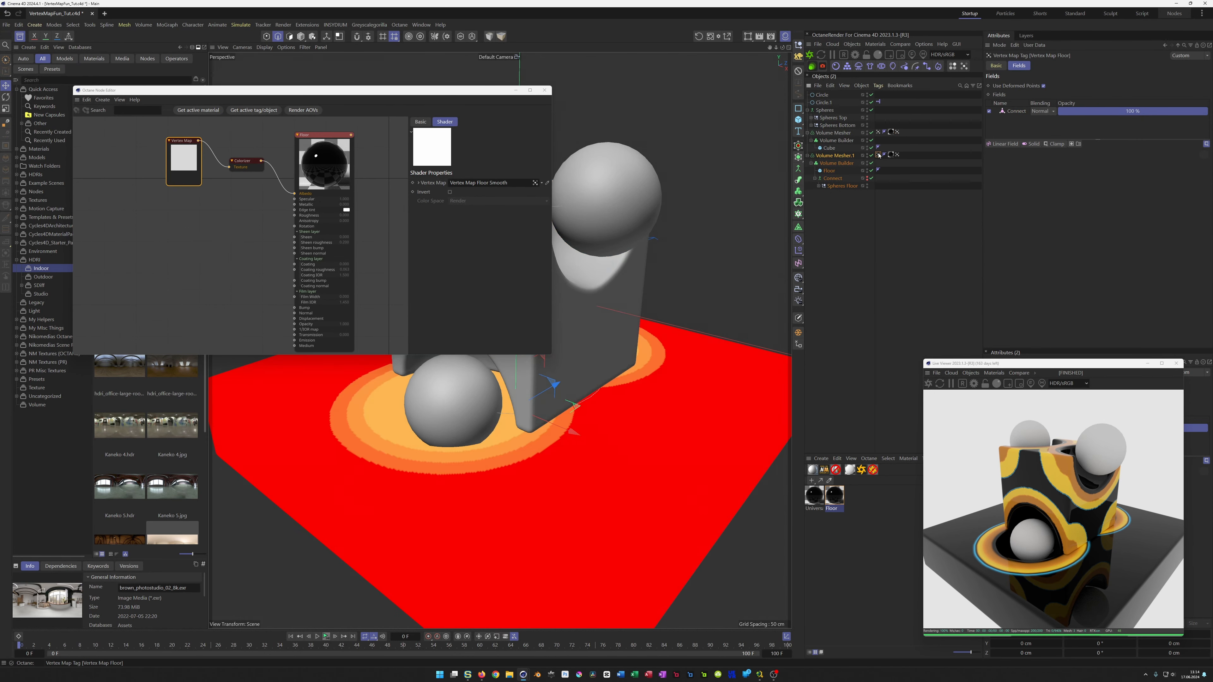
left_click(896, 155)
double_click(1058, 193)
type("2")
key("Return")
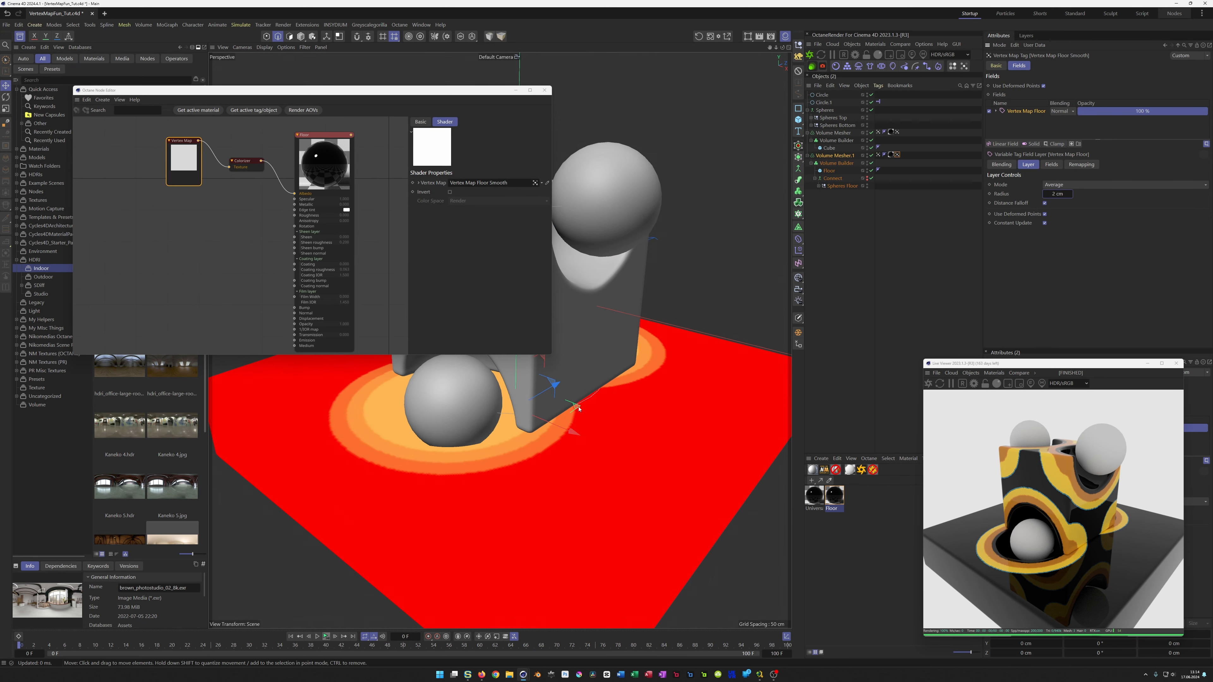
Set the averaging radius to 5 cm in both the floor's and the cube's smooth vertex maps
scroll(578, 409, "up", 5)
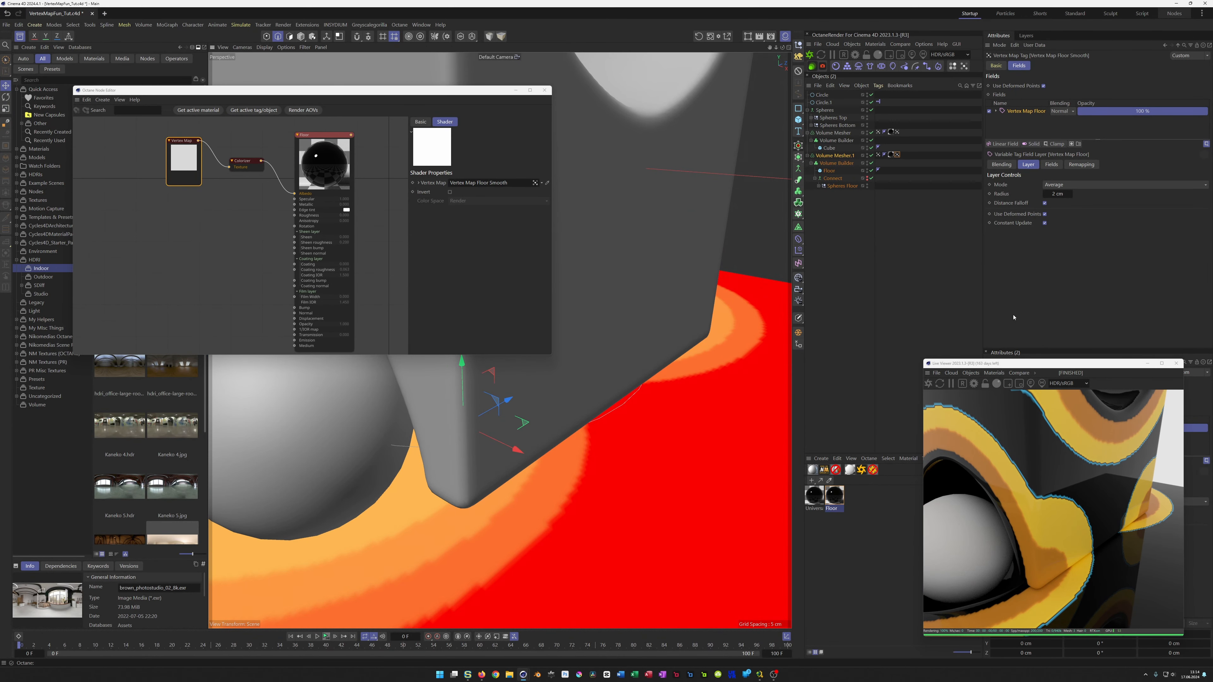
left_click(1058, 194)
type("5")
key("Return")
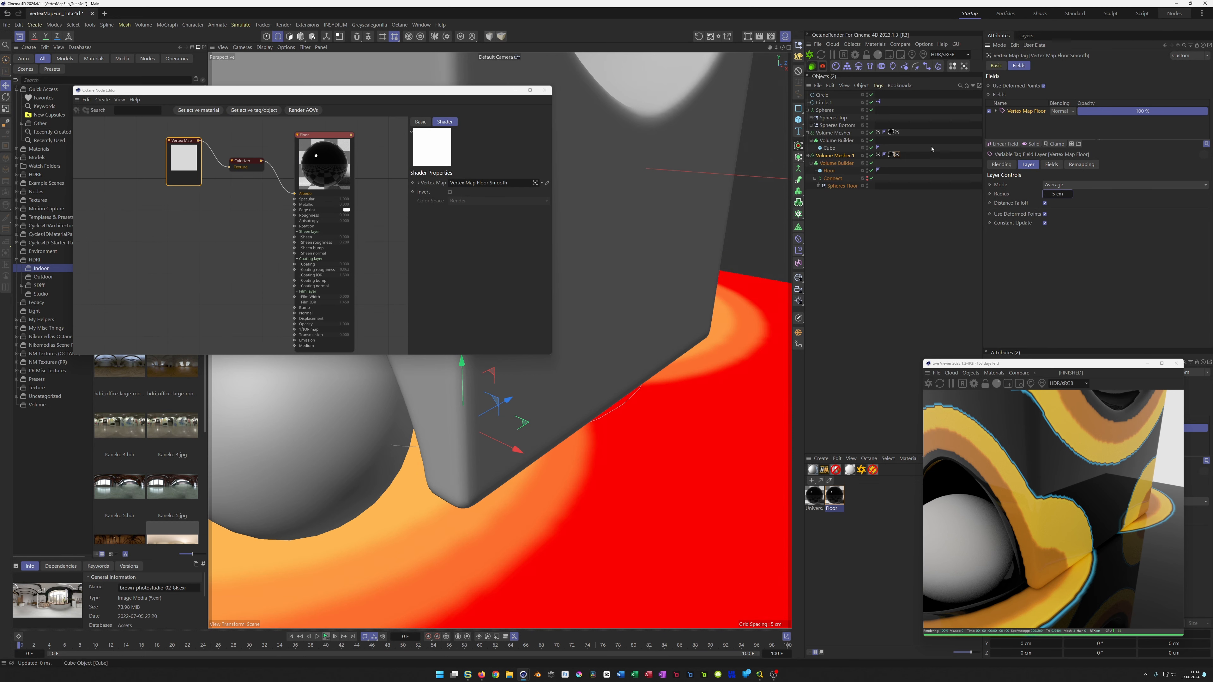
left_click(896, 132)
left_click(1053, 194)
type("5")
key("Return")
Save the scene and play the animation to check the vertex map colors in the live render
right_click_drag(1094, 518, 980, 527)
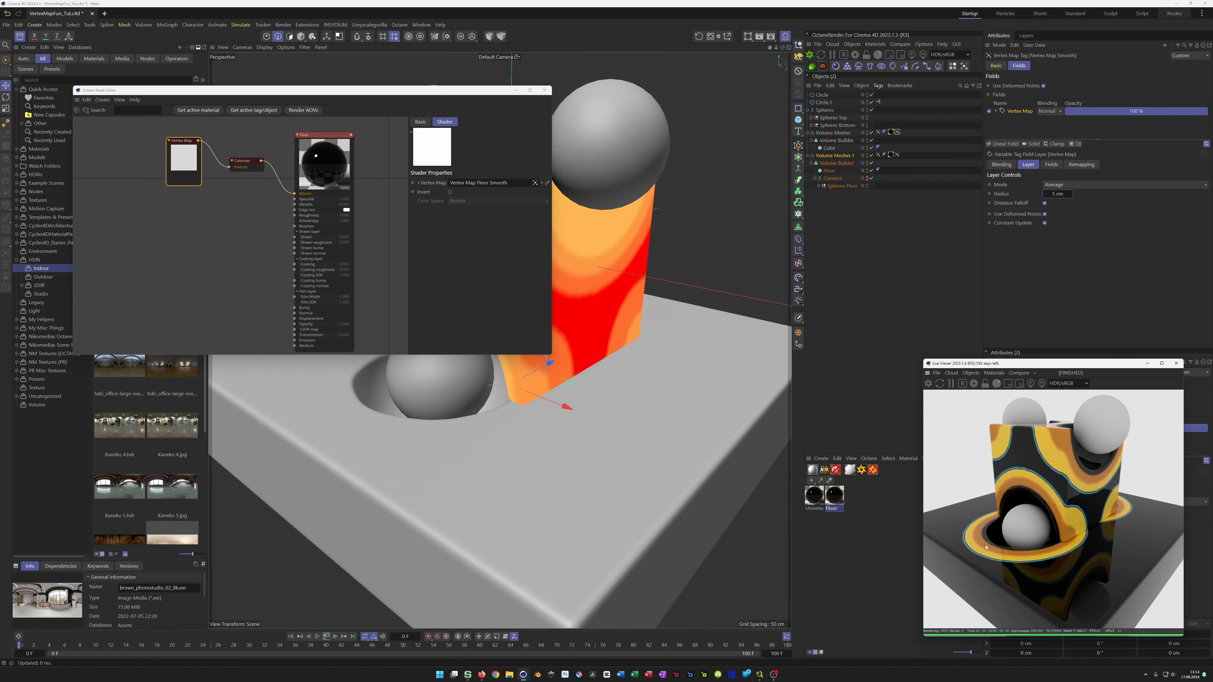
key("ctrl+s")
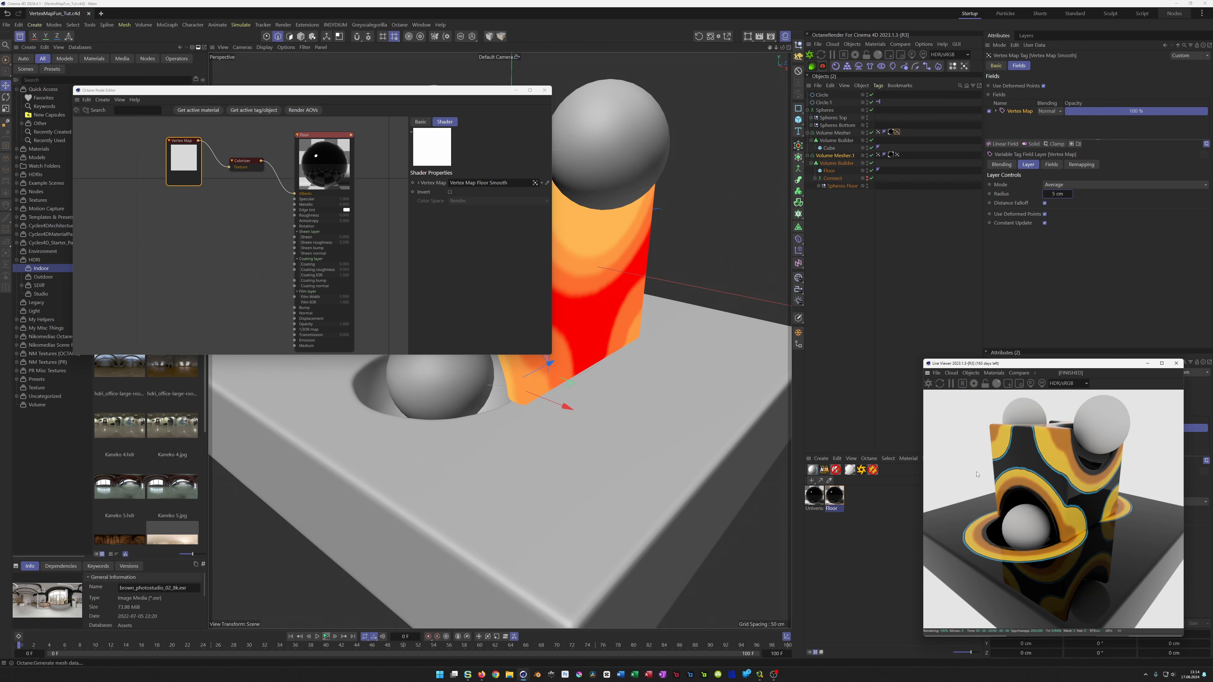
left_click(326, 636)
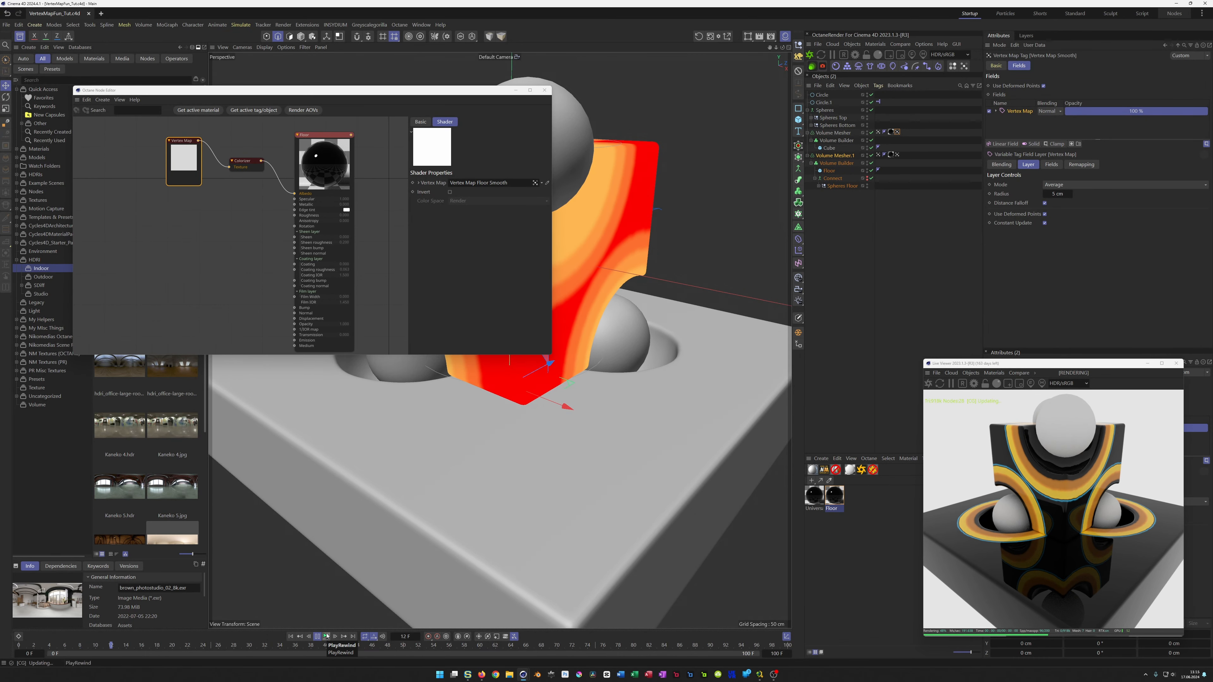
left_click(327, 635)
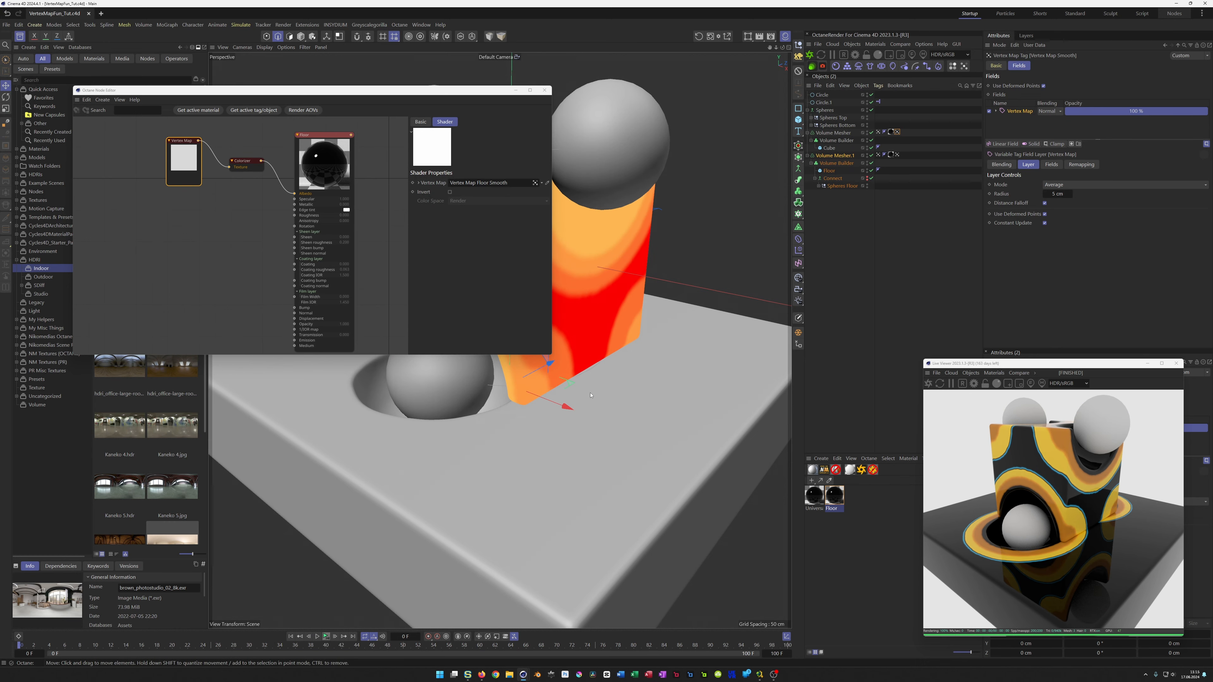
Raise the roughness of the Floor and Universal materials slightly and close the node editor
left_click(315, 201)
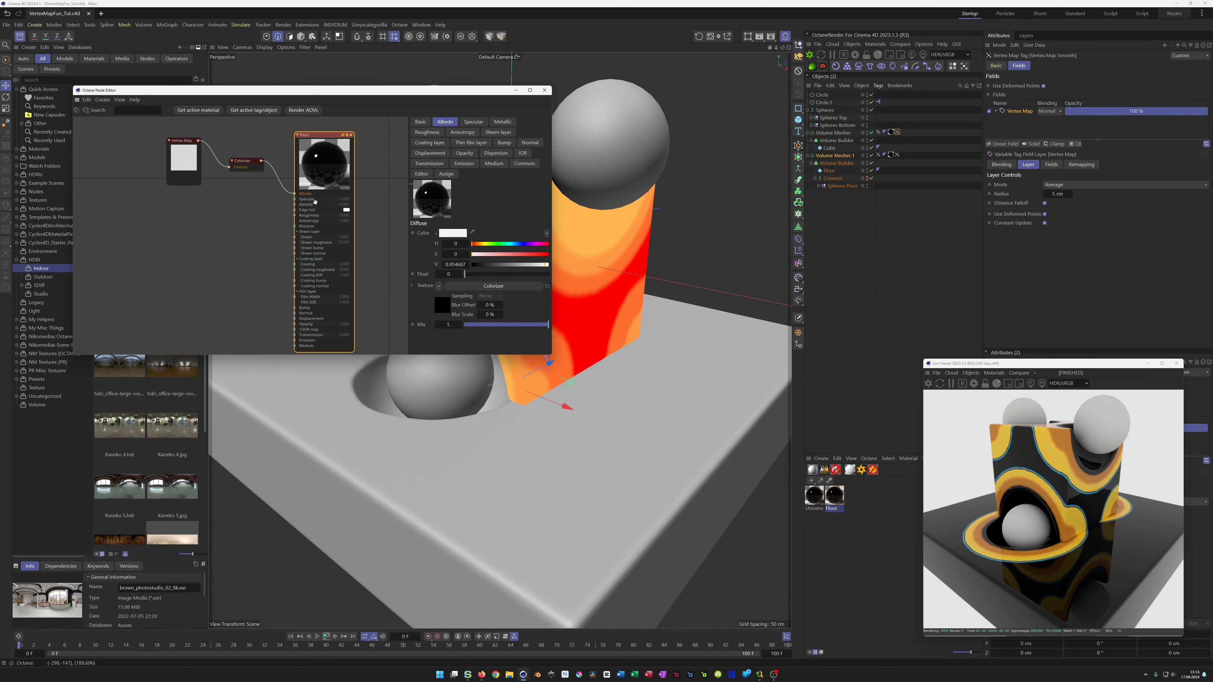
left_click_drag(344, 215, 353, 216)
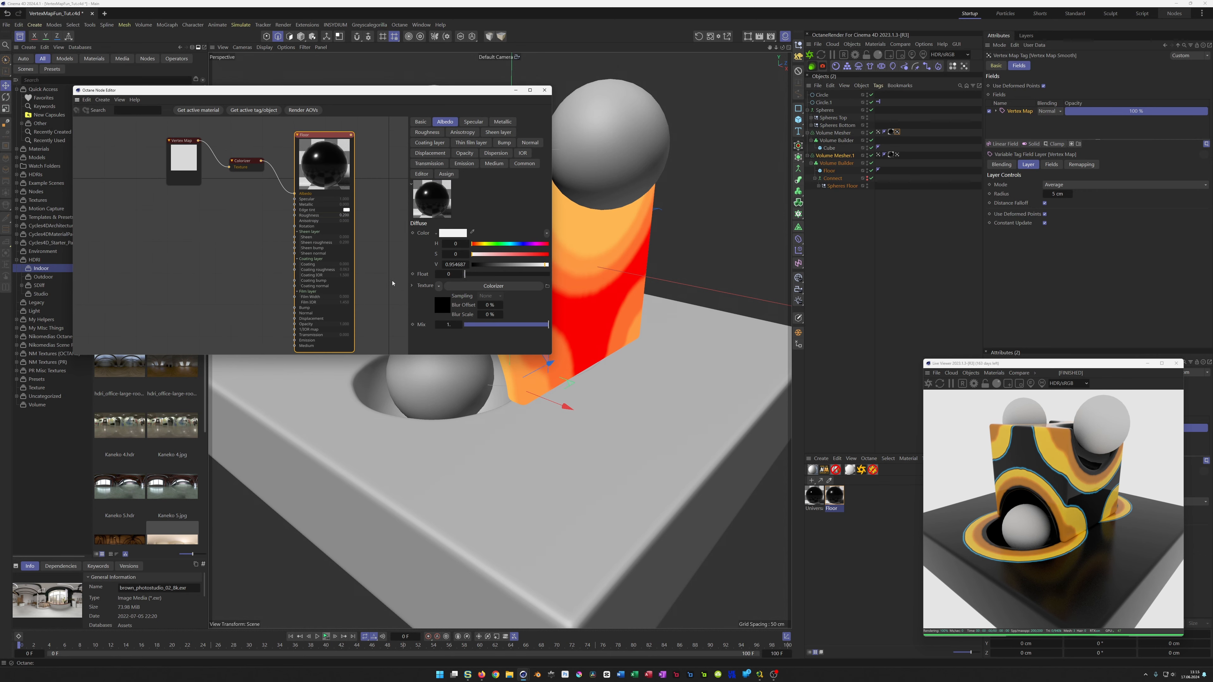
left_click(813, 497)
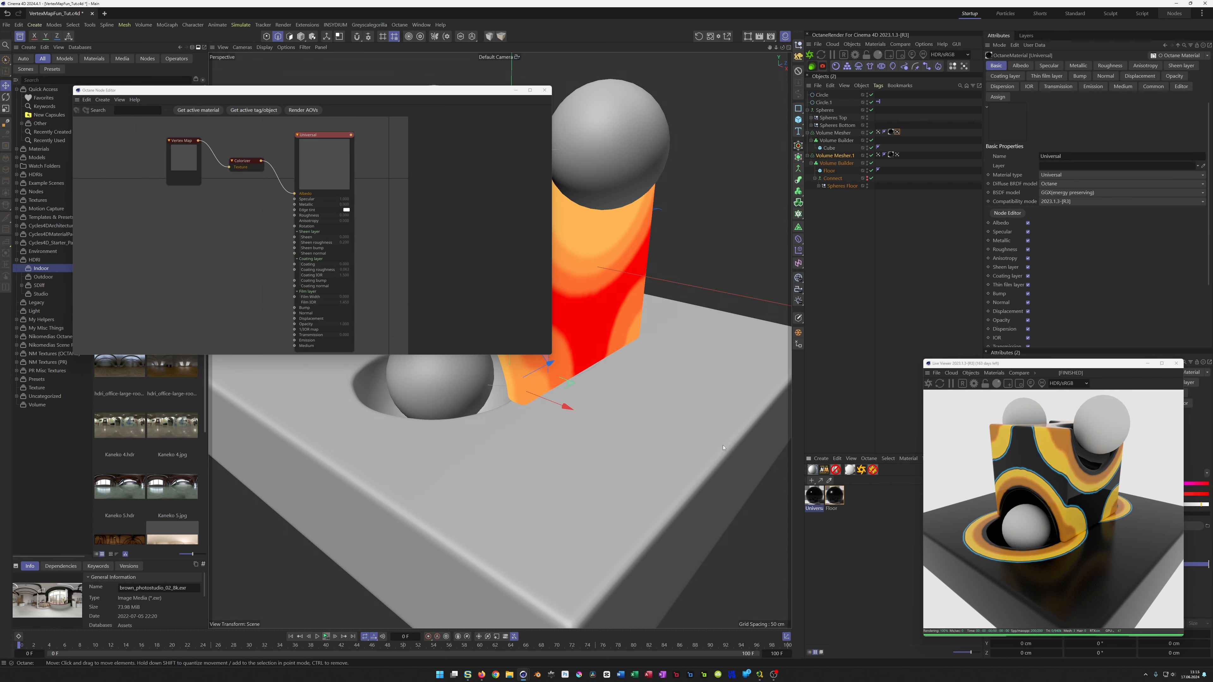
left_click_drag(347, 216, 354, 215)
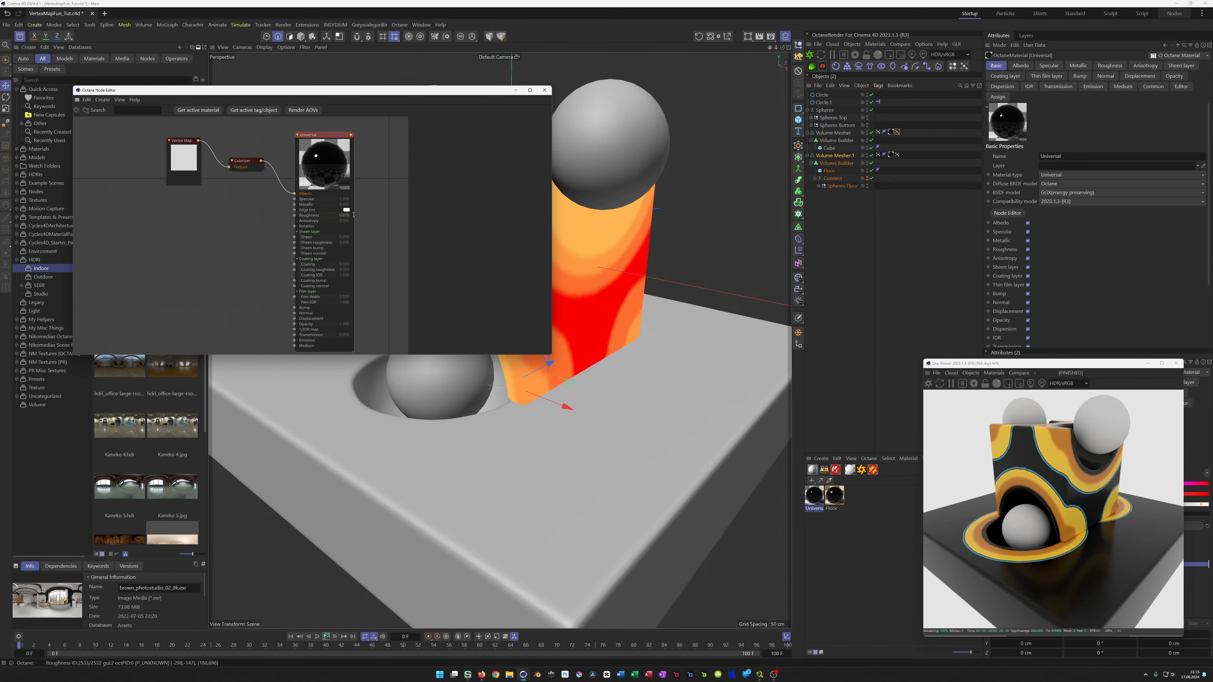
left_click_drag(353, 215, 351, 215)
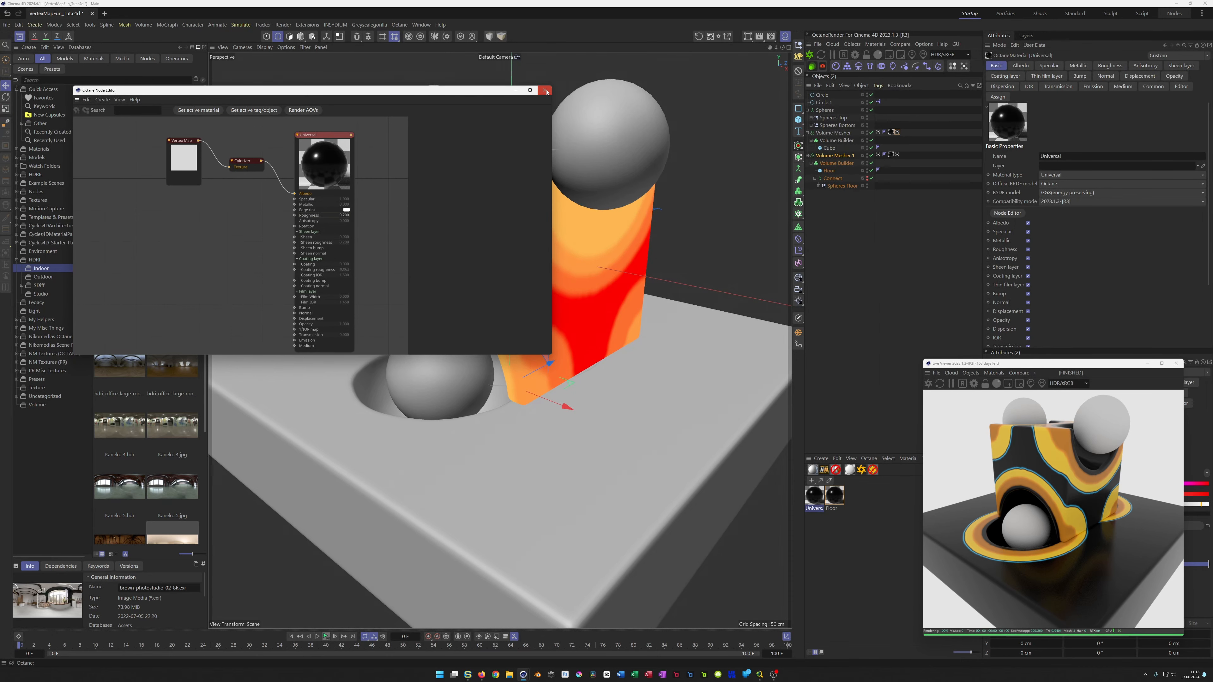
left_click(544, 90)
Close the live render and disable both Volume Meshers and their Volume Builders while in the top view
scroll(482, 396, "down", 5)
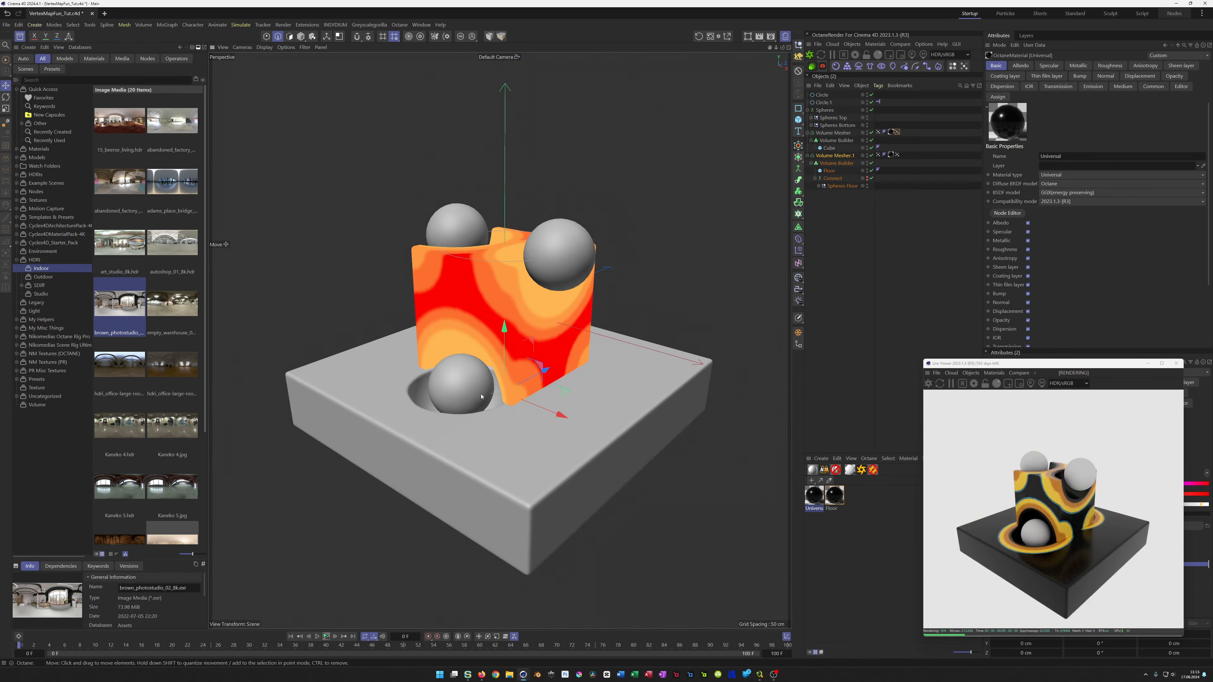
middle_click_drag(482, 396, 488, 362, "alt")
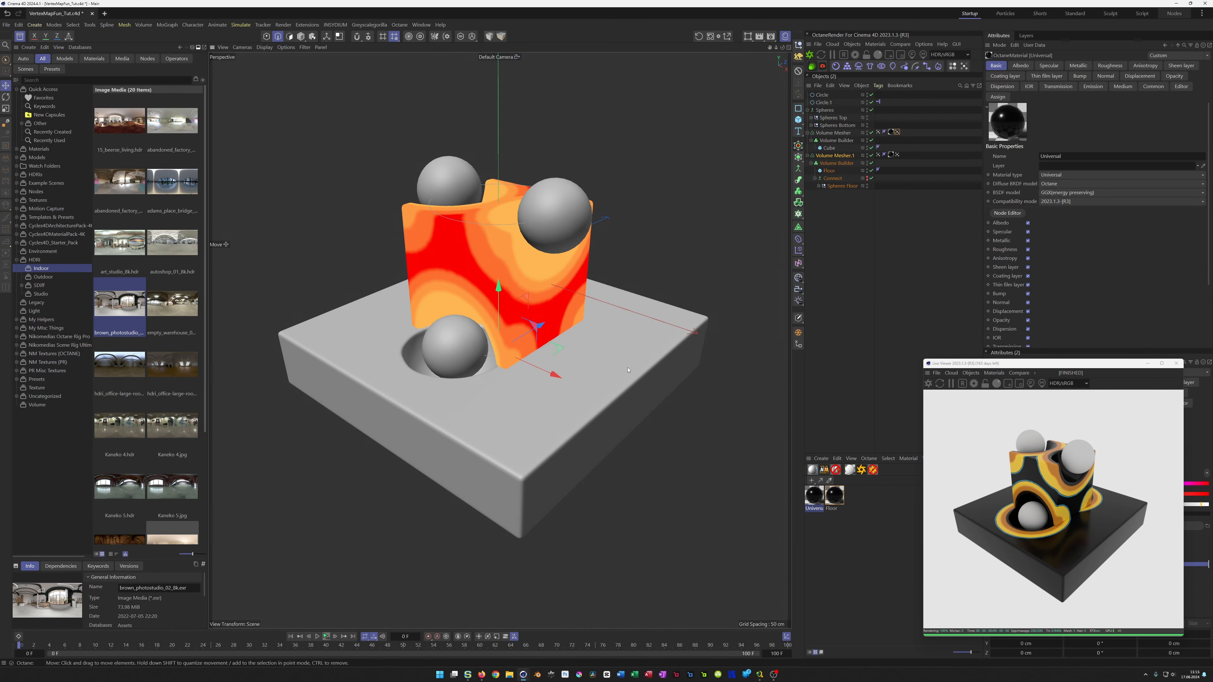
left_click(1176, 363)
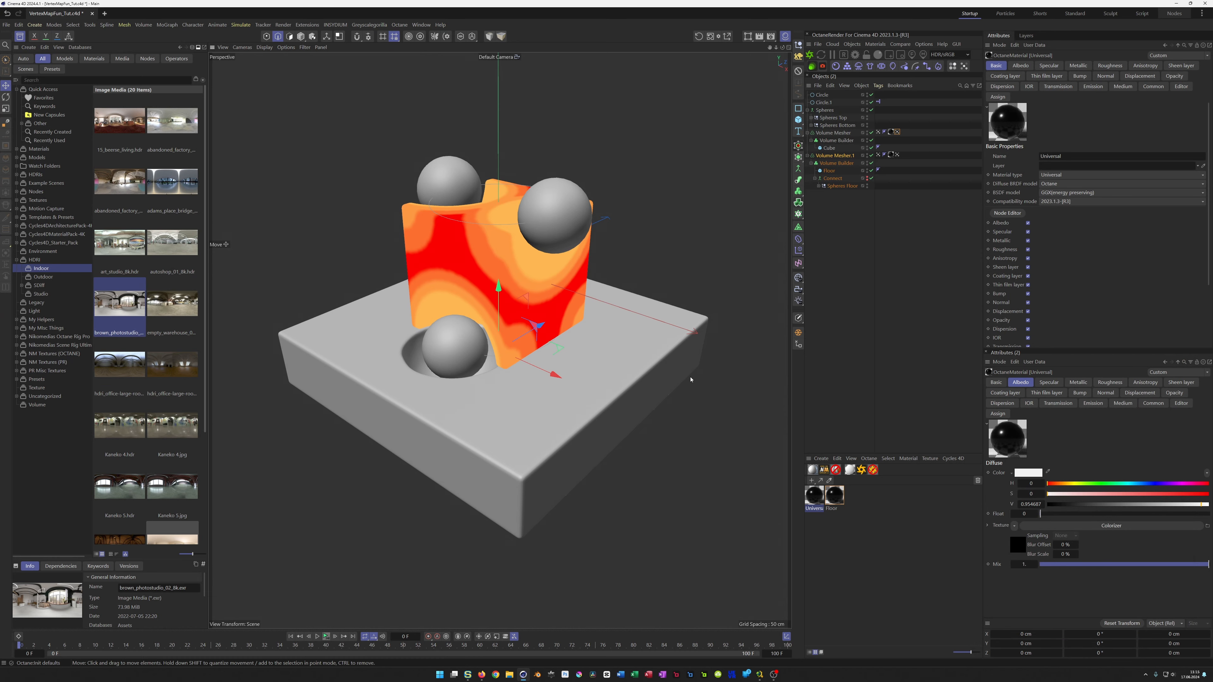
middle_click(678, 330)
middle_click(671, 281)
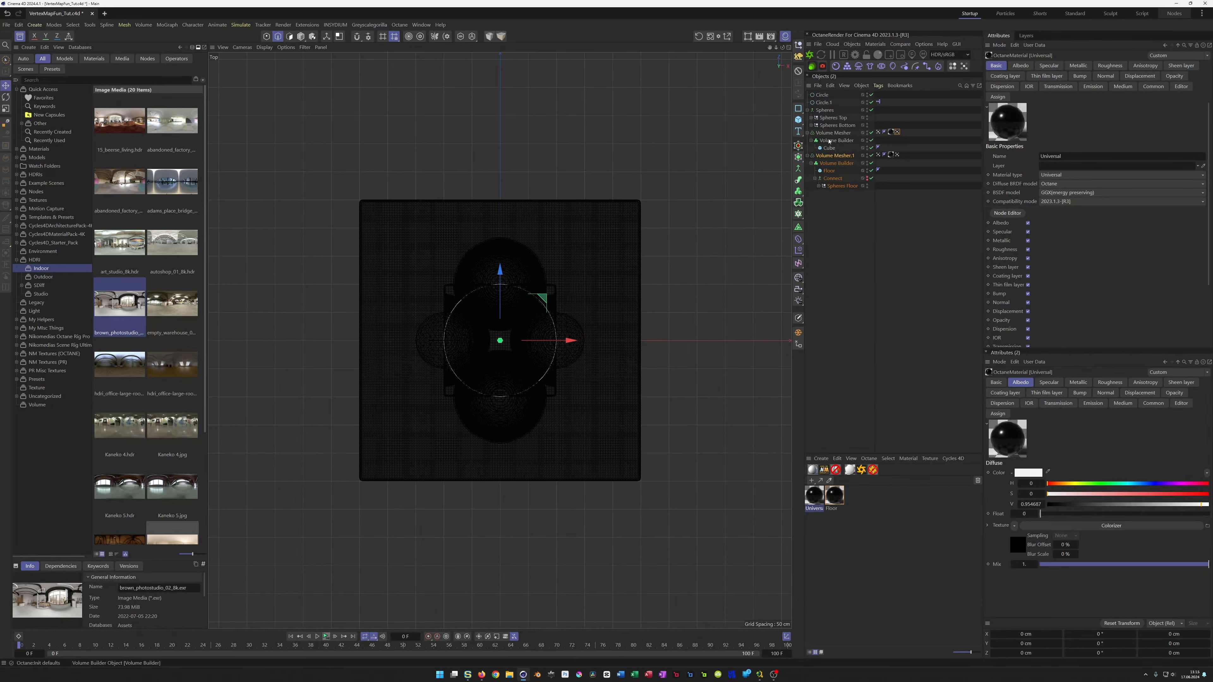
left_click(872, 140)
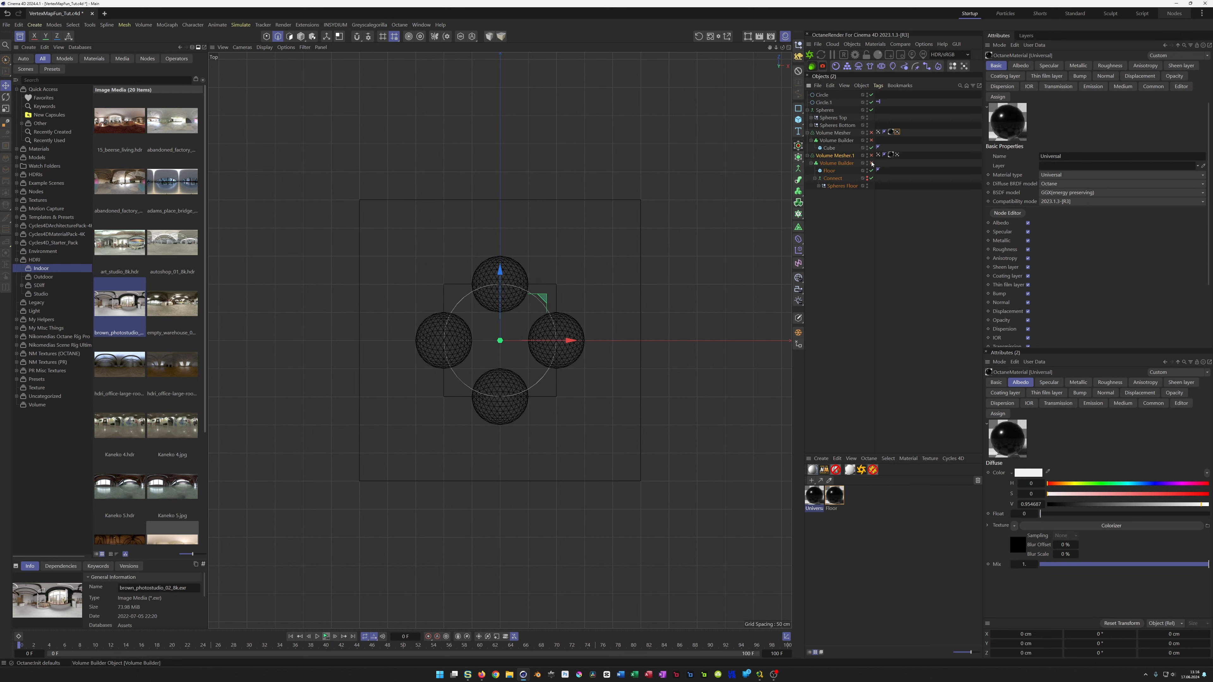
Create a Rectangle spline 500 cm wide and 500 cm high on the XZ plane, matching the floor's outline
scroll(420, 217, "up", 2)
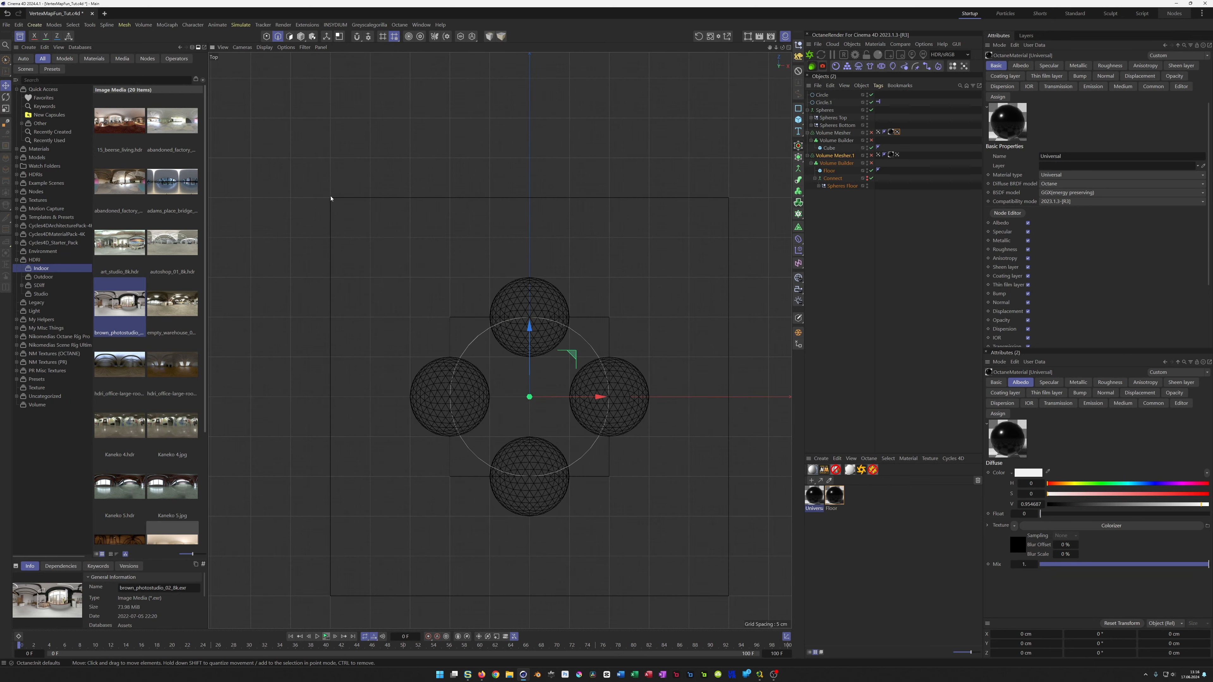
scroll(420, 208, "down", 1)
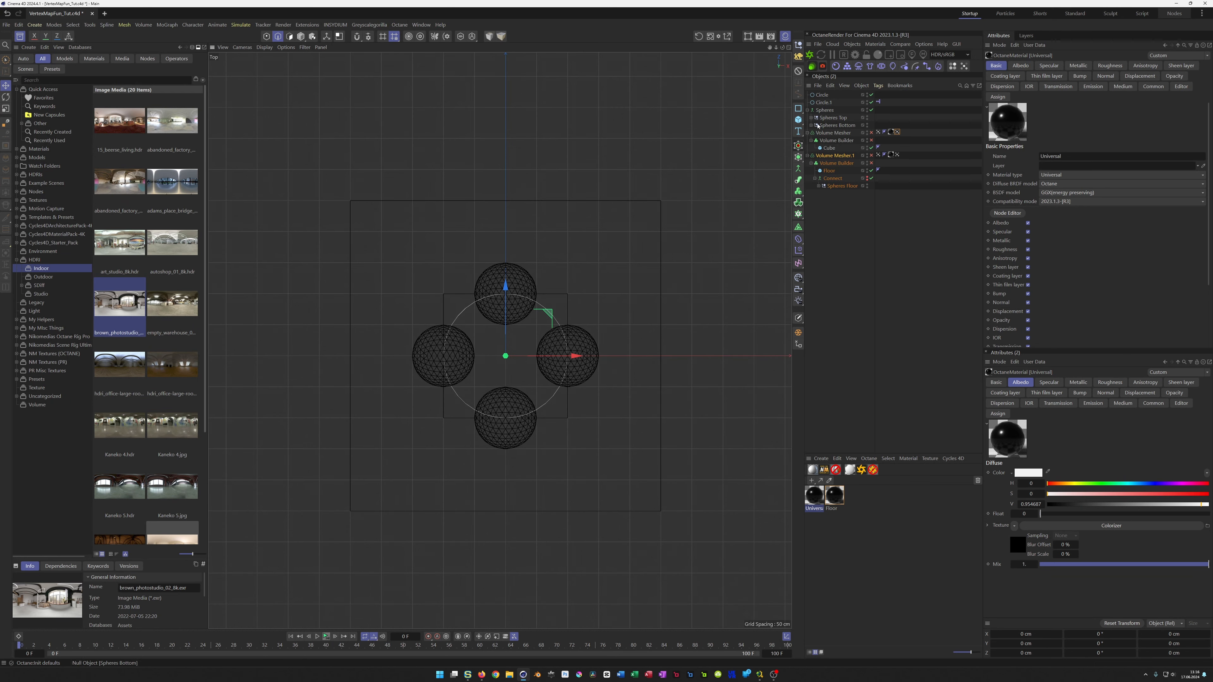
left_click(799, 108)
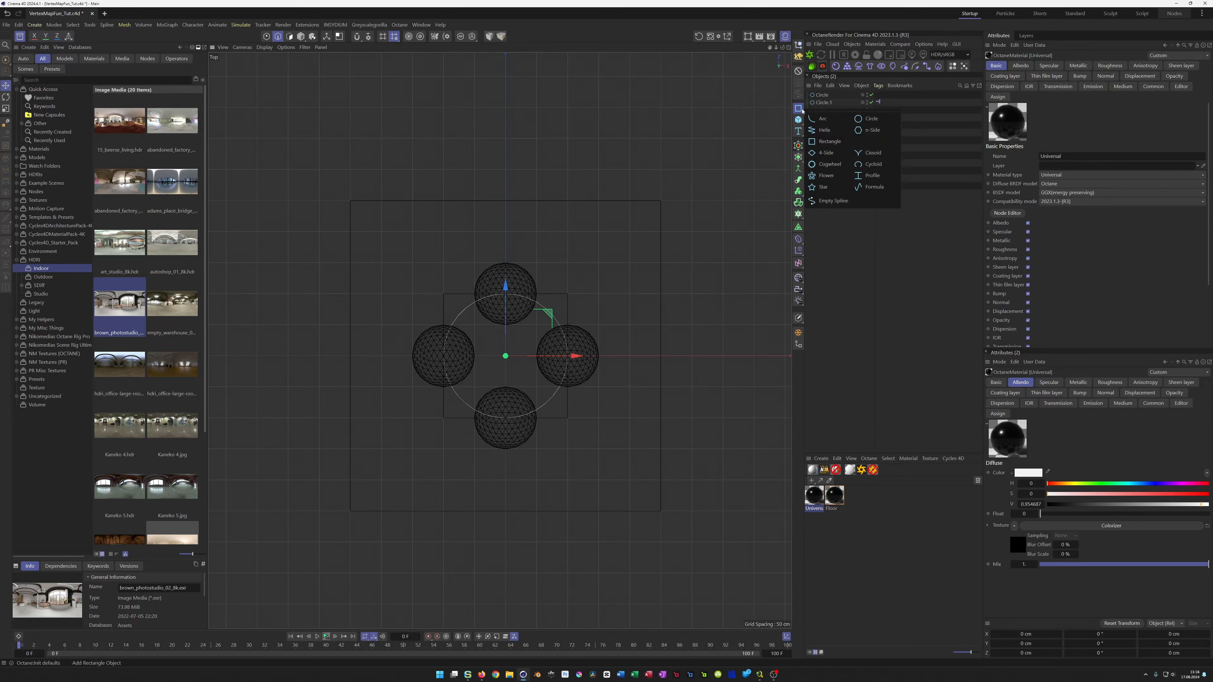
left_click(829, 142)
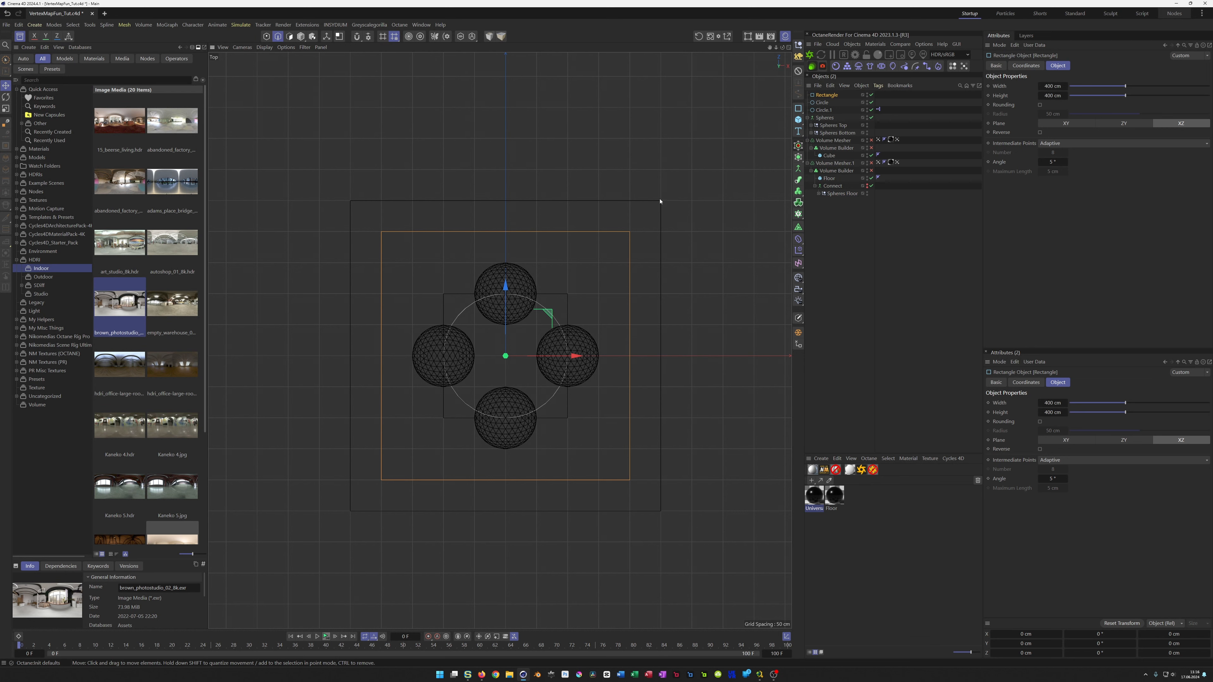
left_click(1052, 86)
type("500")
key("Tab")
type("50")
key("Return")
left_click(1056, 96)
type("500")
key("Return")
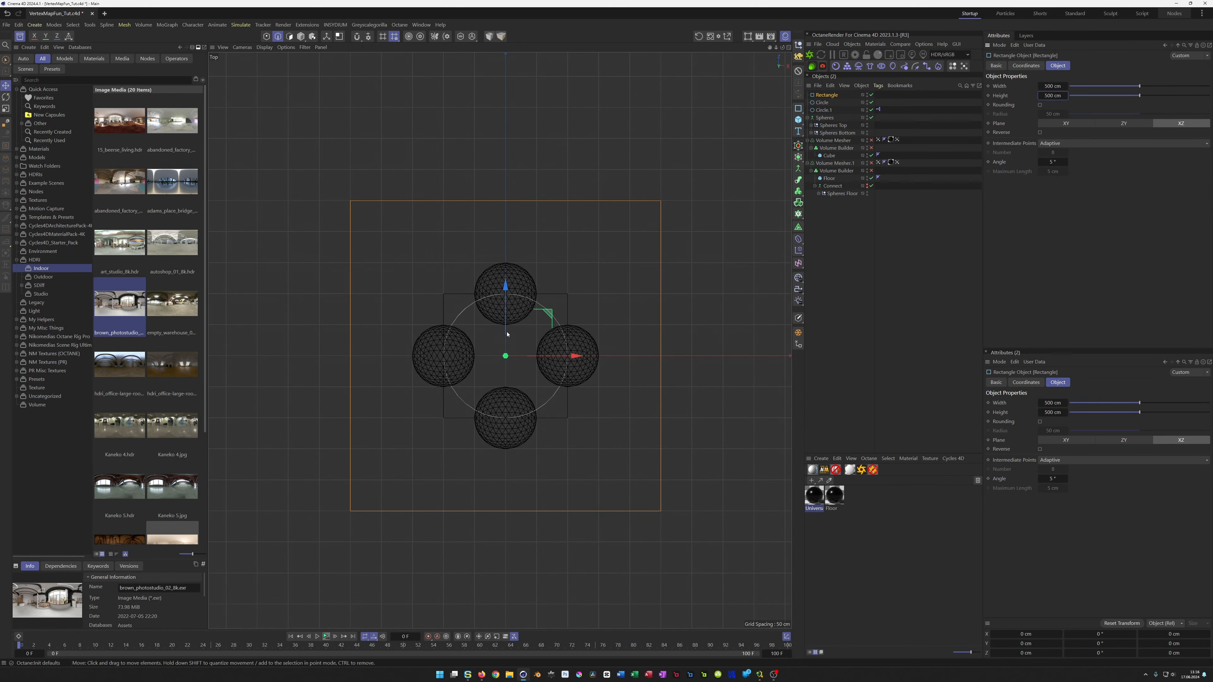
scroll(507, 334, "down", 4)
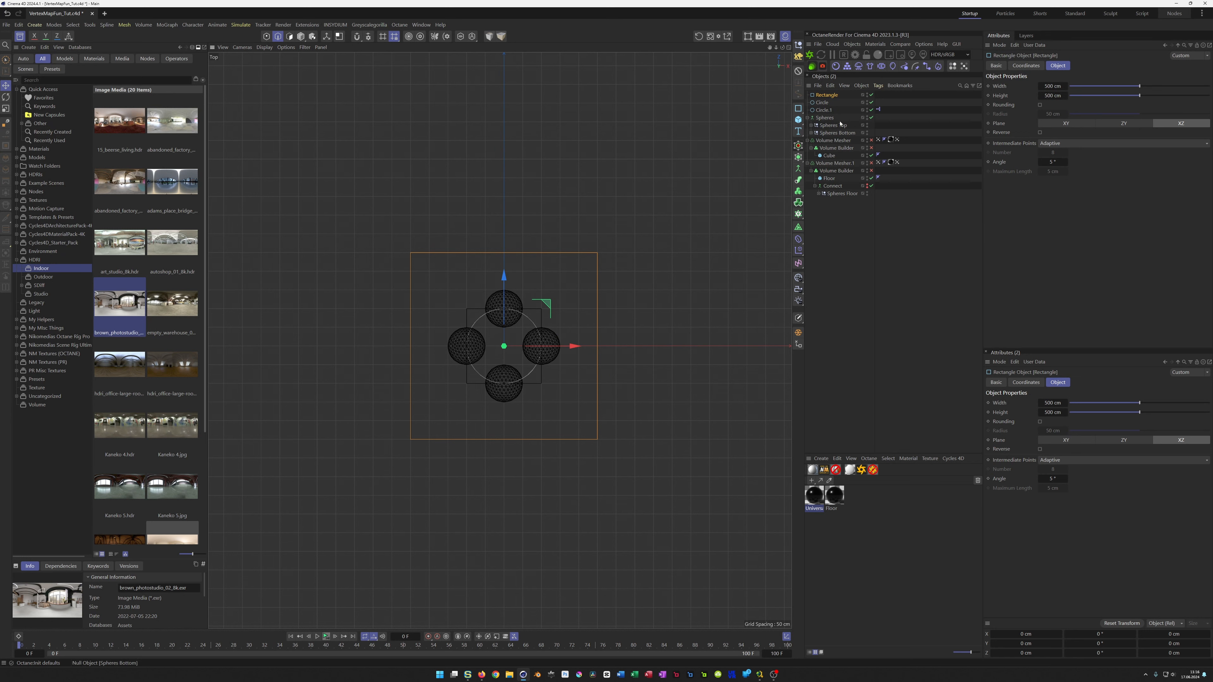
Move the Rectangle below the other objects, duplicate it, and set the copy's width and height to 1430 cm
left_click_drag(832, 191, 825, 203)
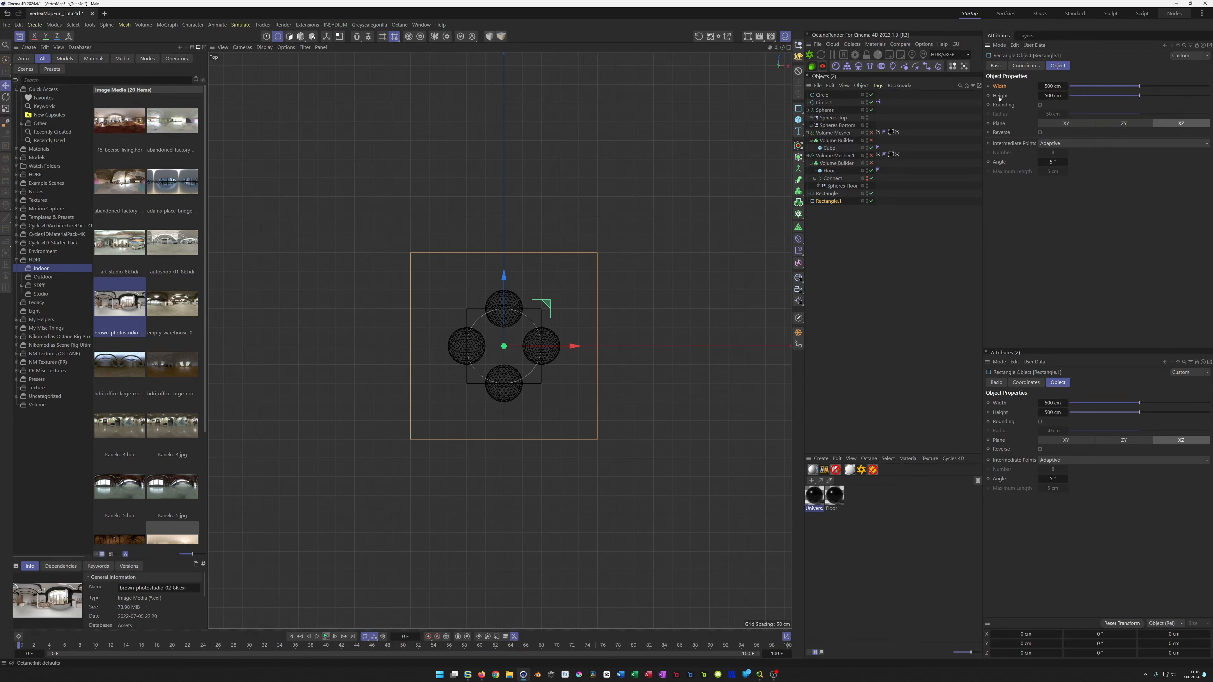
left_click_drag(1040, 86, 1051, 87)
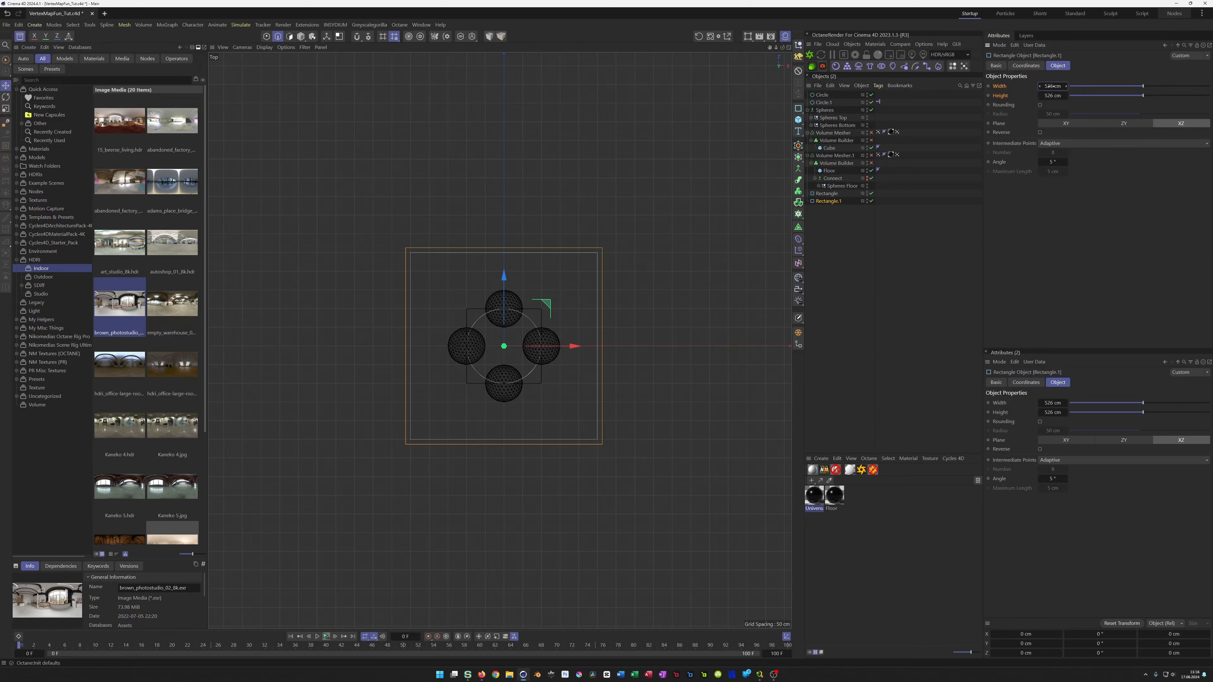
left_click_drag(1049, 87, 1060, 86)
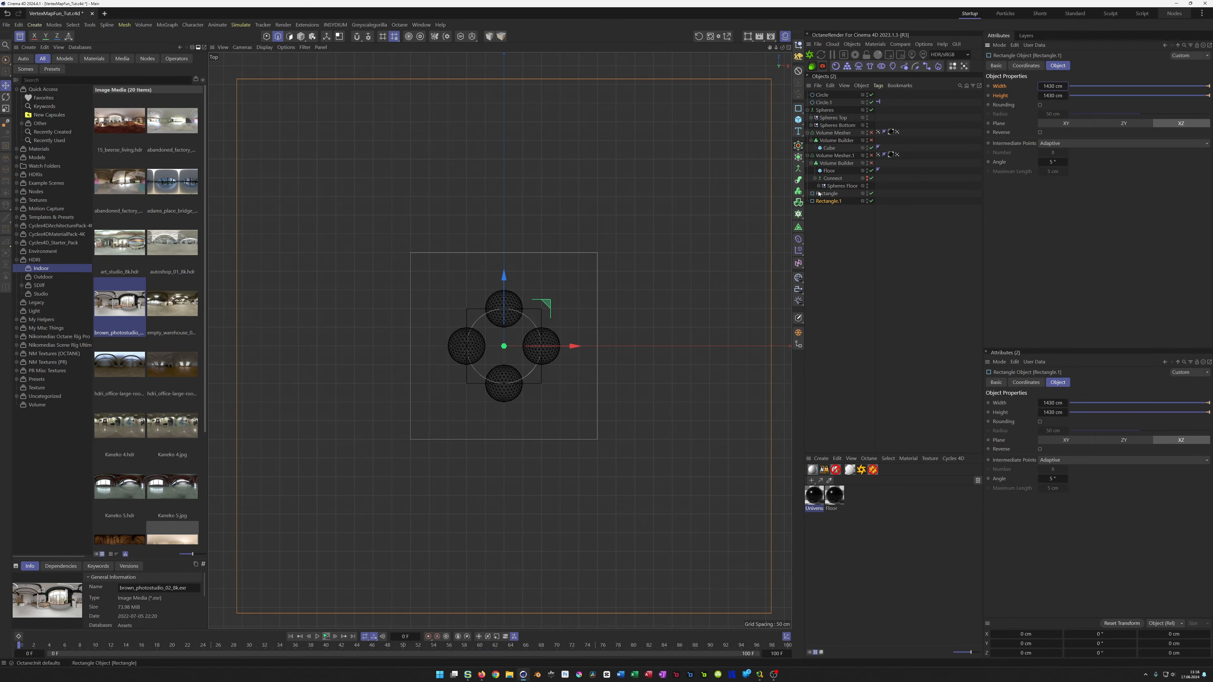
Add a Loft in the perspective view and nest the 500 cm and 1430 cm rectangles inside it
middle_click(677, 239)
middle_click(434, 230)
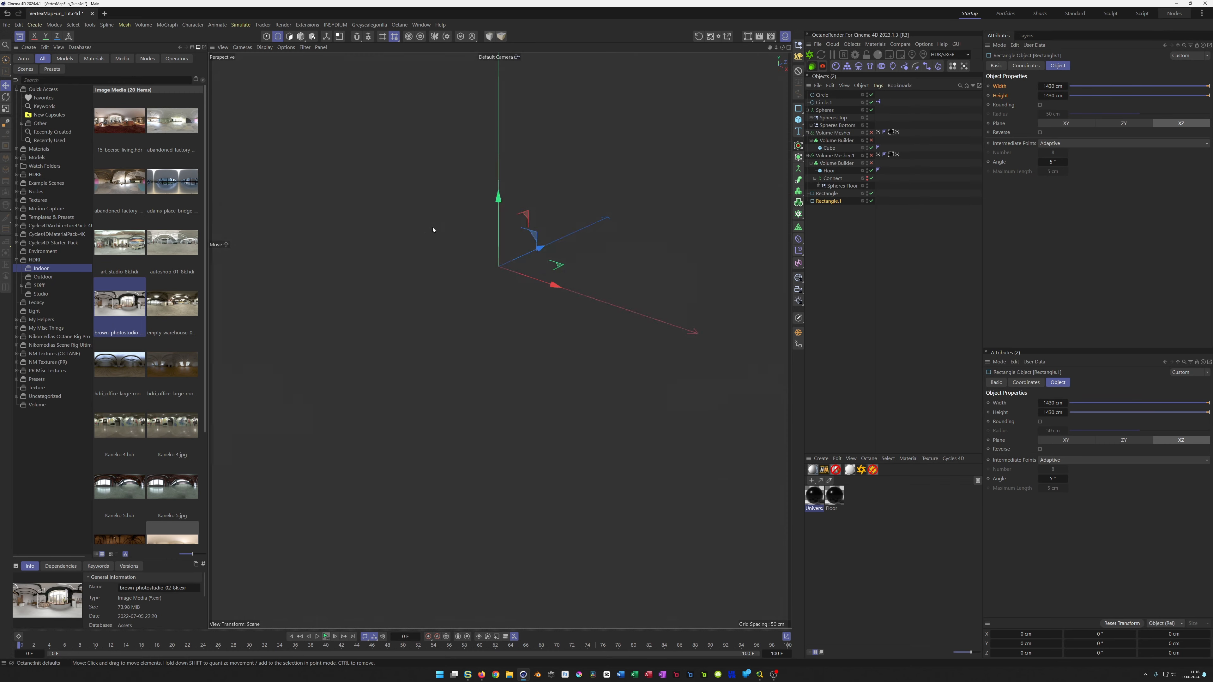
left_click(820, 196)
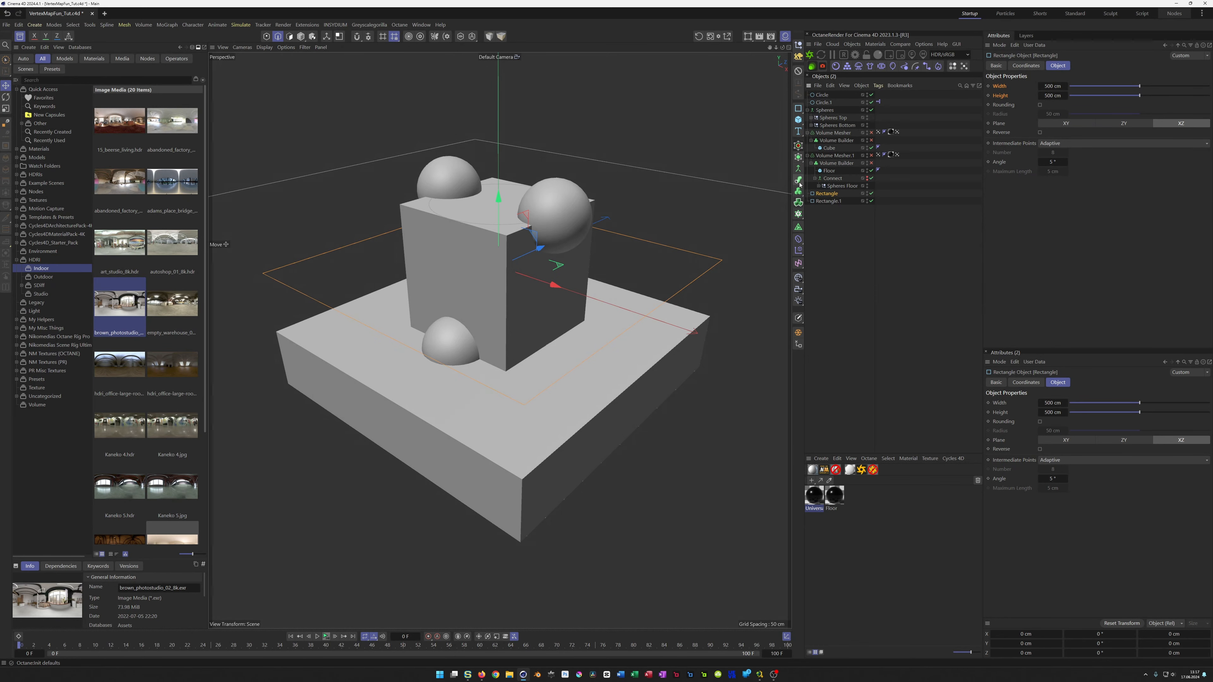
left_click(798, 157)
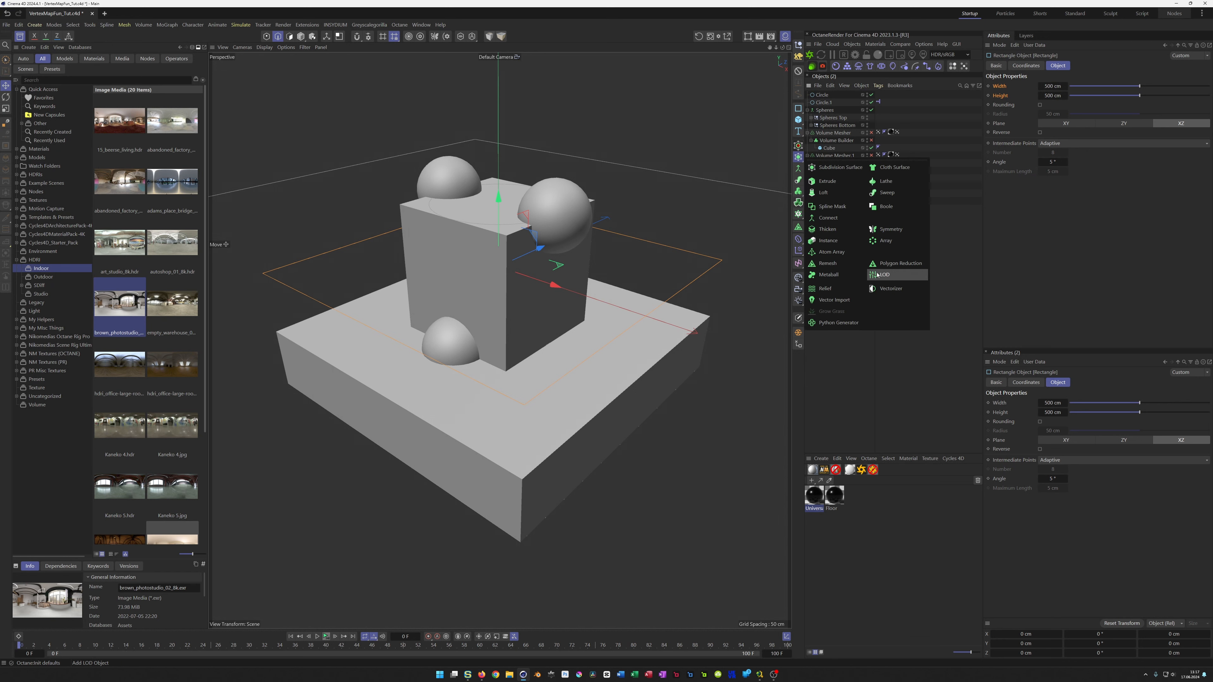
left_click(834, 192, "alt")
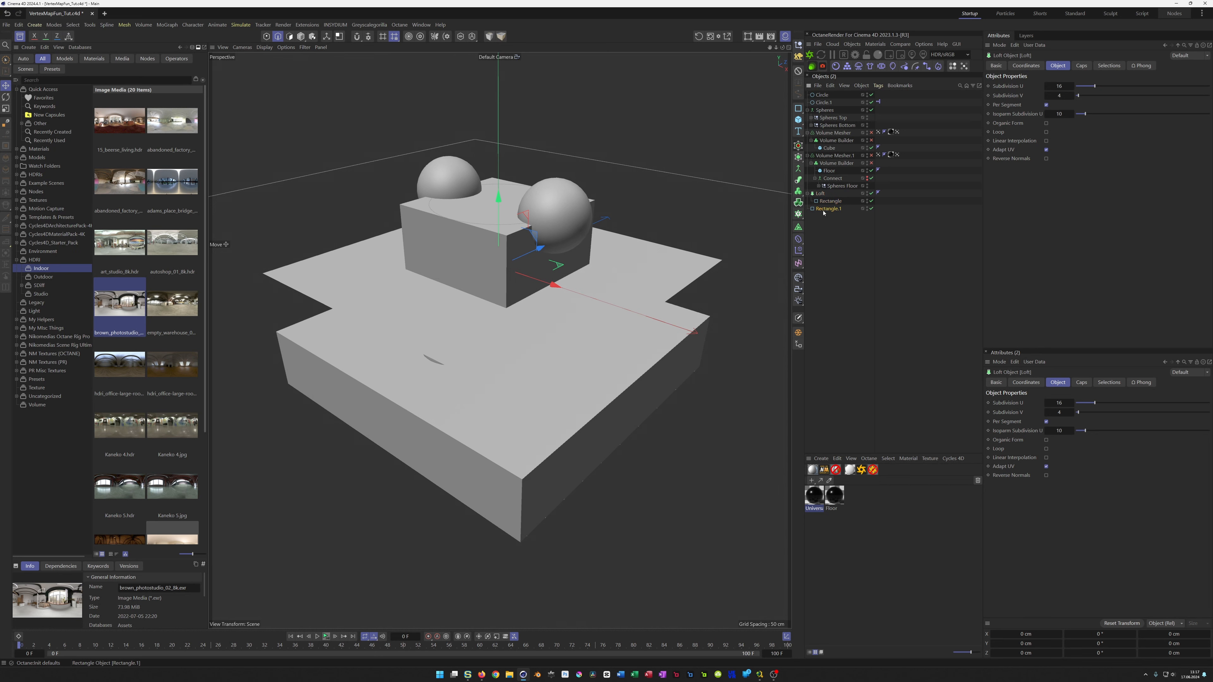
left_click_drag(840, 207, 840, 205)
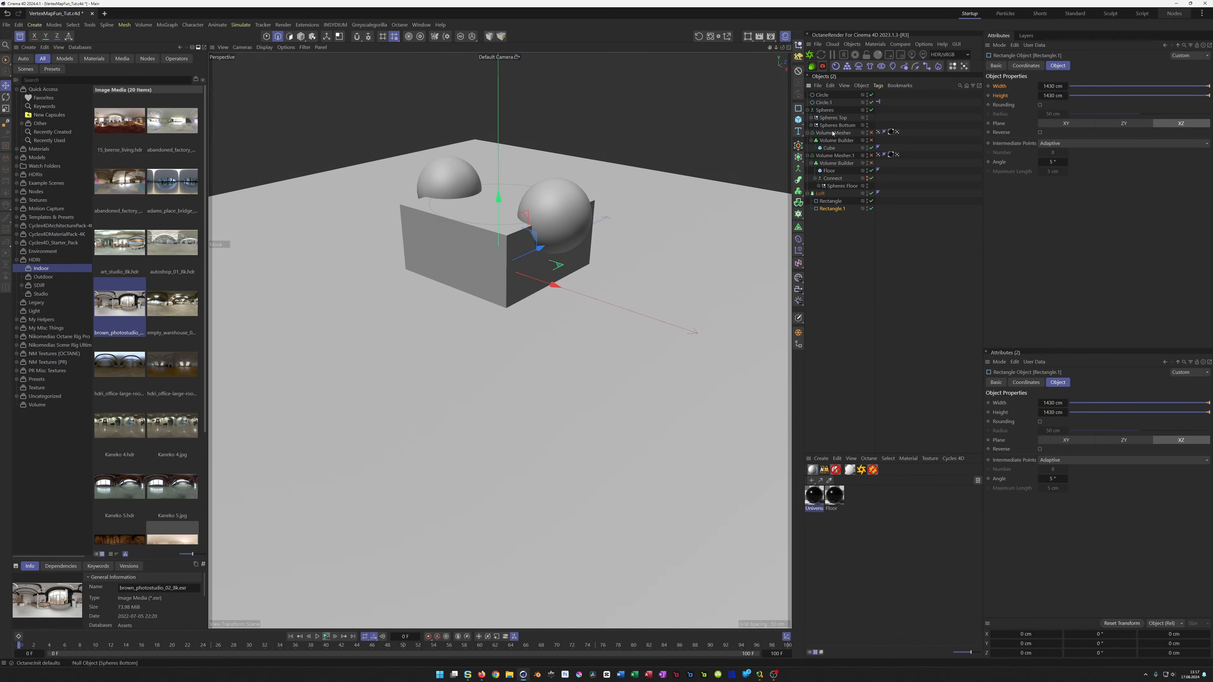
Move the Loft with its rectangles vertically until it sits above the cube and the top spheres
middle_click(596, 264)
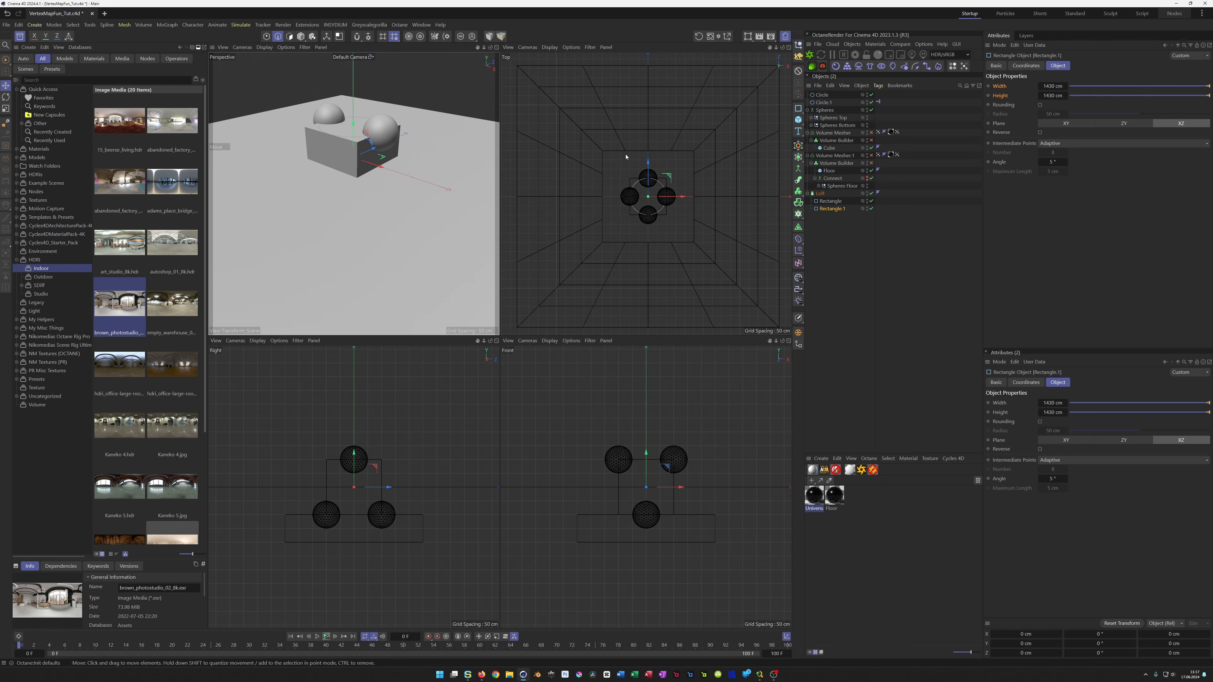
middle_click(484, 211)
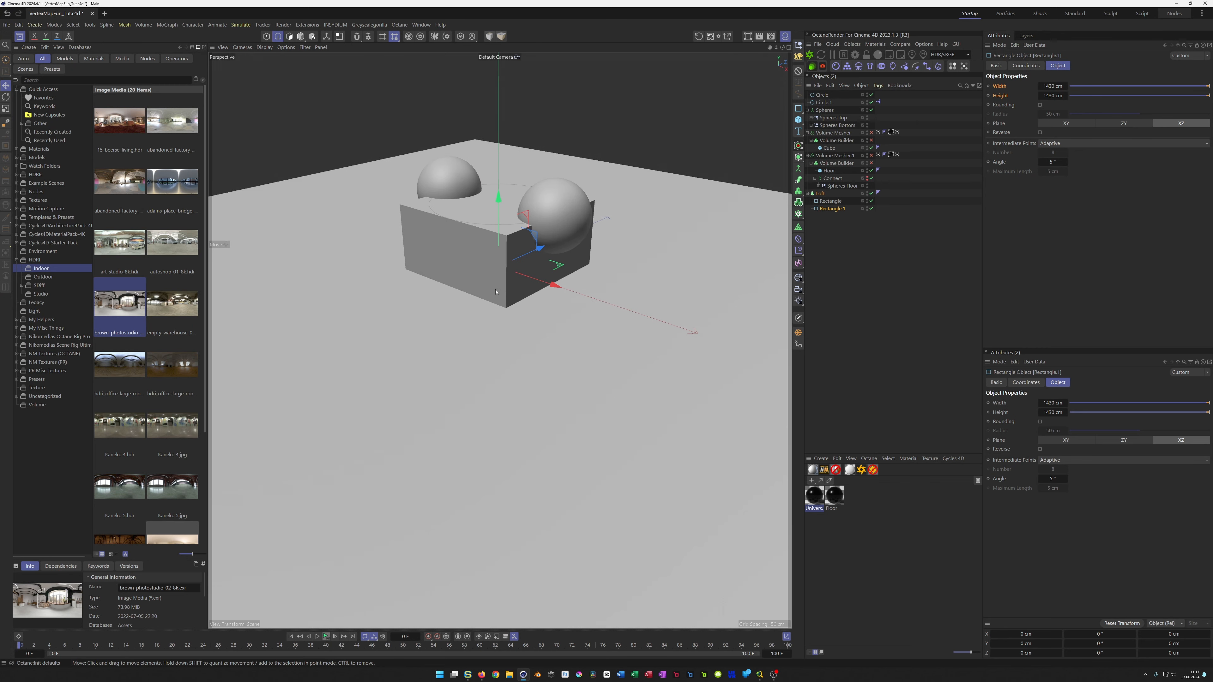
left_click(820, 193)
left_click_drag(498, 200, 496, 344)
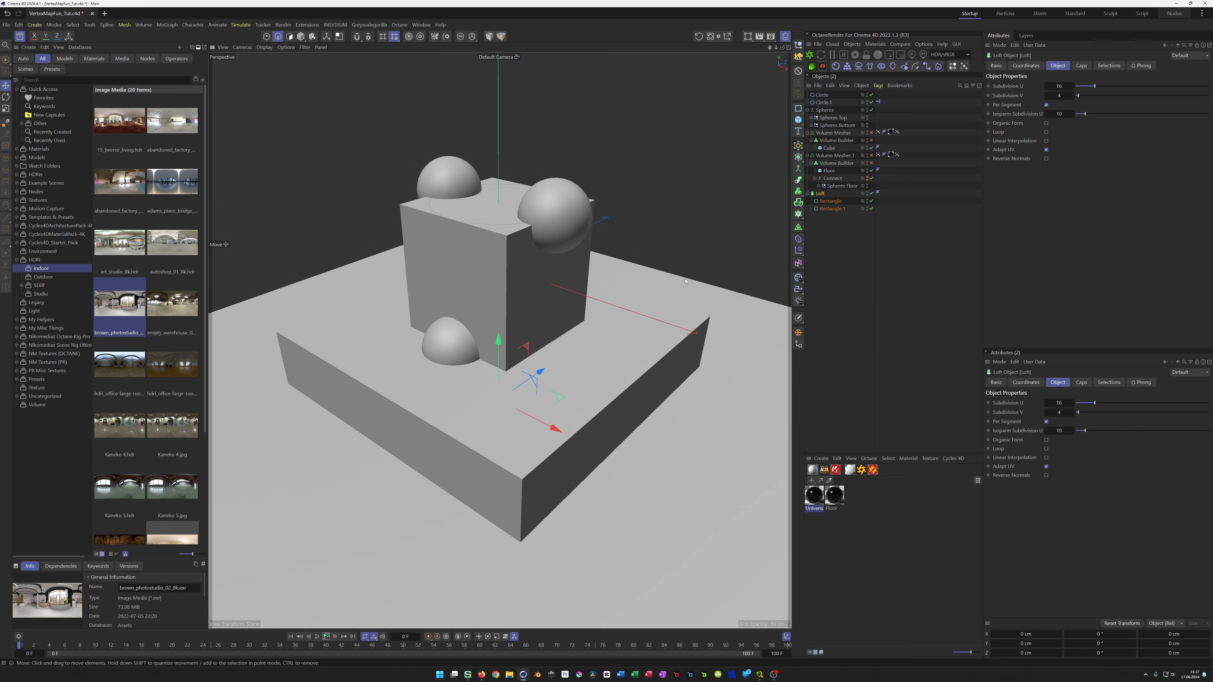
left_click_drag(498, 339, 498, 63)
left_click_drag(509, 175, 503, 336)
Show all four views and hide both Volume Meshers in the editor and render
left_click(830, 202)
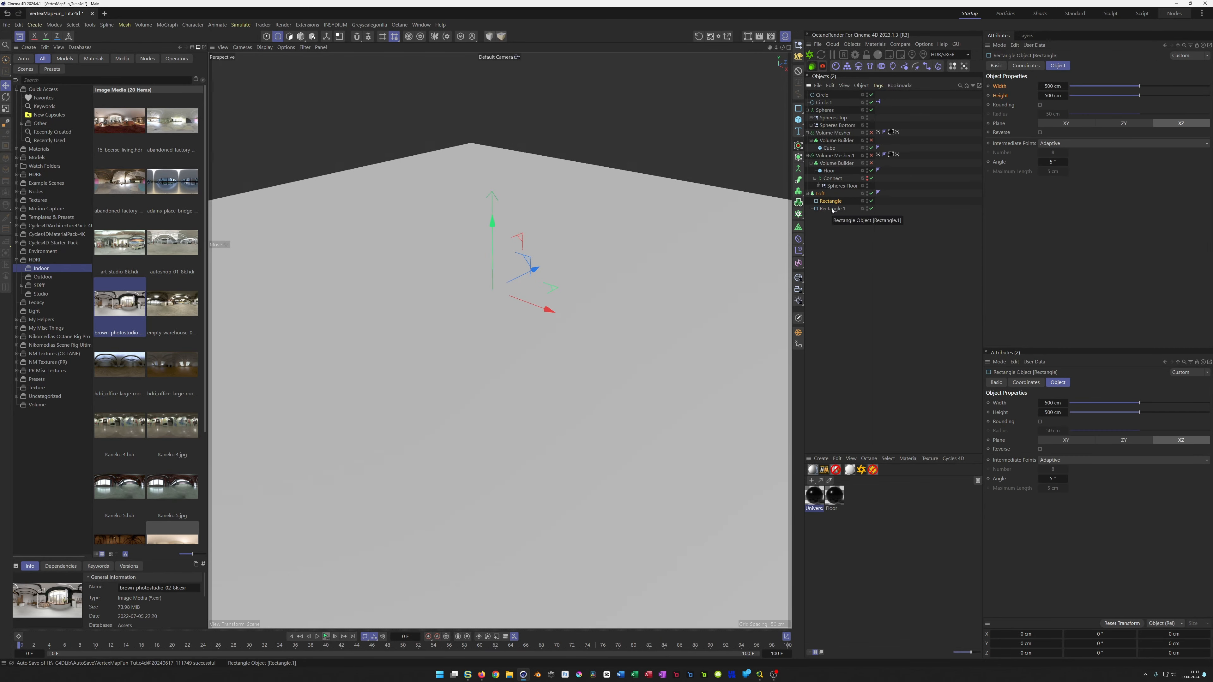
left_click(832, 209)
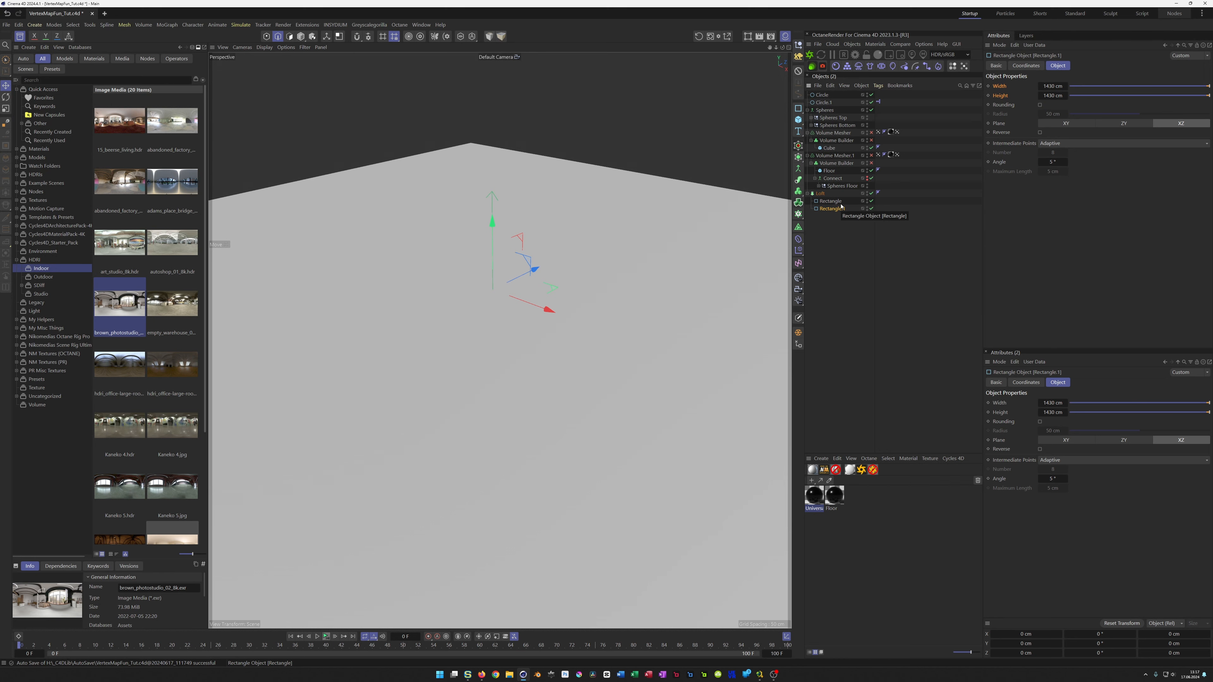
left_click(821, 194)
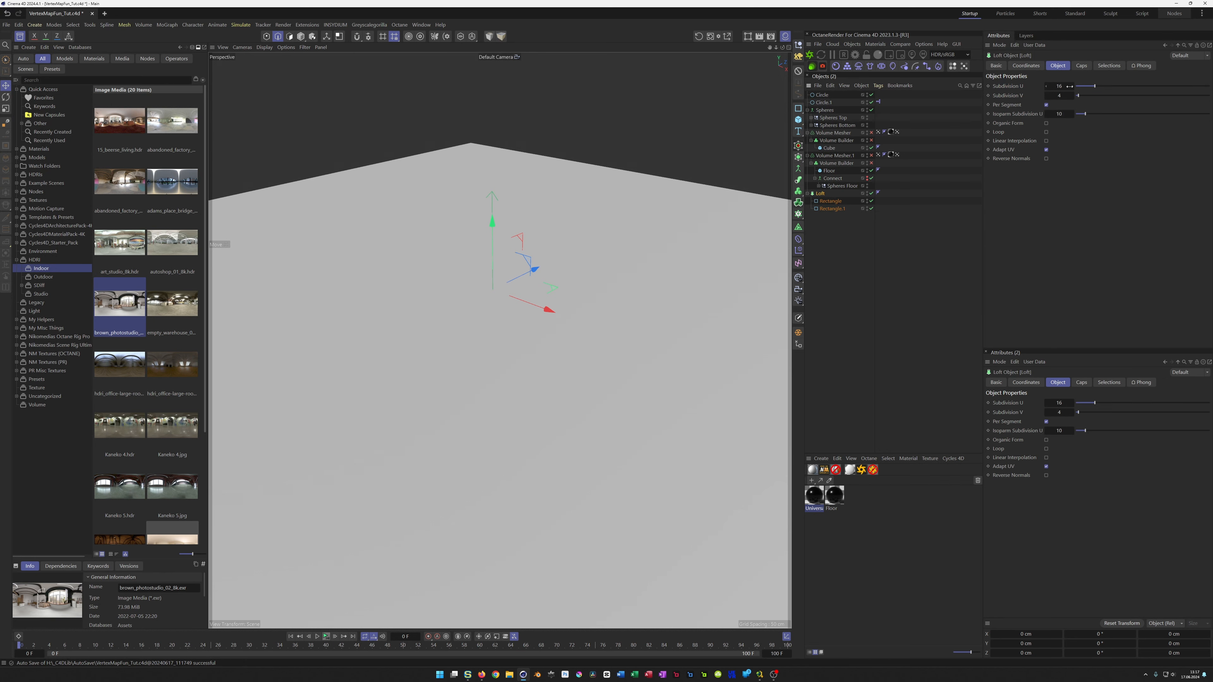
middle_click(697, 235)
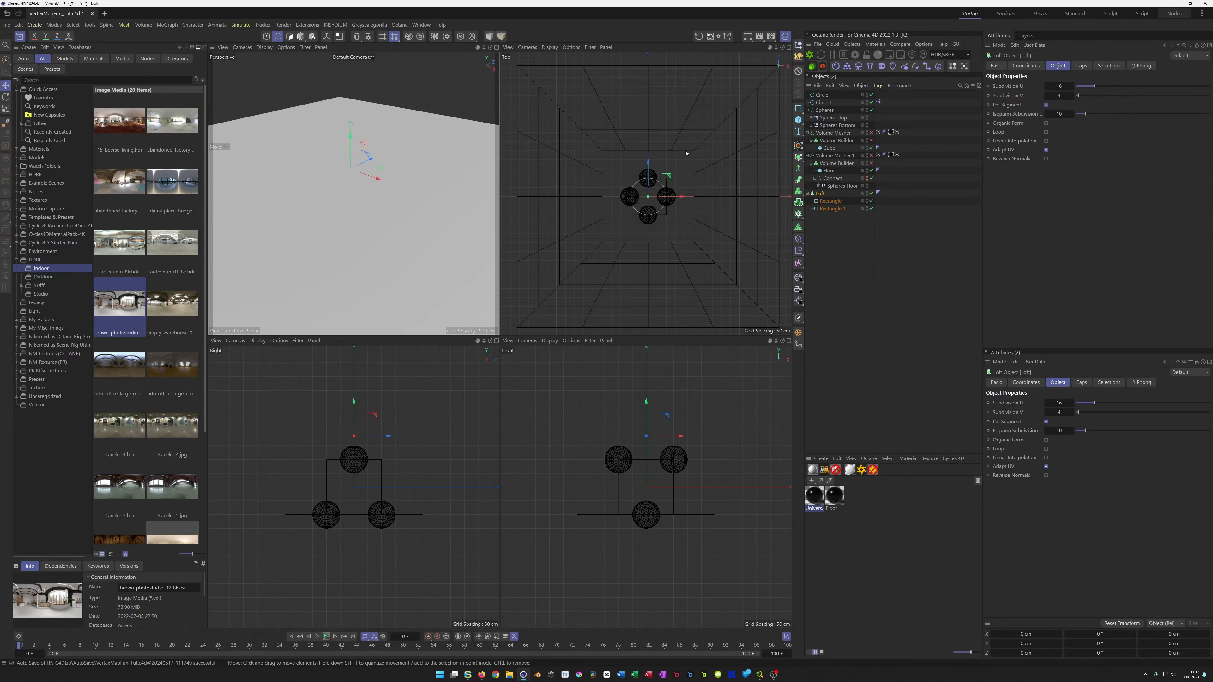
mouse_move(832, 209)
left_mouse_down()
mouse_move(826, 200)
mouse_move(833, 213)
left_mouse_up()
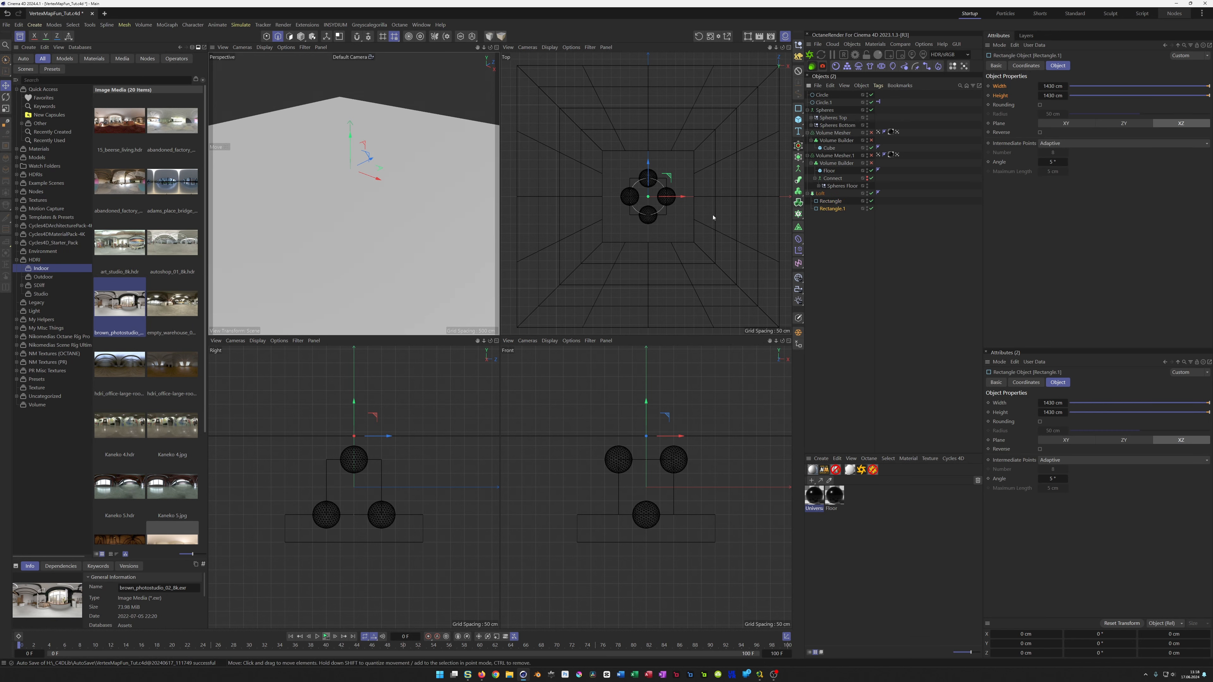
scroll(630, 186, "up", 3)
scroll(628, 151, "down", 4)
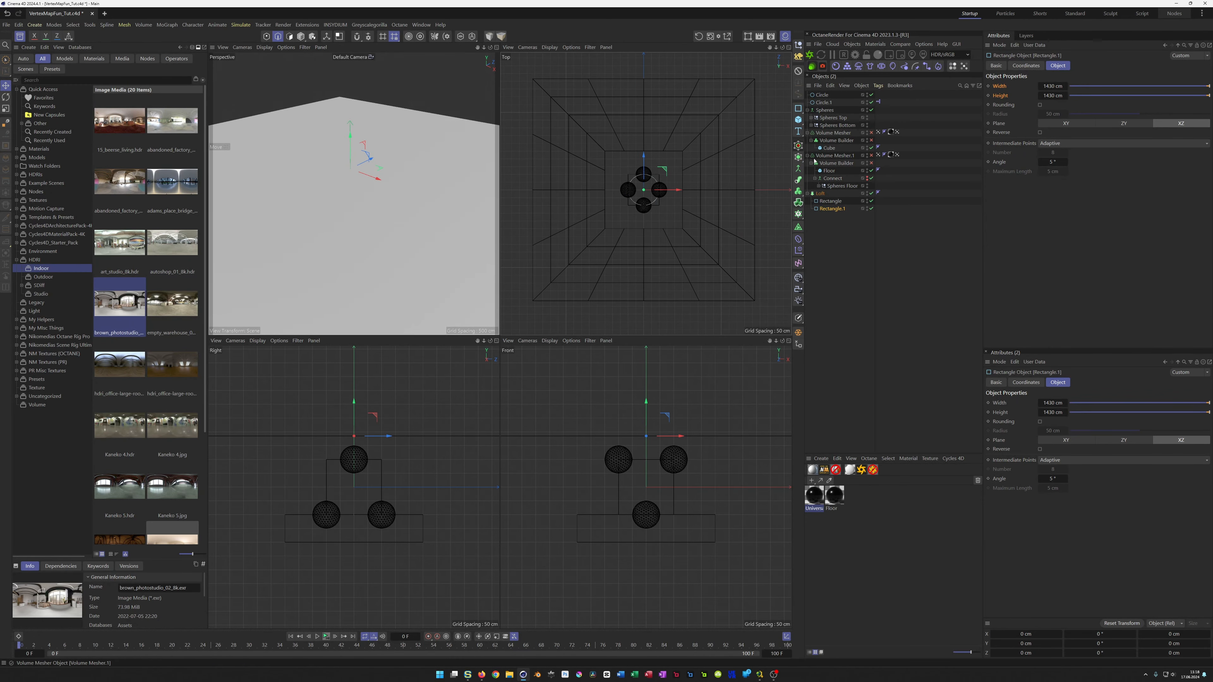
left_click(867, 133, "alt")
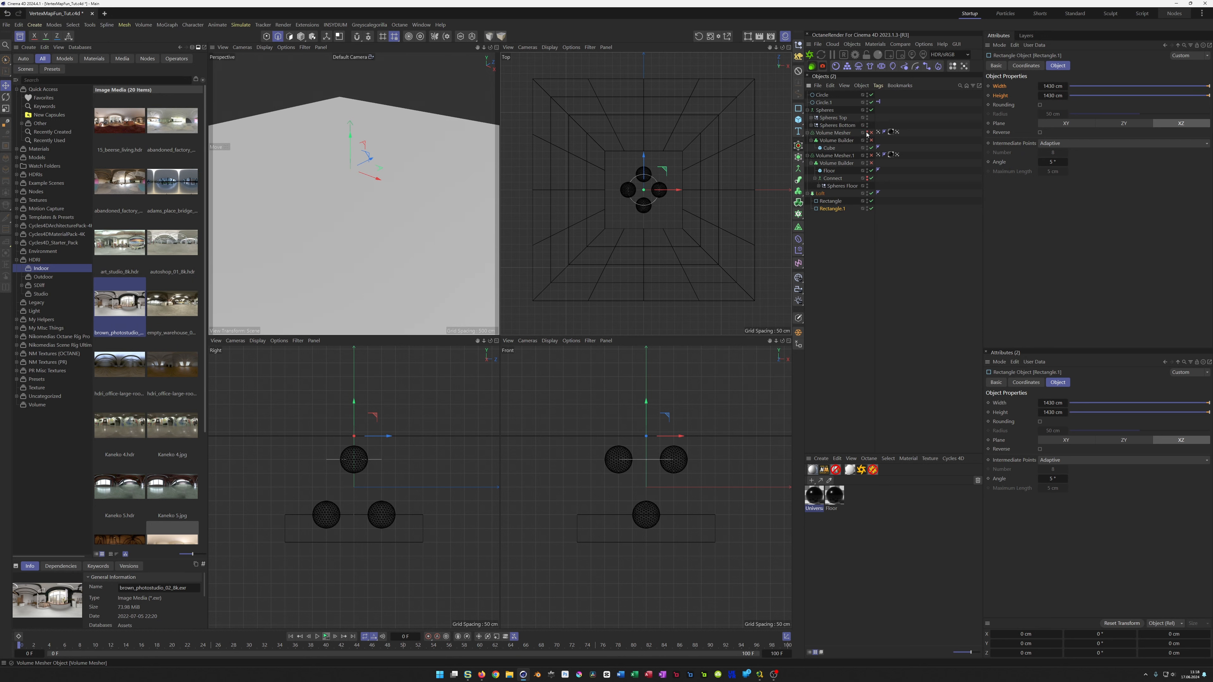
left_click(867, 156, "alt")
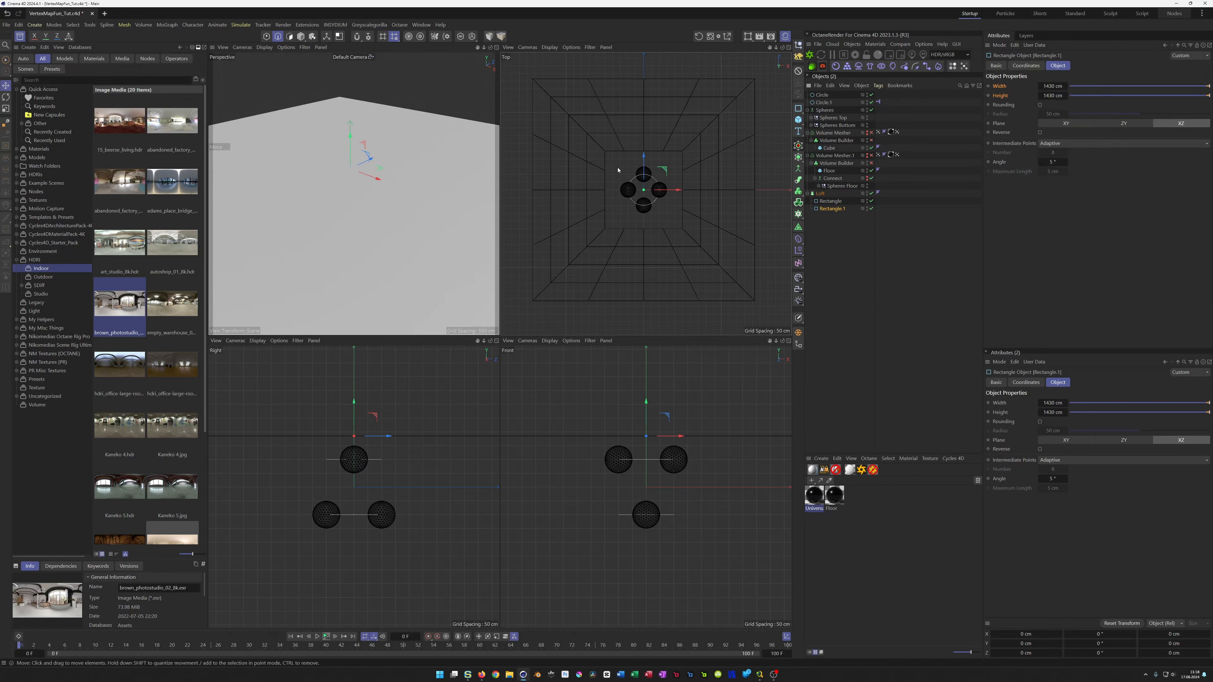
Try a 365 cm size for the inner rectangle and restore it to 500 cm
mouse_move(394, 206)
left_mouse_down("alt")
mouse_move(400, 265)
mouse_move(397, 200)
left_mouse_up("alt")
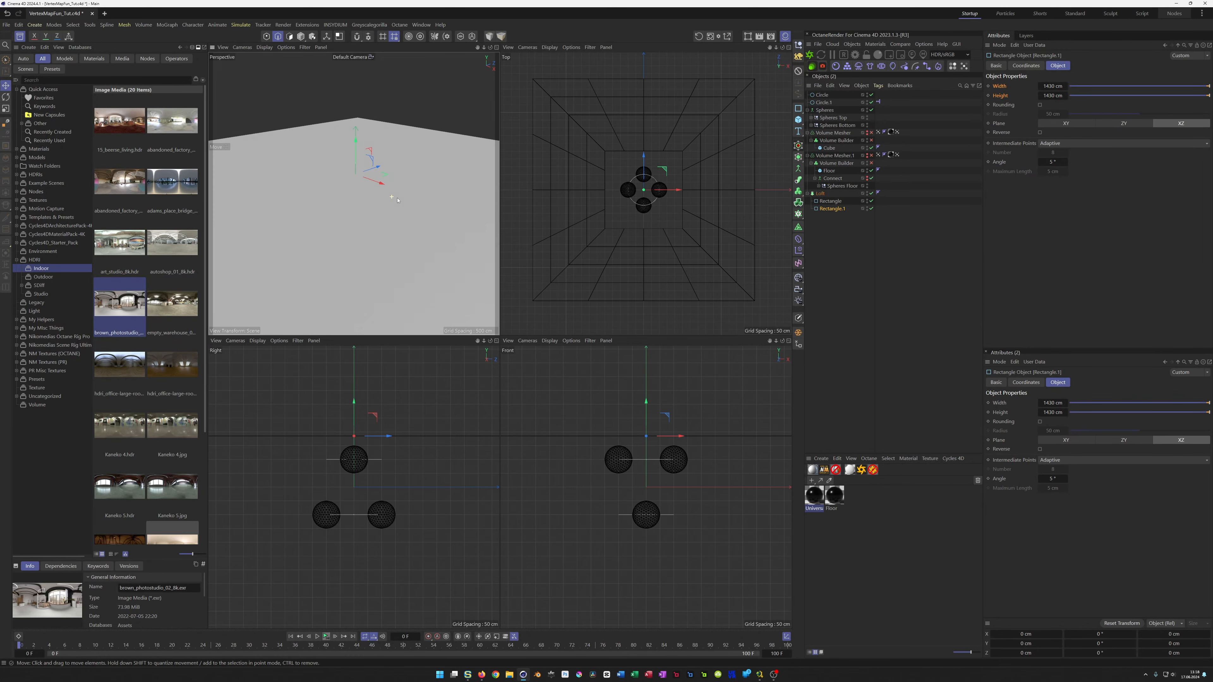
left_click(825, 203)
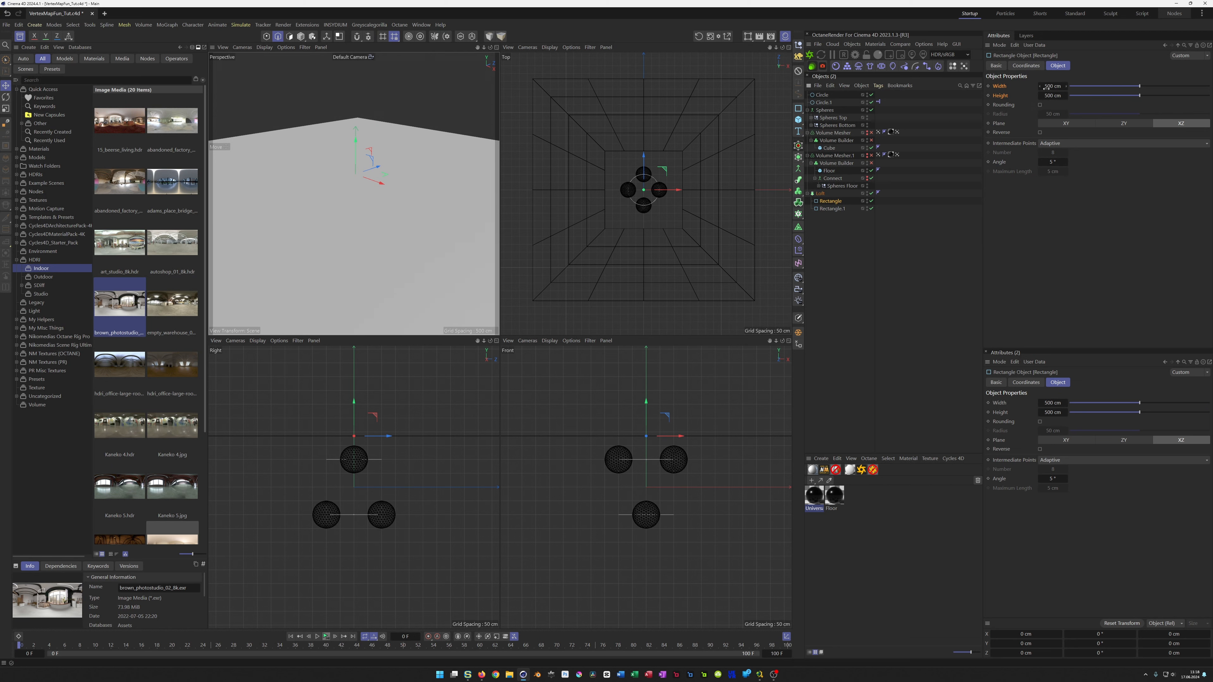
left_click_drag(1048, 87, 1020, 88)
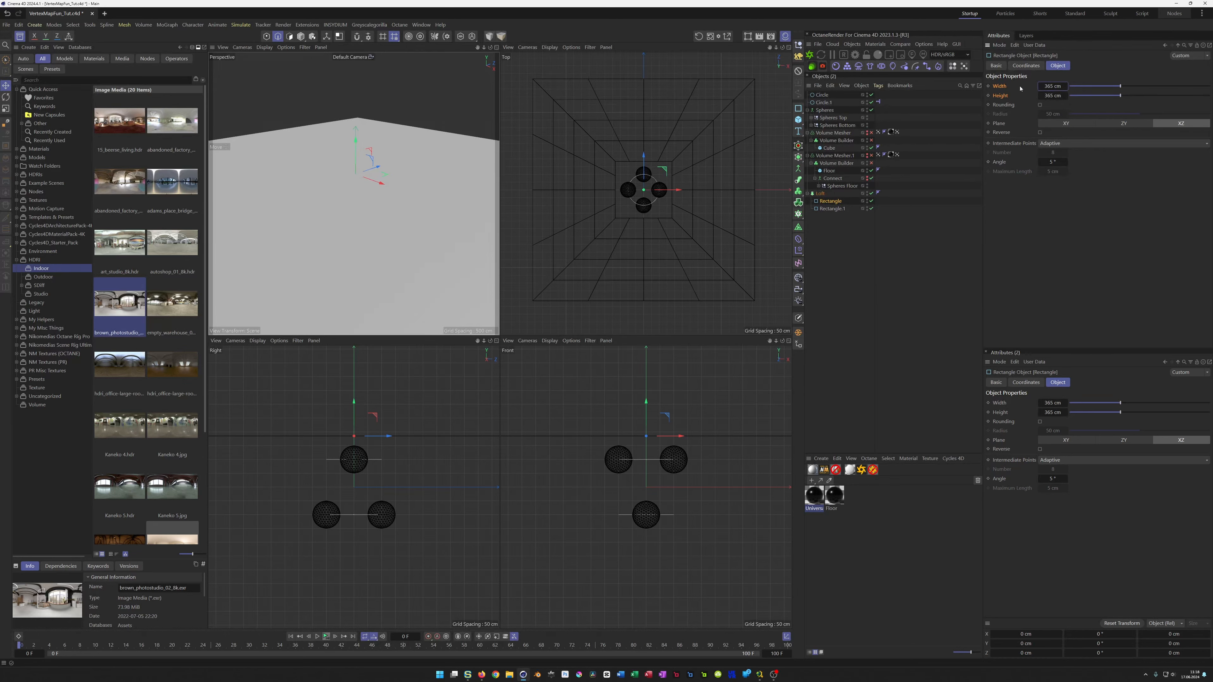
triple_click(1047, 87)
type("500")
key("Return")
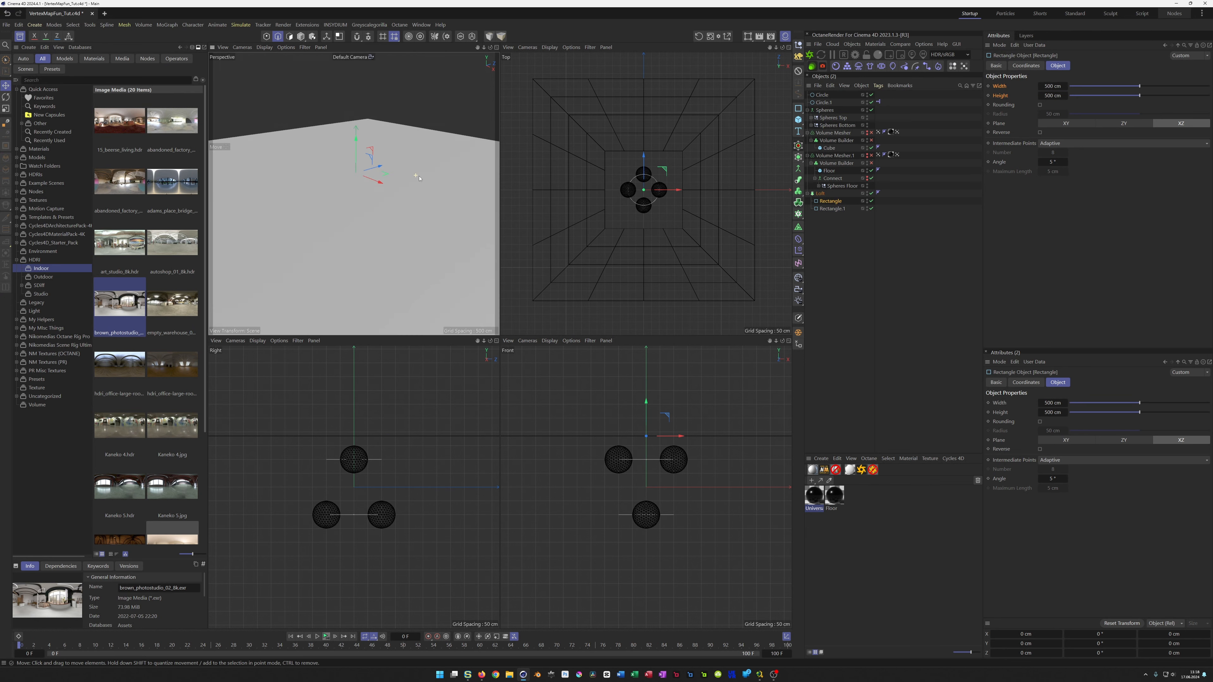
Take both rectangles out of the Loft and delete the Loft
left_click_drag(832, 209, 832, 234)
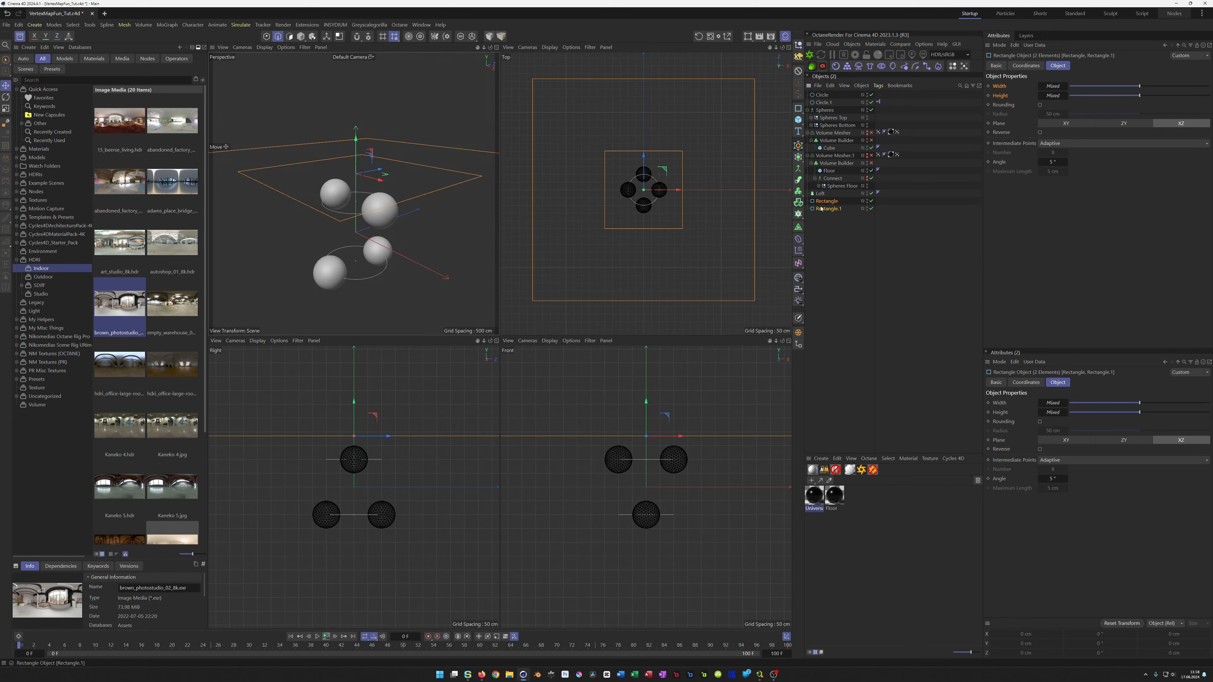
left_click(820, 194)
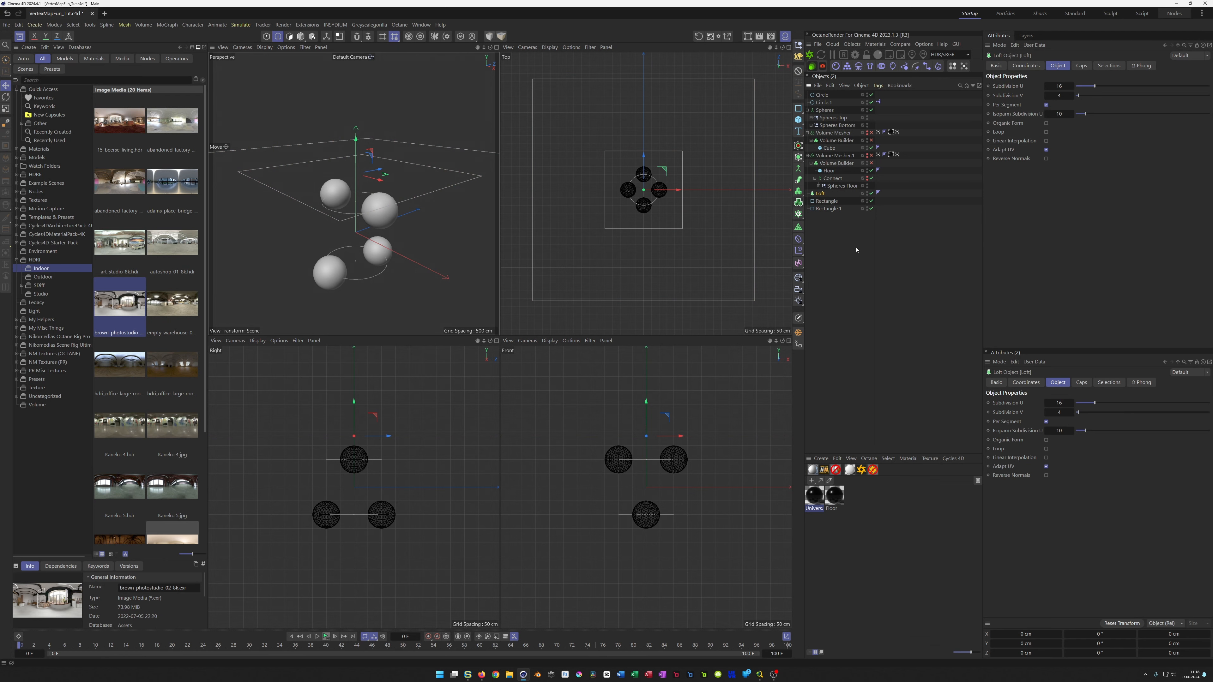
key("Delete")
Create a new Loft, place it beside the rectangles in the hierarchy, and nest both rectangles in it
left_click(826, 194)
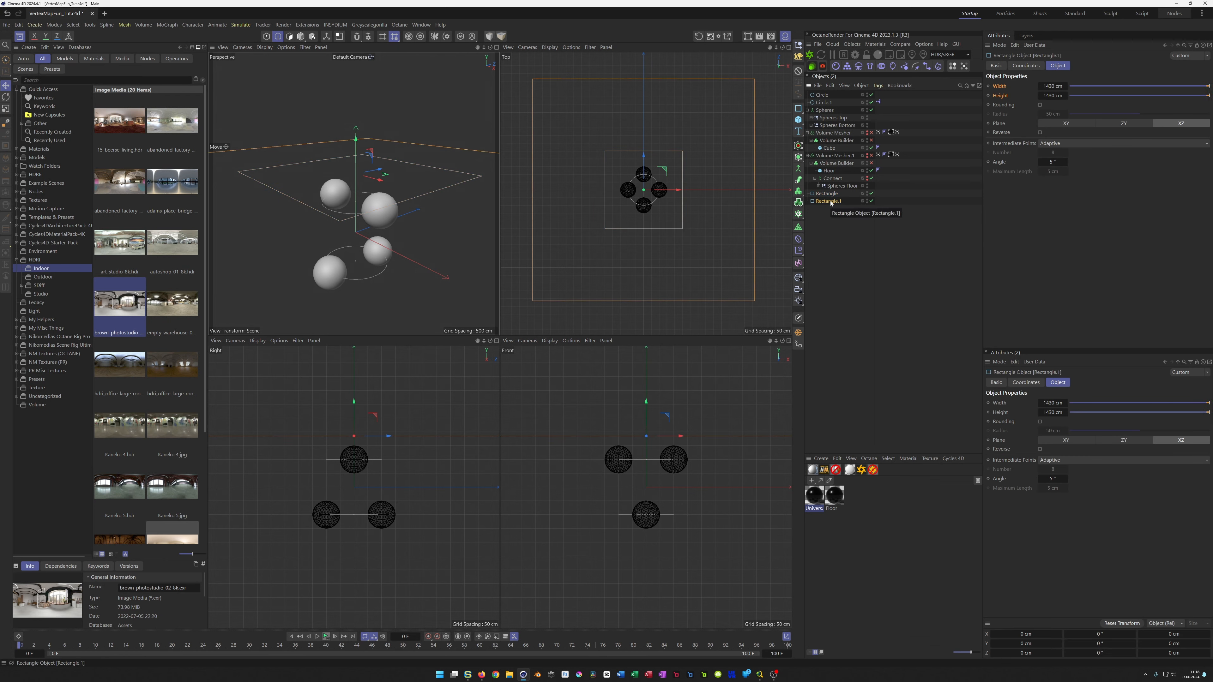
left_click(831, 194)
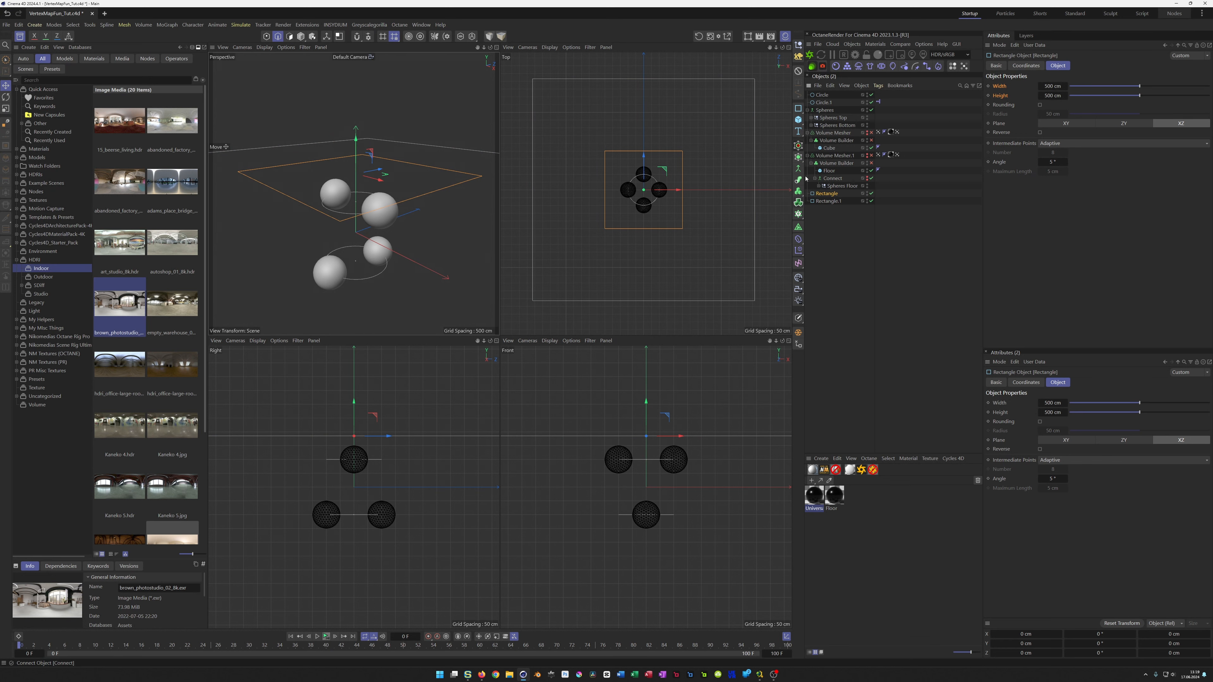
left_click(800, 160)
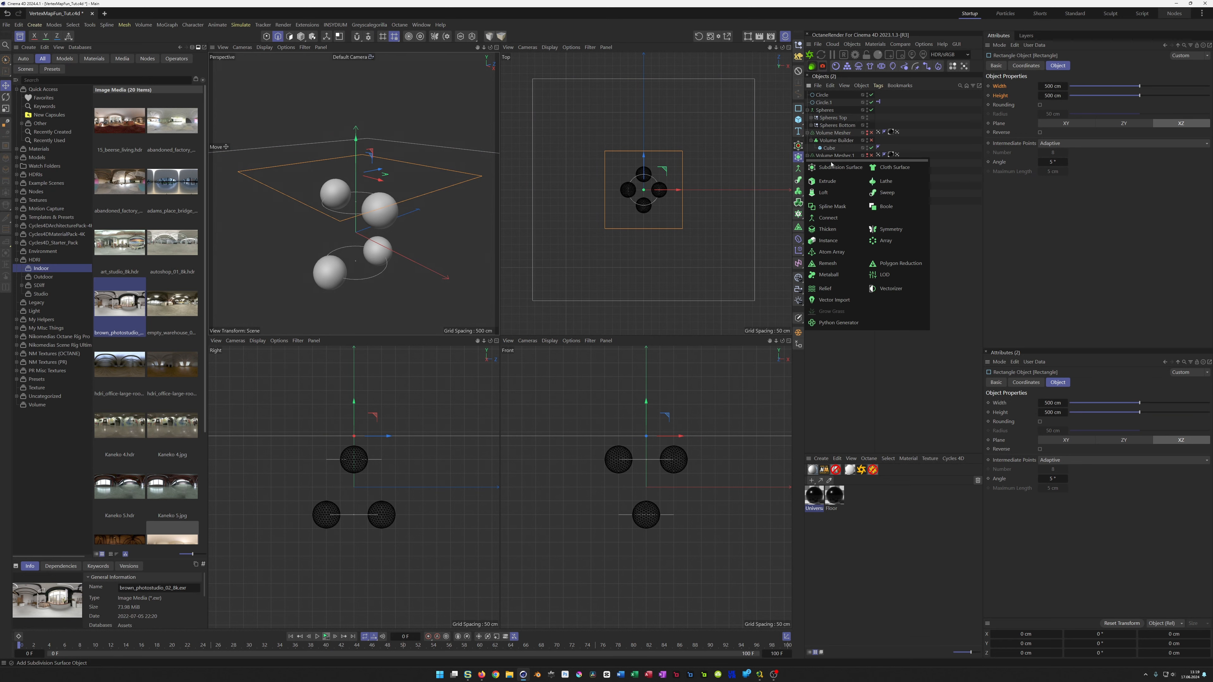
left_click(836, 192)
left_click_drag(817, 95, 820, 209)
left_click(824, 195)
left_click(822, 202, "shift")
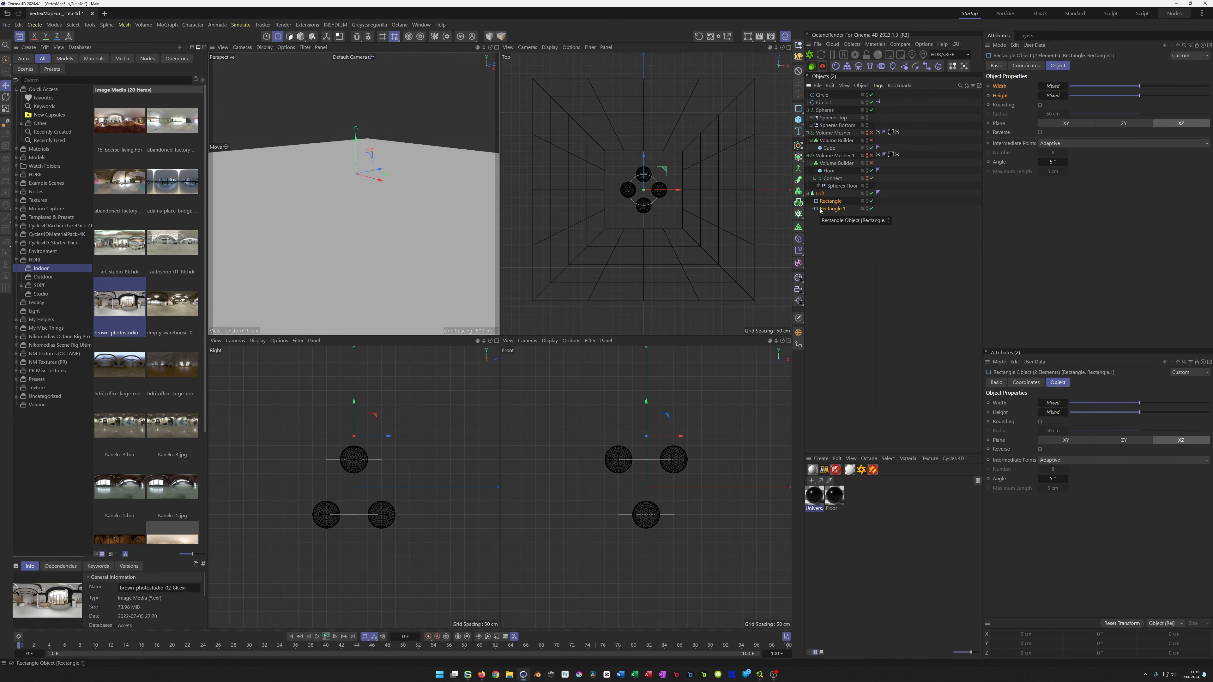
Set the Loft's Subdivision V to 2
left_click(820, 193)
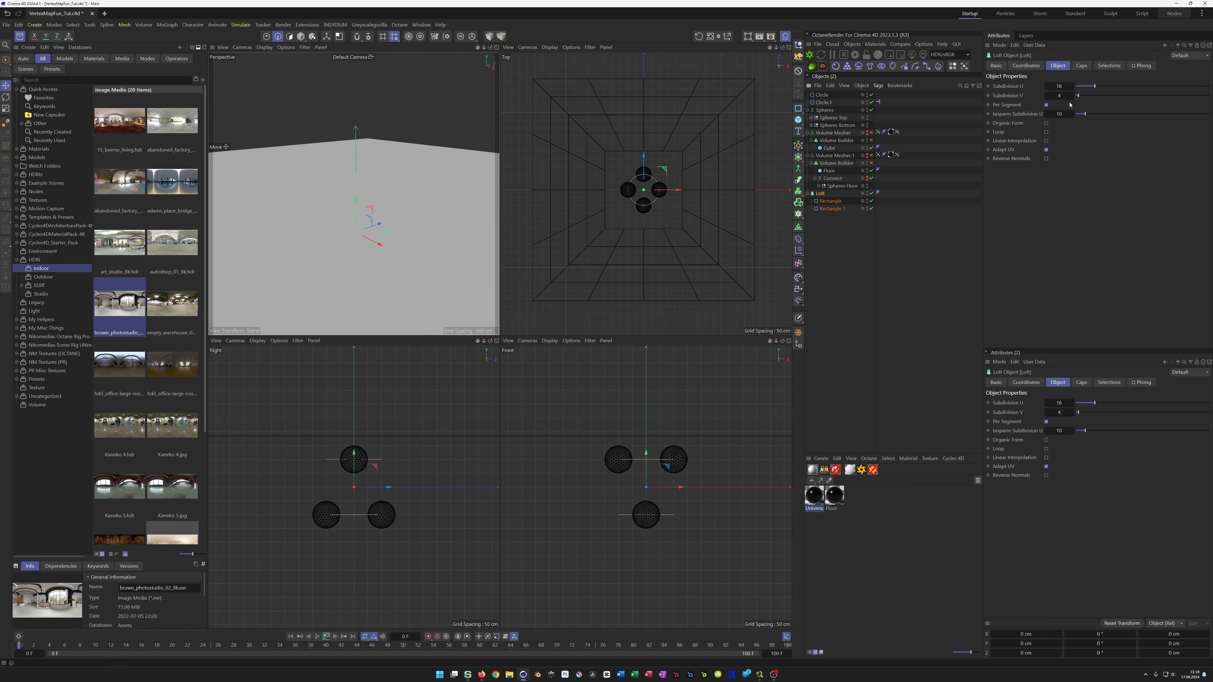
left_click(1046, 132)
left_click_drag(1083, 97, 1059, 99)
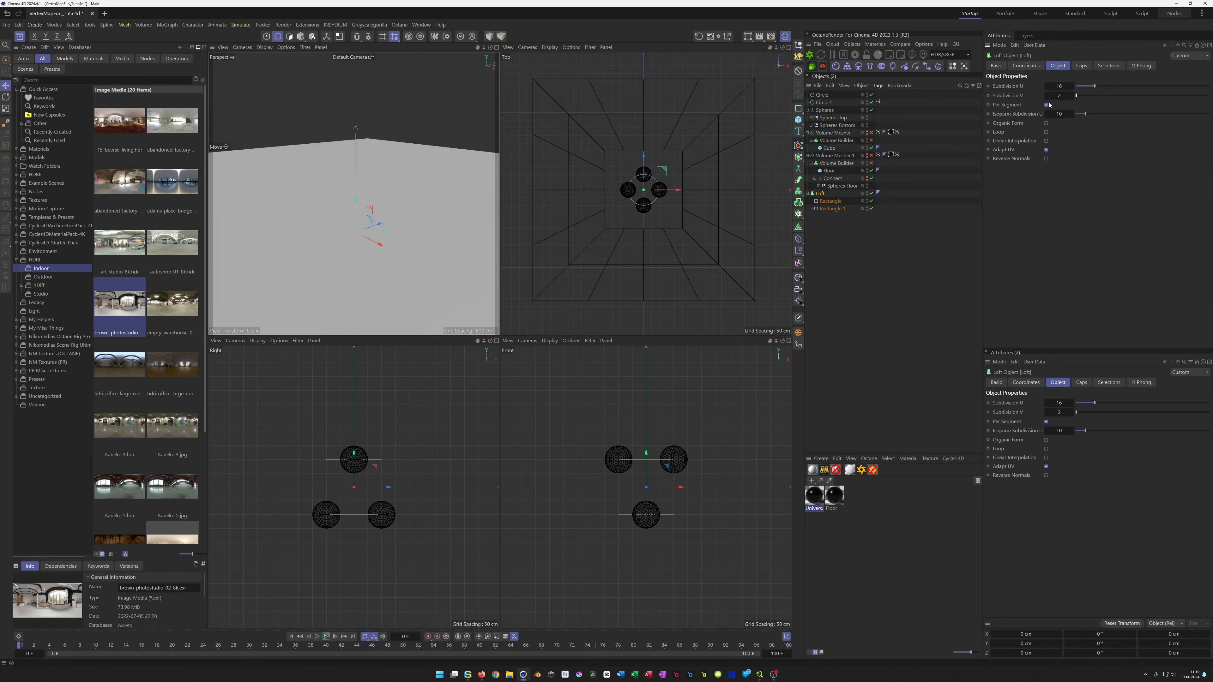
Try the Loft without Per Segment and with Subdivision U at 14, and restore Per Segment and a value of 16
left_click(1046, 104)
left_click(1046, 104)
left_click_drag(1096, 87, 1093, 87)
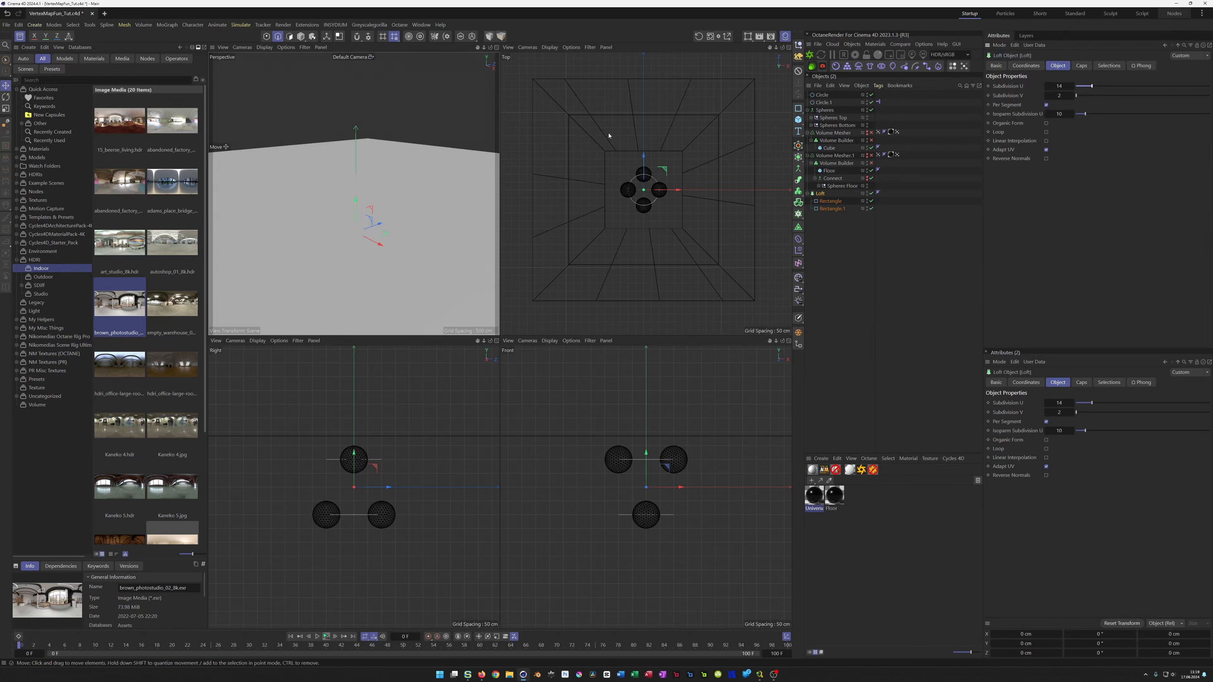
double_click(1059, 86)
type("16")
key("Return")
Take both rectangles out of the Loft, placing them directly below it in the hierarchy
scroll(394, 209, "down", 4)
mouse_move(361, 218)
left_mouse_down("alt")
mouse_move(361, 246)
mouse_move(362, 210)
left_mouse_up("alt")
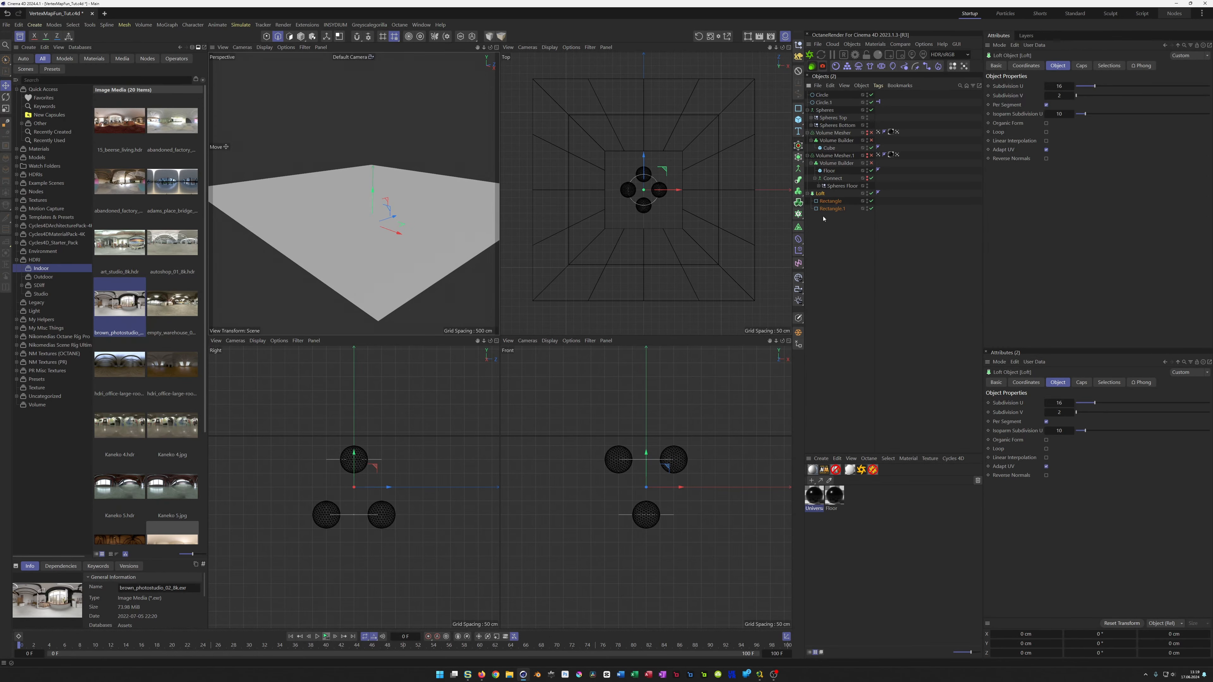
left_click_drag(829, 208, 826, 242)
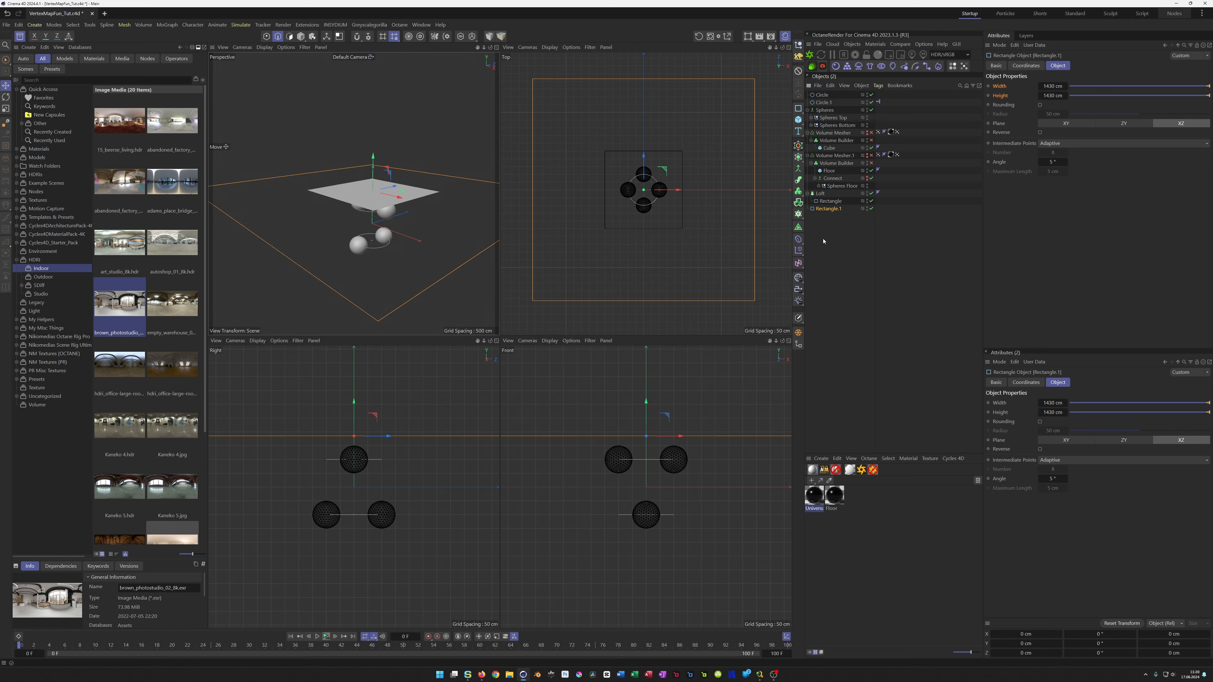
left_click_drag(827, 201, 822, 208)
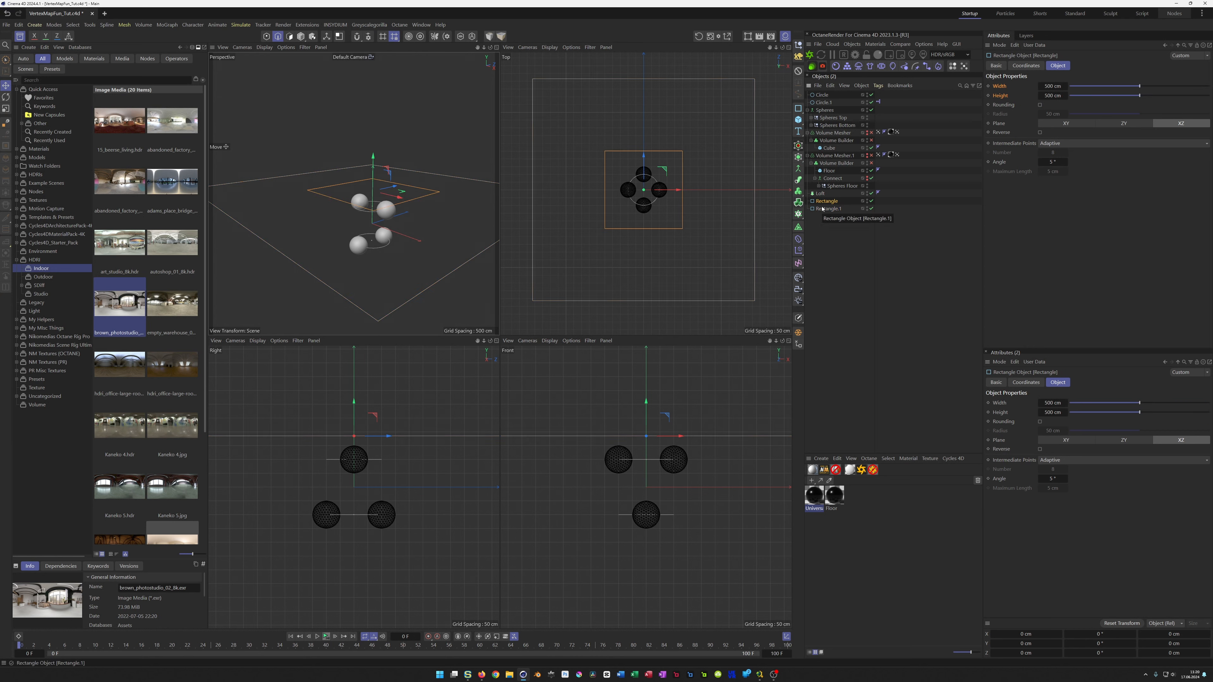
Delete the Loft together with both rectangles
left_click(822, 194)
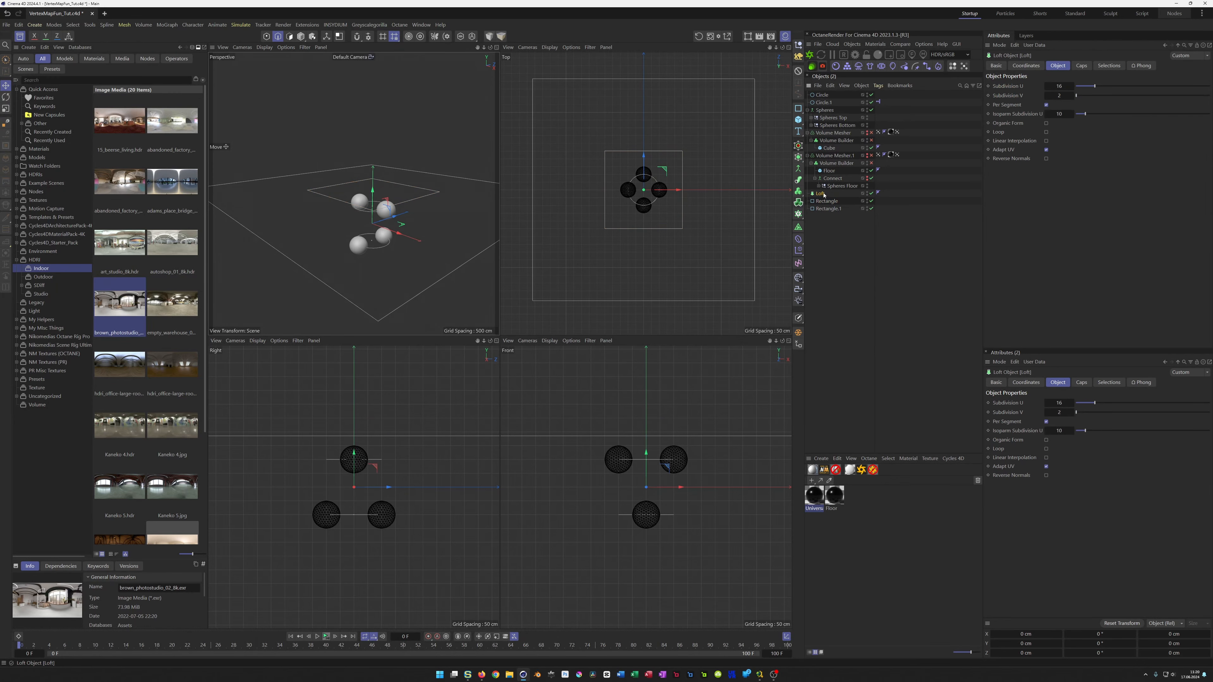
left_click(830, 209, "shift")
key("Delete")
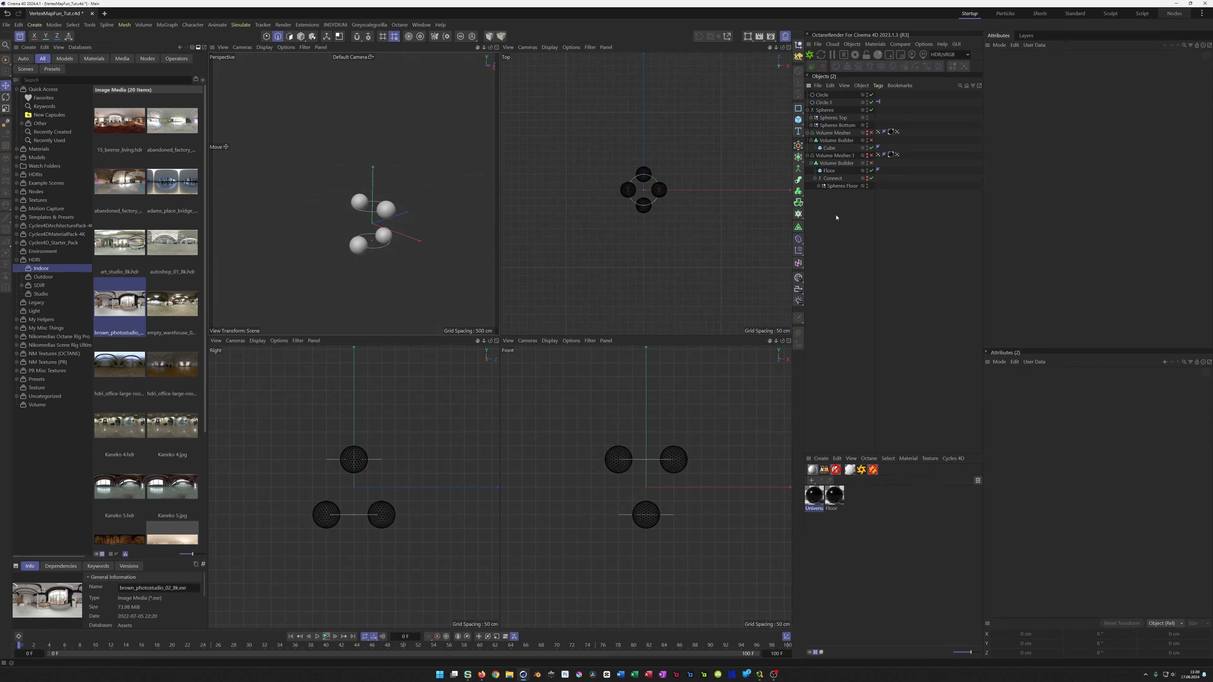
Add a Disc primitive to the scene
left_click(799, 123)
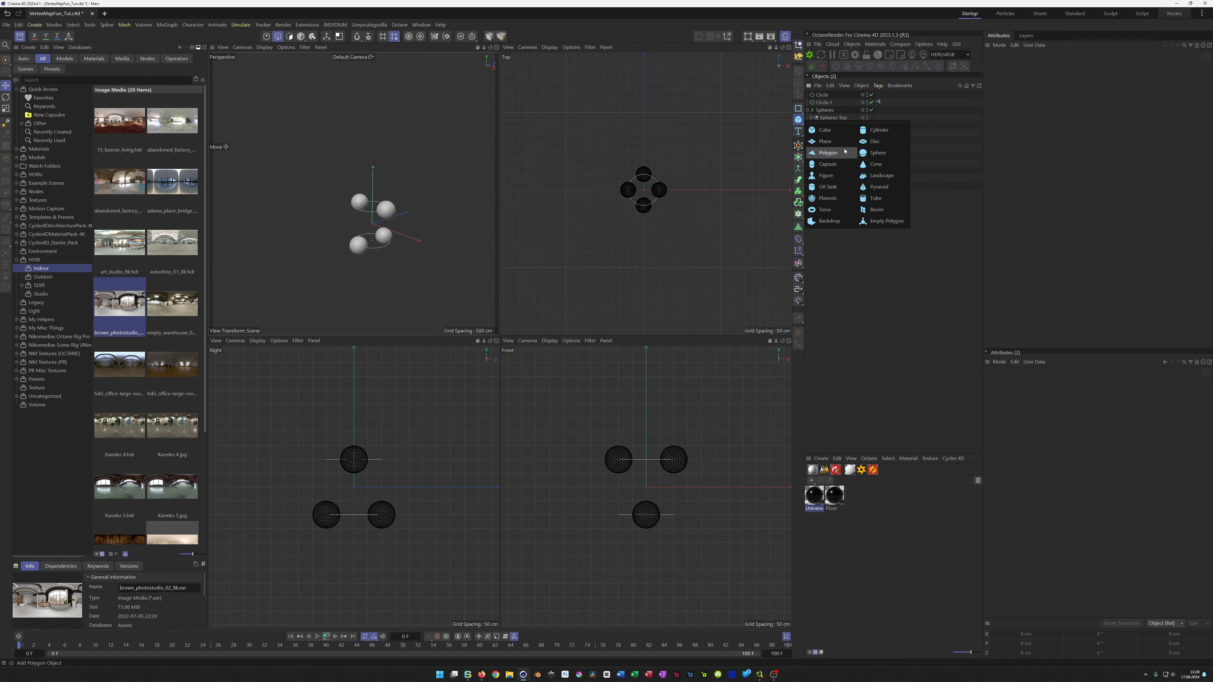
left_click(874, 141)
scroll(355, 211, "up", 8)
middle_click_drag(356, 212, 313, 231, "alt")
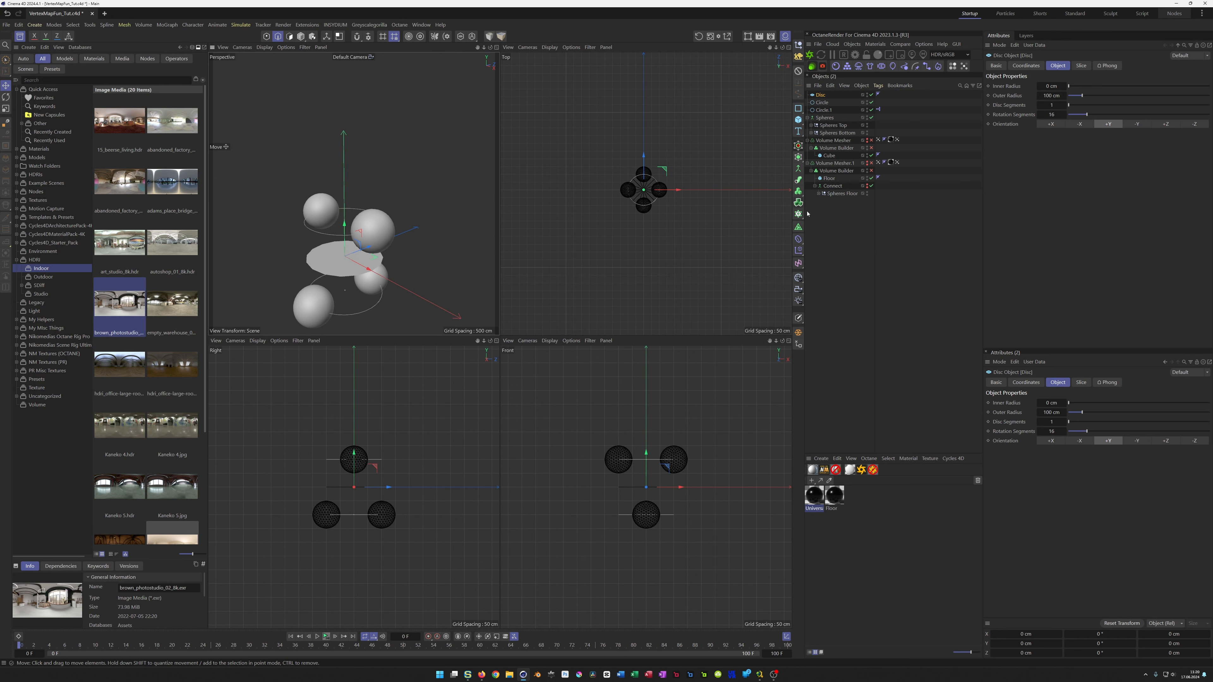
Set the Disc's outer radius to 1000 cm, its inner radius to 500 cm and its rotation segments to 4
left_click(1051, 96)
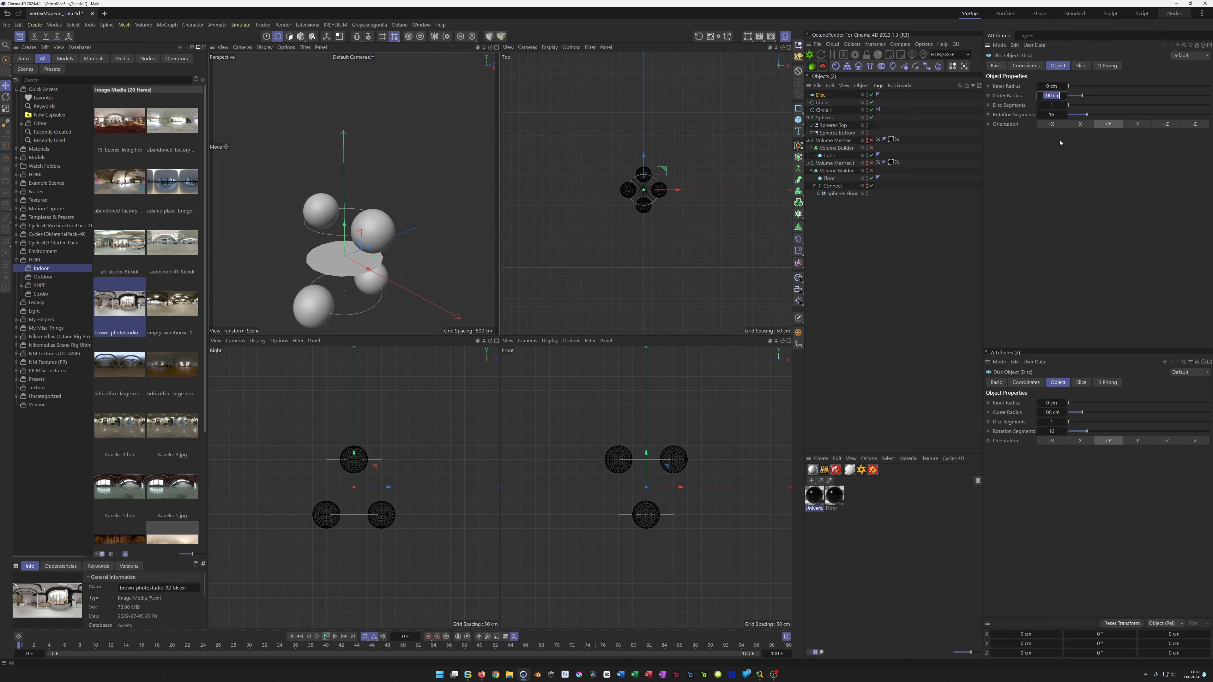
type("100")
key("Return")
left_click(1055, 86)
type("500")
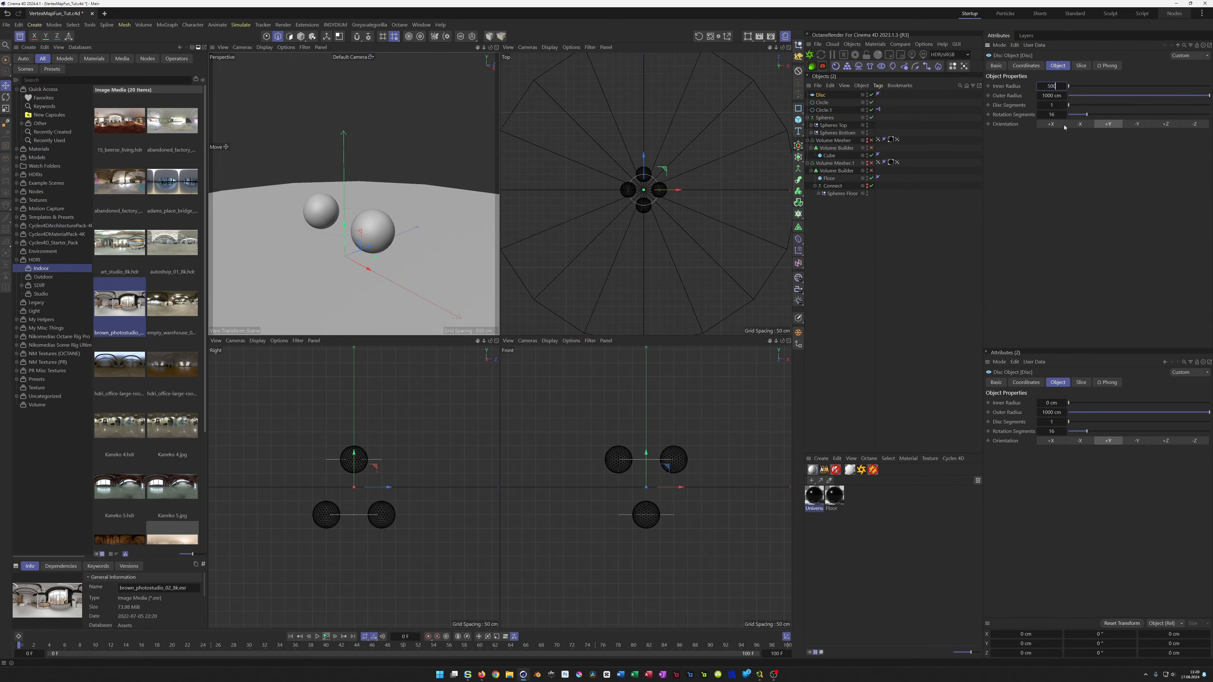
key("Return")
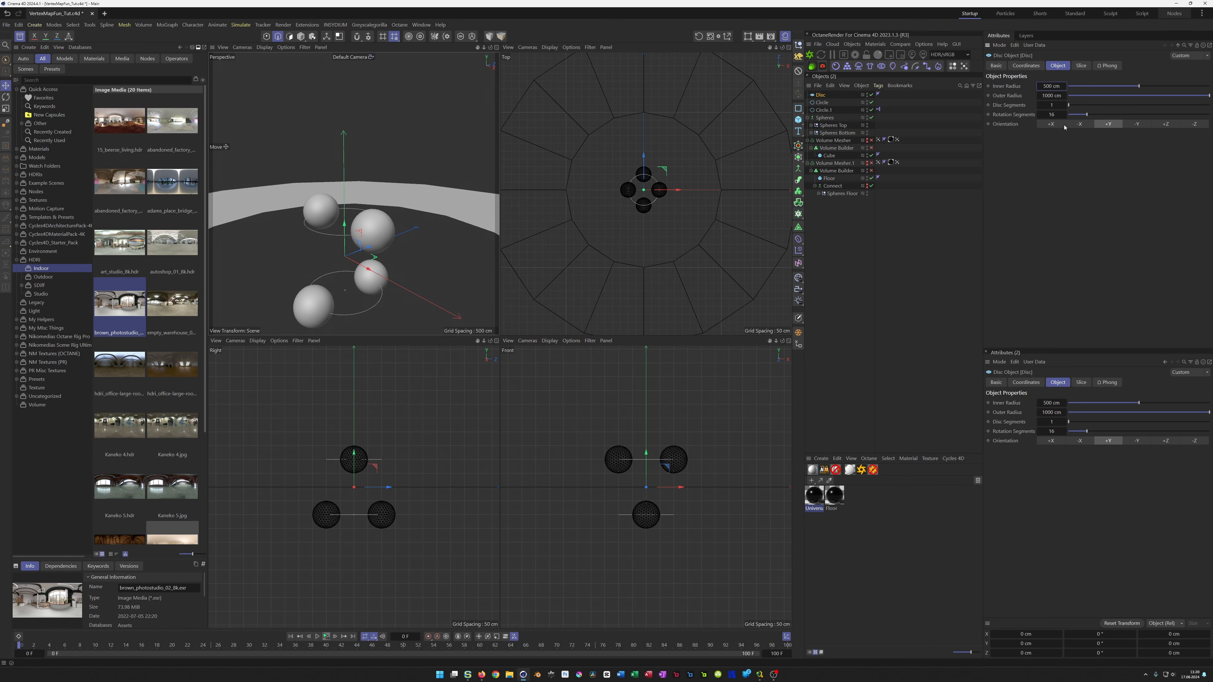
left_click(1053, 115)
type("4")
key("Return")
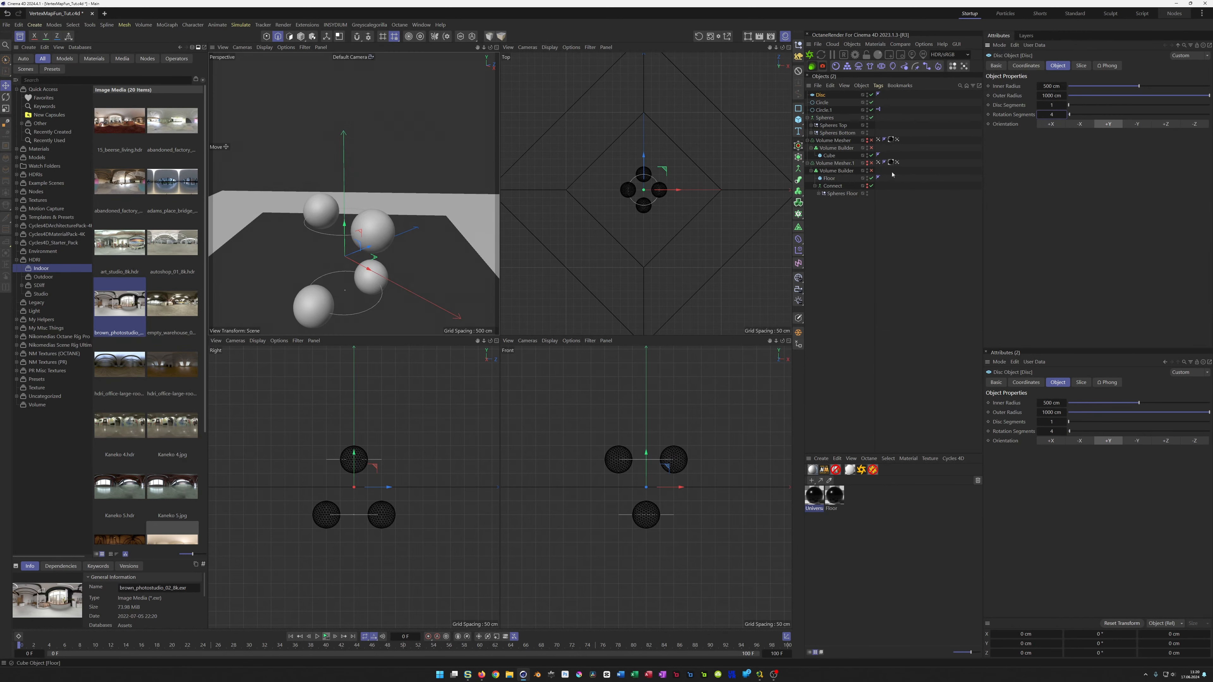
Rotate the Disc's heading to 45° so its square opening aligns with the scene axes
left_click(1080, 66)
left_click(1058, 66)
left_click(1024, 66)
left_click(1074, 98)
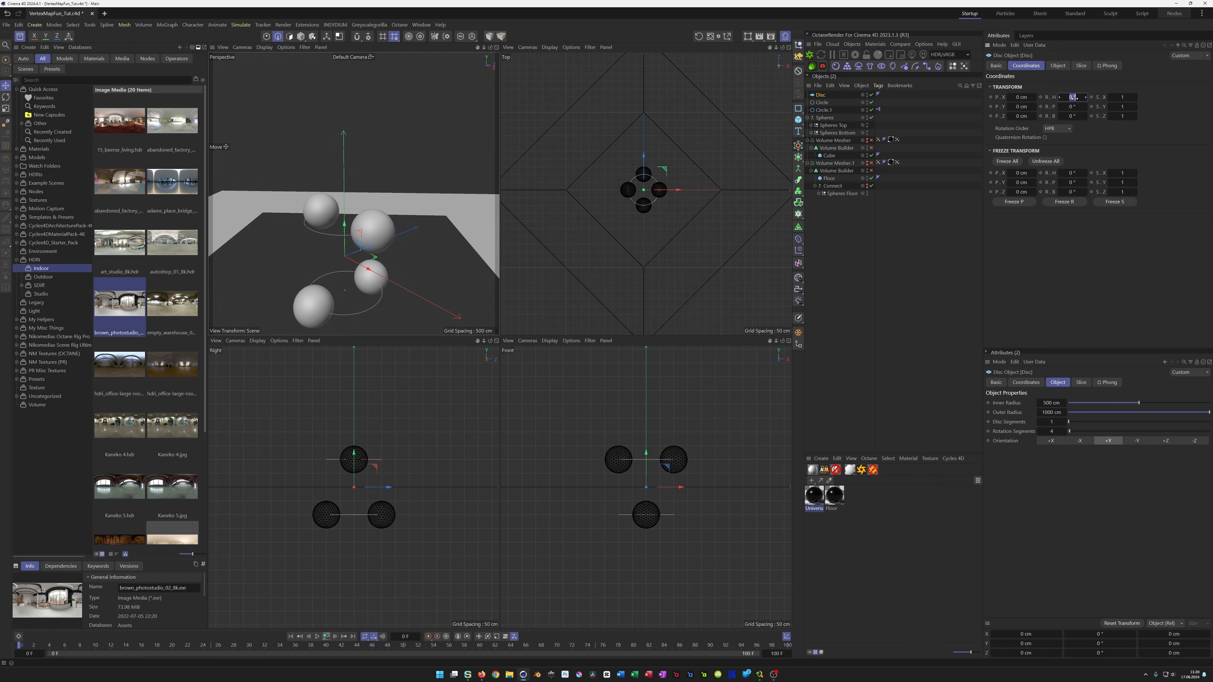
type("45")
key("Return")
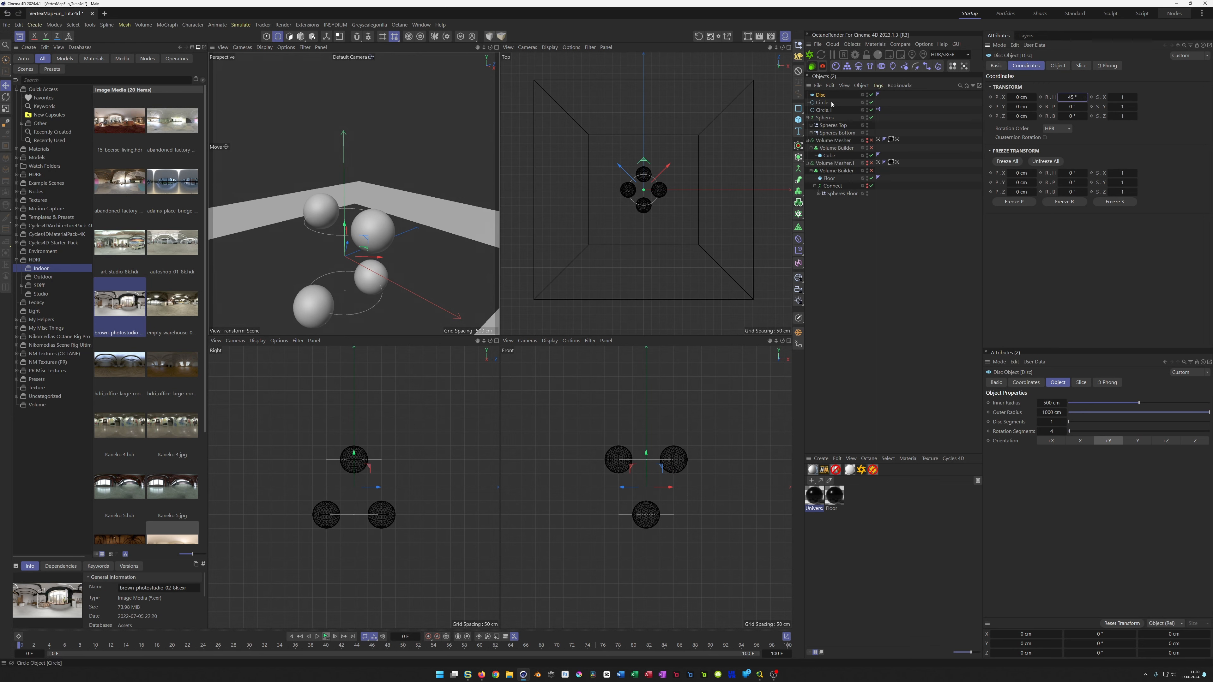
Disable both Volume Builders to display the original cube and floor block
left_click(871, 148)
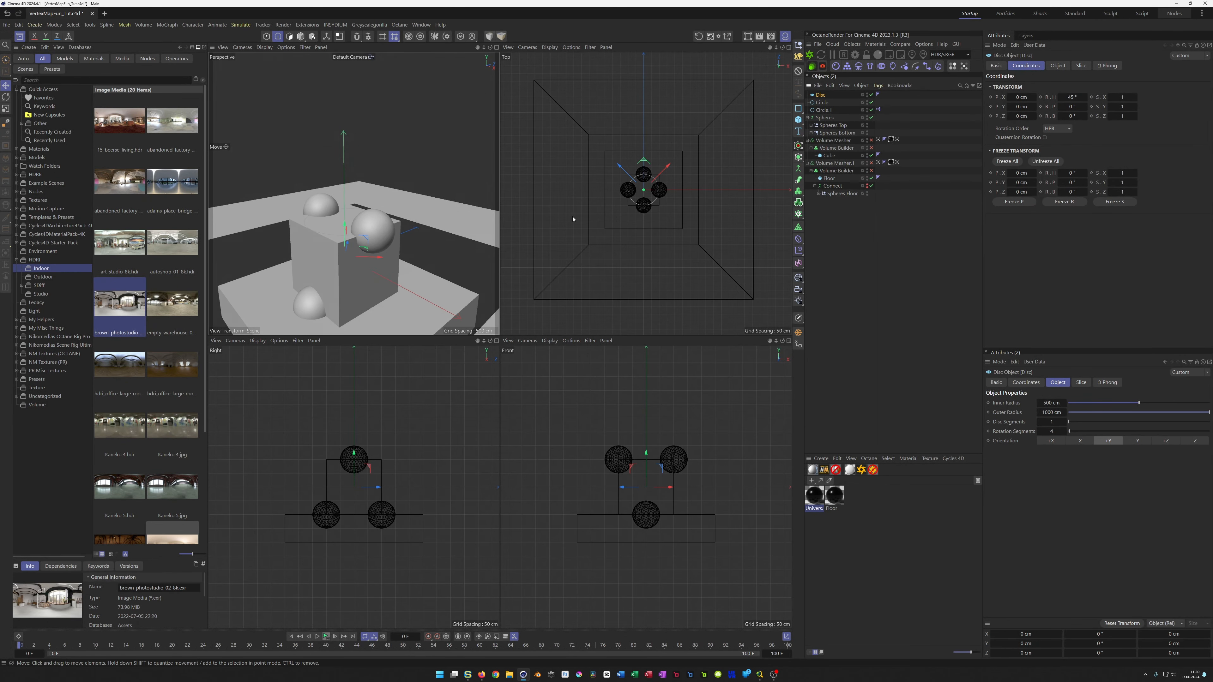
middle_click(362, 221)
scroll(406, 263, "down", 5)
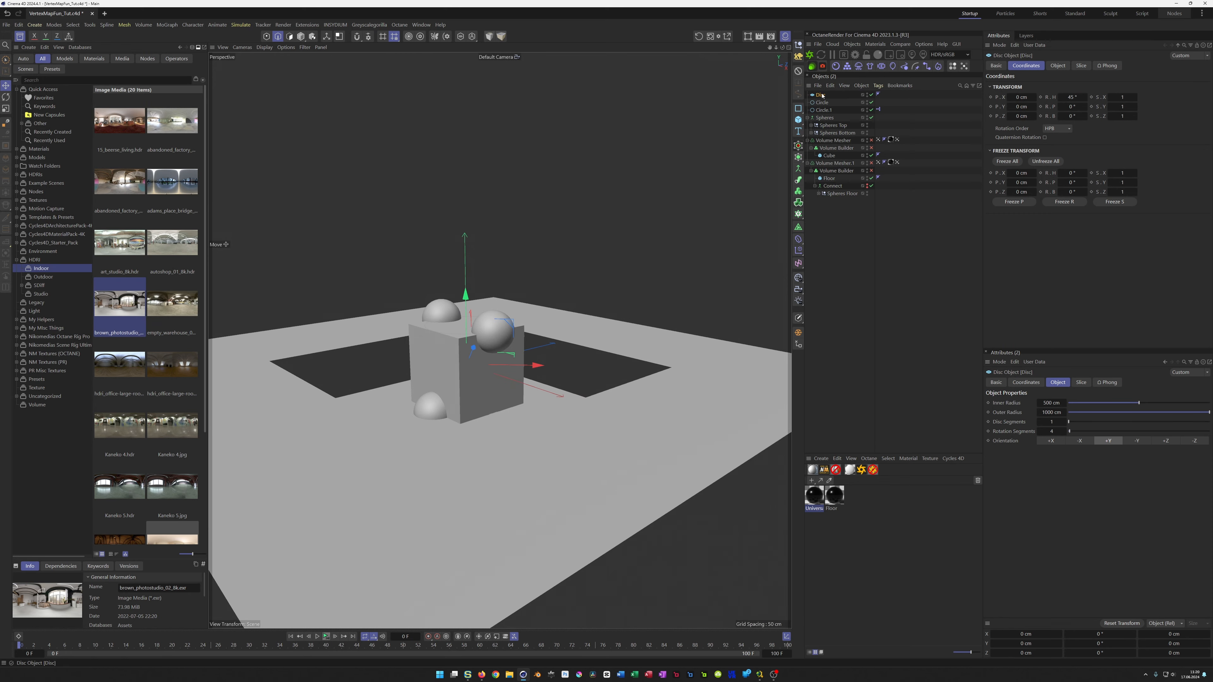
Place the Disc last in the object hierarchy and lower it to just below the floor block's upper surface
left_click_drag(821, 94, 838, 235)
left_click_drag(466, 294, 464, 346)
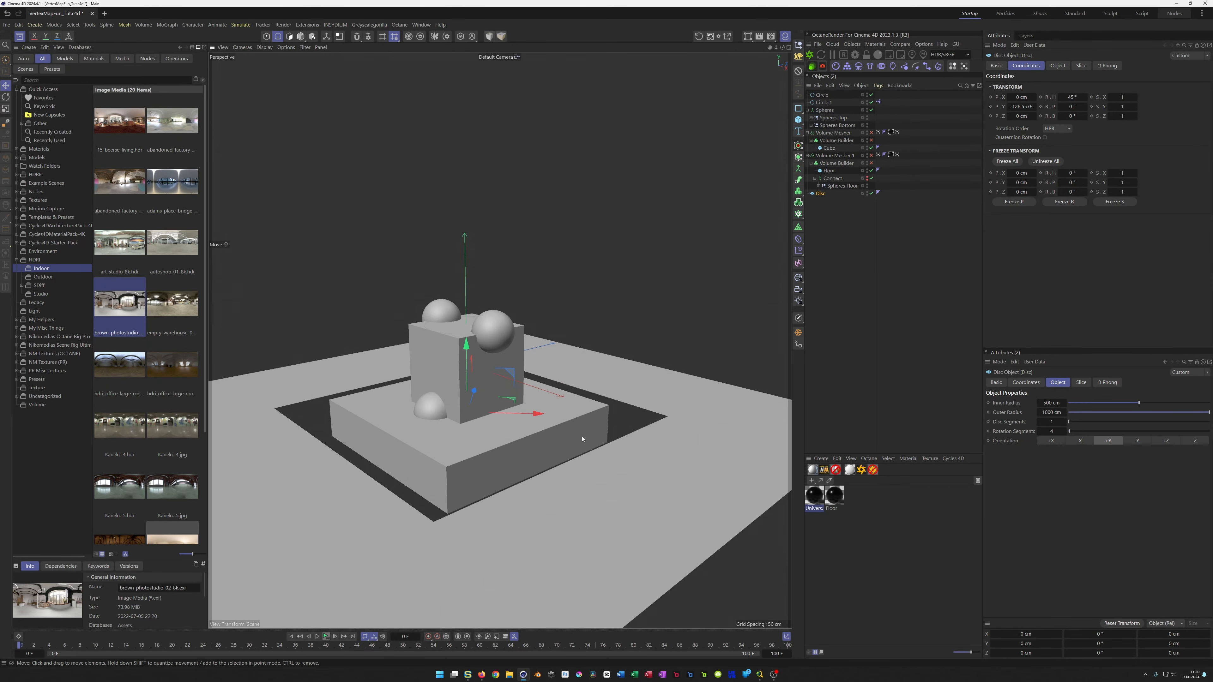
Reduce the Disc's inner radius to about 353.8 cm, matching its square opening to the floor block's edges in the top view
middle_click(572, 425)
middle_click(635, 284)
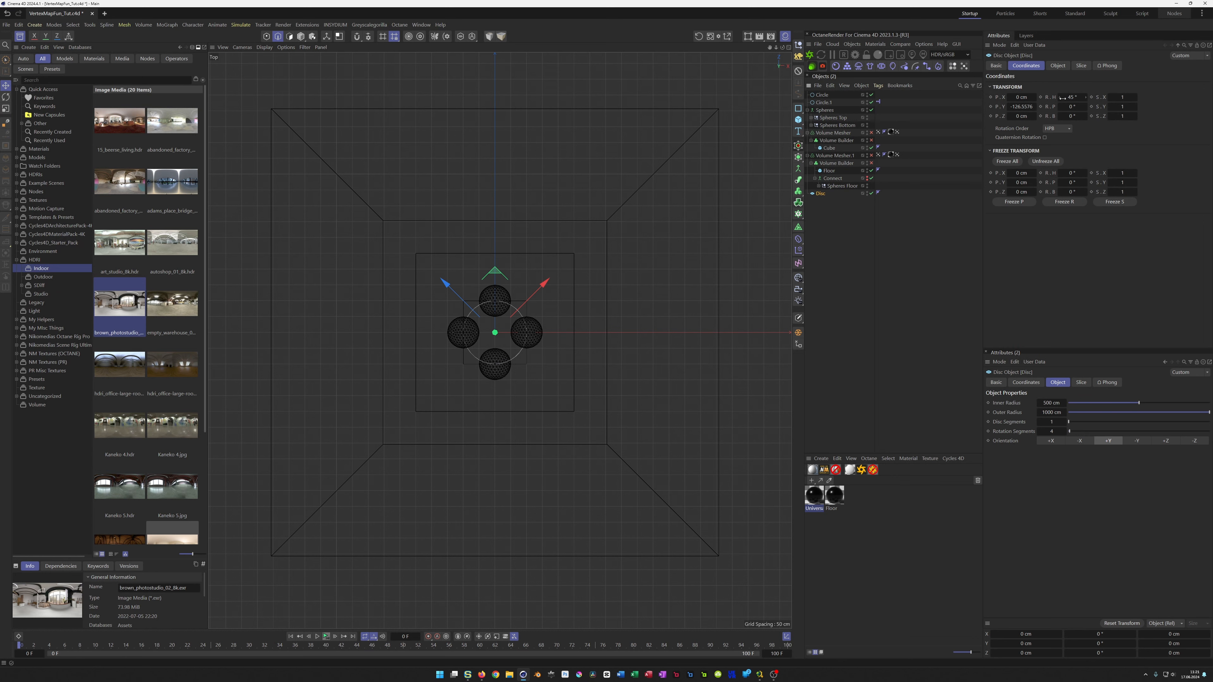
left_click(1066, 68)
left_click_drag(1056, 86, 1026, 86)
scroll(512, 255, "up", 3)
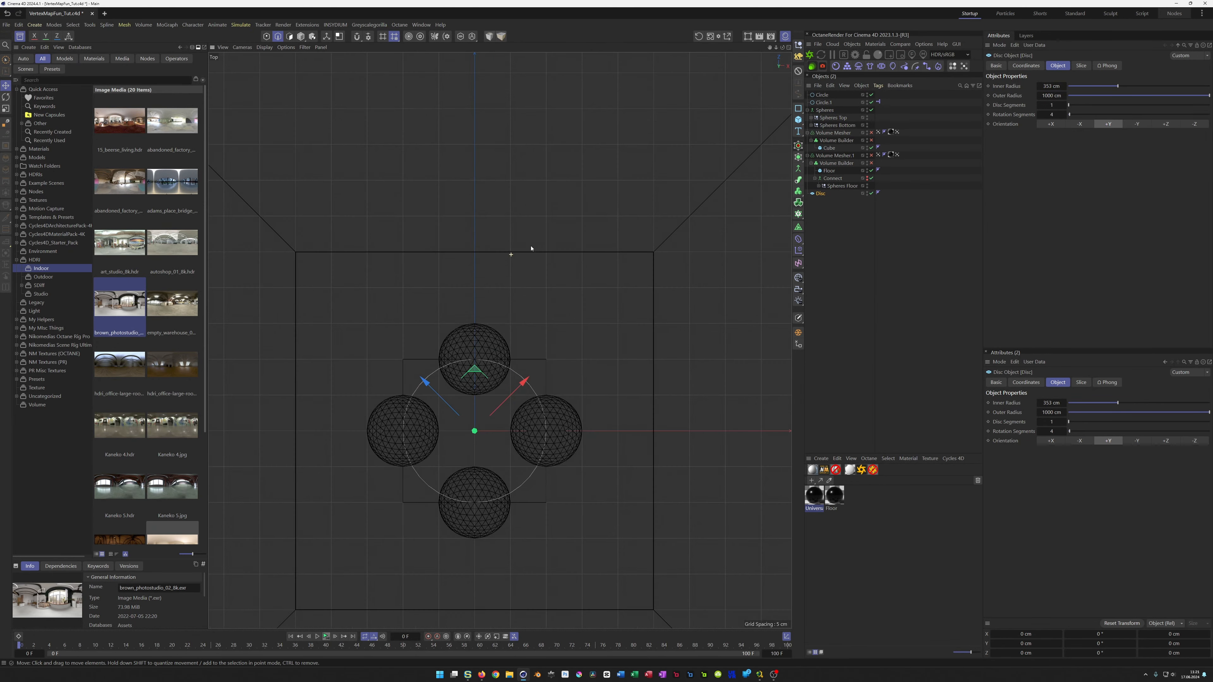
scroll(709, 224, "up", 5)
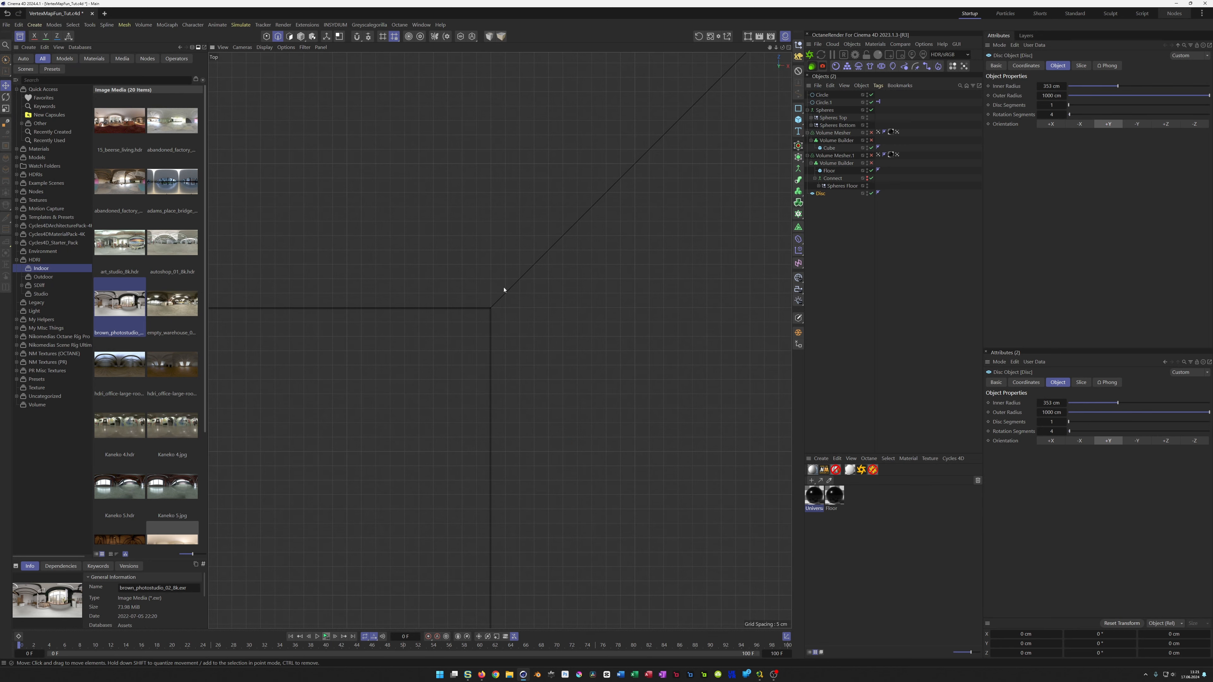
left_click(1038, 87)
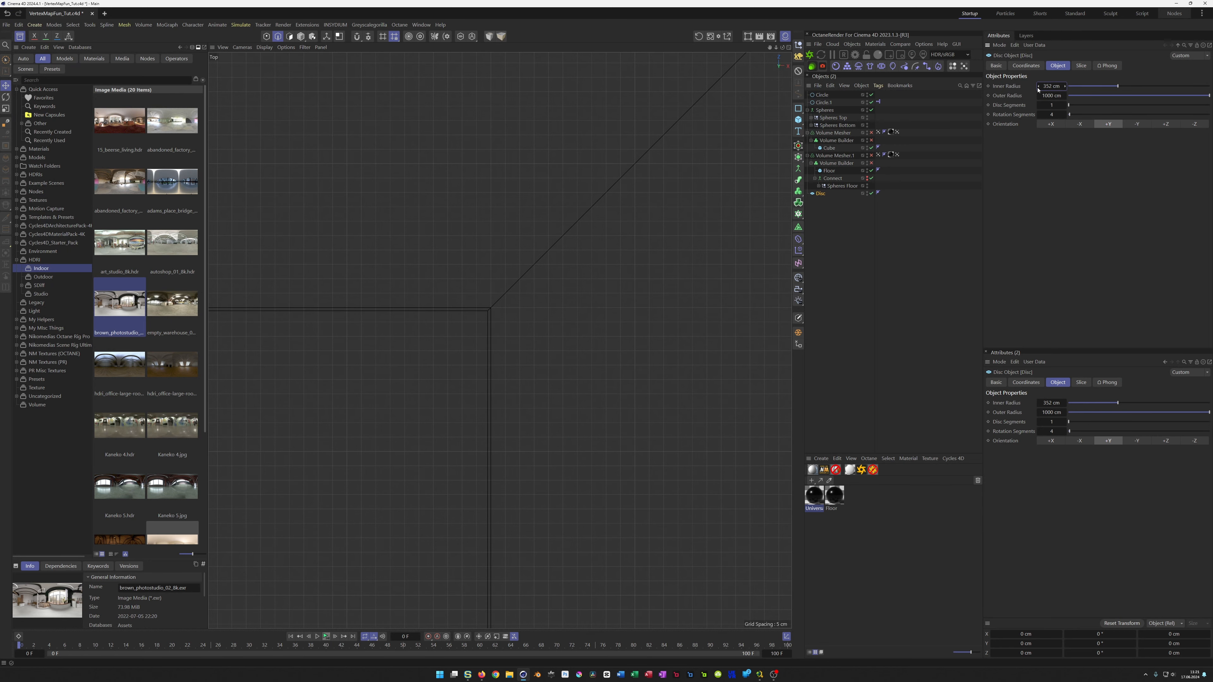
left_click(1065, 86)
left_click(1065, 86)
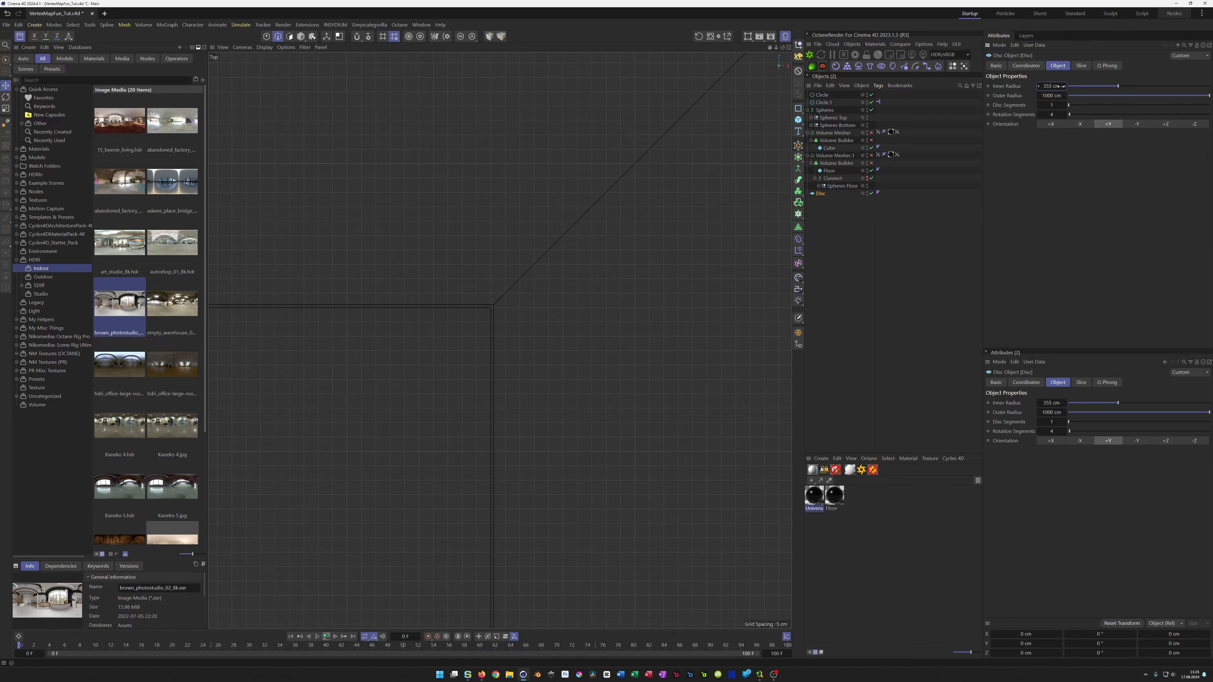
left_click(1038, 87)
left_click(1039, 86)
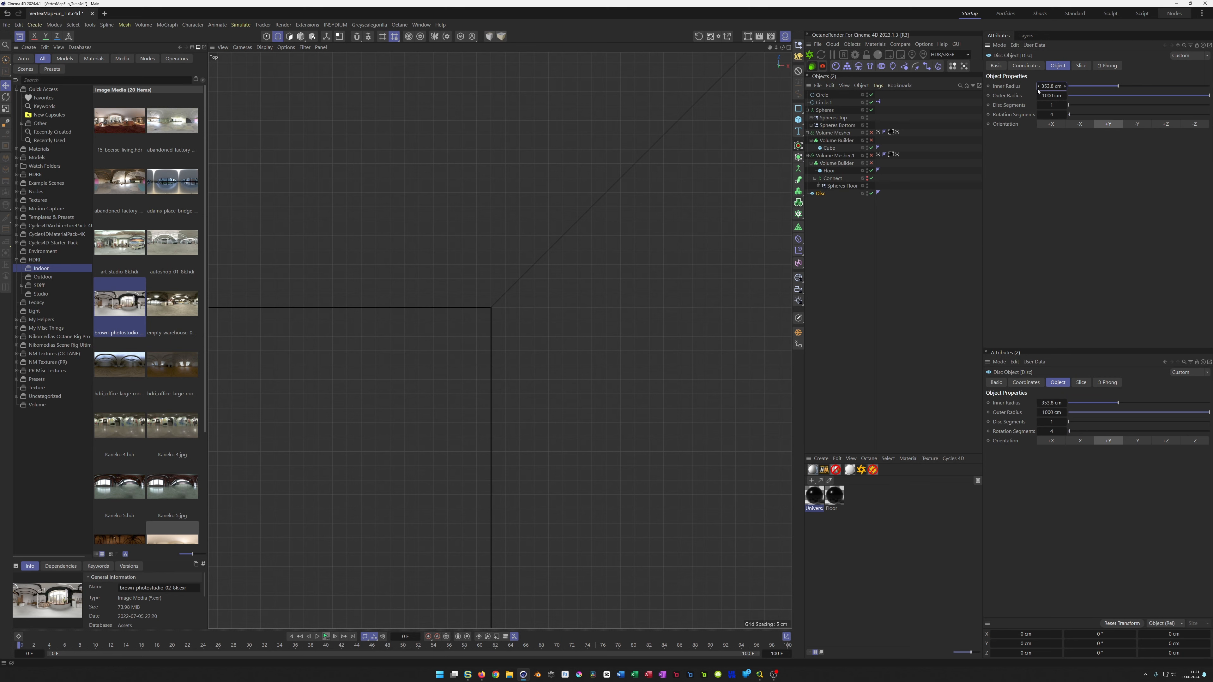
Switch to the perspective view and place the disc inside a Thicken generator
scroll(550, 273, "down", 5)
middle_click(550, 273)
middle_click(395, 252)
left_click_drag(474, 343, 466, 337)
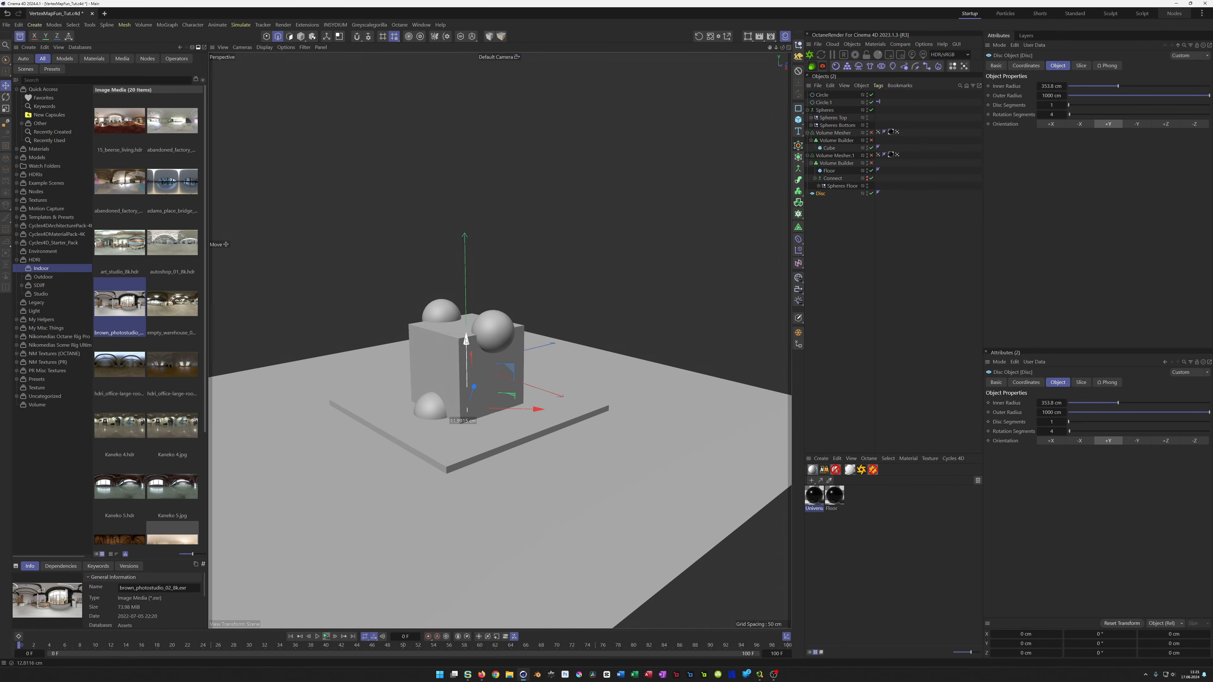
scroll(514, 426, "down", 5)
left_click_drag(514, 426, 515, 420, "alt")
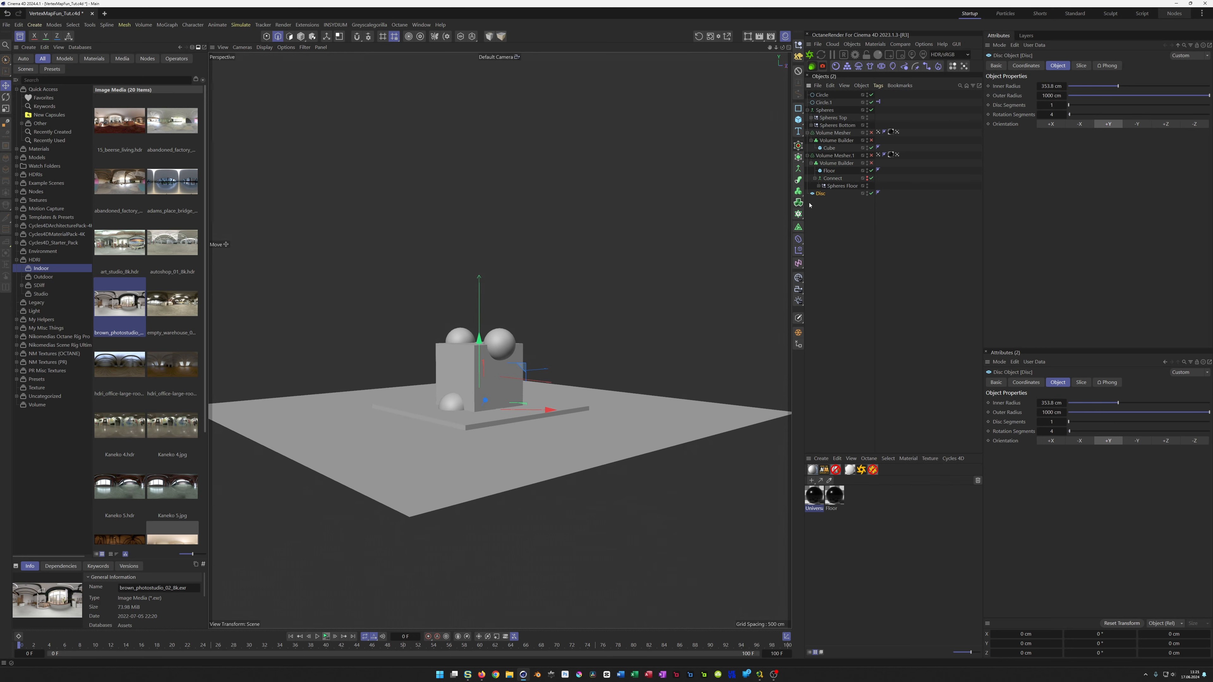
left_click(797, 159)
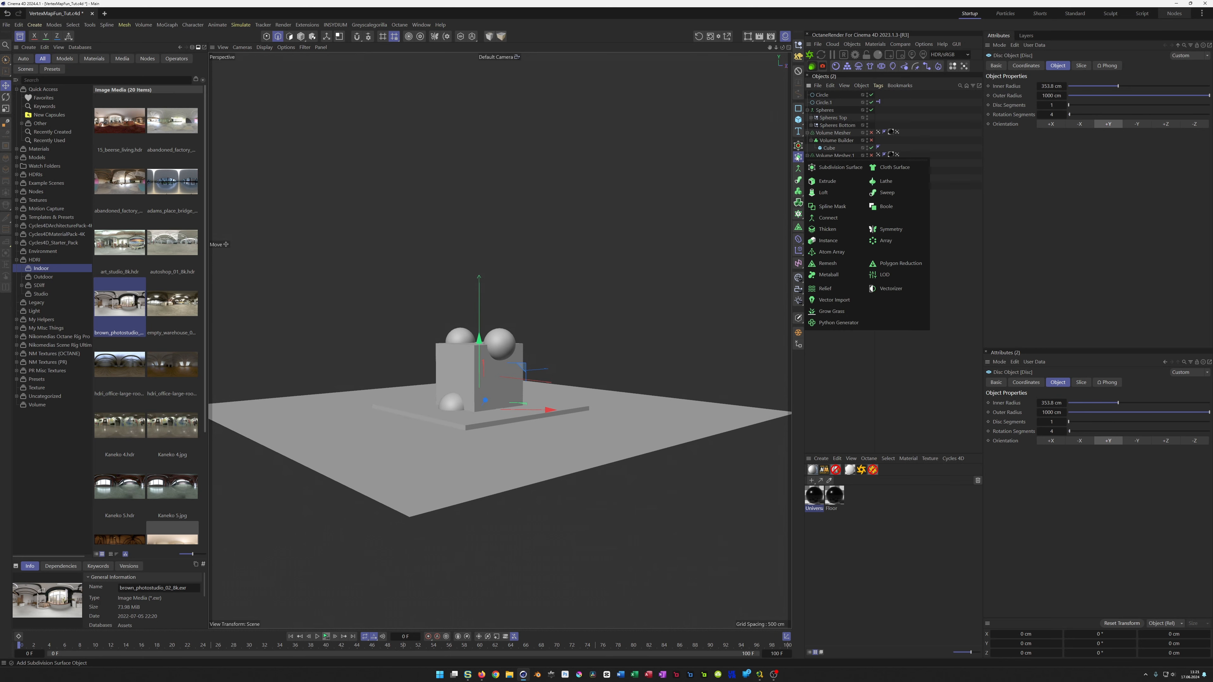
left_click(836, 231, "alt")
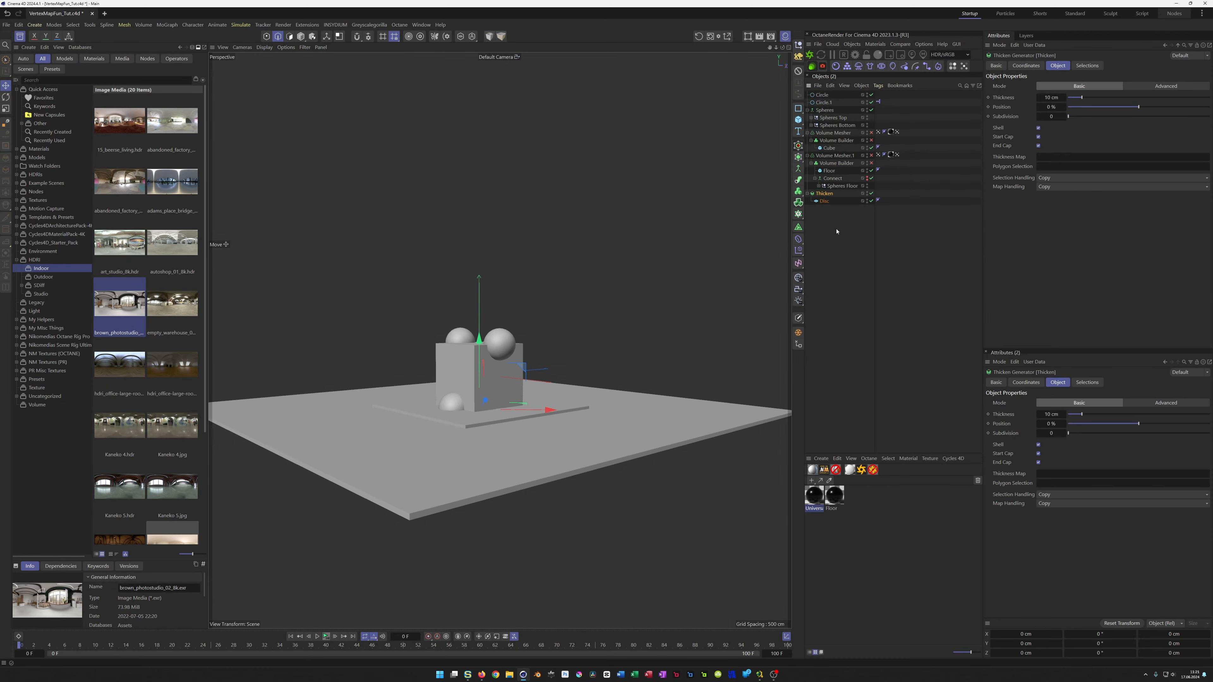
Add a Bevel deformer above the disc inside the Thicken generator
left_click_drag(486, 429, 481, 451, "alt")
scroll(501, 382, "up", 3)
left_click_drag(503, 358, 522, 370, "alt")
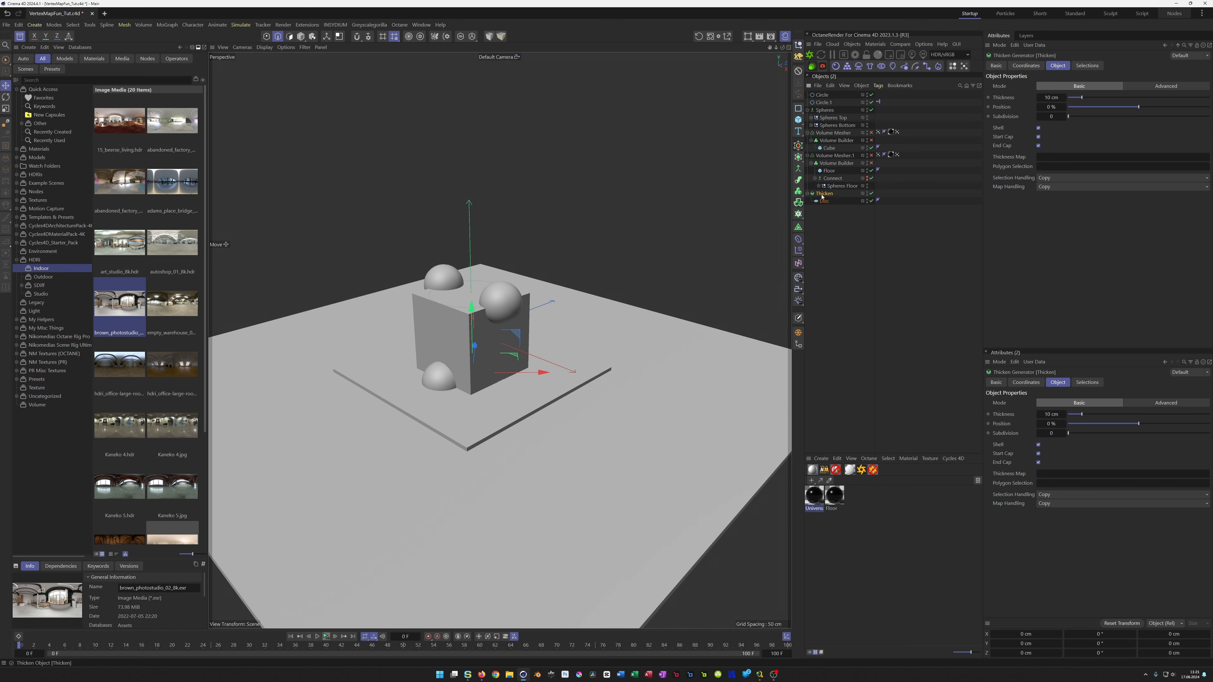
left_click(798, 239)
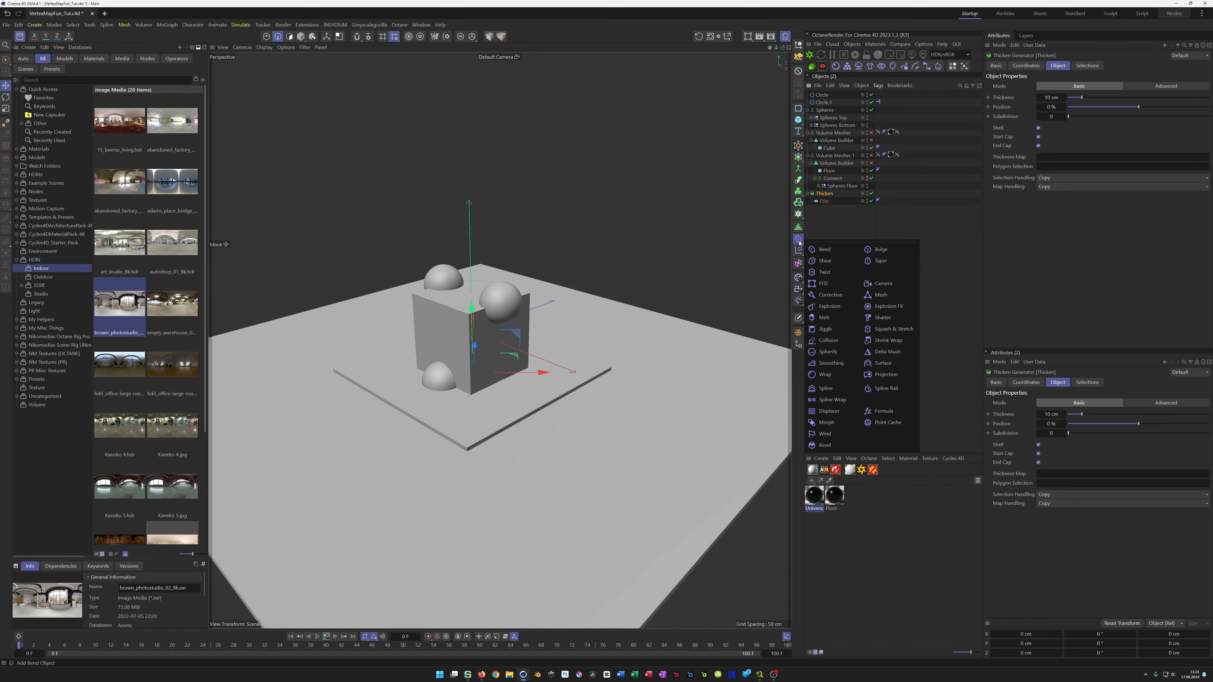
left_click(820, 446)
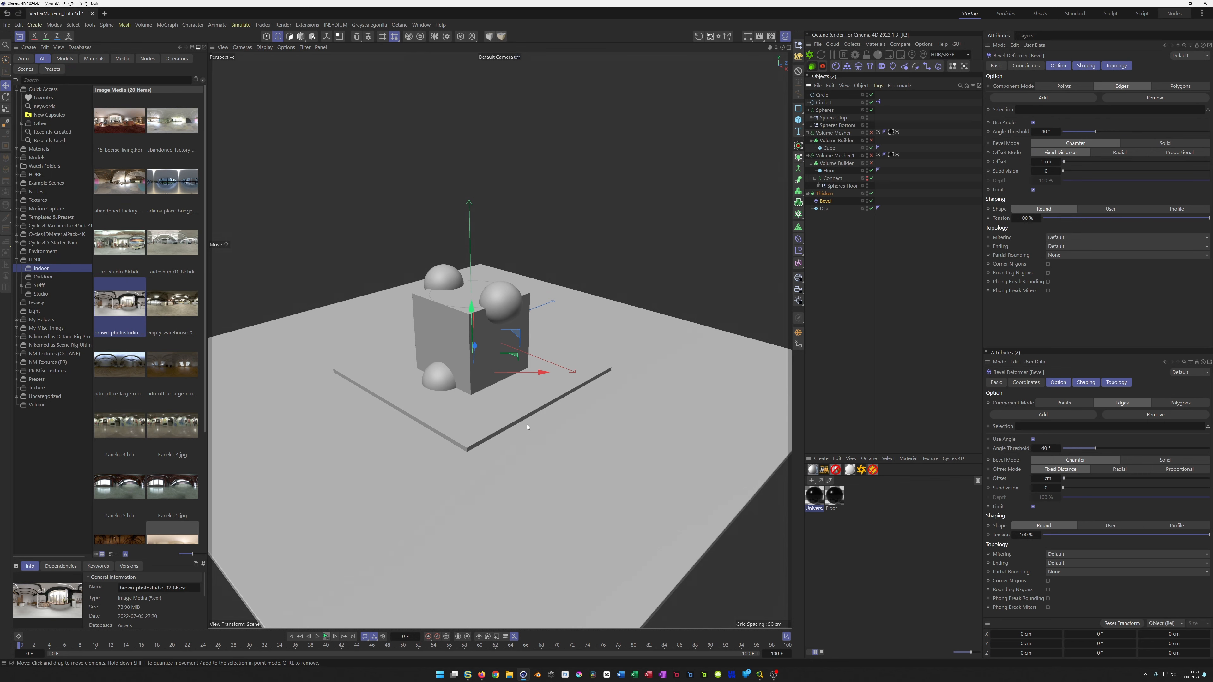
Set the Bevel deformer's offset to 2 cm and its subdivision to 5
middle_click_drag(616, 554, 627, 376, "alt")
right_click_drag(459, 580, 489, 551, "alt")
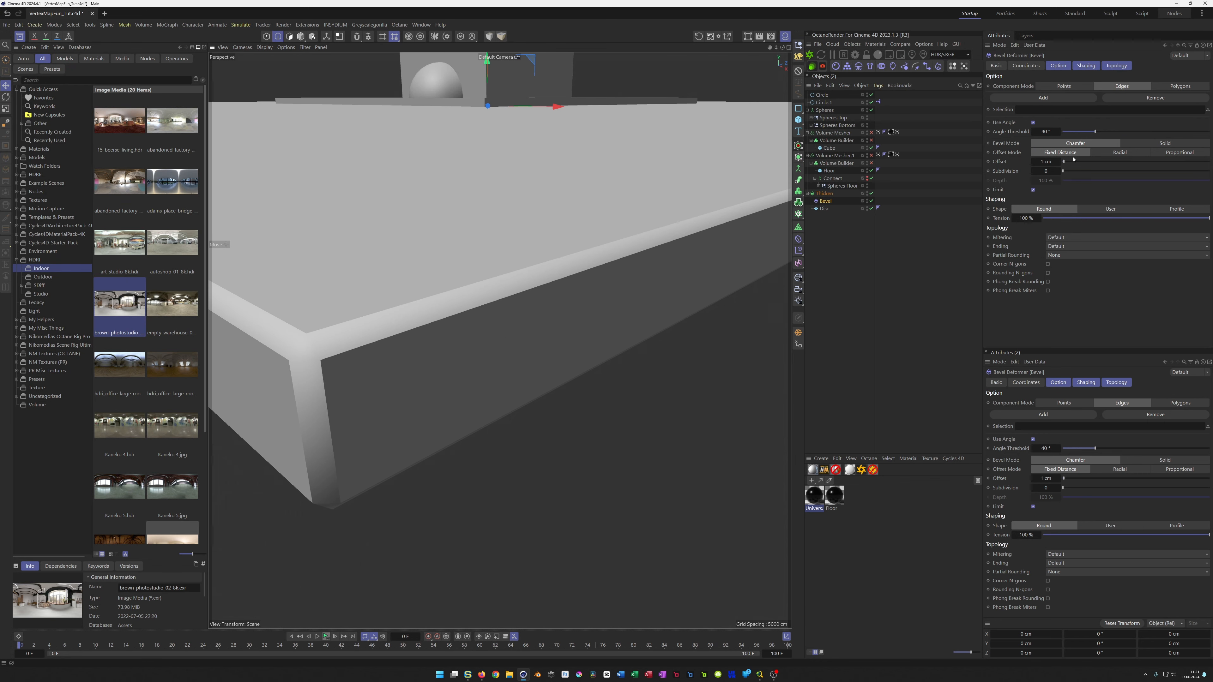
left_click(1047, 162)
type("2")
key("Tab")
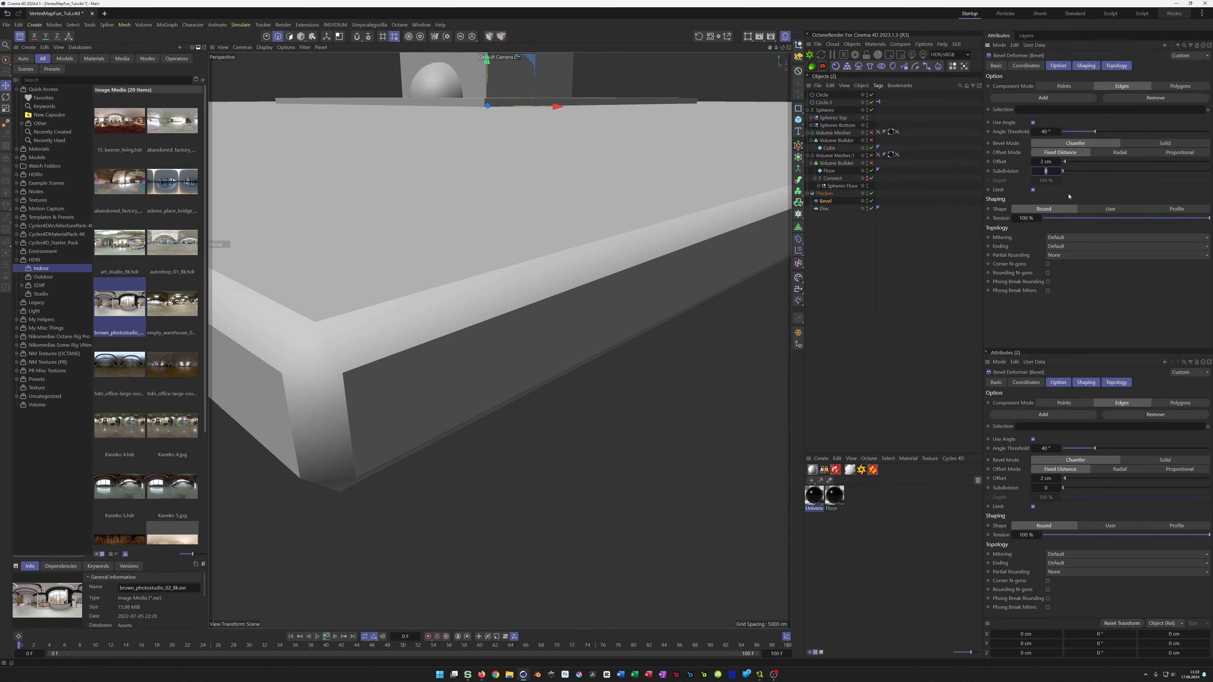
type("5")
key("Return")
Examine the rounded edges of the inner floor plate and the cavities around the spheres from several angles
scroll(709, 252, "down", 10)
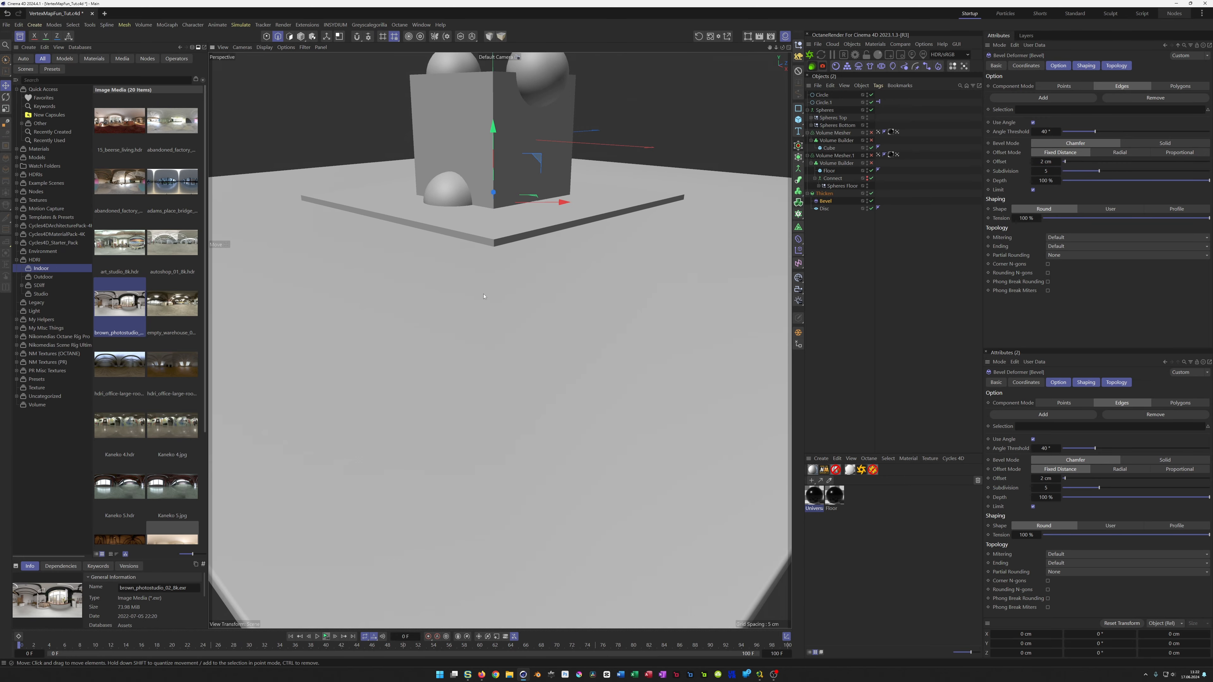
scroll(484, 296, "up", 10)
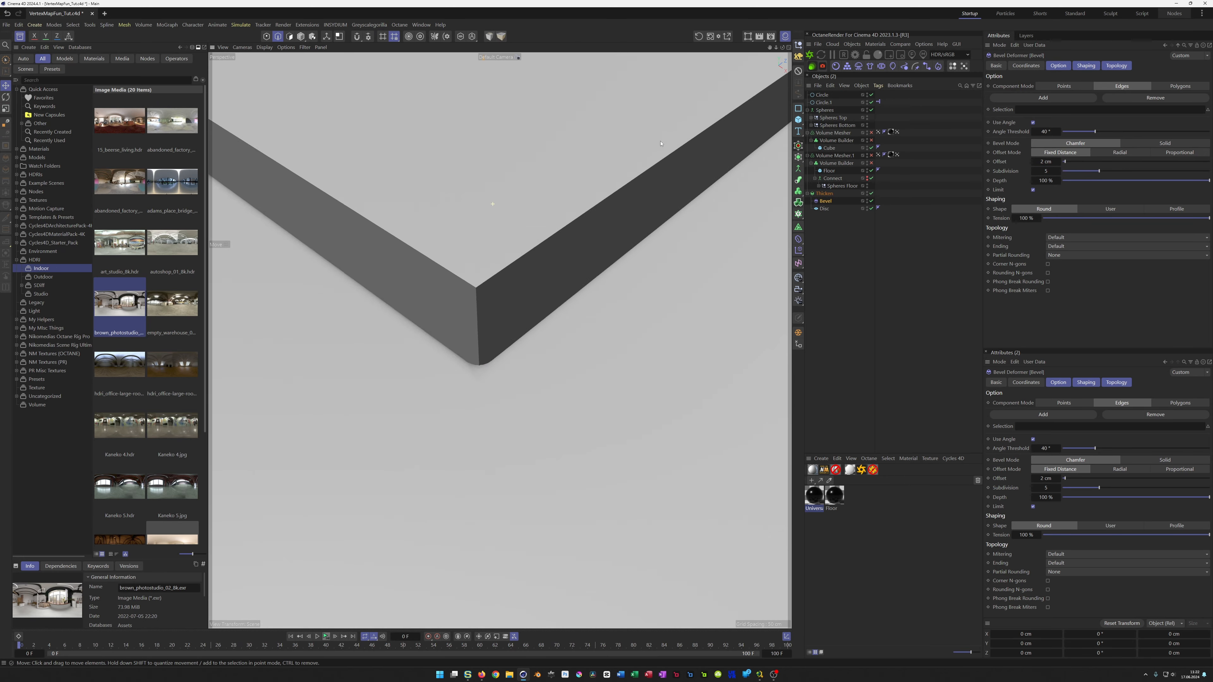
left_click_drag(660, 144, 487, 348, "alt")
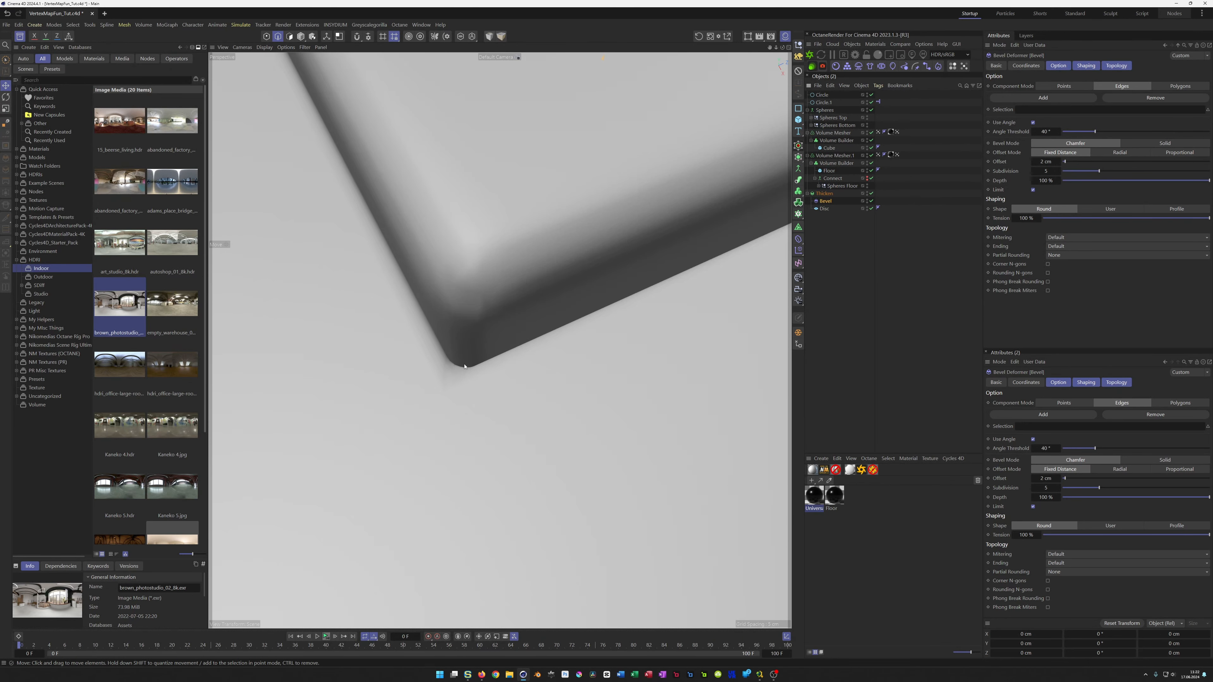
scroll(464, 366, "down", 10)
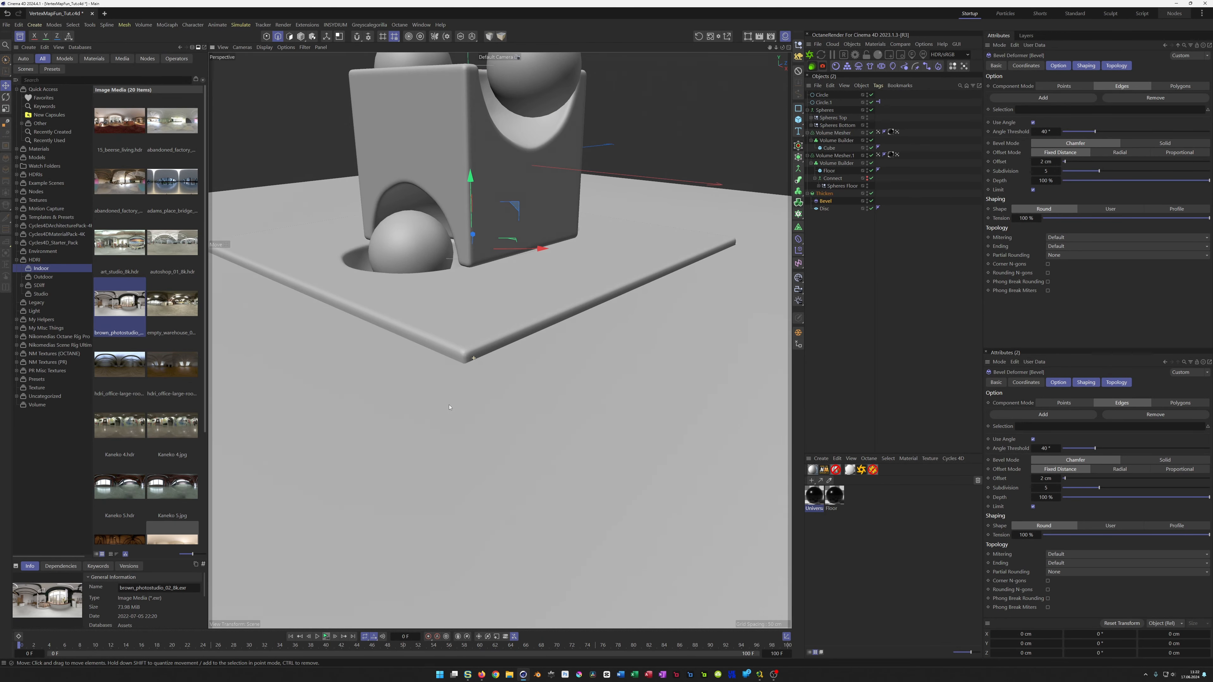
scroll(430, 411, "down", 5)
left_click_drag(351, 423, 368, 329, "alt")
scroll(368, 329, "up", 10)
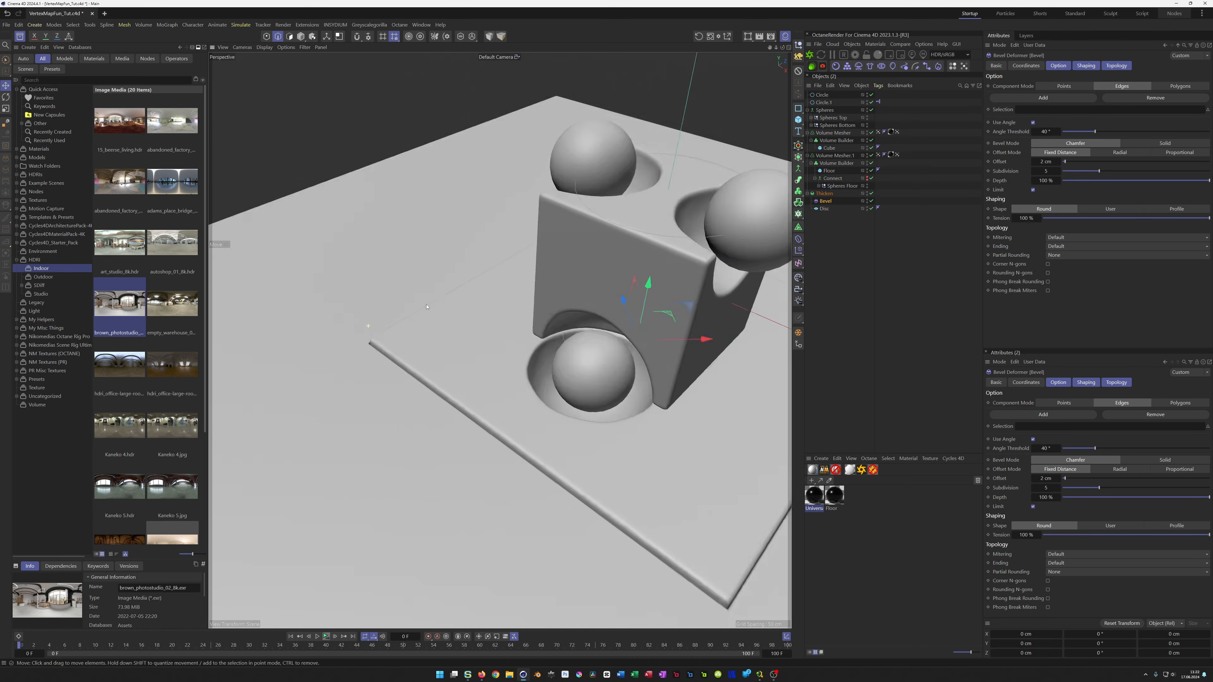
left_click_drag(424, 389, 528, 351, "alt")
scroll(442, 396, "down", 10)
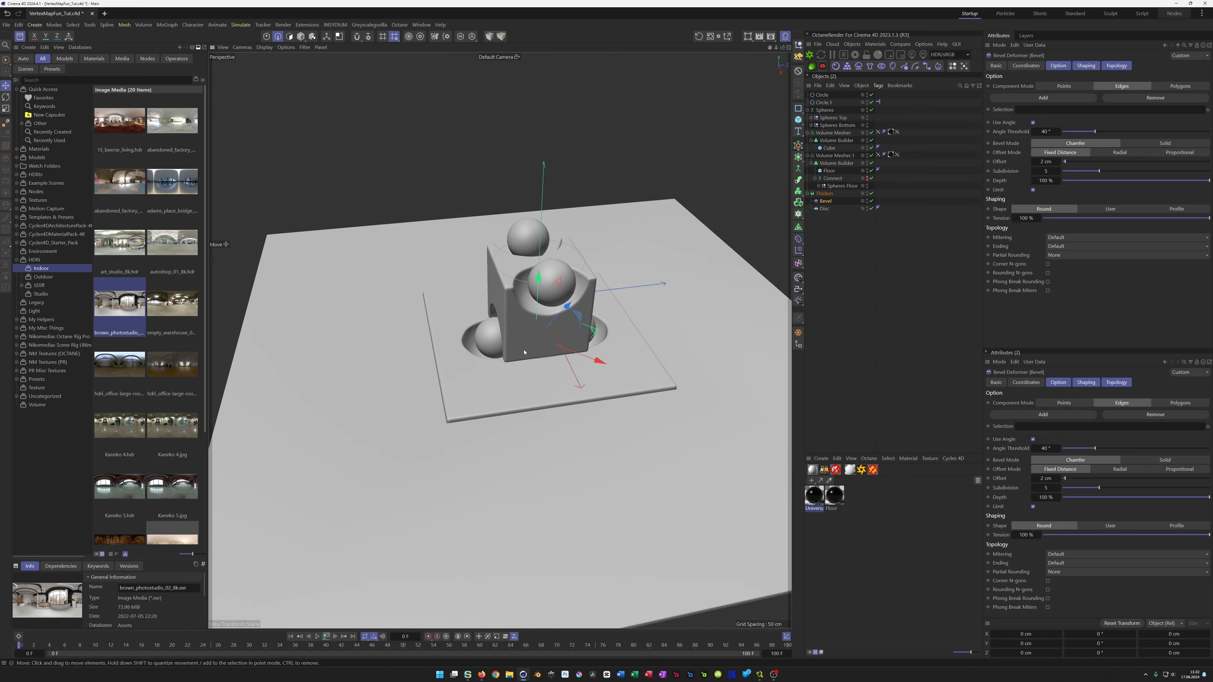
scroll(569, 316, "up", 6)
left_click_drag(568, 316, 494, 315, "alt")
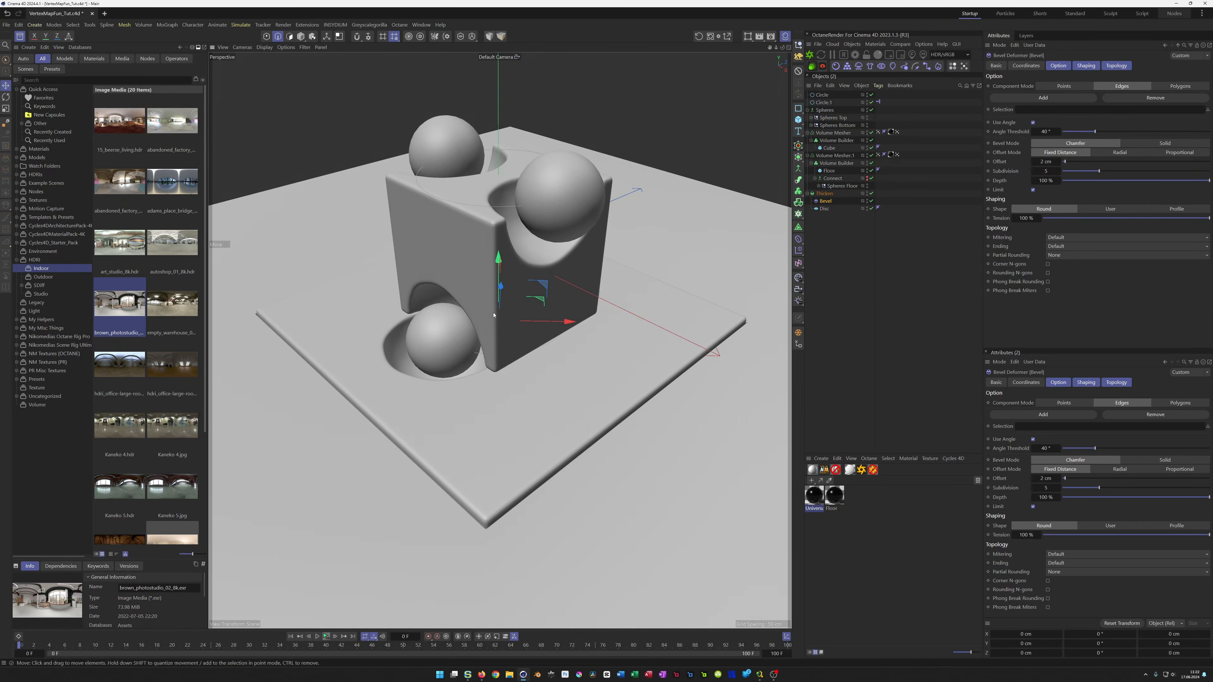
Save the project and create an active camera with a focal length of 80 mm
key("ctrl+s")
left_click(799, 301)
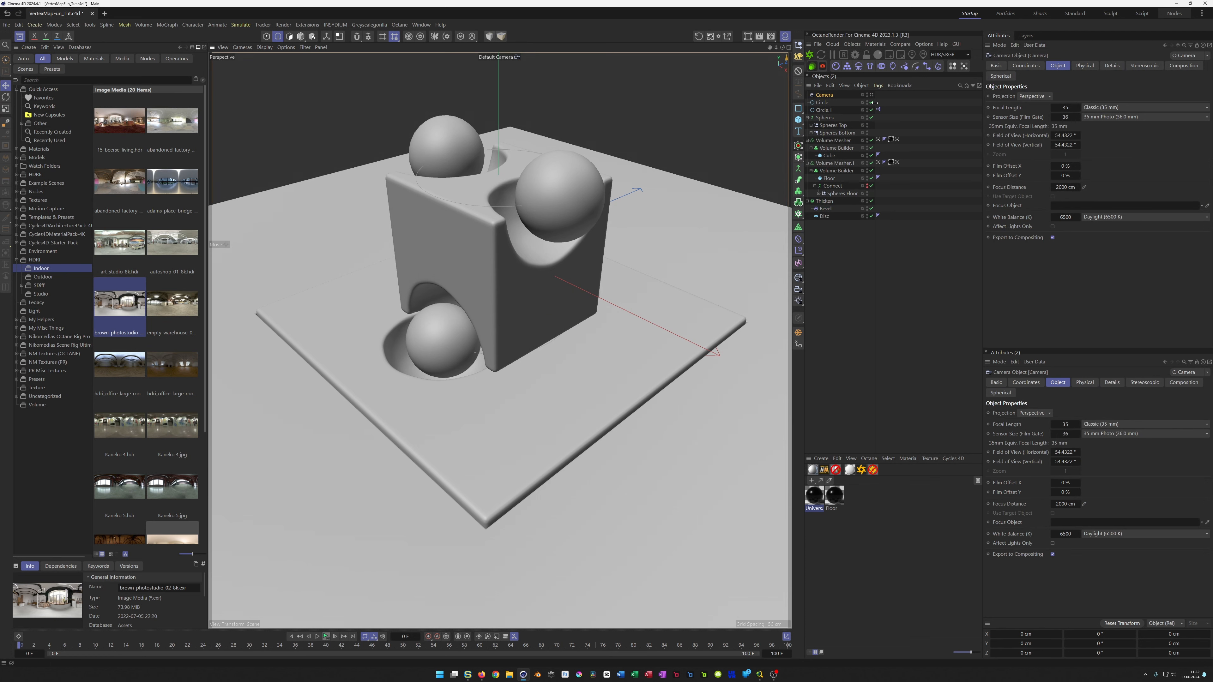
left_click(1064, 107)
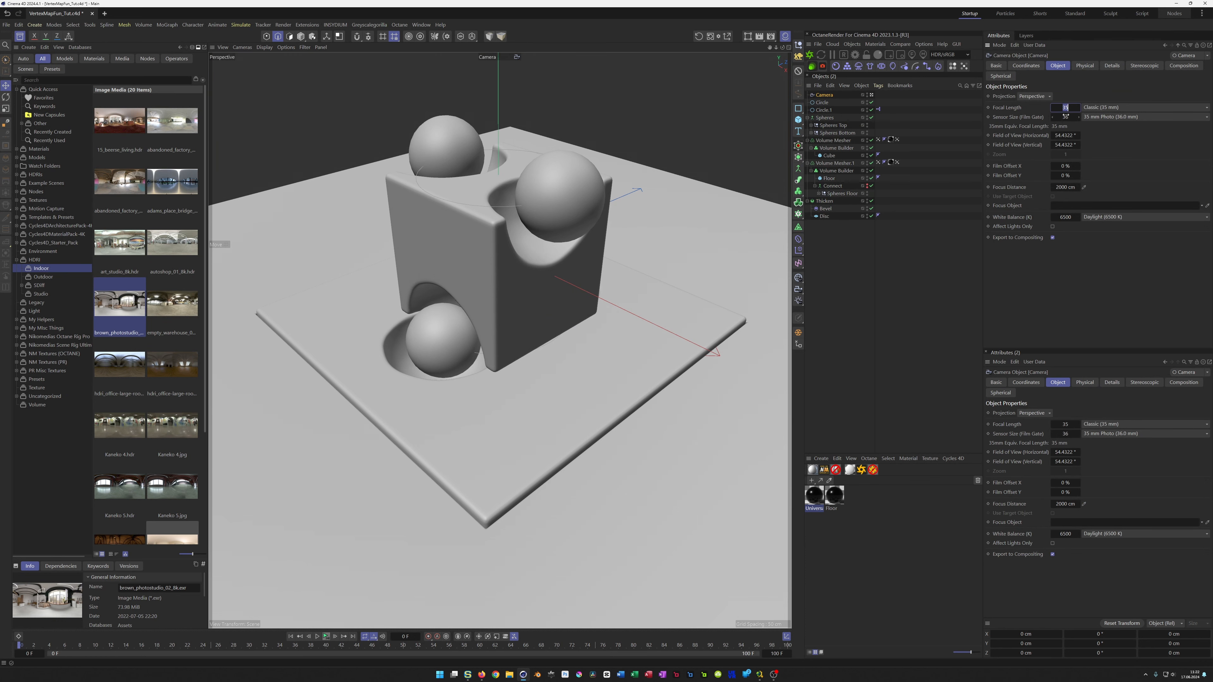
type("80")
key("Return")
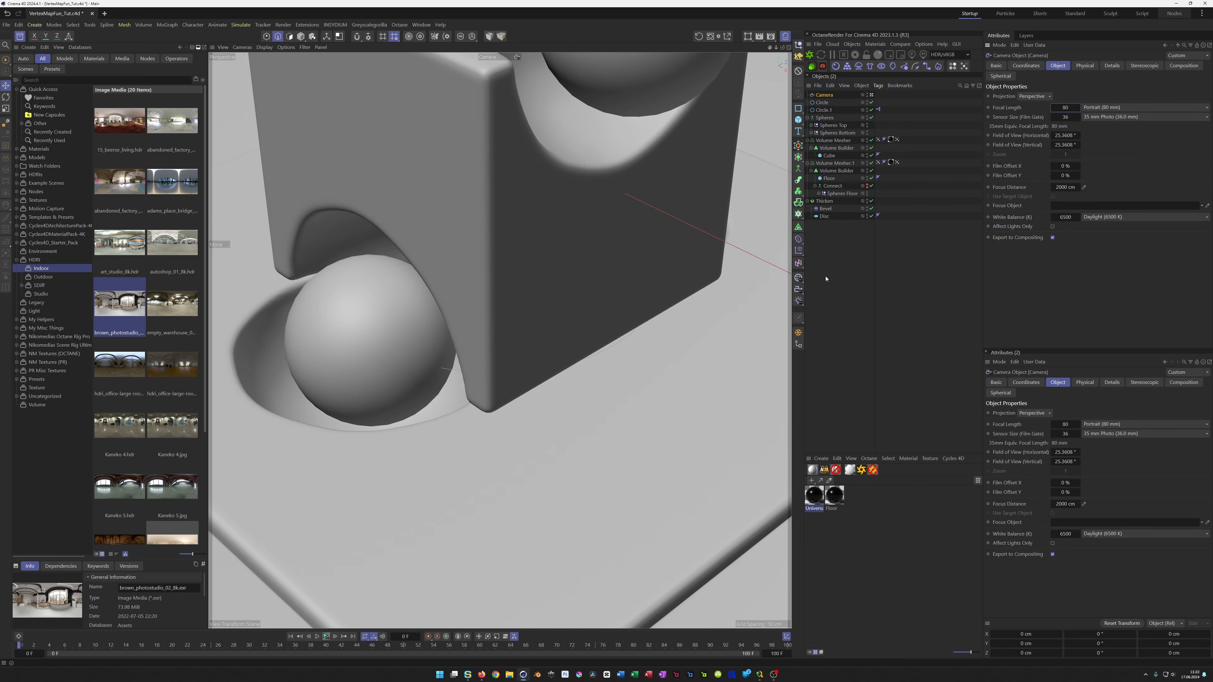
Reframe the camera so that the cube and its three visible spheres sit centred on the floor plate
scroll(538, 292, "down", 10)
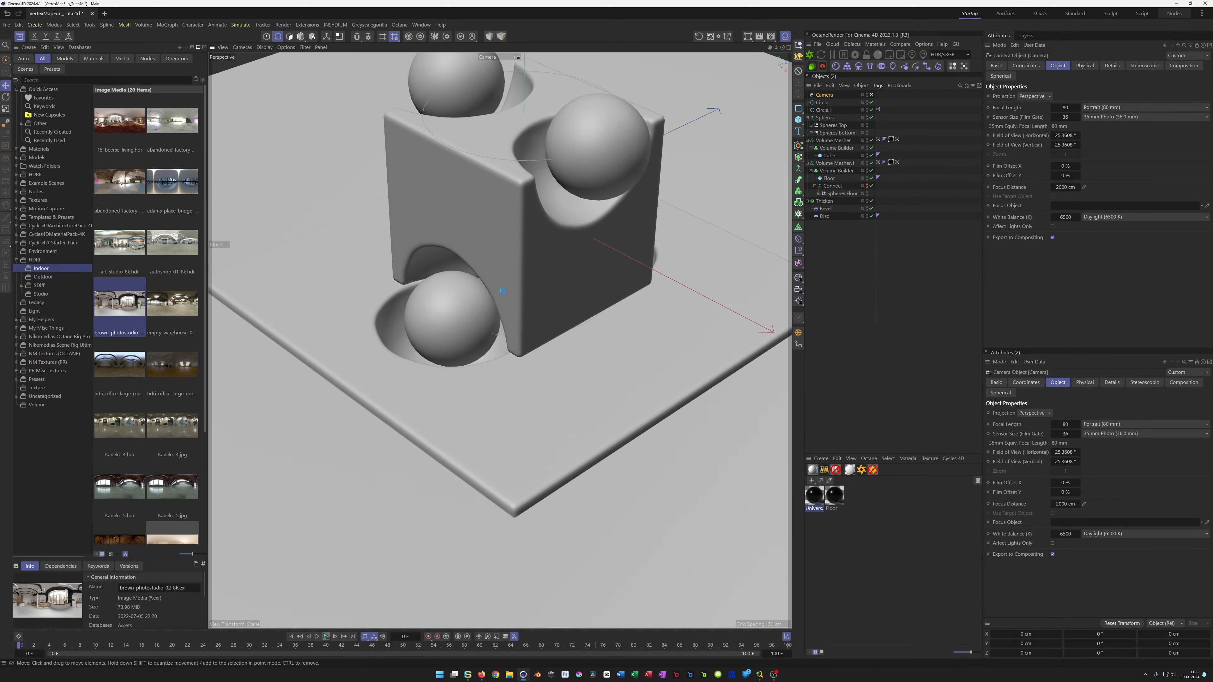
scroll(503, 290, "down", 5)
left_click_drag(482, 434, 483, 438, "alt")
middle_click_drag(482, 438, 501, 401, "alt")
left_click_drag(501, 393, 499, 391, "alt")
middle_click_drag(498, 392, 496, 381, "alt")
right_click_drag(496, 381, 491, 384, "alt")
middle_click_drag(491, 384, 490, 397, "alt")
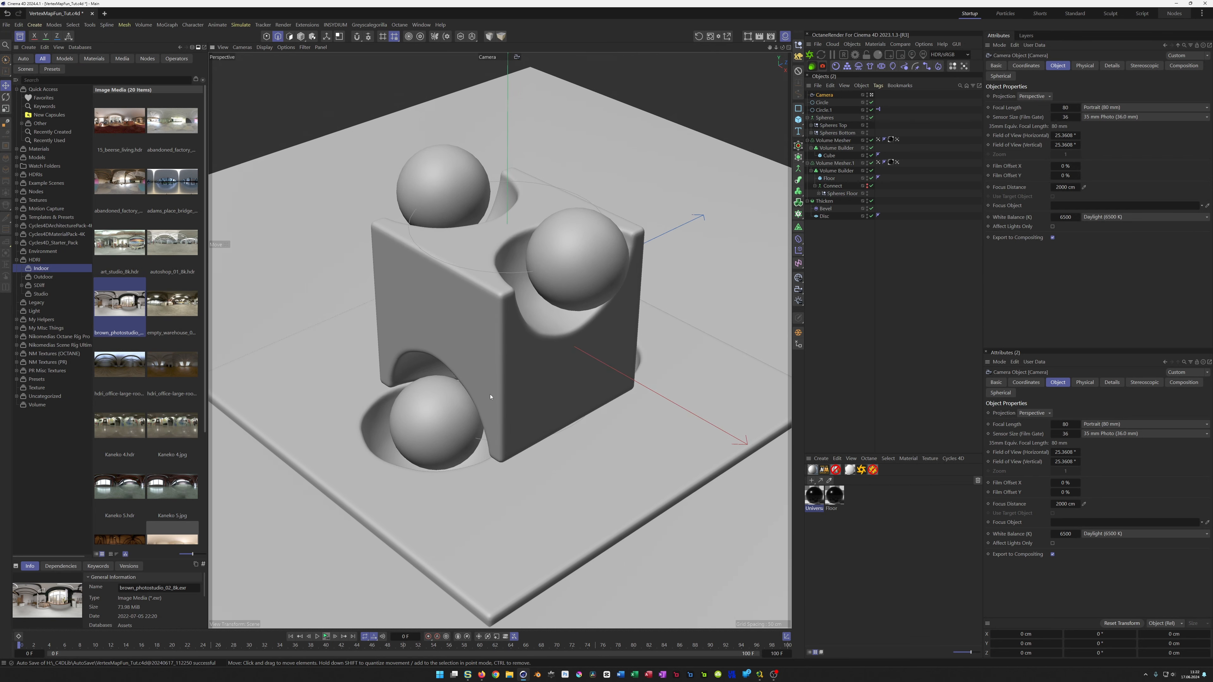
Enlarge the disc's outer radius to 2012 cm and save the project
left_click(824, 216)
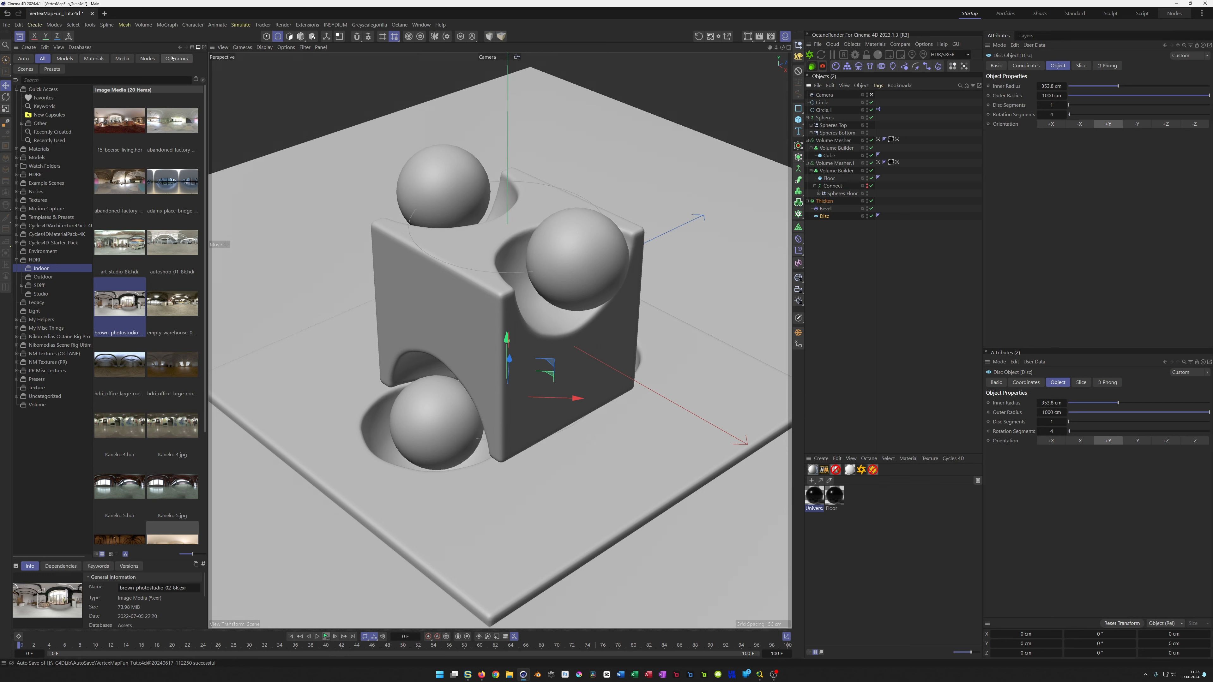
left_click_drag(1054, 96, 1198, 96)
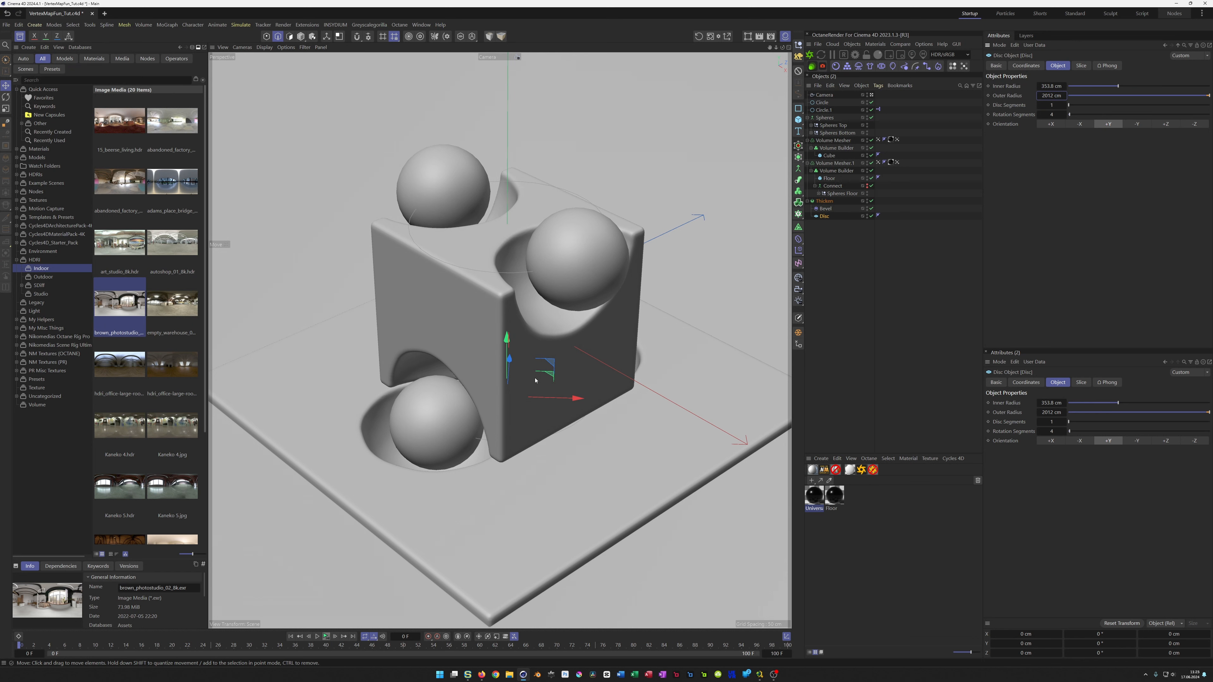
key("ctrl+s")
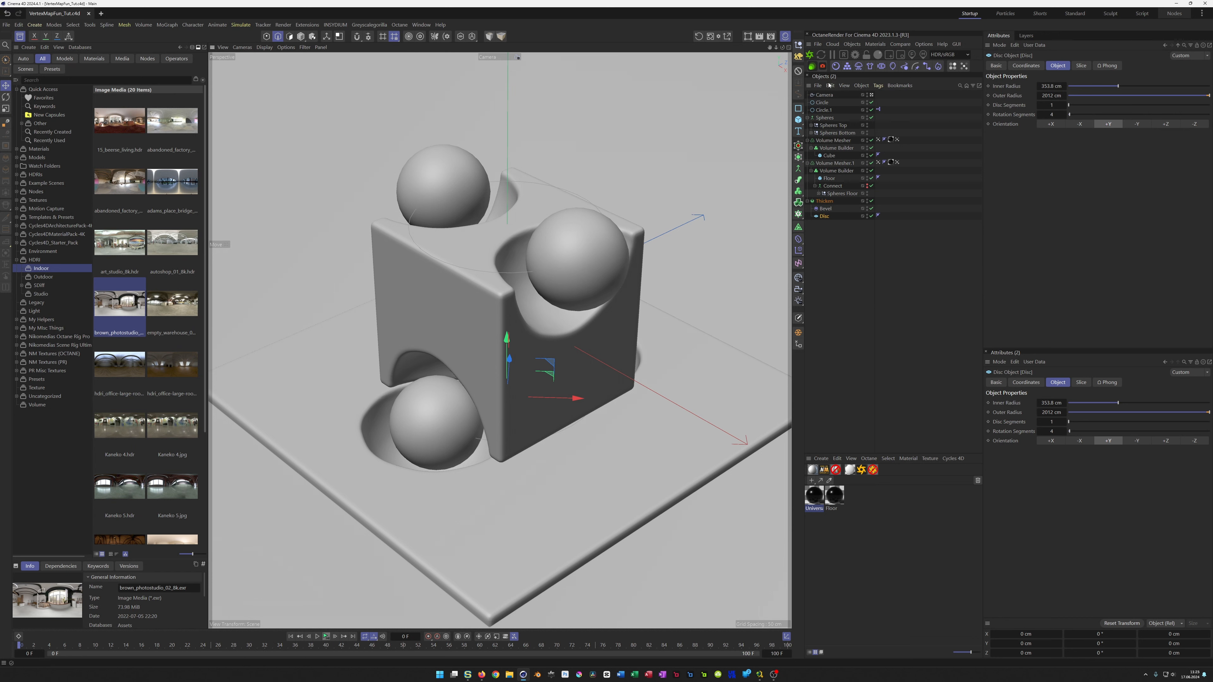
Start an Octane Live Viewer render and move its window clear of the viewport, dismissing the message notification
left_click(811, 56)
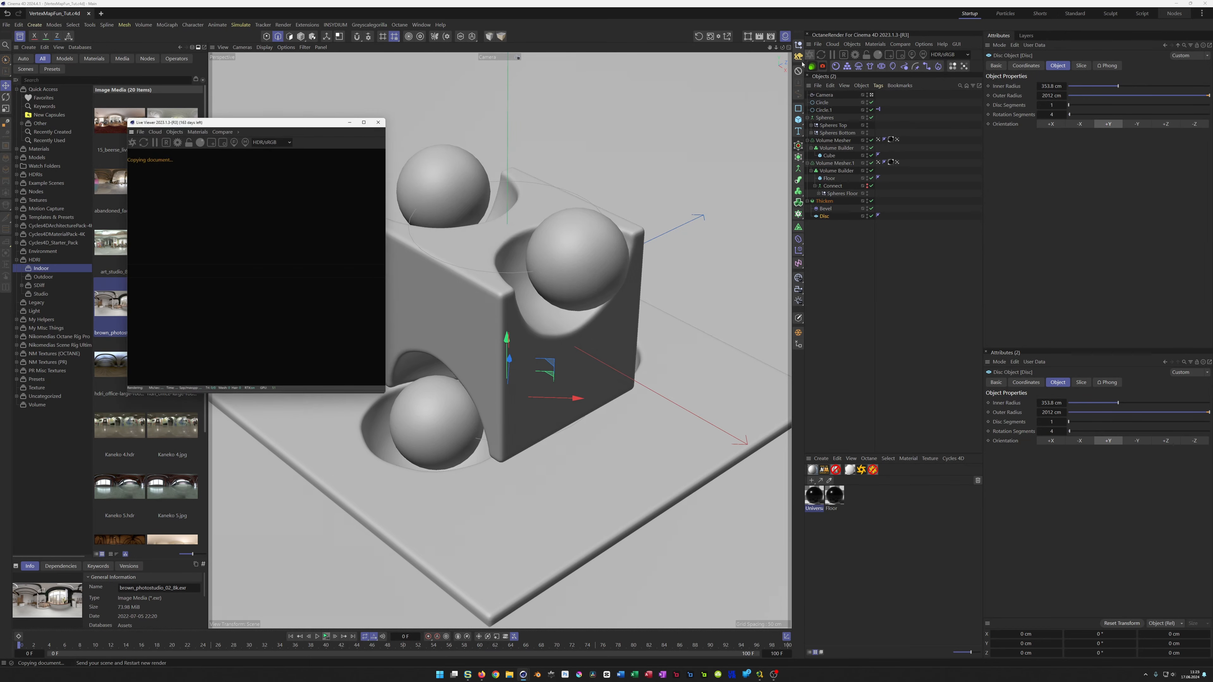
left_click_drag(316, 124, 1103, 337)
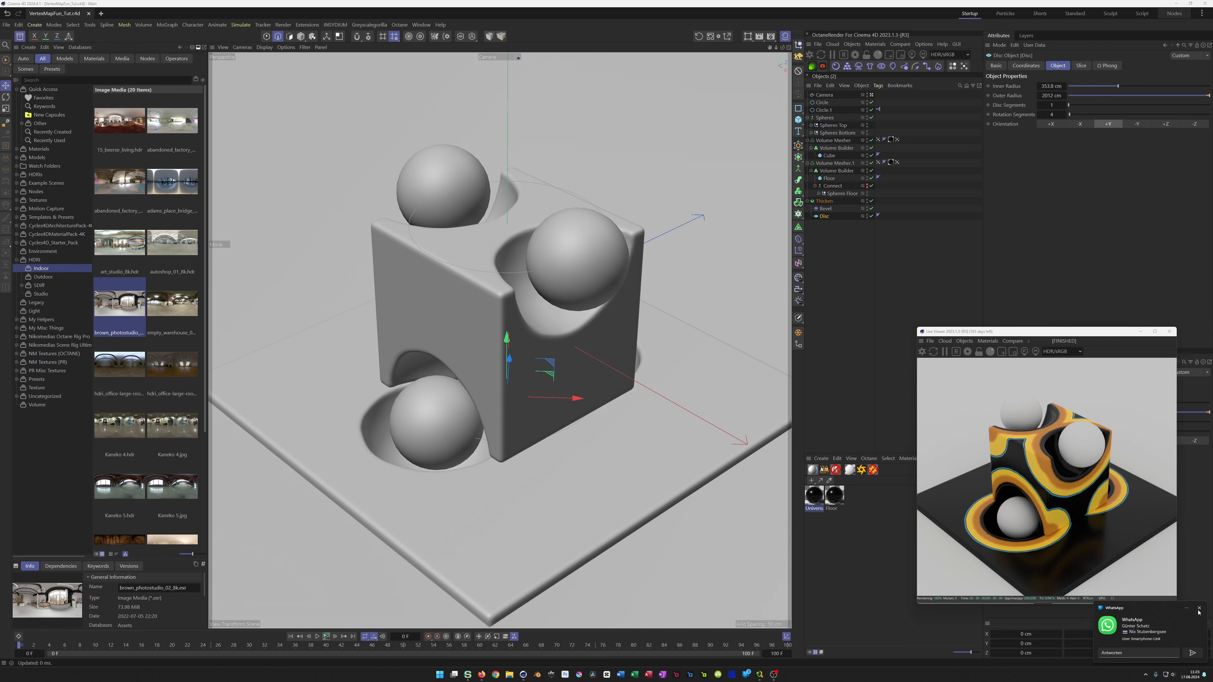
left_click(1199, 609)
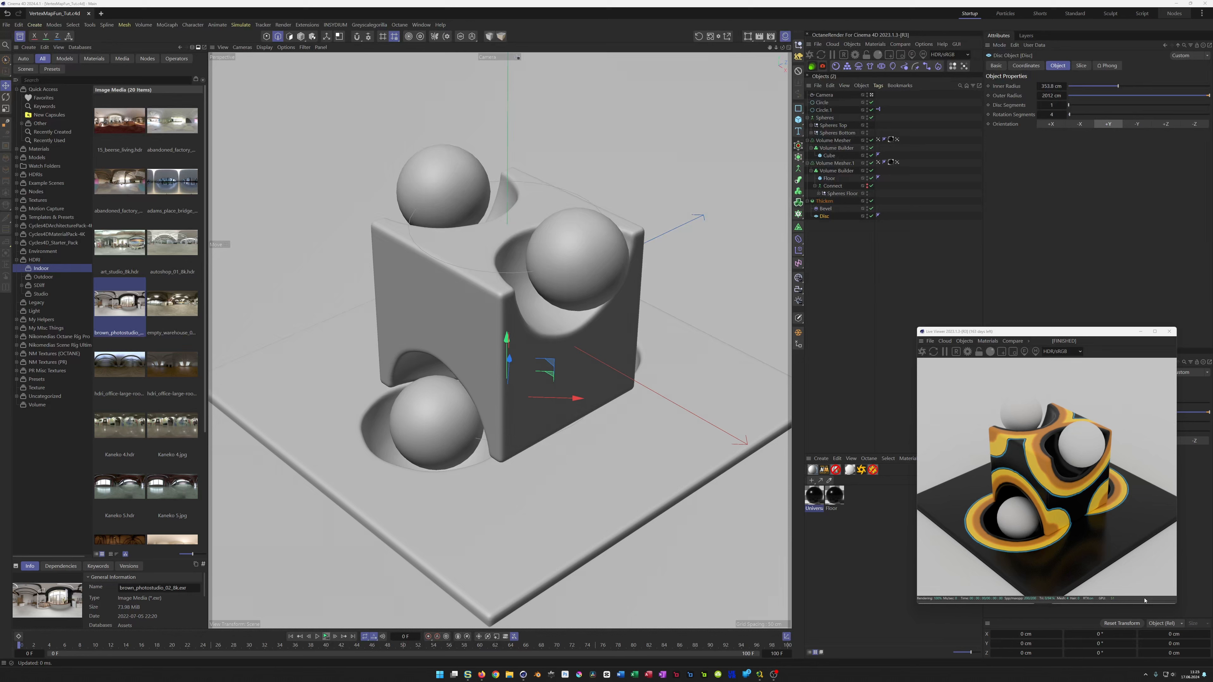
Duplicate the Floor material and rename the copy Floor2
left_click(835, 498)
left_click_drag(835, 498, 871, 503, "ctrl")
double_click(853, 508)
key("Right")
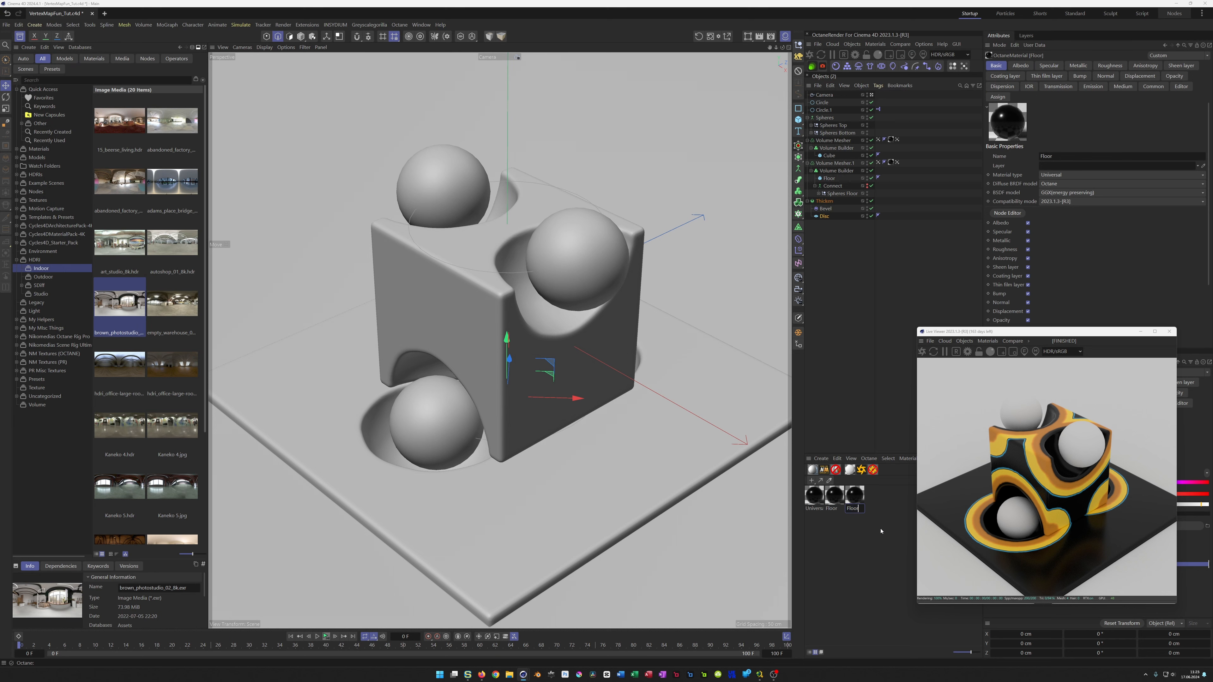
key("Return")
Open Floor2 in the Node Editor and delete the two nodes feeding its Albedo
left_click(1008, 214)
left_click(295, 177)
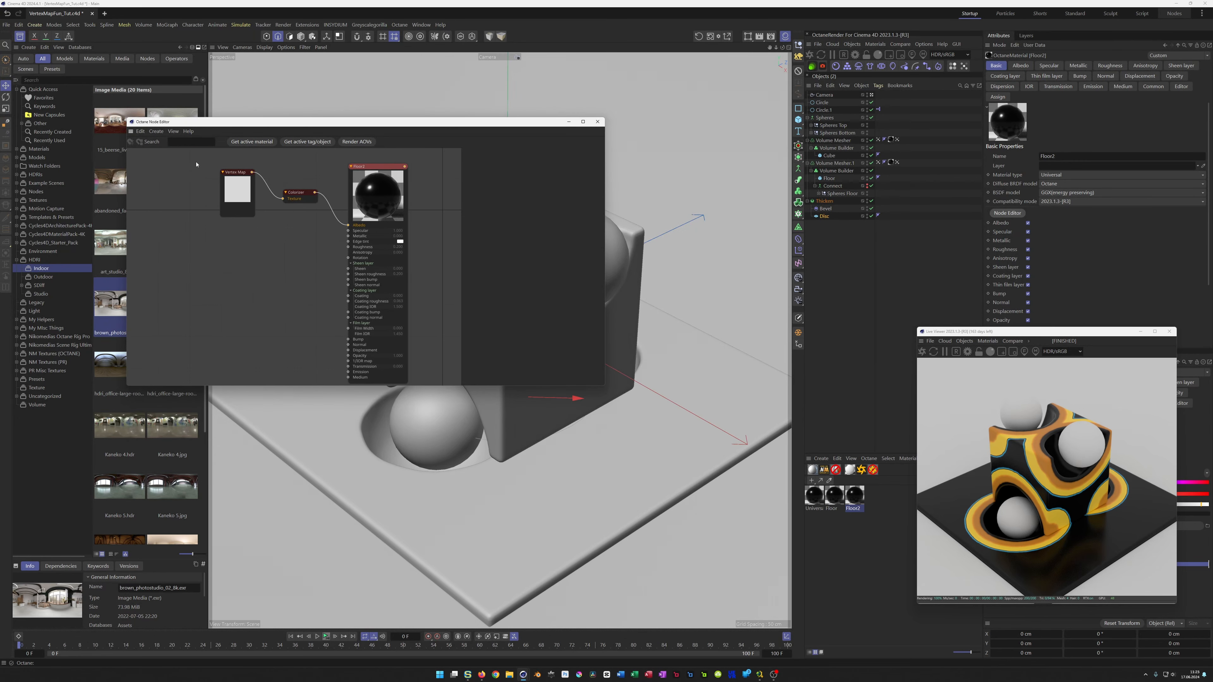
left_click_drag(193, 159, 324, 236)
key("Delete")
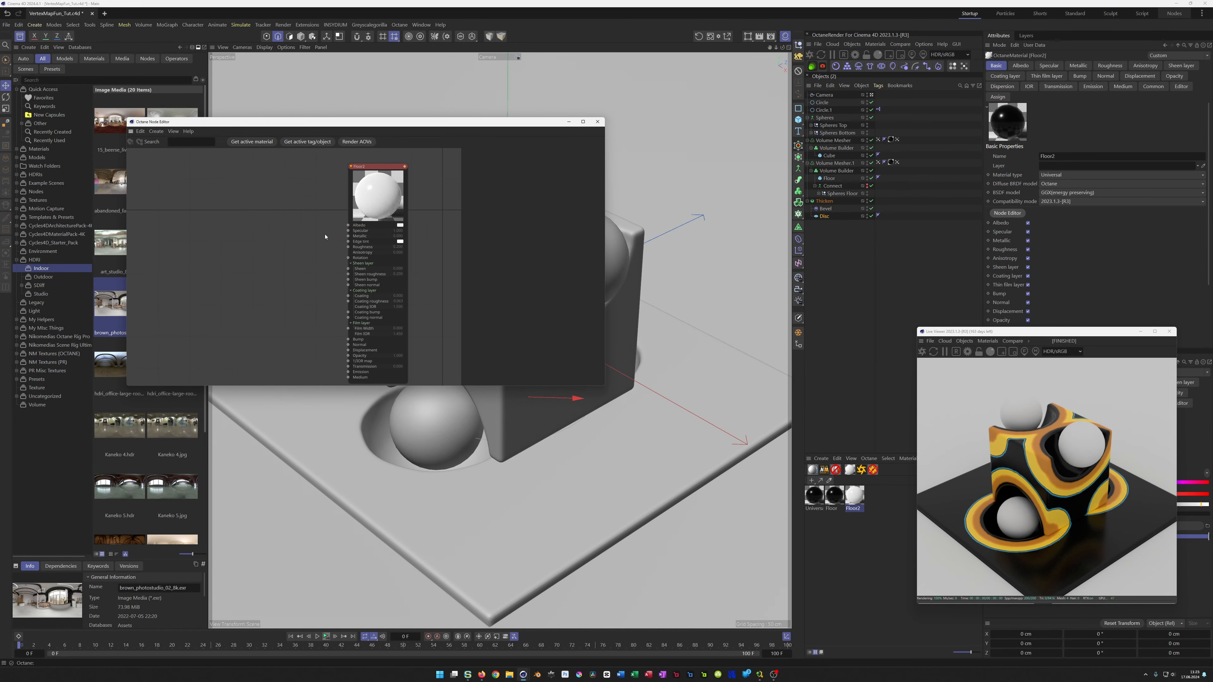
Connect a new RGB spectrum node to the Albedo of Floor2 and place it beside the material node
left_click_drag(349, 225, 312, 217)
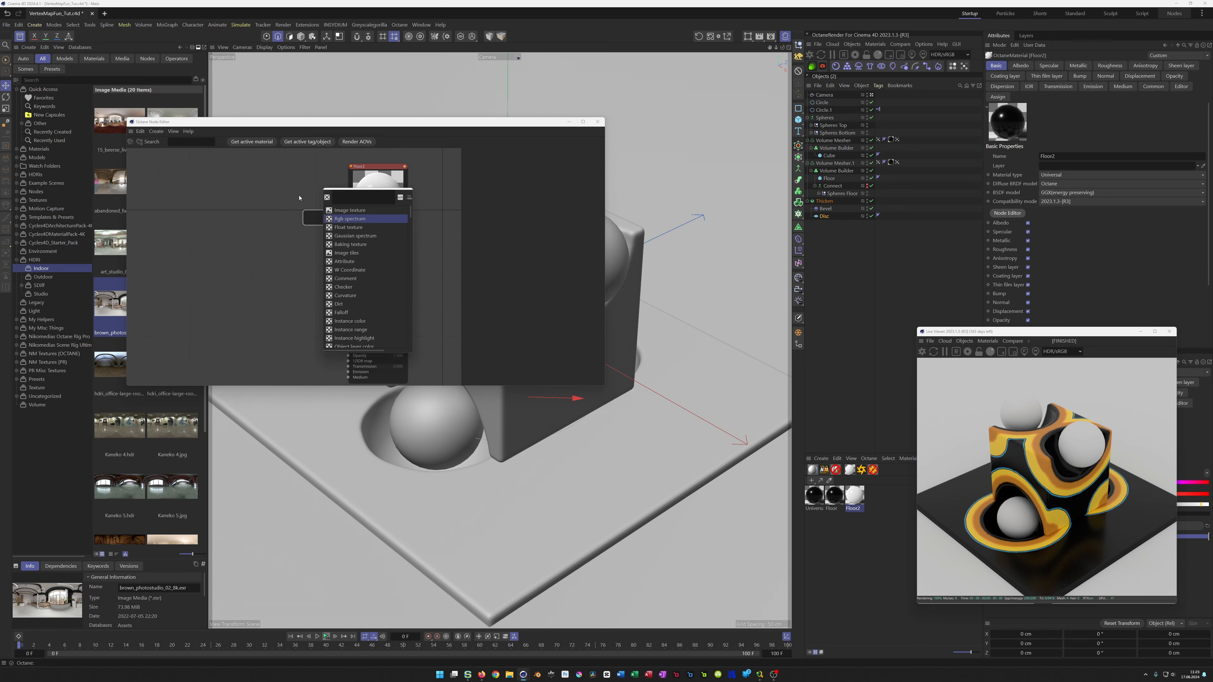
left_click(332, 219)
left_click_drag(313, 214, 279, 198)
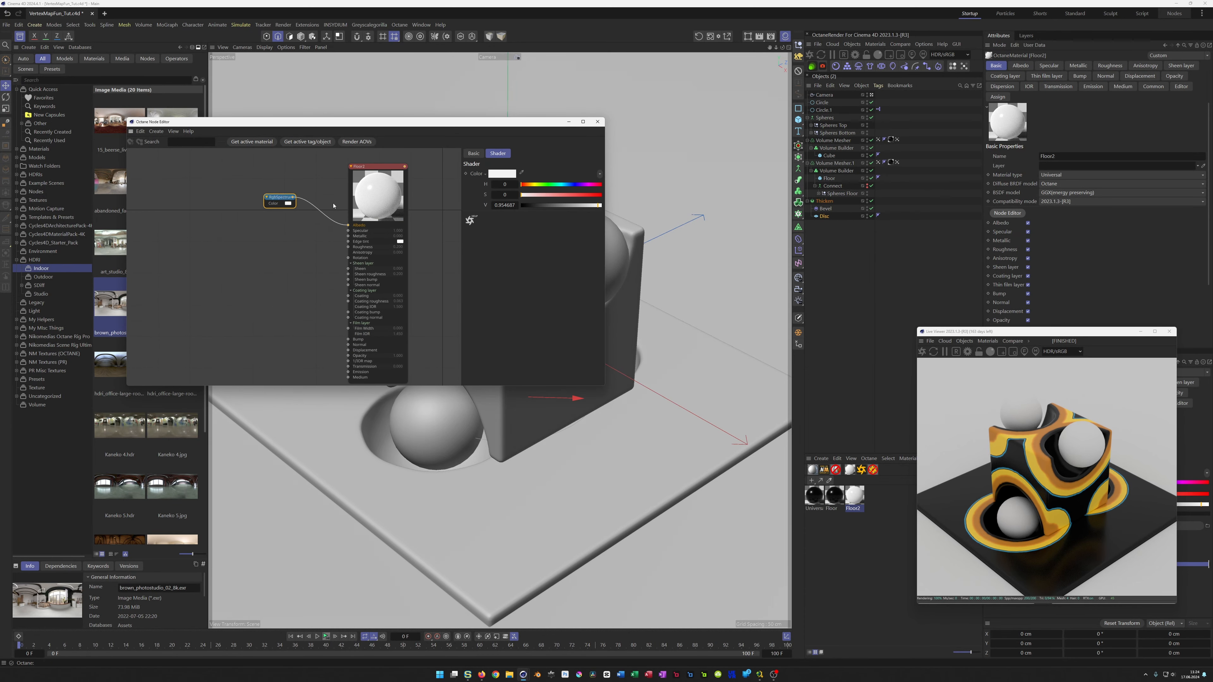
Sample the dark floor colour from the render for the RGB spectrum and lower its brightness value to about 0.075
left_click(522, 173)
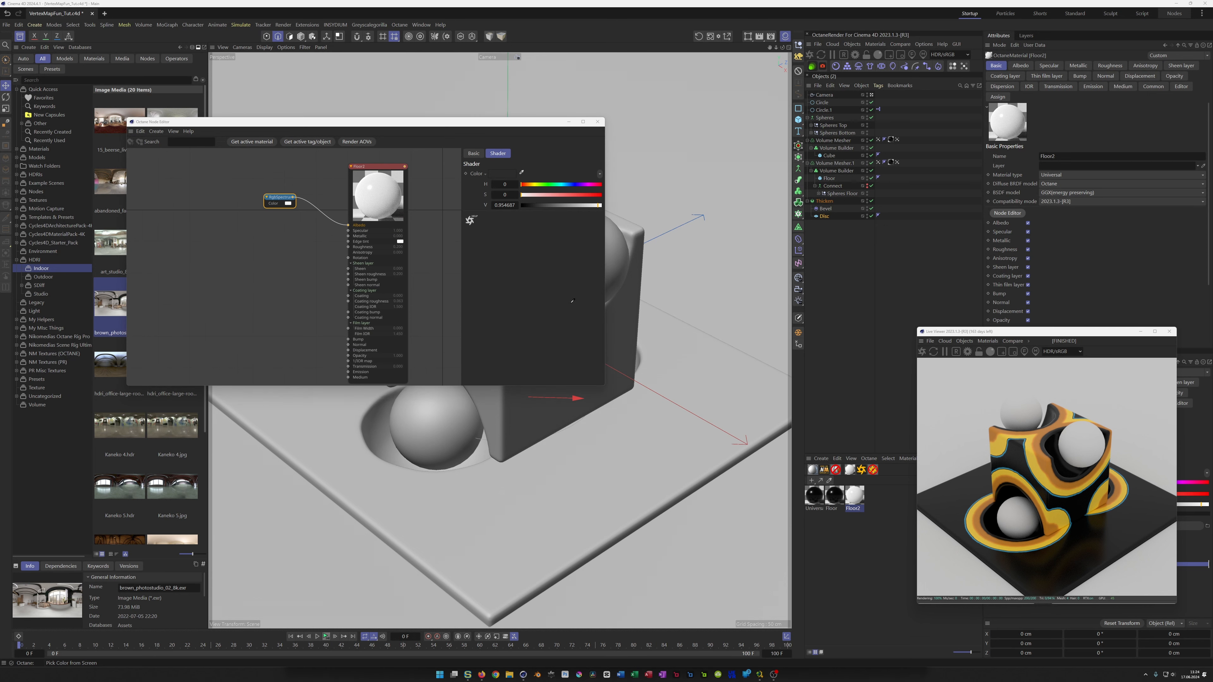
left_click(990, 488)
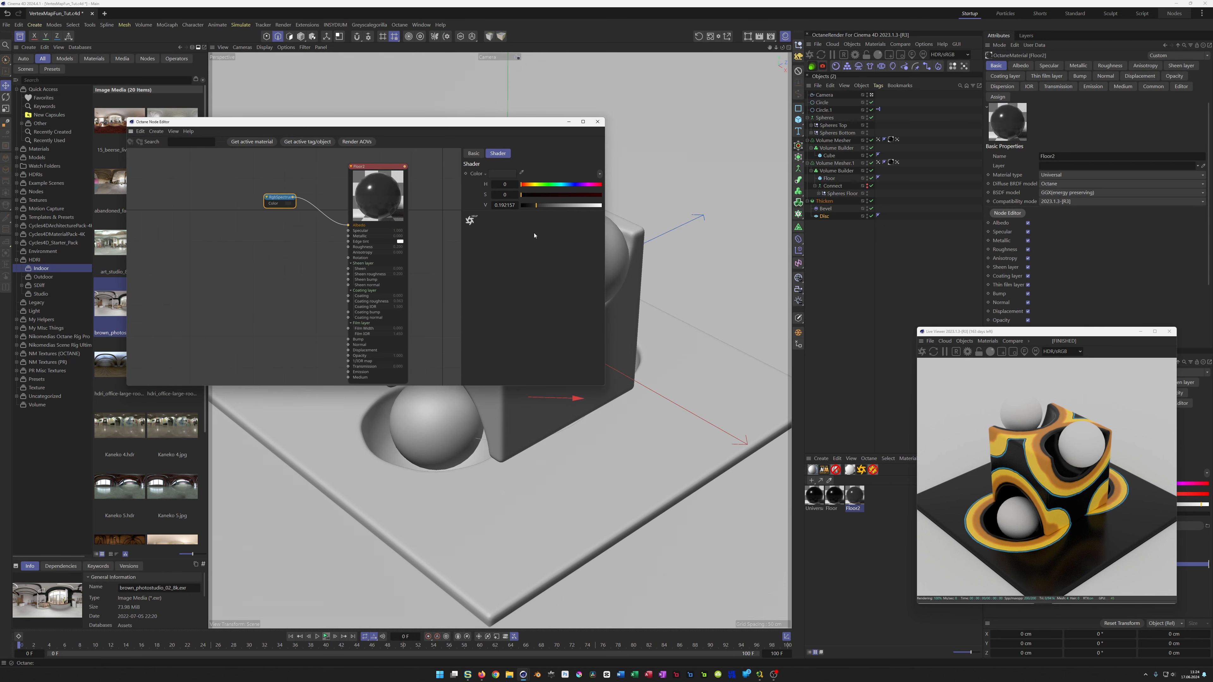
left_click(528, 206)
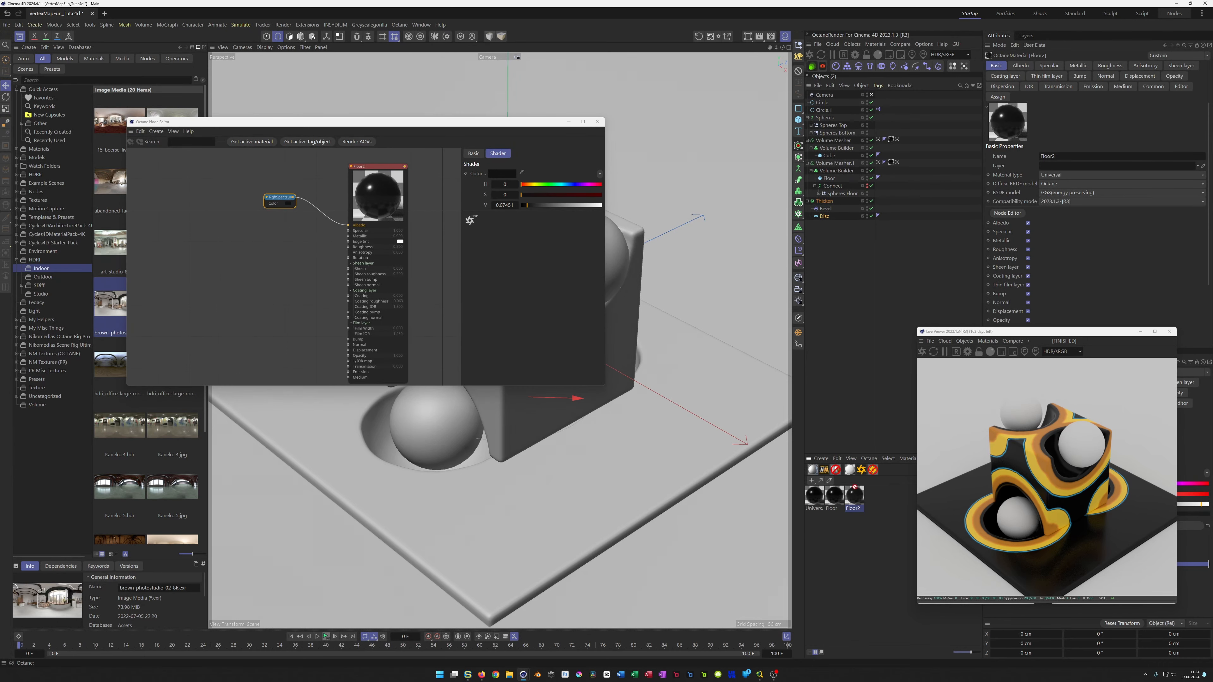
Apply the Floor2 material to the outer floor's Thicken object and save the scene
left_click_drag(840, 223, 825, 201)
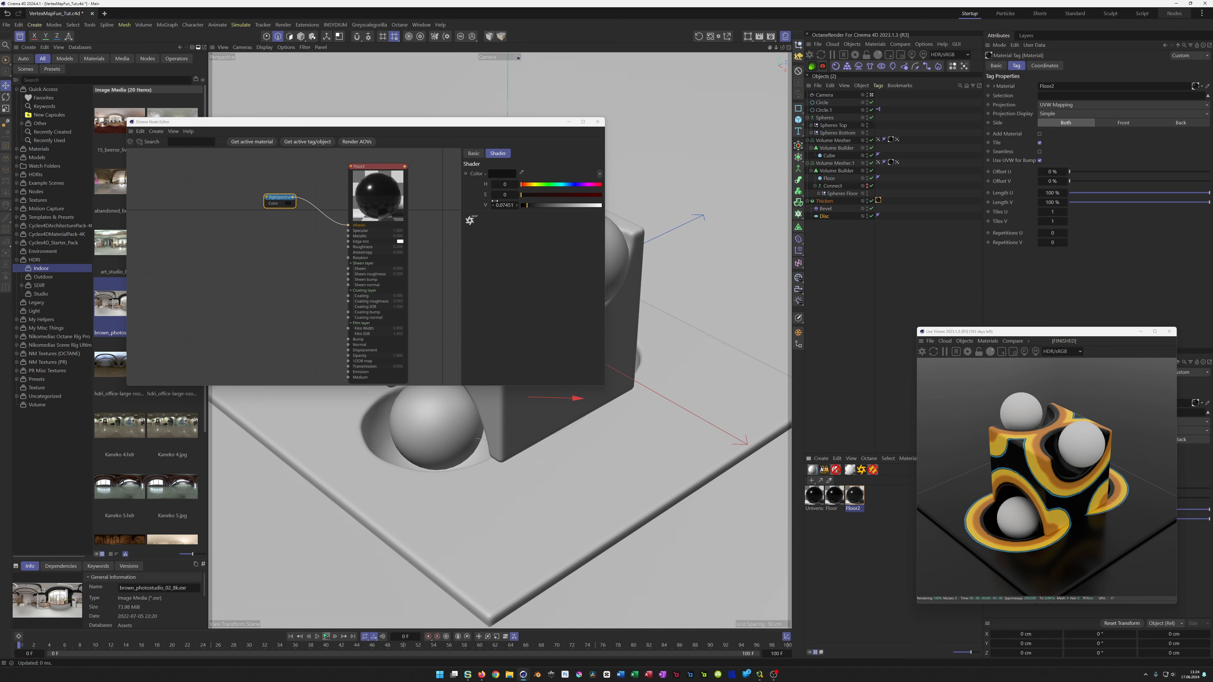
key("ctrl+s")
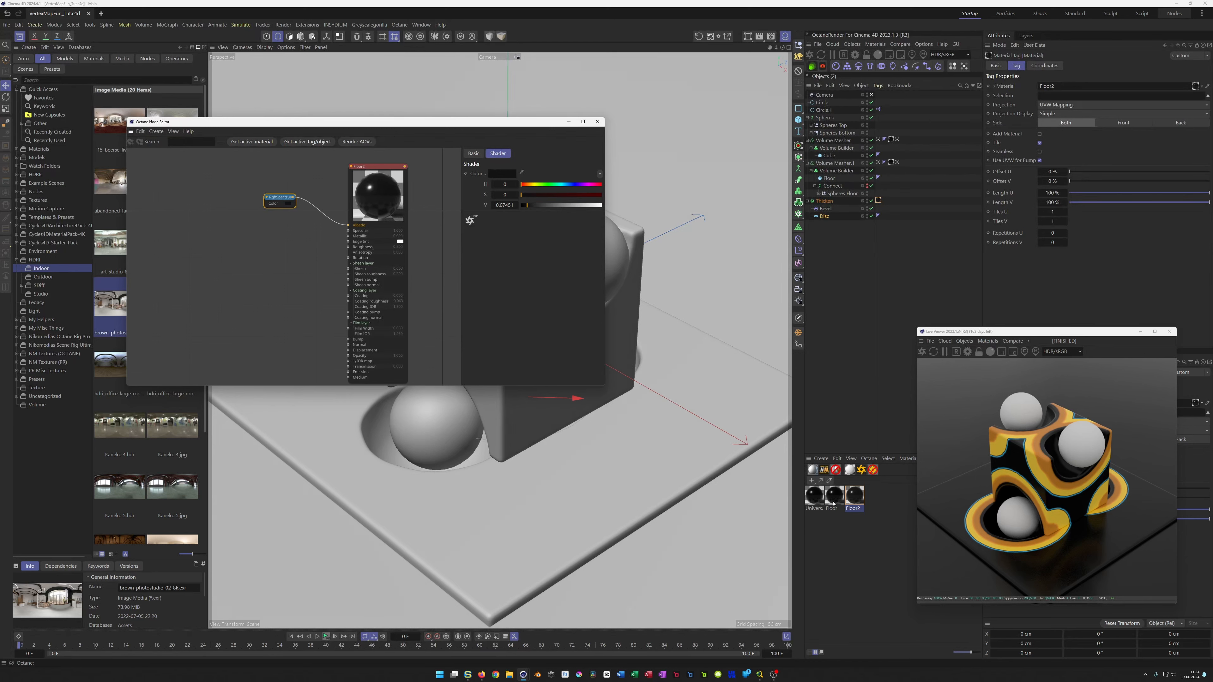
left_click(598, 121)
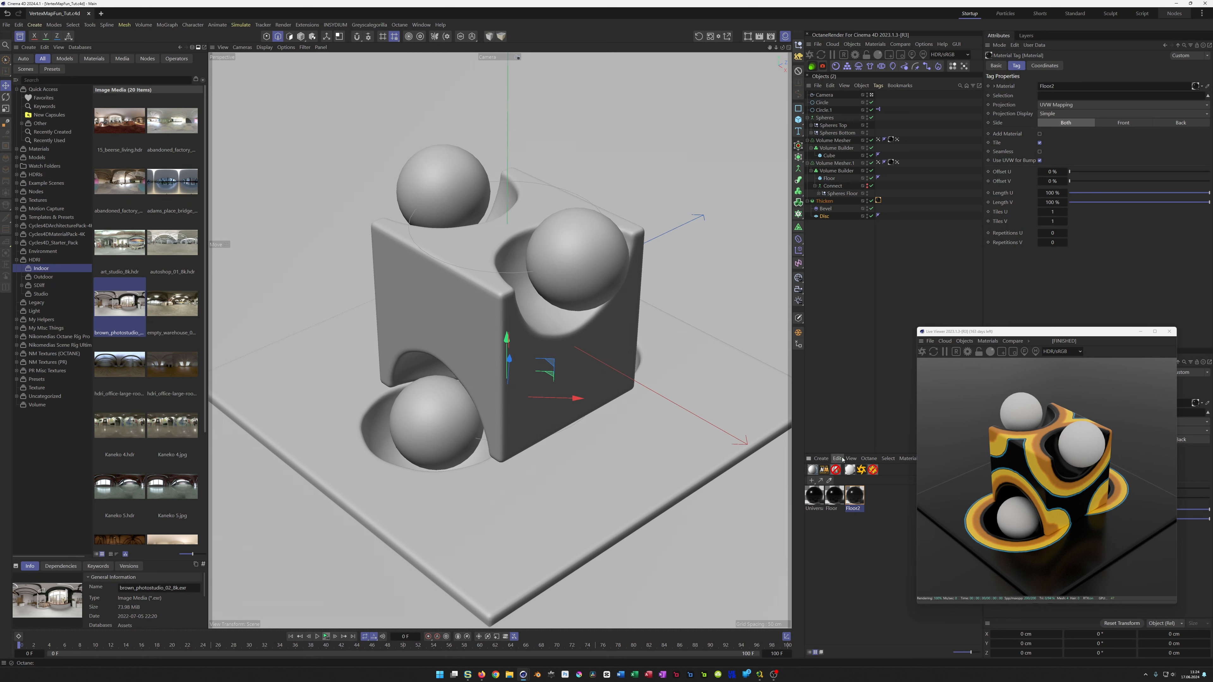
Create a new Octane Universal material and rename it Glass
left_click(868, 459)
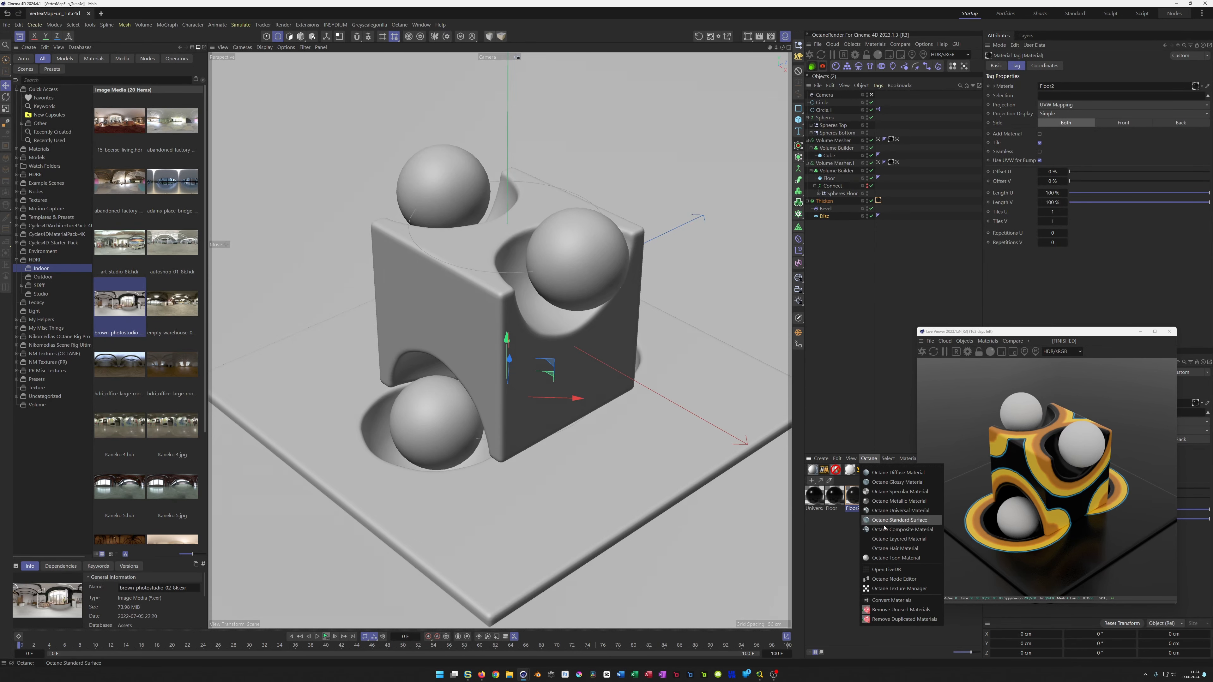
left_click(844, 487)
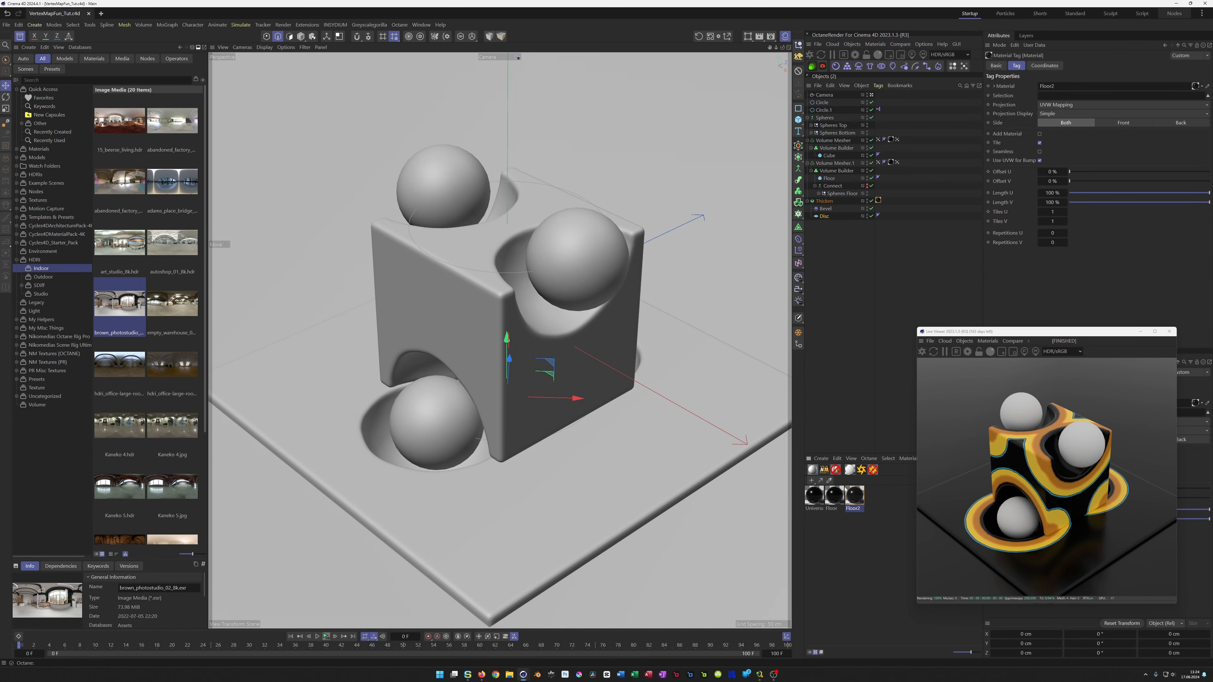
left_click(850, 470)
double_click(814, 508)
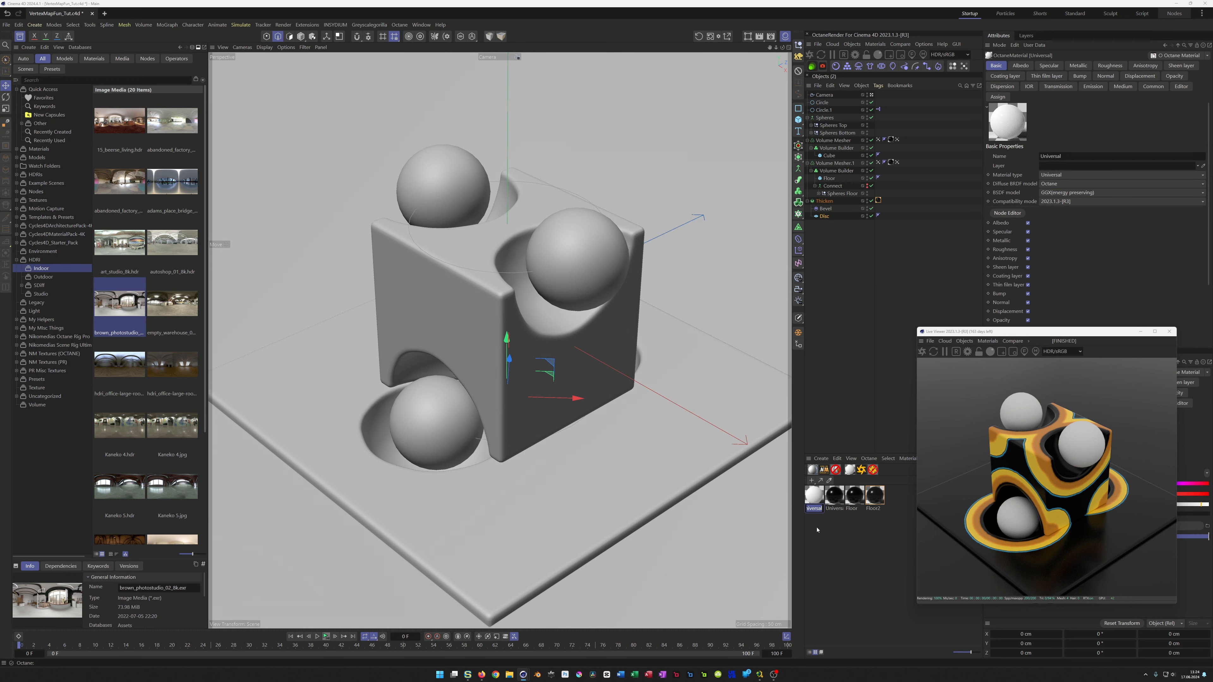
type("Glass")
key("Return")
Open Glass in the Node Editor and set its transmission type to Specular with a transmission float of 1
left_click(1006, 213)
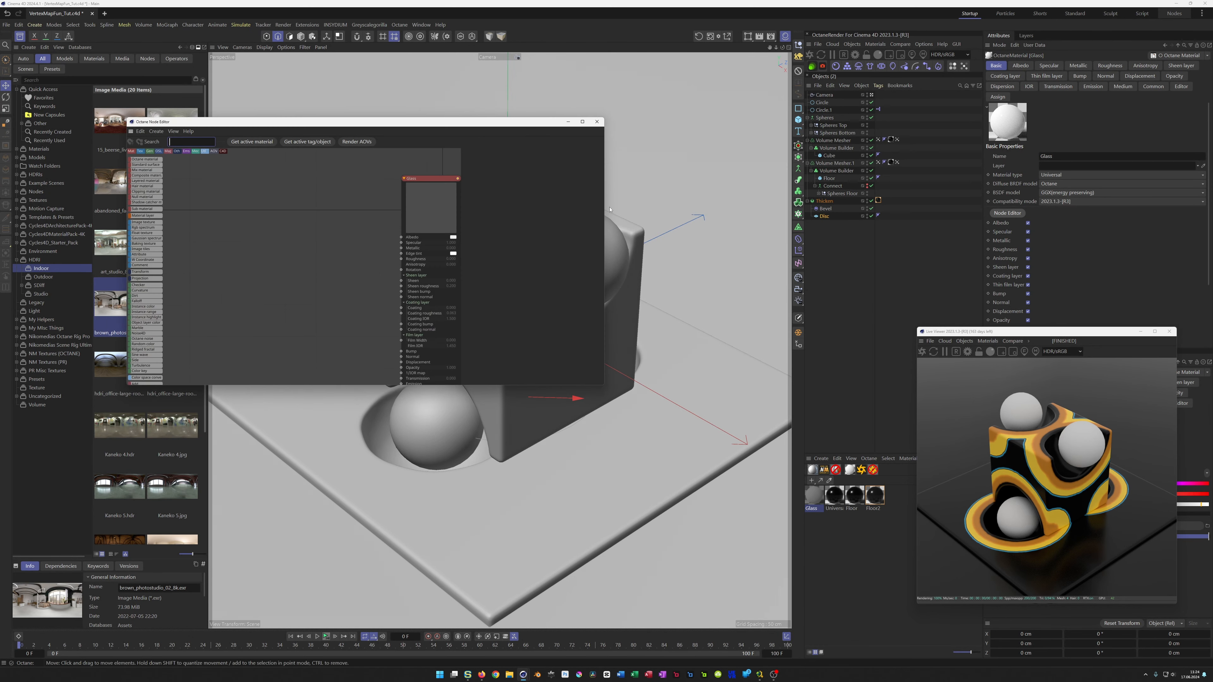
left_click(393, 159)
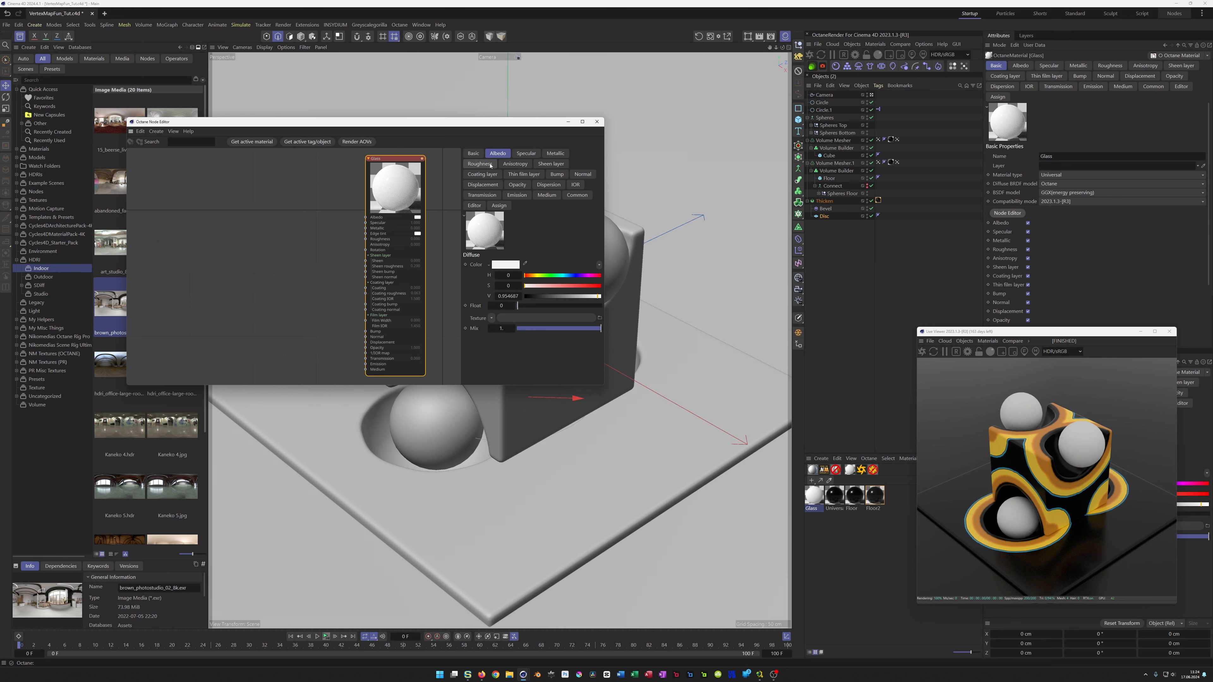
left_click(482, 195)
left_click(554, 264)
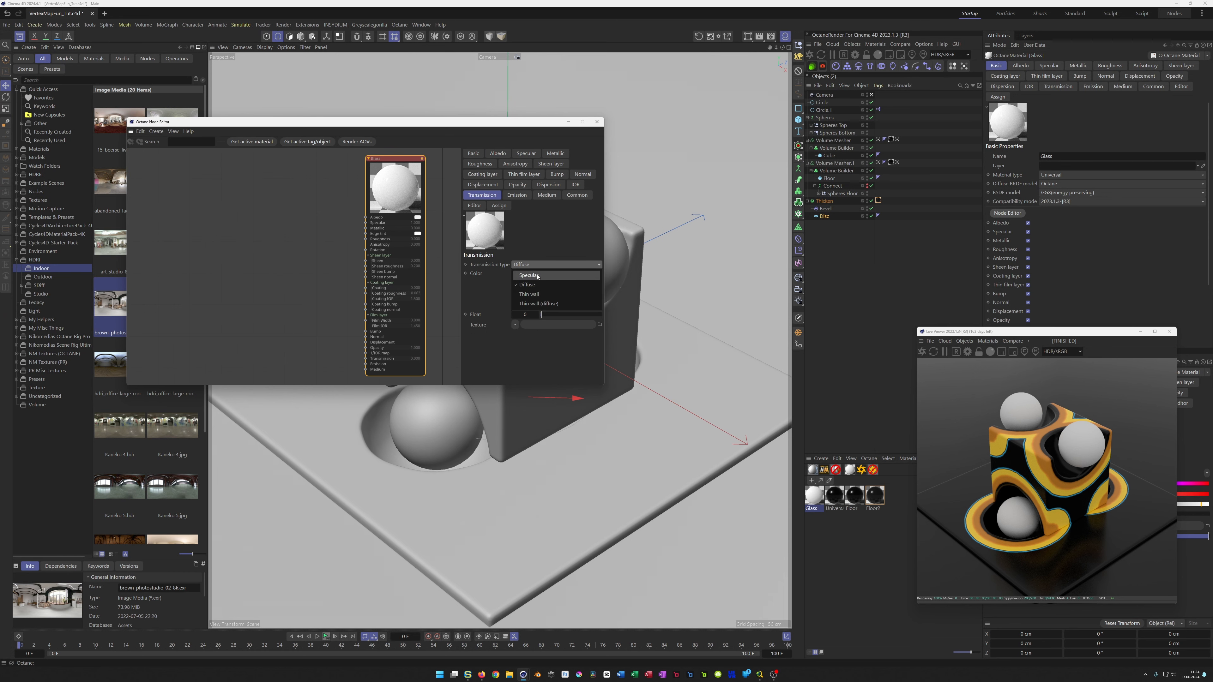
left_click(539, 275)
left_click_drag(541, 313, 602, 314)
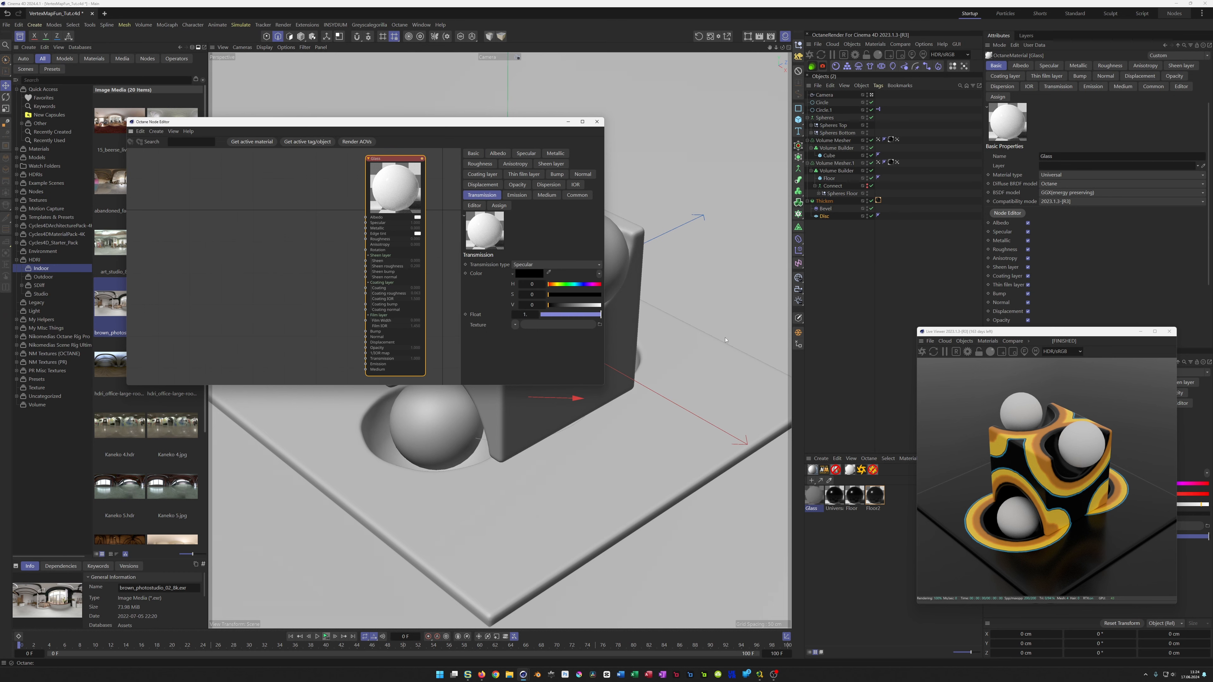
Set the albedo colour of Glass to black and apply the material to the Spheres object
left_click(418, 217)
left_click_drag(519, 261, 444, 264)
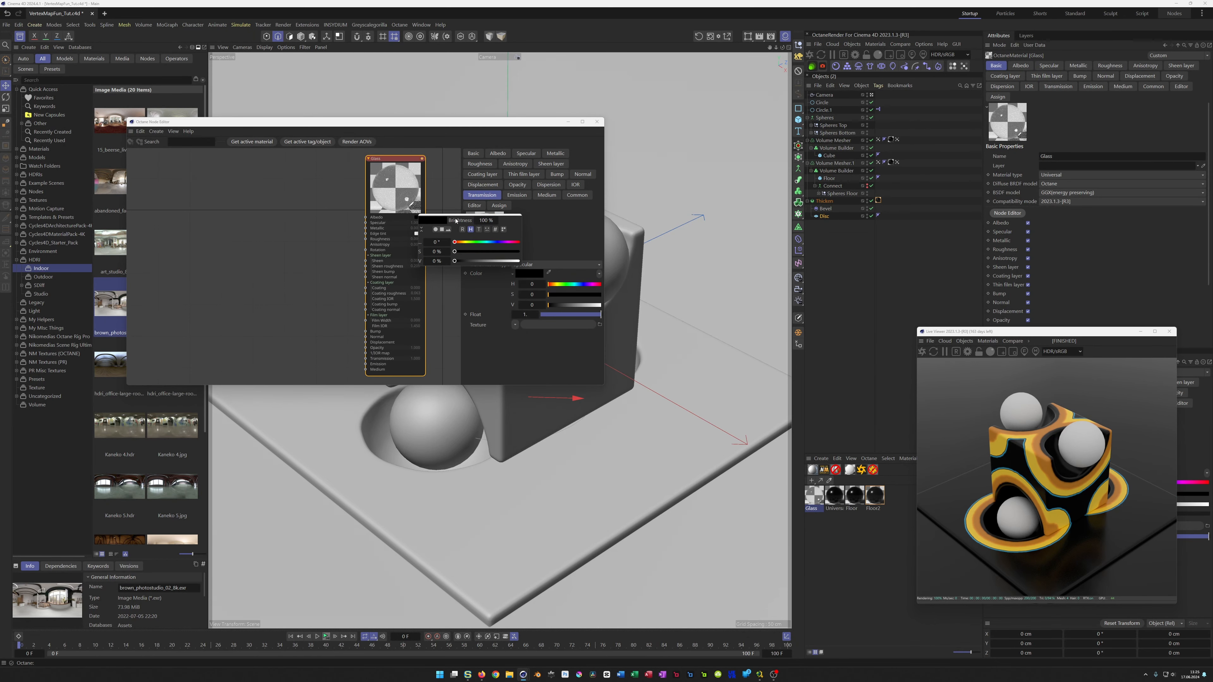
left_click(395, 161)
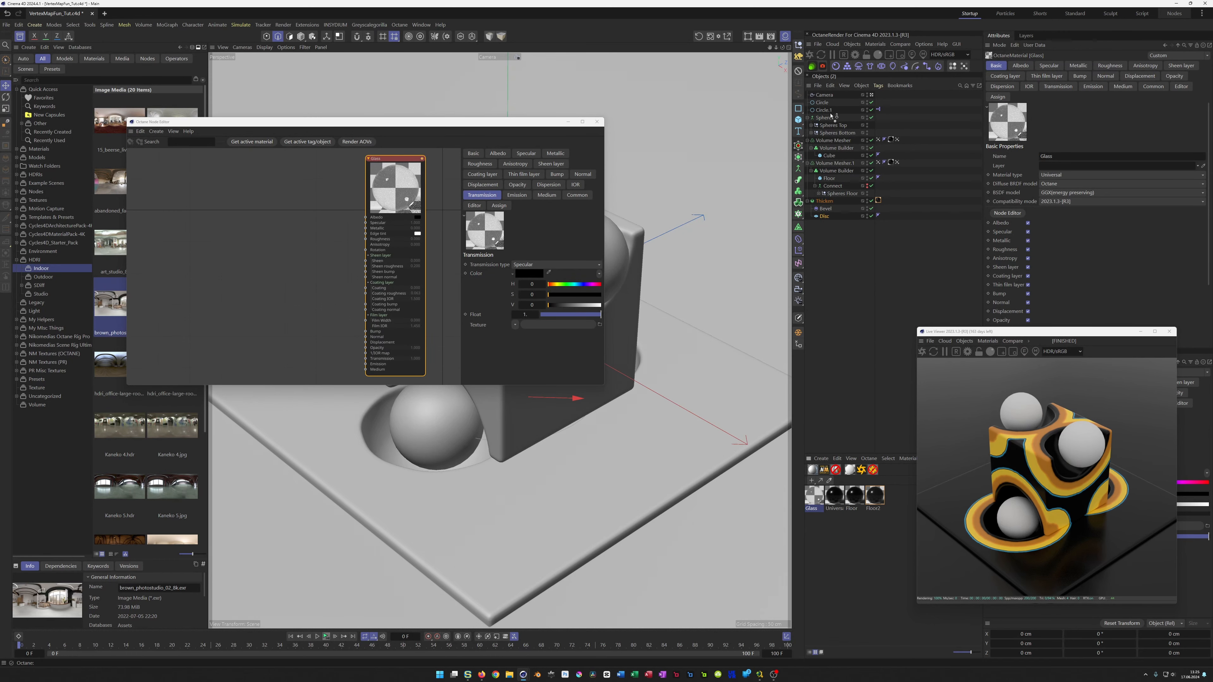
left_click_drag(820, 118, 821, 118)
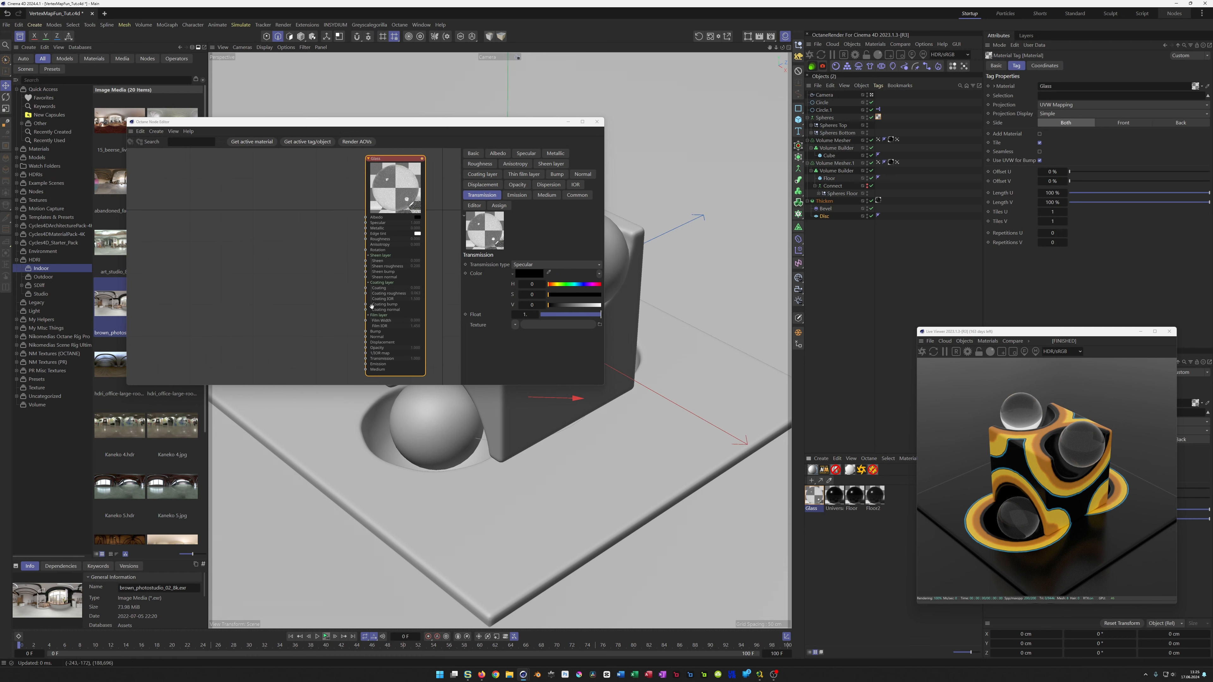
Connect a Float texture to the film width of Glass and lower its value to about 0.035
left_click_drag(367, 325, 318, 330)
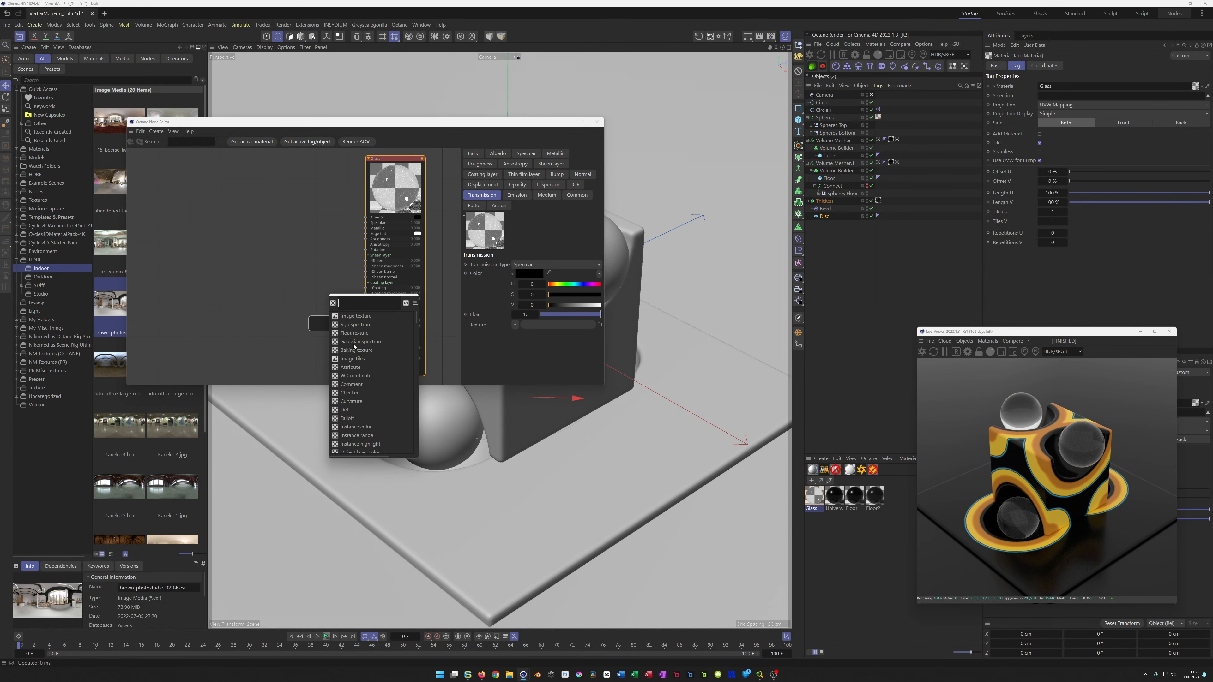
left_click(354, 333)
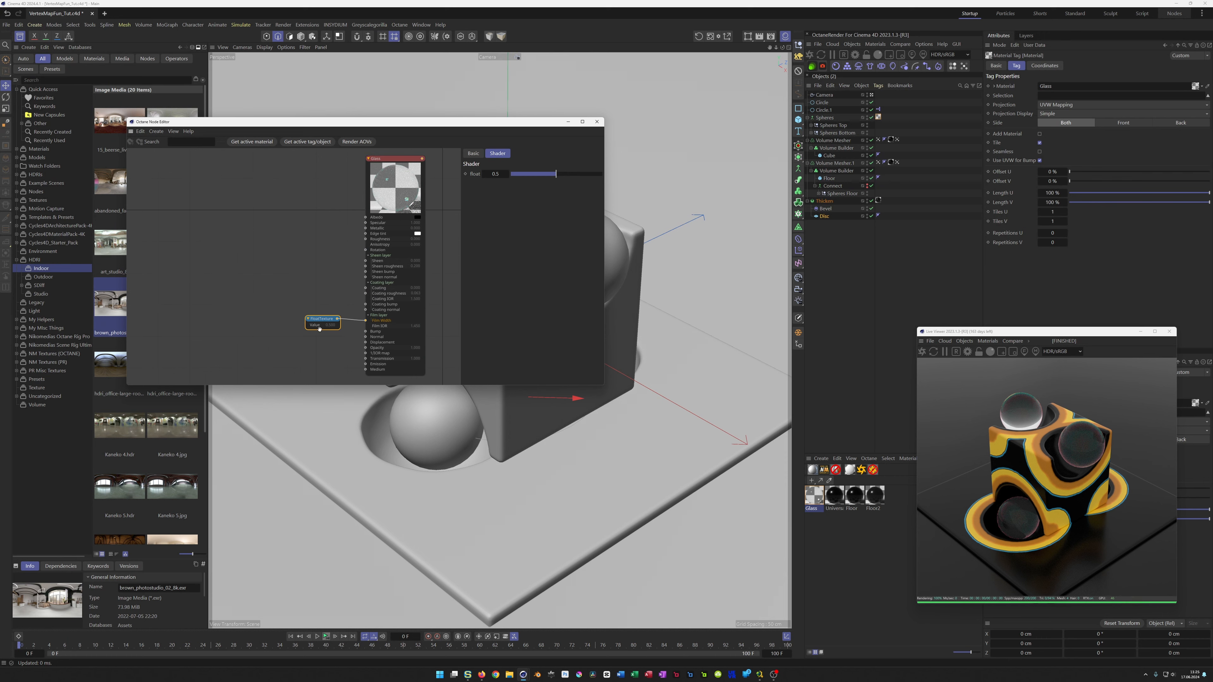
left_click_drag(320, 328, 296, 327)
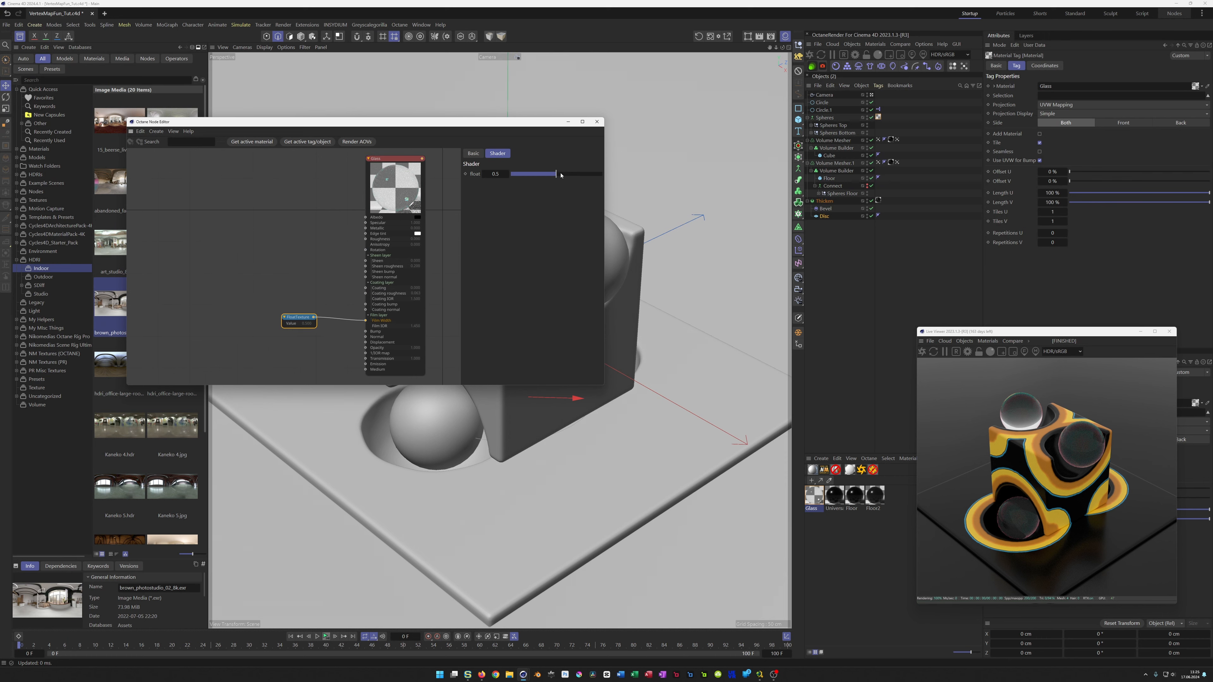
left_click_drag(557, 174, 526, 173)
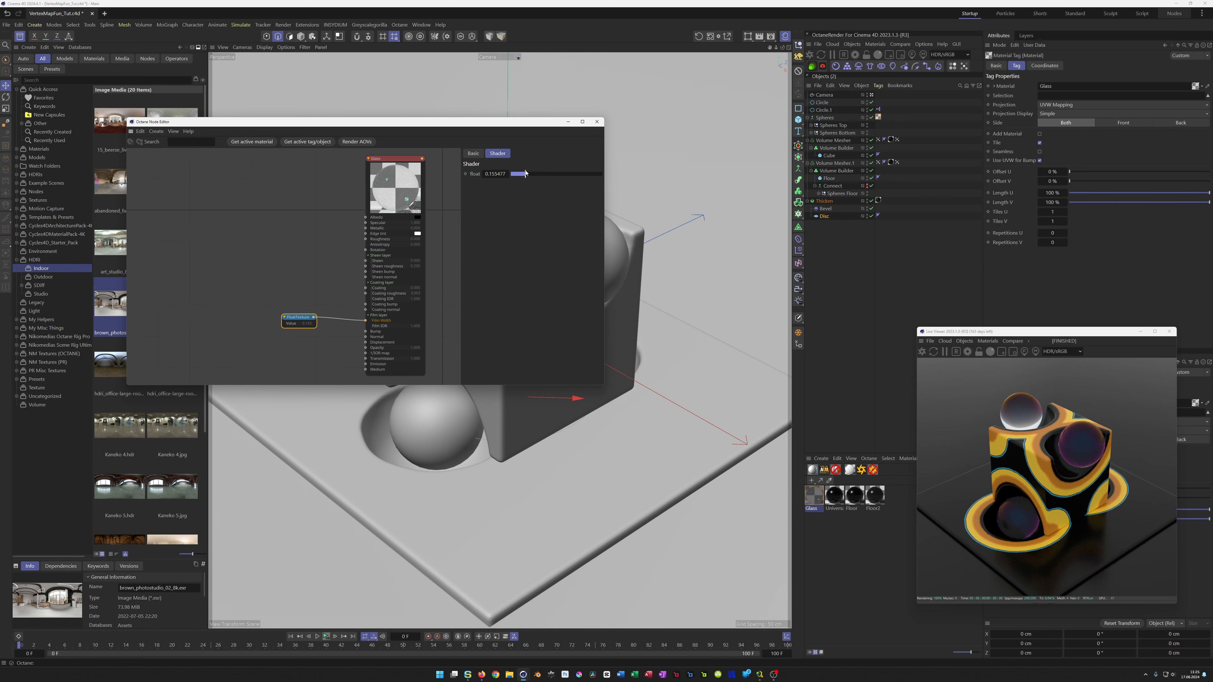
left_click_drag(525, 174, 514, 172)
Set the dielectric IOR of the Glass material to 1.6
left_click(390, 162)
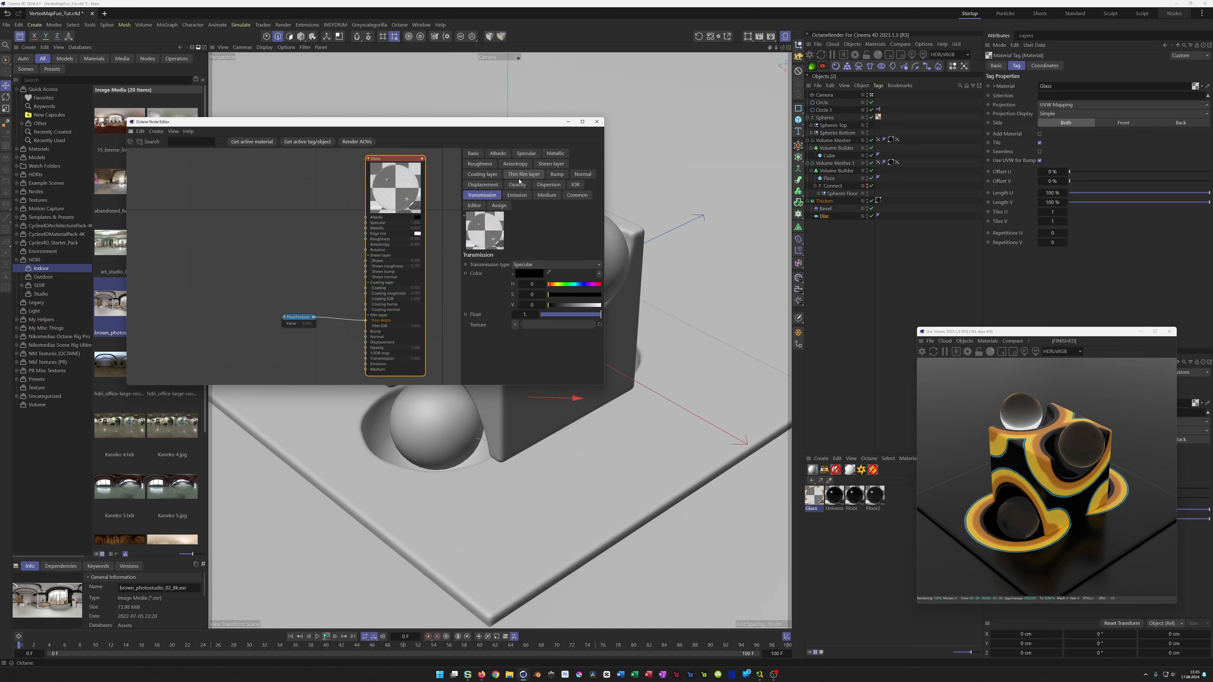
left_click(575, 185)
left_click(542, 264)
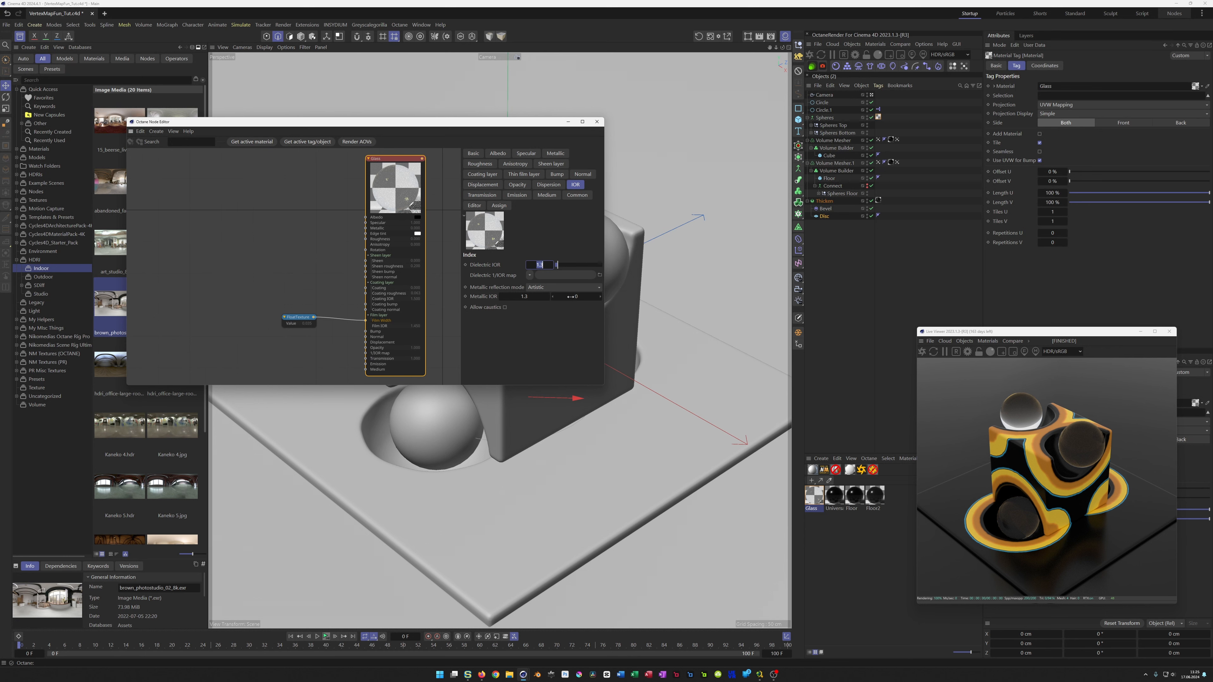
key("Return")
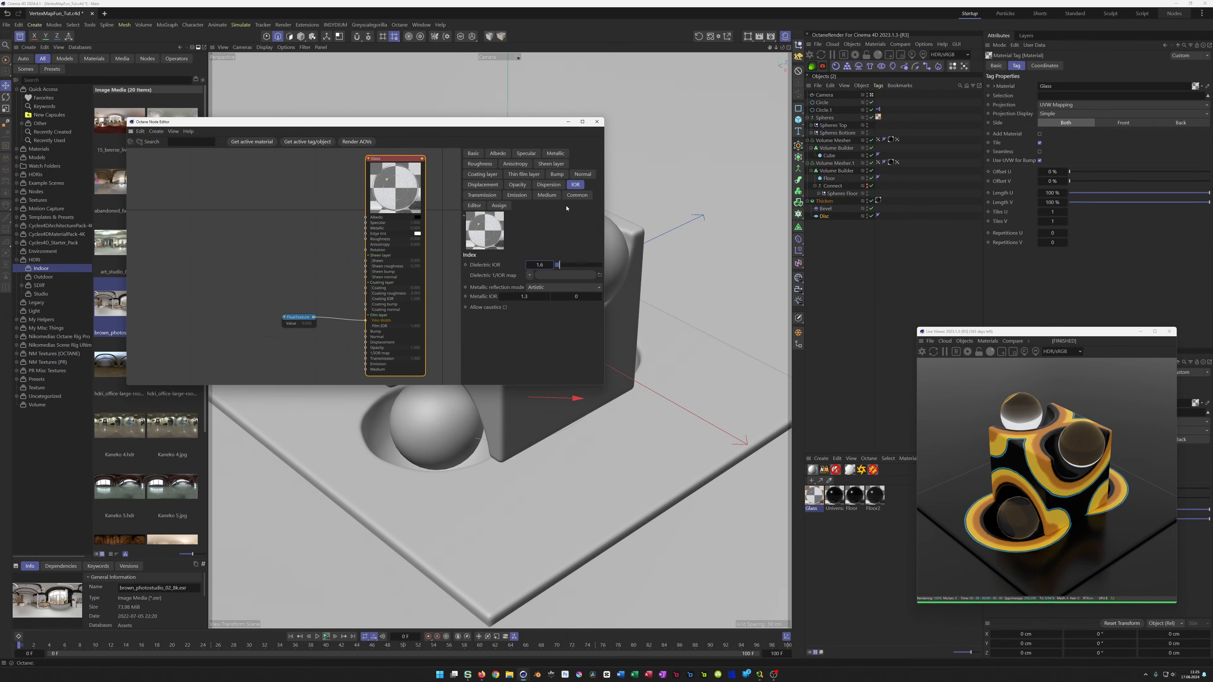
Try fake shadows on the Glass material and switch the option off again
left_click(573, 197)
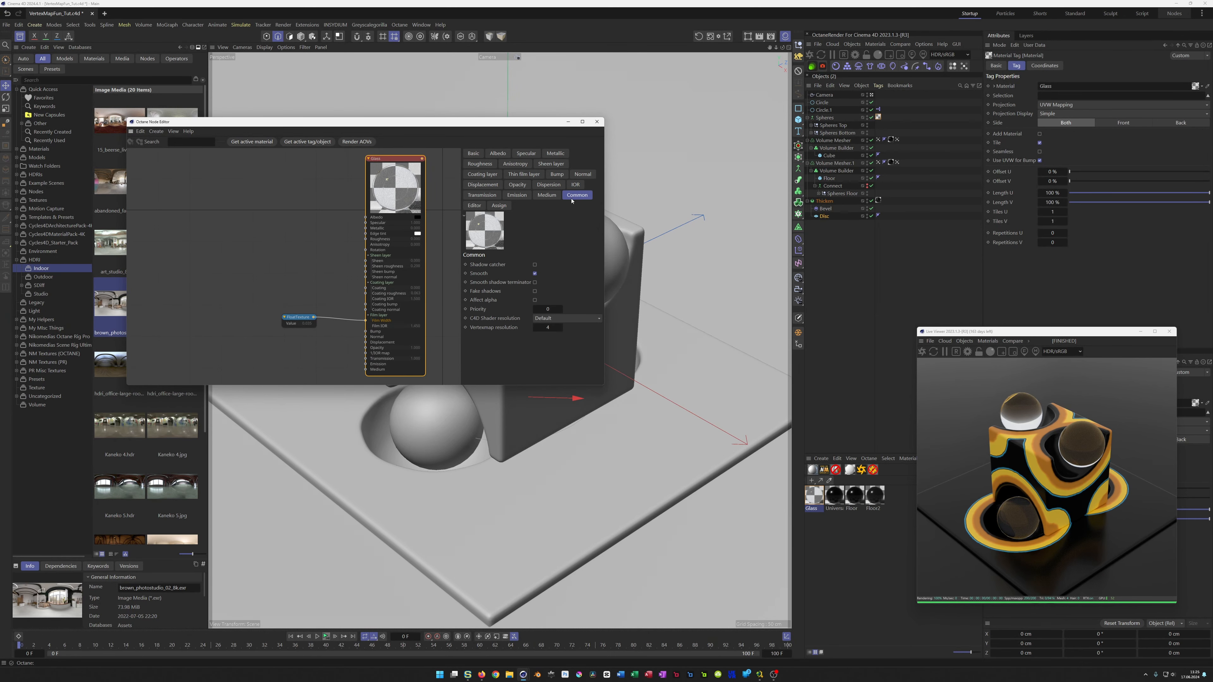
left_click(534, 291)
left_click(535, 291)
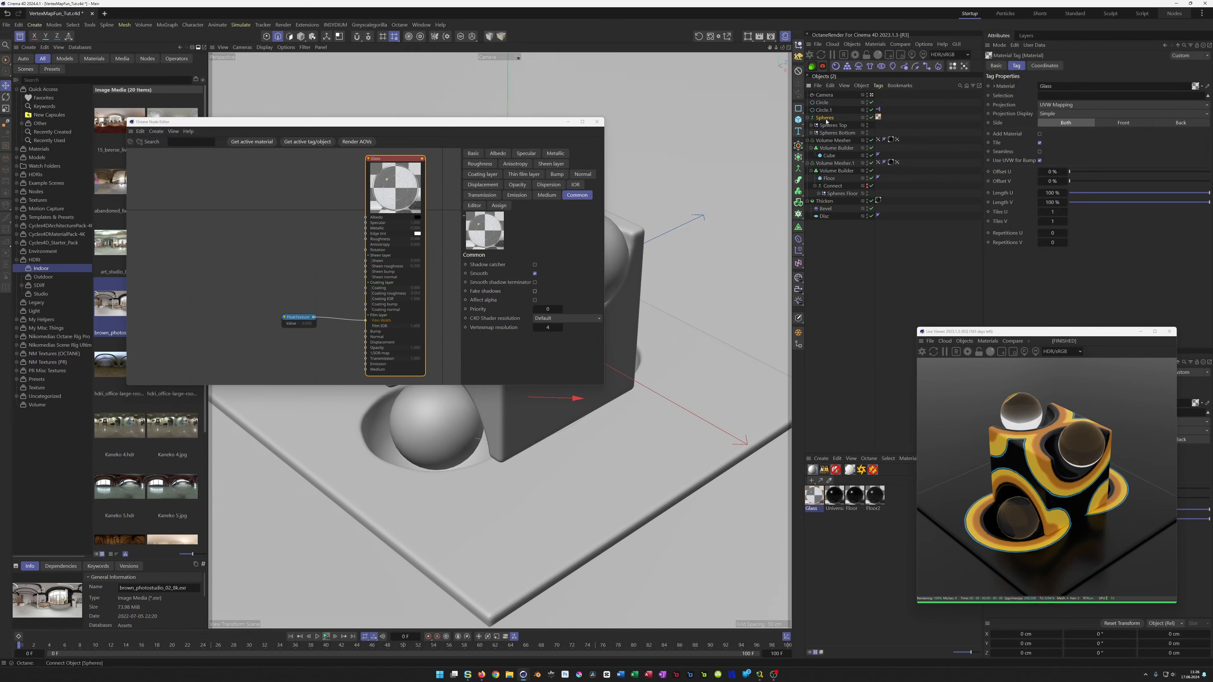
Add a Thicken generator as parent of the Spheres object and set its thickness to 1 cm
left_click(825, 119)
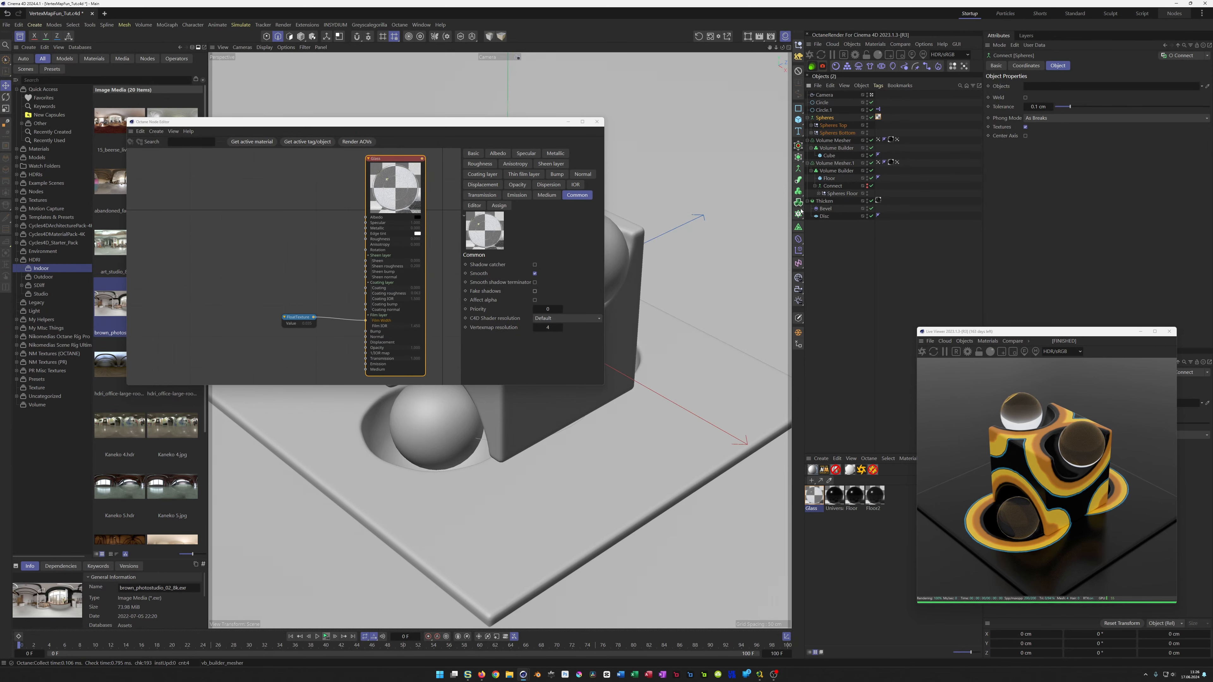
left_click(798, 159)
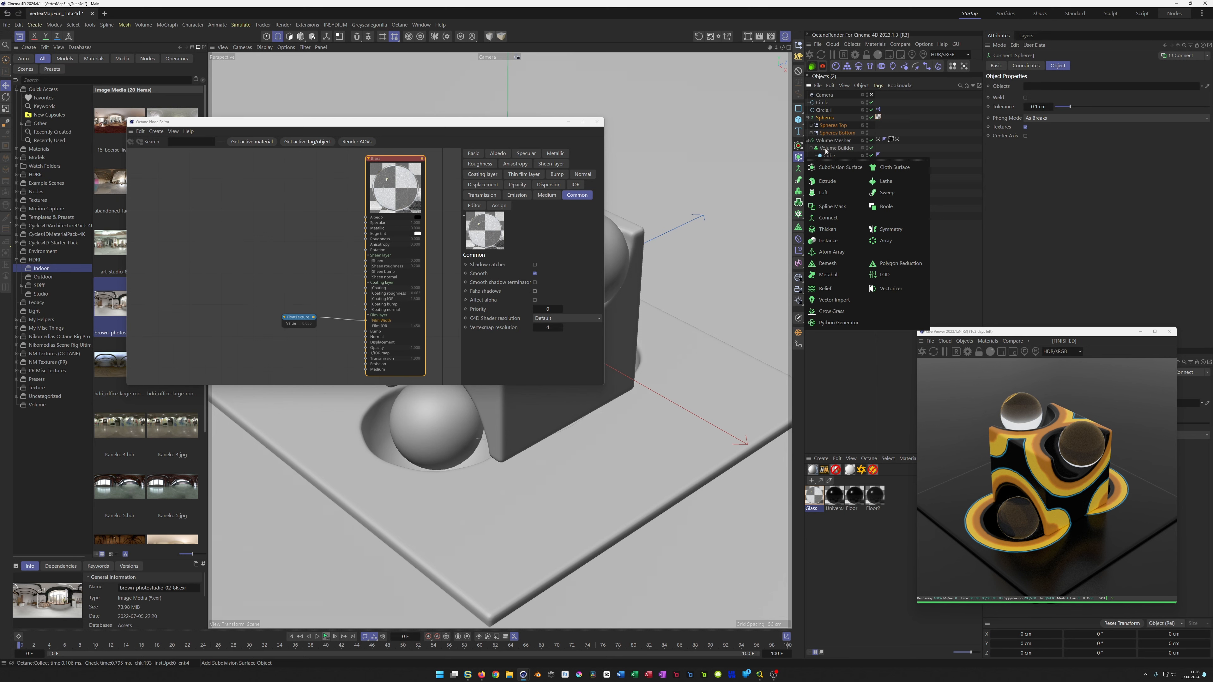
left_click(828, 230, "alt")
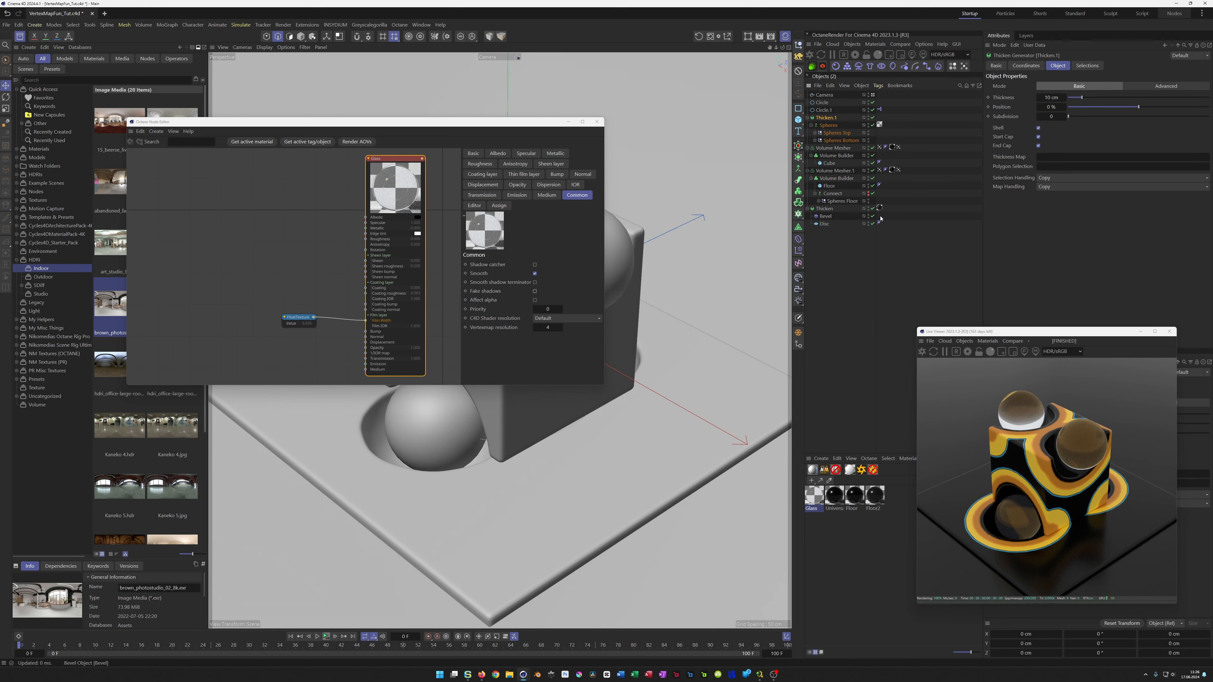
left_click(1053, 98)
key("Return")
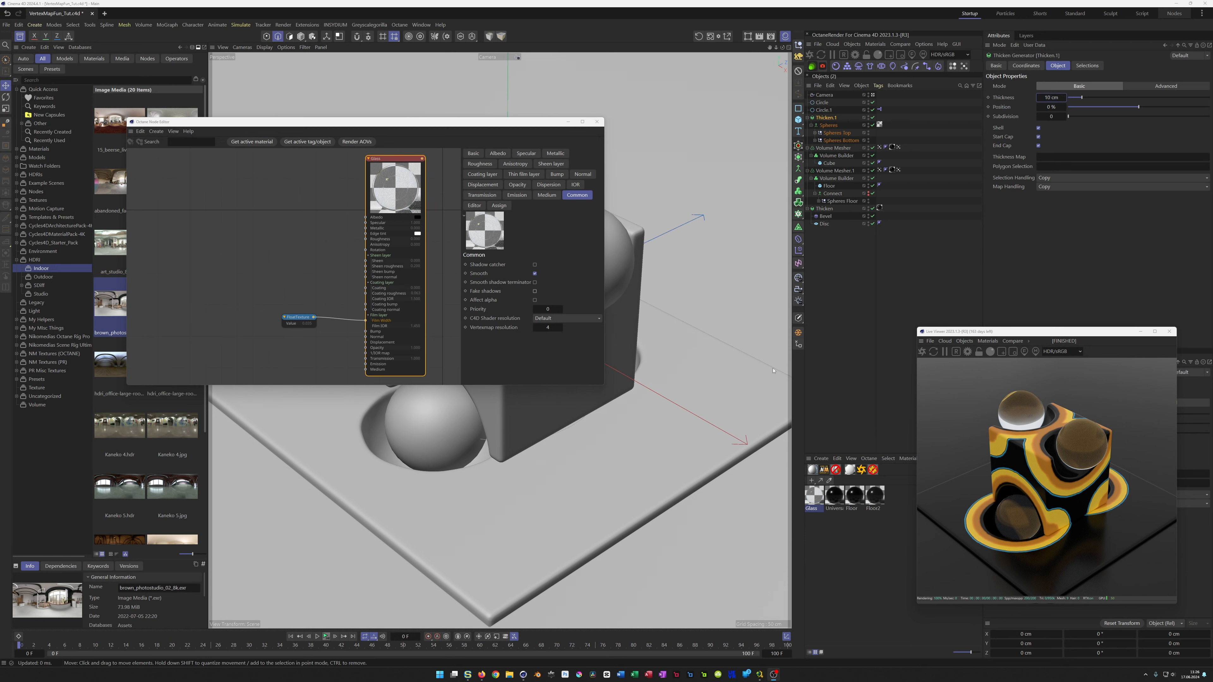
left_click_drag(1044, 97, 1067, 101)
type("1")
key("Return")
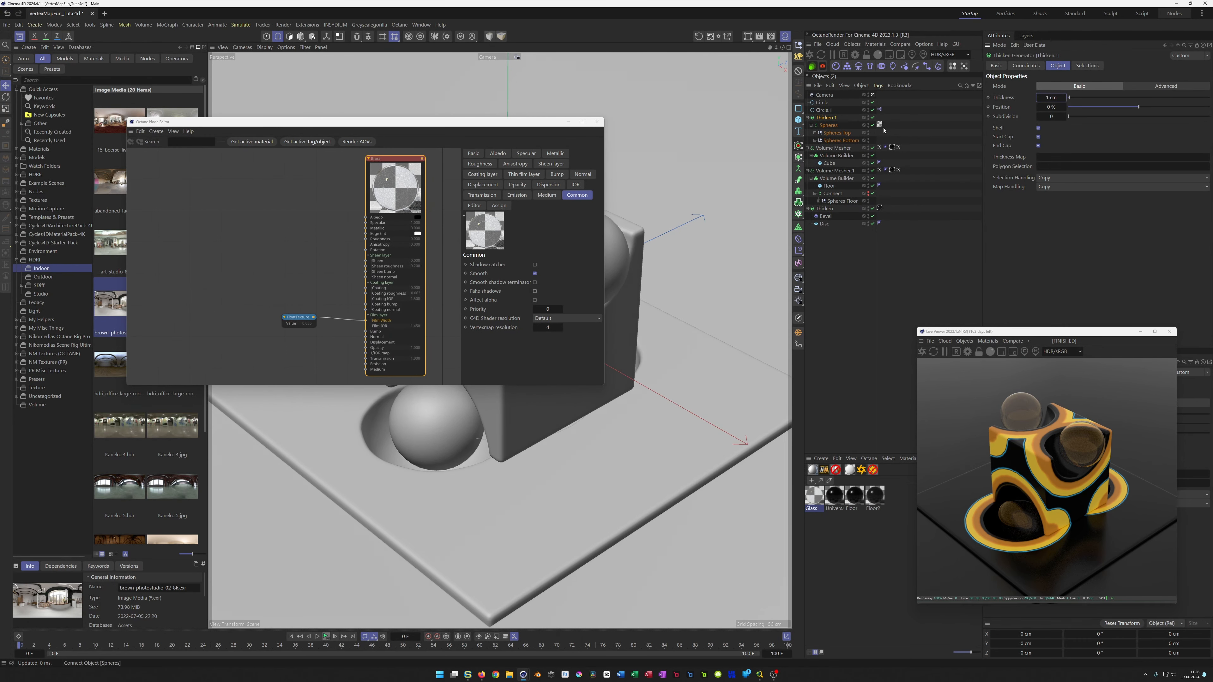
Move the Glass material tag from Spheres to its parent Thicken and disable that generator after comparing the render with it on and off
left_click_drag(879, 124, 884, 117)
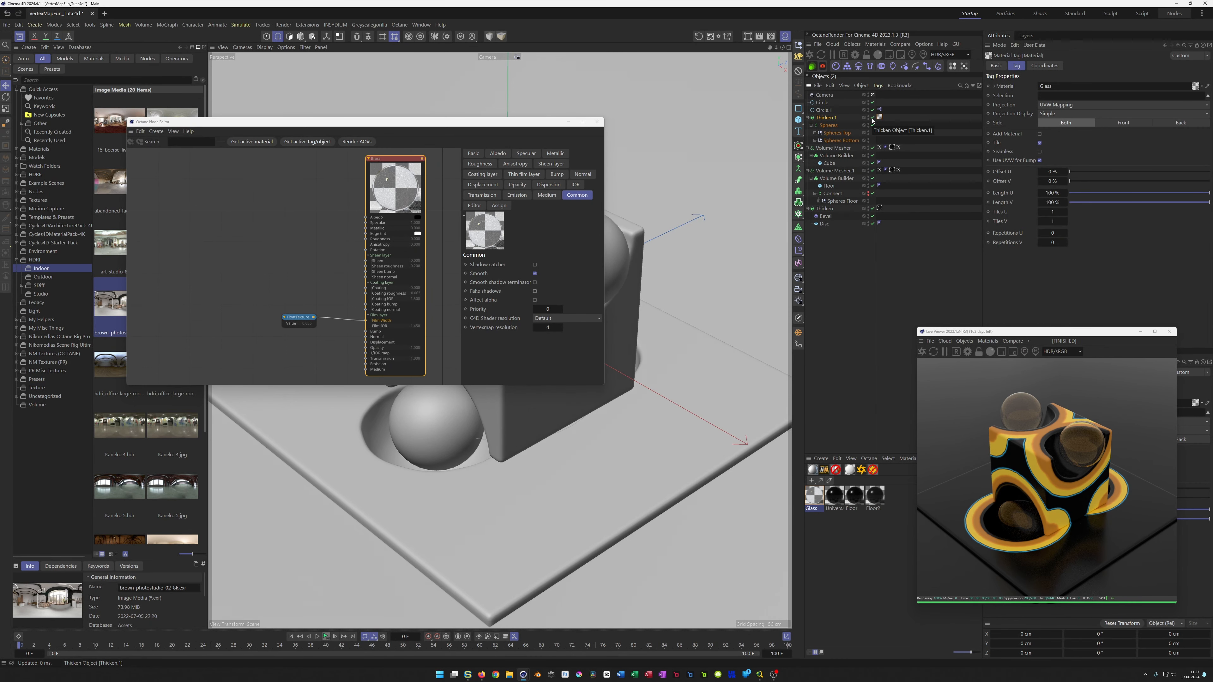
left_click(872, 118)
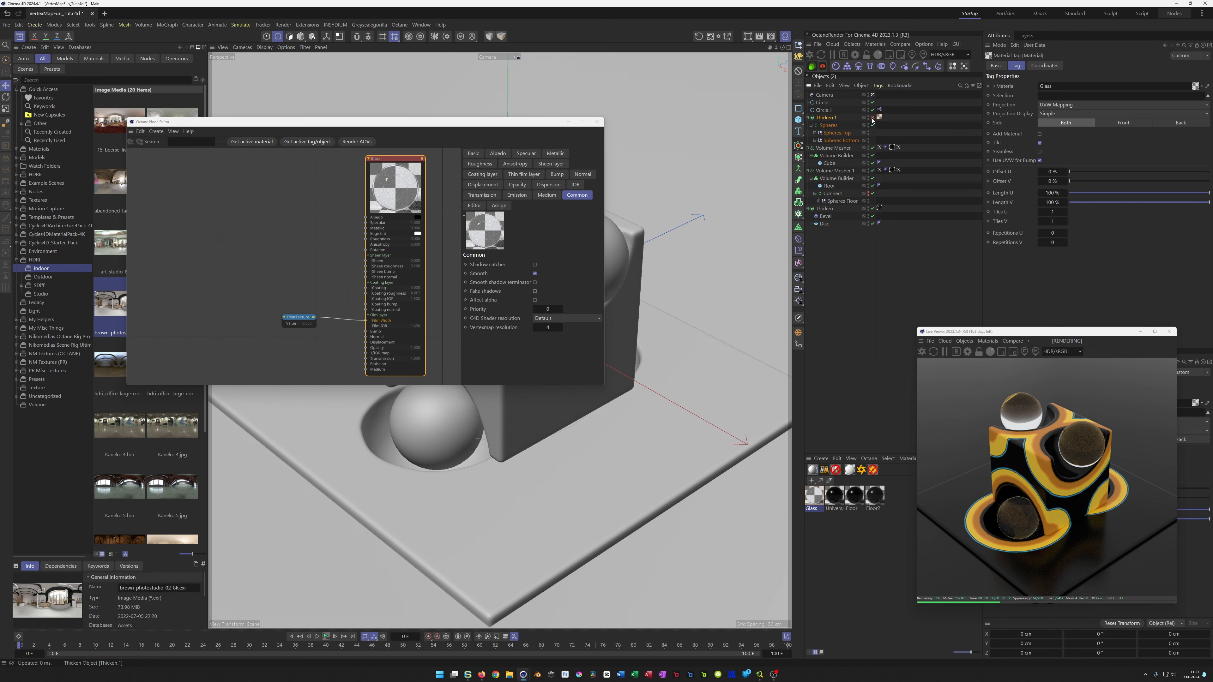
left_click(872, 117)
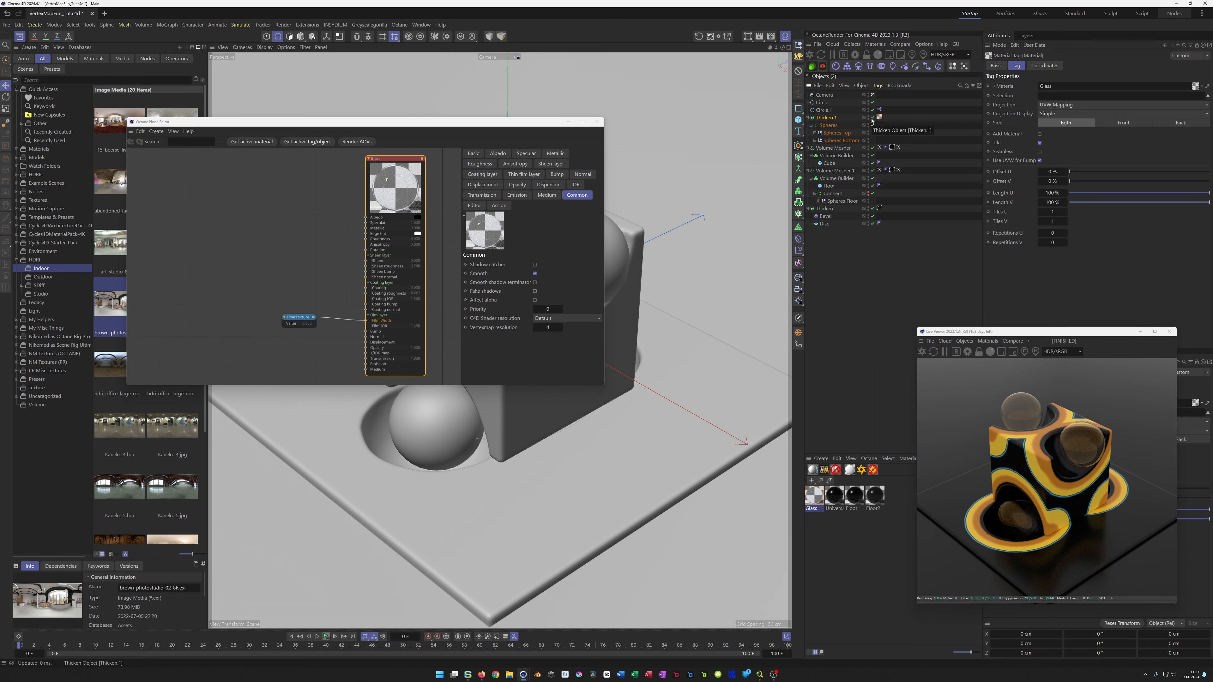
left_click(872, 118)
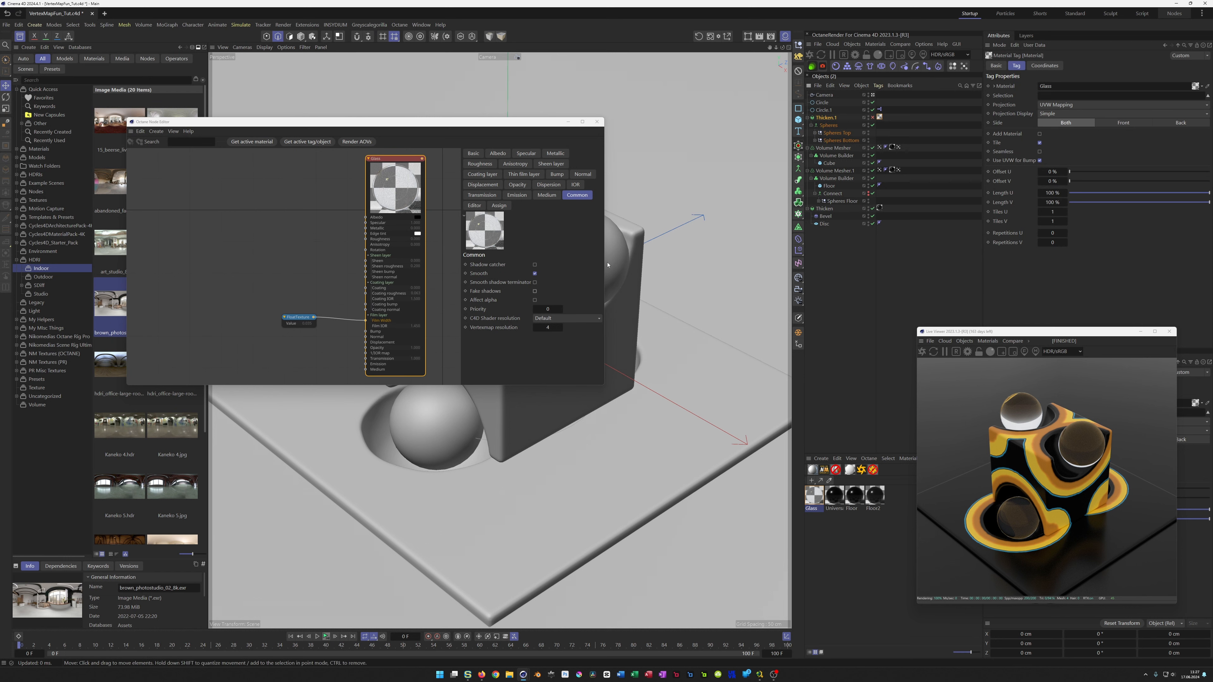
Set the dispersion coefficient of the Glass material to 0.003
left_click_drag(301, 316, 309, 319)
left_click(308, 319)
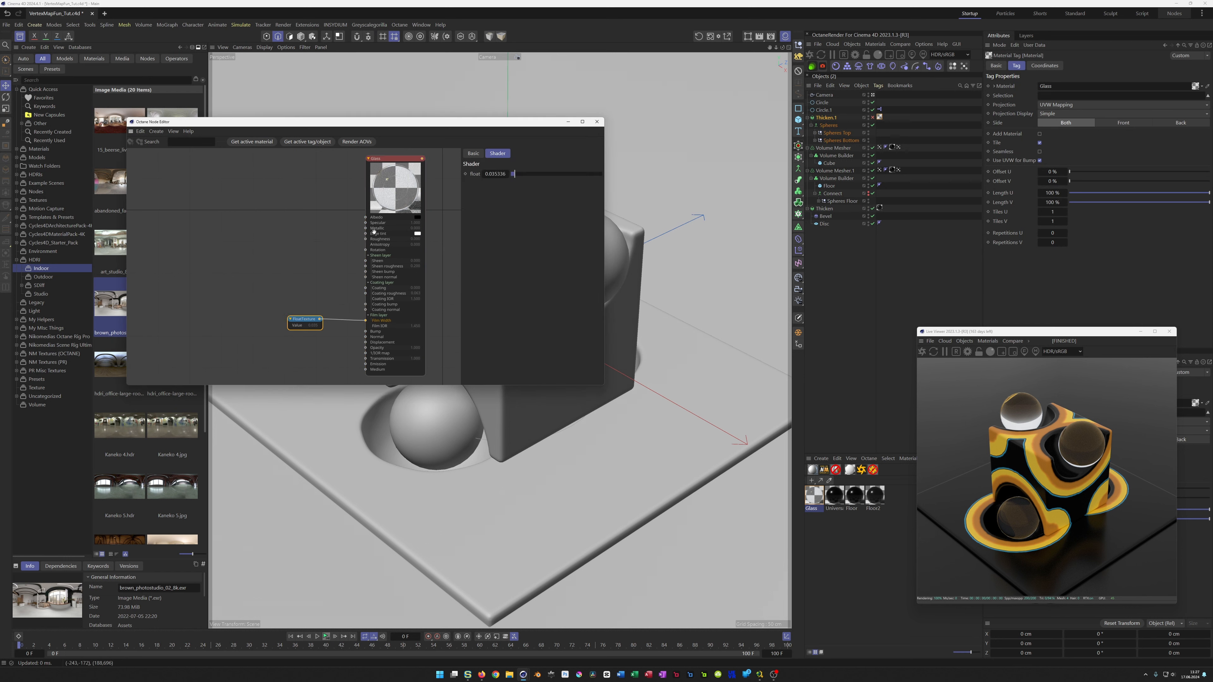
left_click(394, 159)
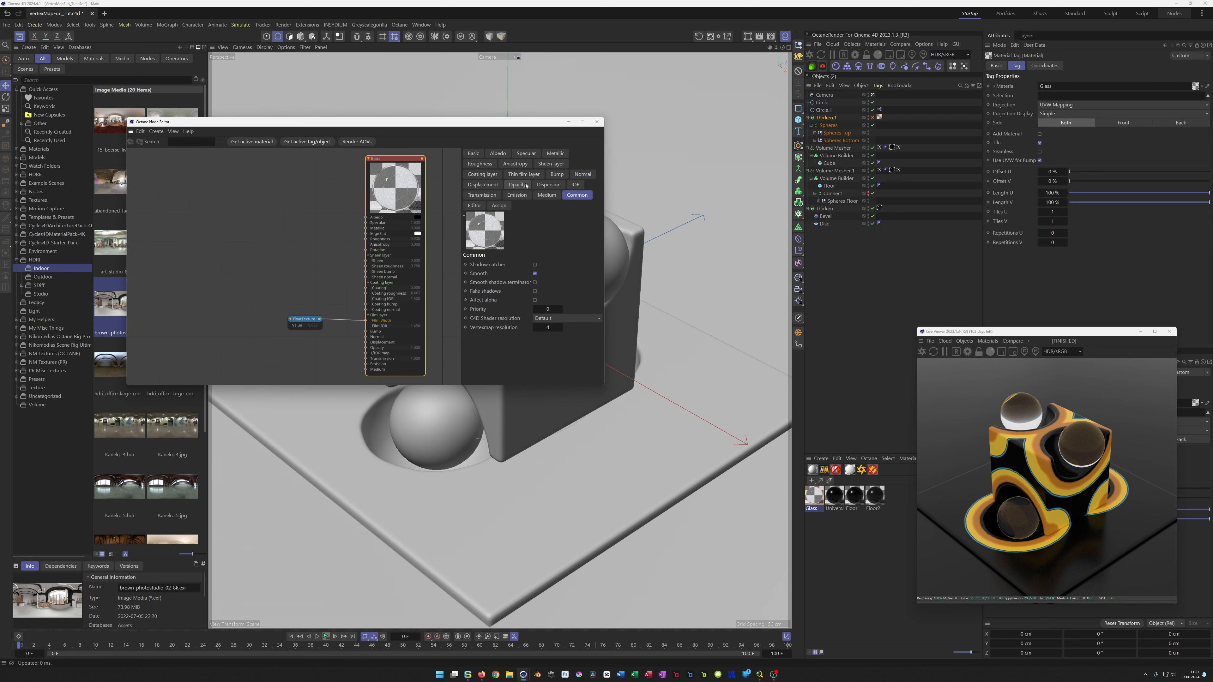
left_click(548, 185)
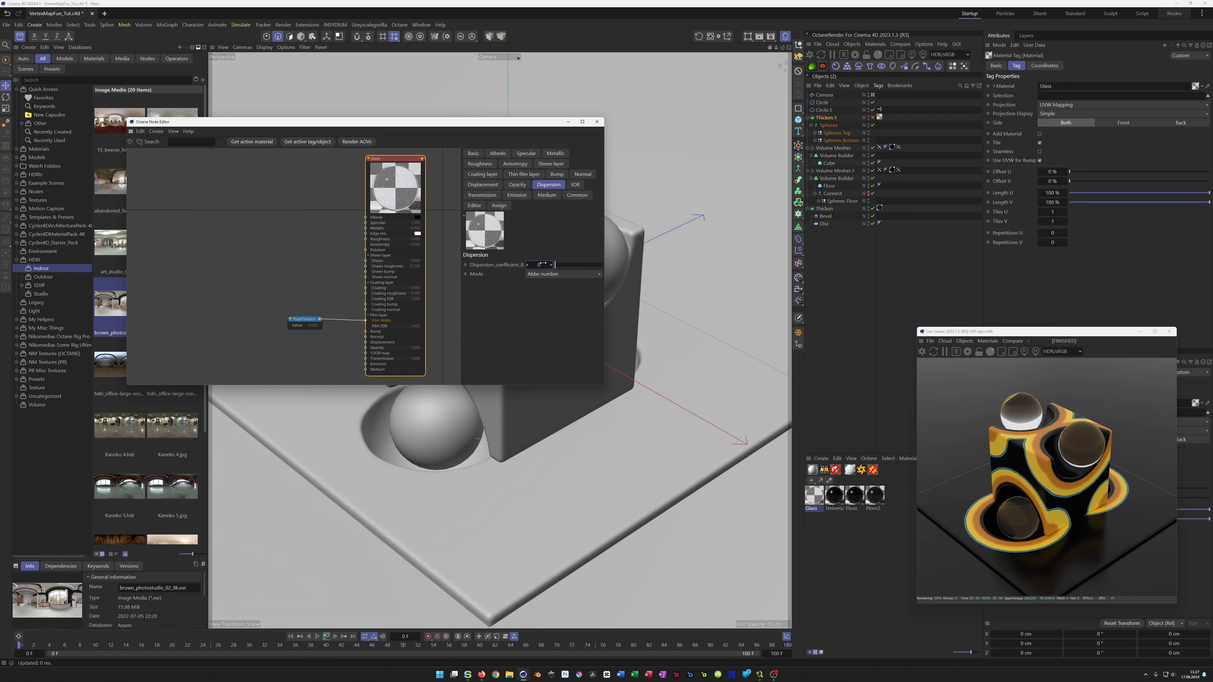
type("0.003")
key("Return")
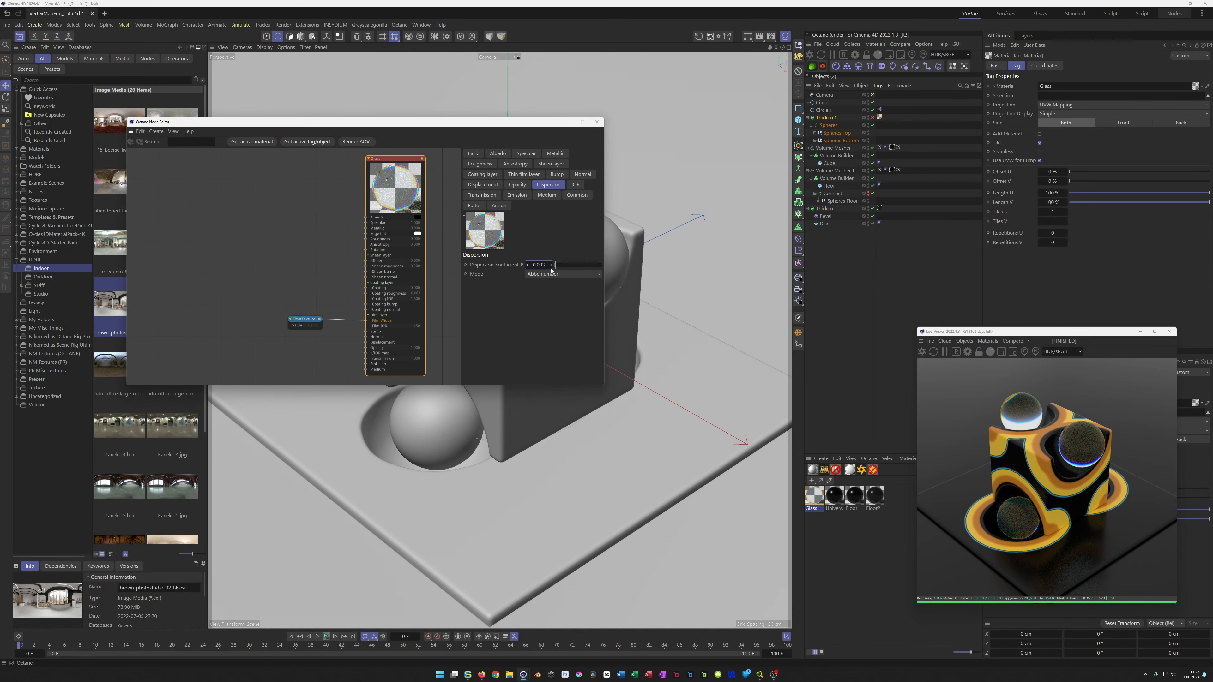
Switch the Glass material's dispersion mode to Cauchy formula and raise the dispersion coefficient to about 0.075
left_click(560, 274)
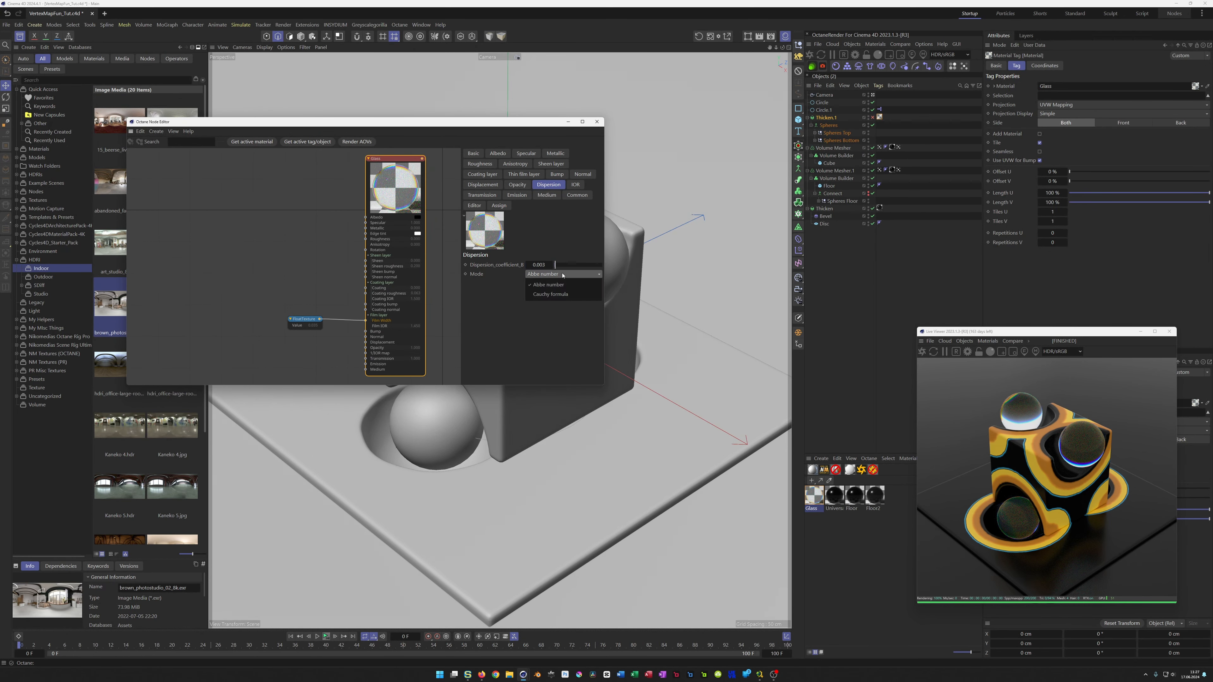
left_click(561, 295)
left_click_drag(558, 267, 559, 267)
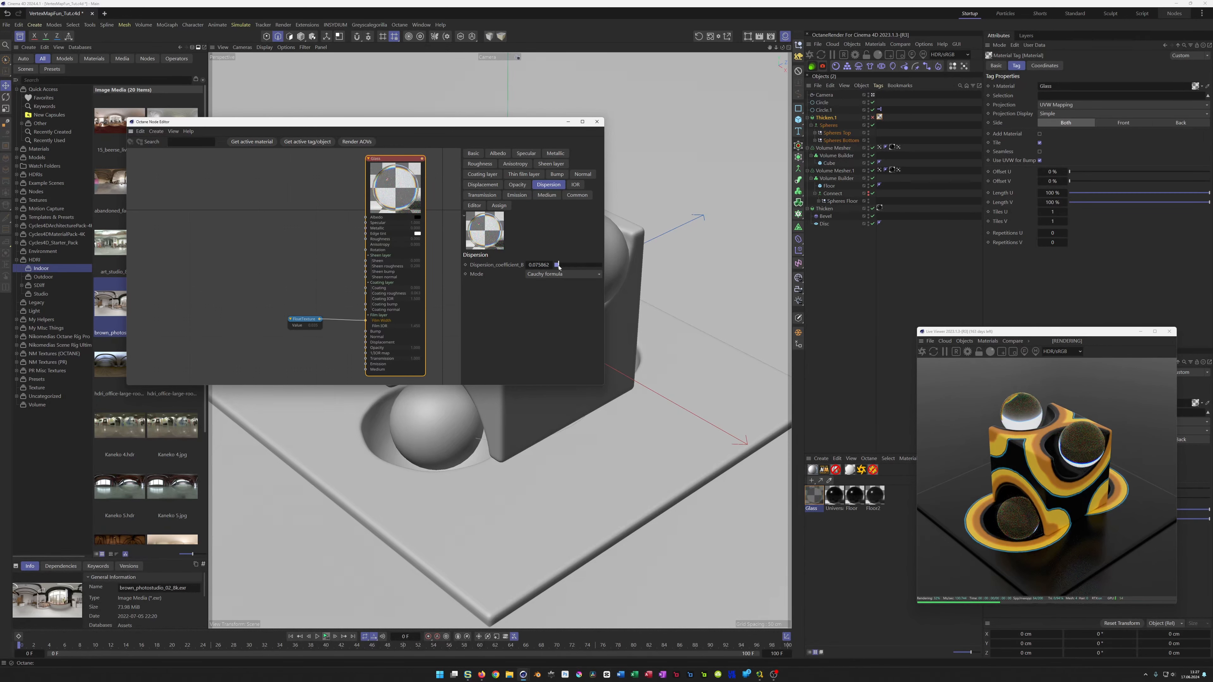
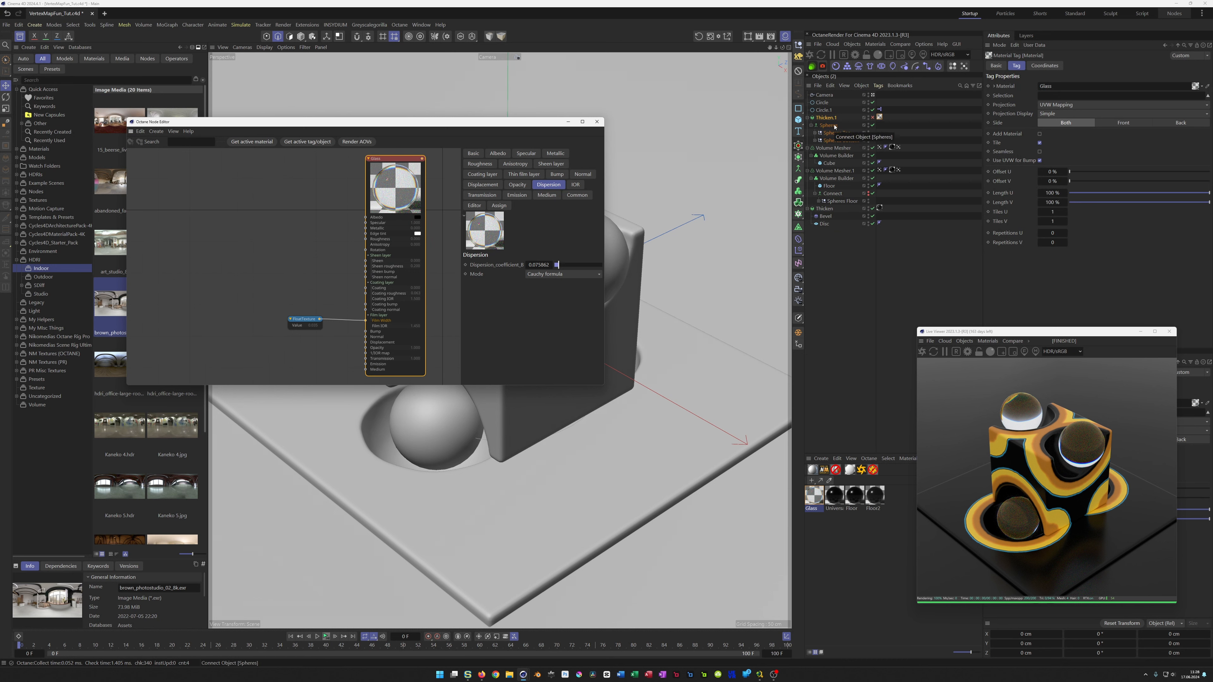
Rename the Thicken.1 generator above the Spheres object as SpheresThicken
double_click(826, 118)
type("Sp")
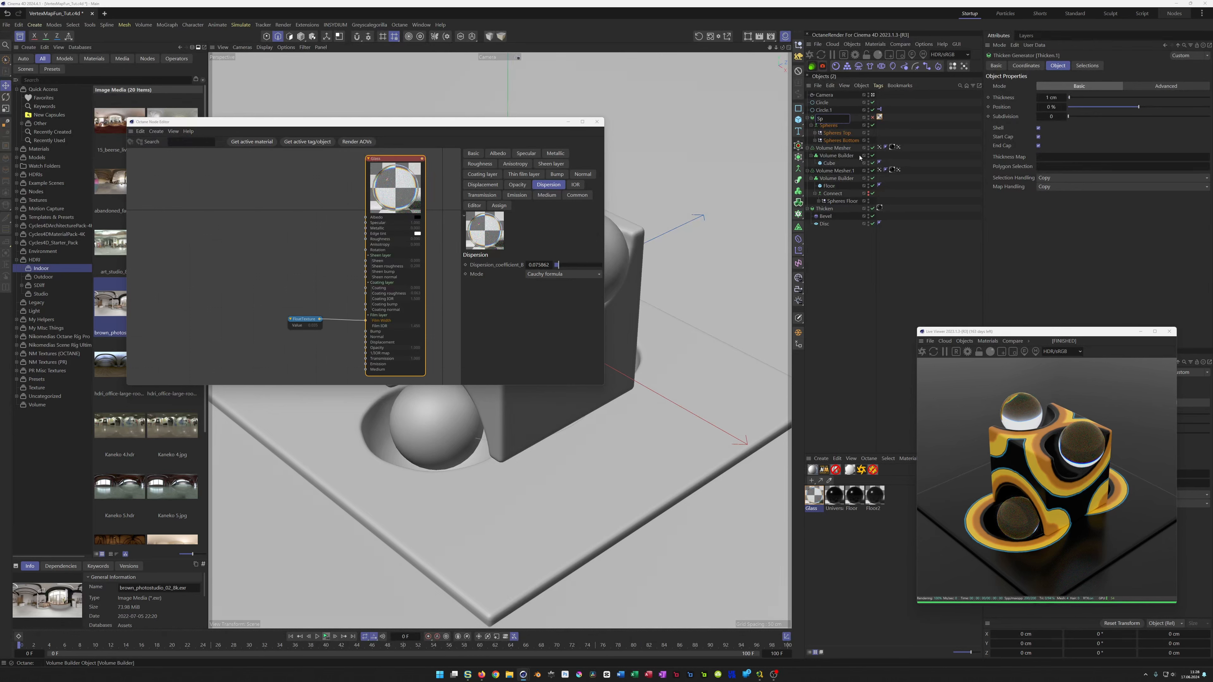
type("heres")
key("Return")
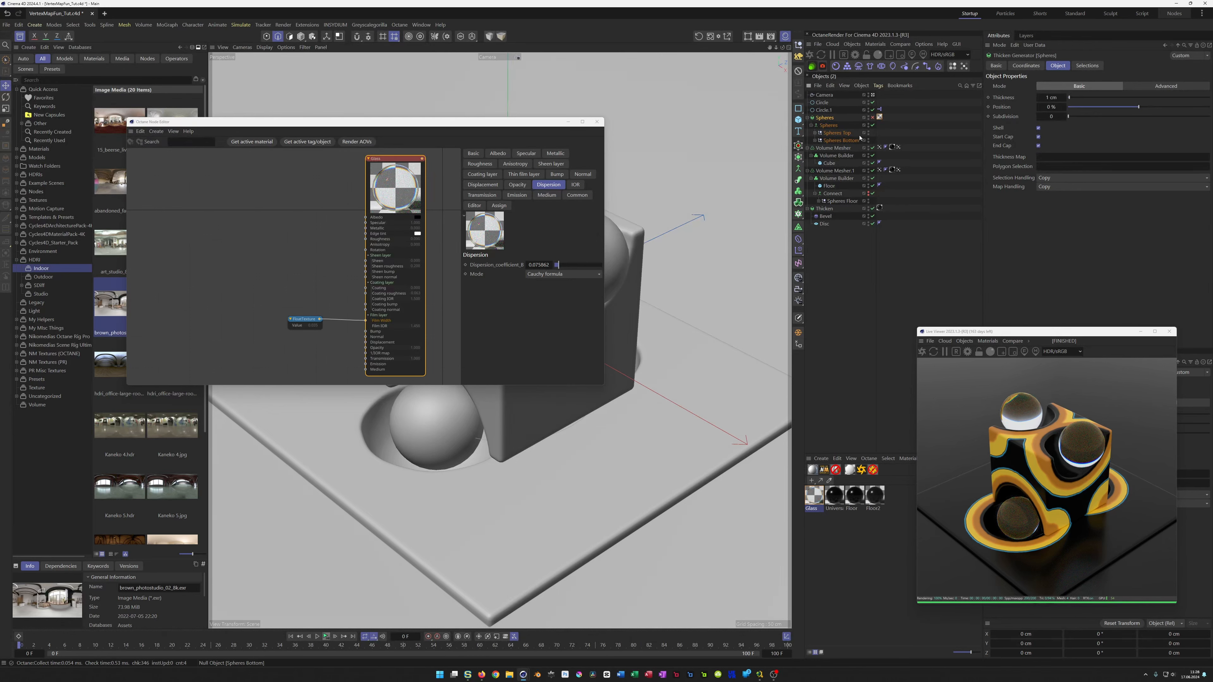
double_click(827, 118)
key("Right")
type("Thicken")
key("Return")
Add an Octane Rig Pro (New) light rig to the scene and turn off its shadow catcher
left_click(797, 161)
left_click(862, 469)
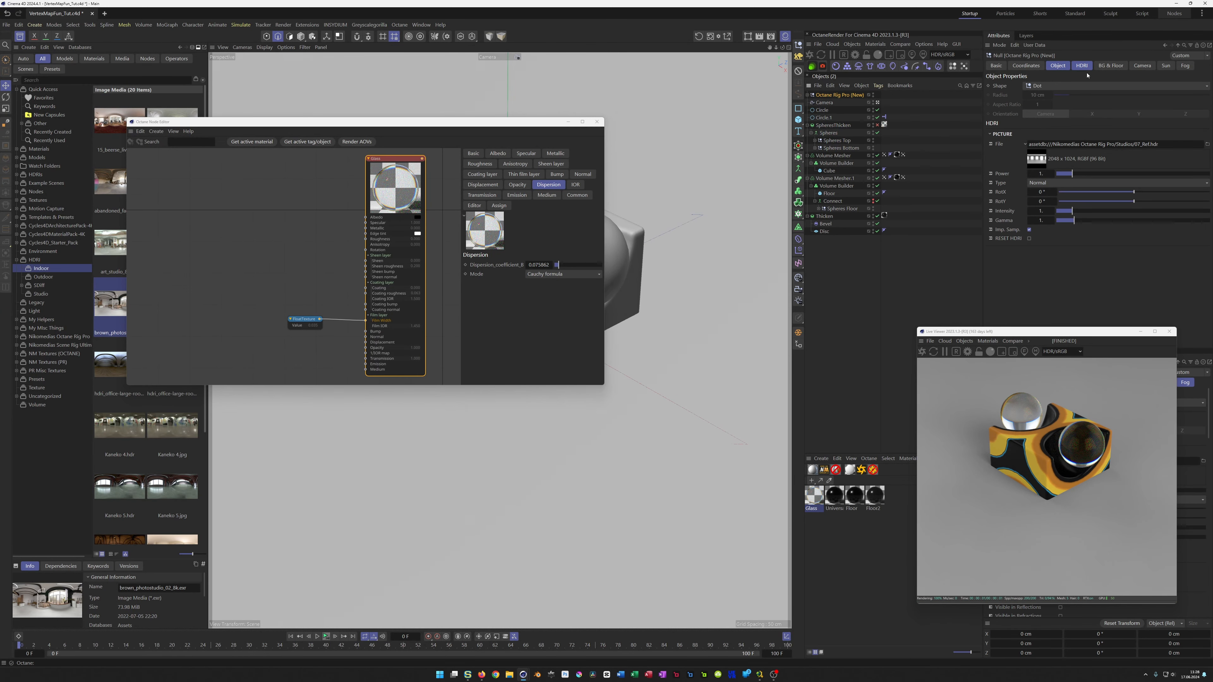
left_click(1110, 65)
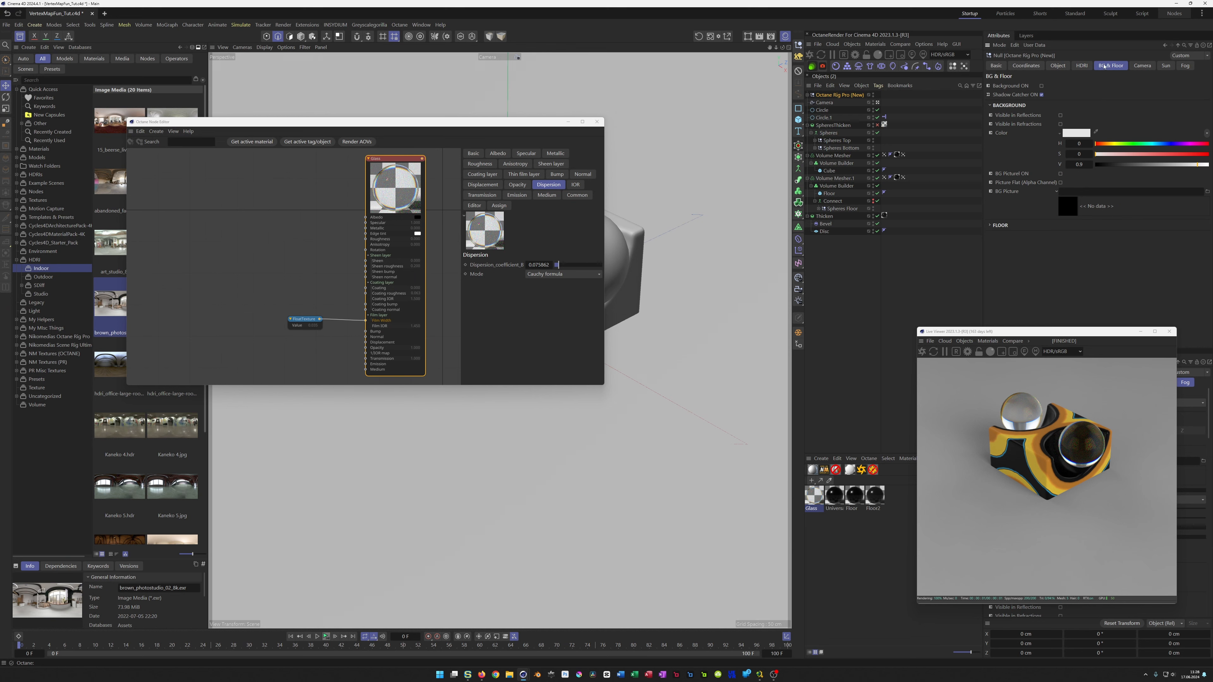
left_click(1041, 94)
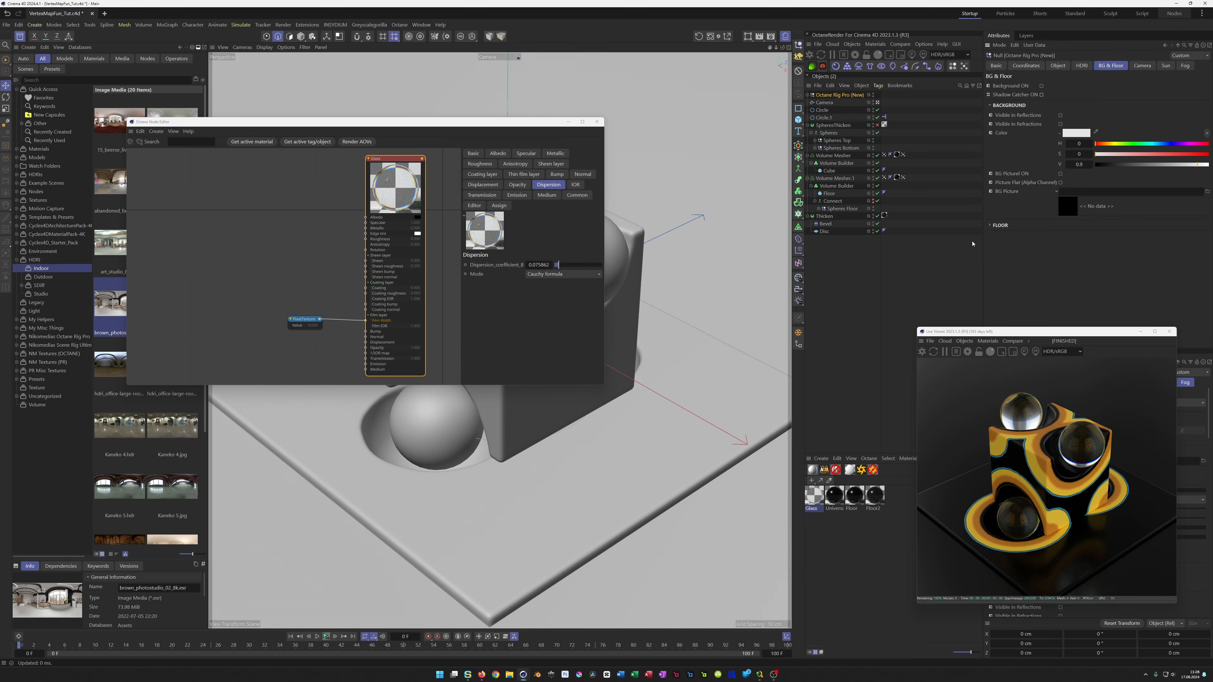
Load the indoor image NatureLab_Bones8k_Ref.hdr as the Octane rig's HDRI picture
left_click_drag(376, 125, 499, 113)
scroll(155, 417, "down", 4)
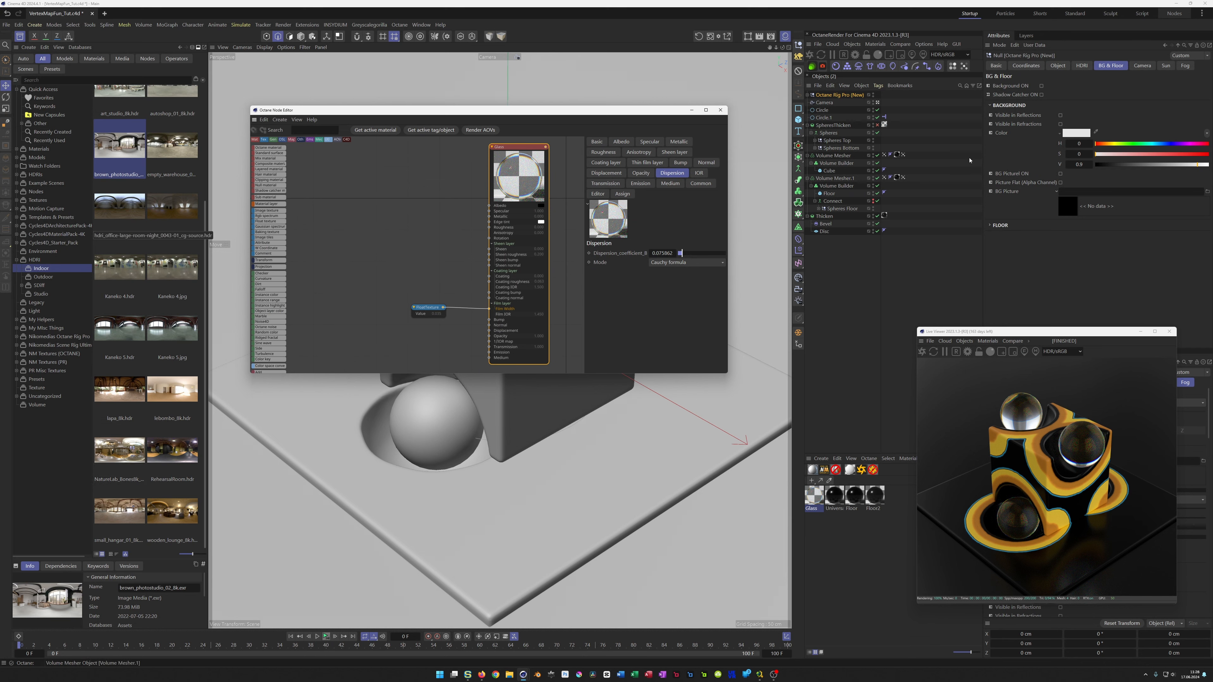
left_click(1081, 66)
left_click(119, 449)
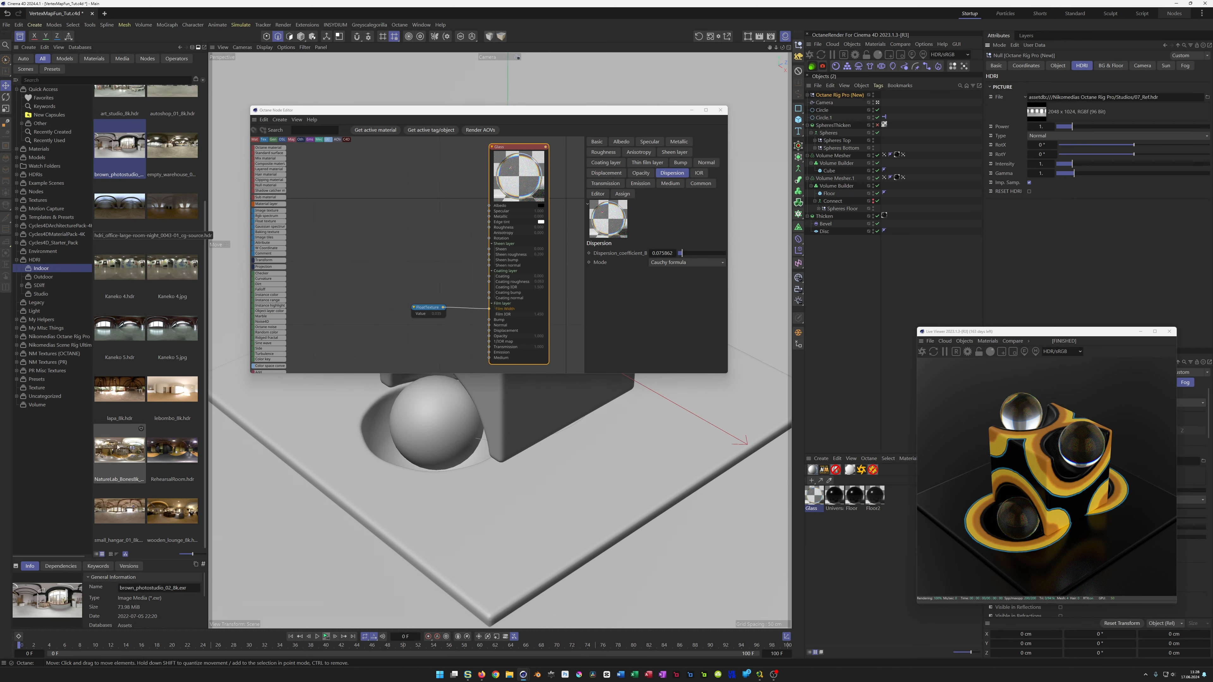
left_click_drag(1076, 100, 1076, 98)
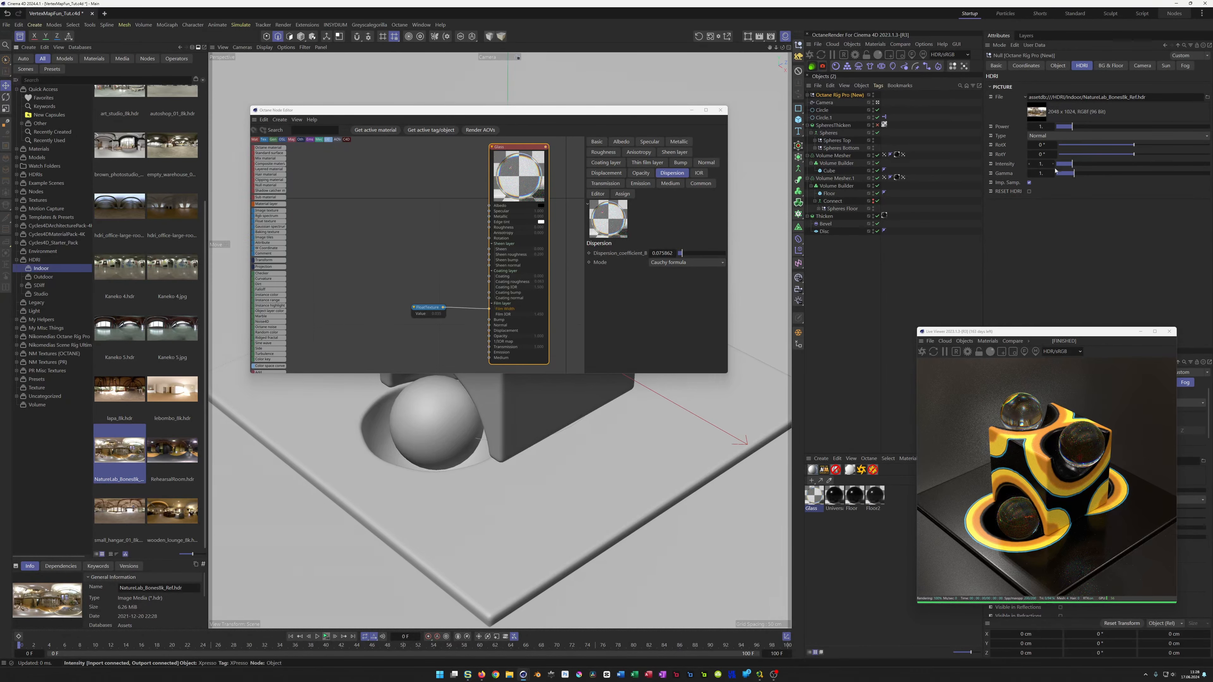
Try rotating the rig's HDRI on both axes, reset RotY to 0° and set RotX to 142°
left_click_drag(1133, 145, 1184, 154)
left_click(1187, 154)
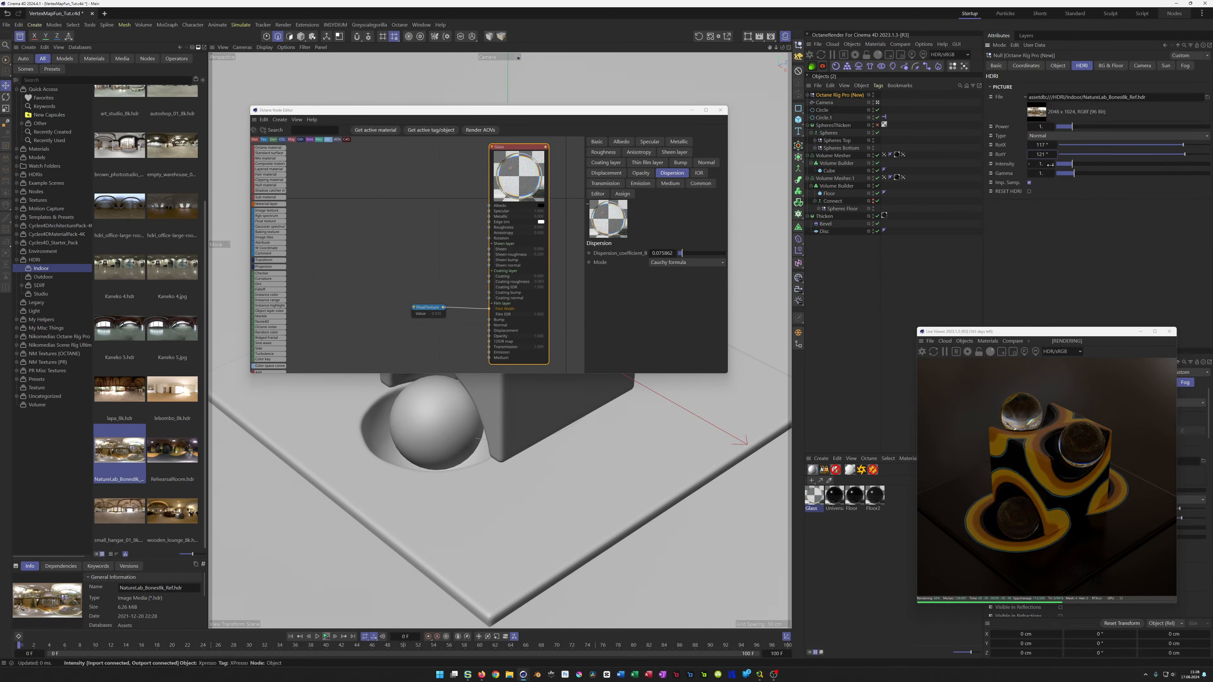
key("0")
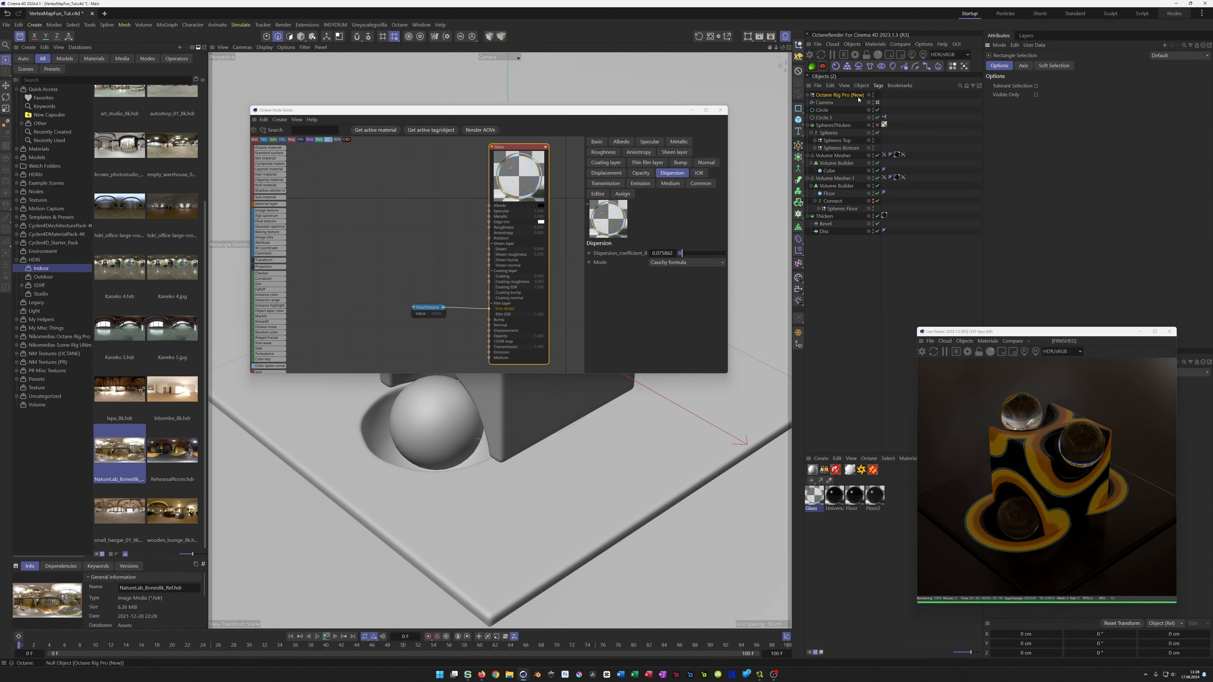
left_click(858, 96)
double_click(1040, 154)
type("0")
key("Return")
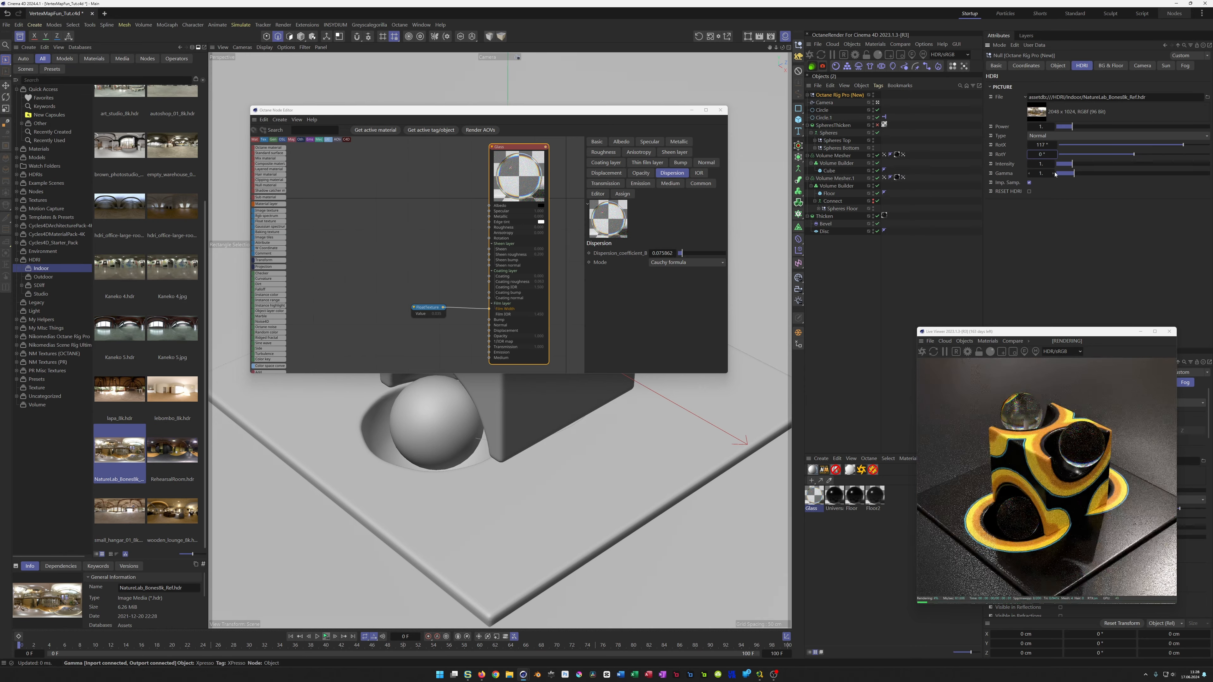
mouse_move(1183, 144)
left_mouse_down()
mouse_move(1197, 147)
mouse_move(1161, 153)
mouse_move(1179, 152)
left_mouse_up()
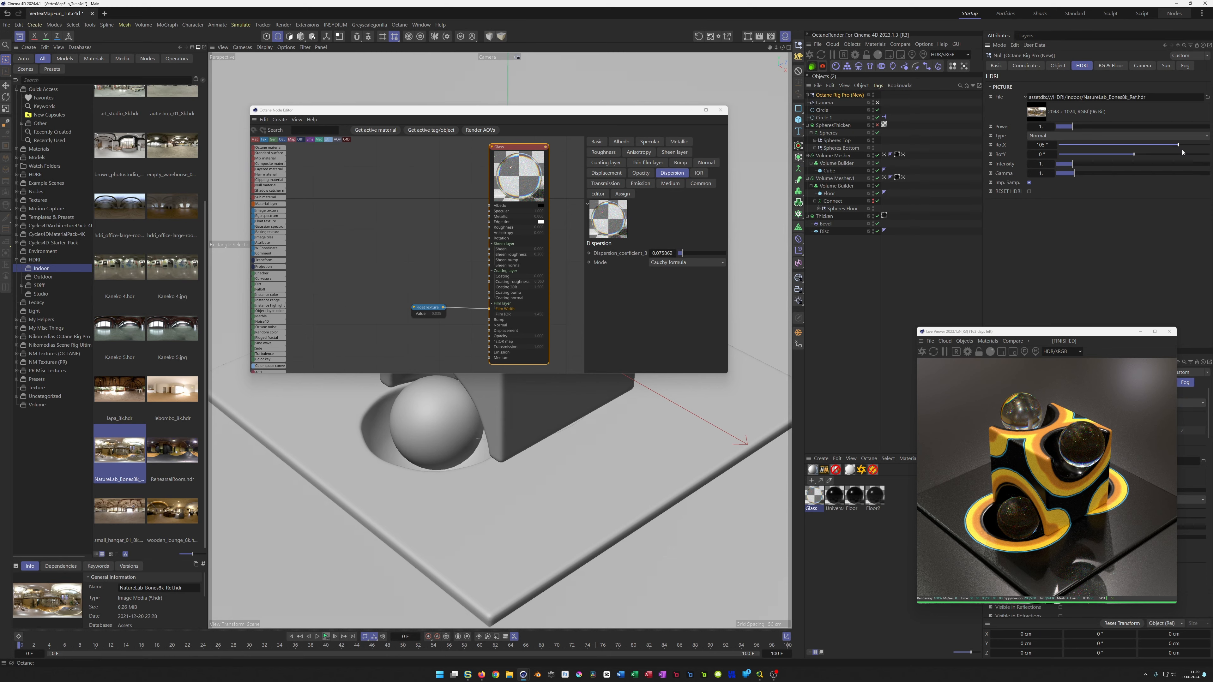
left_click_drag(1179, 145, 1189, 146)
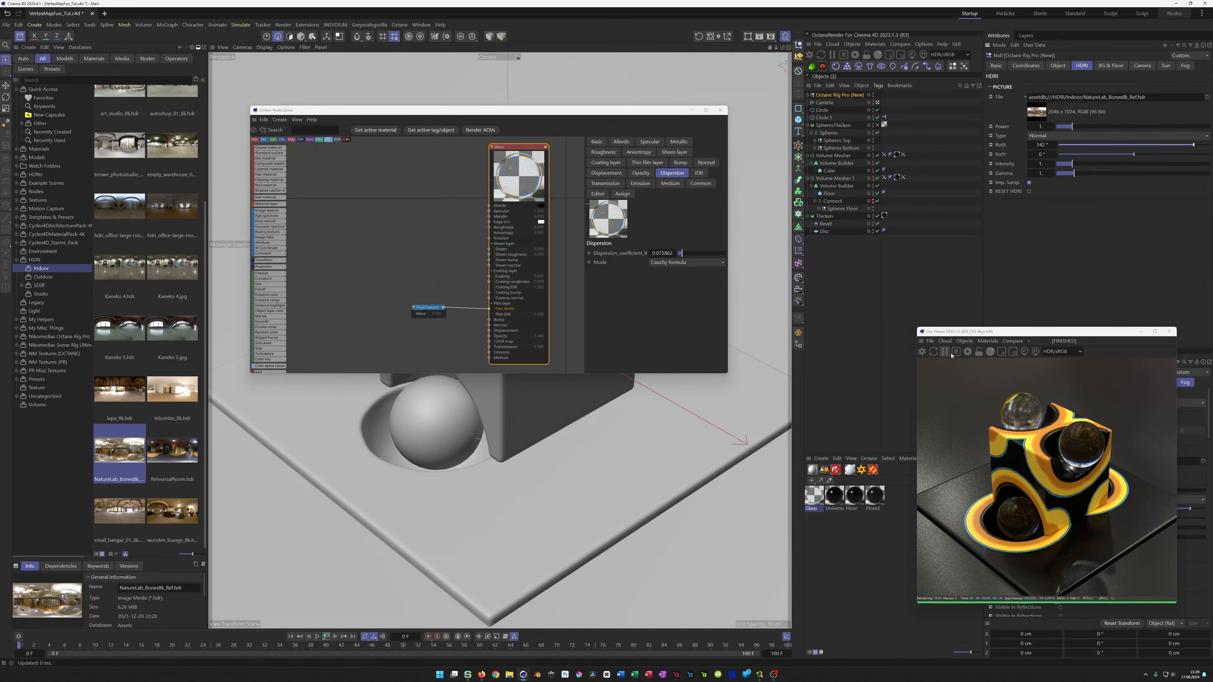
Review the path tracing kernel values in the Octane settings and close them again
left_click(922, 351)
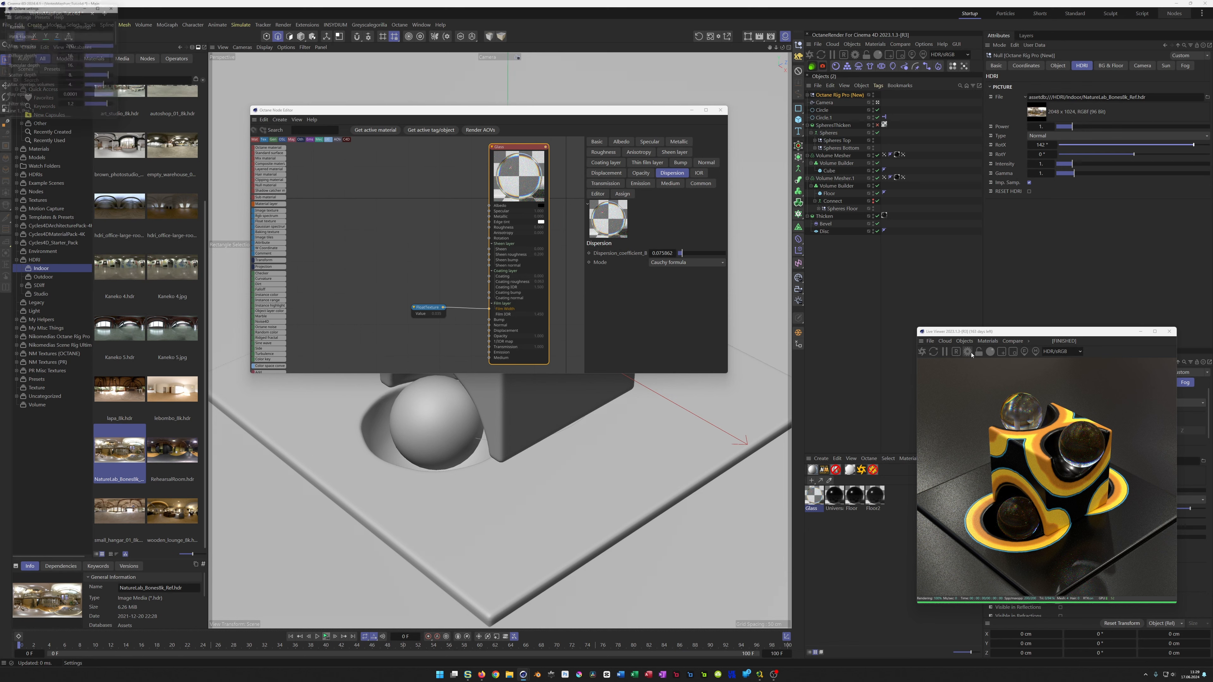
left_click_drag(68, 7, 712, 222)
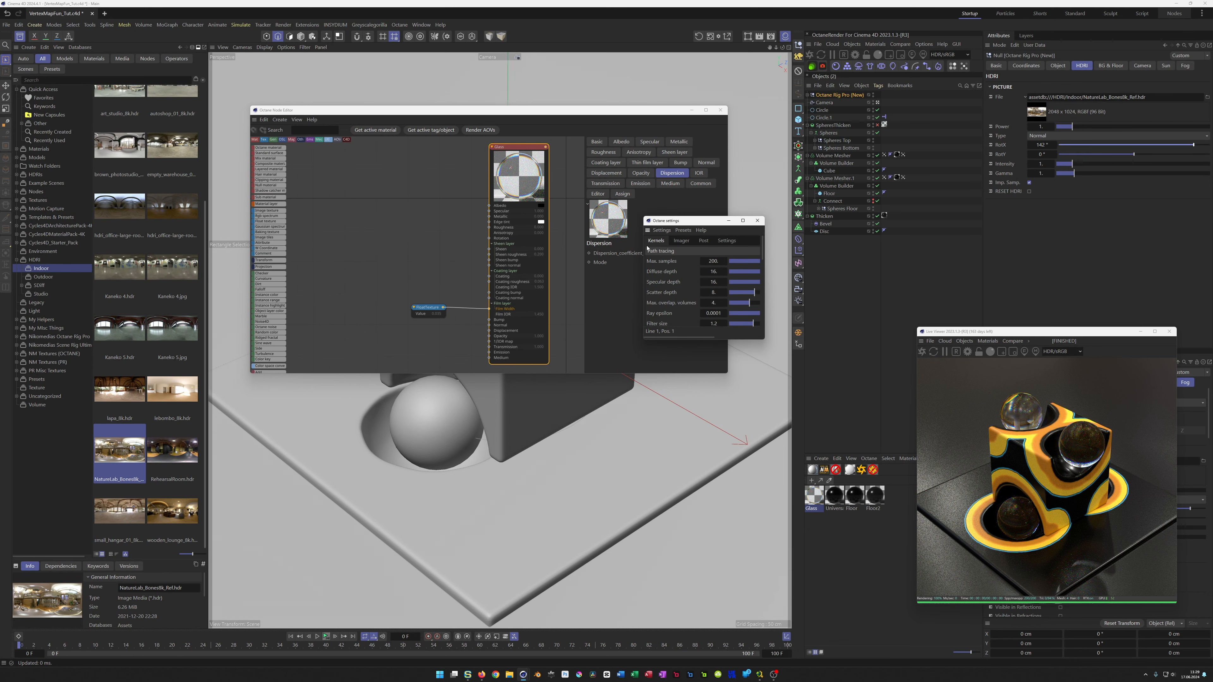
left_click(758, 221)
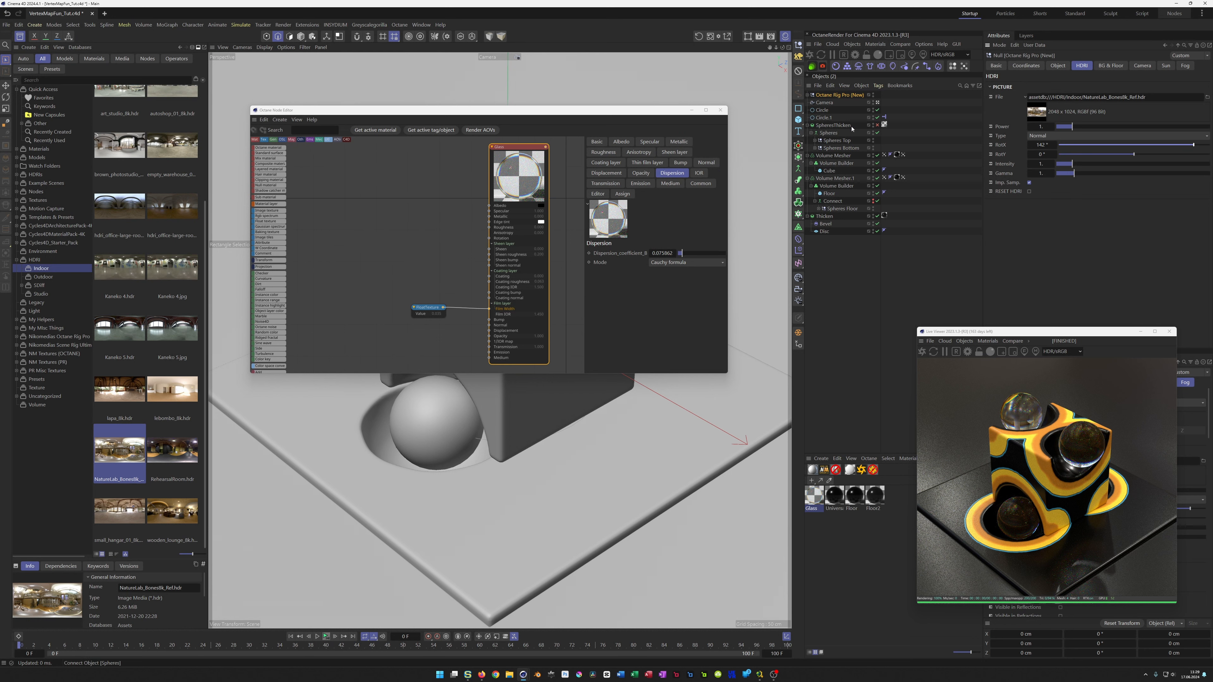
Add a Protection tag and an Octane camera tag to the Camera object
left_click(825, 103)
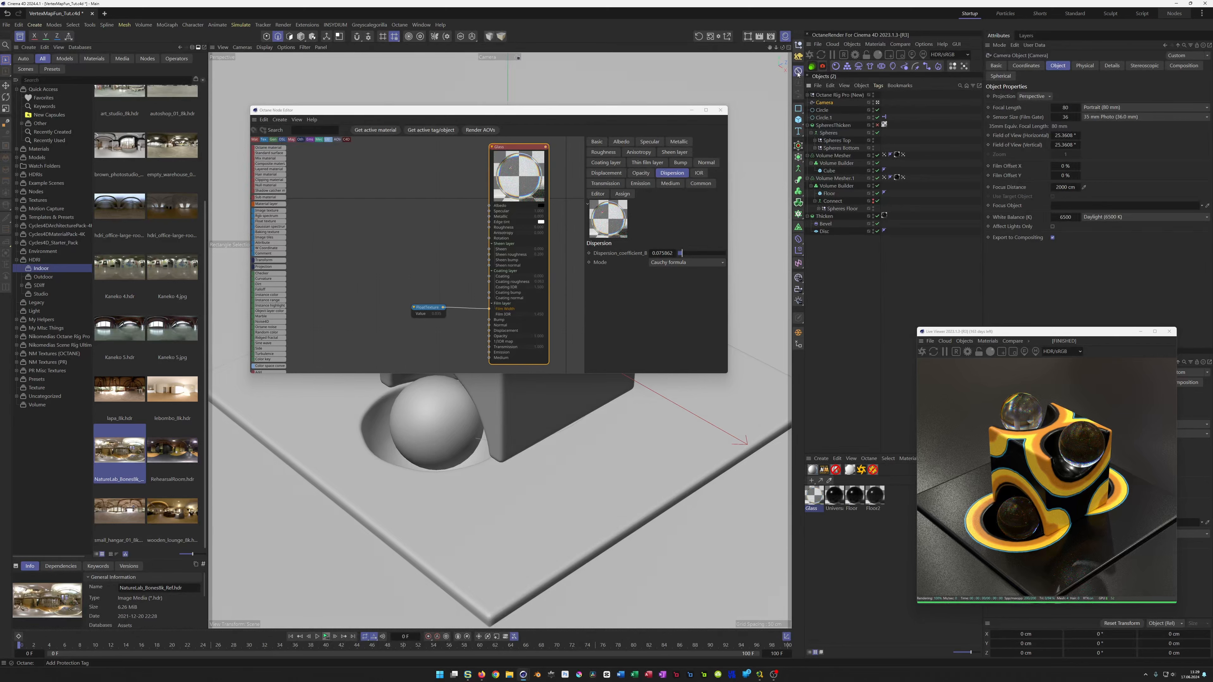
left_click(884, 102)
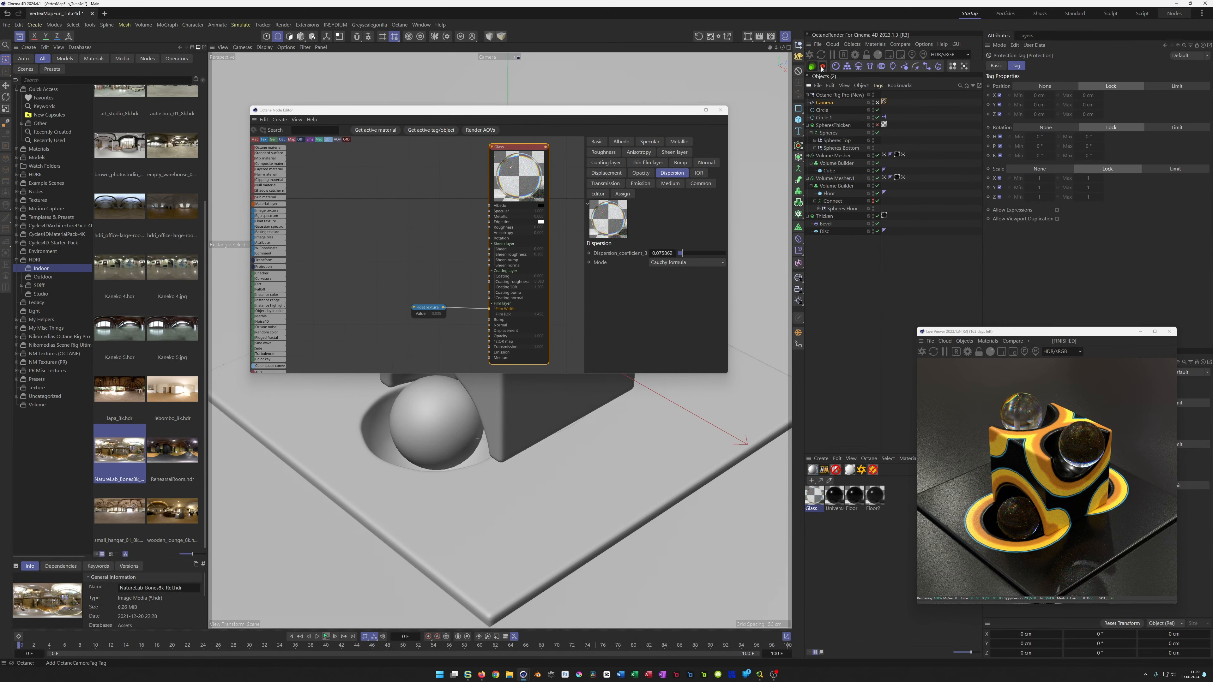
left_click(884, 101)
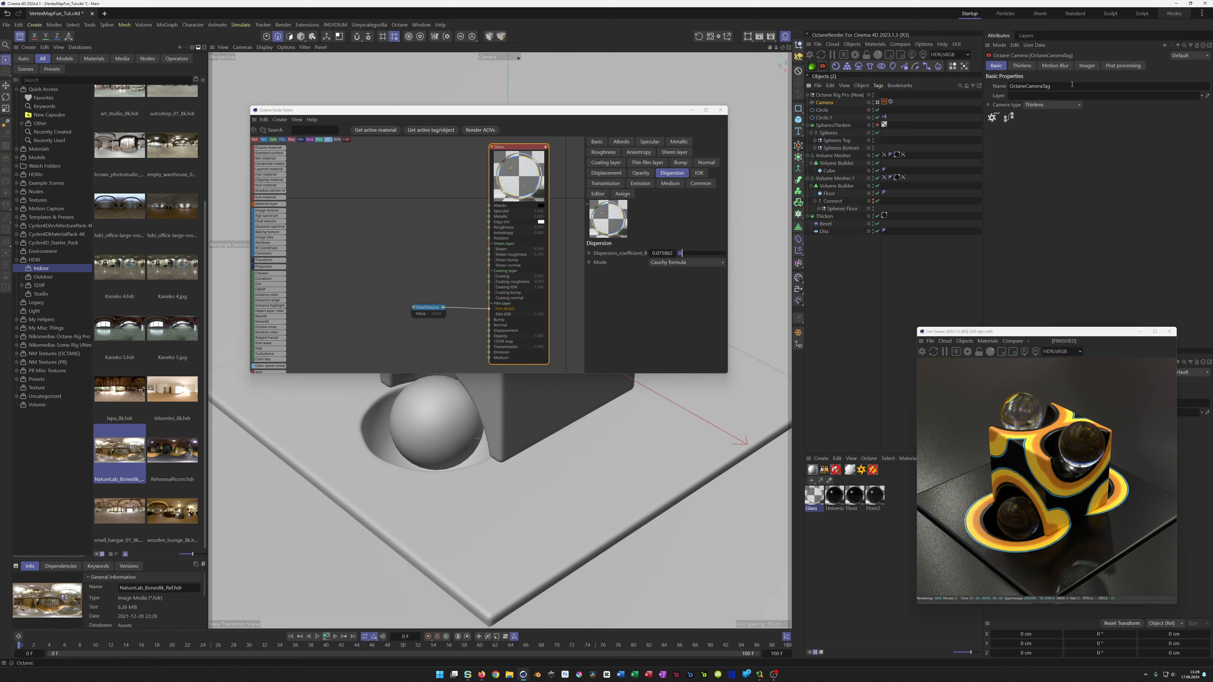
Enable the camera imager and the spectral AI denoiser on the Octane camera tag, and display the denoised render pass
left_click(1088, 67)
left_click(1028, 95)
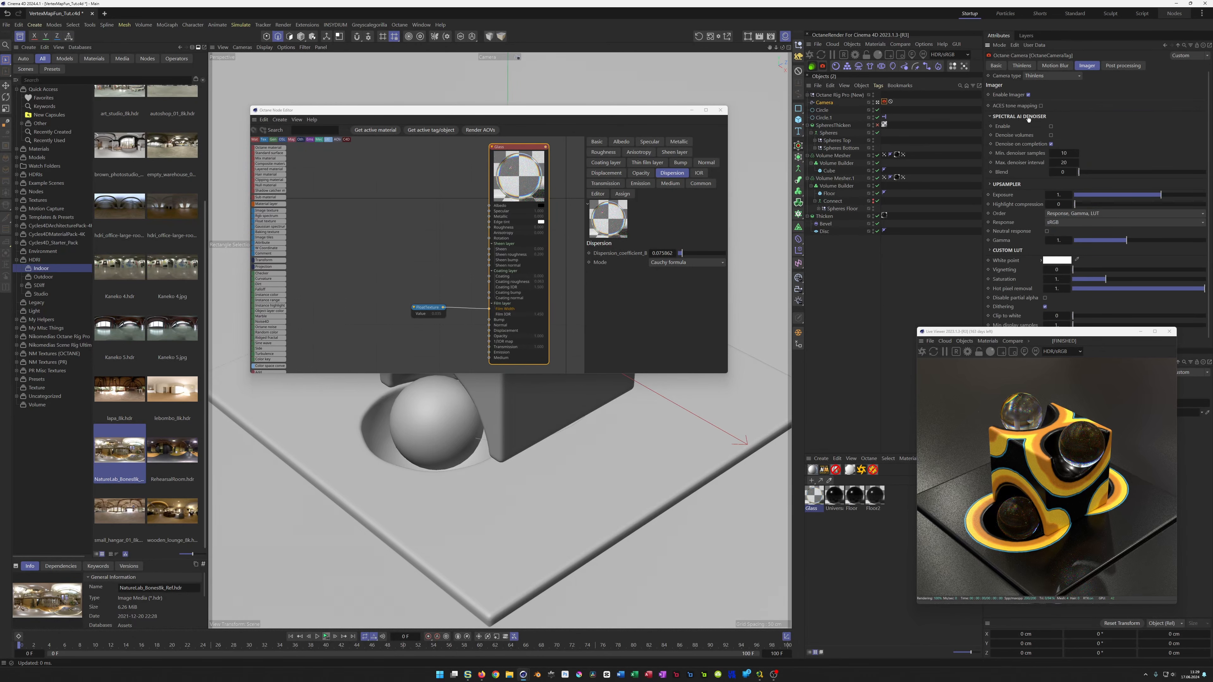
left_click(1050, 126)
left_click(932, 593)
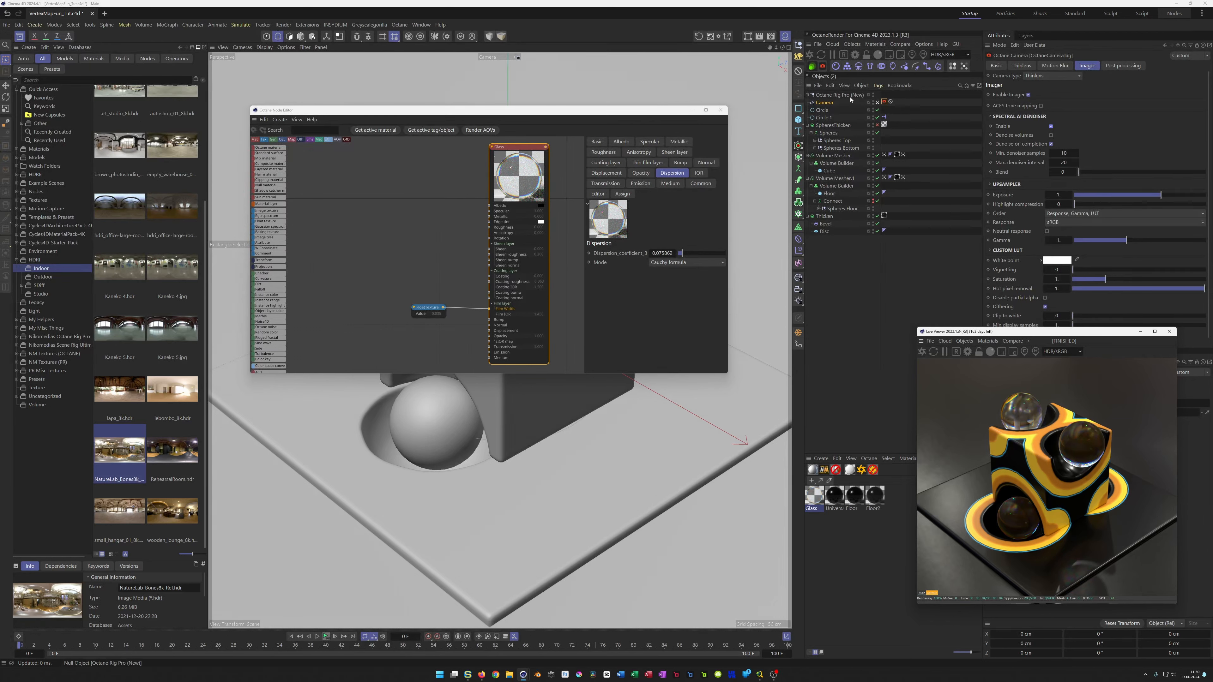
Load brown_photostudio_02_8k.exr as the Octane rig's HDRI picture and rotate it to -27° in RotX
left_click(840, 95)
left_click_drag(128, 150, 1077, 97)
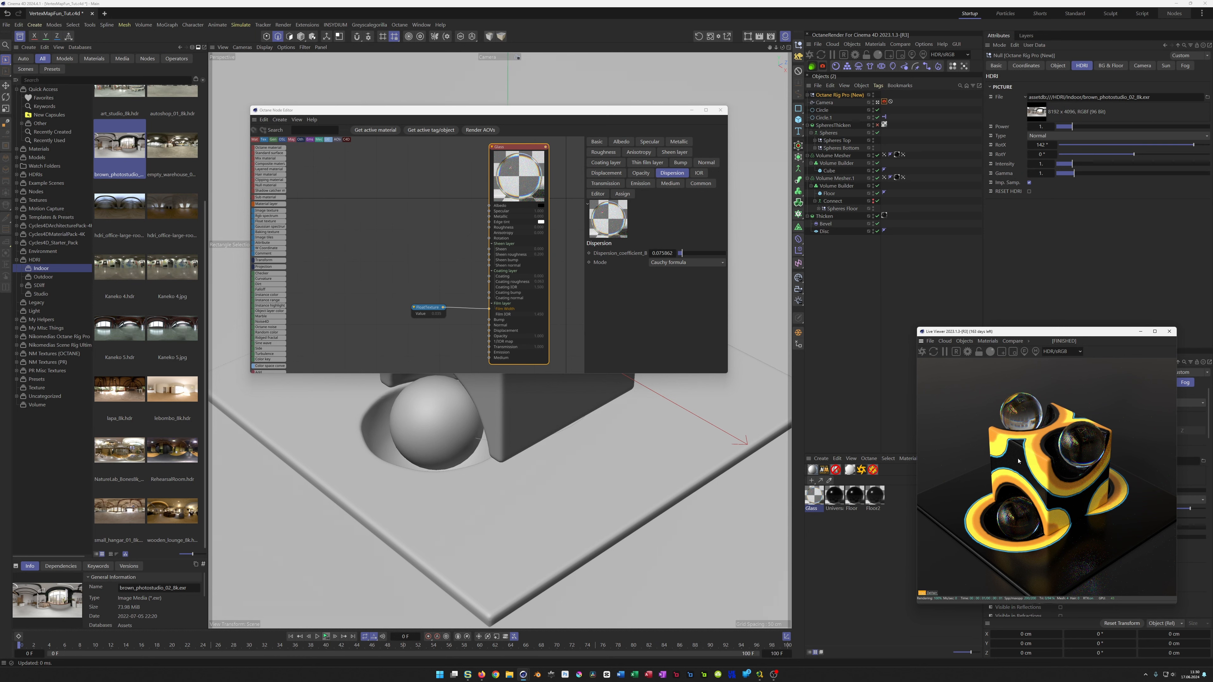
left_click_drag(1193, 145, 1123, 152)
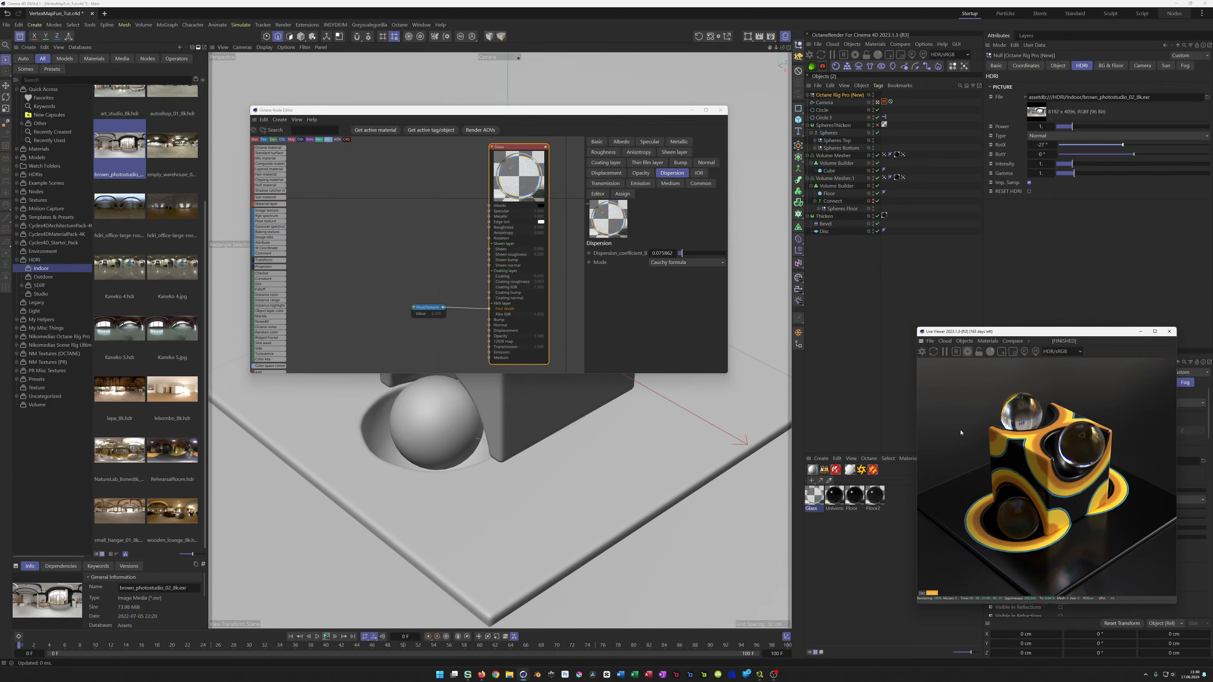
Set the path tracing maximum samples to 500 in the Octane settings and show the denoised pass again
left_click(922, 593)
left_click(968, 352)
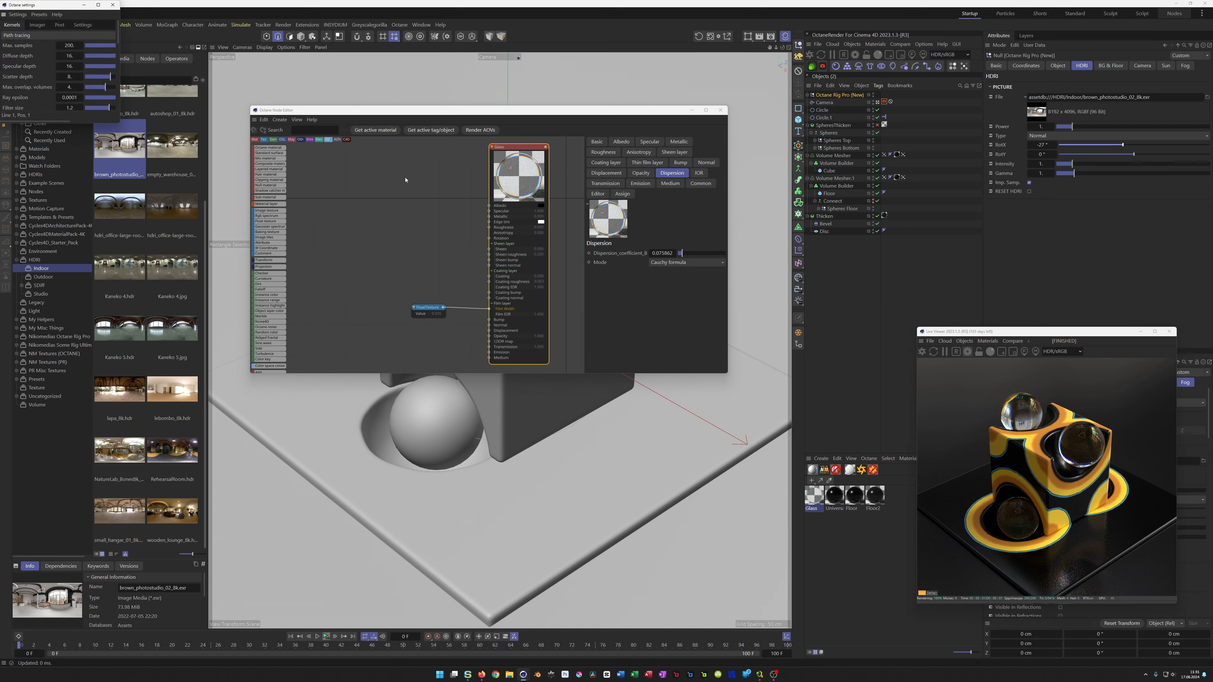
left_click_drag(57, 4, 684, 381)
left_click(690, 420)
type("50")
key("Return")
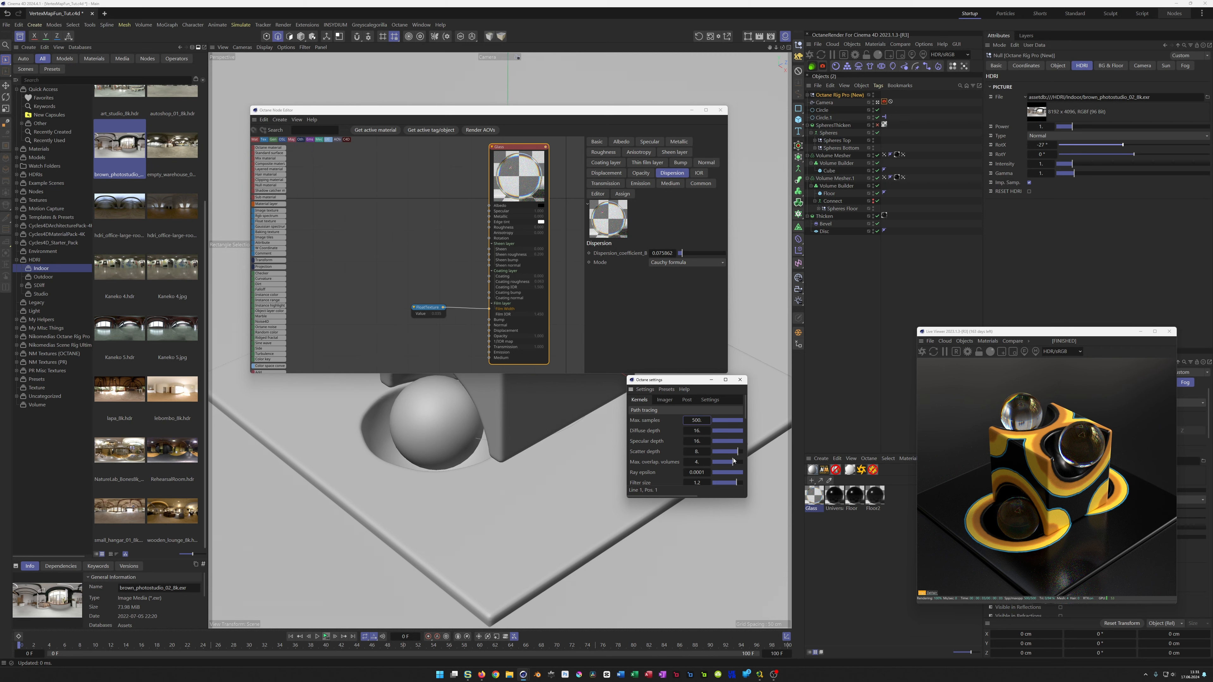
left_click(933, 593)
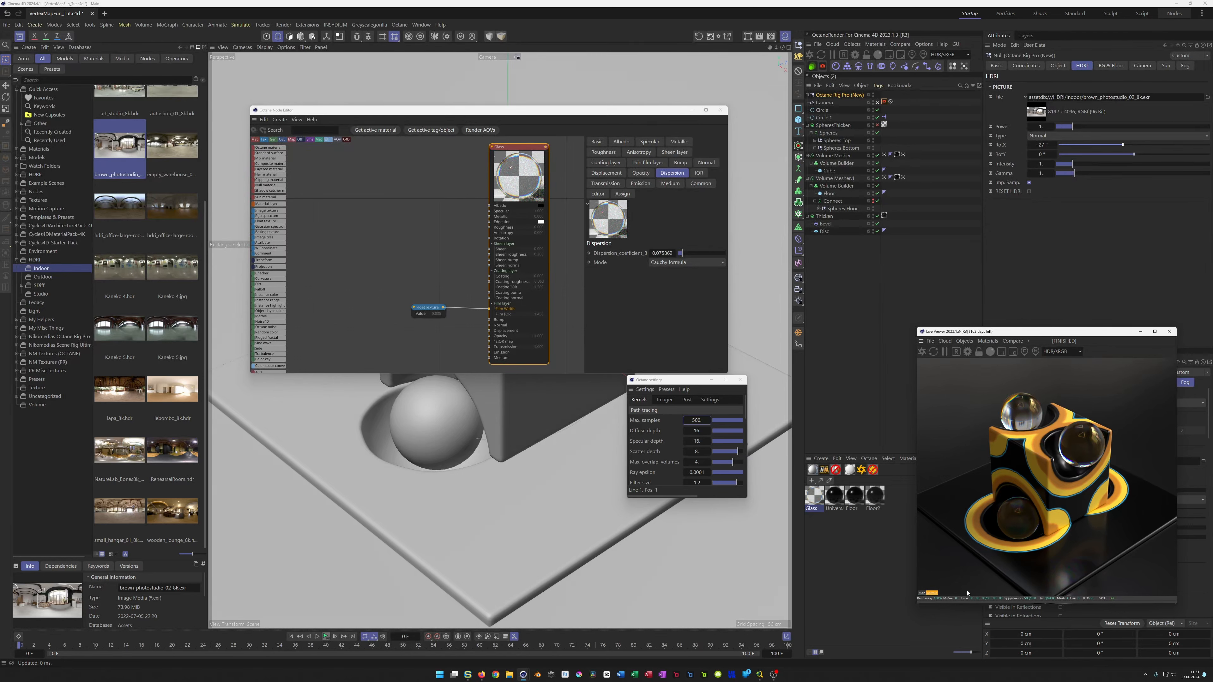
left_click(740, 380)
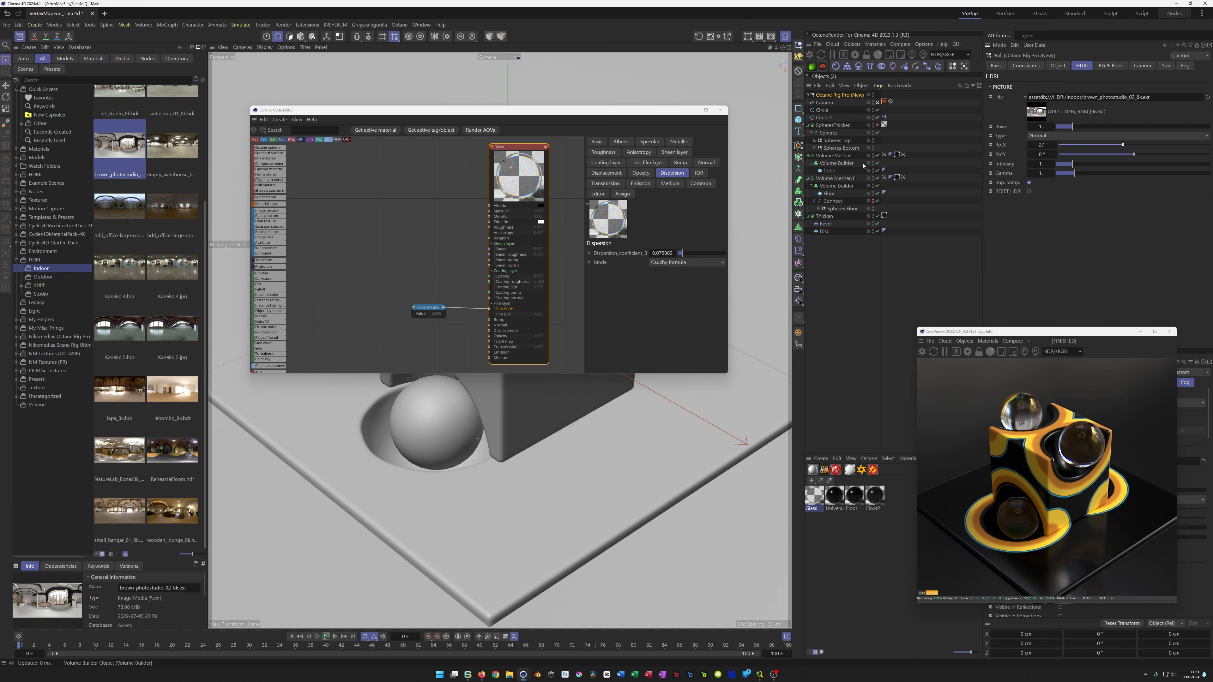
Set the voxel size of both Volume Builder objects to 1 cm
left_click(851, 163)
left_click(837, 186, "ctrl")
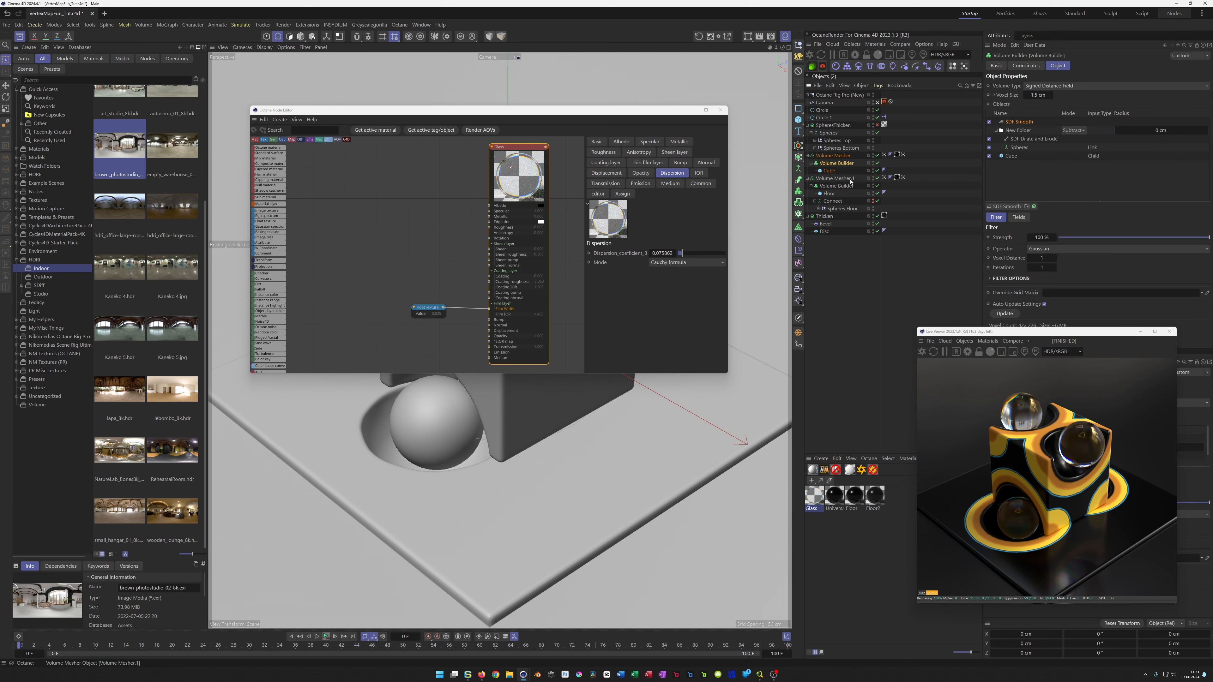
double_click(1037, 95)
type("1")
key("Return")
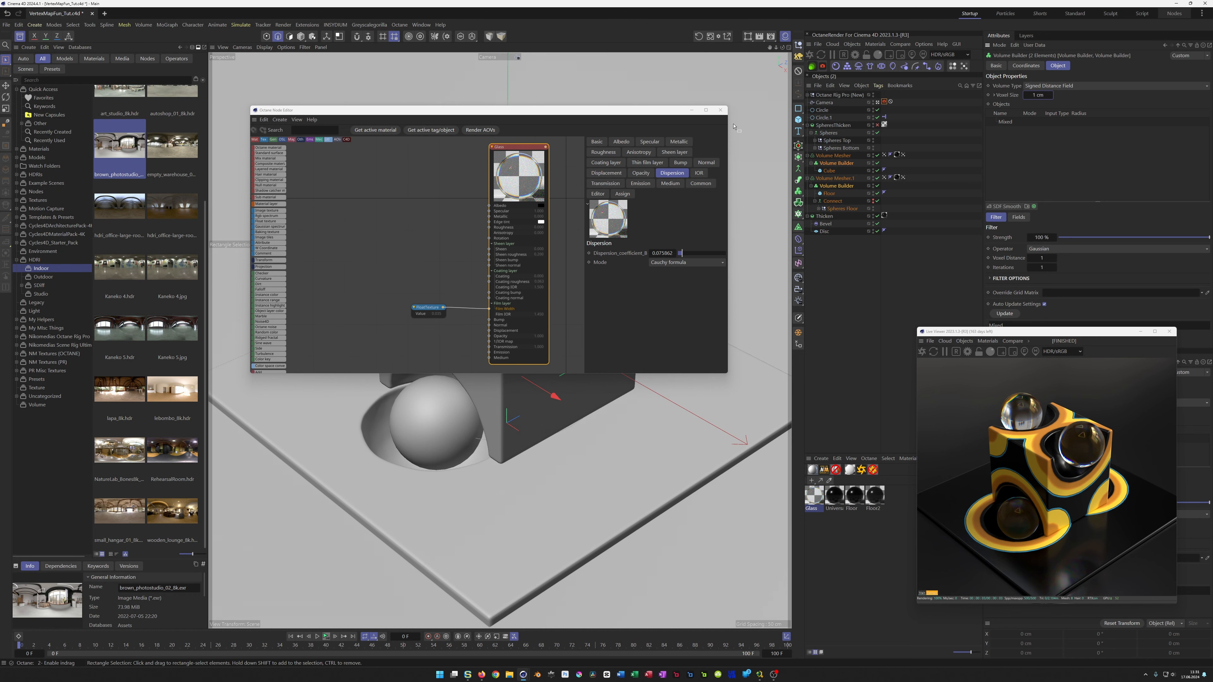
Close the material node editor and move the Live Viewer window closer to the viewport
left_click(720, 110)
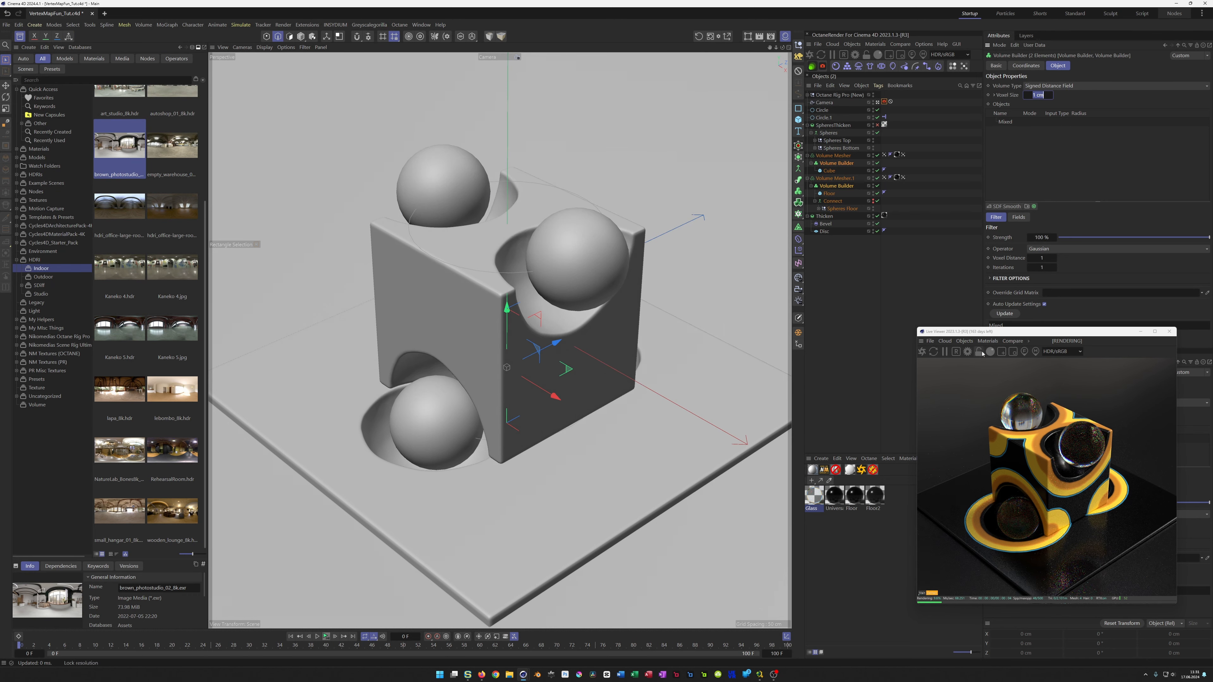
left_click_drag(992, 336, 835, 321)
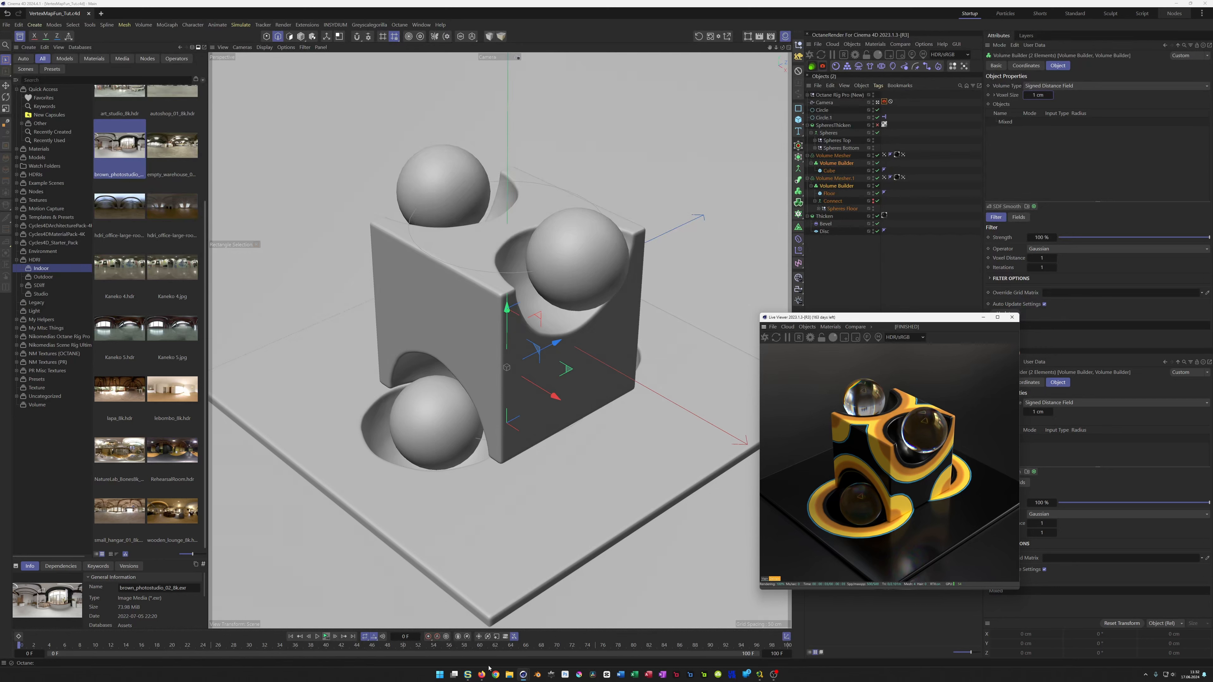
mouse_move(489, 672)
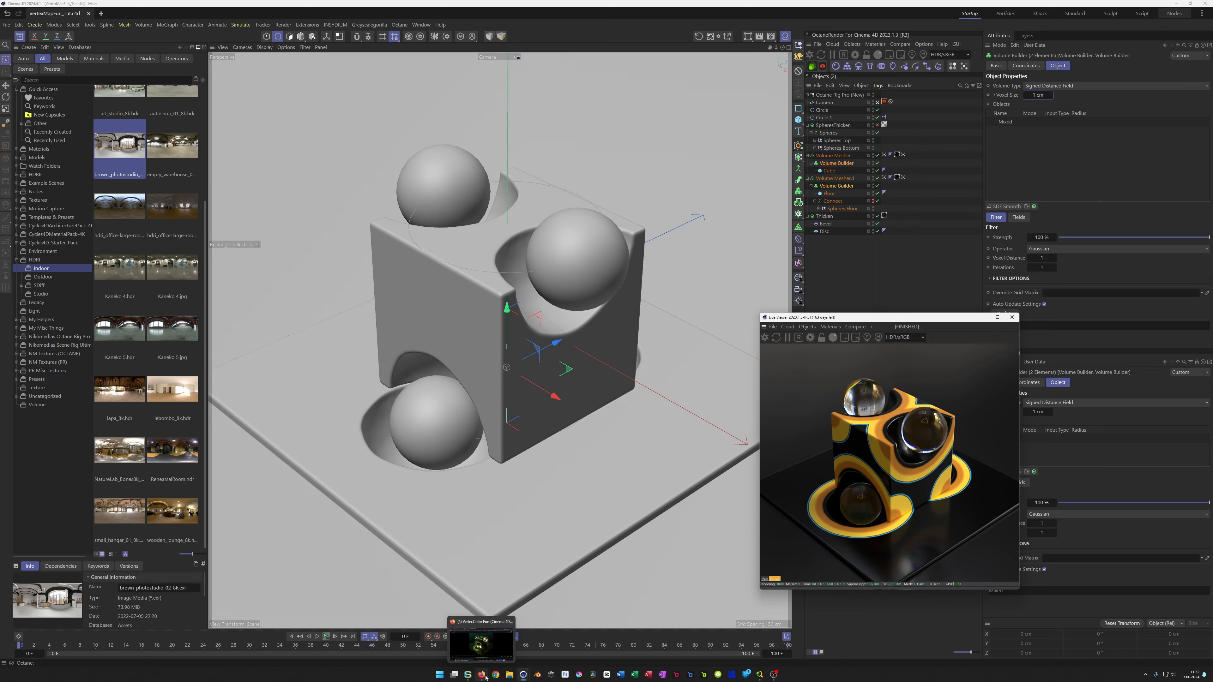
Switch to the browser to look at the VertexColor Fun preview video, and clear its window from the scene
left_click(485, 677)
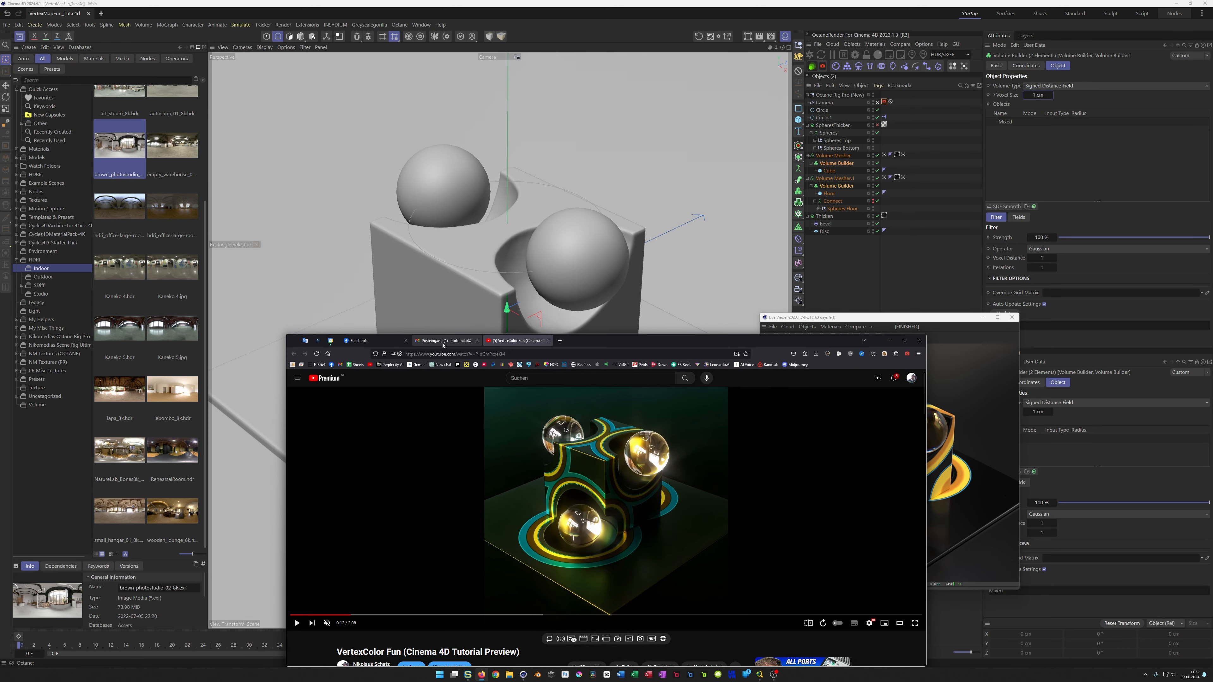
left_click_drag(618, 341, 0, 349)
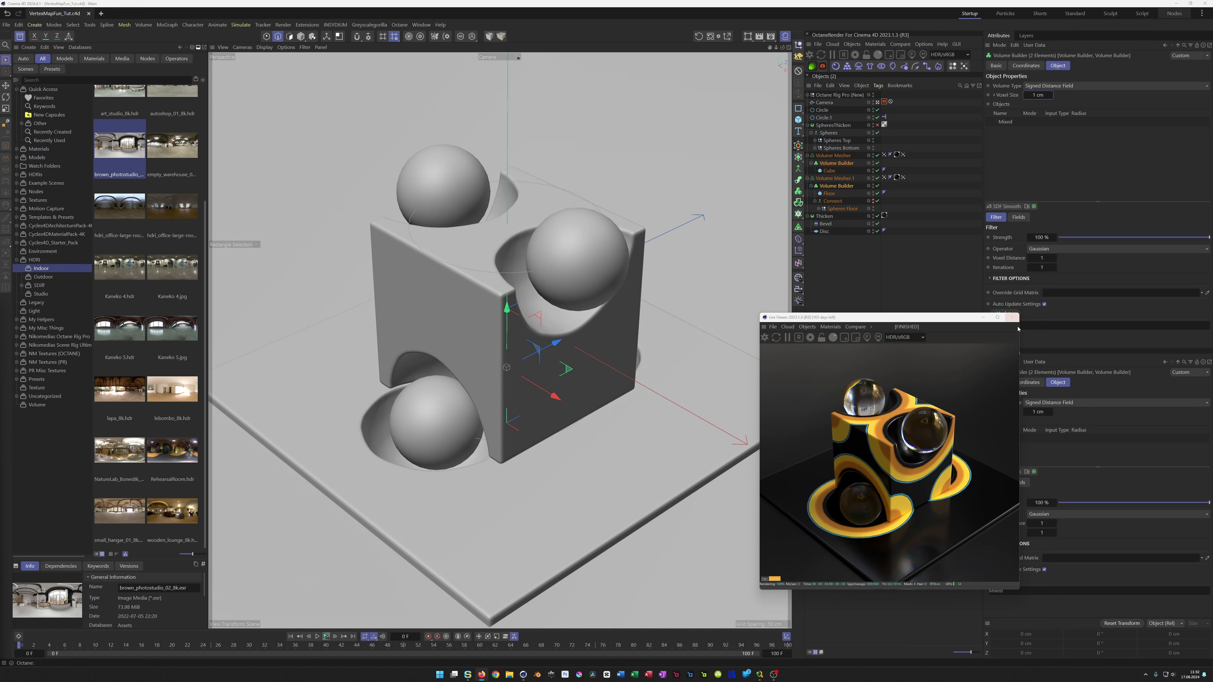
Close the Live Viewer and delete all four Octane materials: Glass, Universal, Floor and Floor2
left_click(1012, 317)
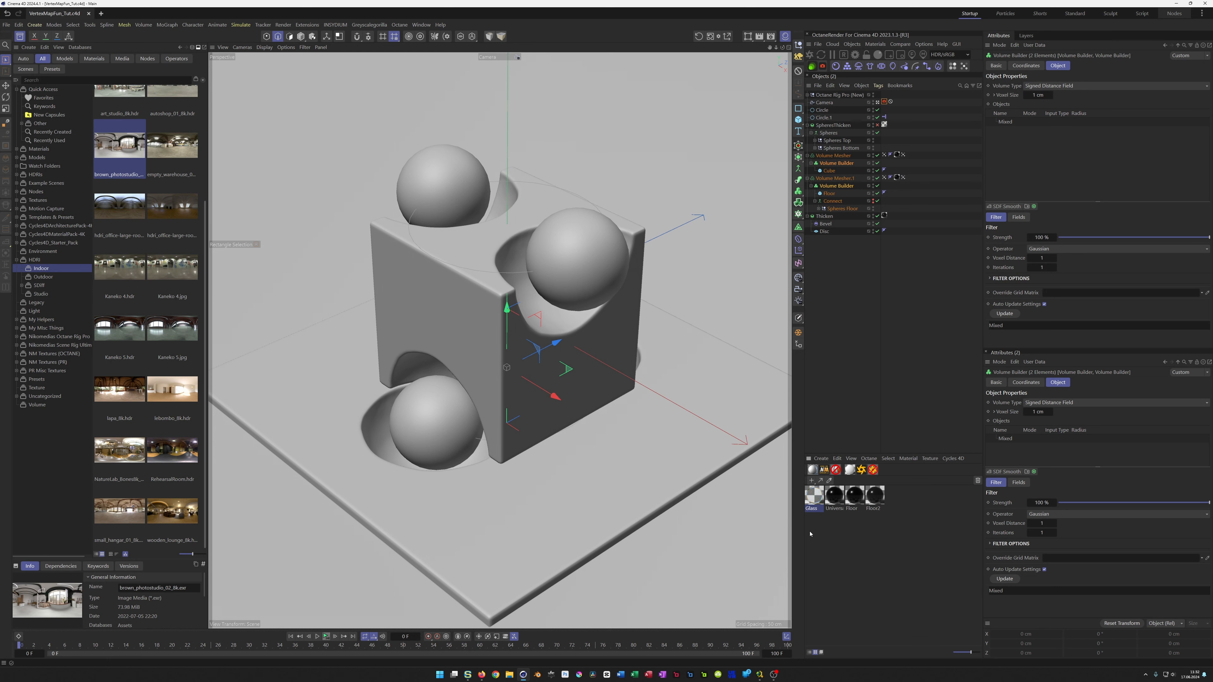
left_click_drag(811, 534, 955, 503)
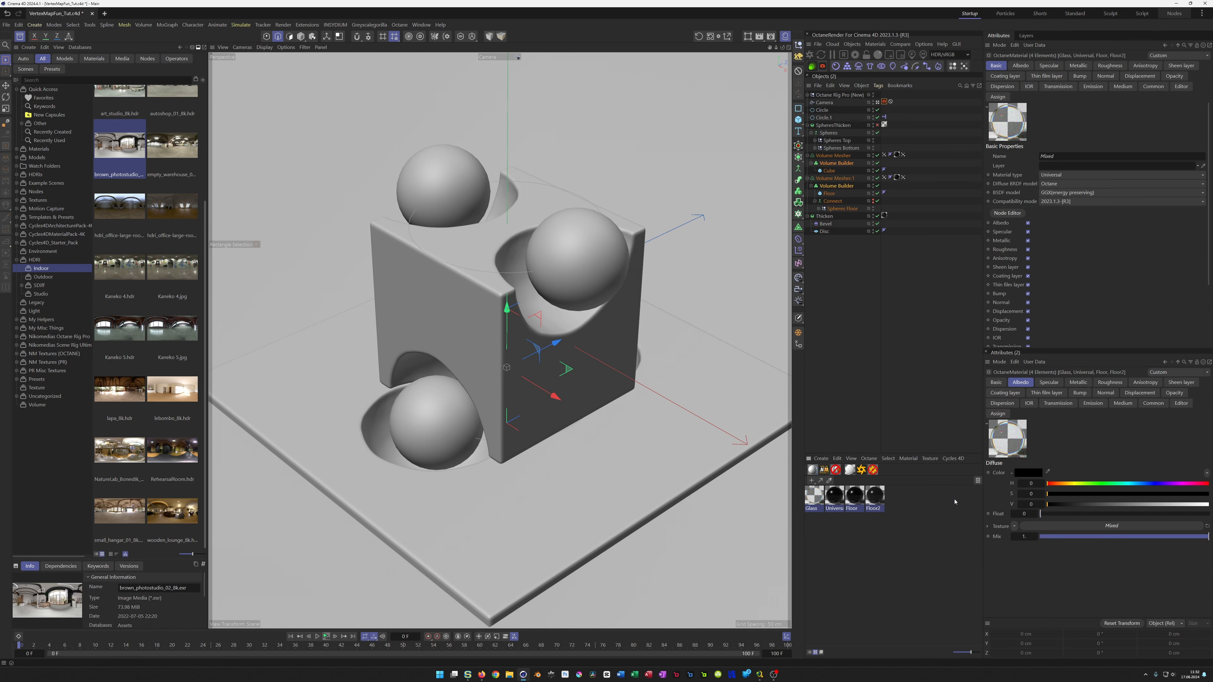
key("Delete")
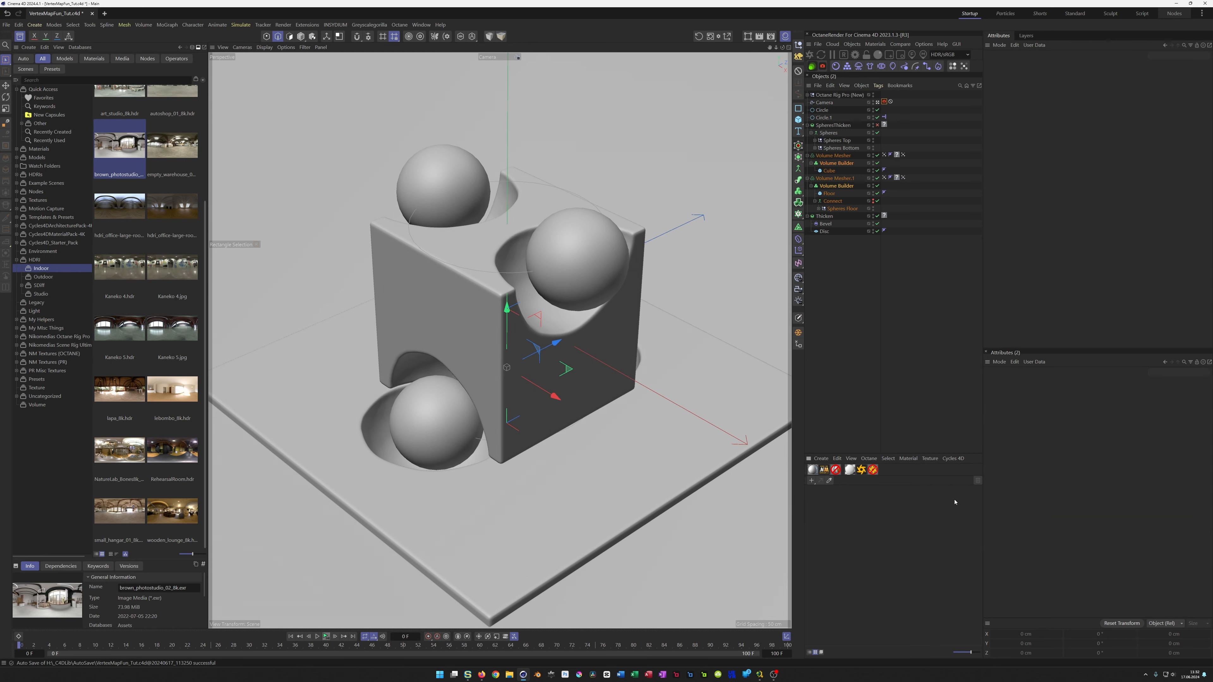
Rename the Octane rig null as Octane Rig Pro
double_click(842, 96)
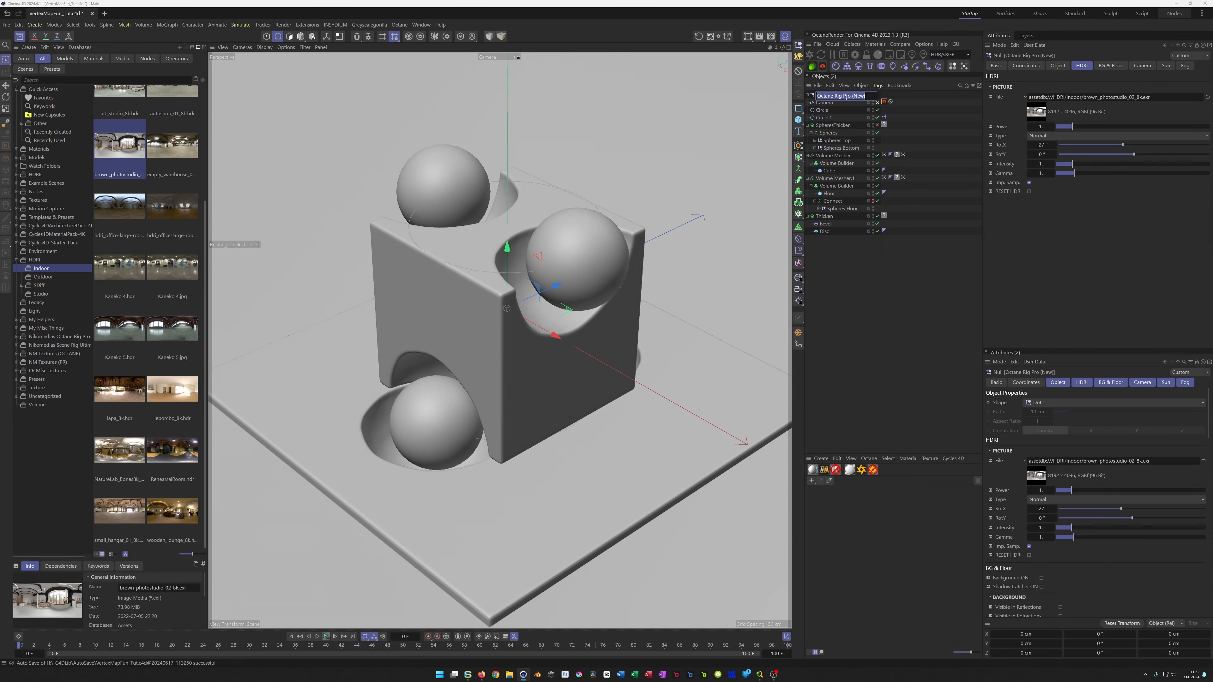
key("Right")
key("BackSpace")
key("BackSpace")
key("BackSpace")
key("BackSpace")
key("BackSpace")
key("BackSpace")
key("Return")
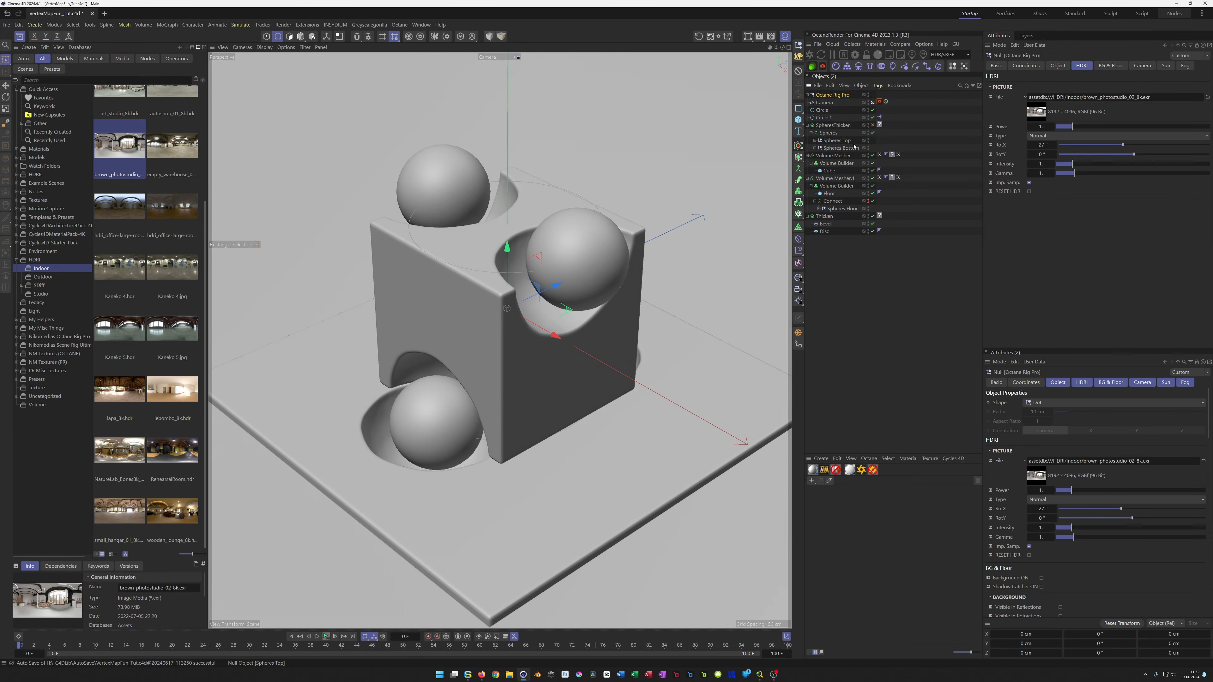
Delete the Octane rig null and the Octane camera tag from the scene
left_click(875, 473)
left_click(880, 95)
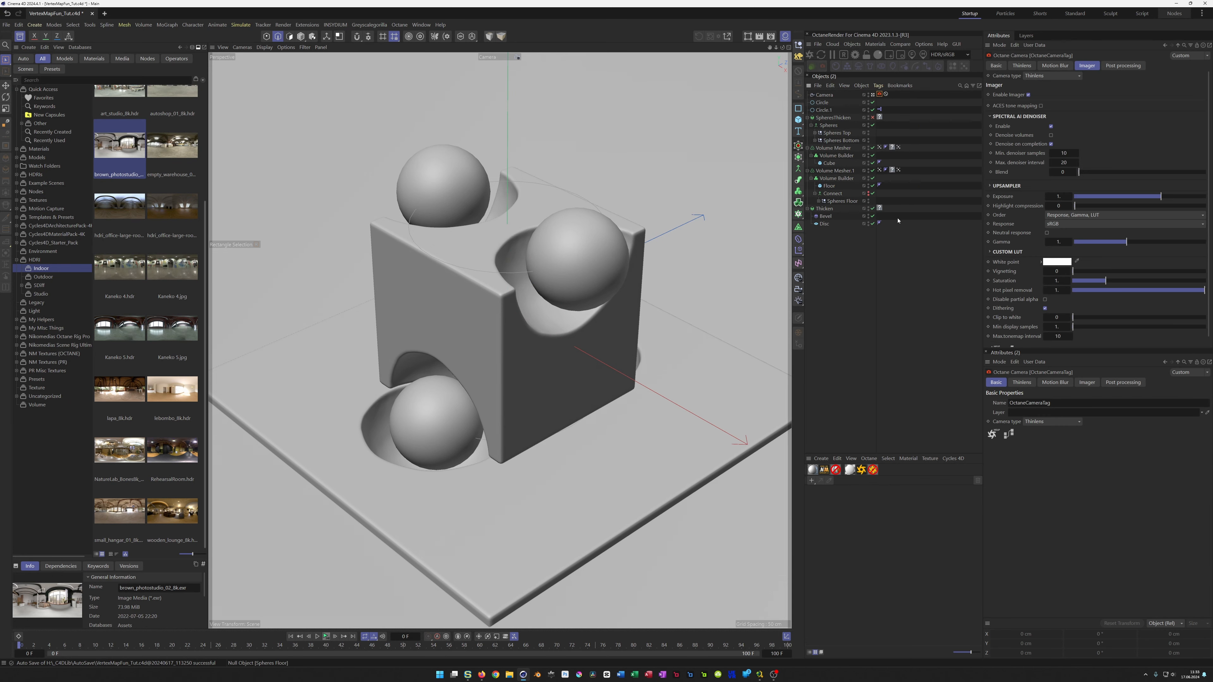
key("Delete")
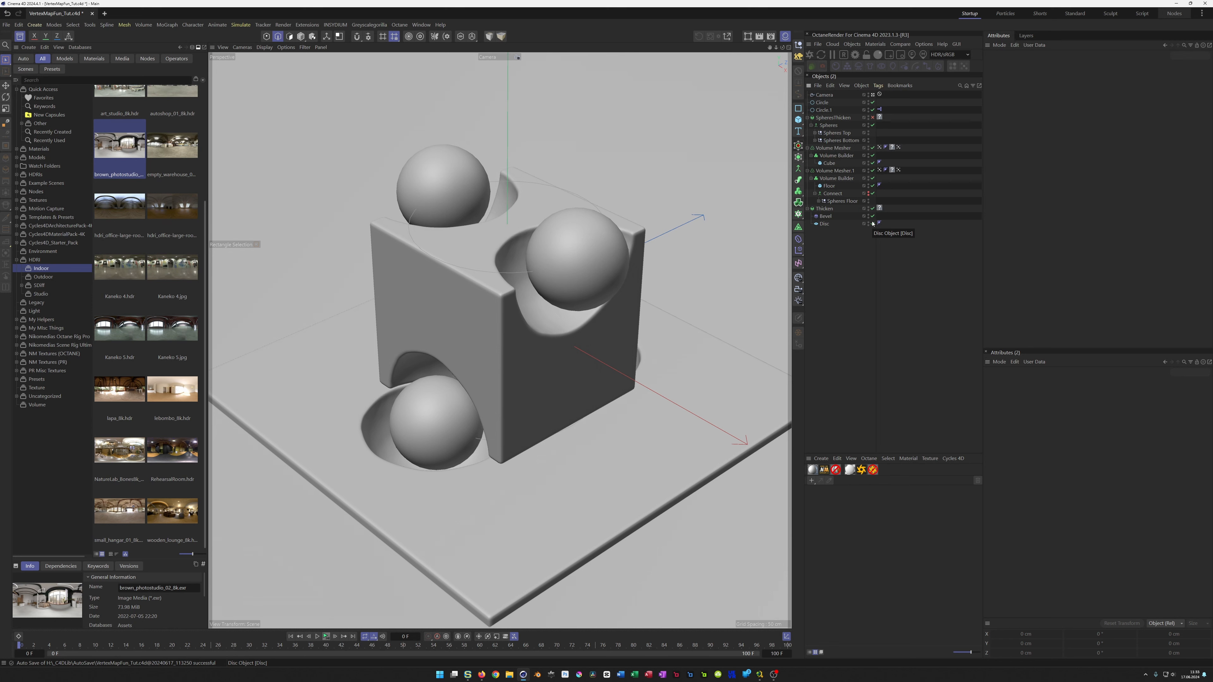
Save the scene under the new file name VertexMapFun_Tut_PR.c4d
key("ctrl+shift+s")
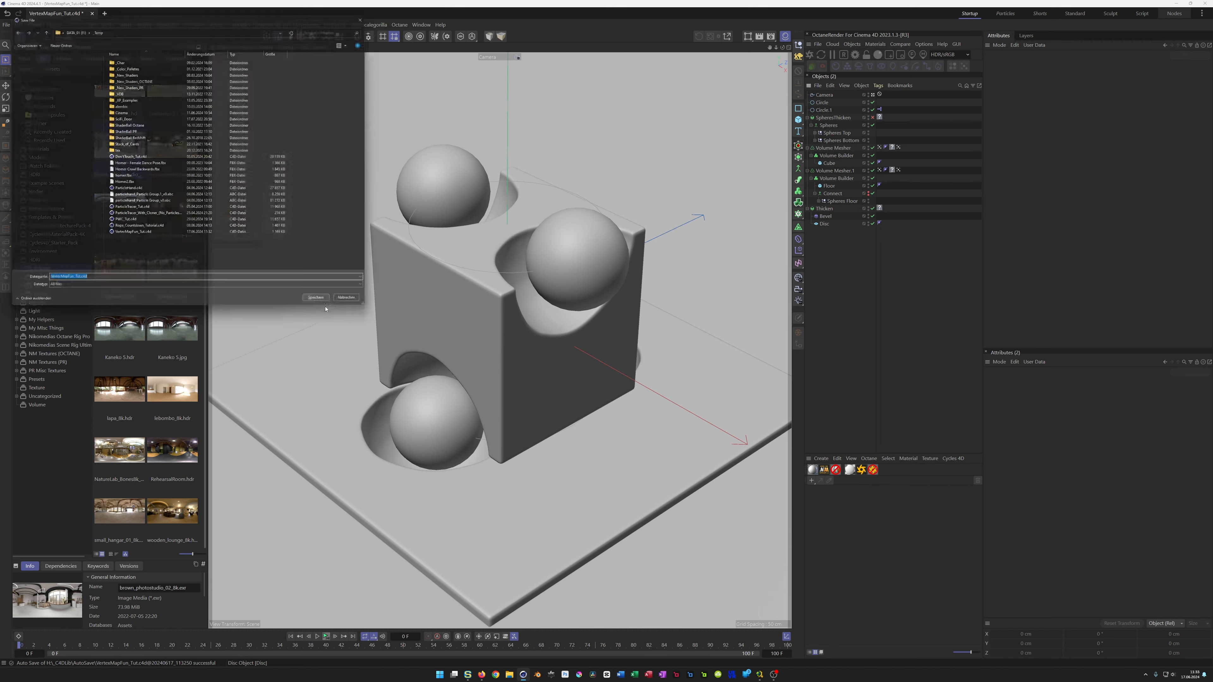
key("Right")
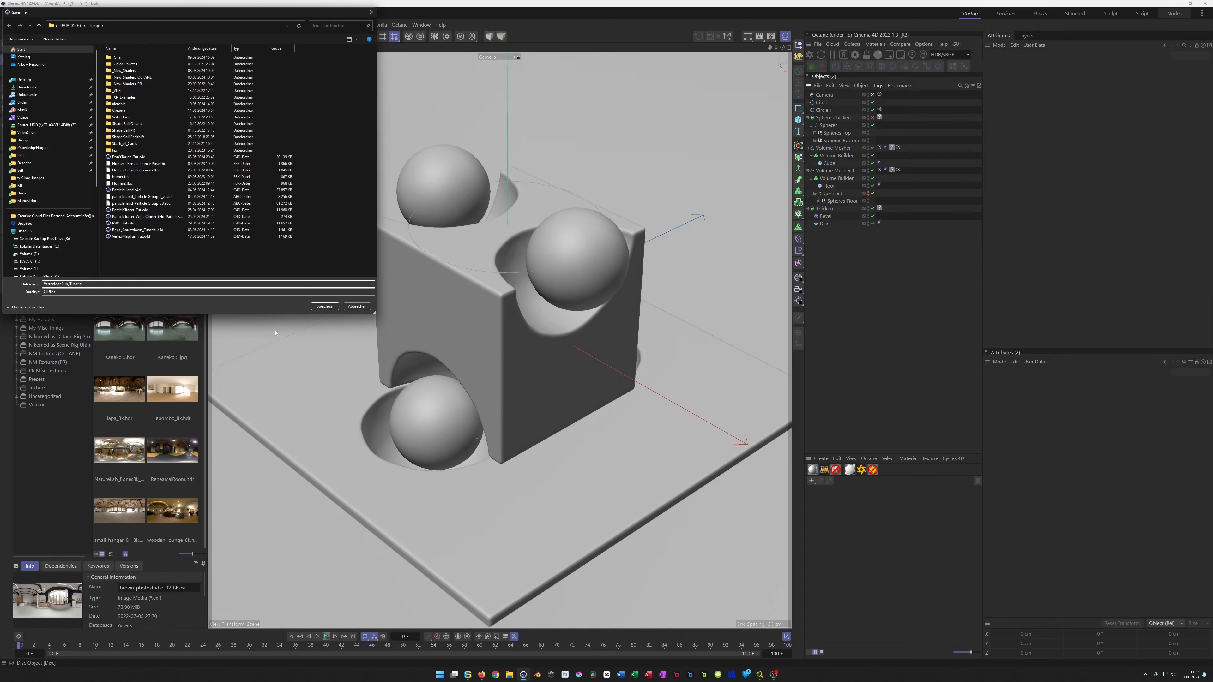
type("_PR")
key("Return")
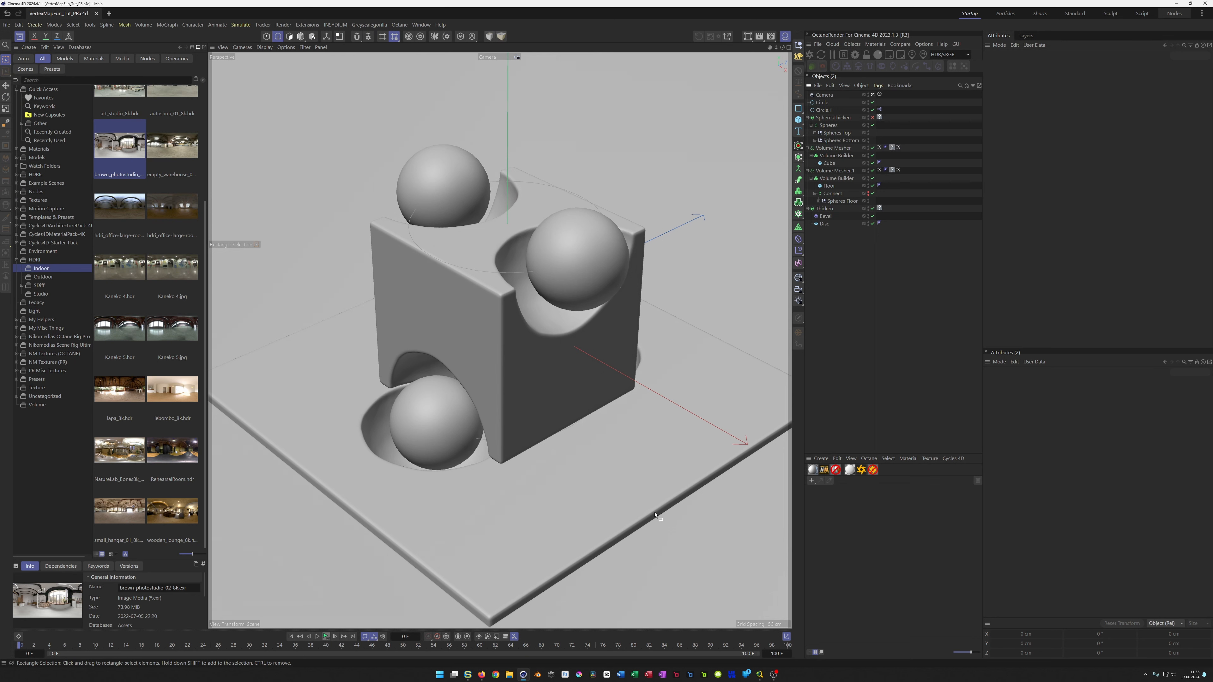
Create a new standard material and name it Cube
left_click(812, 470)
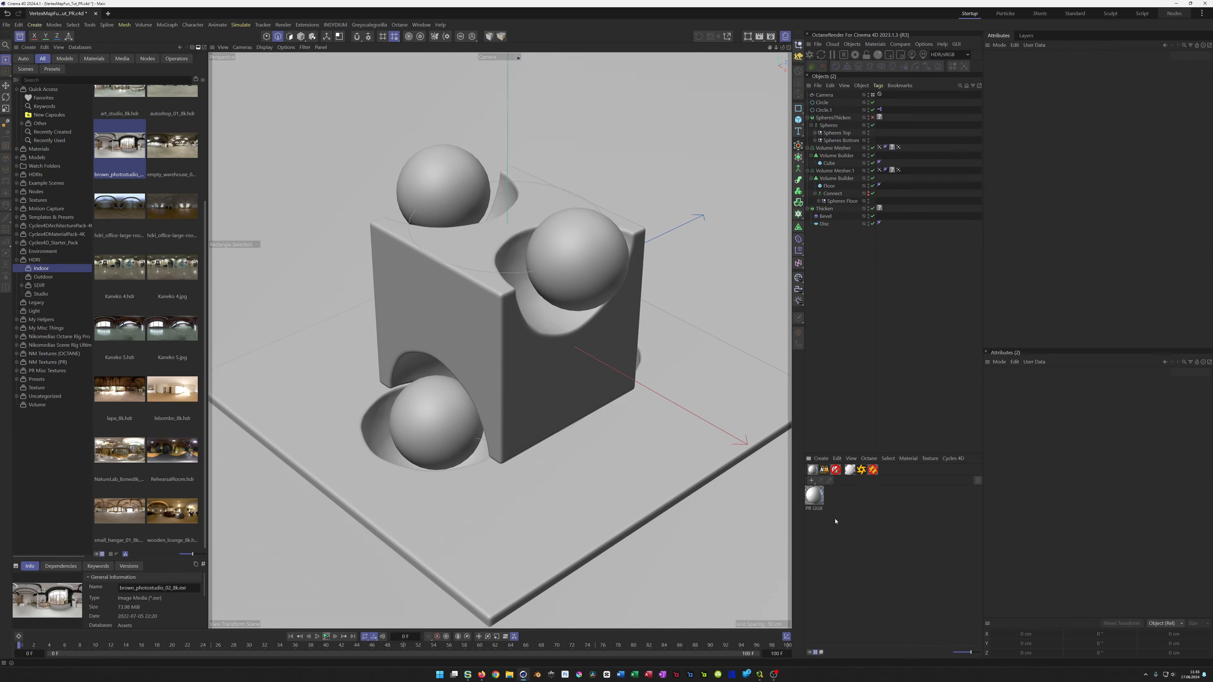
left_click(814, 497)
double_click(815, 508)
type("Cube")
key("Return")
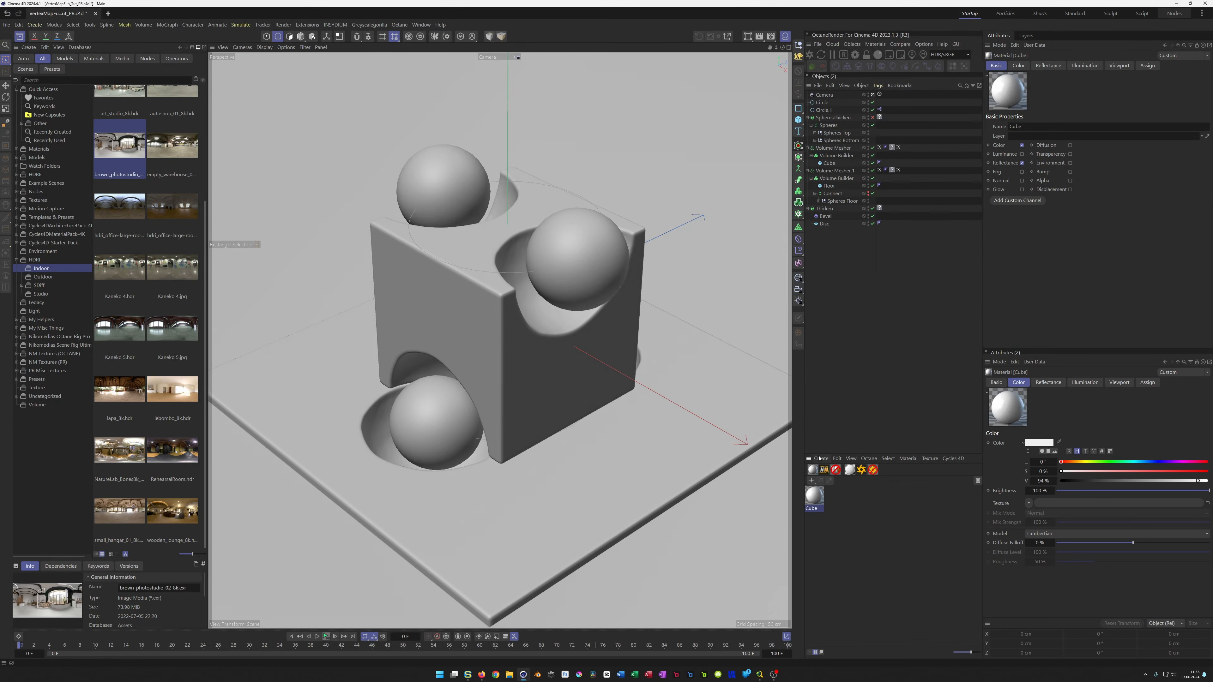
Open the Cube material for editing and examine its default reflection layer, including the Fresnel settings
double_click(814, 498)
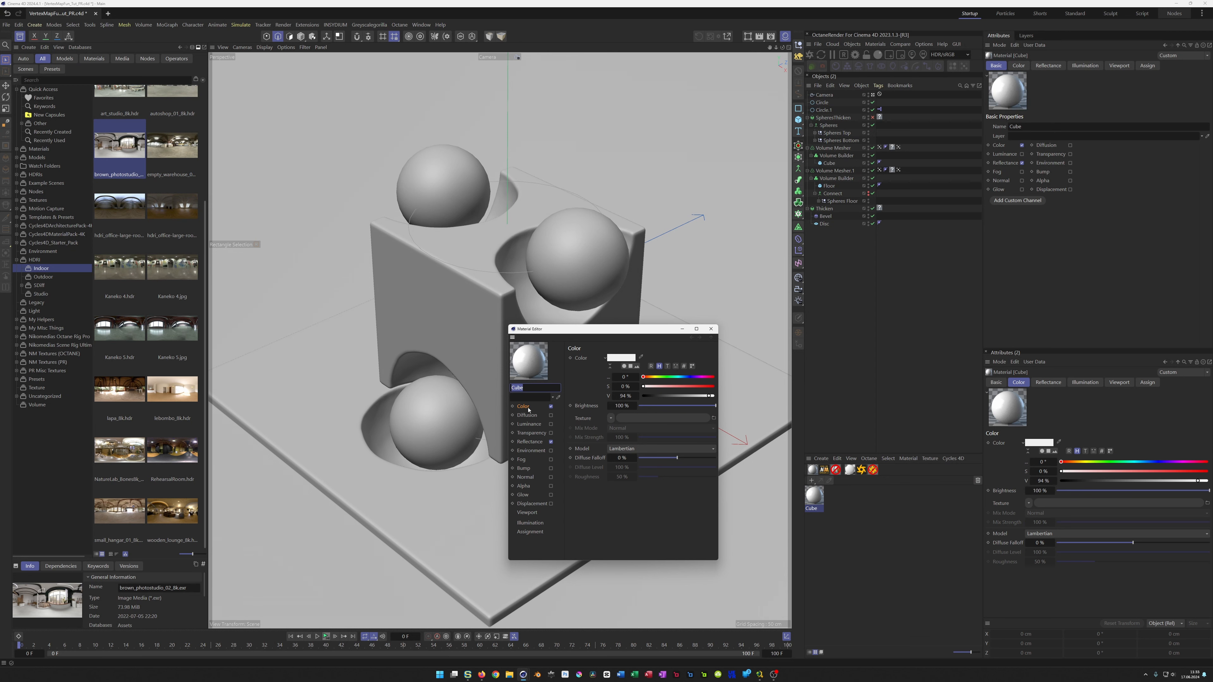
left_click(529, 442)
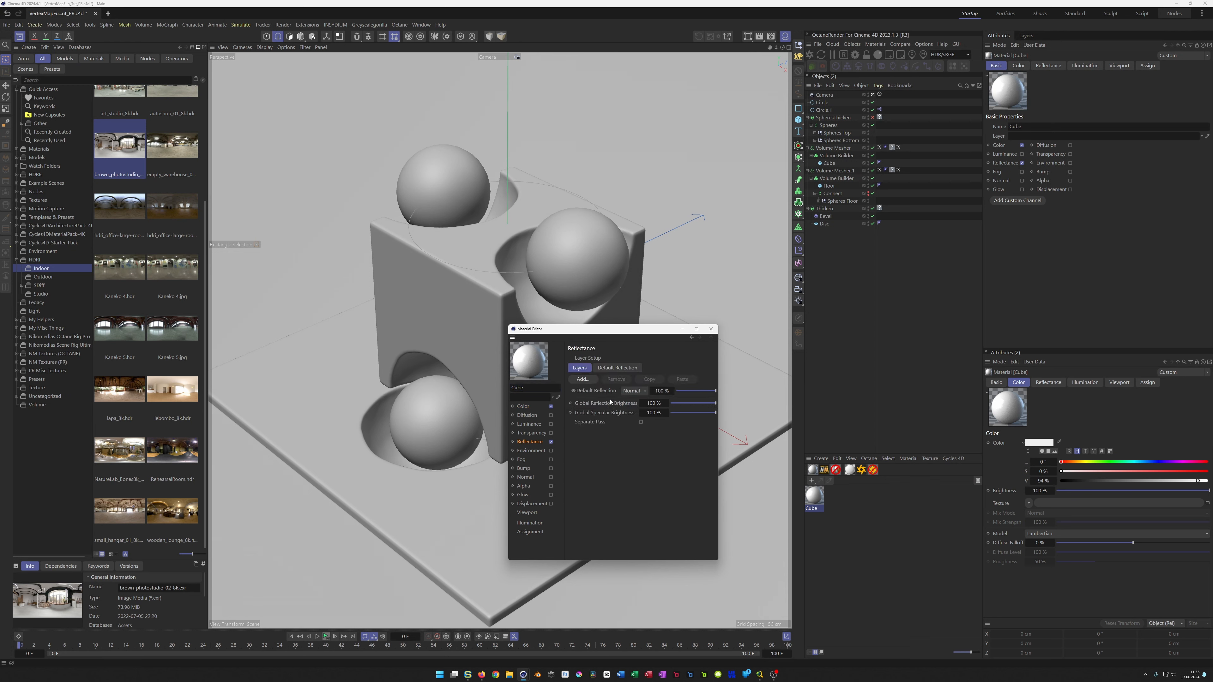
left_click(617, 367)
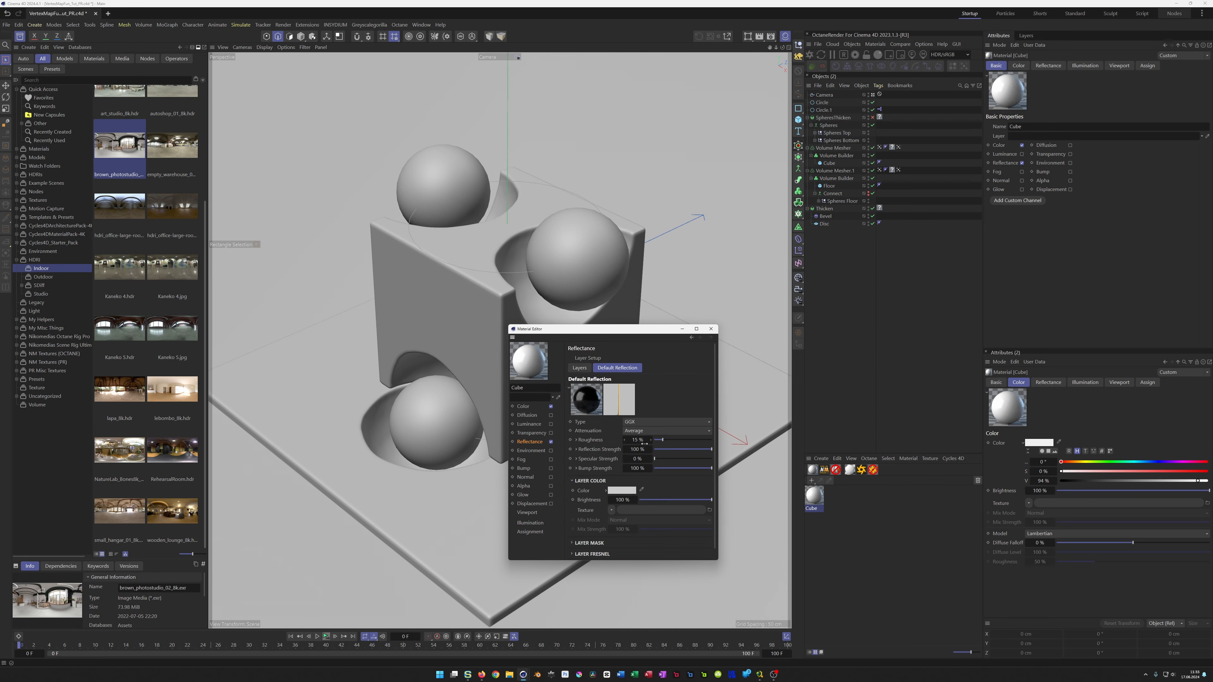
left_click(585, 544)
scroll(585, 544, "down", 3)
left_click(587, 484)
left_click(593, 543)
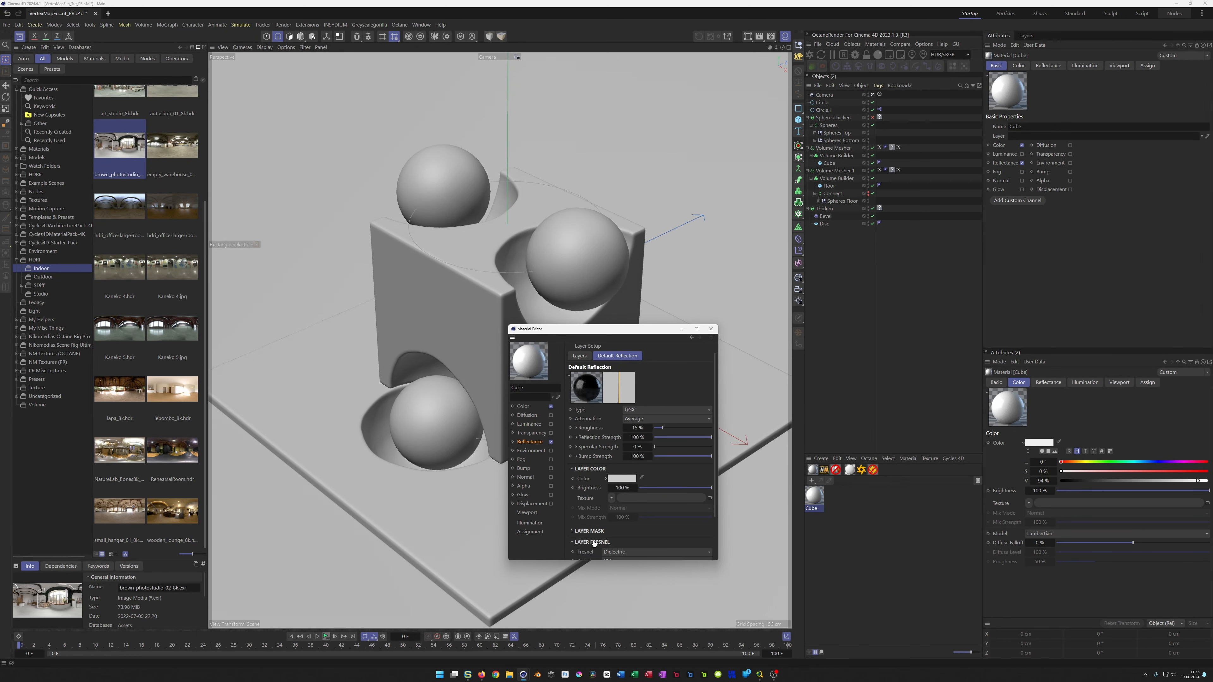
left_click_drag(589, 561, 590, 610)
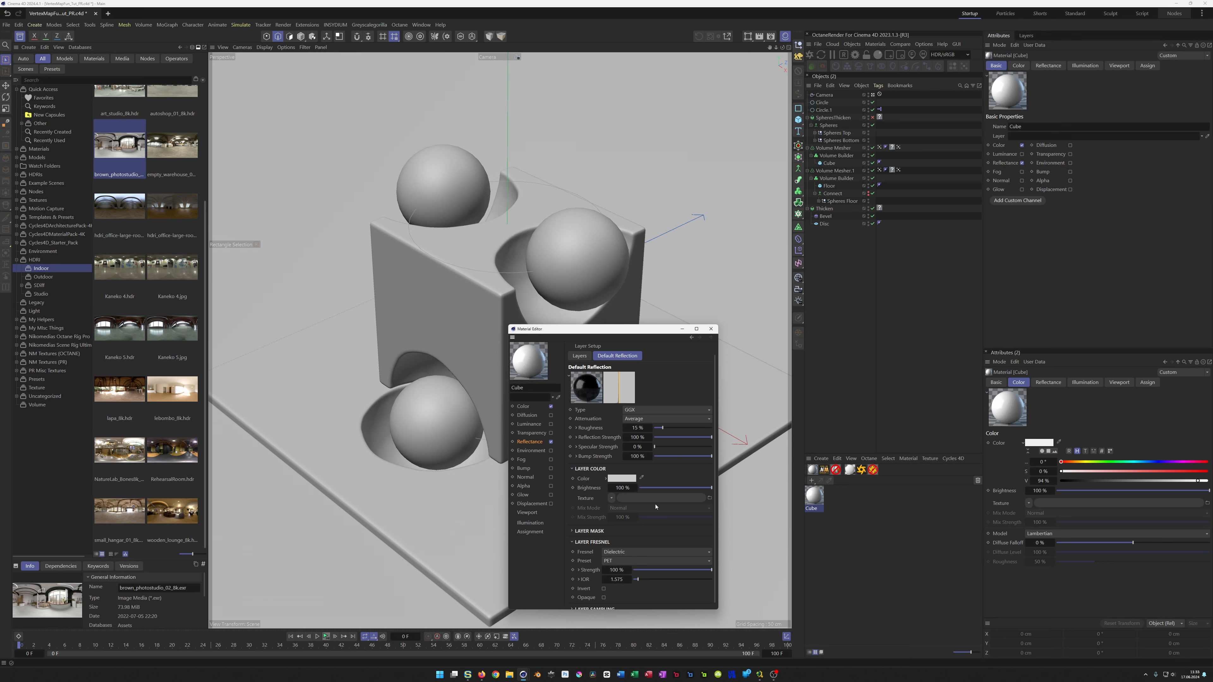
Load a Vertex Map shader into the Cube material's color texture and link the first Volume Mesher's Vertex Map Smooth tag to it
left_click(523, 407)
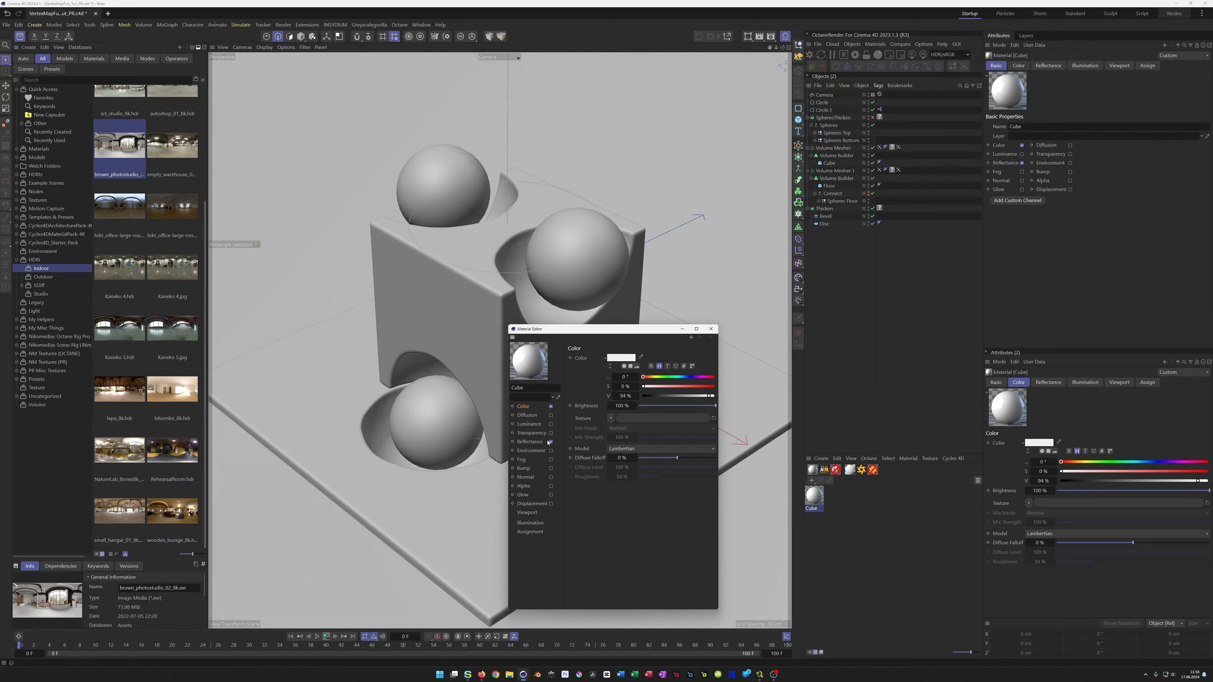
left_click(610, 419)
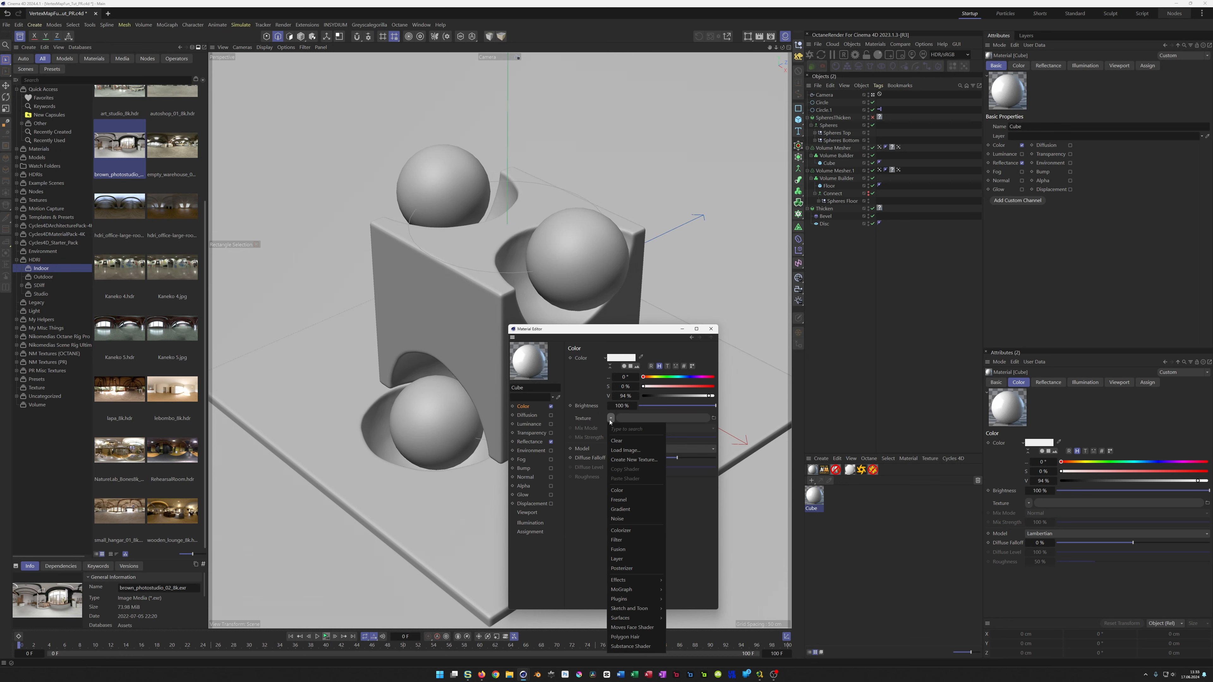
mouse_move(626, 579)
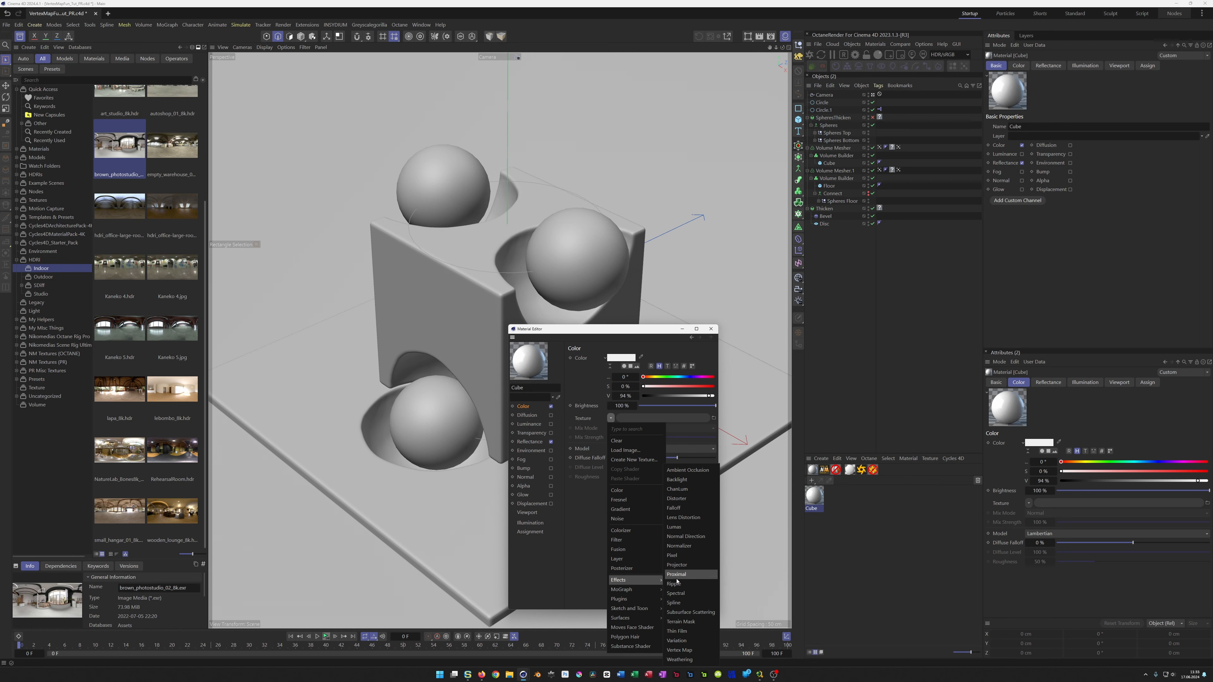
left_click(690, 650)
left_click(617, 442)
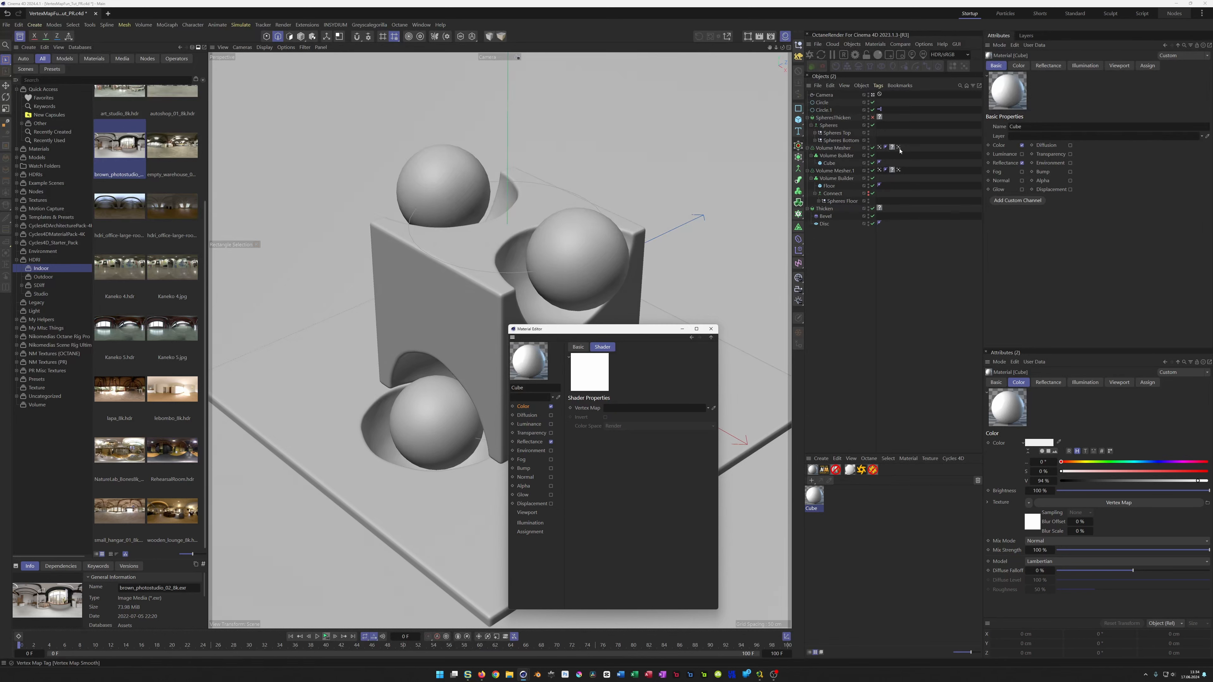
left_click_drag(637, 371, 636, 410)
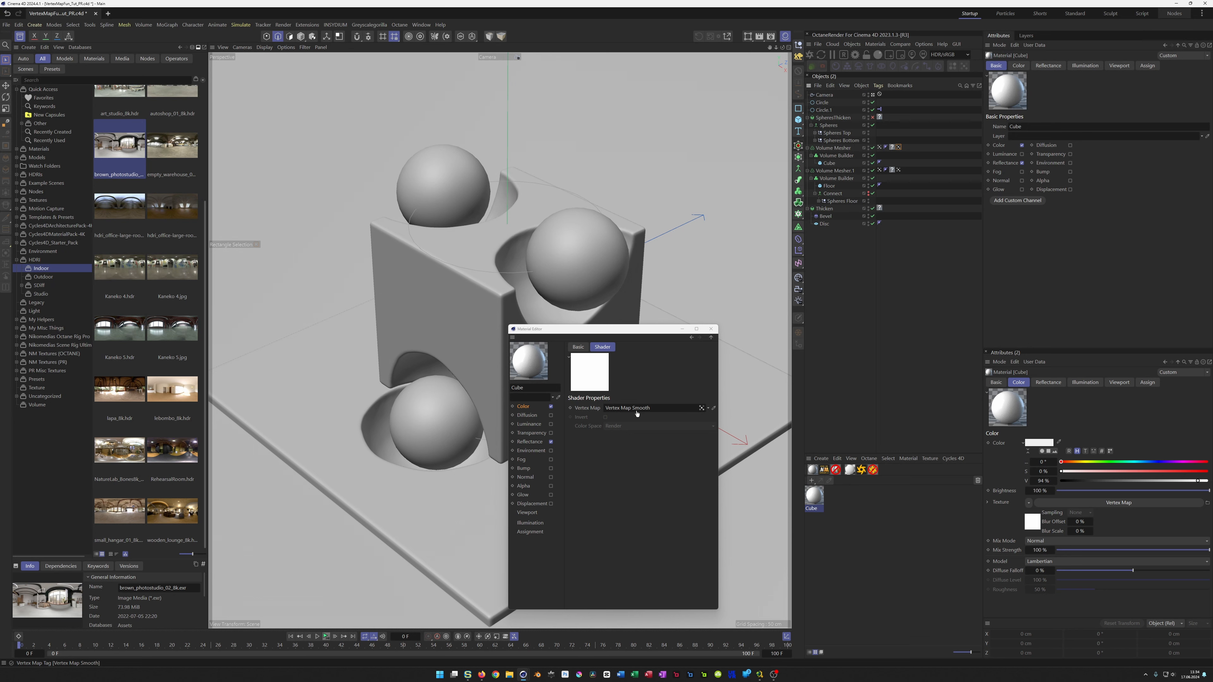
Wrap the Cube material's Vertex Map texture in a Colorizer shader and paste the copied color gradient into it
left_click(524, 408)
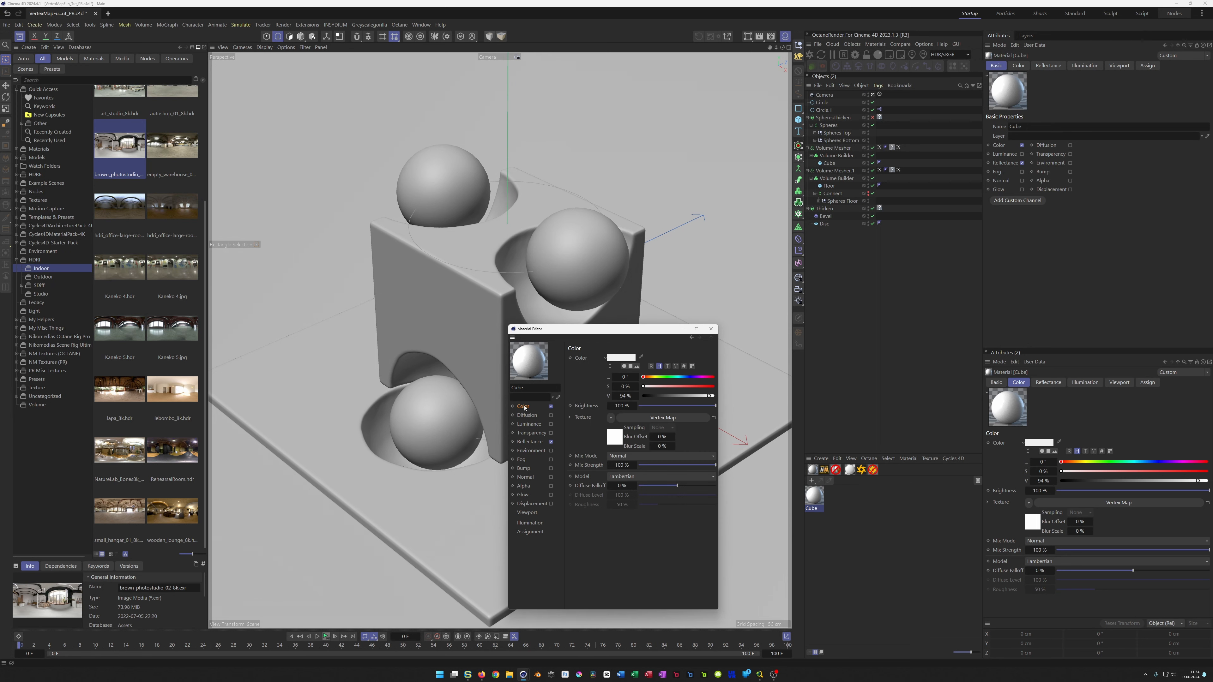
left_click(611, 419)
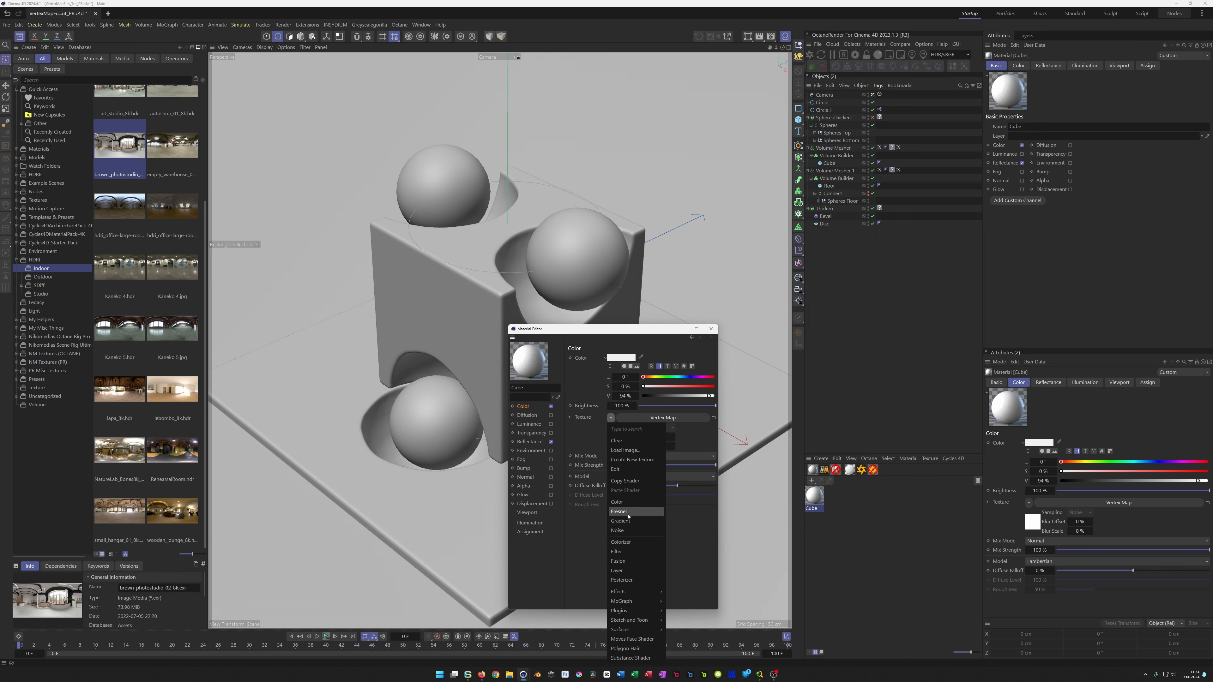
left_click(627, 541)
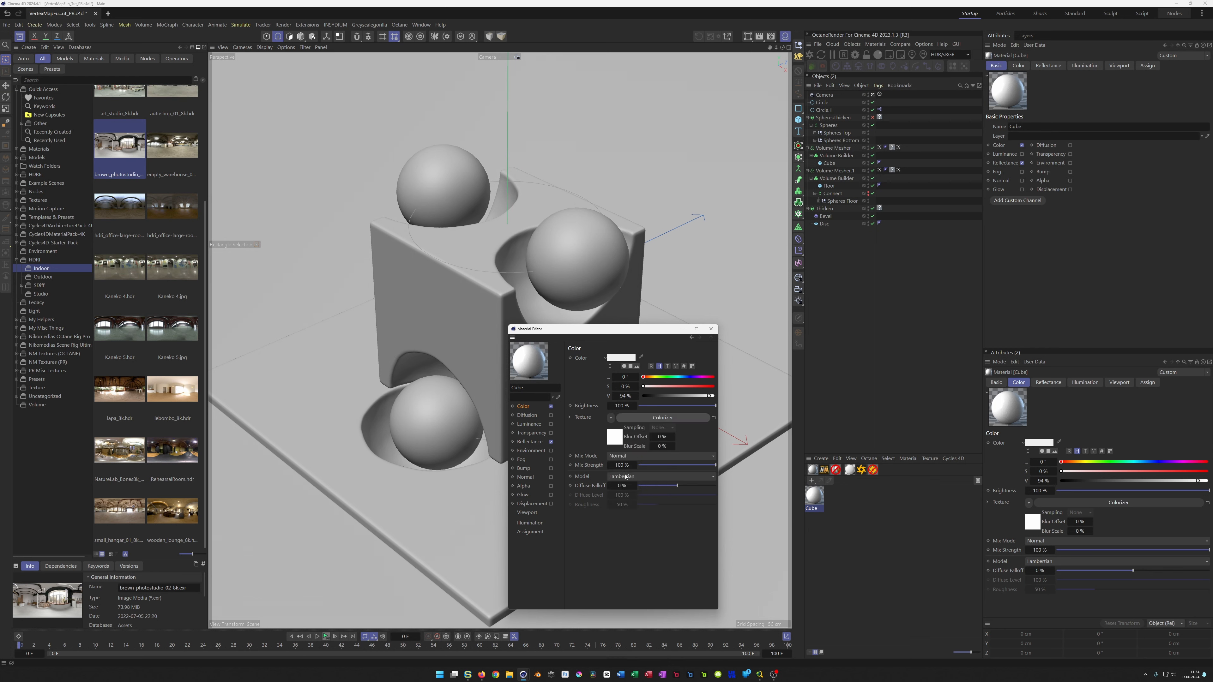
left_click(617, 441)
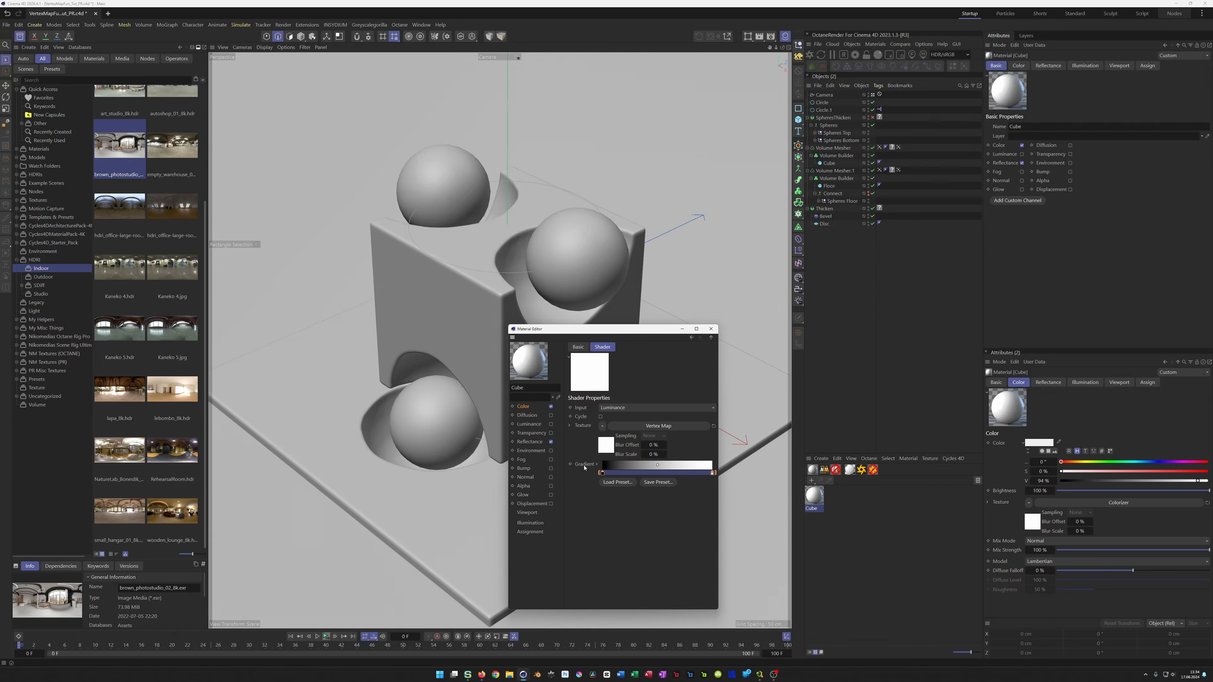
right_click(585, 467)
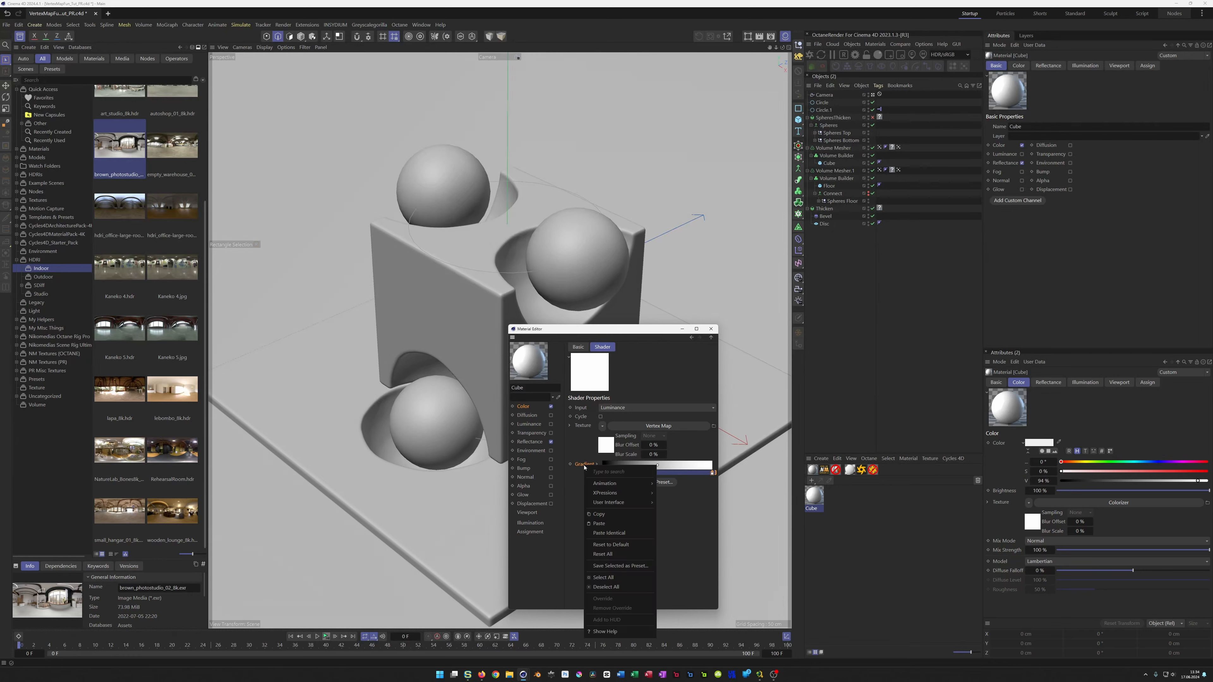
left_click(601, 524)
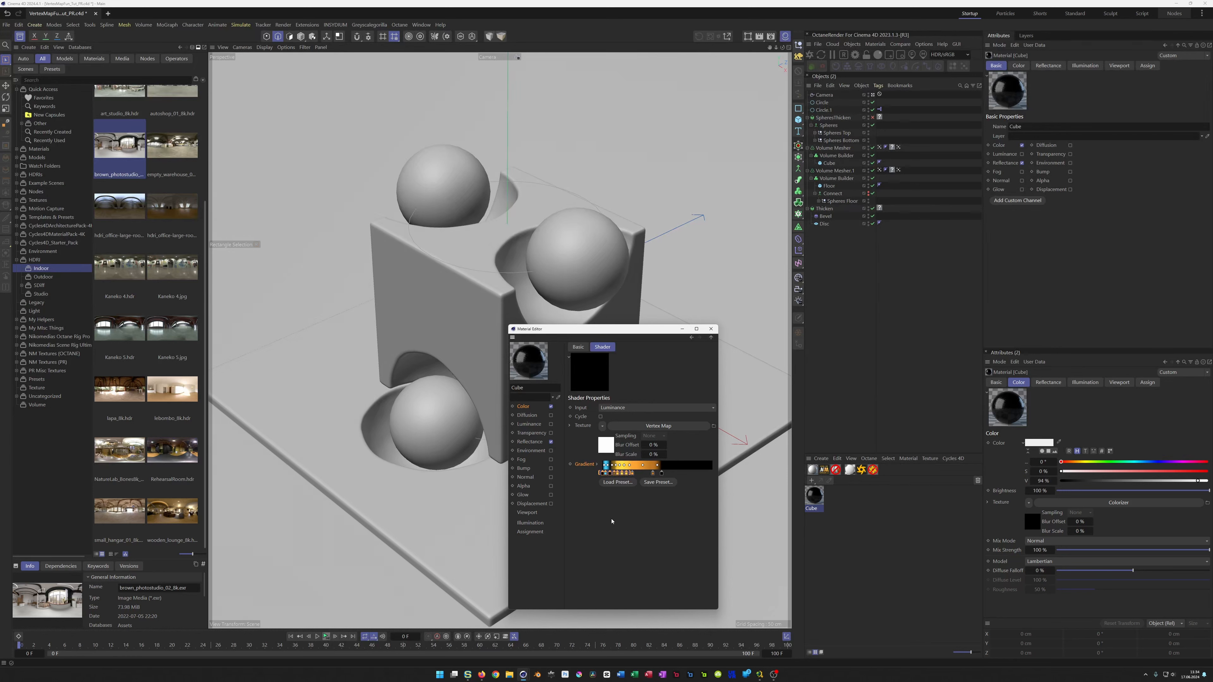
Assign the Cube material to the first Volume Mesher's material tag and move the Material Editor clear of the viewport
left_click_drag(818, 499, 902, 250)
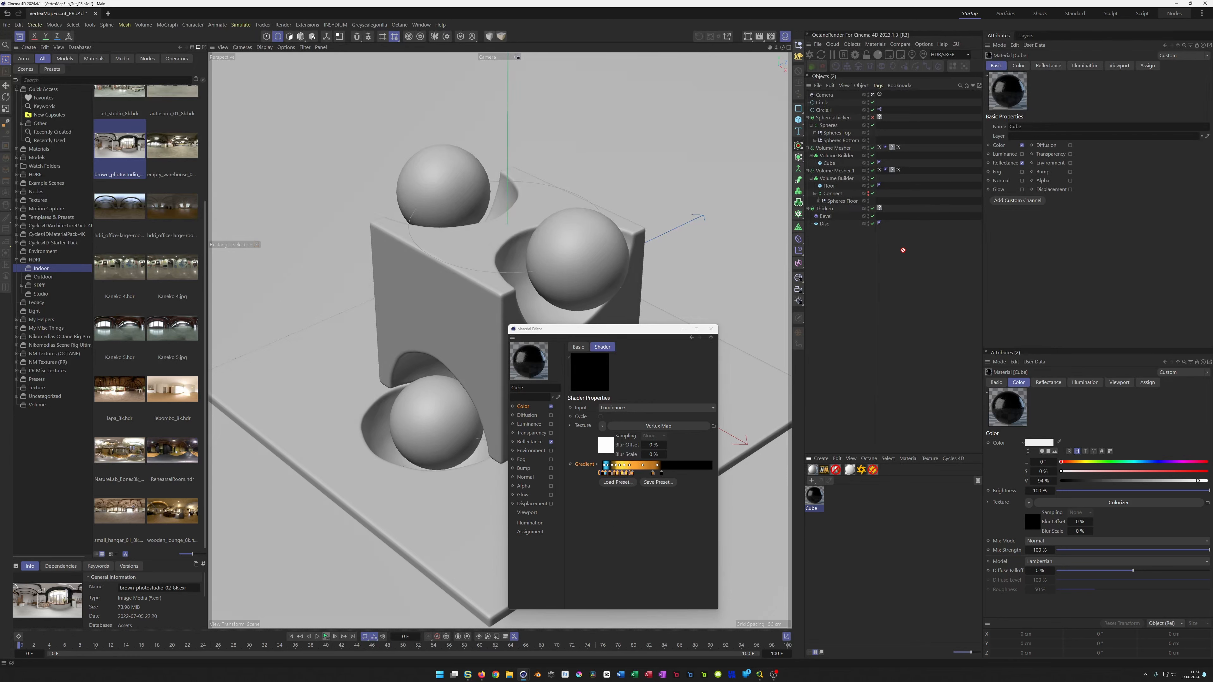
left_click_drag(897, 155, 892, 148)
left_click_drag(632, 334, 1023, 342)
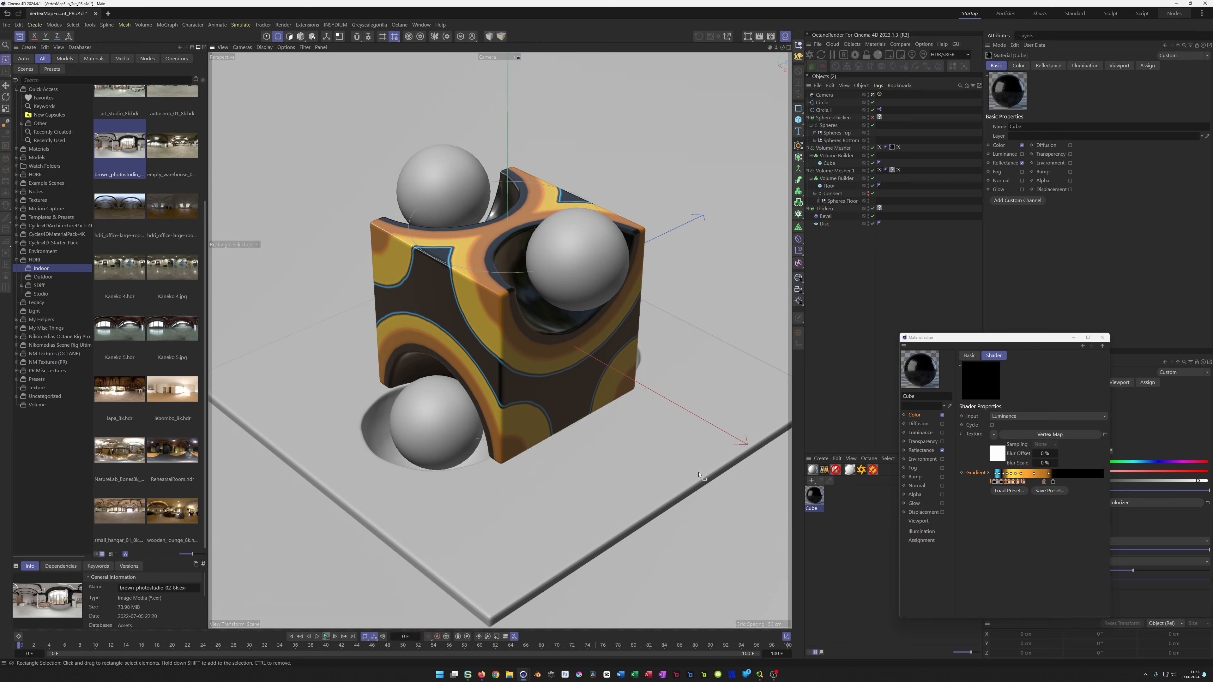
left_click_drag(943, 337, 1027, 358)
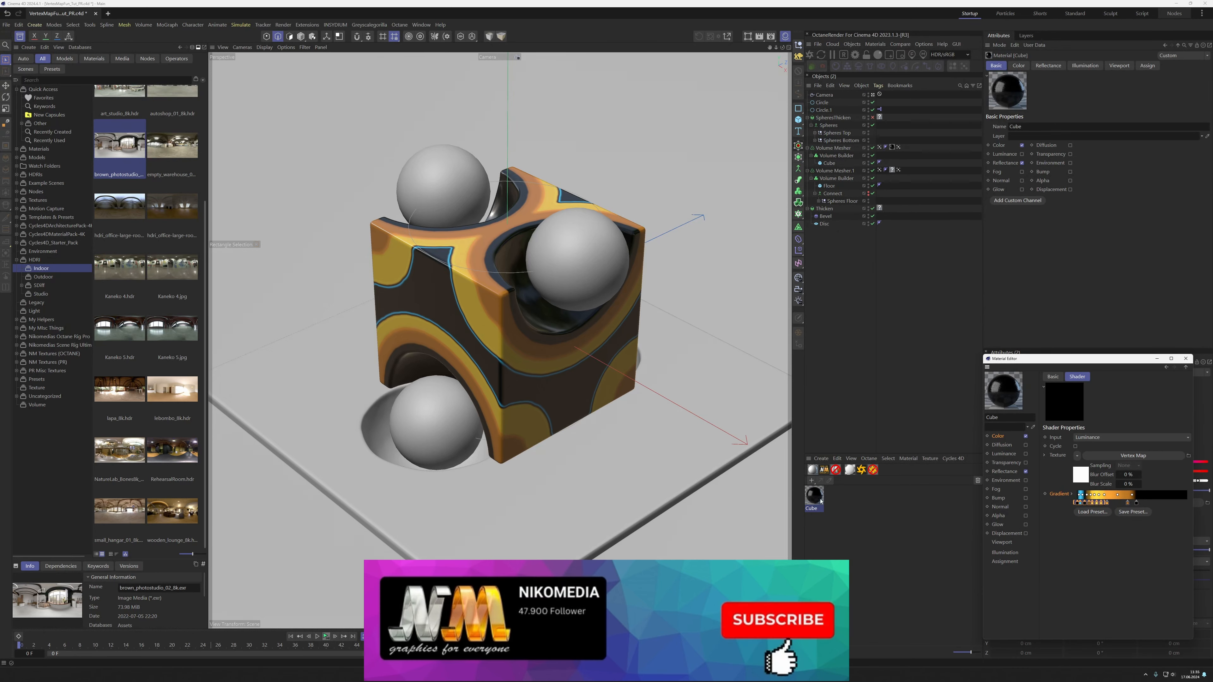
Duplicate the Cube material and rename the copy Floor
left_click_drag(817, 502, 877, 499, "ctrl")
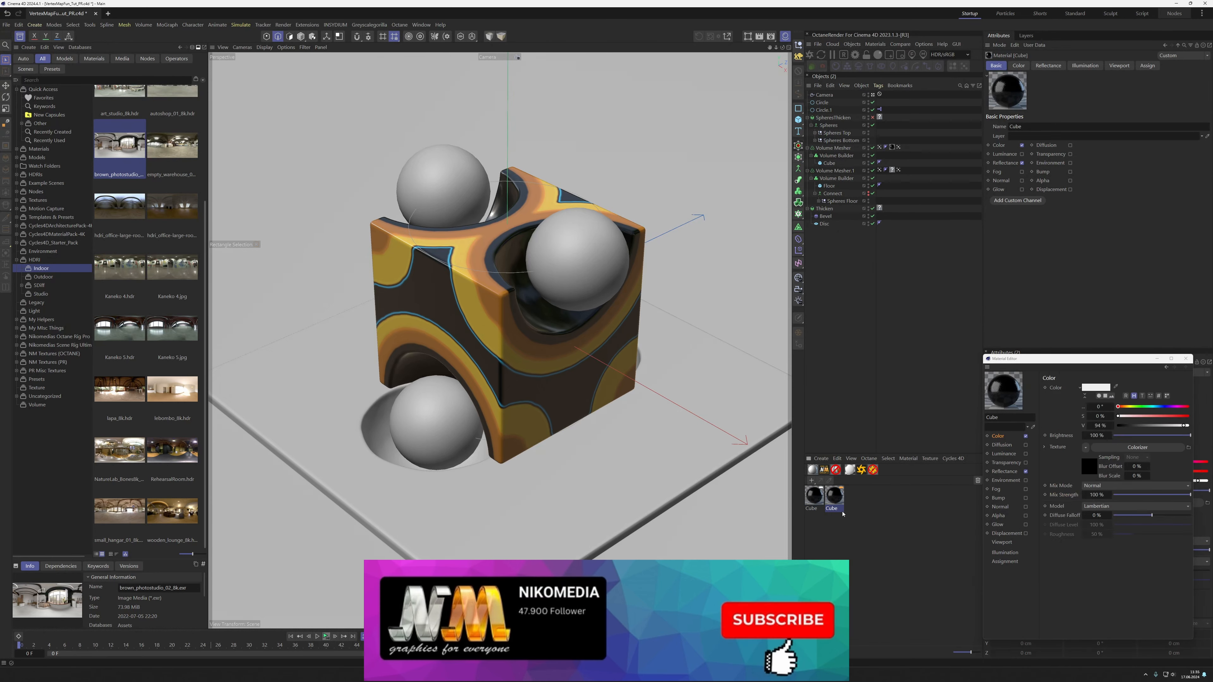
double_click(836, 510)
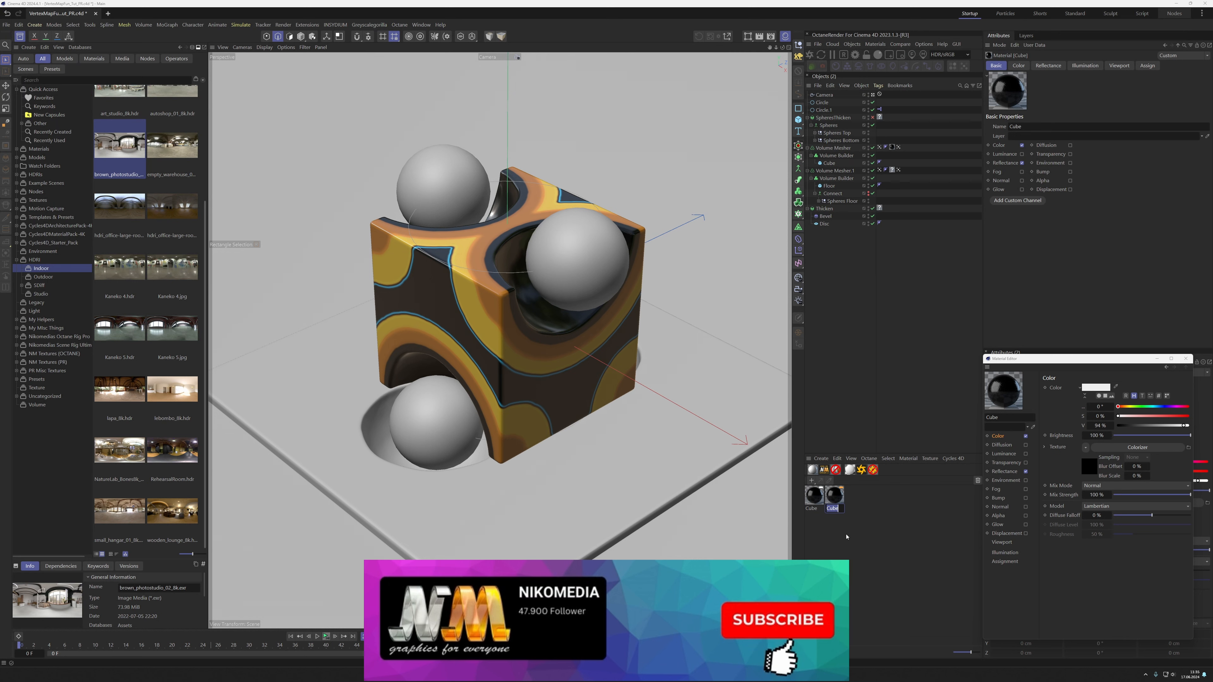
type("Floor")
key("Return")
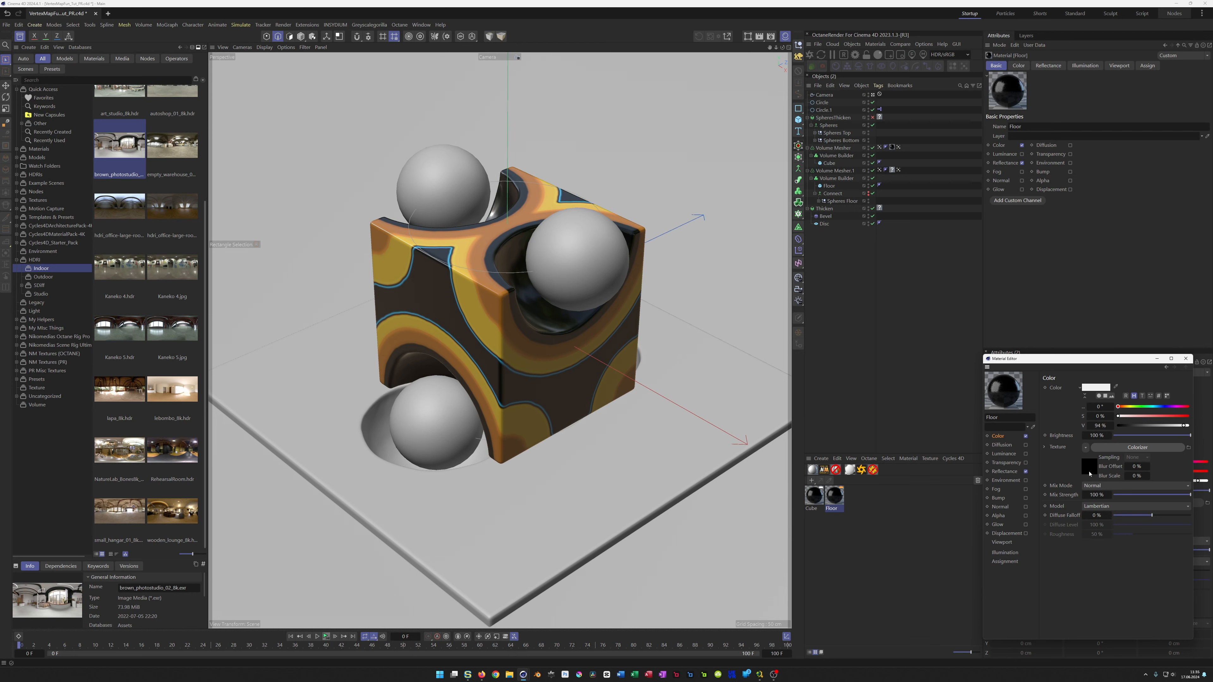
Link the Vertex Map Floor Smooth tag in the Floor material's shader and assign the material to the second Volume Mesher's material tag
left_click(1090, 472)
left_click(1085, 475)
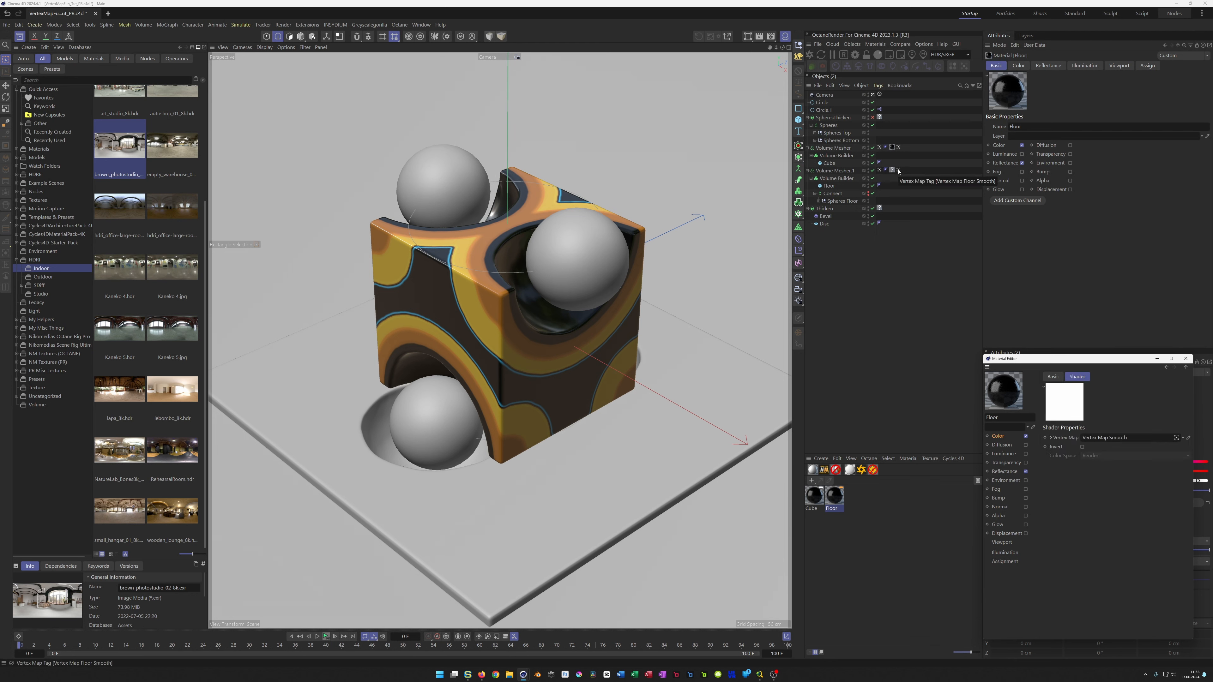
left_click_drag(898, 171, 942, 259)
left_click_drag(1101, 430, 1110, 439)
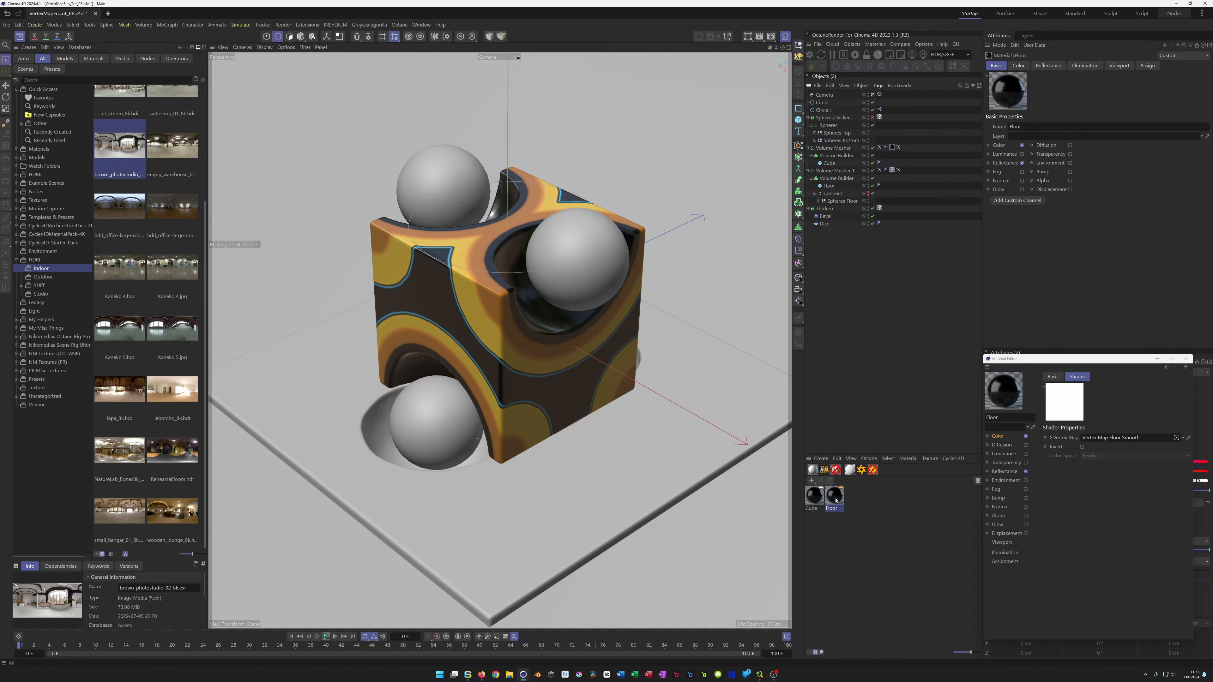
left_click_drag(903, 180, 894, 171)
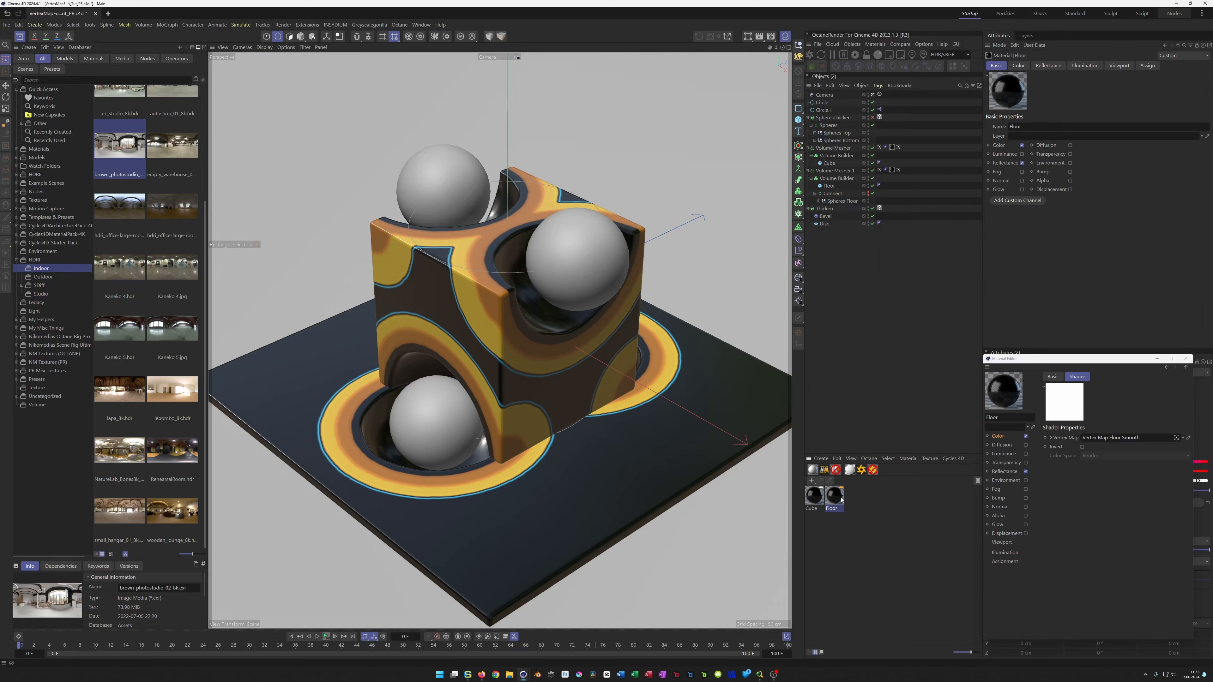
Duplicate the Floor material and rename the copy Floor 1
left_click_drag(833, 498, 893, 496, "ctrl")
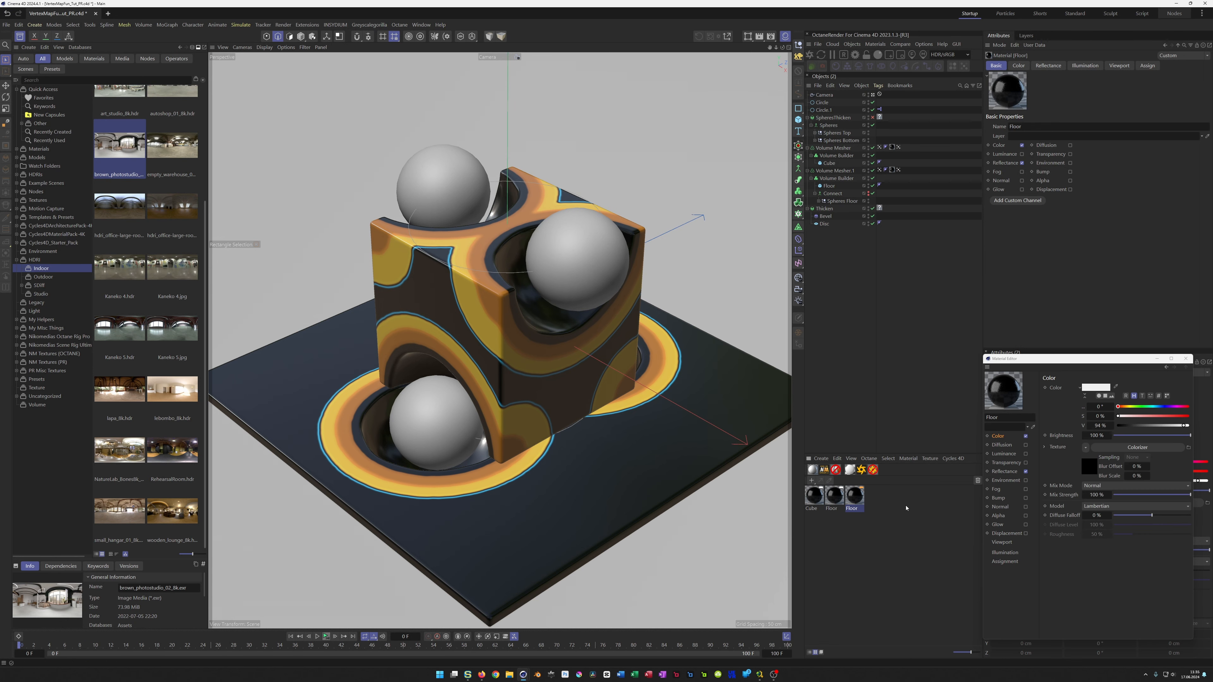
double_click(852, 508)
type("Floor 1")
key("Return")
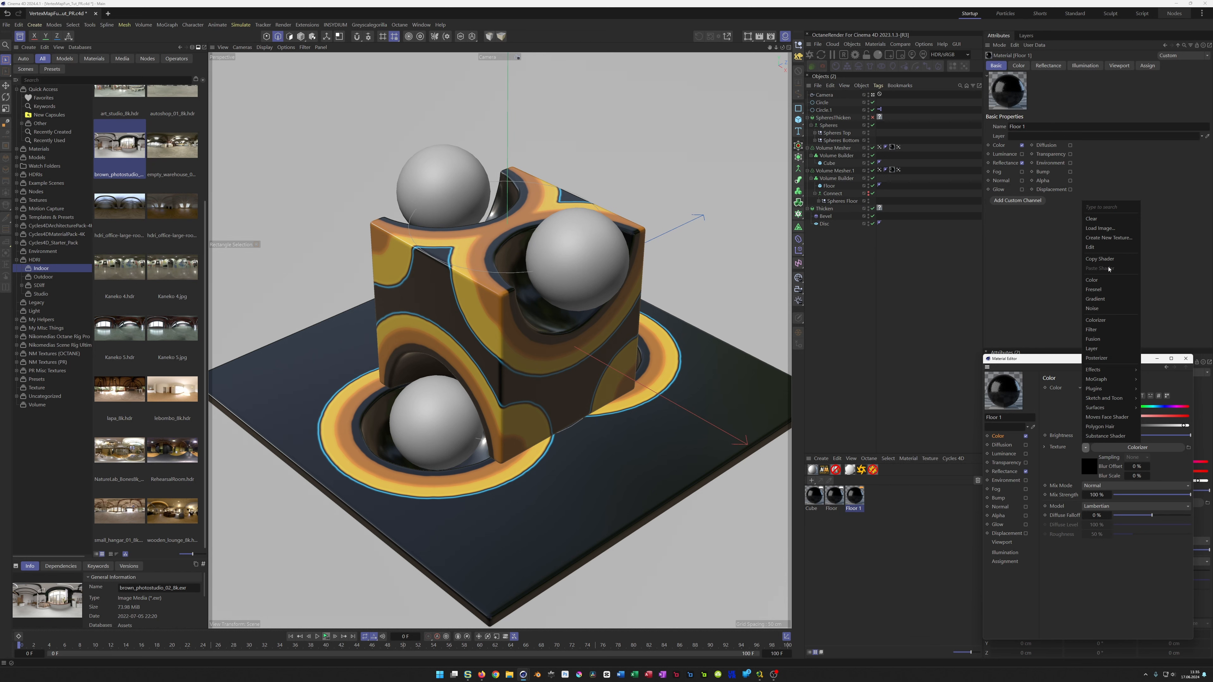
Clear the Colorizer texture from the Floor 1 material's color channel and darken its base color to near black
left_click(1104, 224)
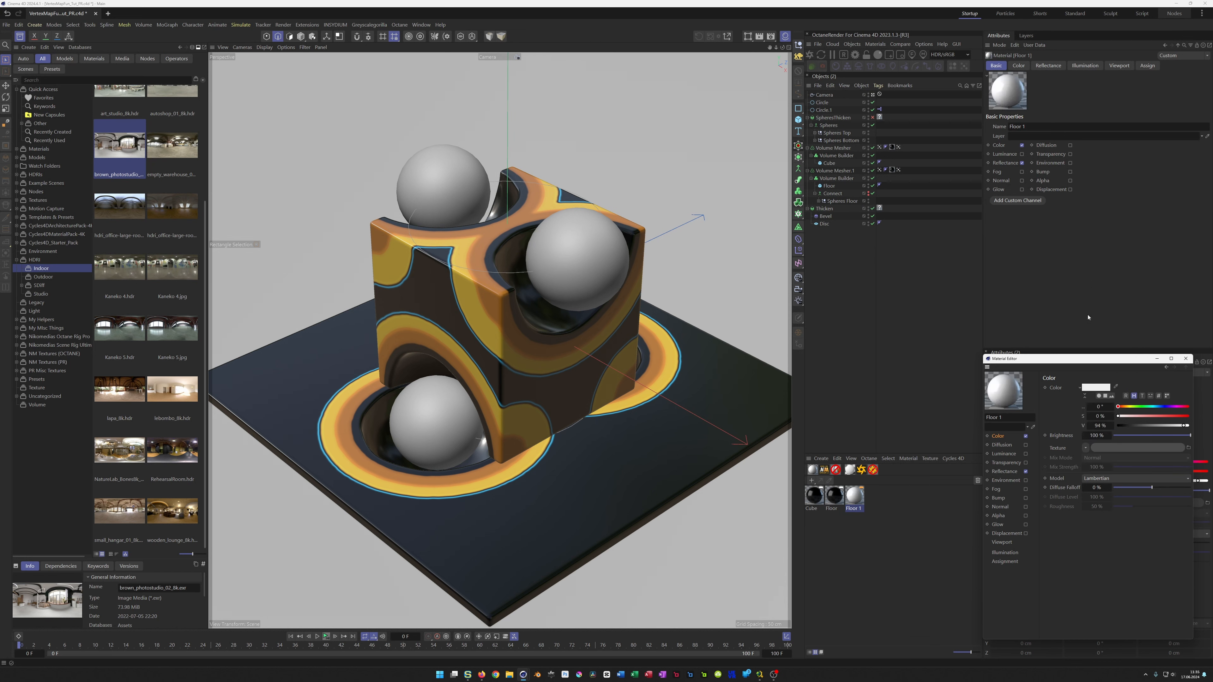
left_click(1087, 448)
left_click(1086, 451)
left_click_drag(1130, 429, 1124, 428)
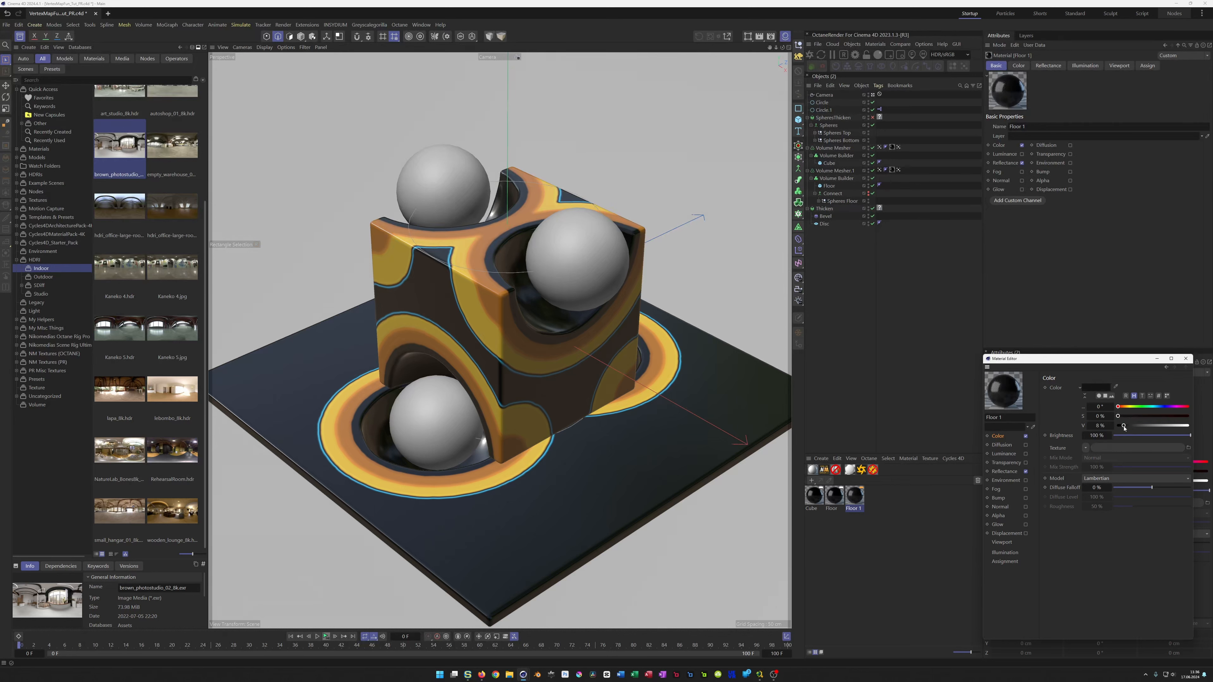
Apply the Floor 1 material to the Thicken object, delete its old material tag, and save the project
left_click_drag(855, 497, 825, 212)
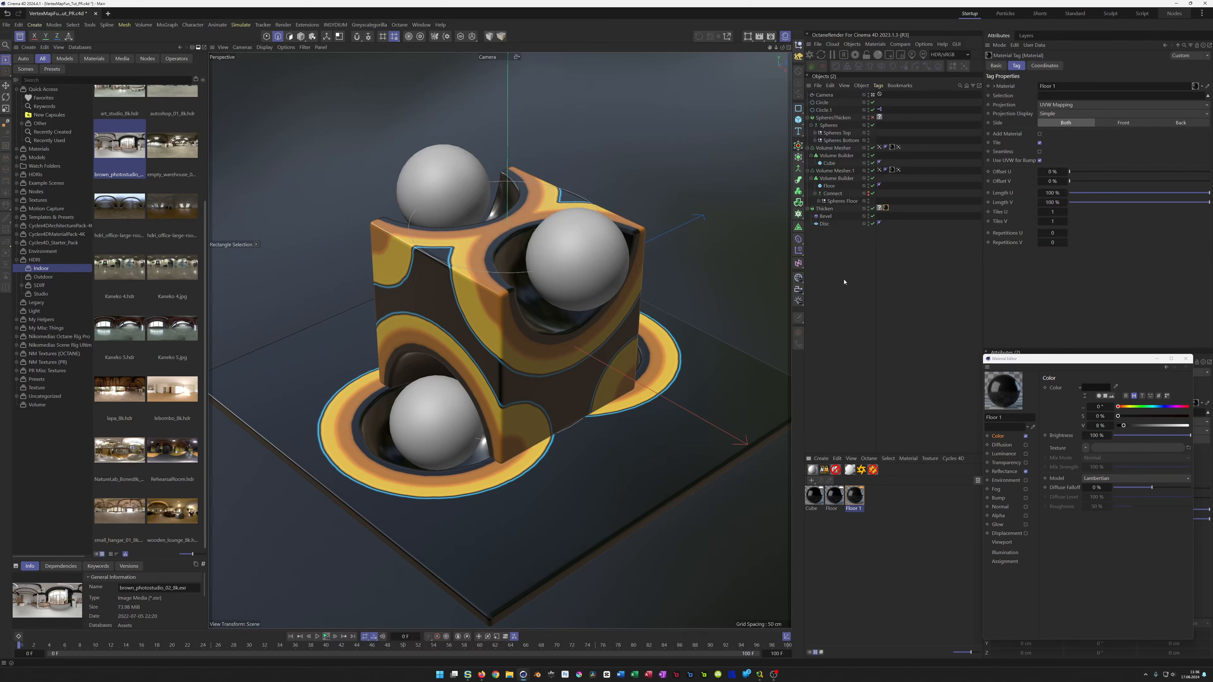
left_click(880, 209)
key("Delete")
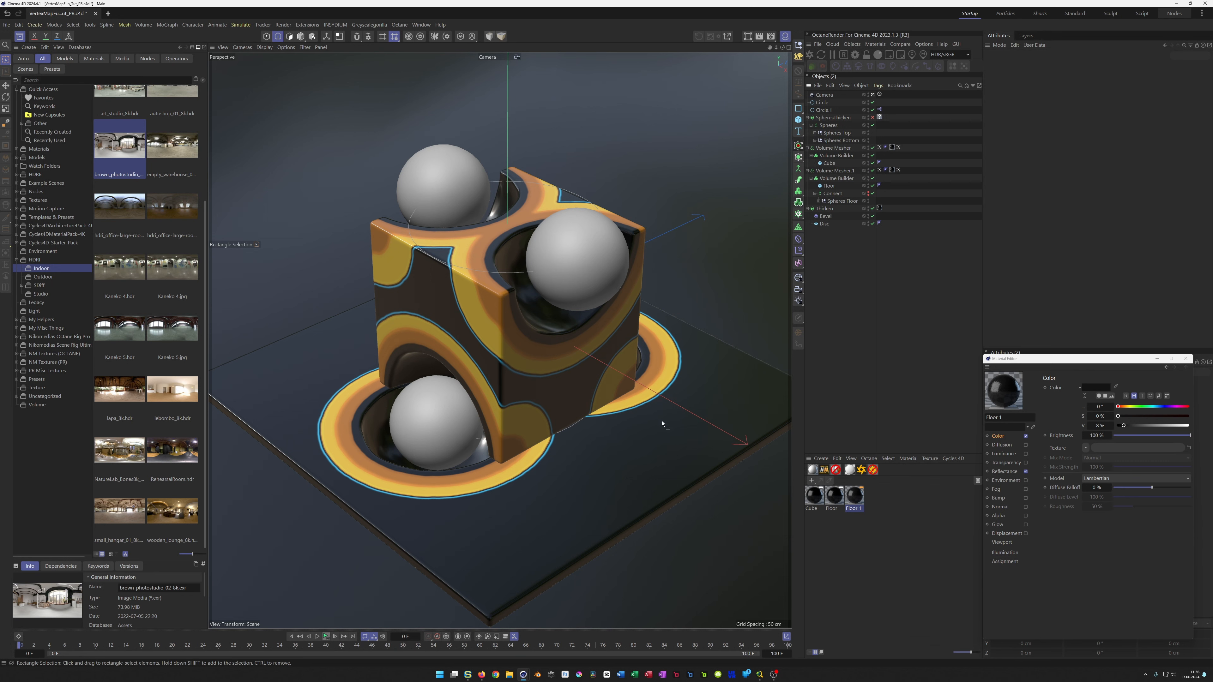
key("ctrl+s")
Create a new PR GGX material and rename it Glass
left_click(813, 472)
left_click(817, 508)
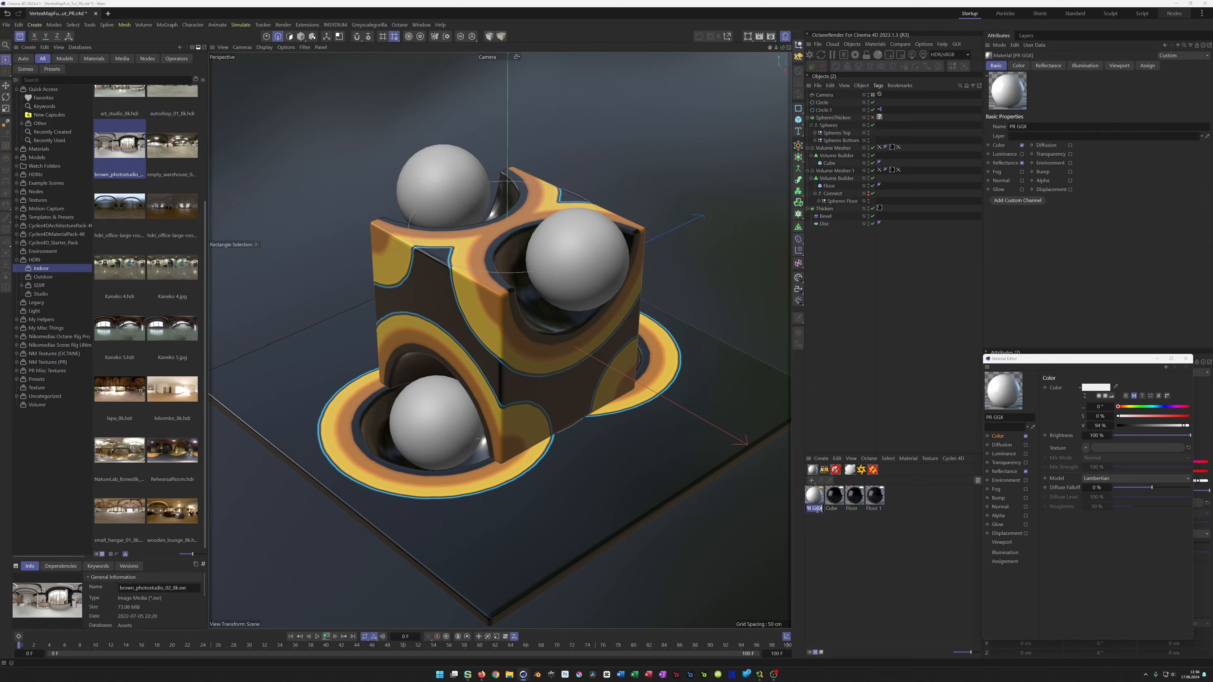
type("Glass")
key("Return")
Disable the Glass material's Color channel and enable its Transparency channel
left_click_drag(1026, 360, 612, 349)
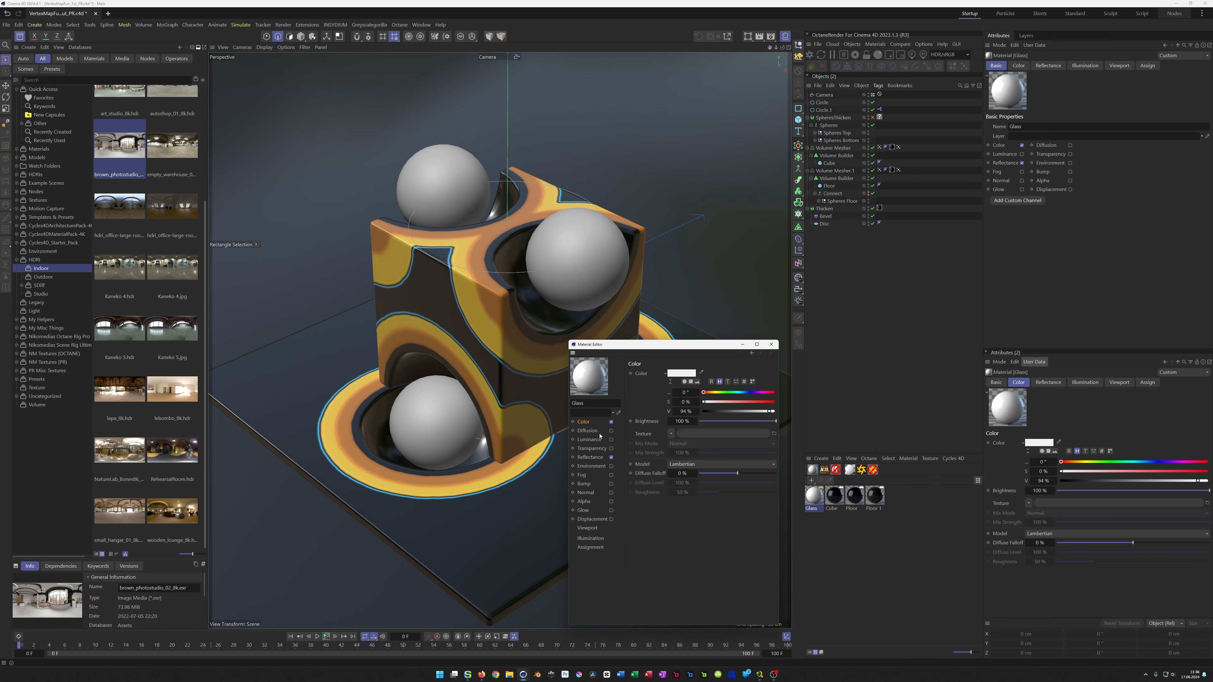
left_click(611, 422)
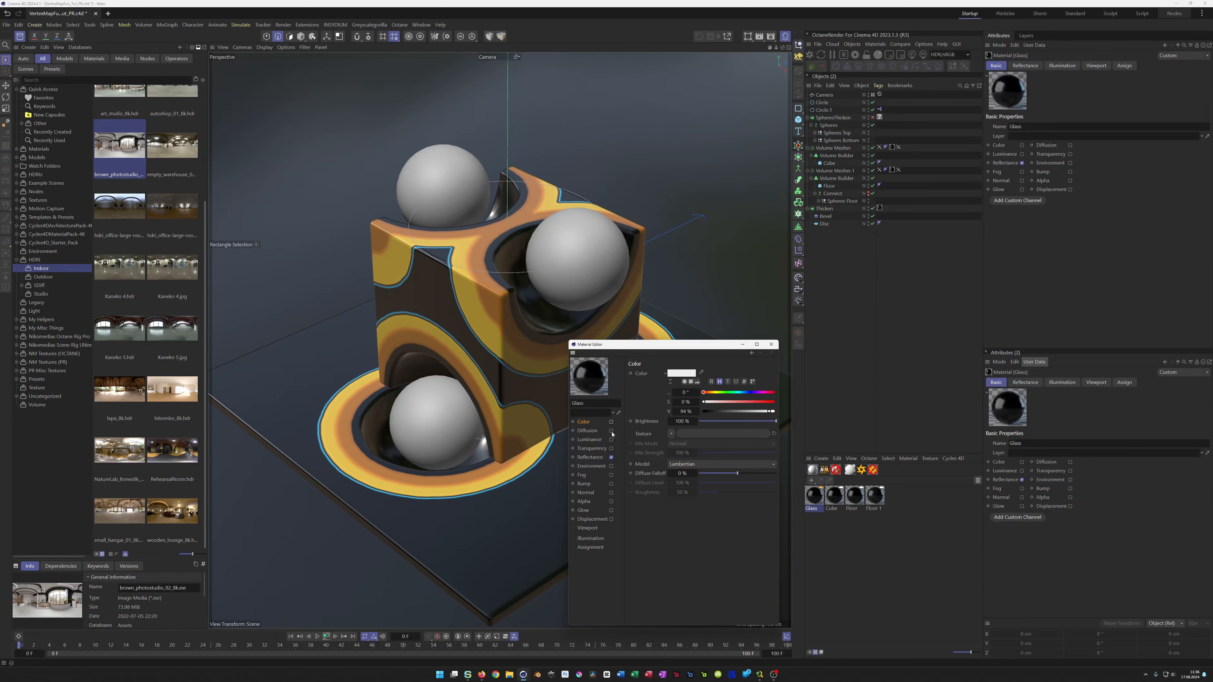
left_click(611, 449)
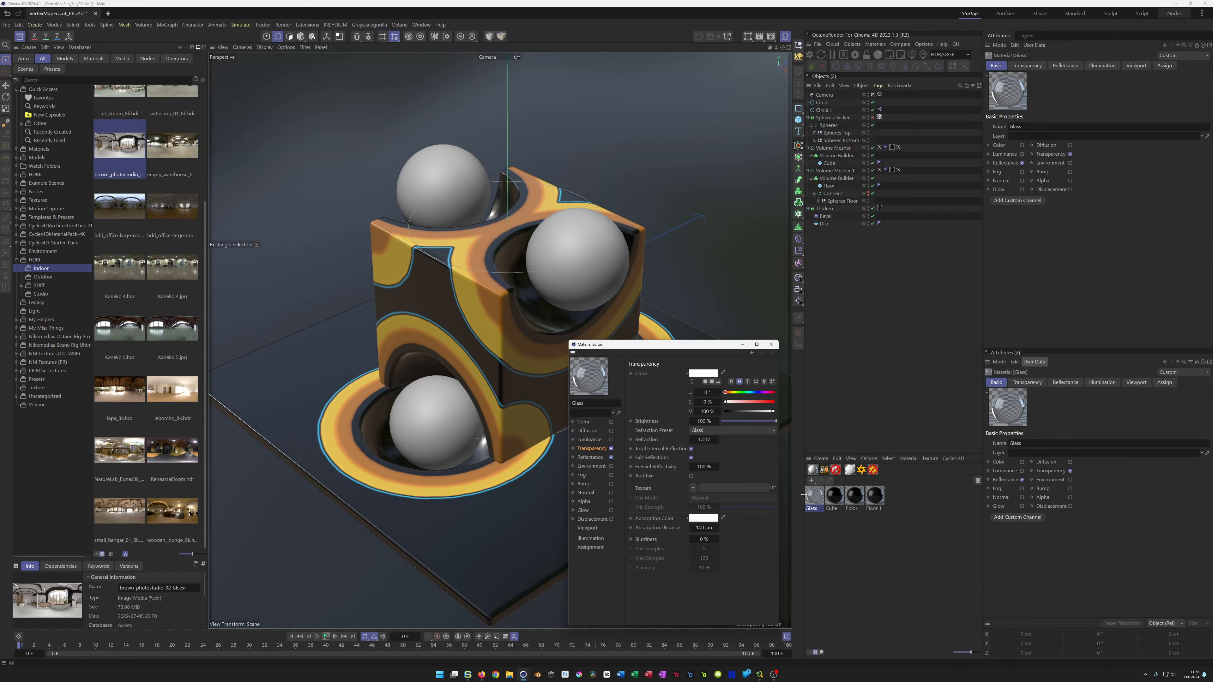
Assign the Glass material to the SpheresThicken object's material tag
left_click_drag(811, 498, 816, 470)
left_click_drag(888, 129, 882, 120)
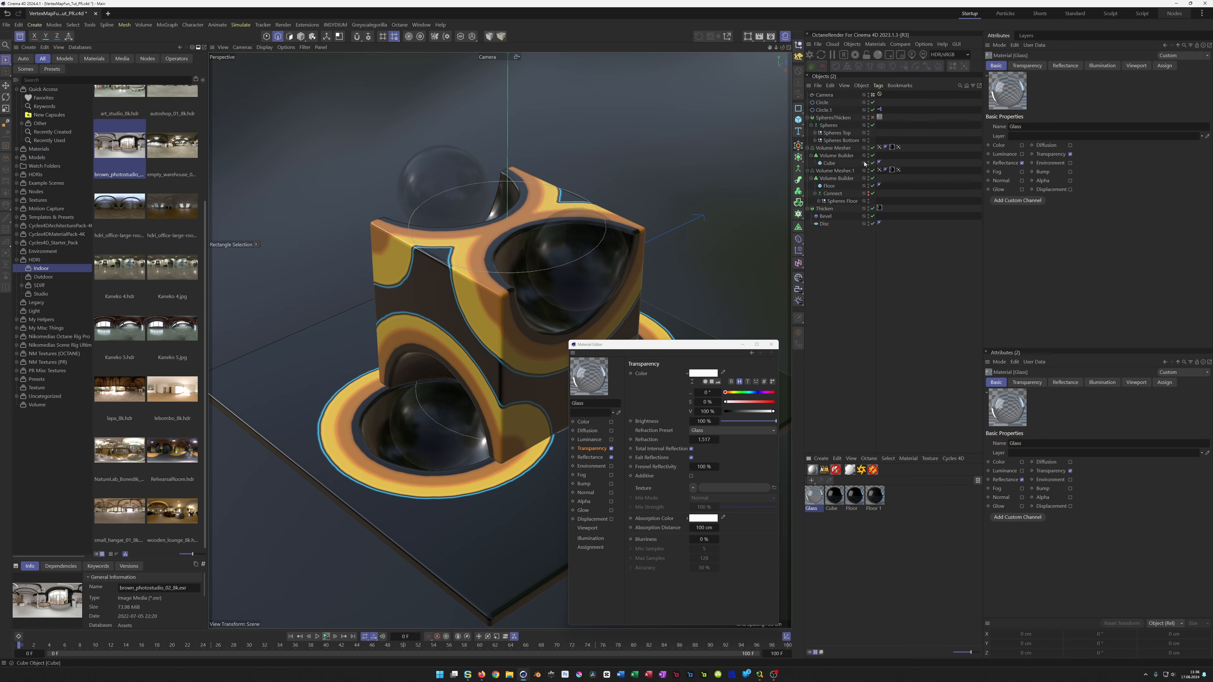
left_click(872, 117)
Set the Glass material's refraction to 1.6 and save the project
left_click(706, 440)
type("1.6")
key("Return")
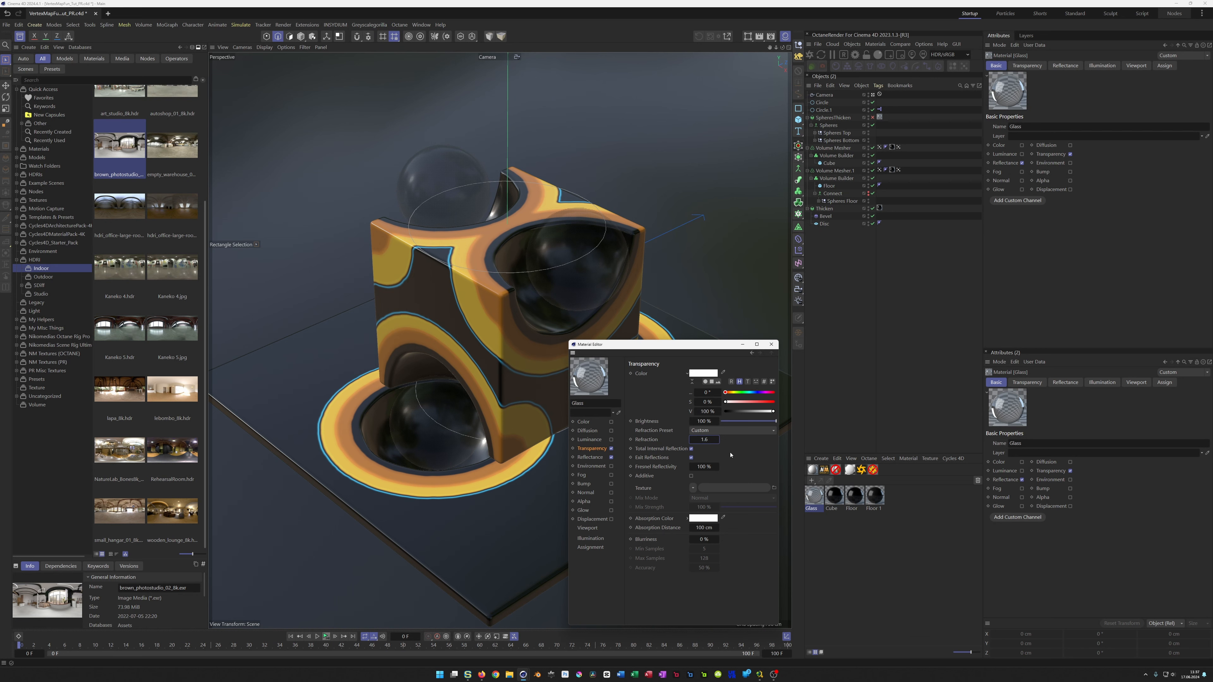
key("ctrl+s")
Open the render settings and load the Low GI preset
left_click_drag(680, 352, 1019, 355)
left_click(771, 36)
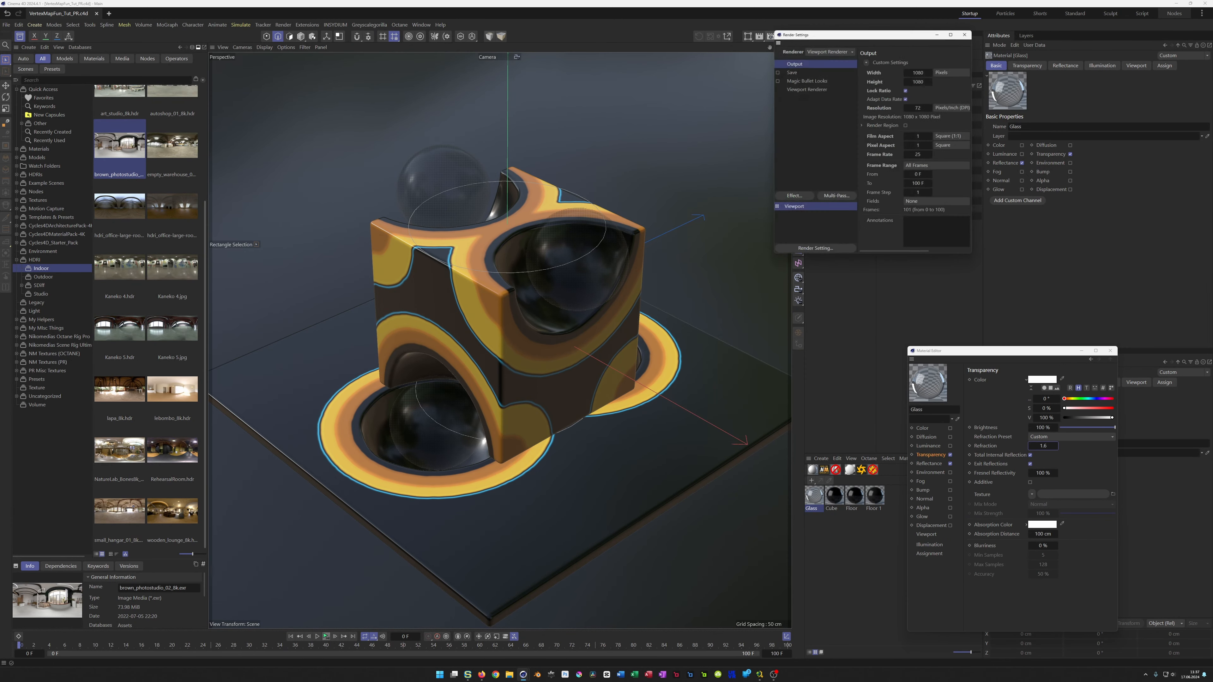
left_click_drag(789, 33, 565, 287)
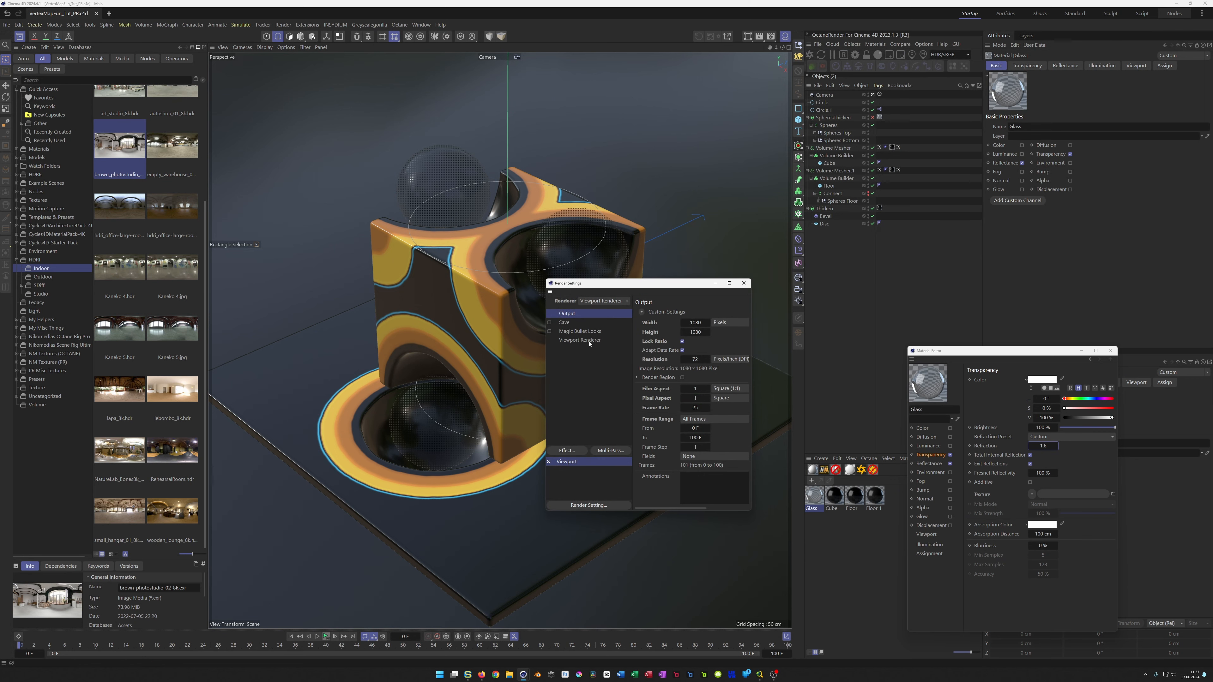
right_click(592, 494)
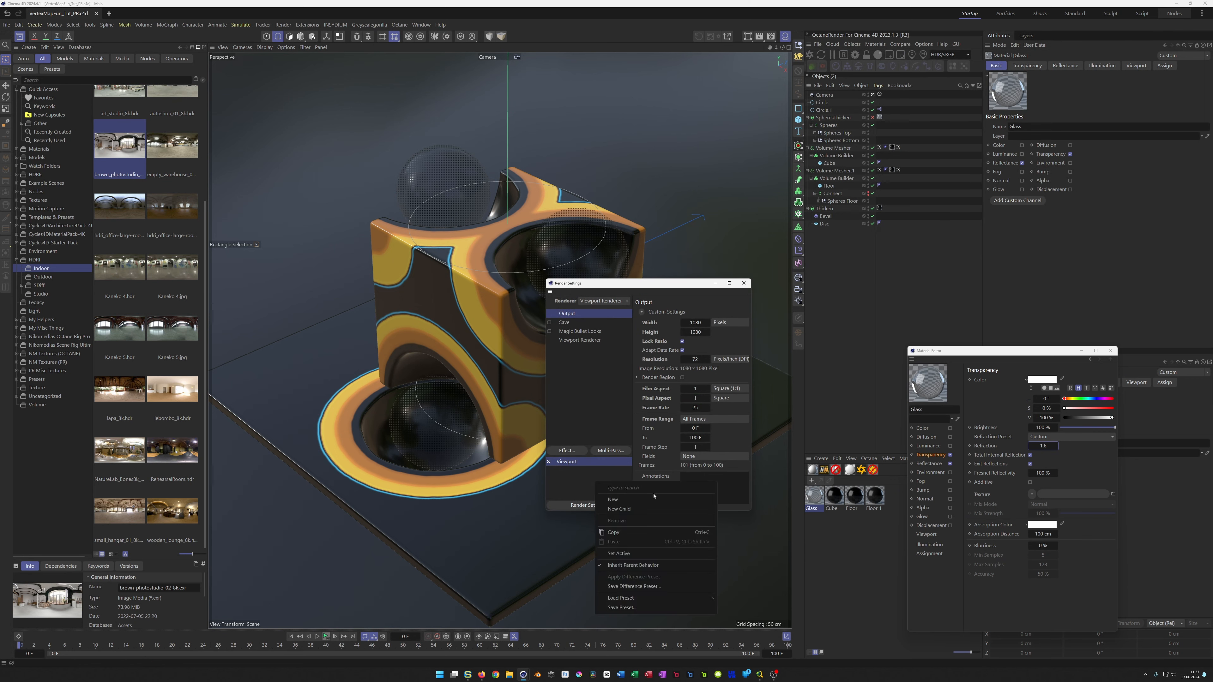
mouse_move(678, 598)
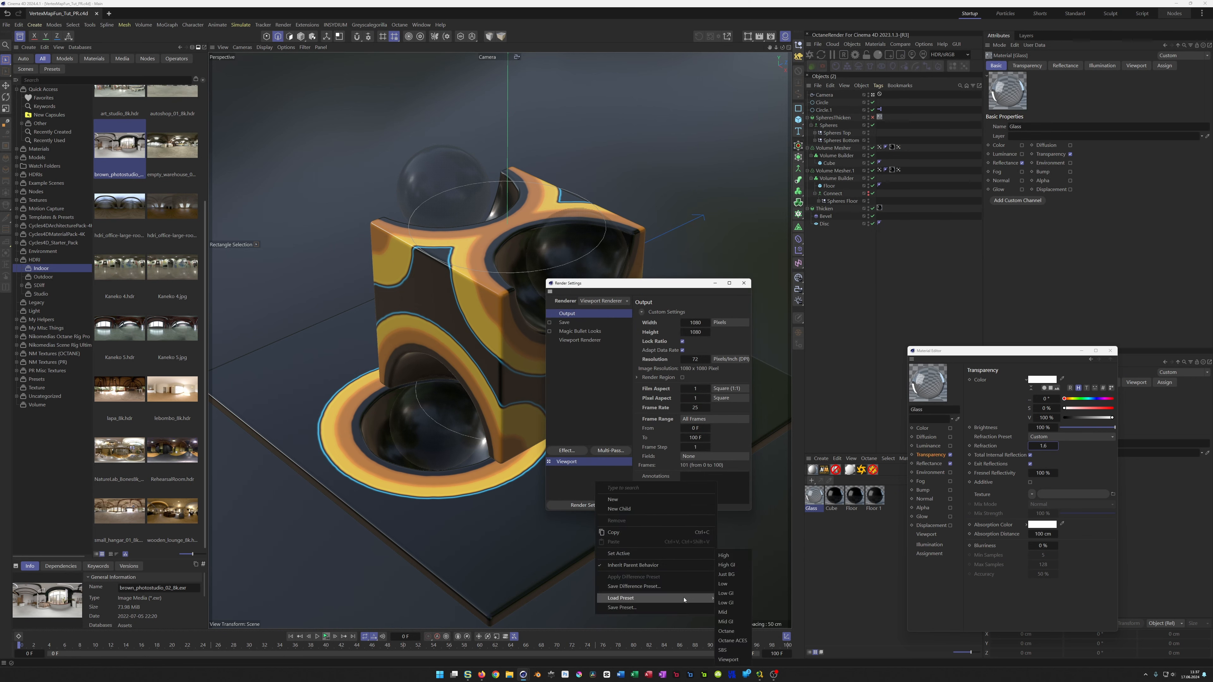
left_click(734, 597)
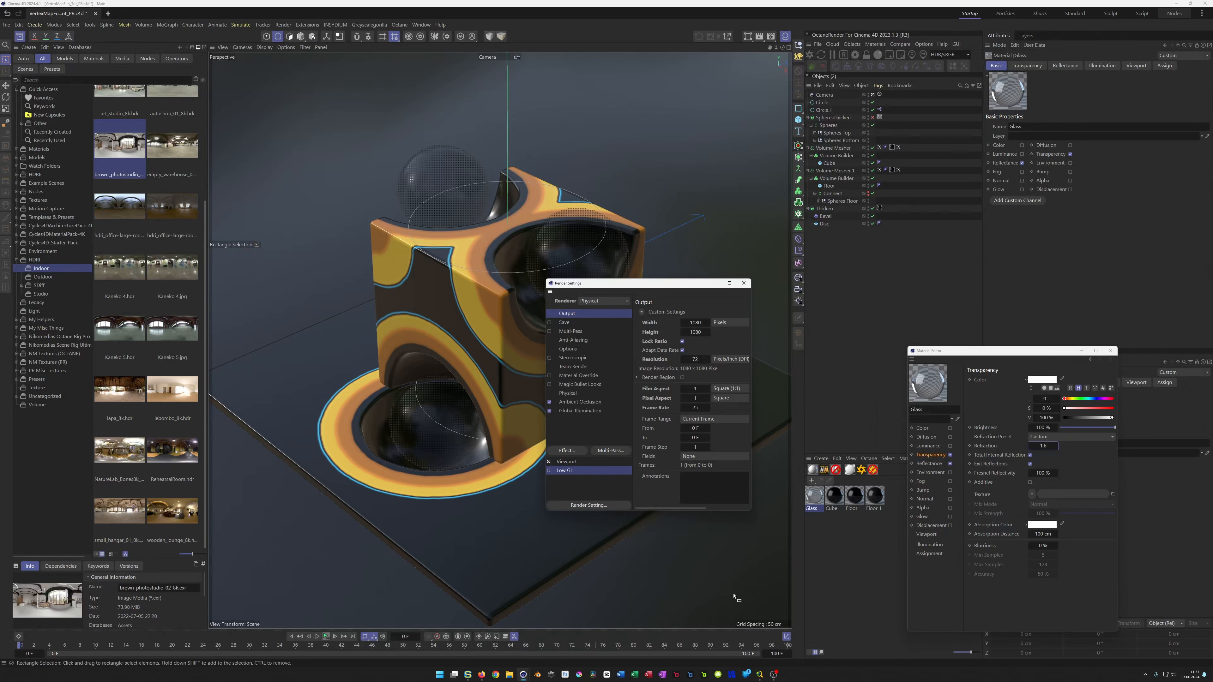
Load the Mid GI render preset as well and make Low GI the active render setting
right_click(605, 499)
mouse_move(696, 606)
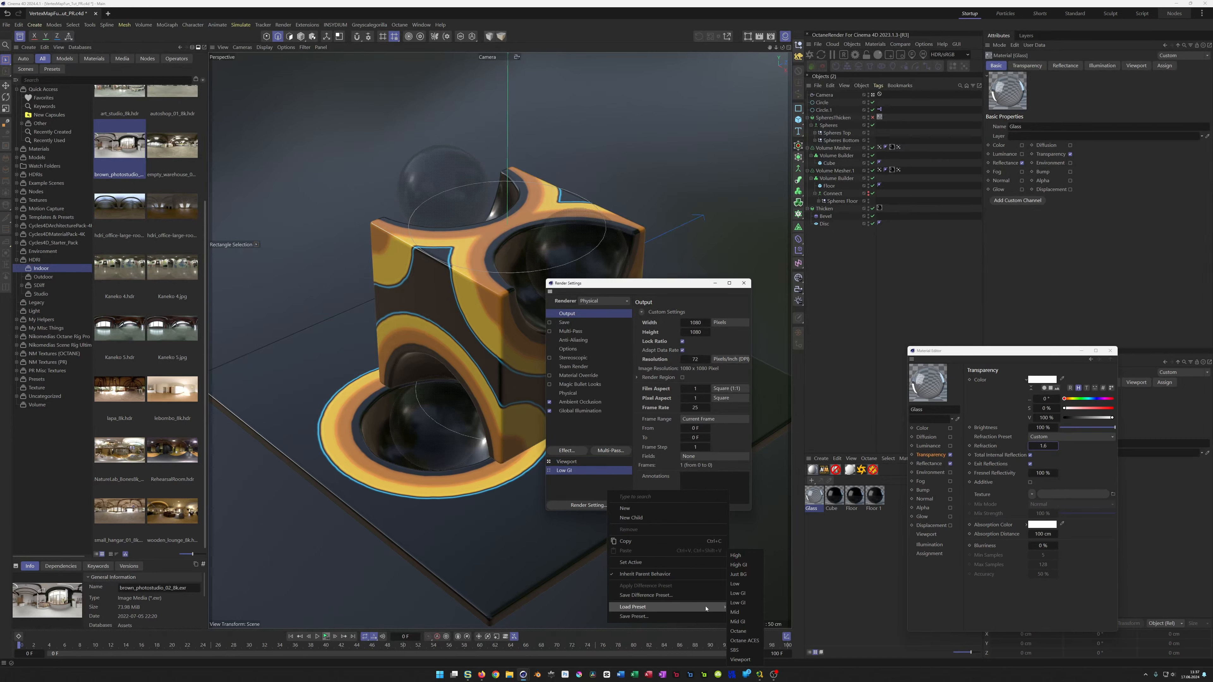
left_click(739, 622)
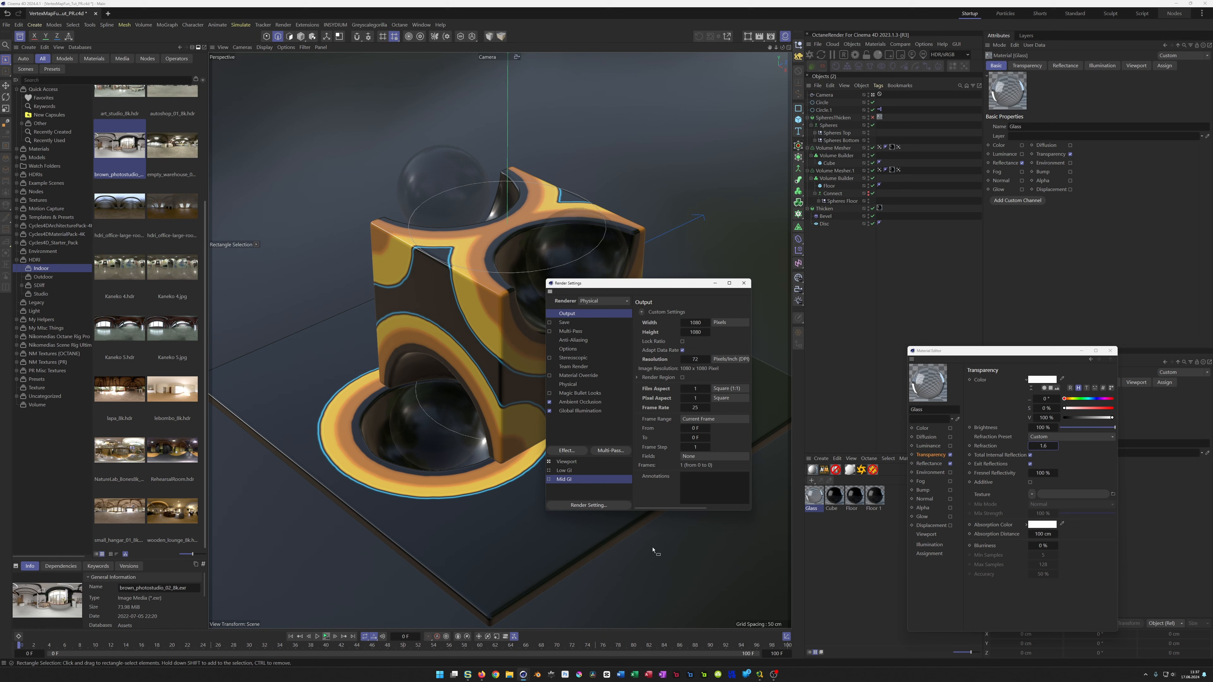
left_click(562, 472)
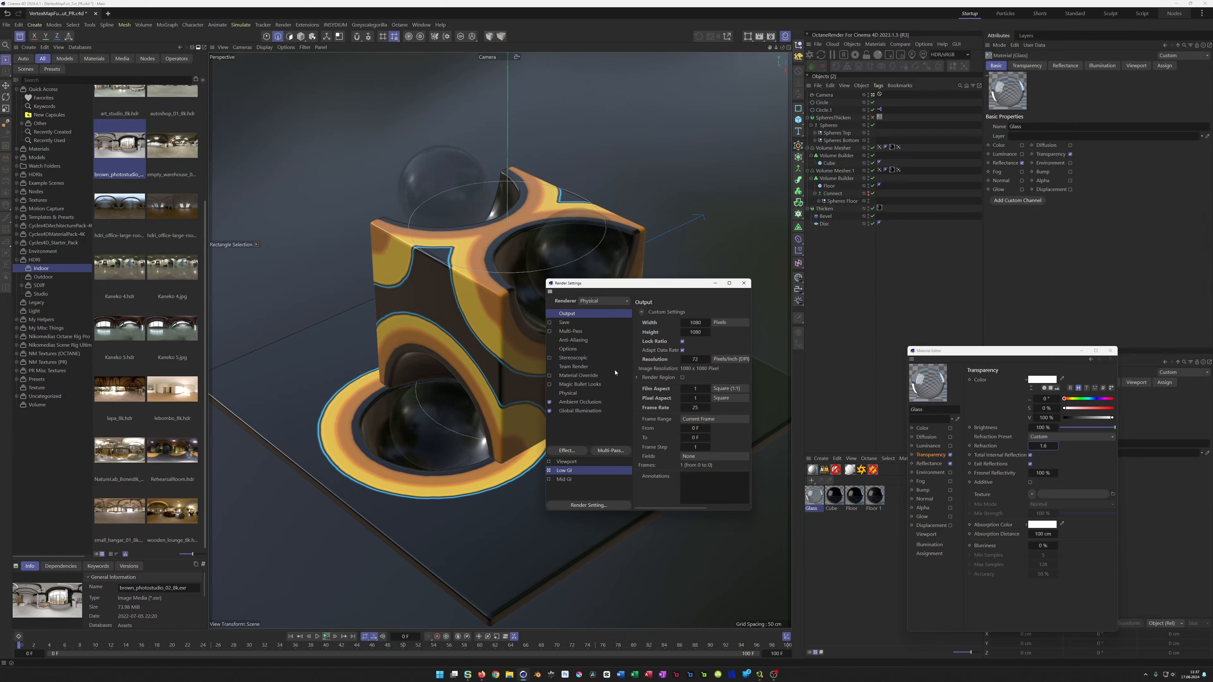
Enable Evaluate Transparency for the Low GI preset's Ambient Occlusion, close the render settings, and move the Material Editor aside
left_click(580, 402)
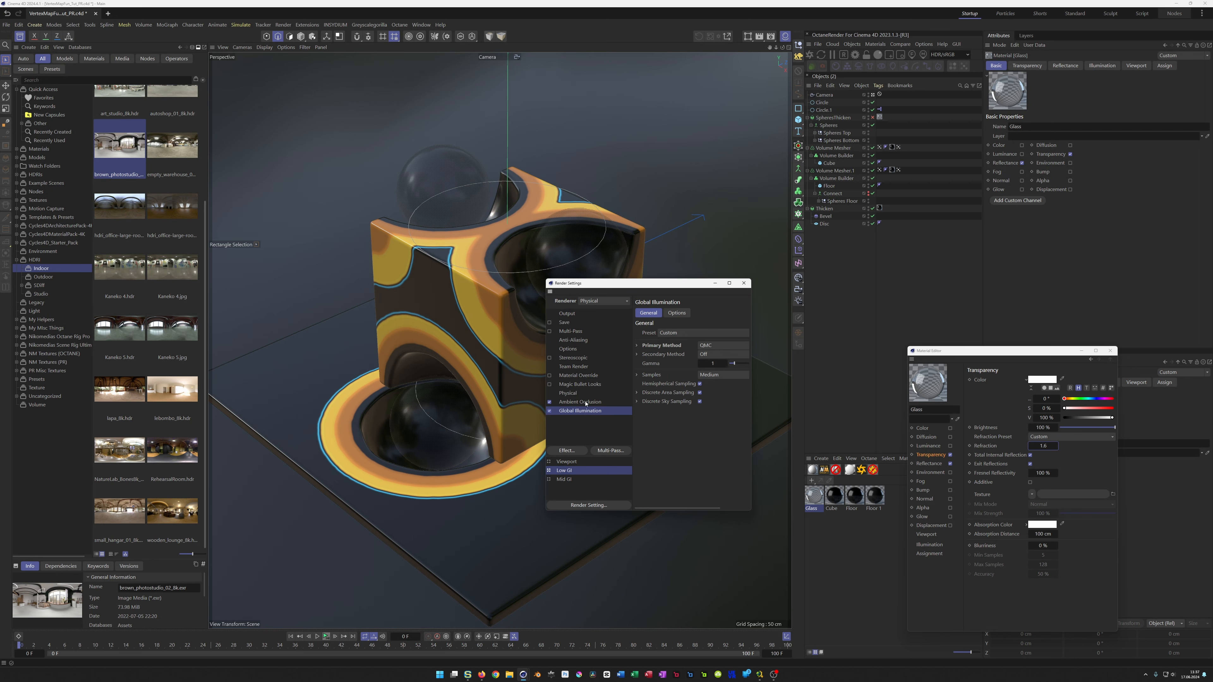
left_click(696, 446)
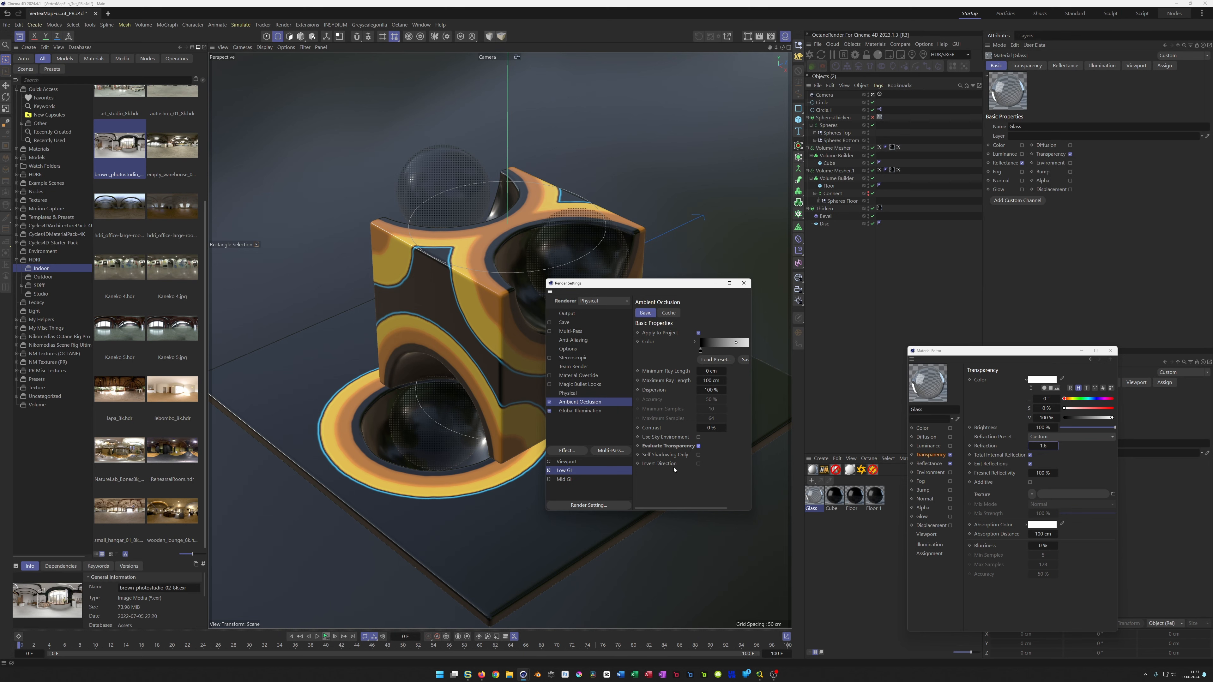
left_click(743, 283)
left_click_drag(986, 355, 1071, 371)
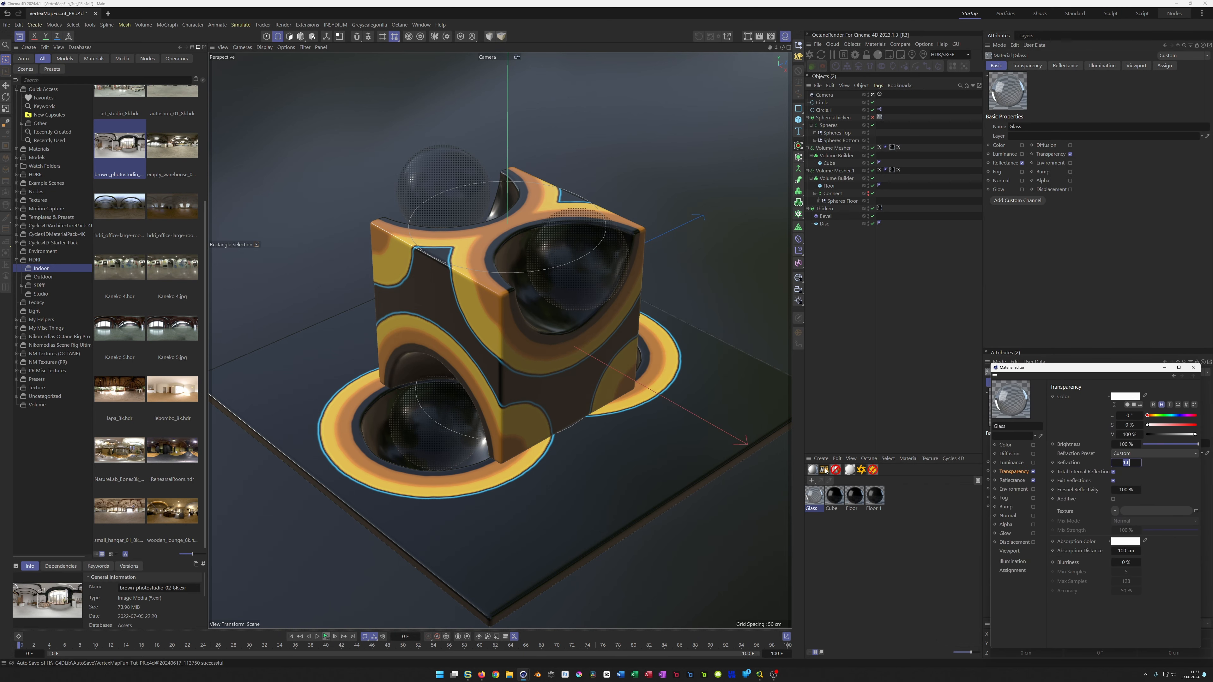
Add the Nikomedias Scene Rig Ultimate and switch off its floor, the floor's editor and reflection visibility, and its background
left_click(826, 471)
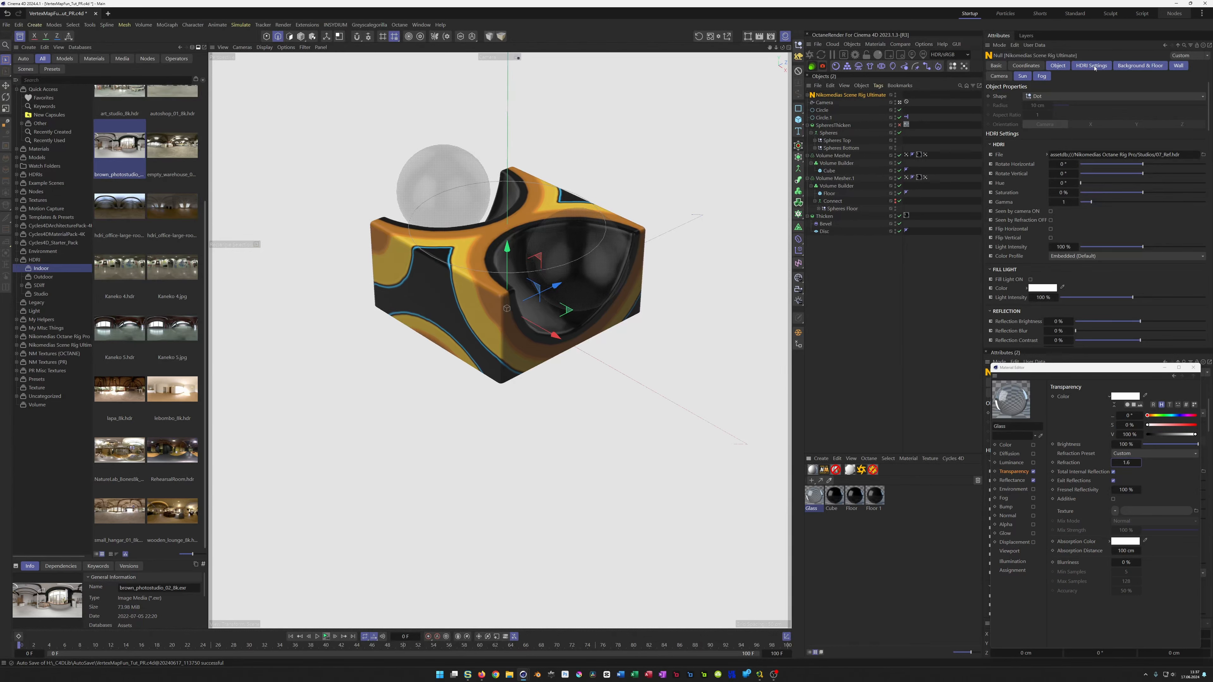
left_click(1123, 67)
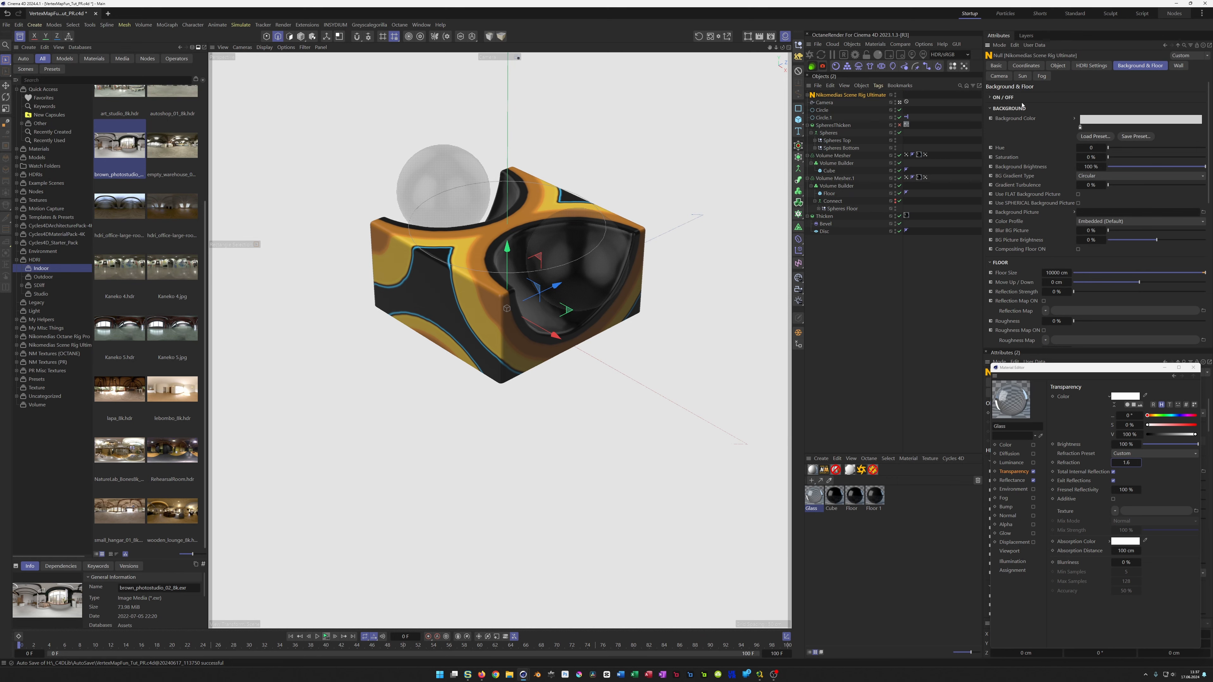
left_click(1009, 98)
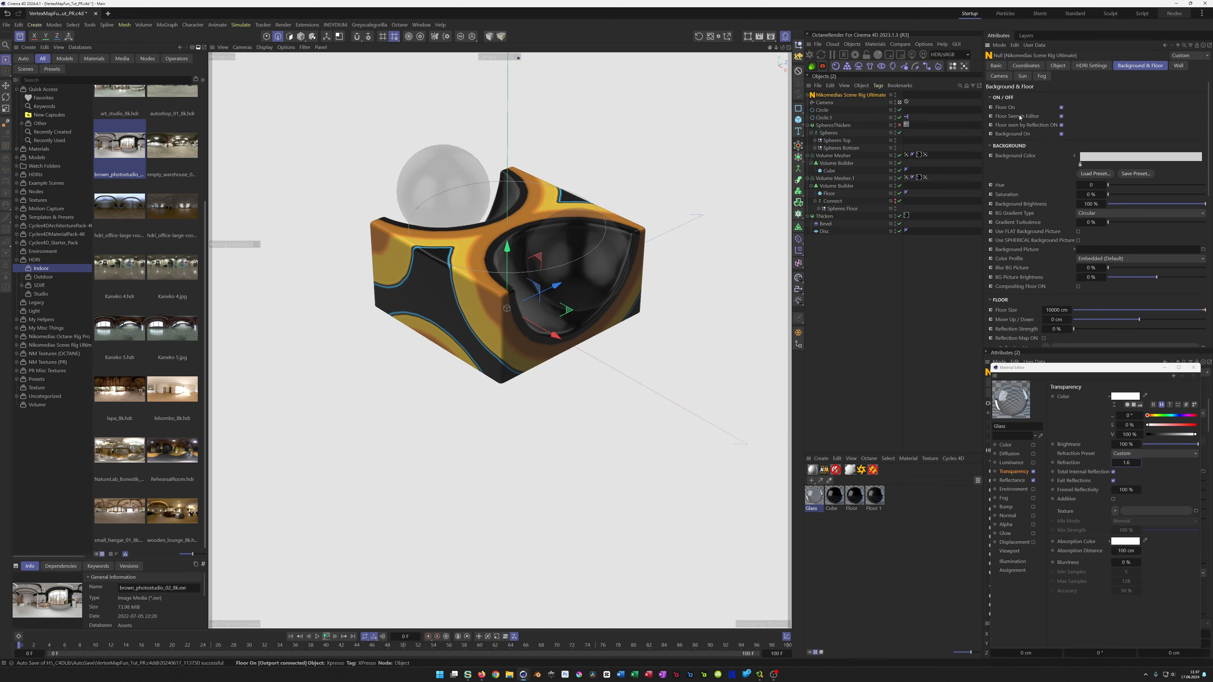
left_click(1062, 107)
left_click(1061, 116)
left_click(1062, 126)
left_click(1062, 134)
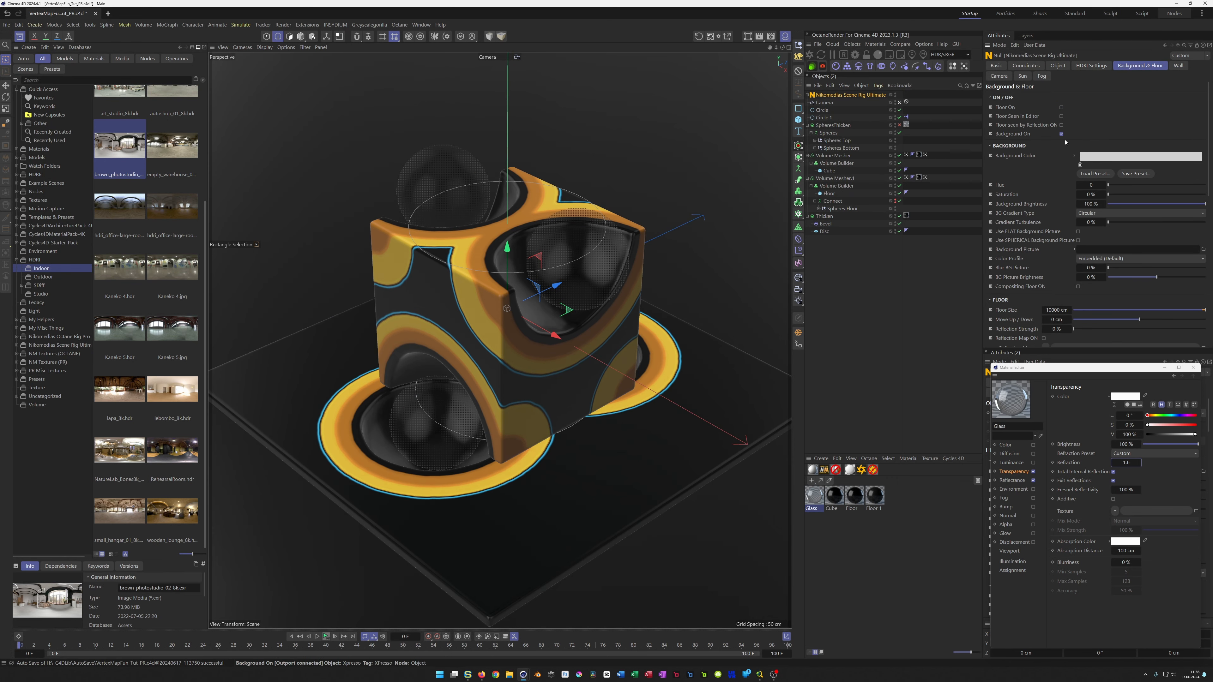
Load brown_photostudio_02_8k.exr as the scene rig's HDRI file and rotate it horizontally
left_click(1090, 66)
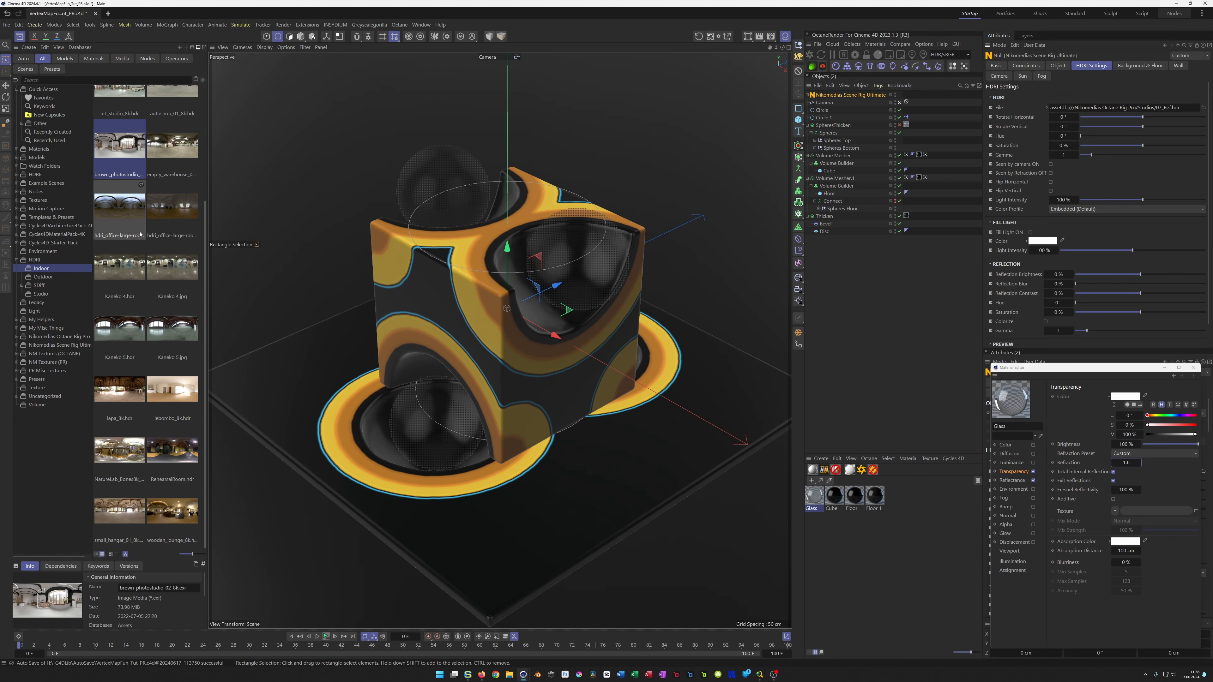
left_click_drag(247, 162, 1173, 117)
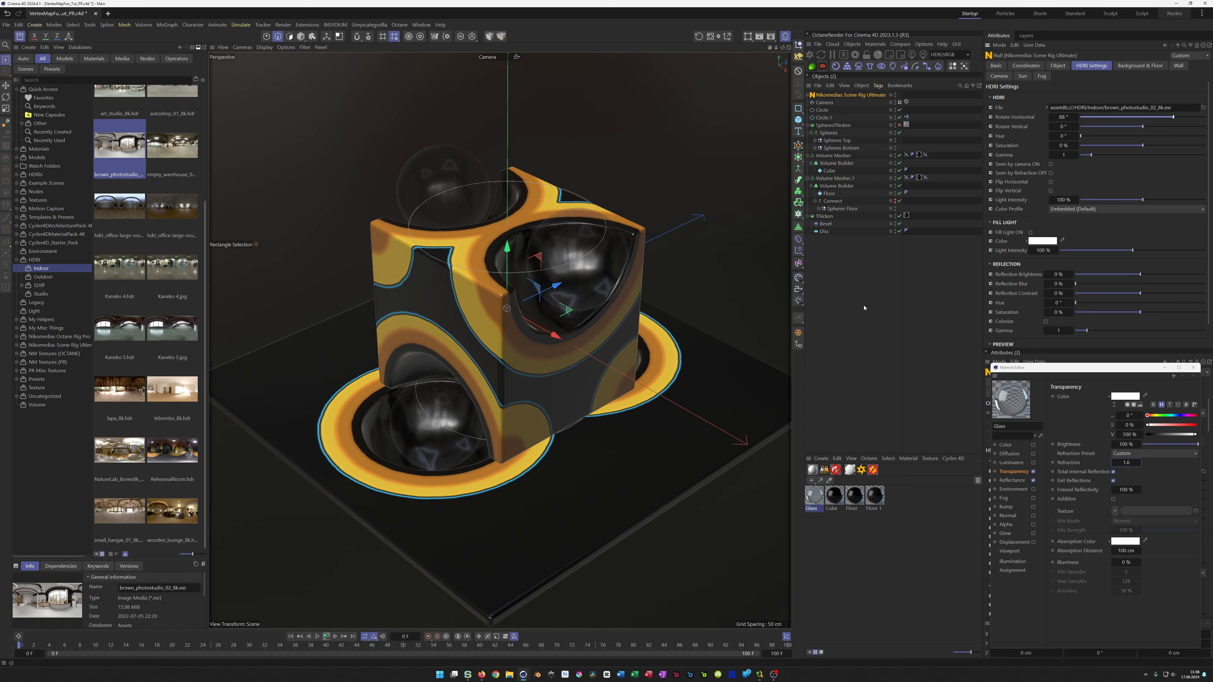
Briefly preview the scene with the interactive render region, and enable Evaluate Transparency for the Mid GI preset's Ambient Occlusion
left_click(748, 36)
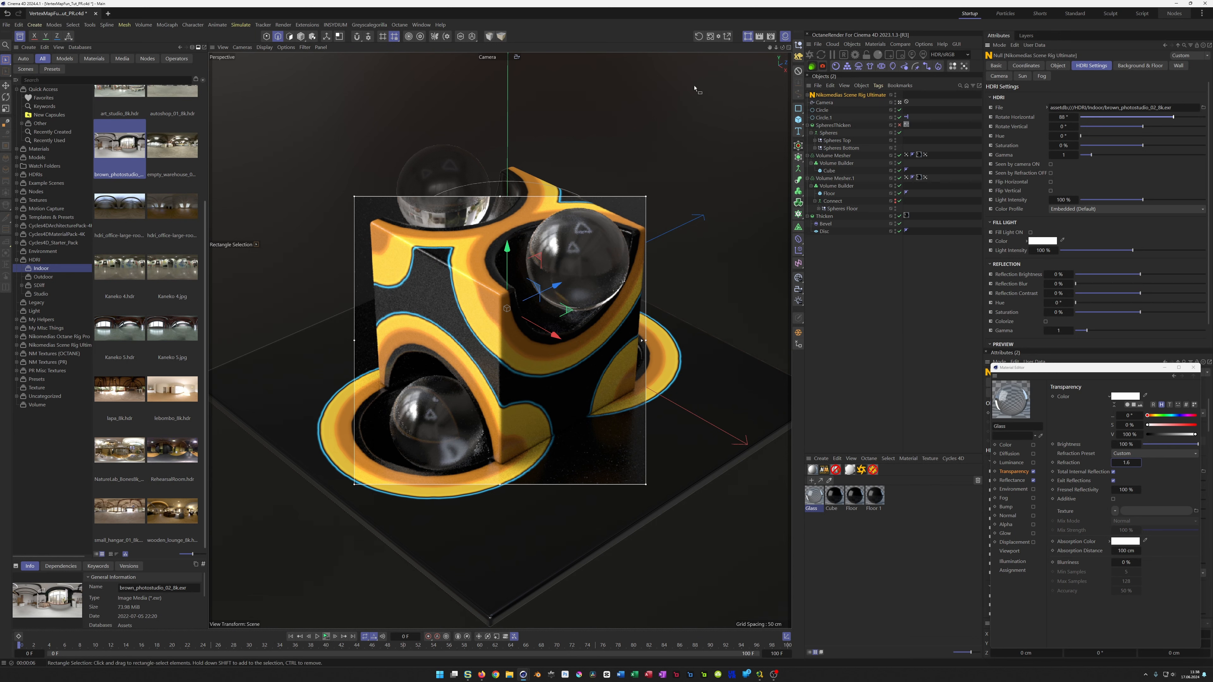
left_click(748, 39)
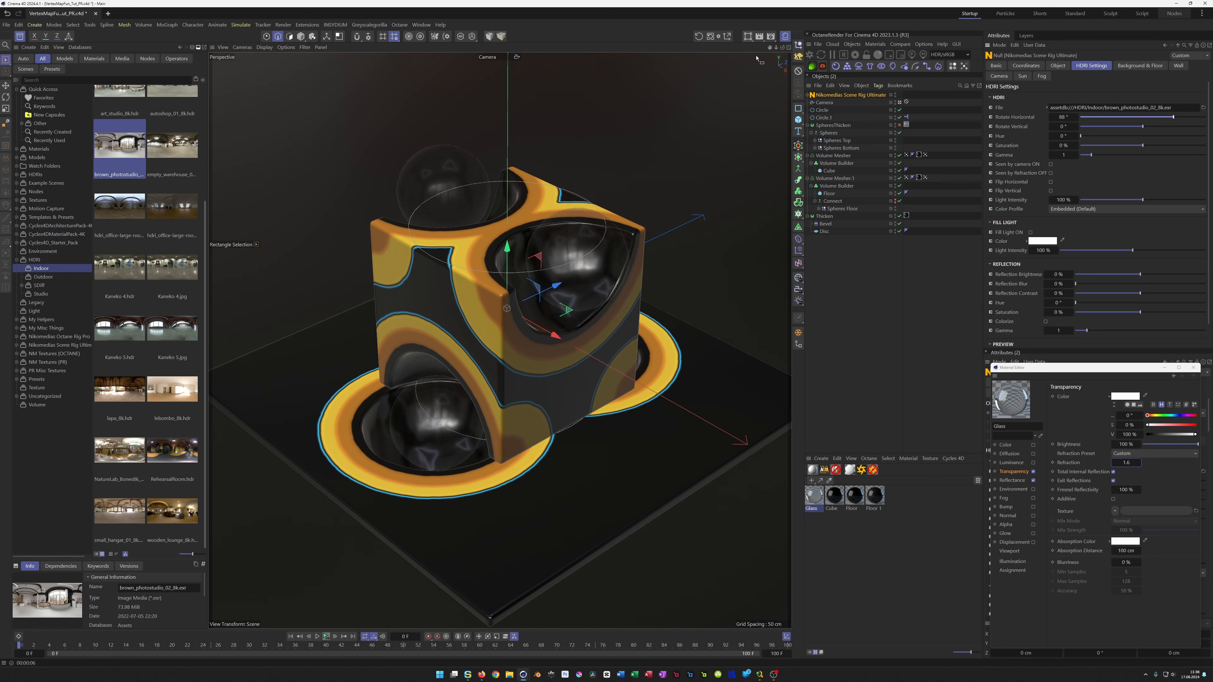
left_click(771, 36)
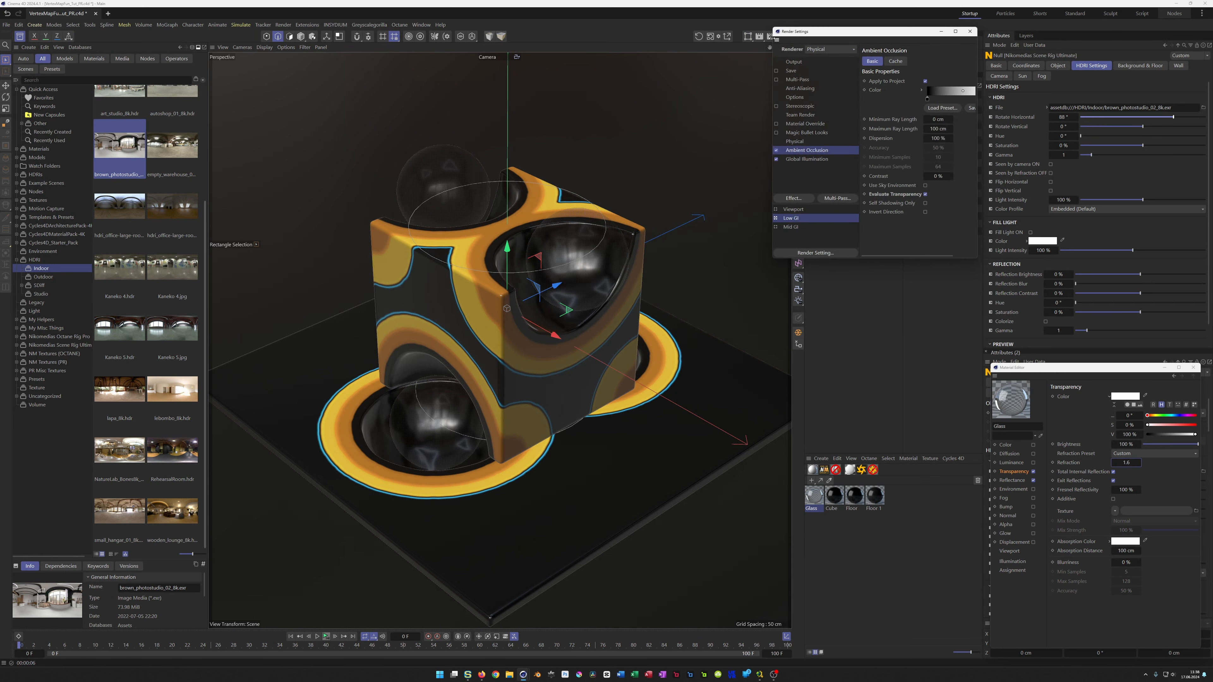
left_click(793, 228)
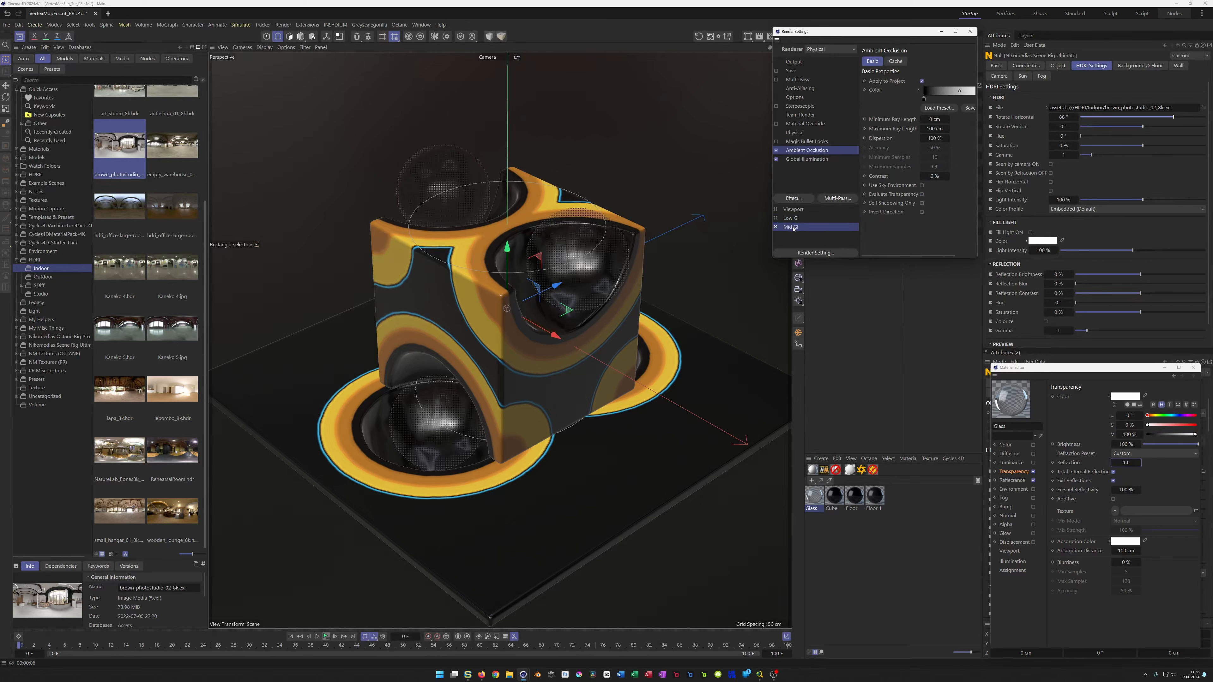
left_click(924, 194)
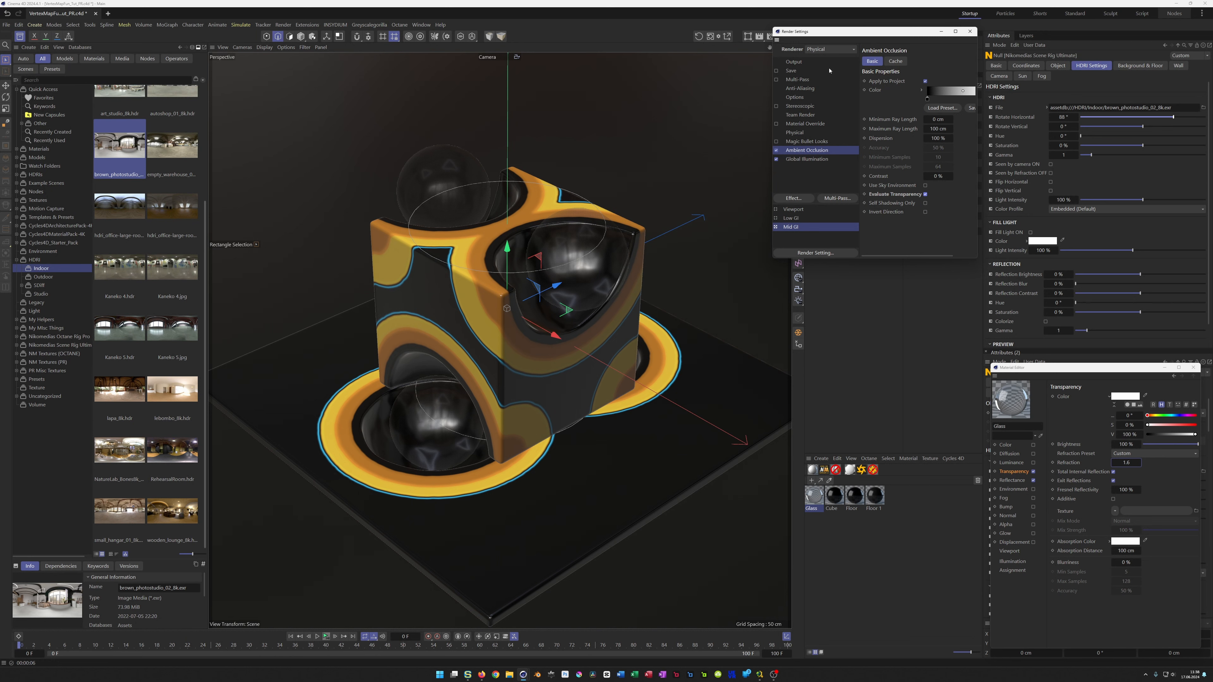
Check the Mid GI output settings and render the scene in an enlarged Picture Viewer, closing the viewer when done
left_click(794, 63)
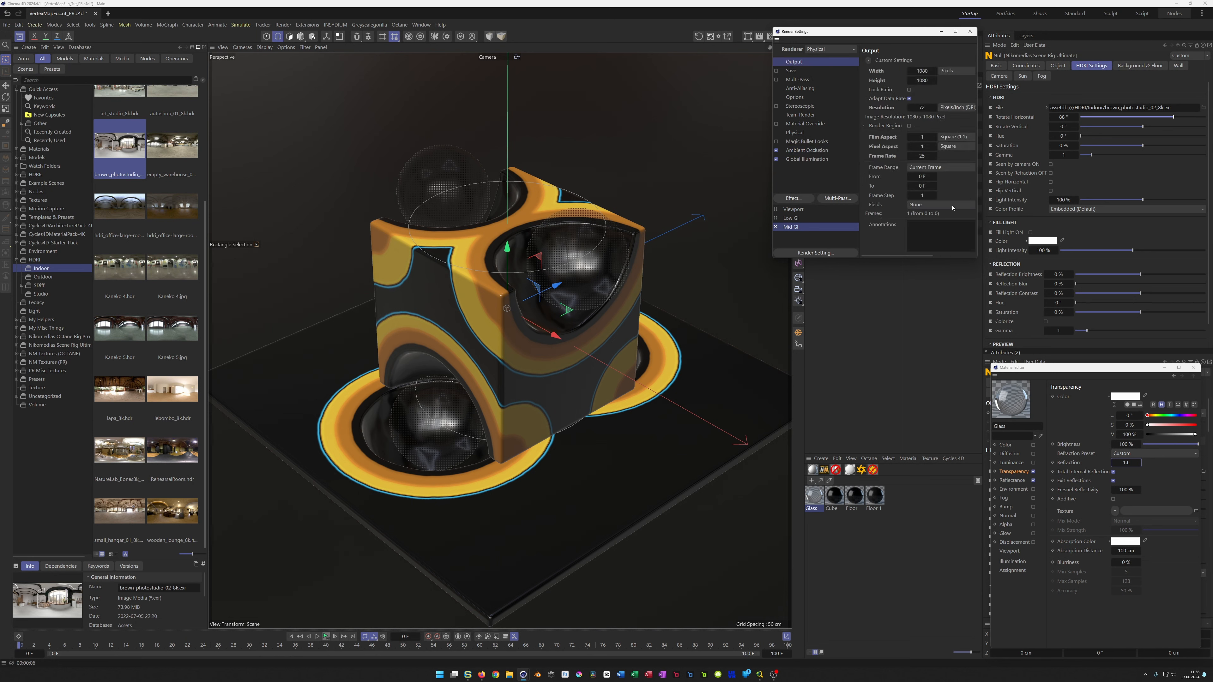
key("shift+r")
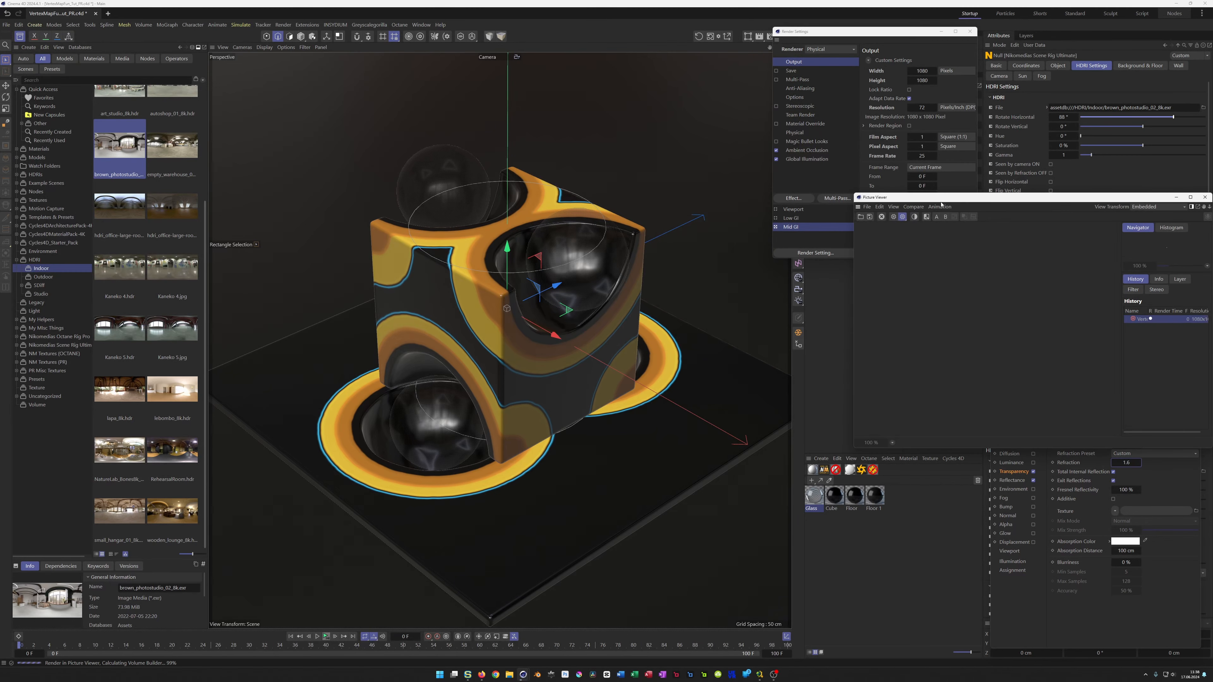
left_click_drag(856, 449, 745, 576)
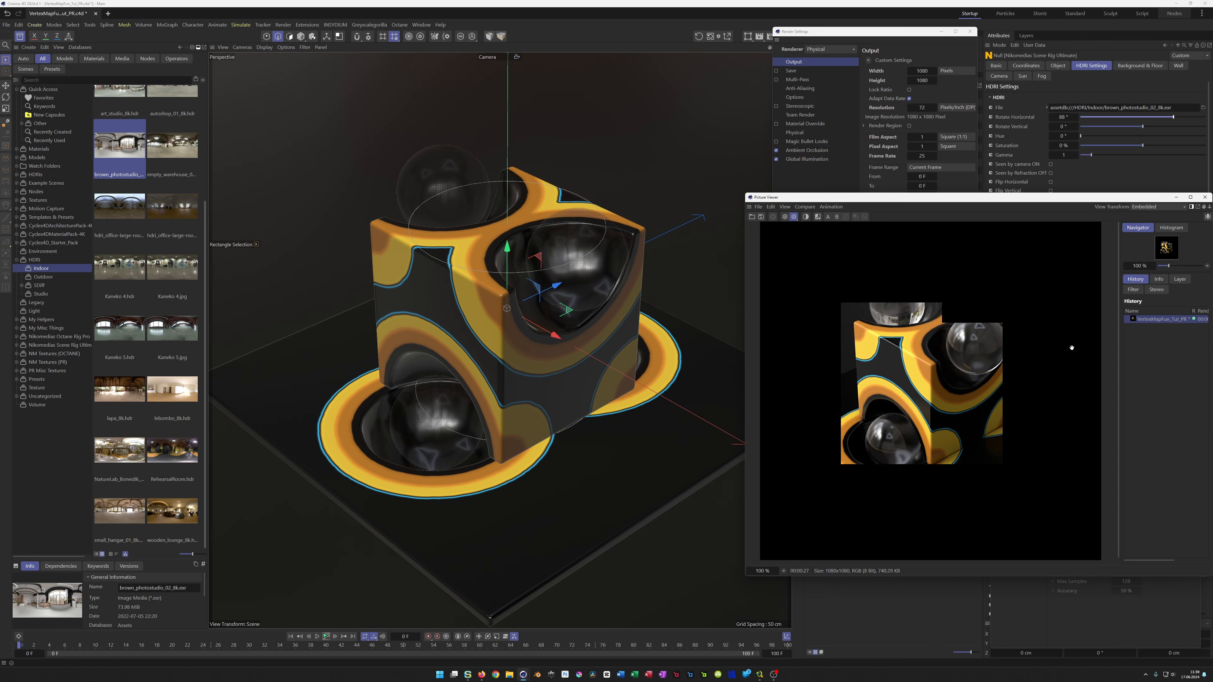
left_click(1204, 196)
Make Low GI the active render setting and render the scene to the Picture Viewer, placing both windows side by side
left_click_drag(907, 32, 867, 255)
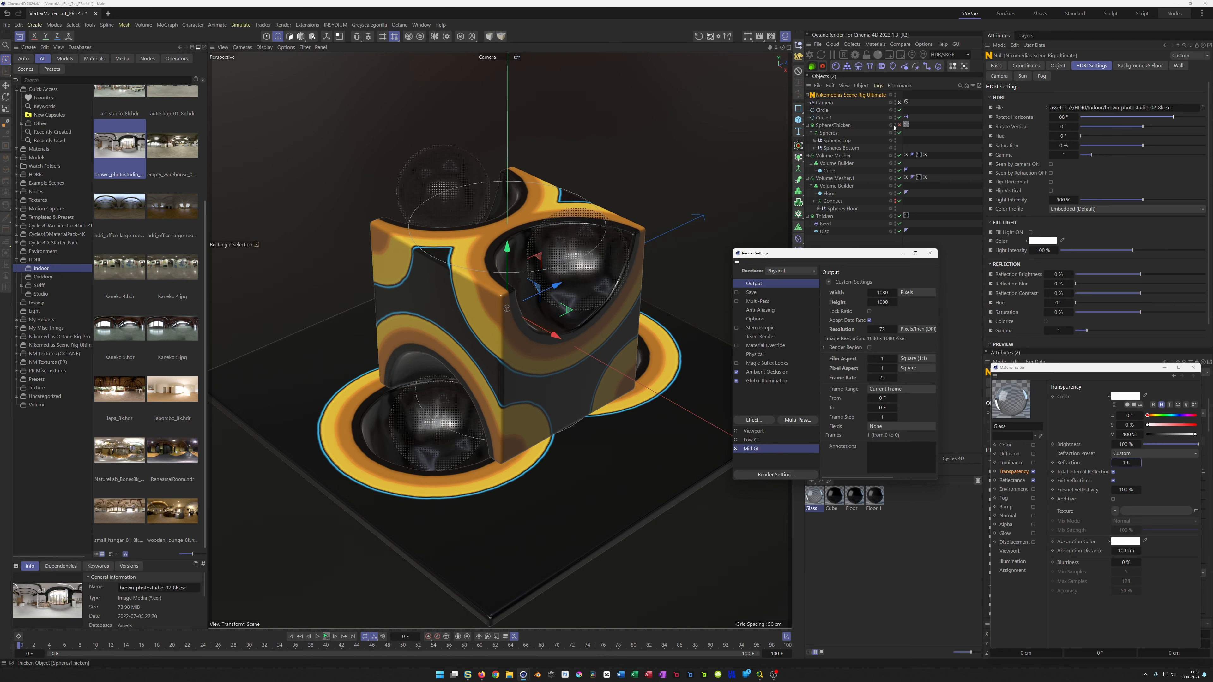
left_click(743, 440)
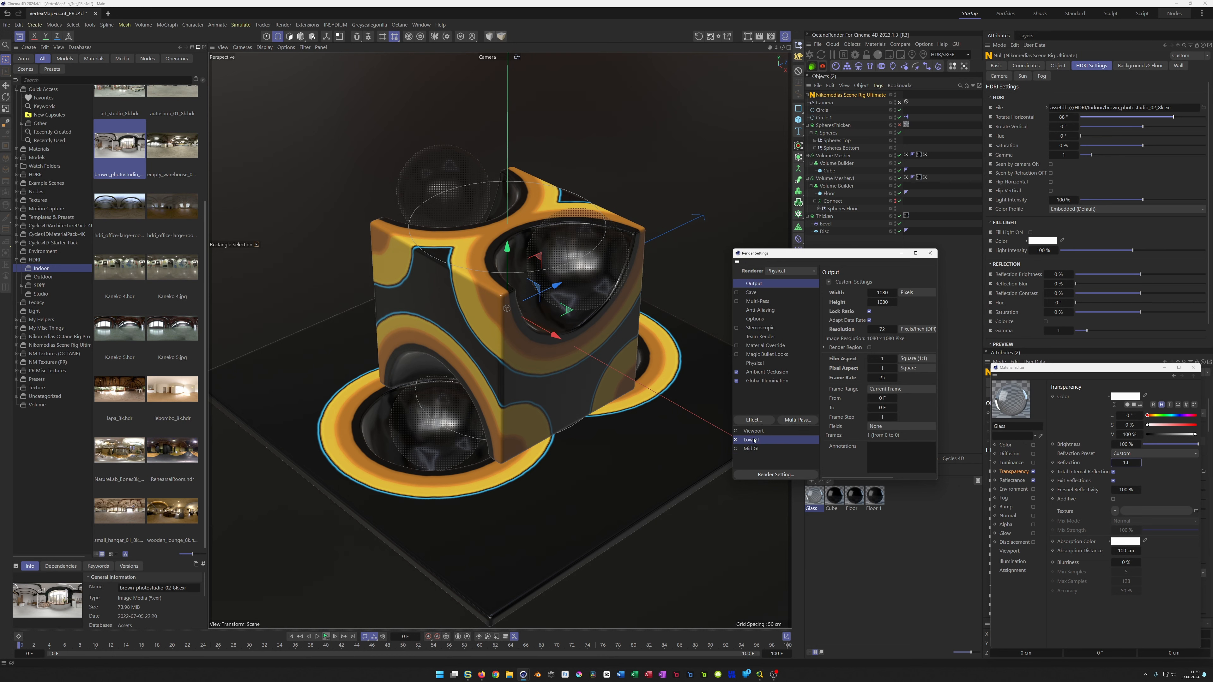
key("shift+r")
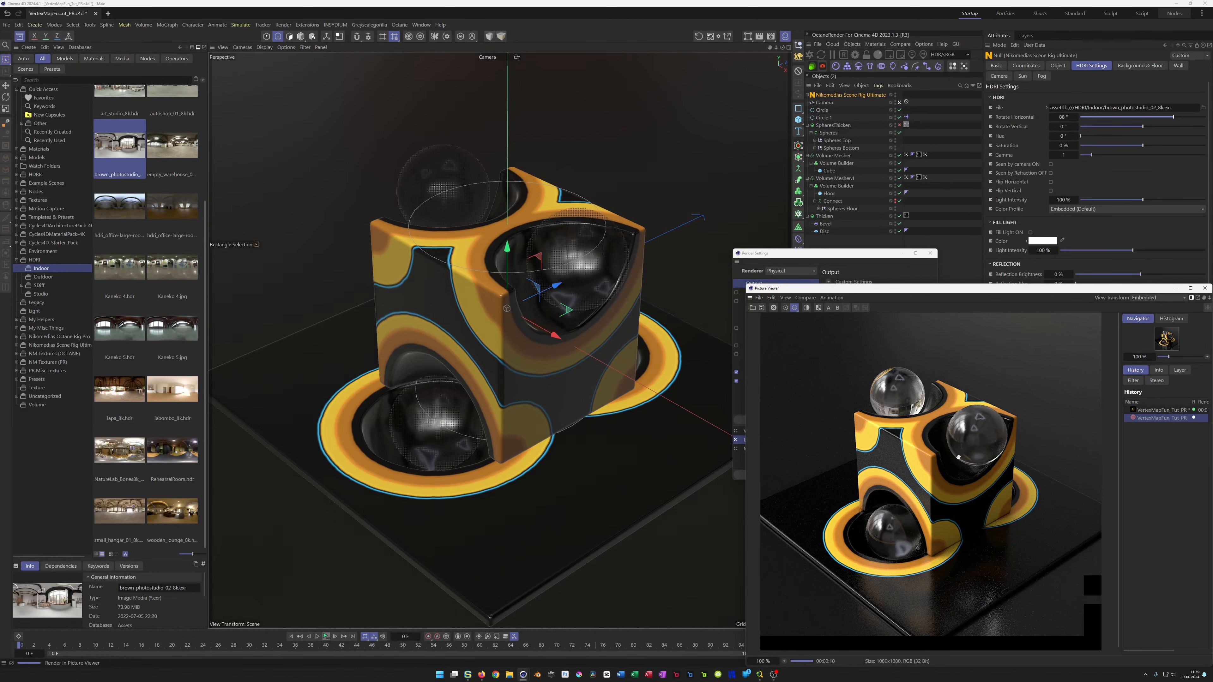
left_click_drag(968, 290, 455, 203)
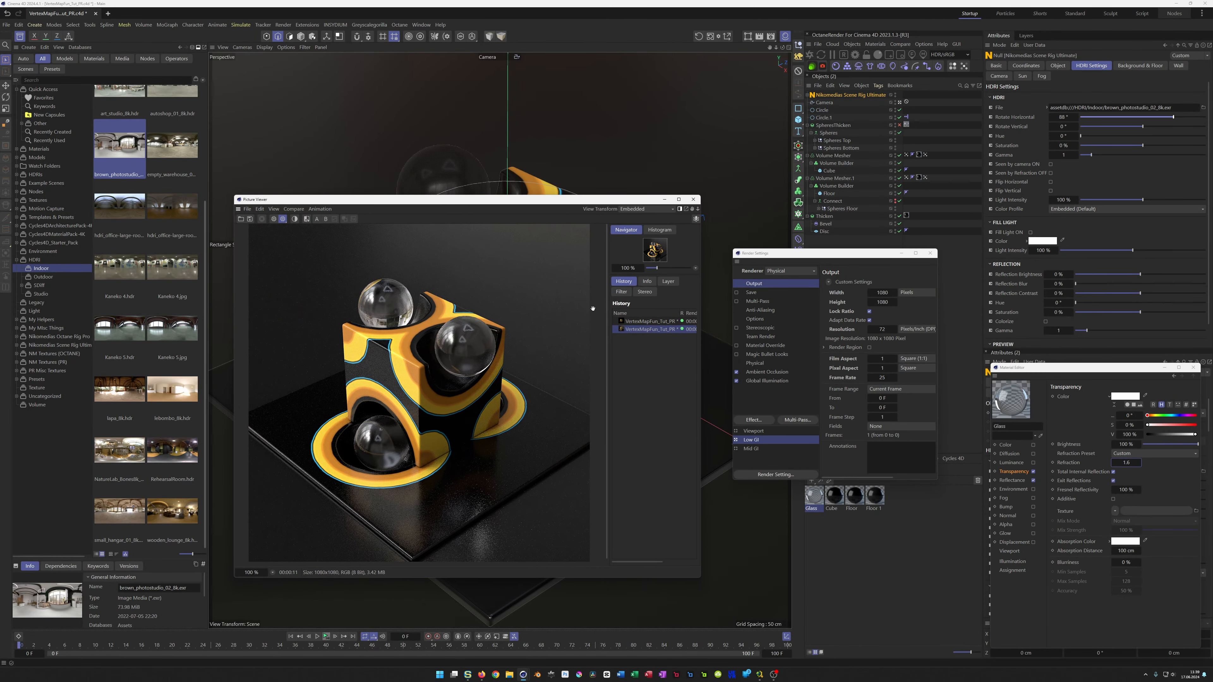
Set the Low GI preset's Physical sampling subdivisions to 3 and add the Denoiser effect
left_click(759, 365)
left_click_drag(938, 337, 1030, 360)
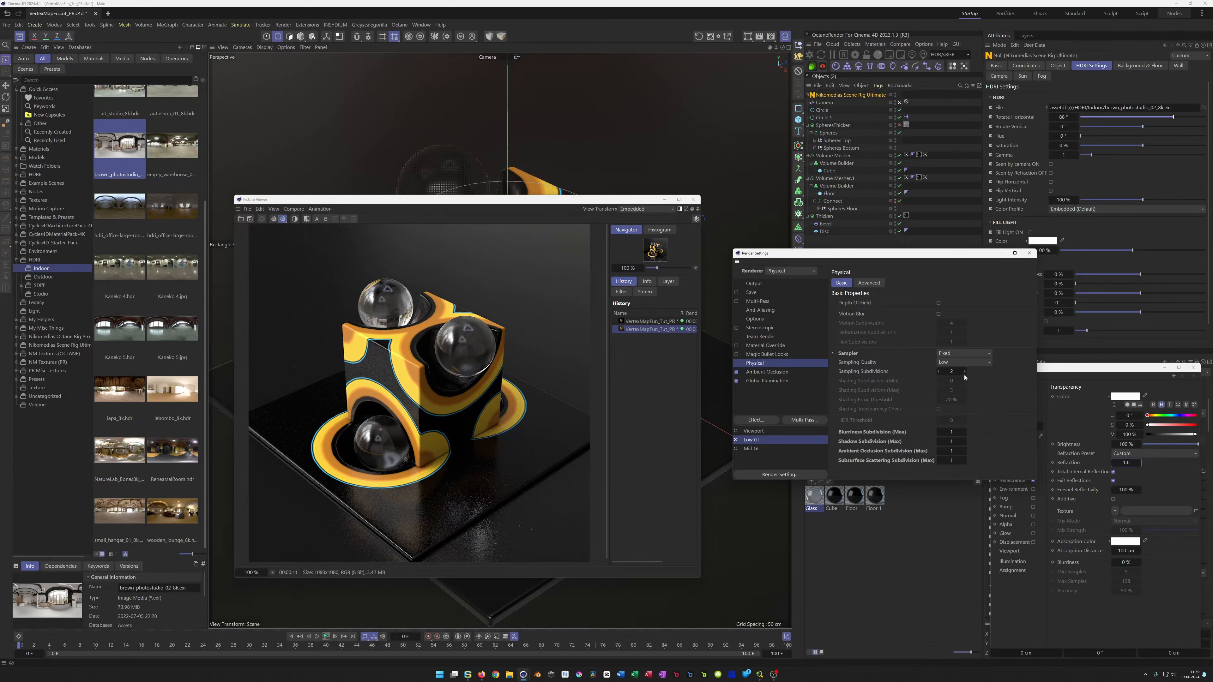
left_click(953, 371)
type("3")
key("Return")
left_click(759, 420)
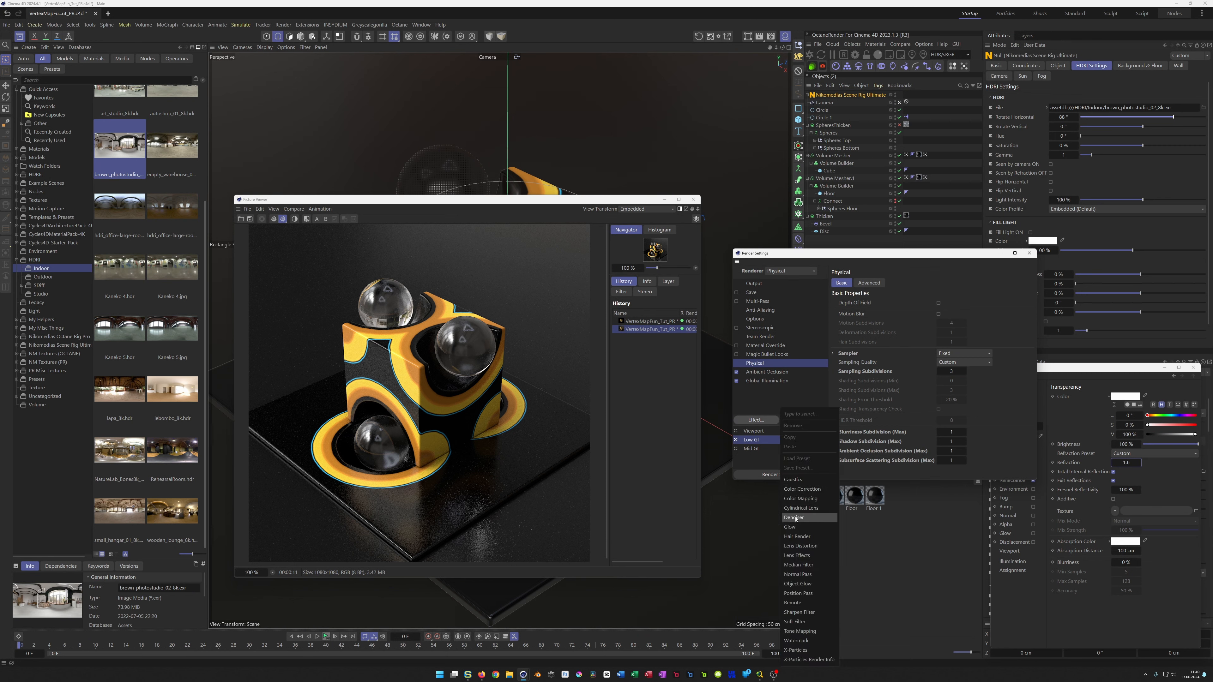
left_click(794, 518)
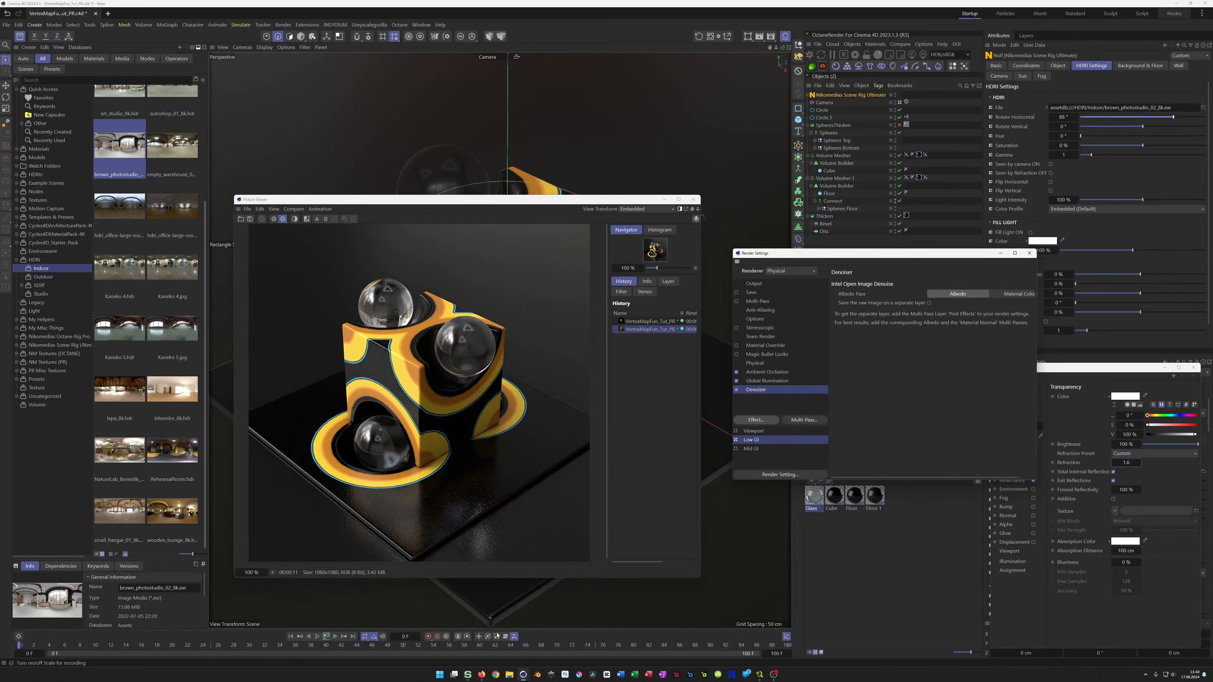
Render the denoised scene to the Picture Viewer and widen its history area to show the render times
key("shift+r")
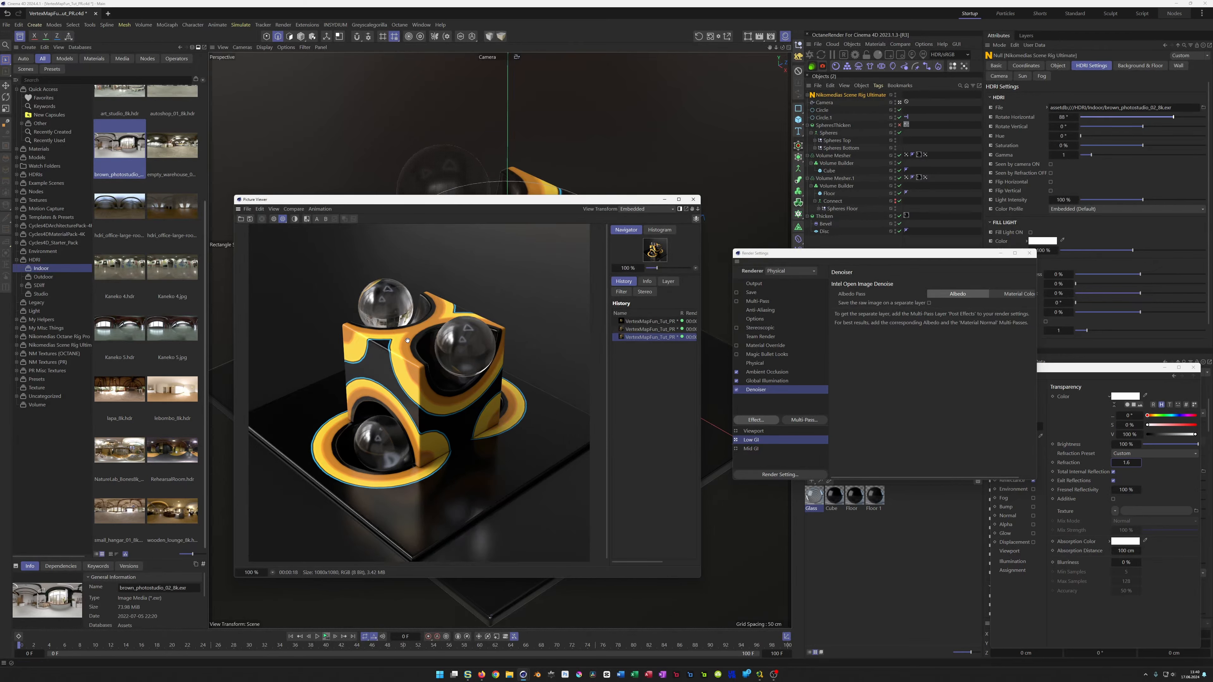
left_click_drag(701, 342, 719, 342)
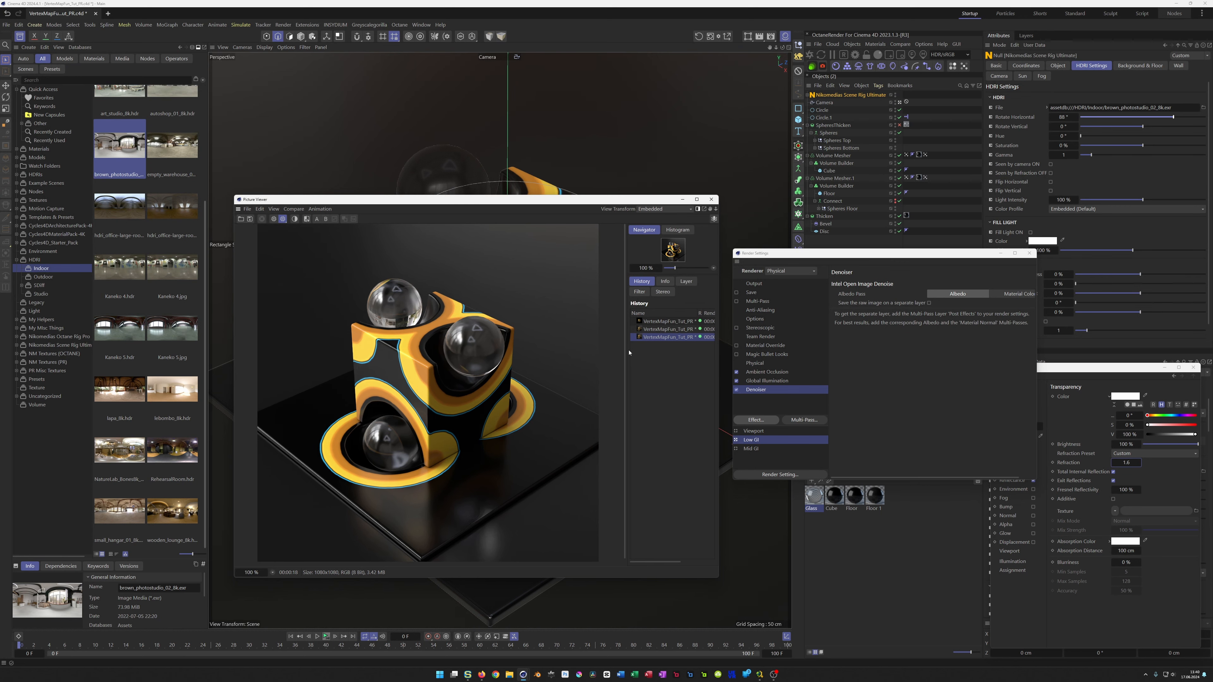
left_click_drag(626, 350, 615, 353)
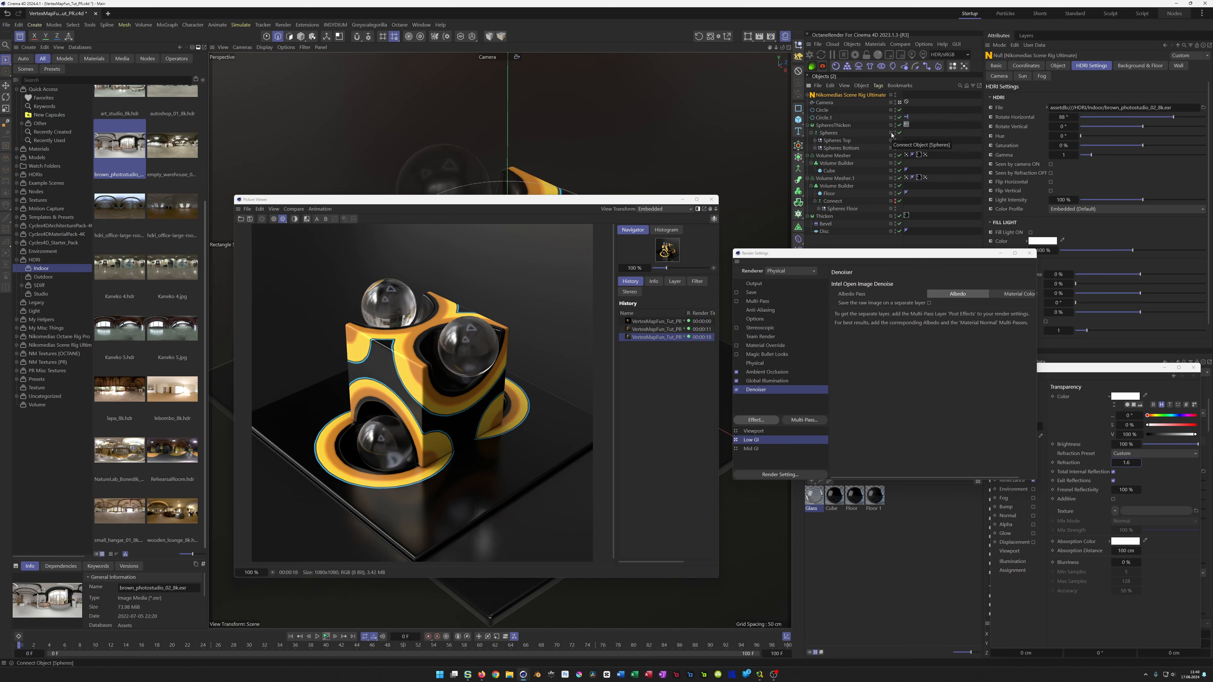
Render the scene with SpheresThicken enabled and compare the glass spheres with the previous render in the Picture Viewer history
key("shift+r")
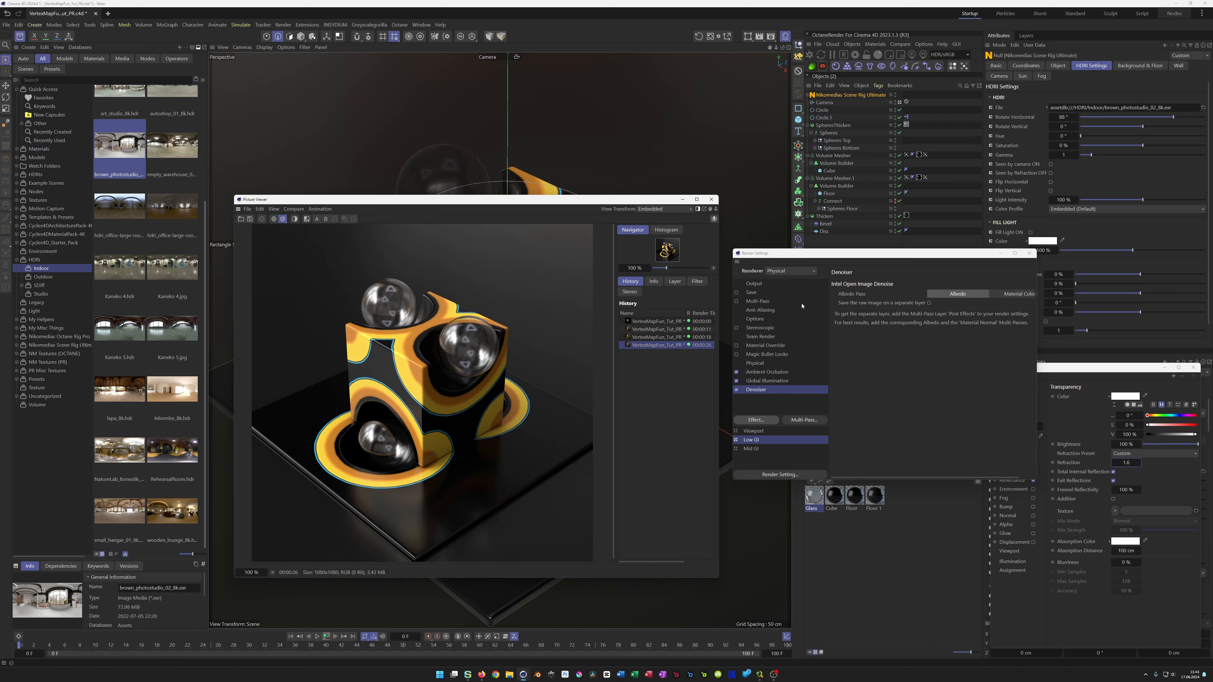
left_click(644, 336)
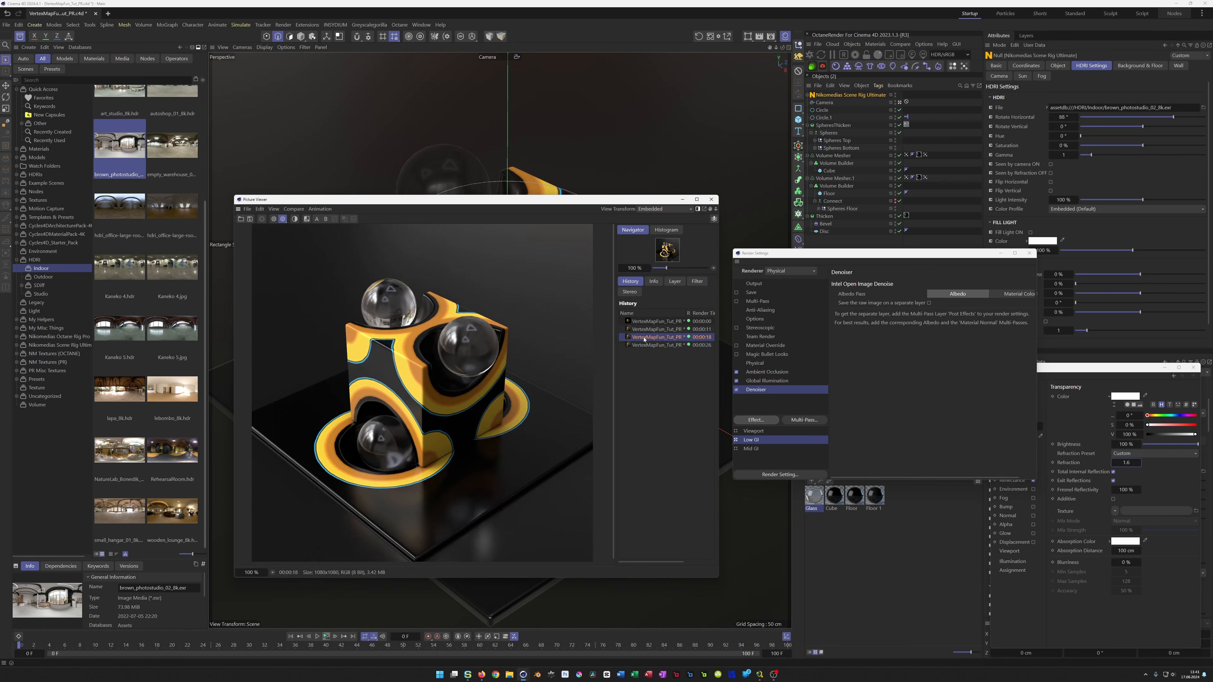
left_click(641, 345)
left_click(642, 337)
left_click(642, 344)
left_click(642, 338)
left_click(641, 345)
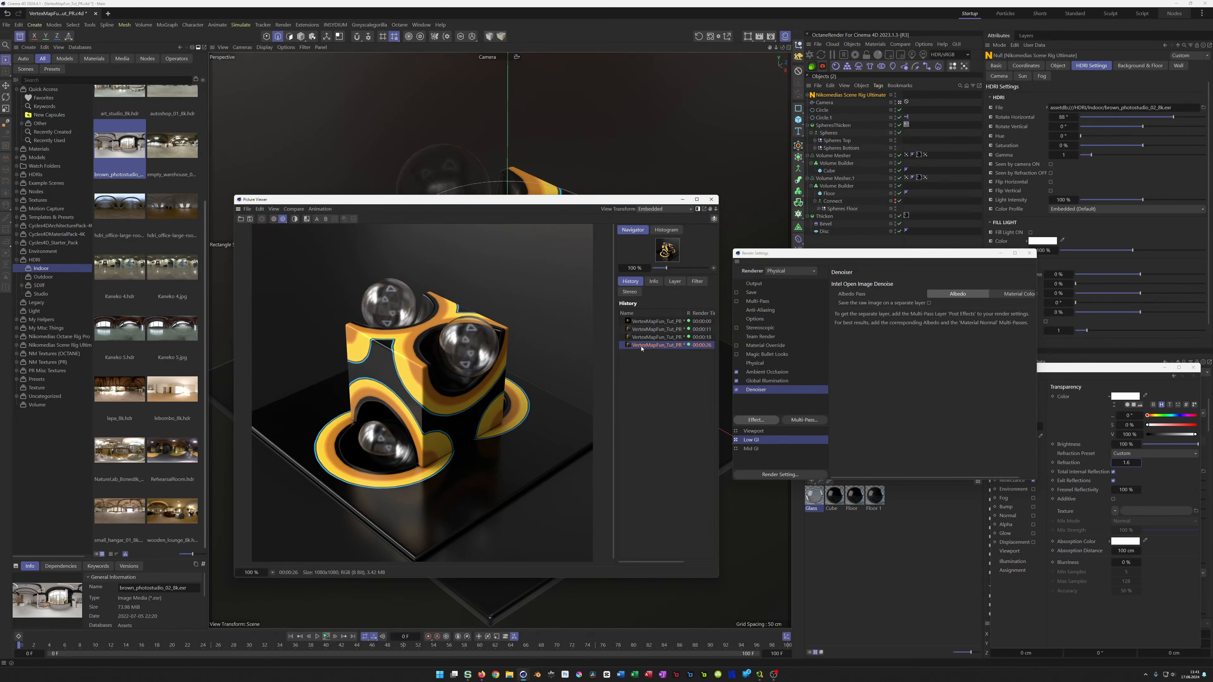
left_click(644, 337)
left_click(642, 344)
left_click(644, 337)
left_click(642, 345)
Select the Glass material, keep only its Material Editor open beside the viewport, and start the interactive render region
left_click(809, 503)
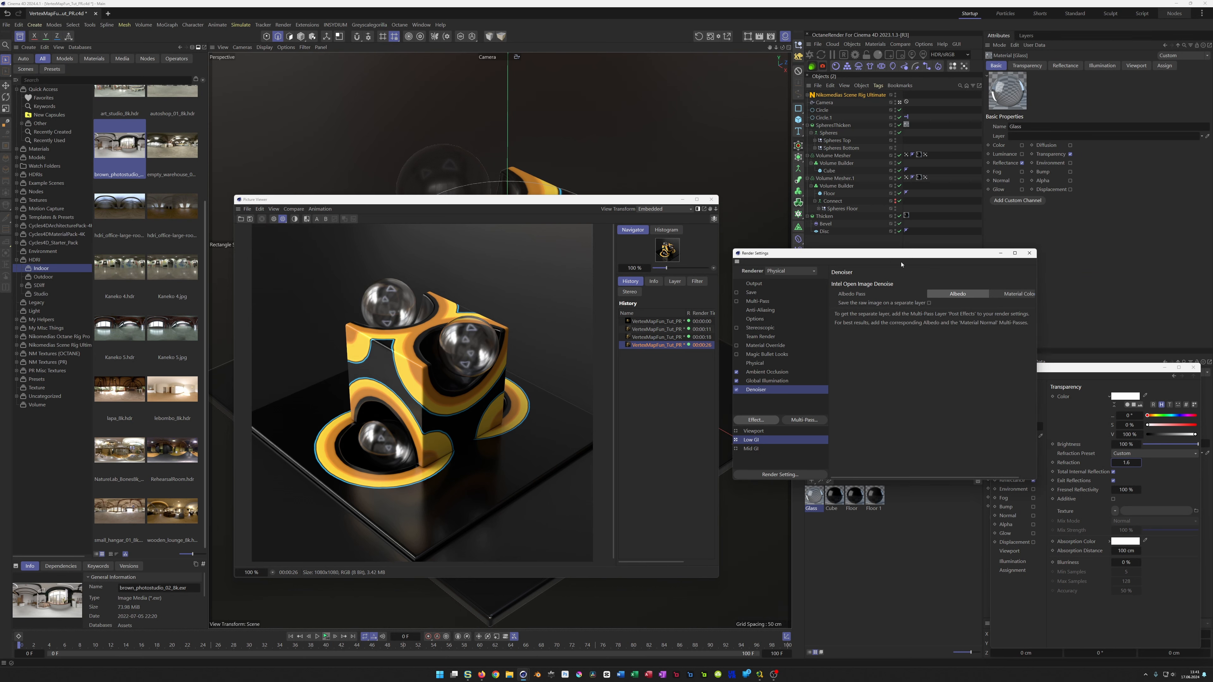
left_click(1029, 253)
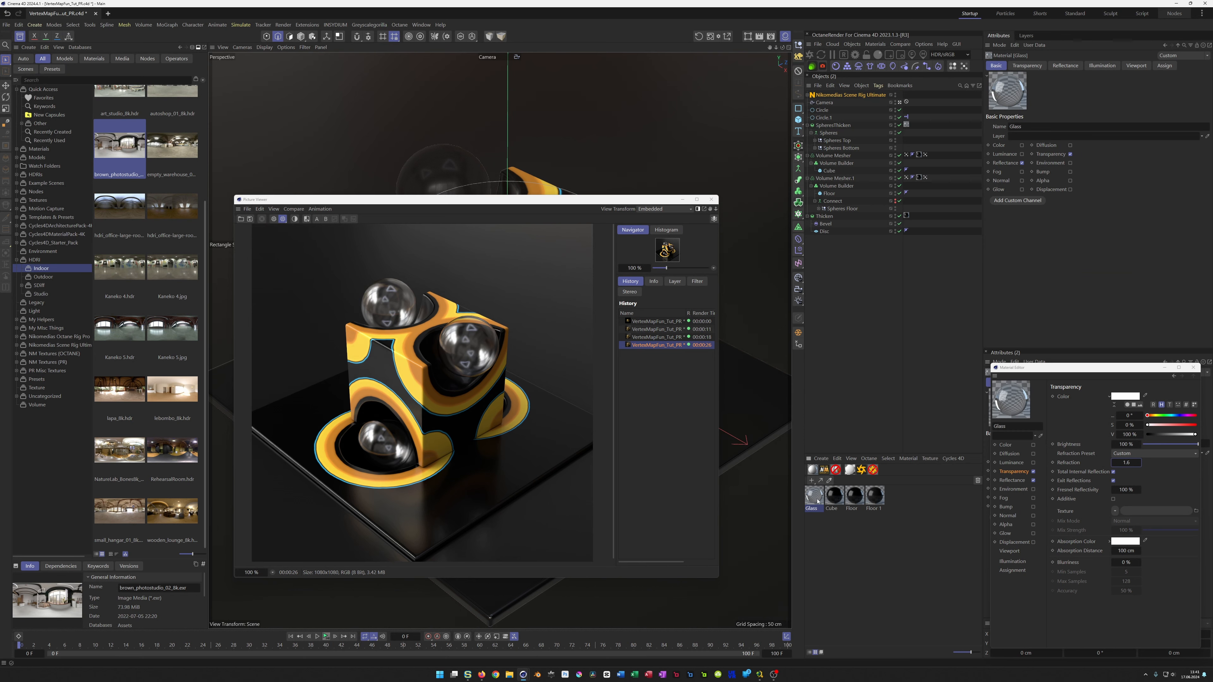
left_click_drag(1047, 372, 851, 329)
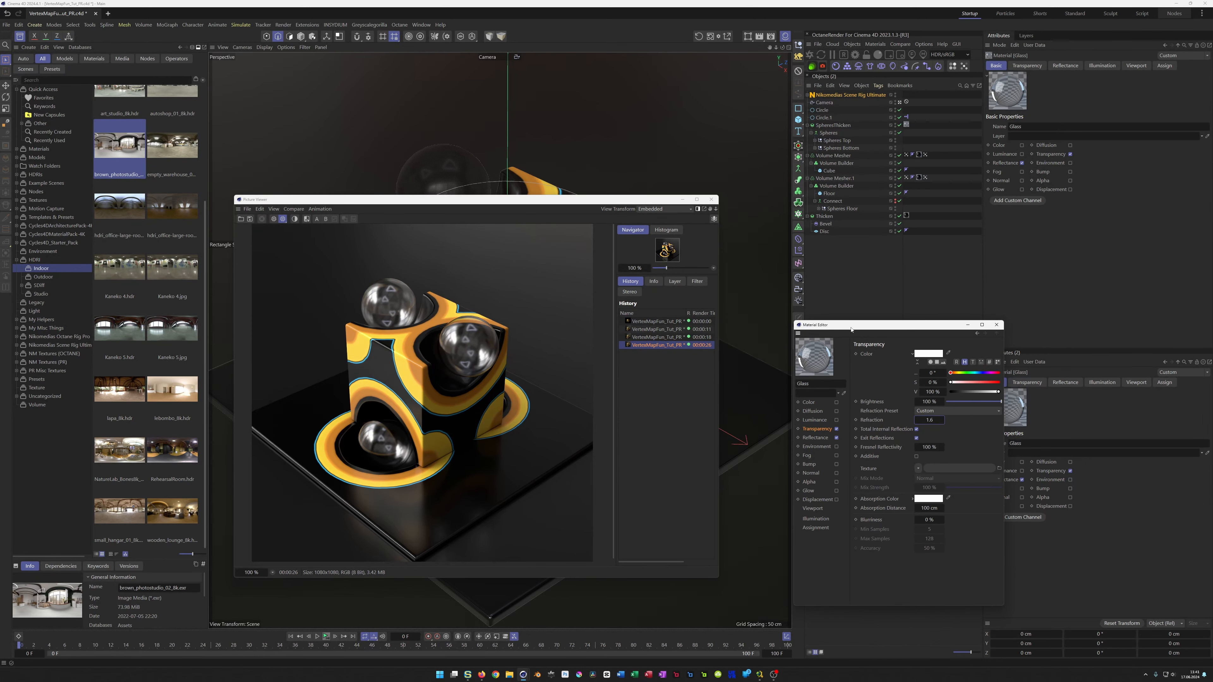
left_click(711, 199)
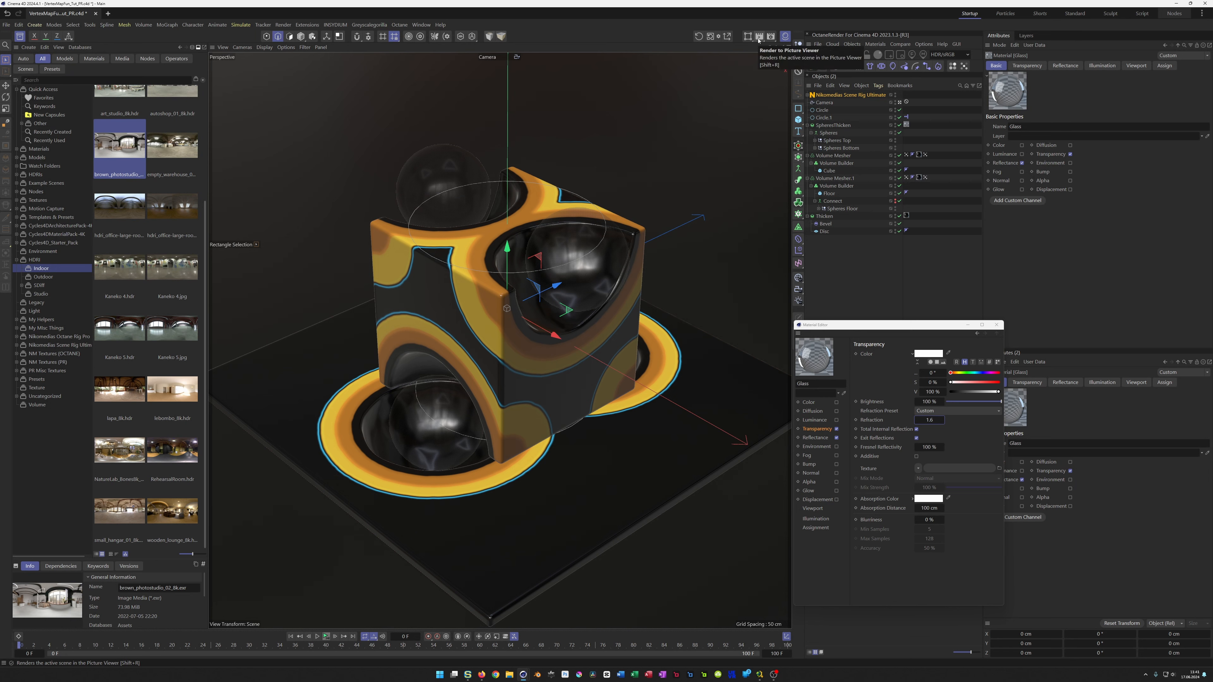
left_click(747, 38)
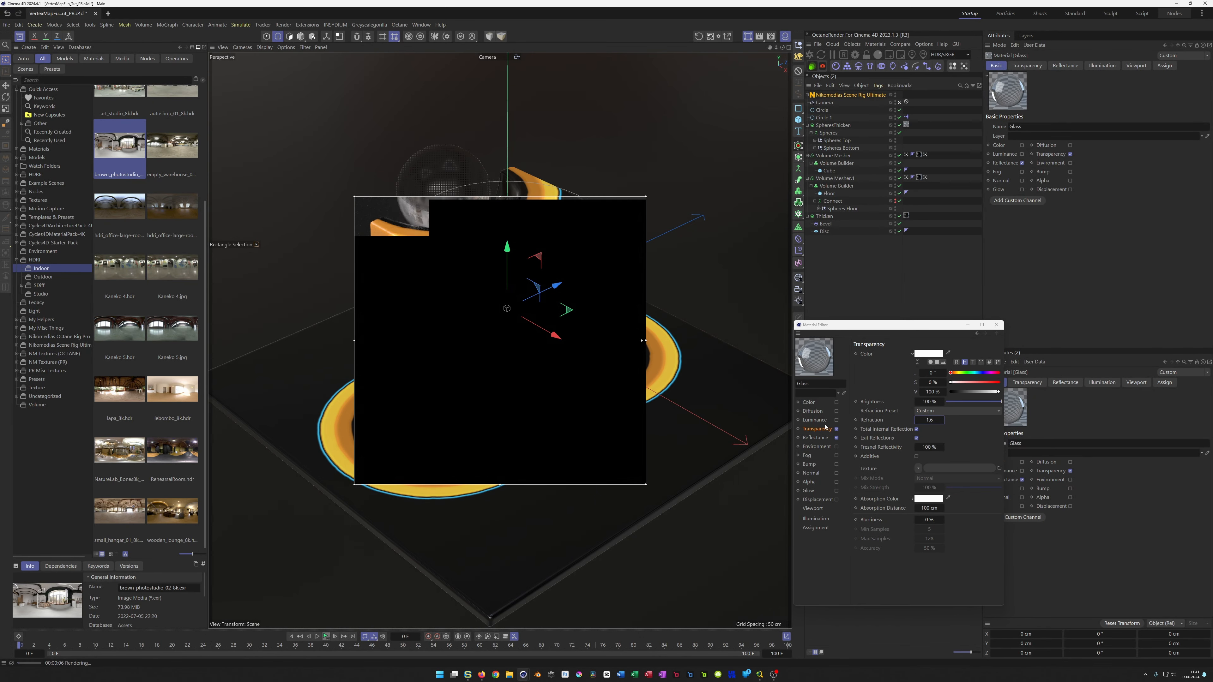
left_click(761, 38)
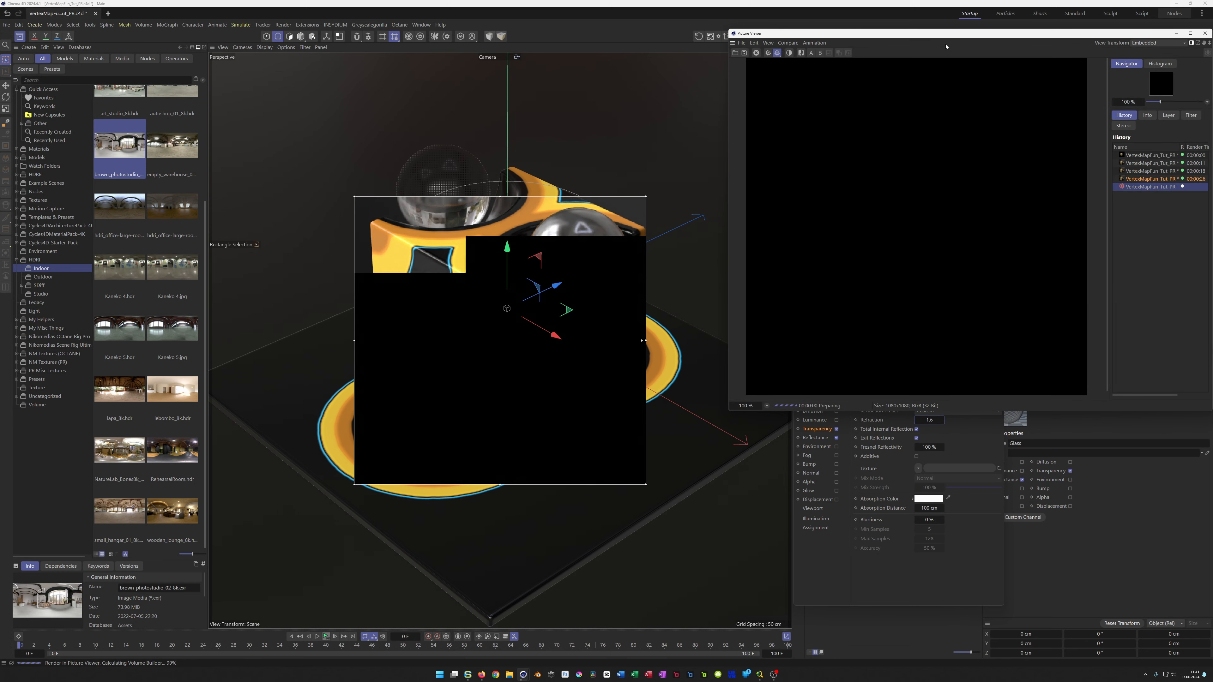
left_click(1204, 32)
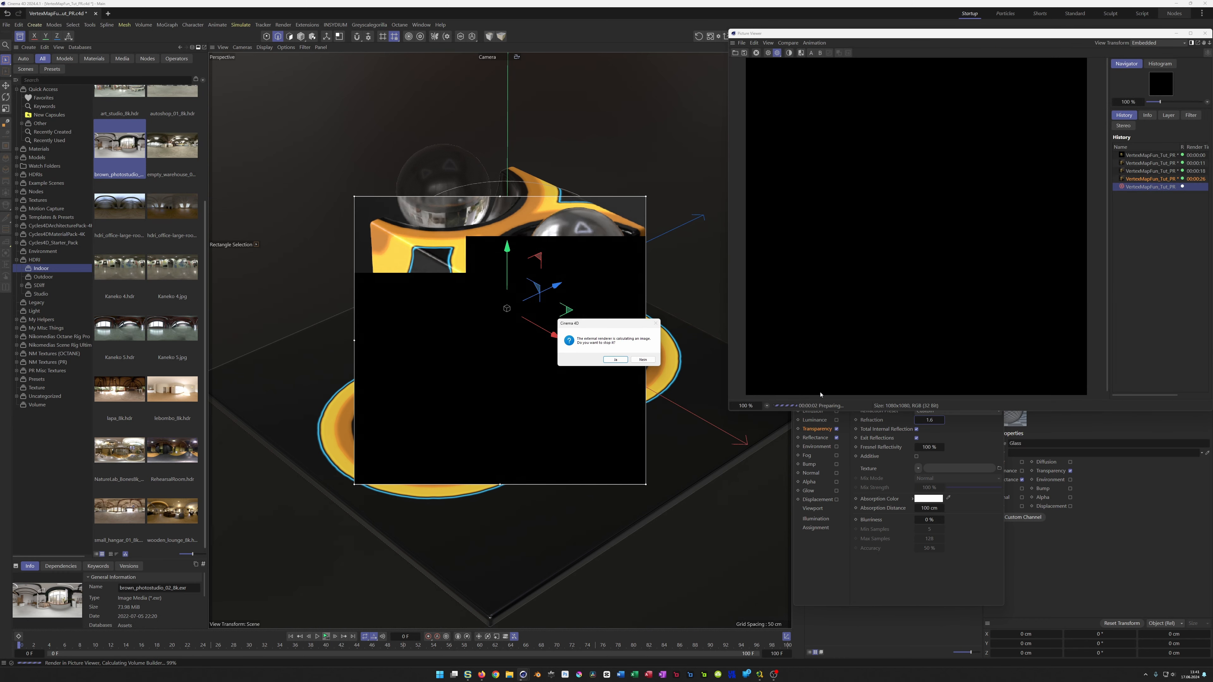
left_click(615, 359)
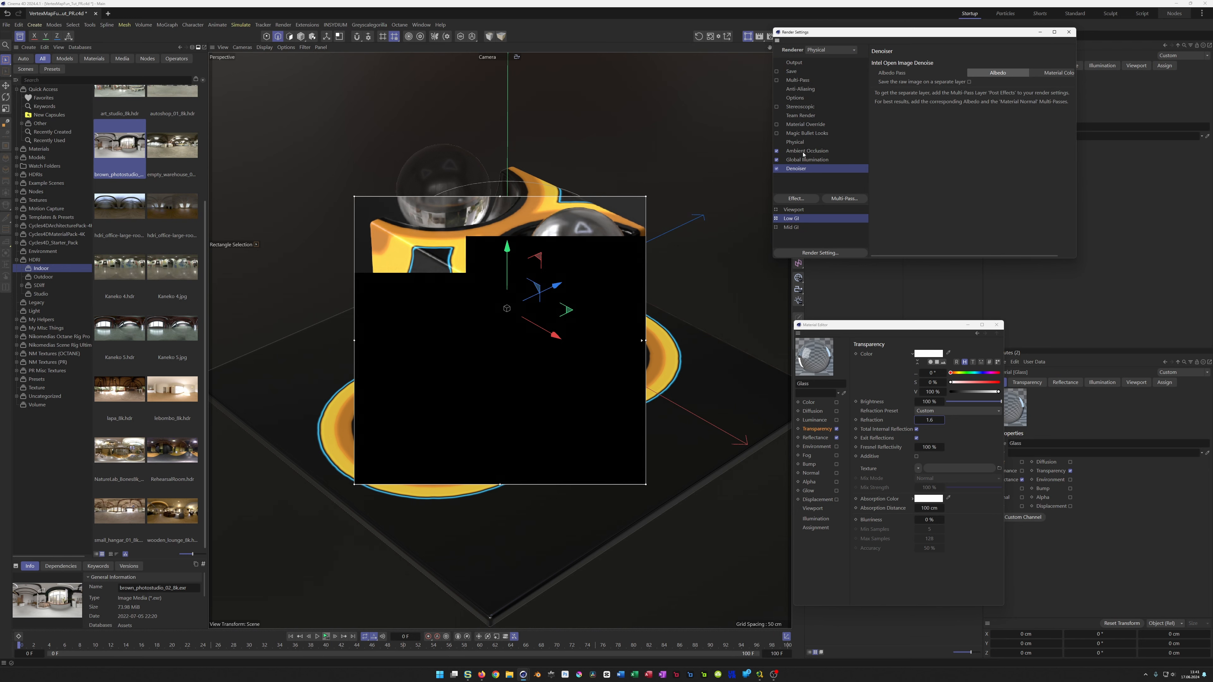
Set the Low GI preset's Physical sampling subdivisions to 2
left_click(795, 141)
left_click(995, 150)
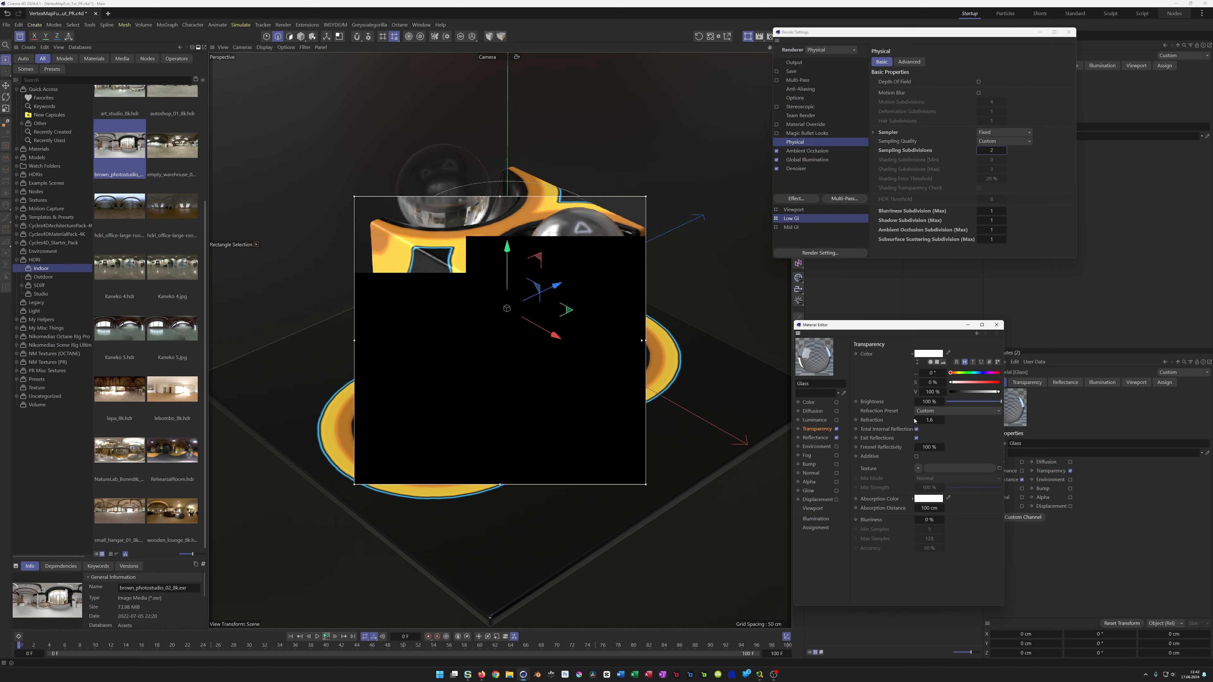
Load a Thin Film shader as the Glass material's transparency texture and set its mix mode to Multiply
left_click(918, 468)
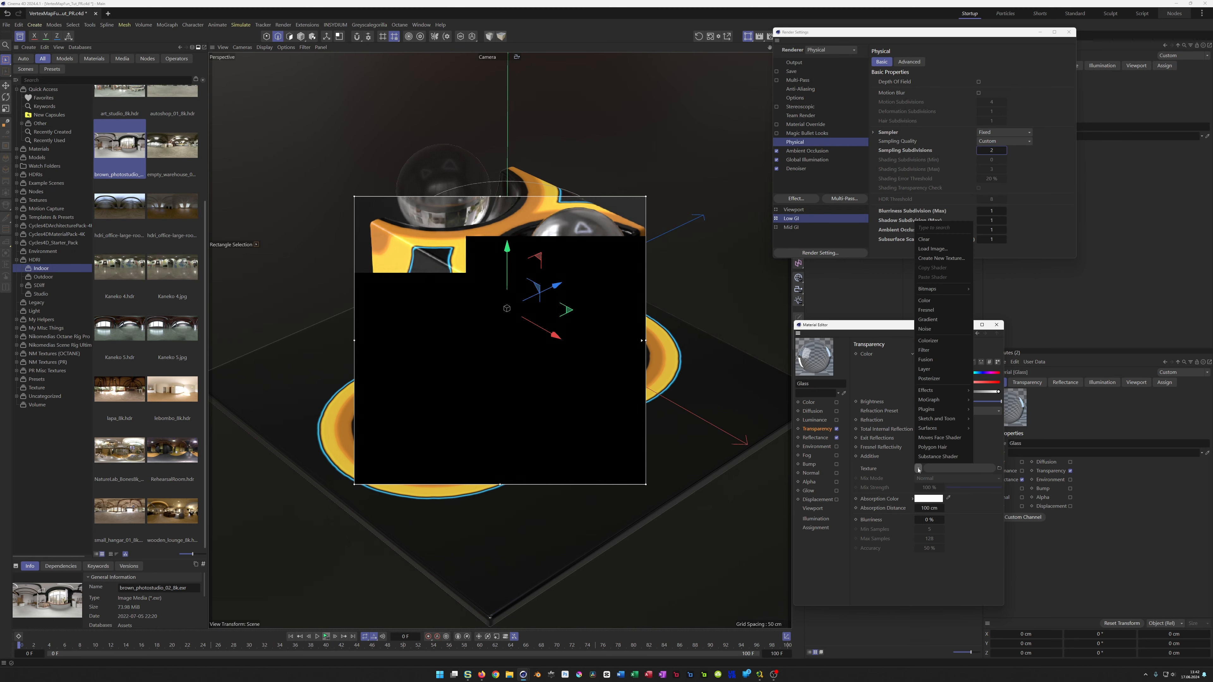
mouse_move(939, 391)
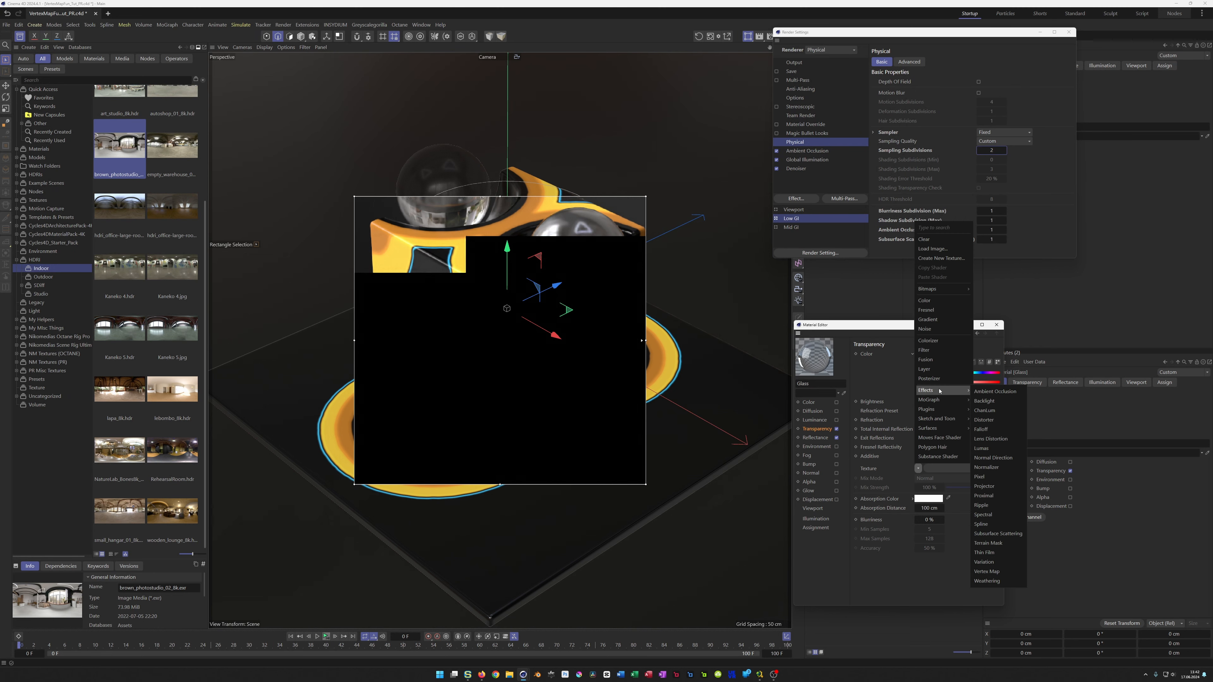
left_click(986, 553)
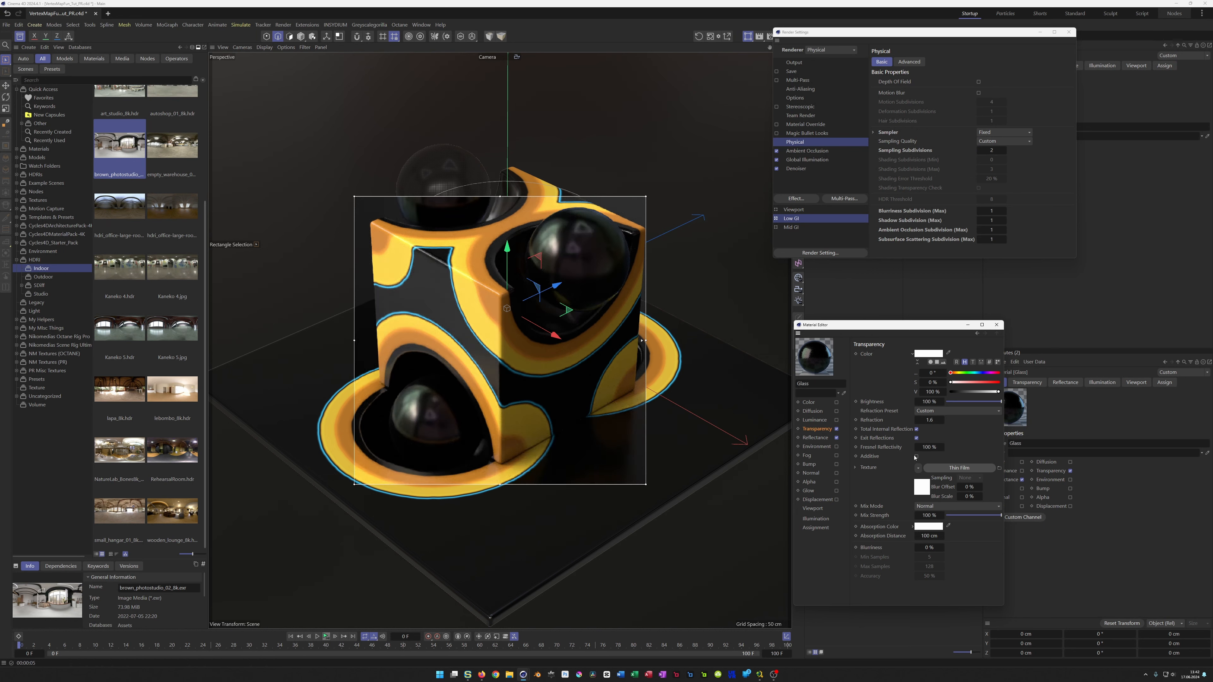
left_click(930, 508)
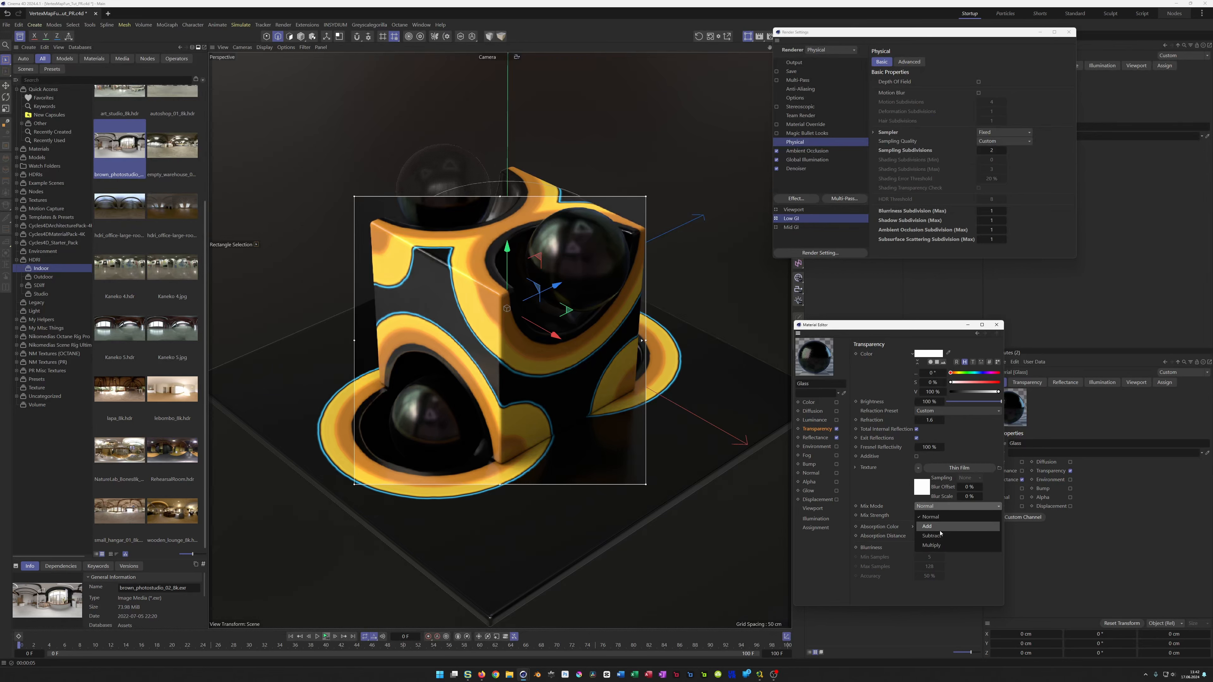
left_click(940, 545)
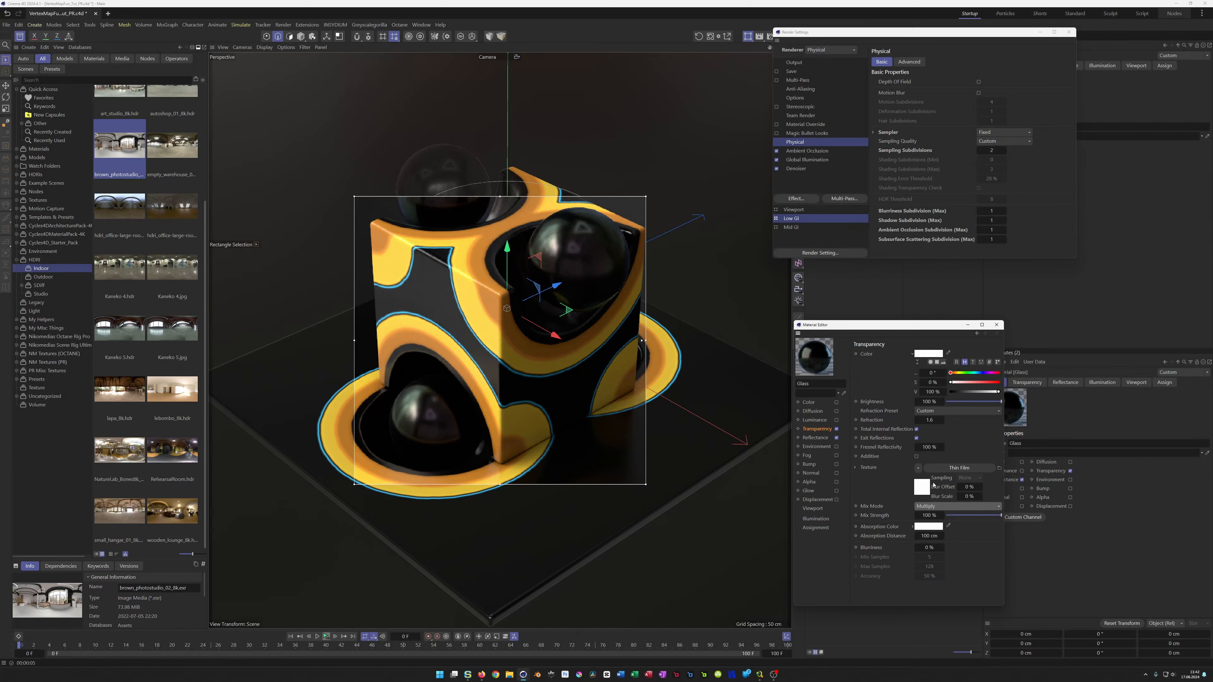
Set the thickness of the Glass transparency's Thin Film shader to 150 nm and return to the Transparency channel
left_click(920, 485)
left_click(912, 435)
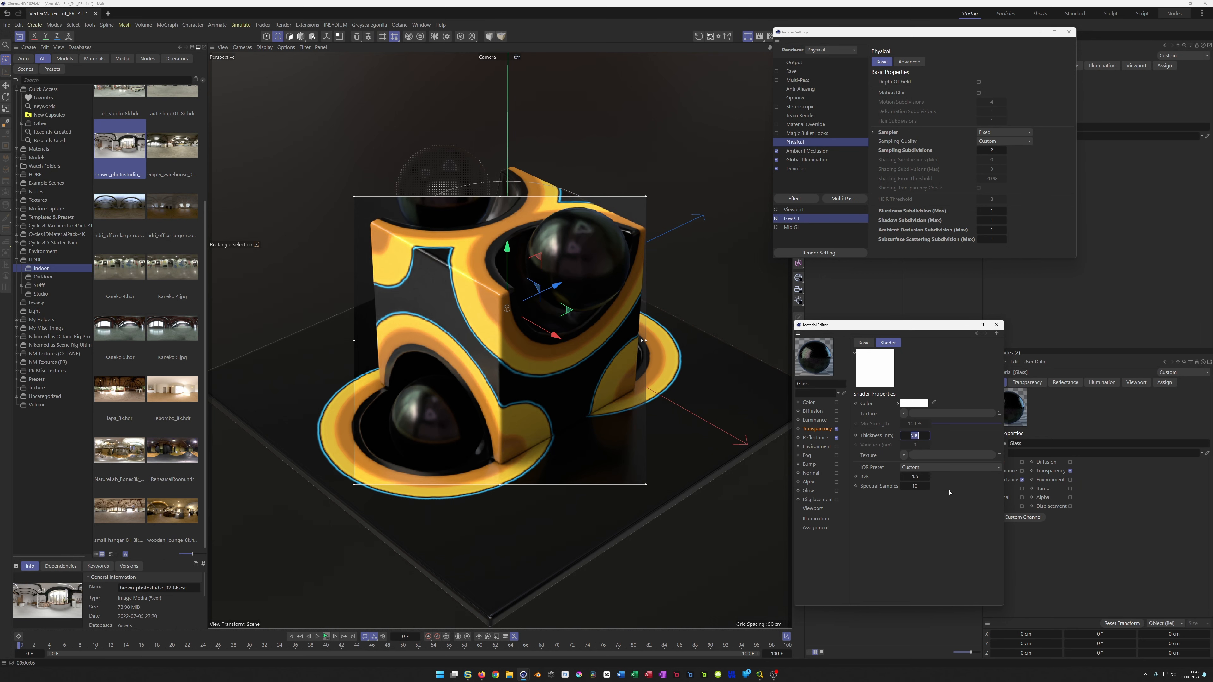
type("150")
left_click(988, 335)
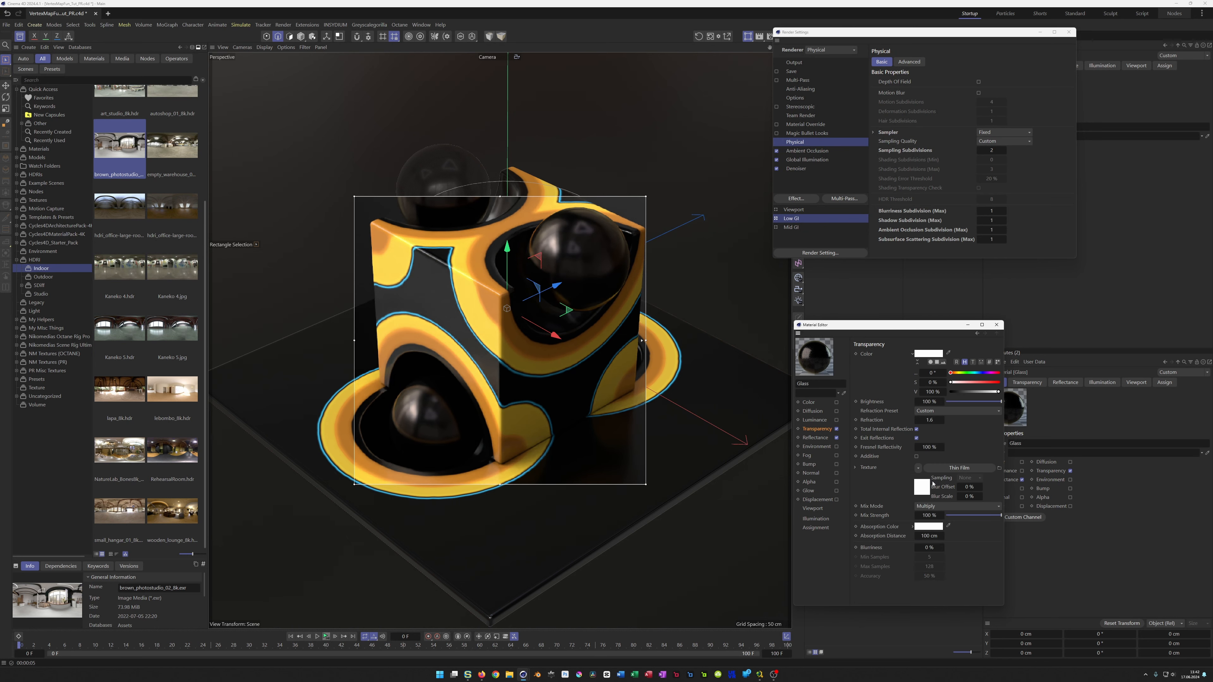
Change the transparency texture's mix mode to Add and set the Thin Film thickness to 500 nm
left_click(932, 505)
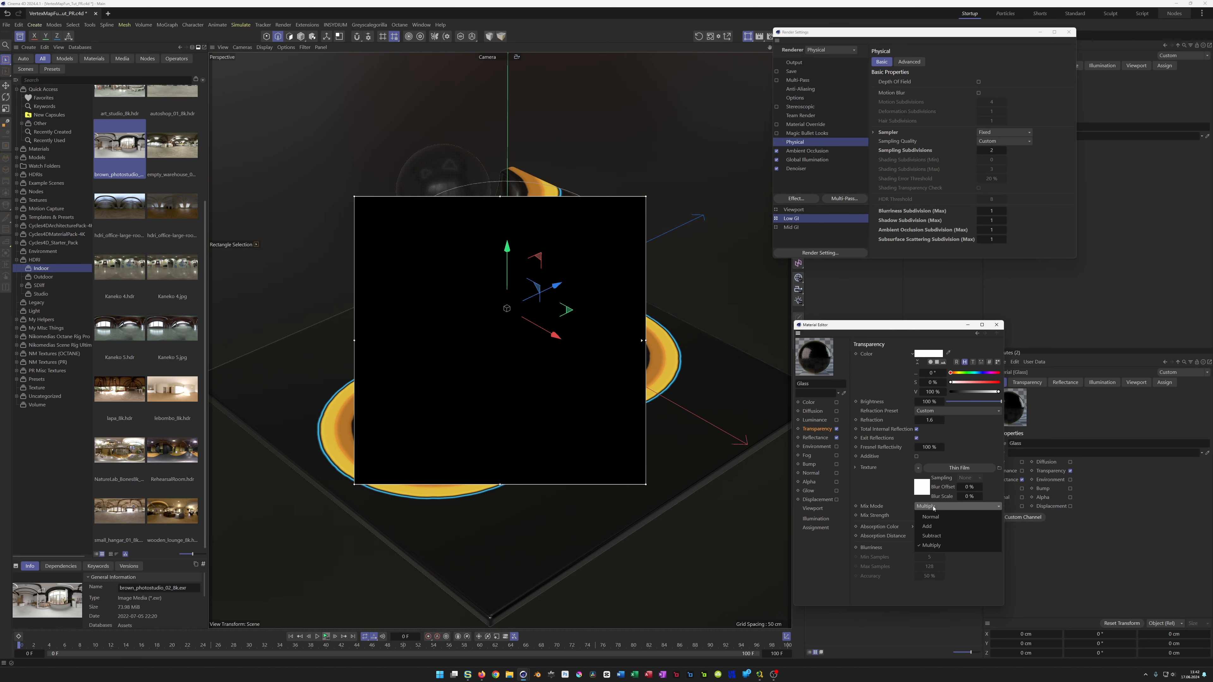
left_click(932, 527)
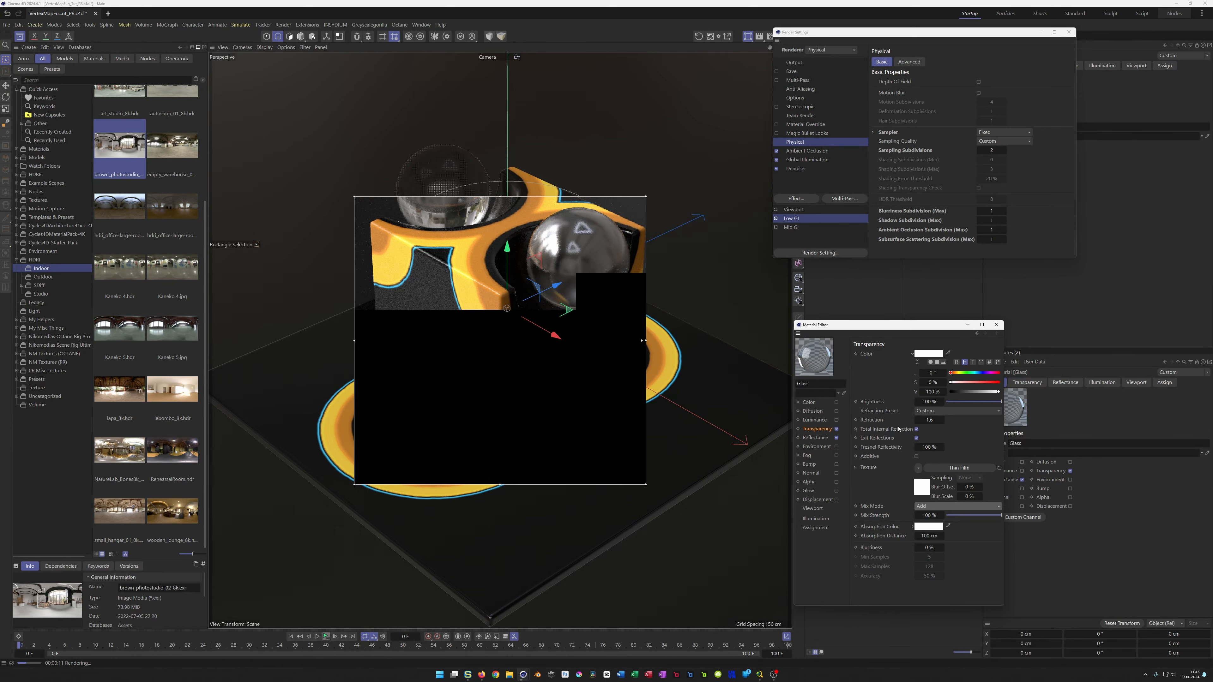
left_click(919, 489)
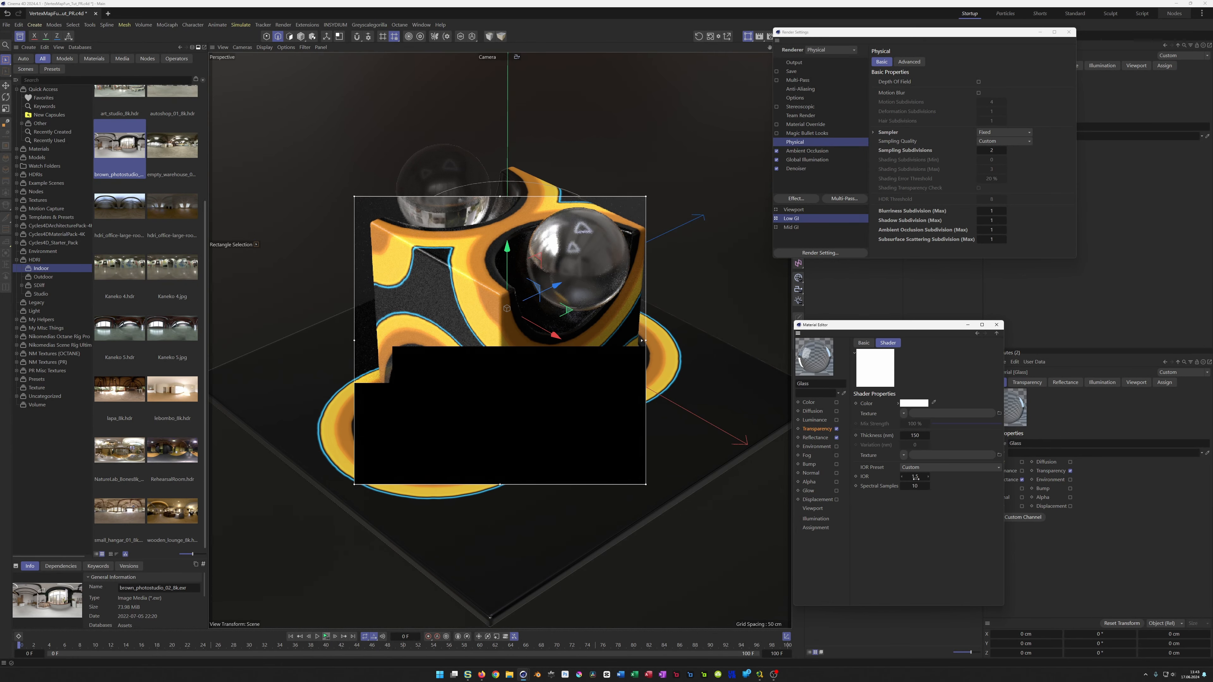
left_click(915, 436)
type("50")
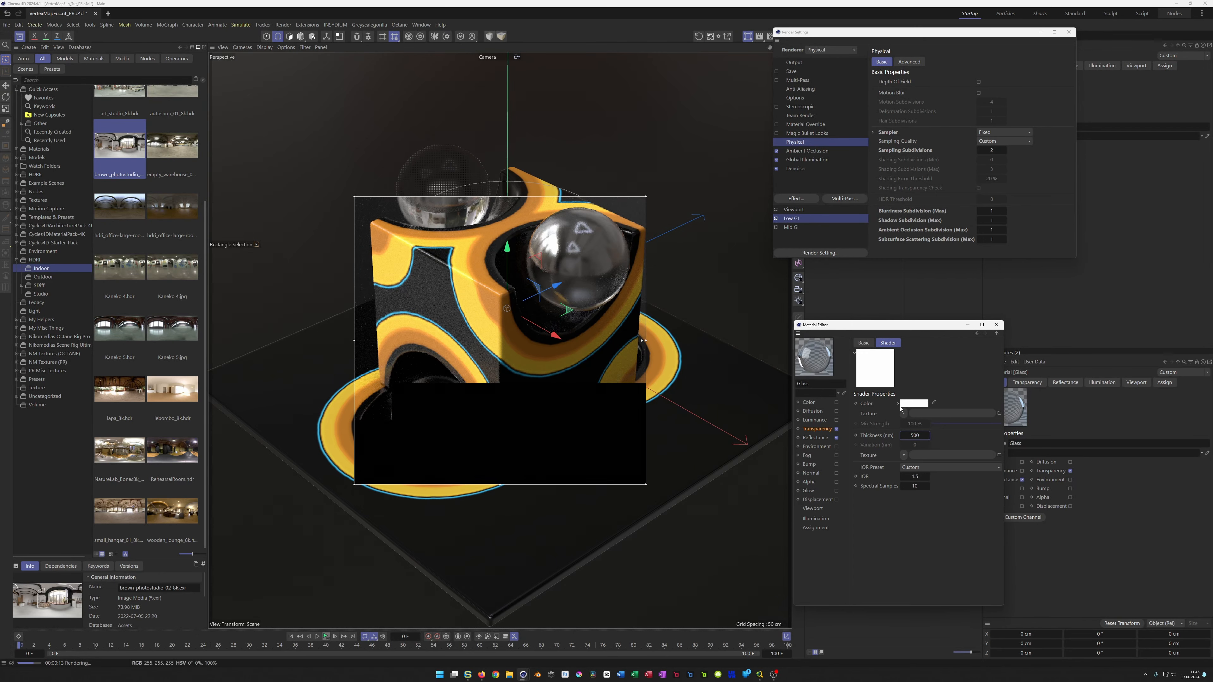
Load a Noise shader as the Thin Film's color texture and set the noise's Global Scale to 500 %
left_click(903, 413)
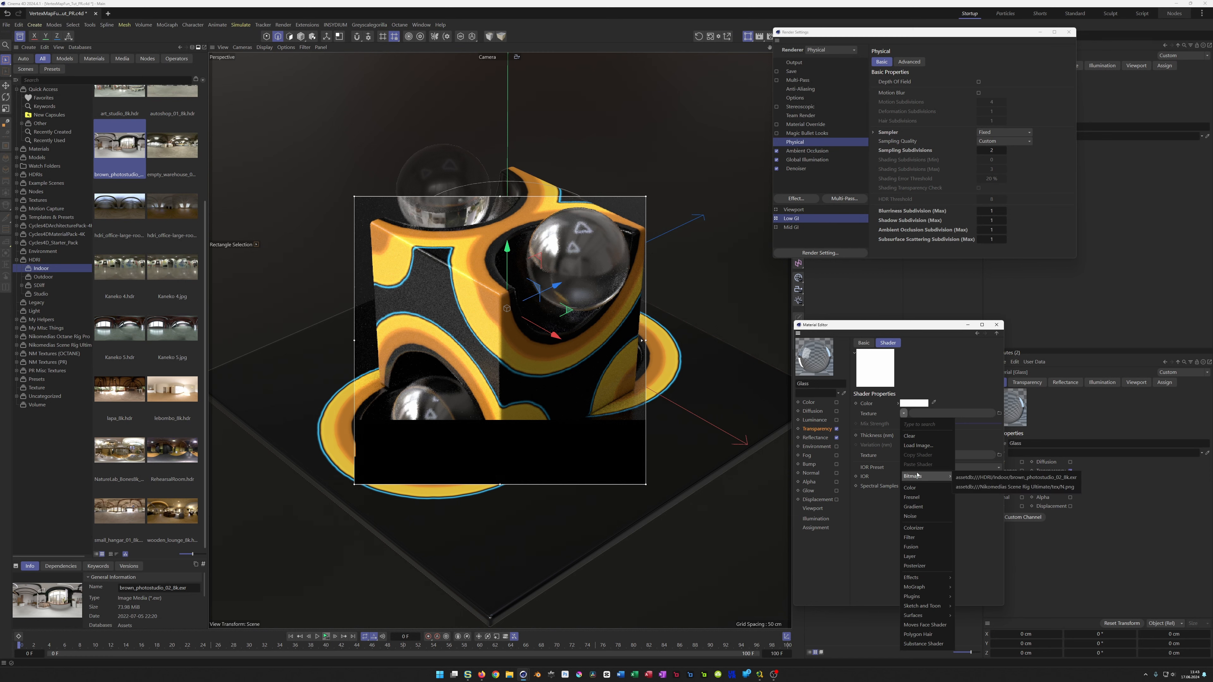
left_click(910, 516)
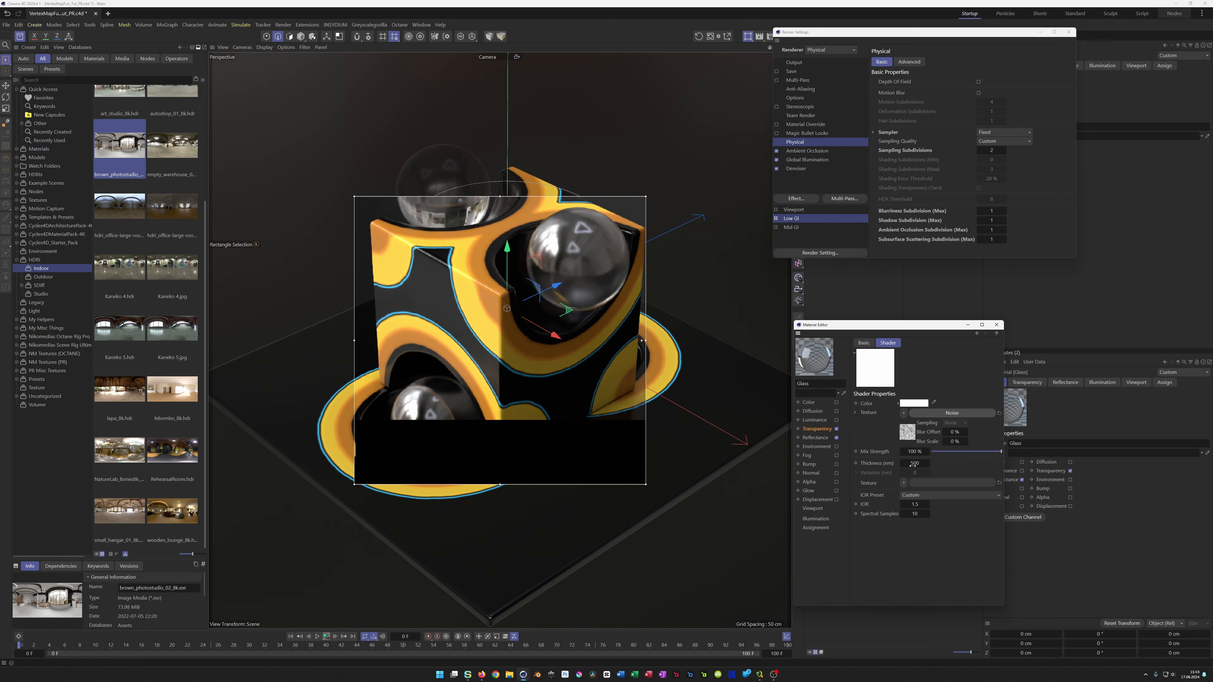
left_click(932, 413)
double_click(919, 459)
type("500")
key("Return")
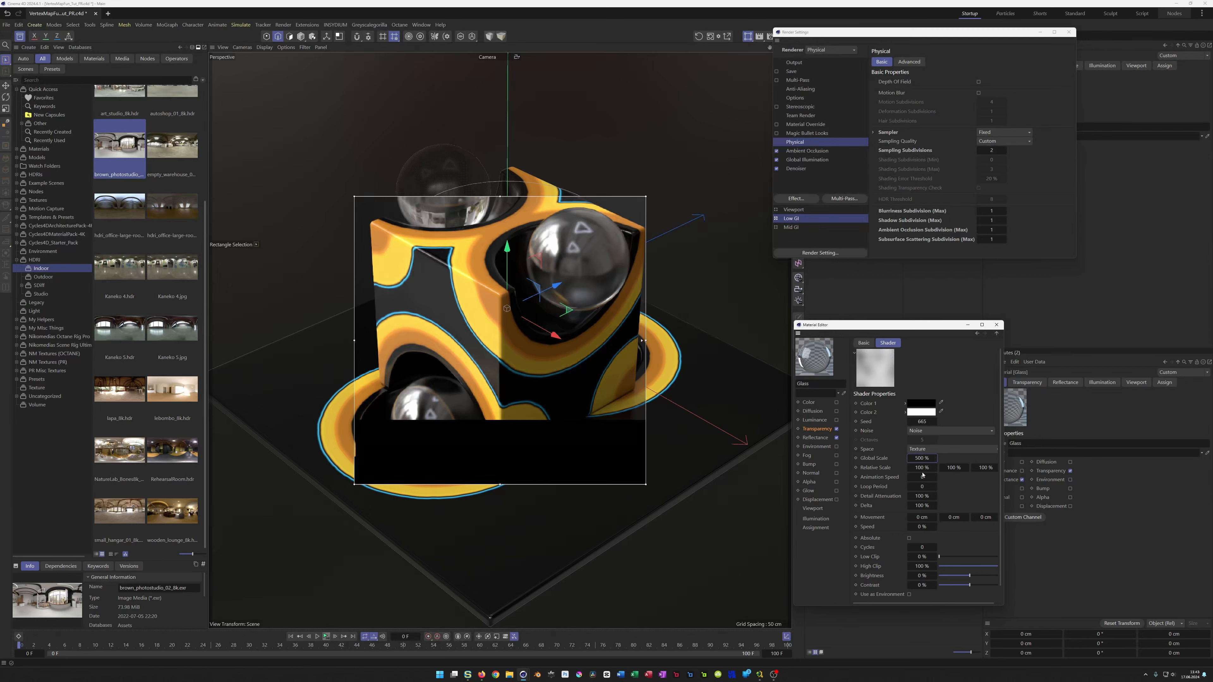
left_click(997, 333)
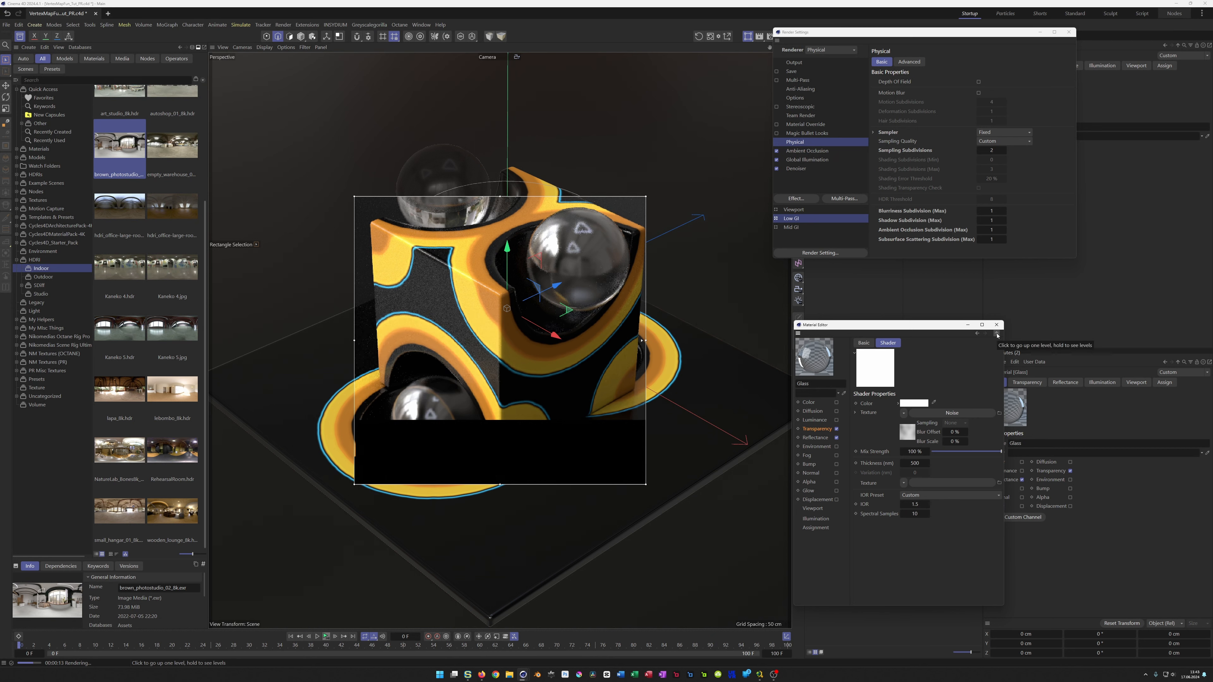
Load a Noise shader as the Thin Film's thickness variation texture and return to the Transparency channel
left_click(903, 484)
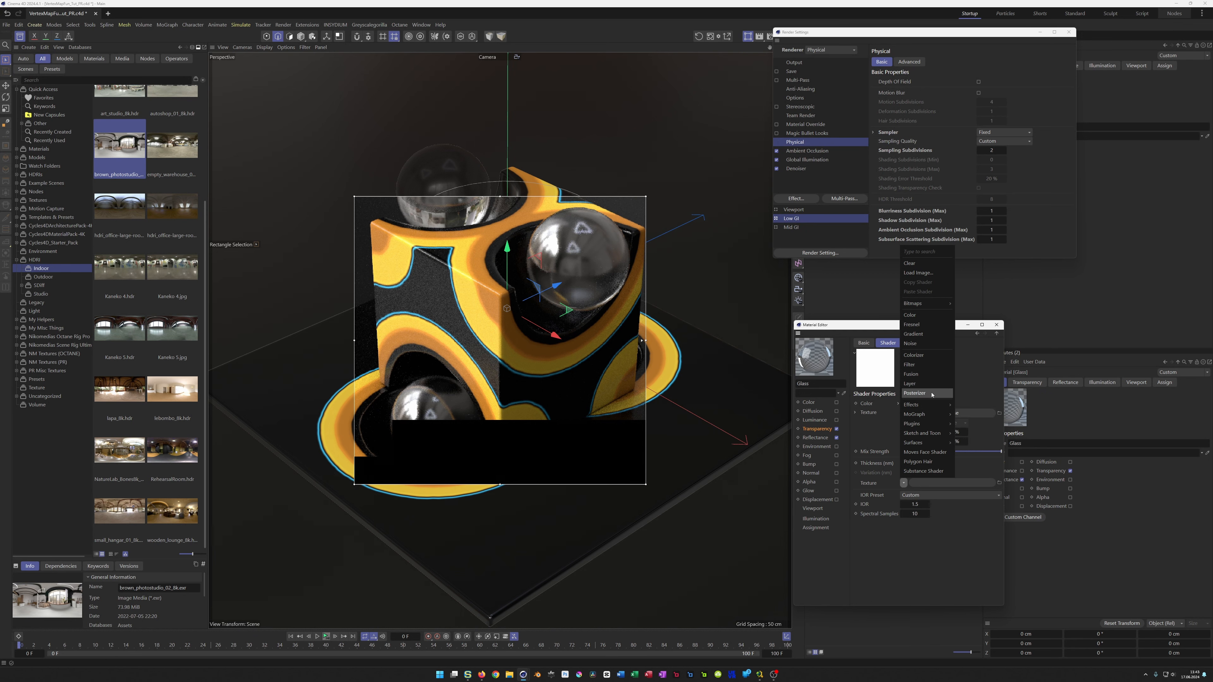
left_click(912, 343)
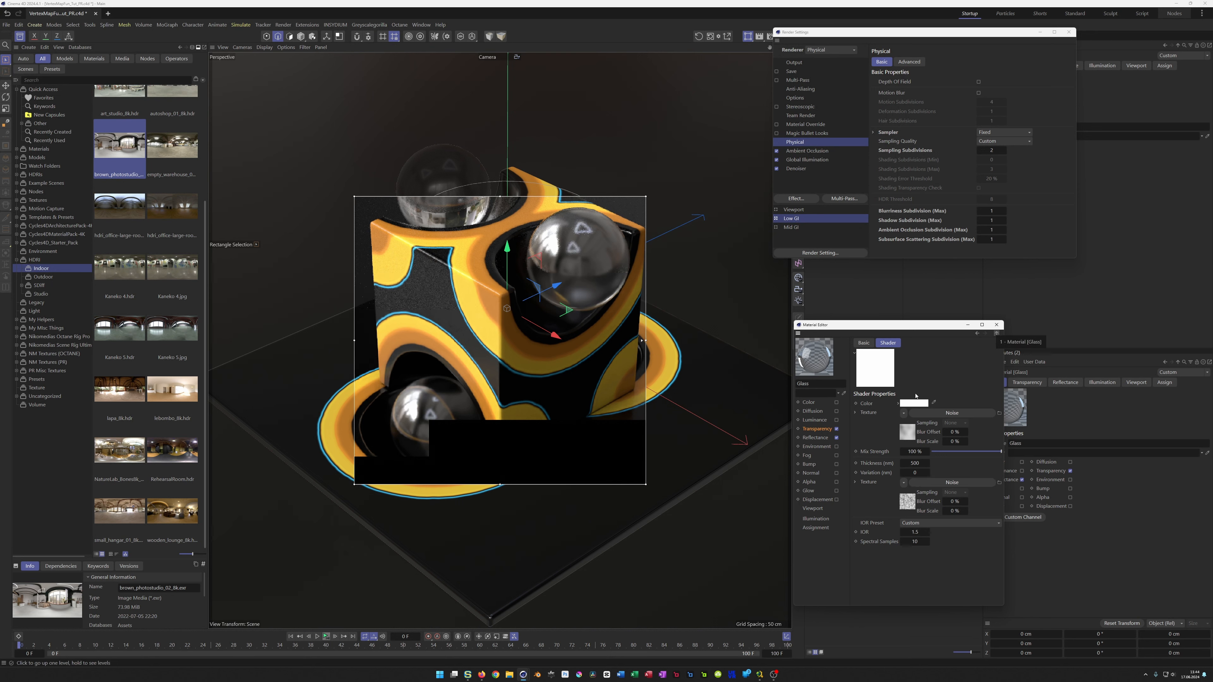
left_click(809, 430)
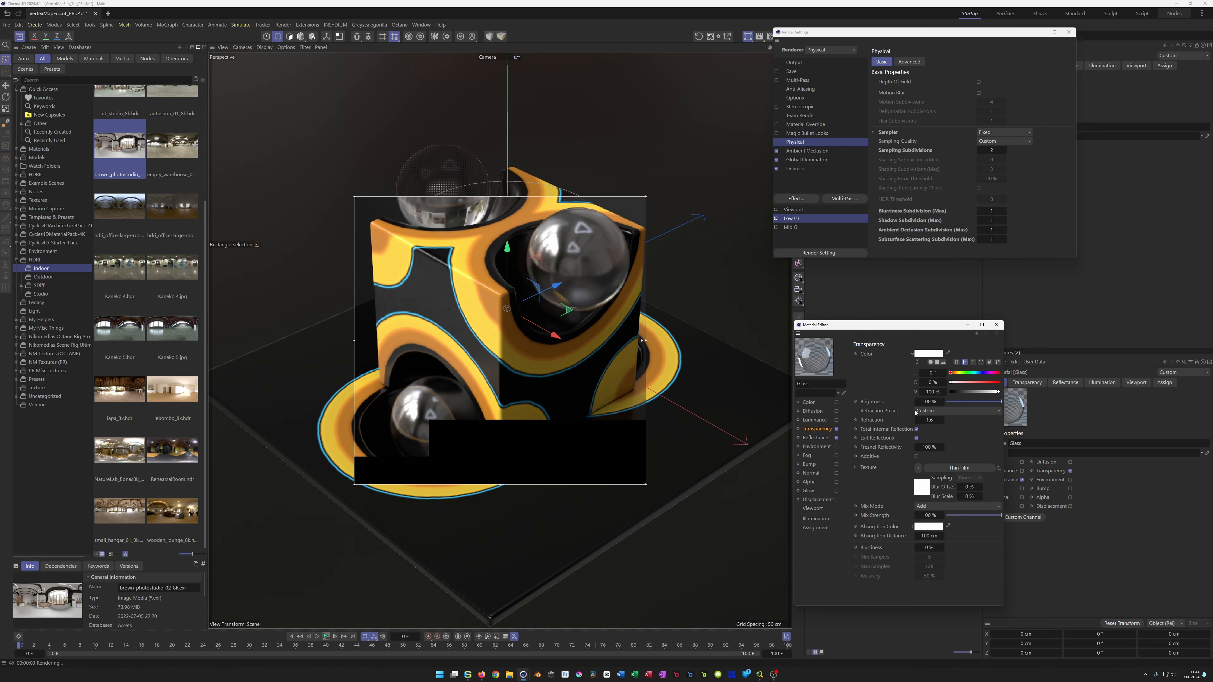
left_click(925, 411)
left_click(925, 411)
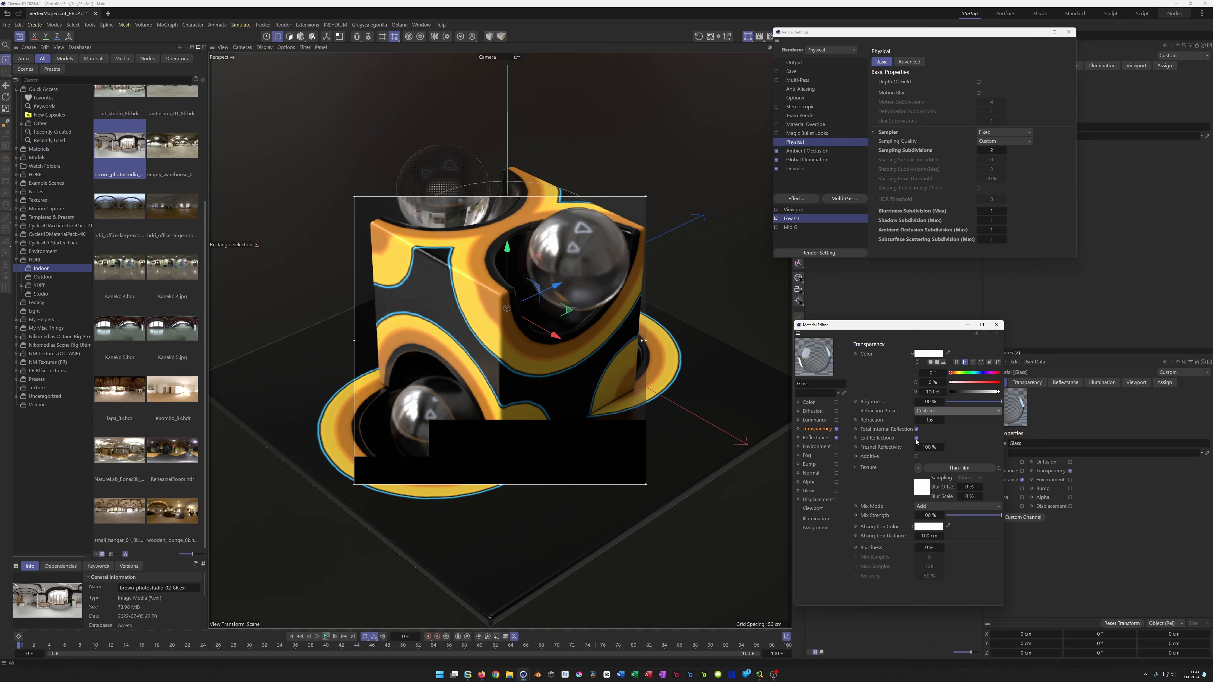
left_click(918, 468)
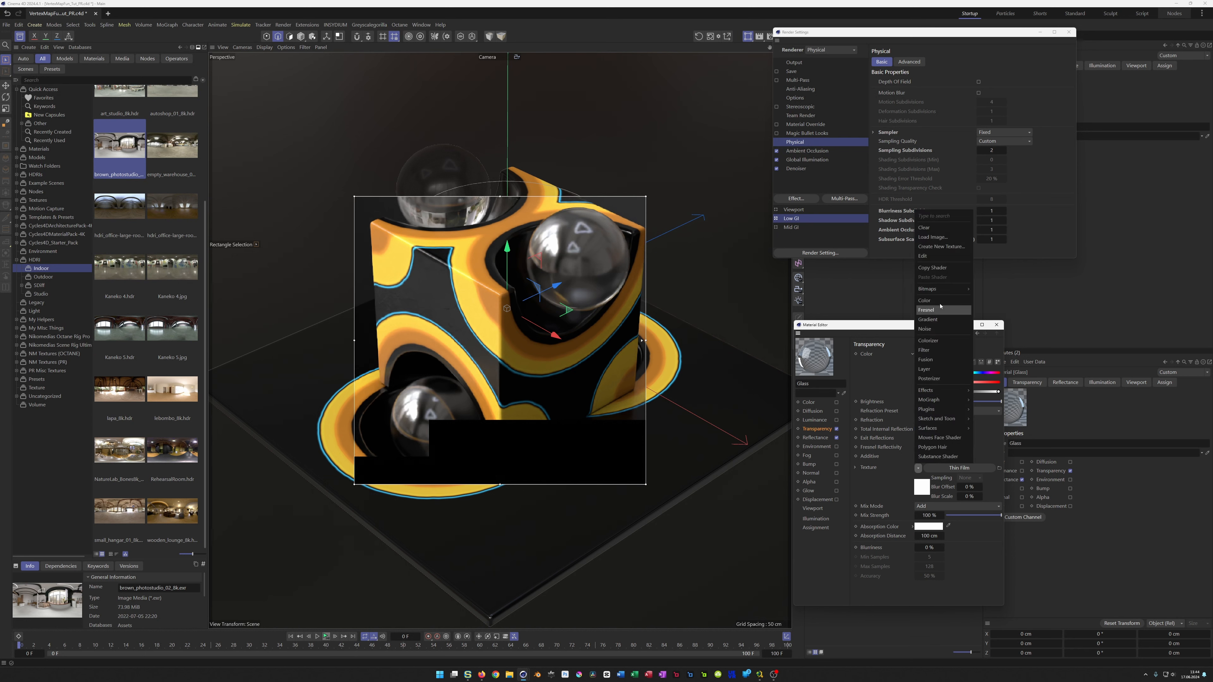
left_click(868, 426)
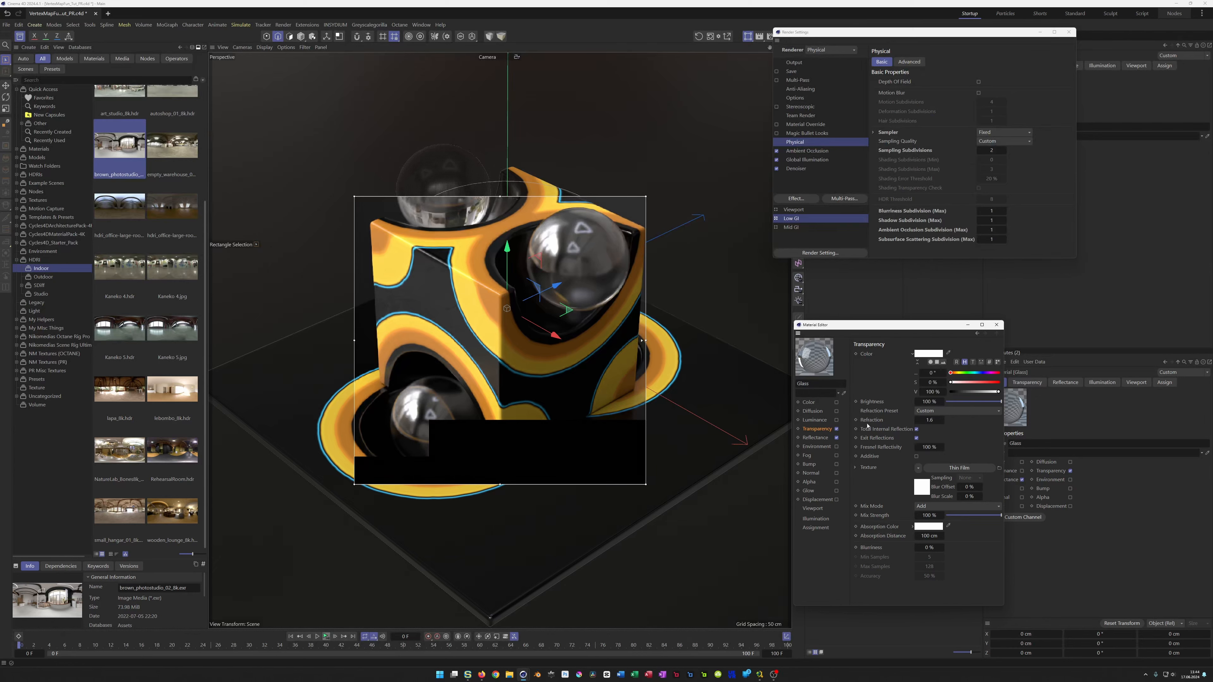
Set the transparency texture's mix mode to Normal and its mix strength to 10 %
left_click(924, 506)
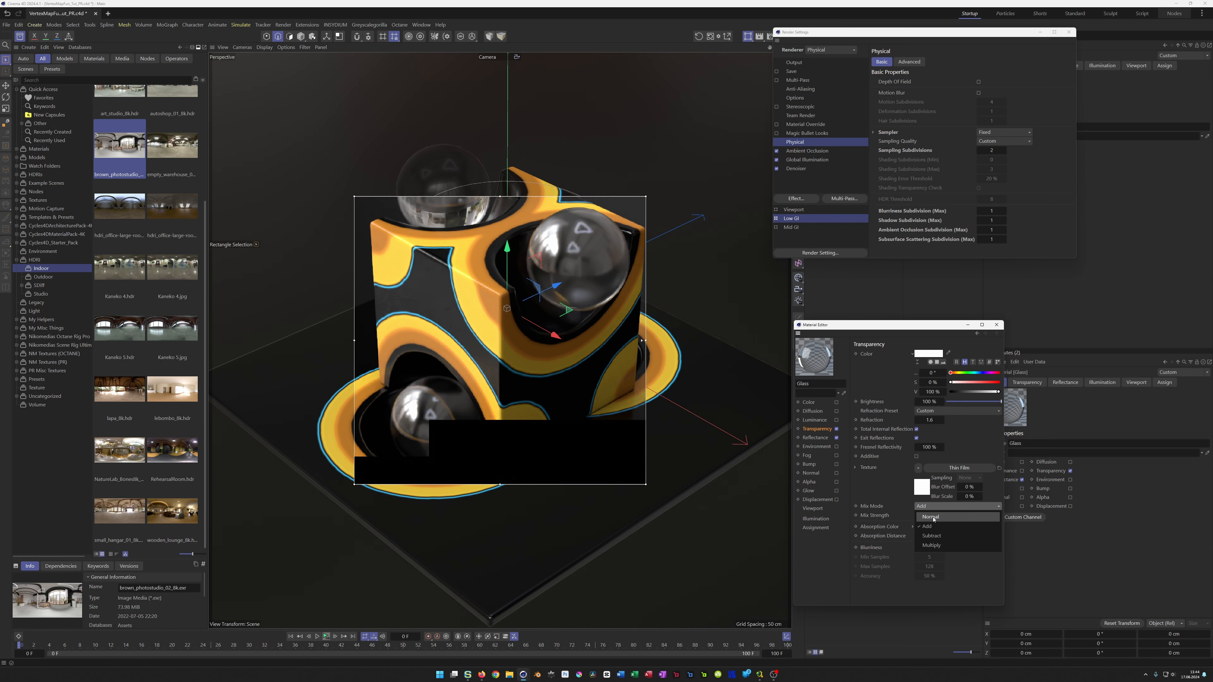
left_click(930, 516)
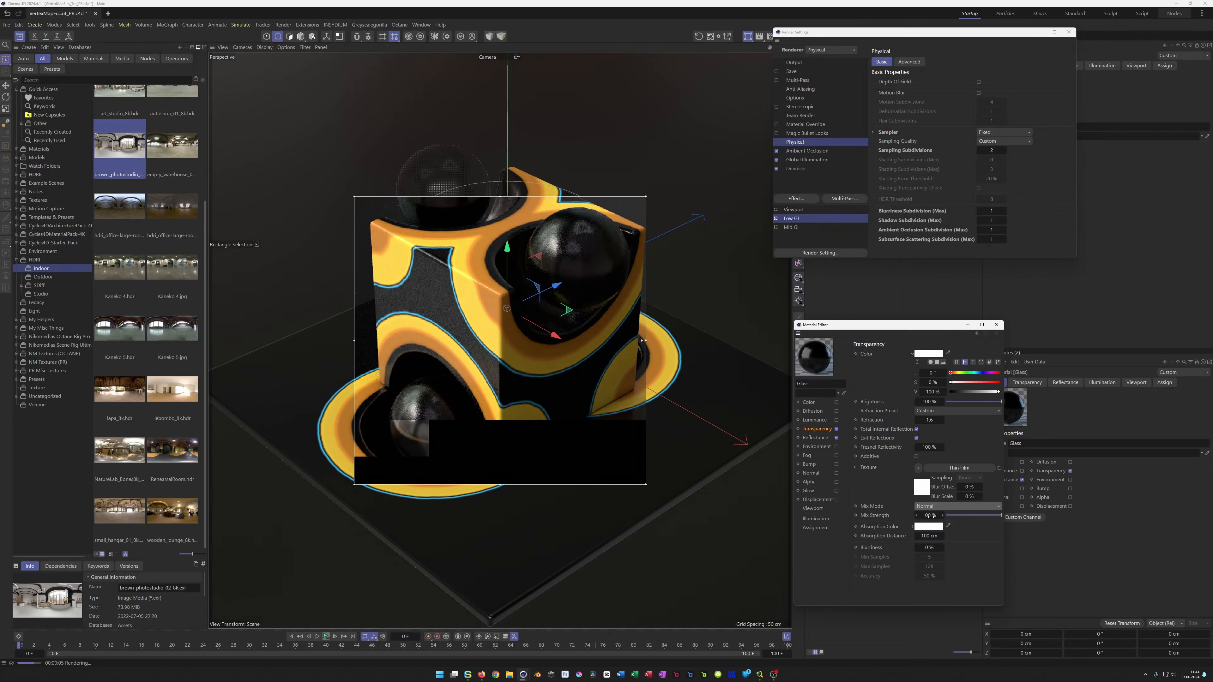
double_click(931, 516)
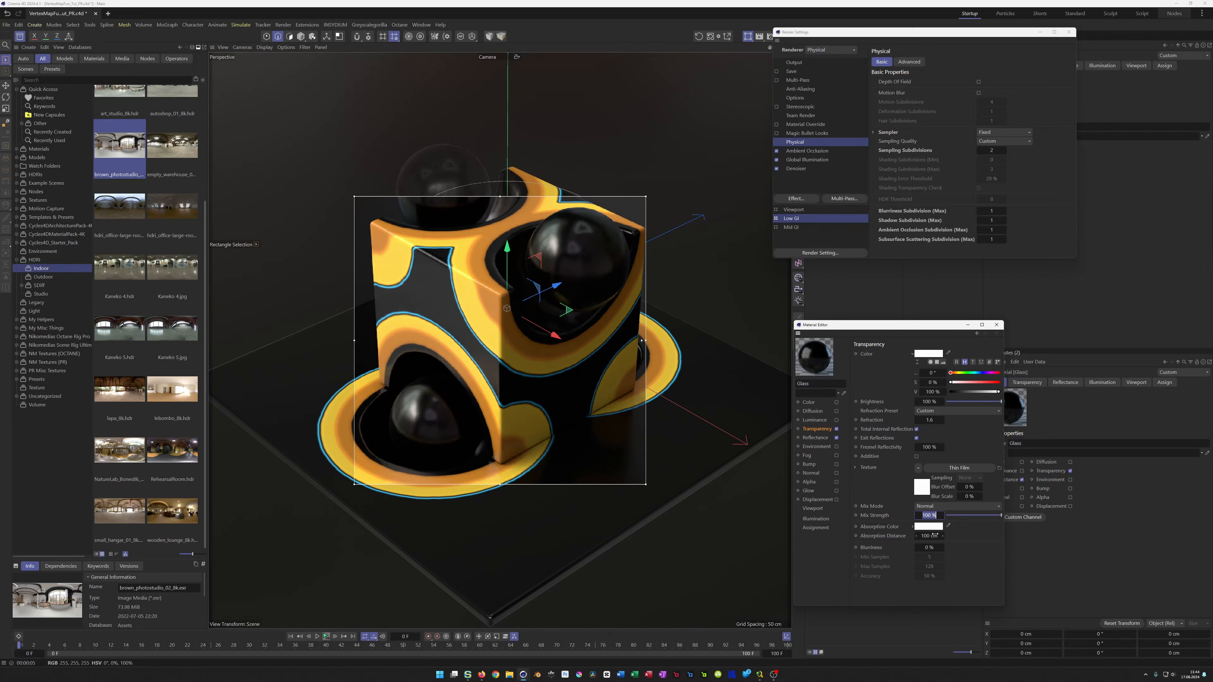
type("10")
key("Return")
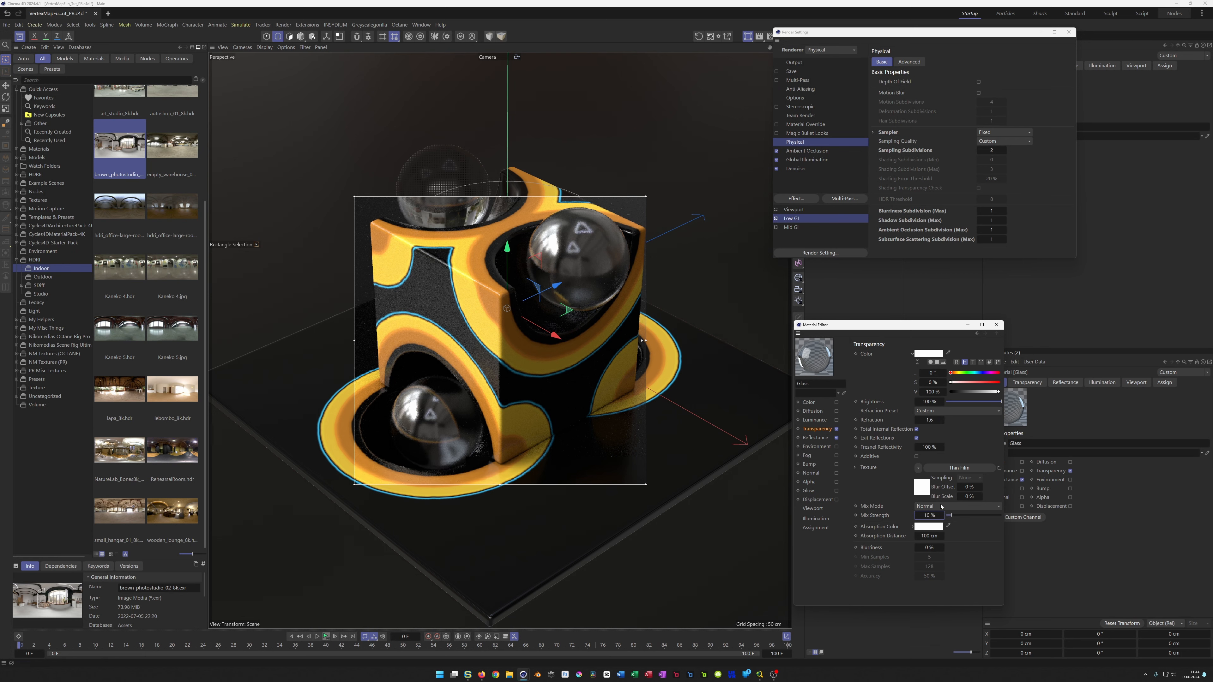
Clear the Thin Film shader from the Glass material's transparency texture
left_click(919, 469)
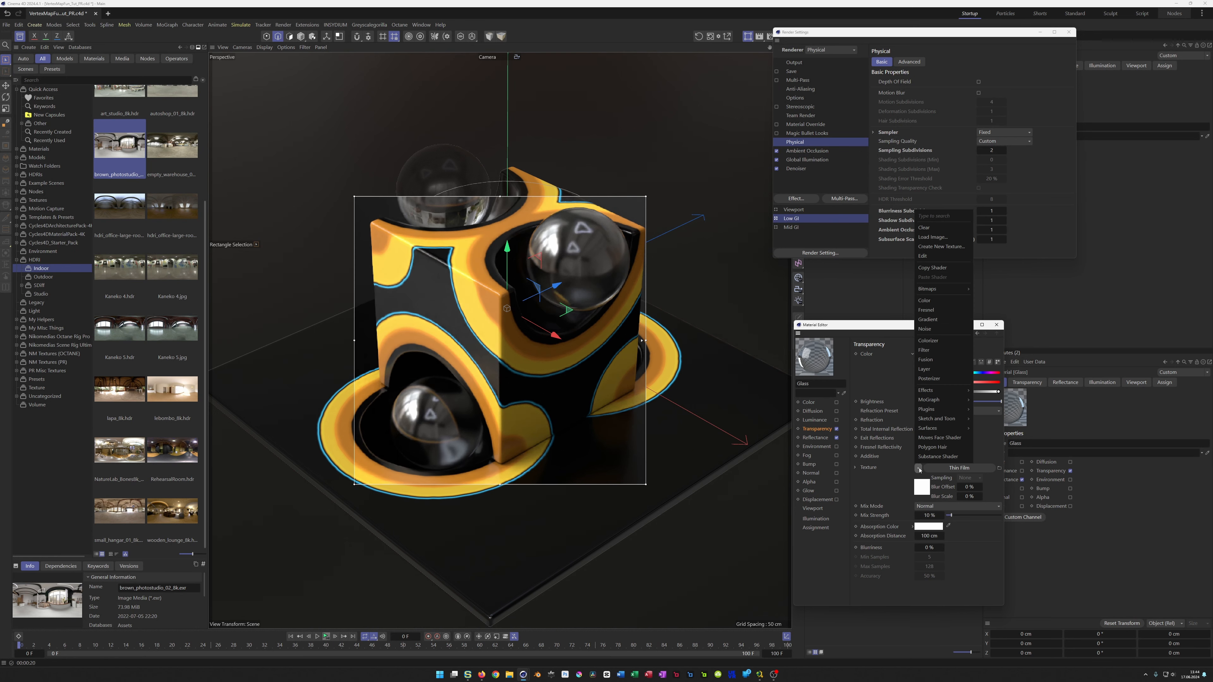
left_click(923, 227)
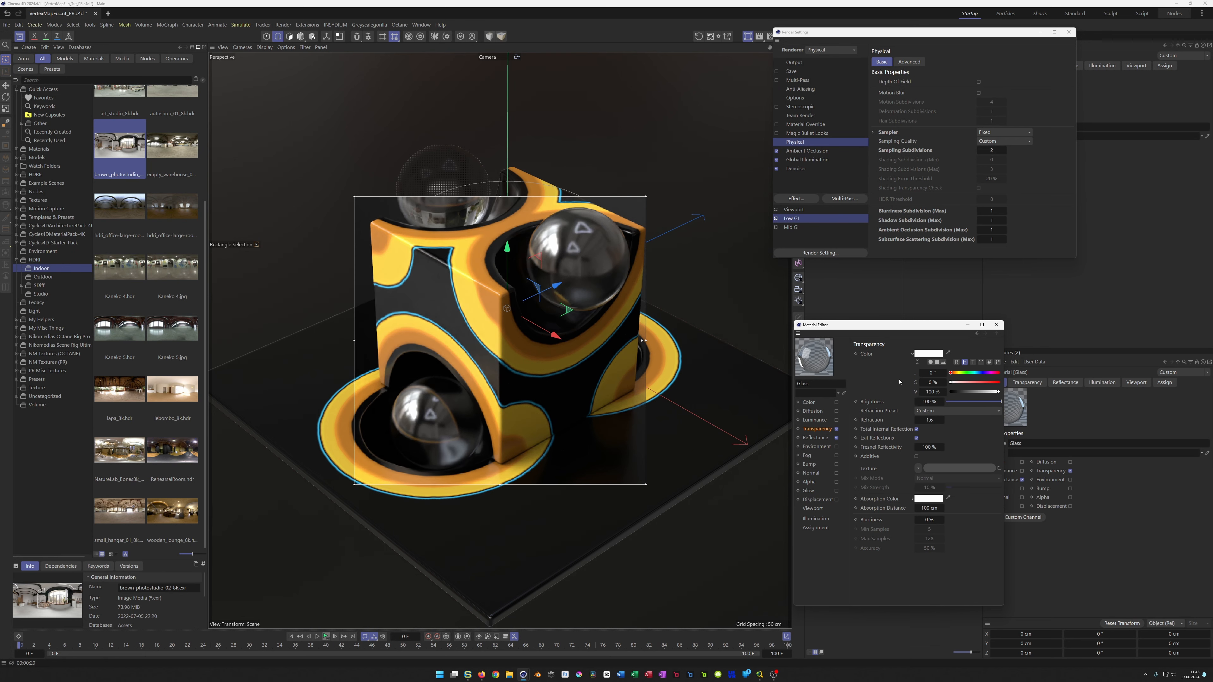
In the Glass reflectance, raise the Transparency layer's Specular Strength to 100 % and expand its Layer Sampling settings
left_click(816, 438)
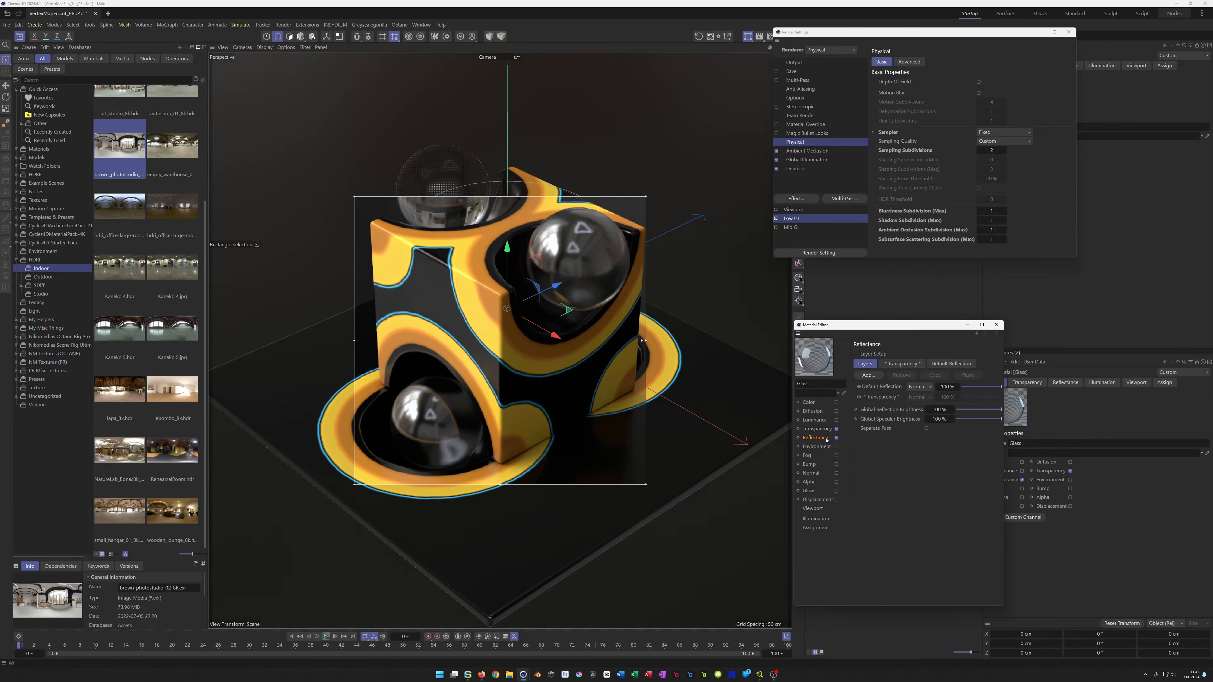
left_click(900, 365)
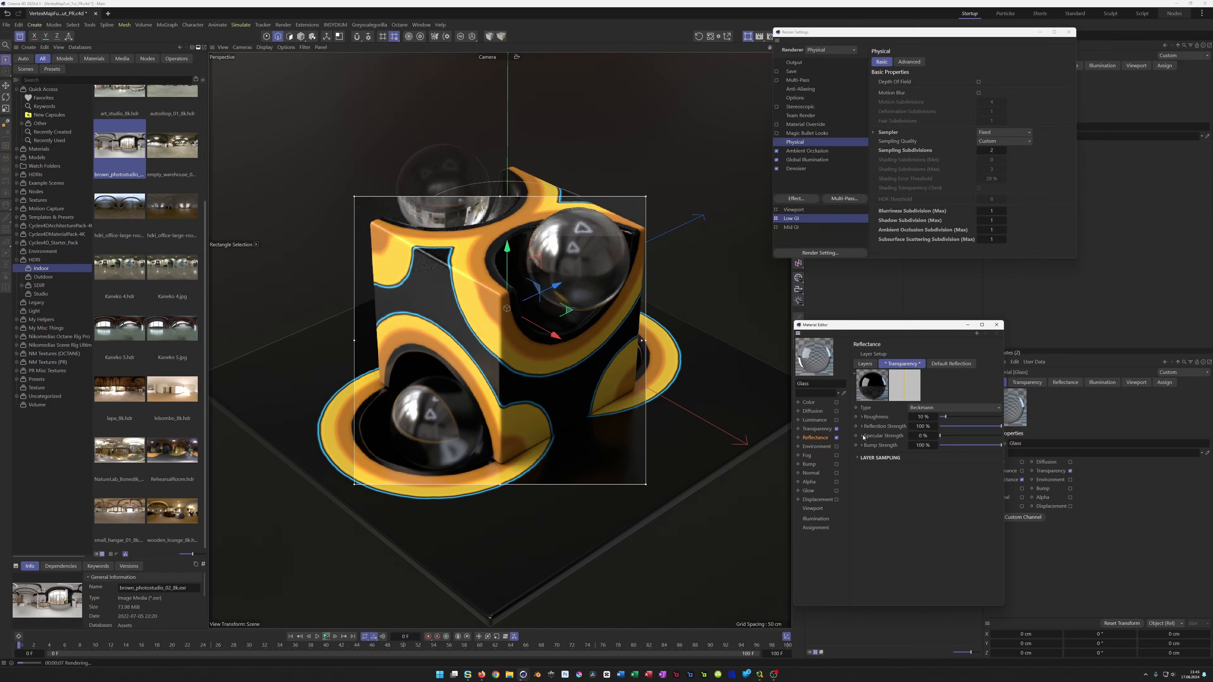
left_click(862, 435)
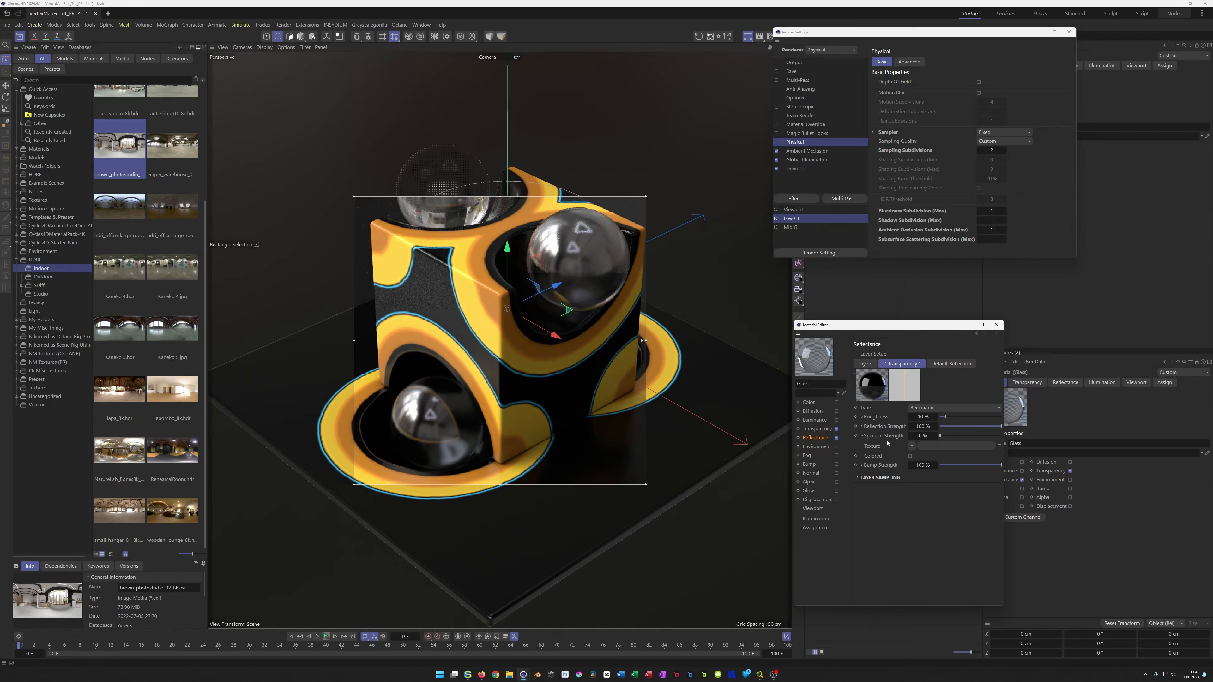
left_click_drag(950, 439, 1002, 437)
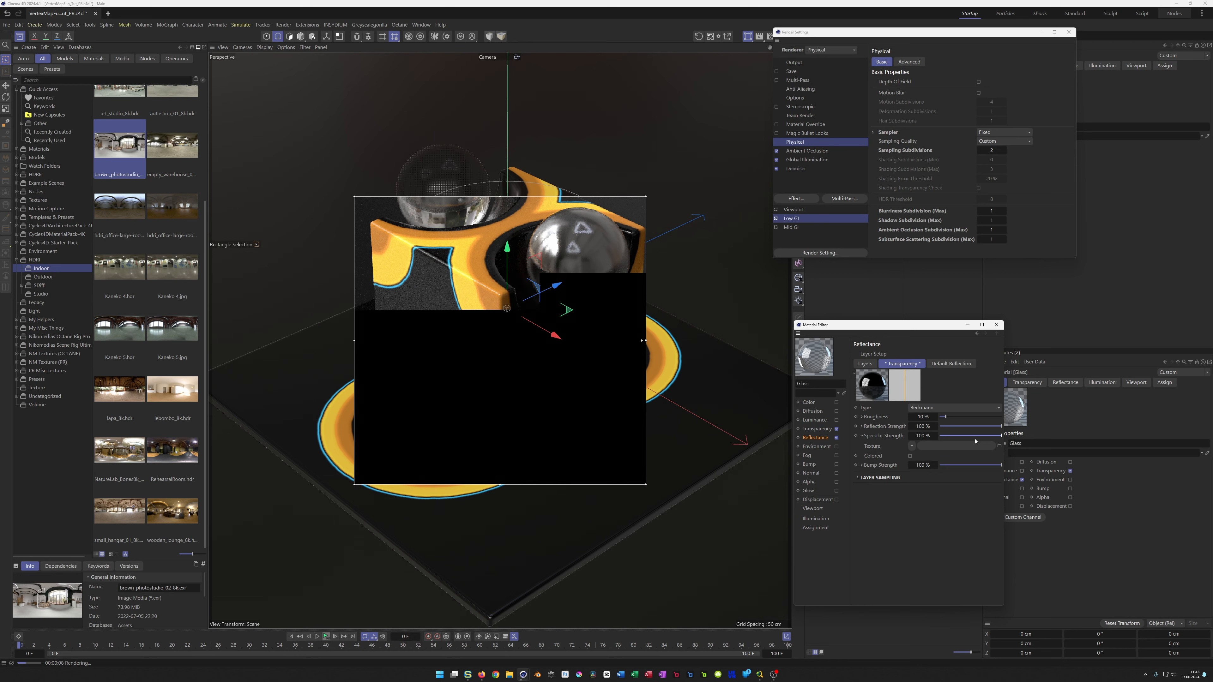
left_click(864, 478)
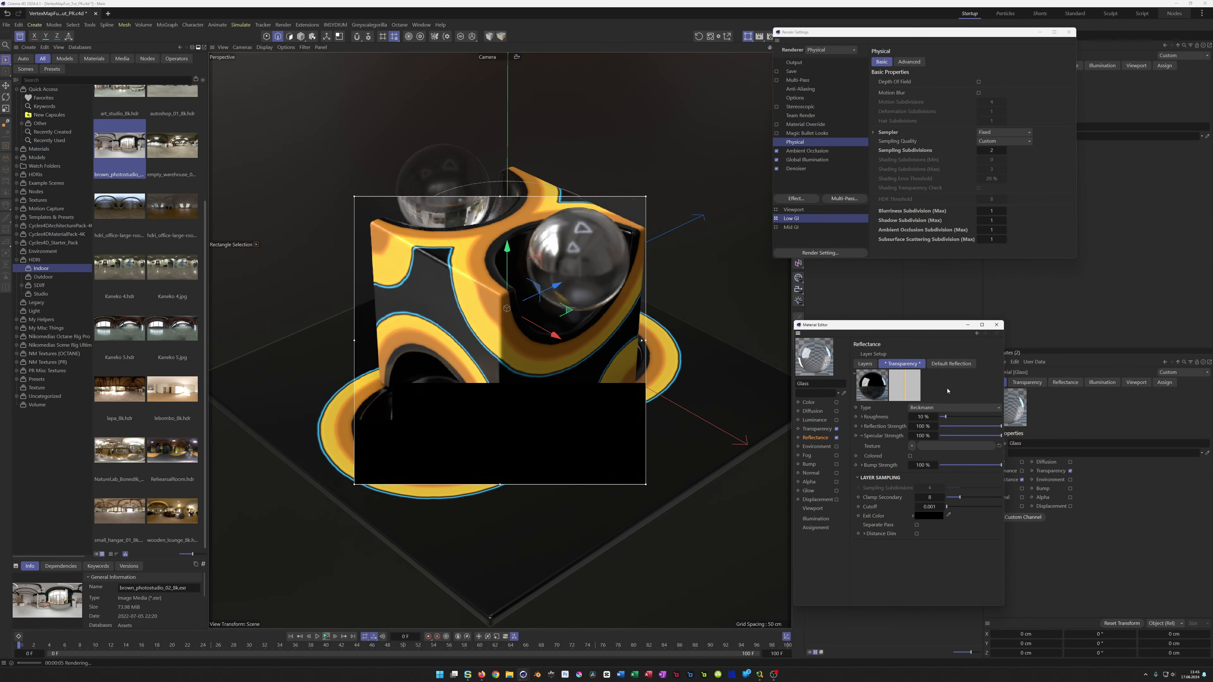
Load a Thin Film shader as the Layer Color texture of the Glass material's Default Reflection layer
left_click(951, 364)
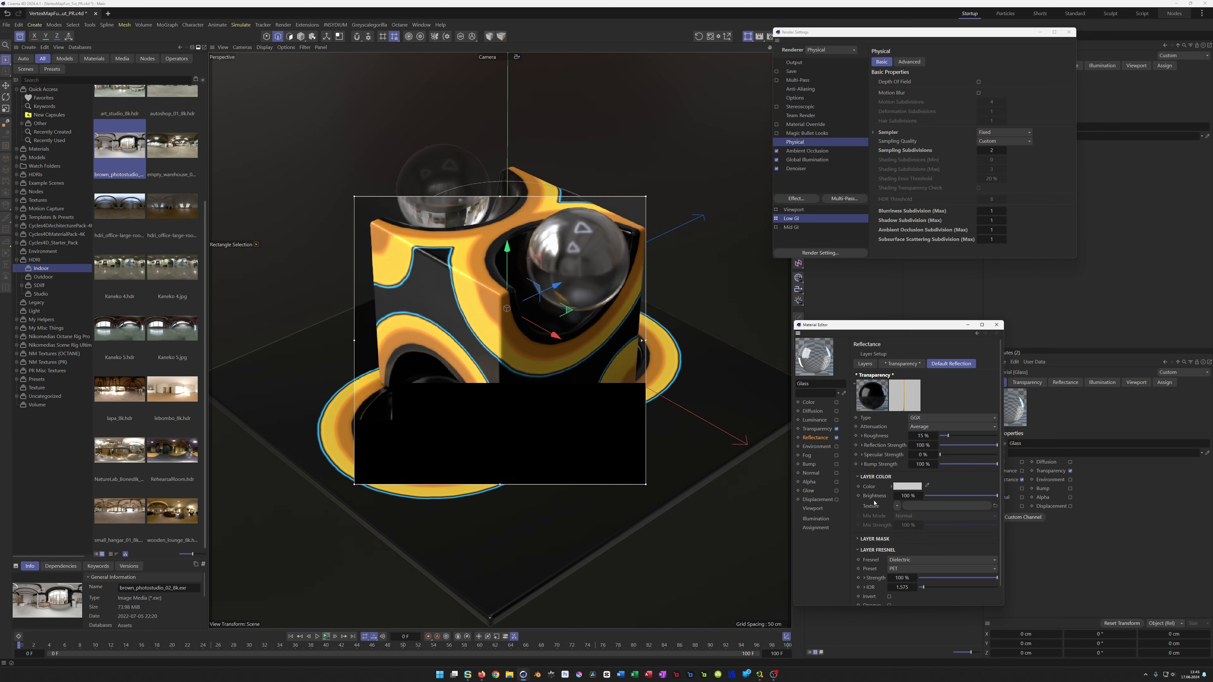
scroll(874, 502, "down", 1)
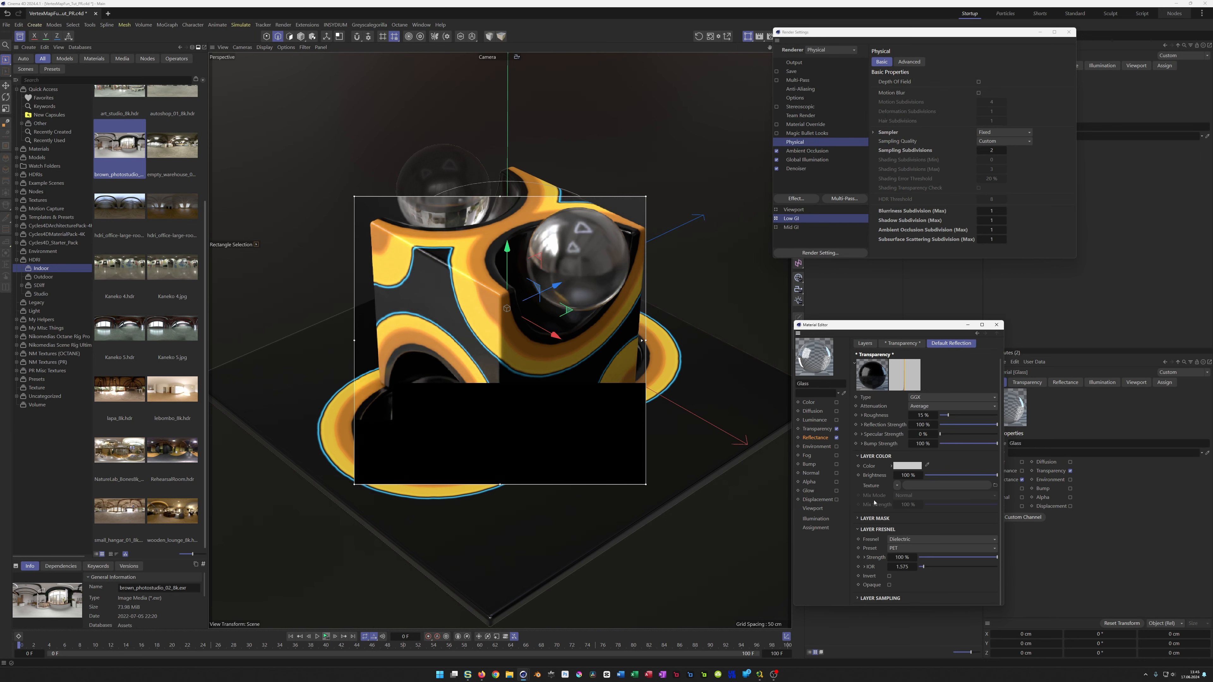
left_click(897, 486)
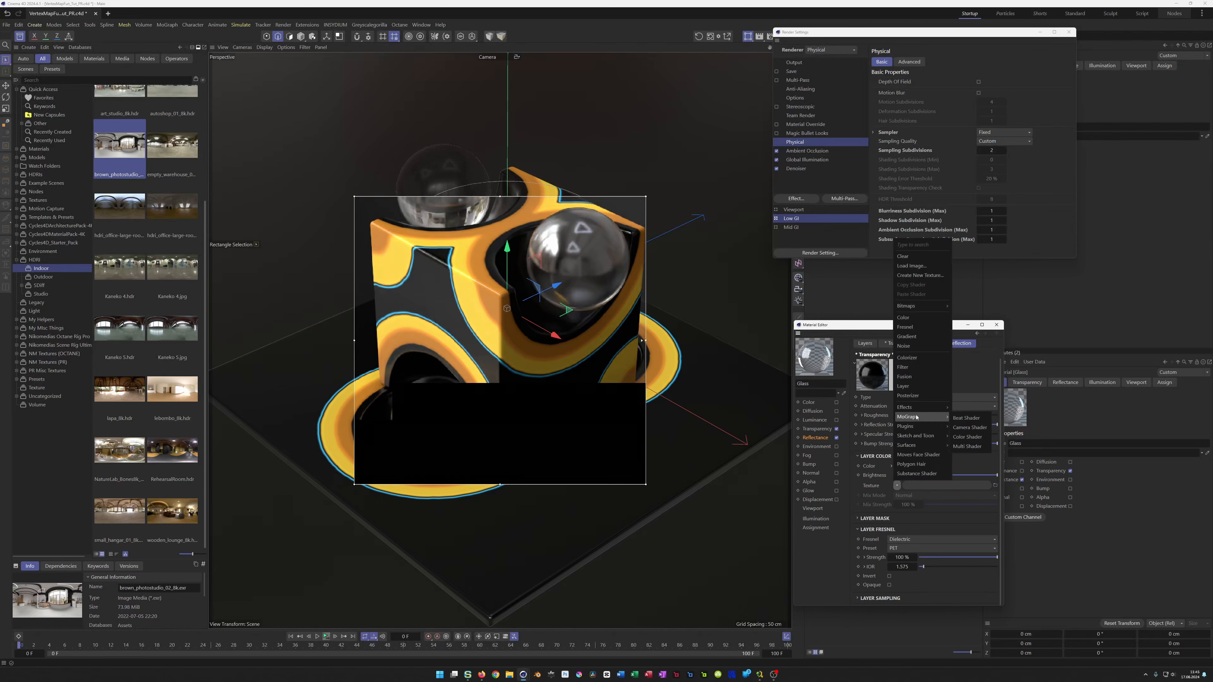
mouse_move(920, 407)
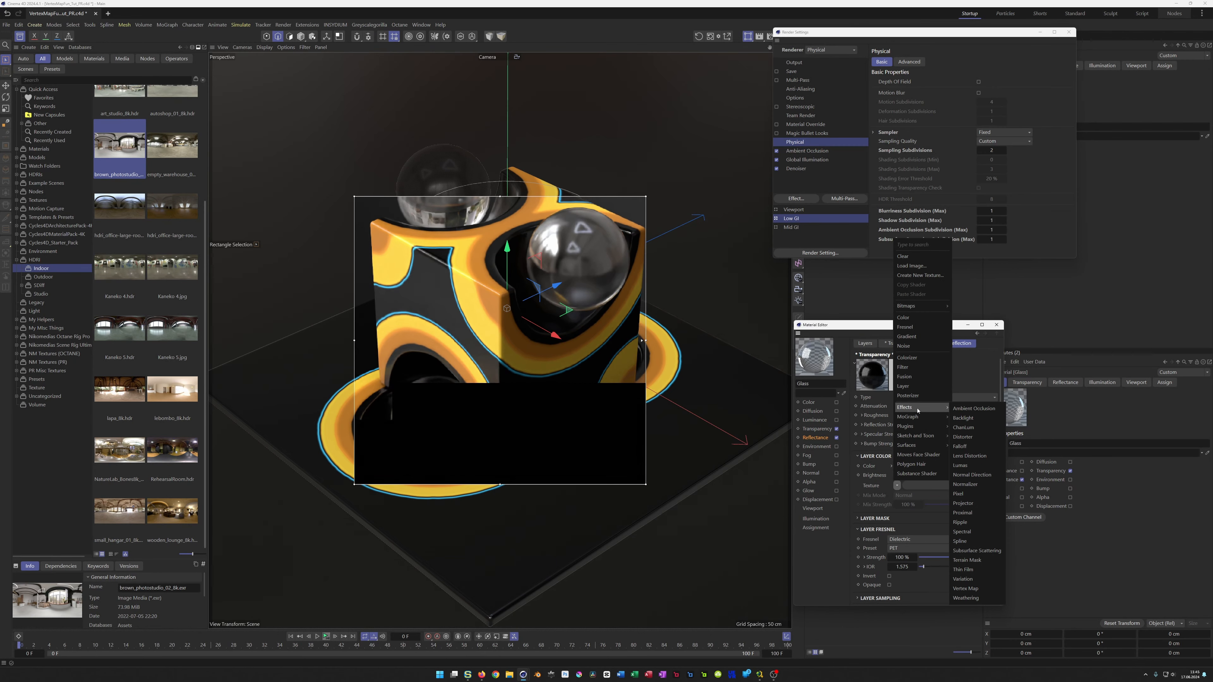
left_click(964, 572)
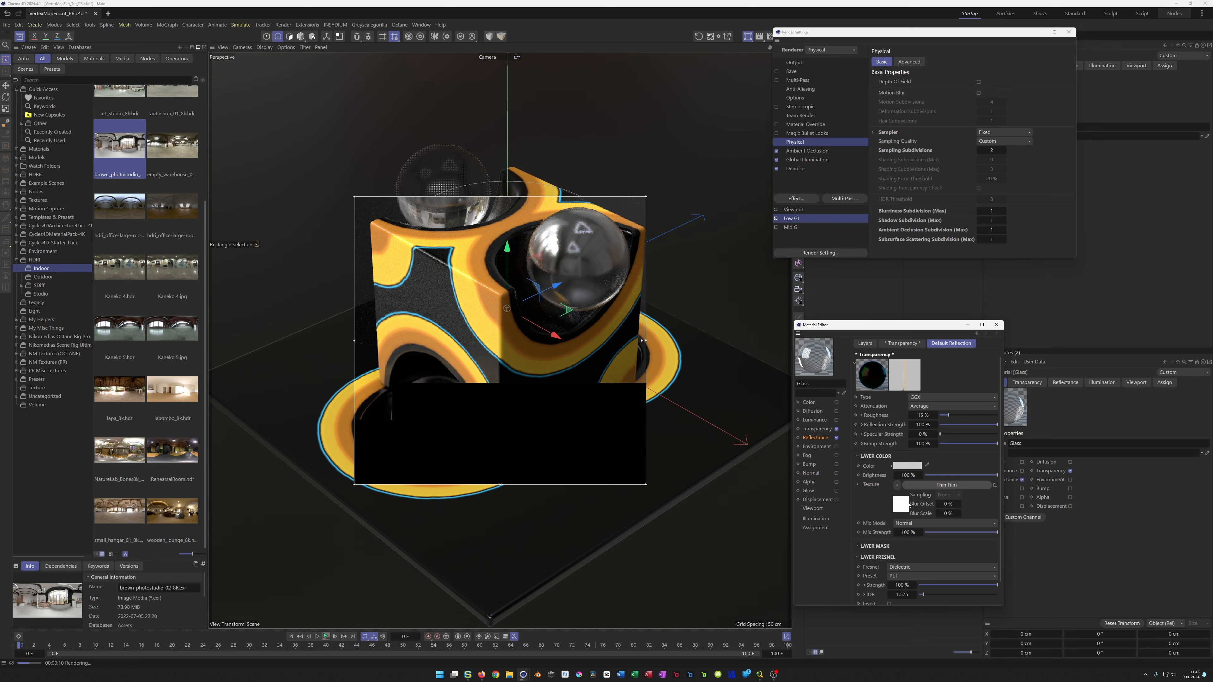
Set the Default Reflection layer's color to pure white (RGB 255, 255, 255)
left_click(906, 465)
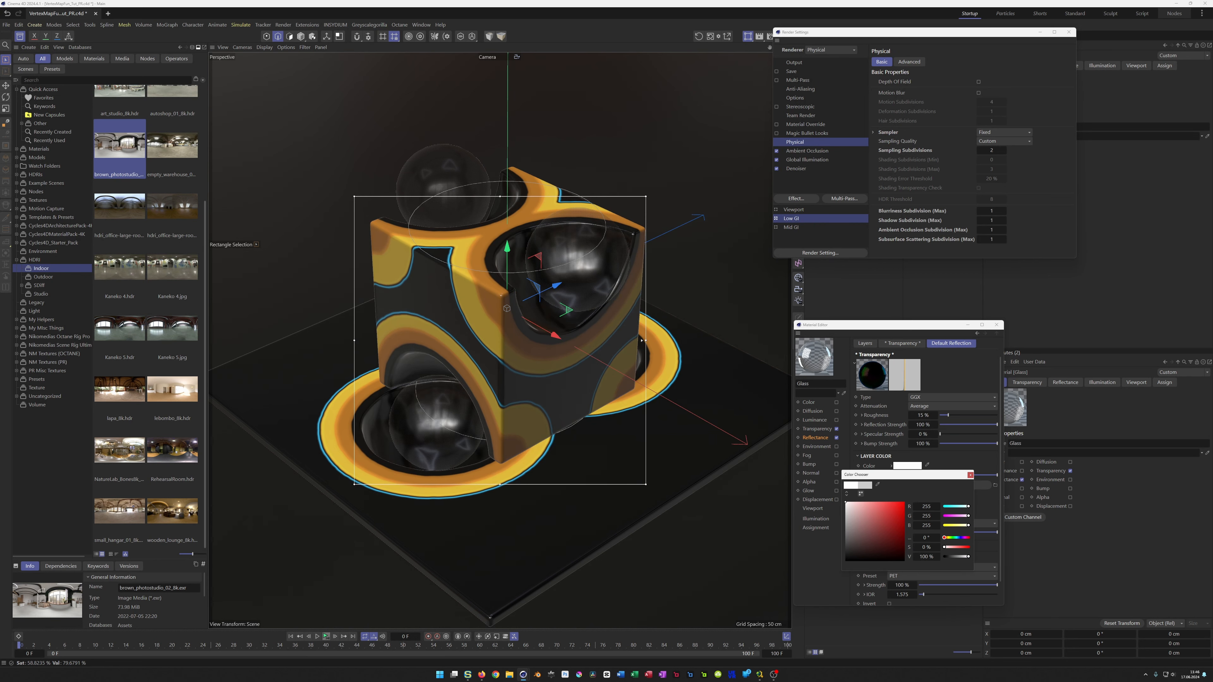
left_click_drag(880, 514, 845, 502)
left_click(971, 475)
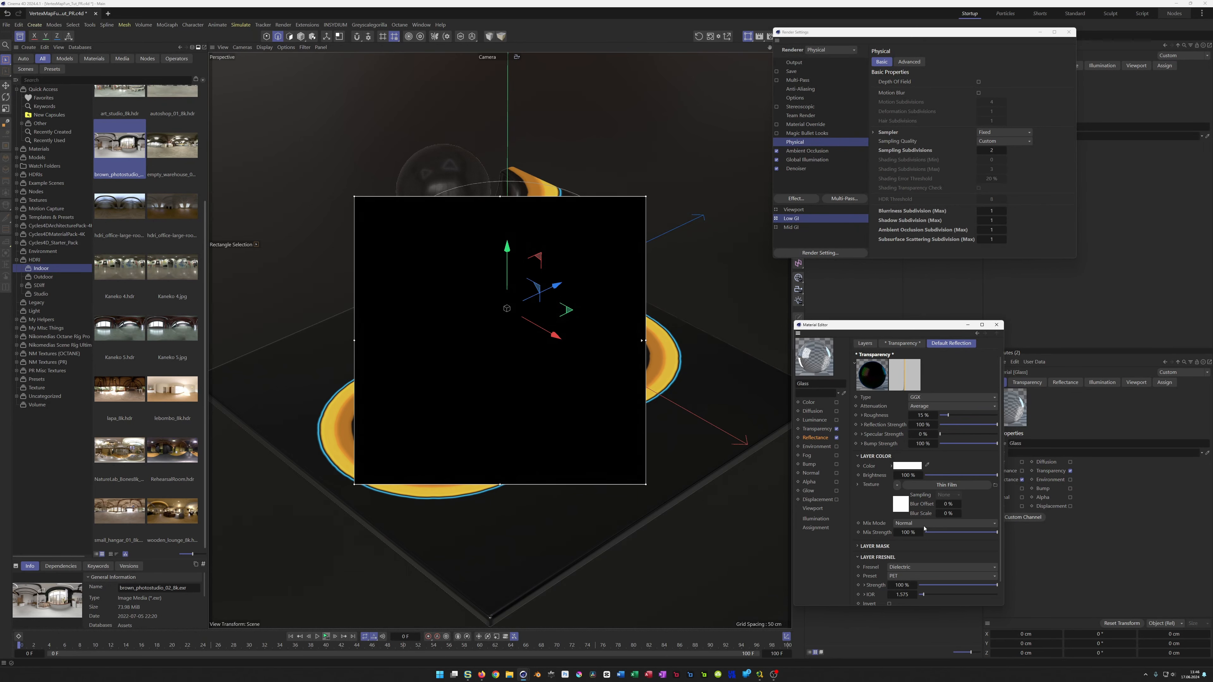
Load a Gradient with the rainbow preset as the color texture of the Default Reflection layer's Thin Film shader
left_click(900, 504)
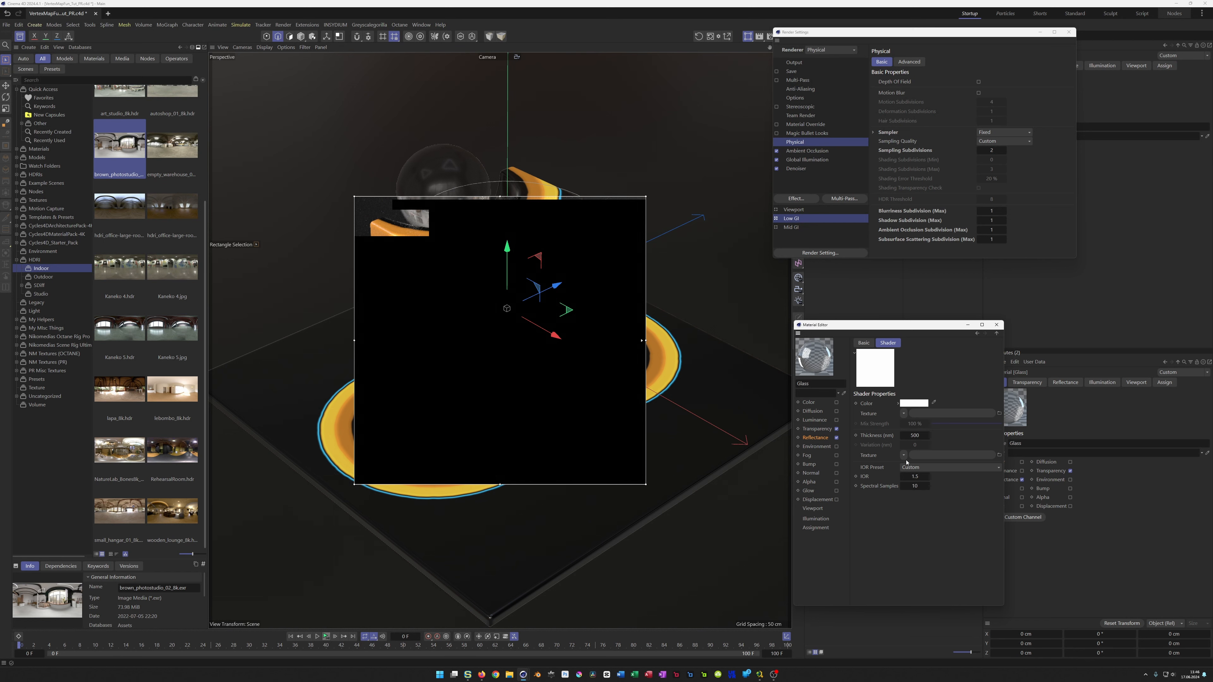
left_click(902, 414)
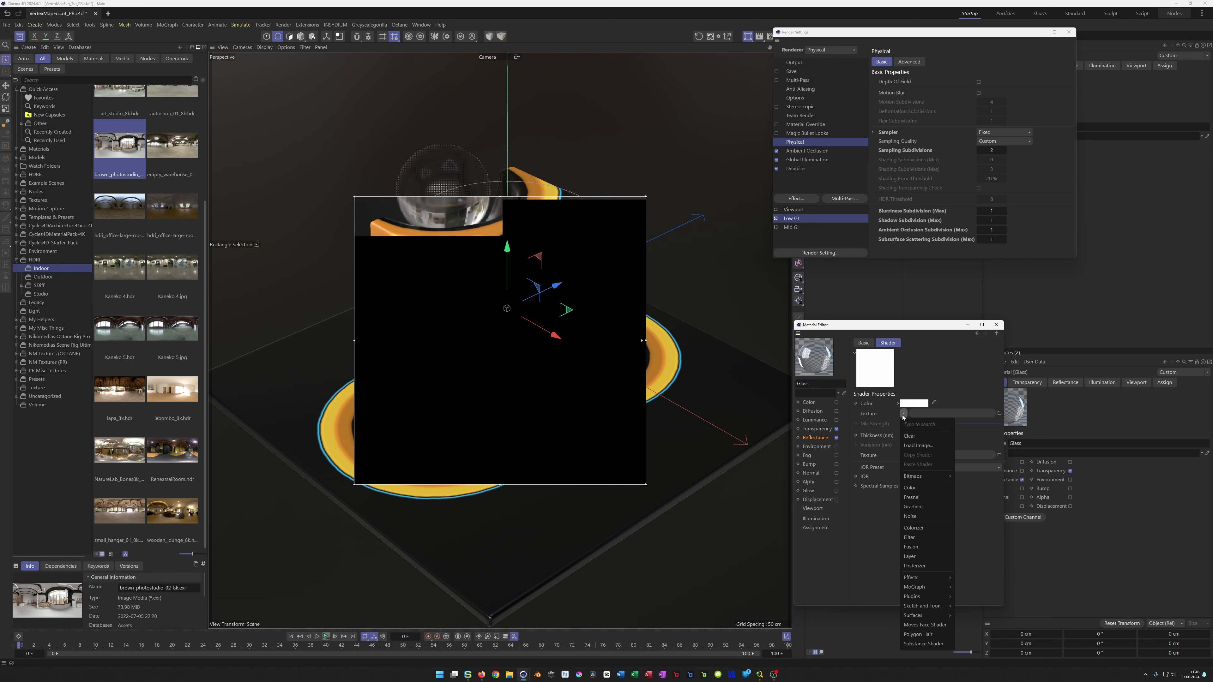
left_click(913, 507)
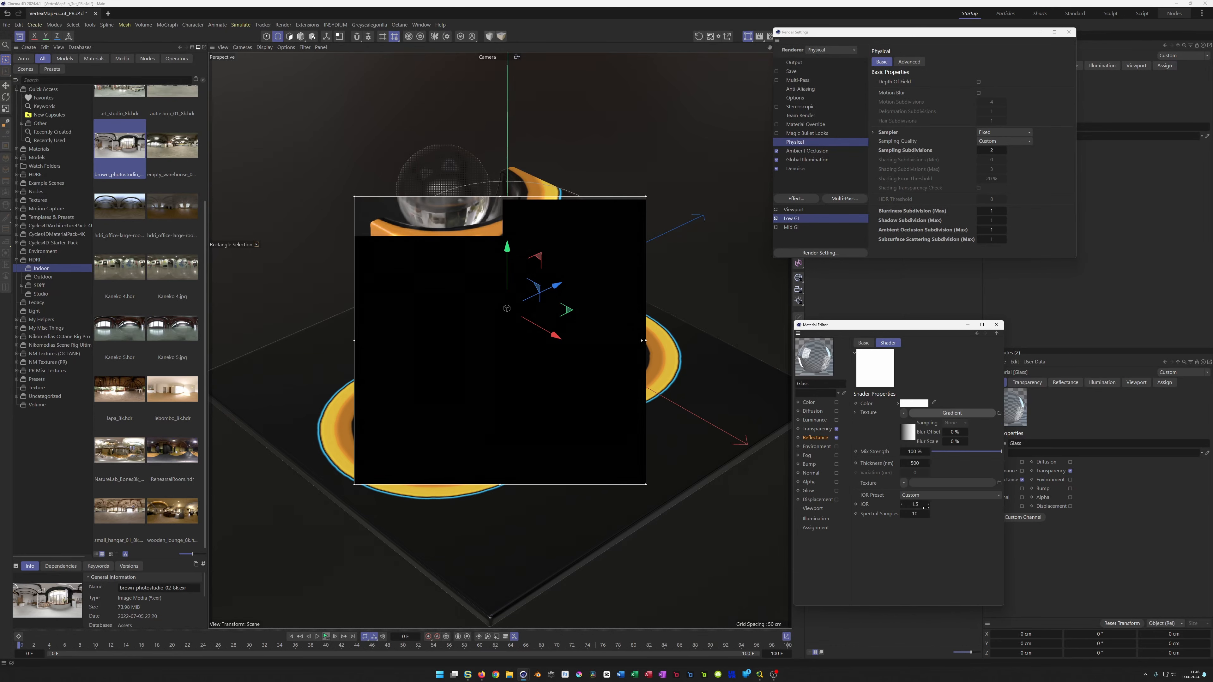
left_click(913, 437)
left_click(905, 421)
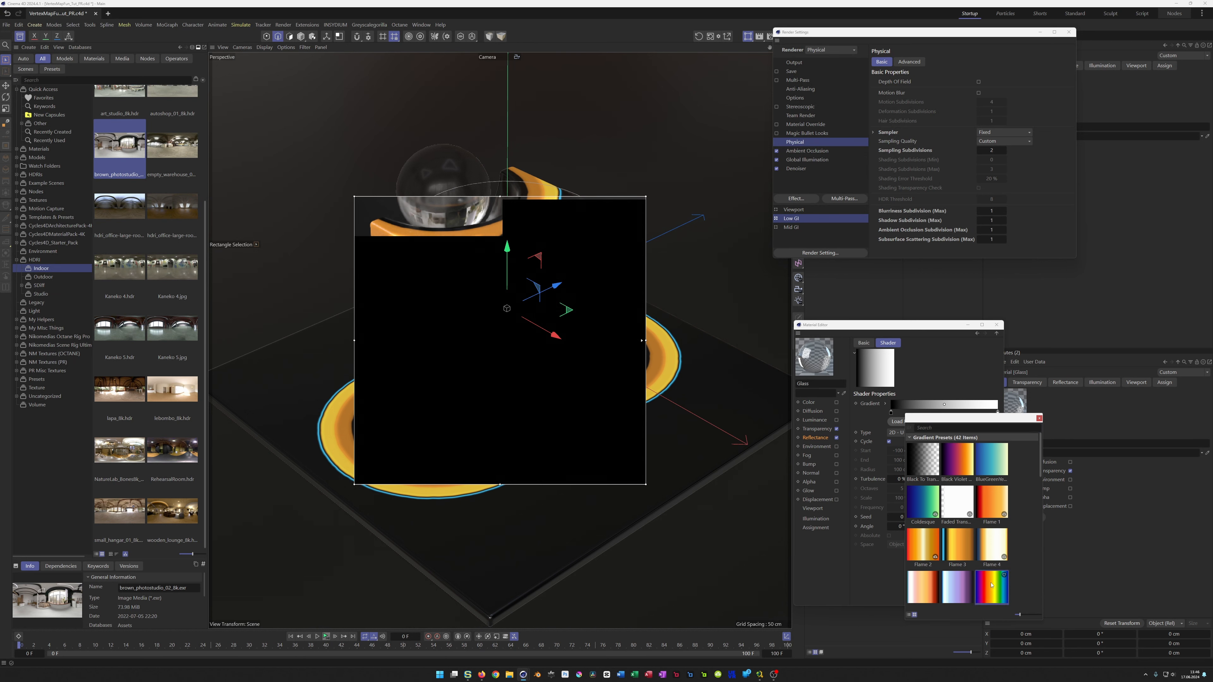
double_click(991, 584)
left_click(997, 332)
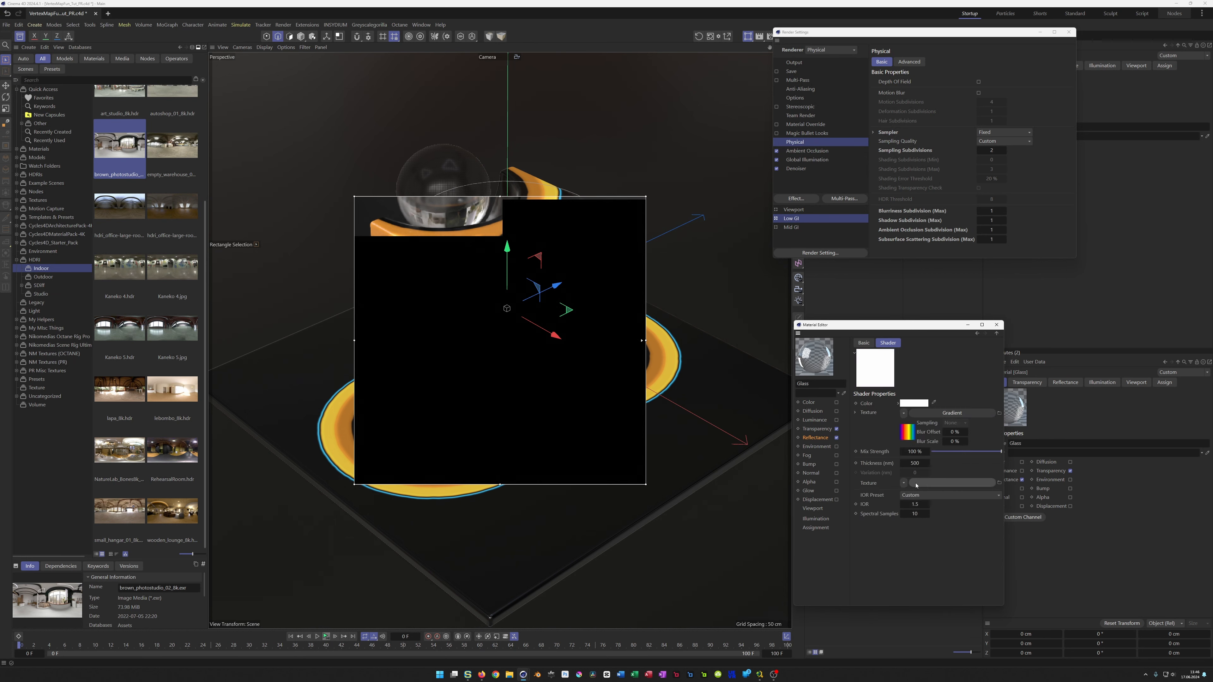
Add a Noise shader as the Thin Film's thickness variation texture and set the noise's Global Scale to 500 %
left_click(903, 482)
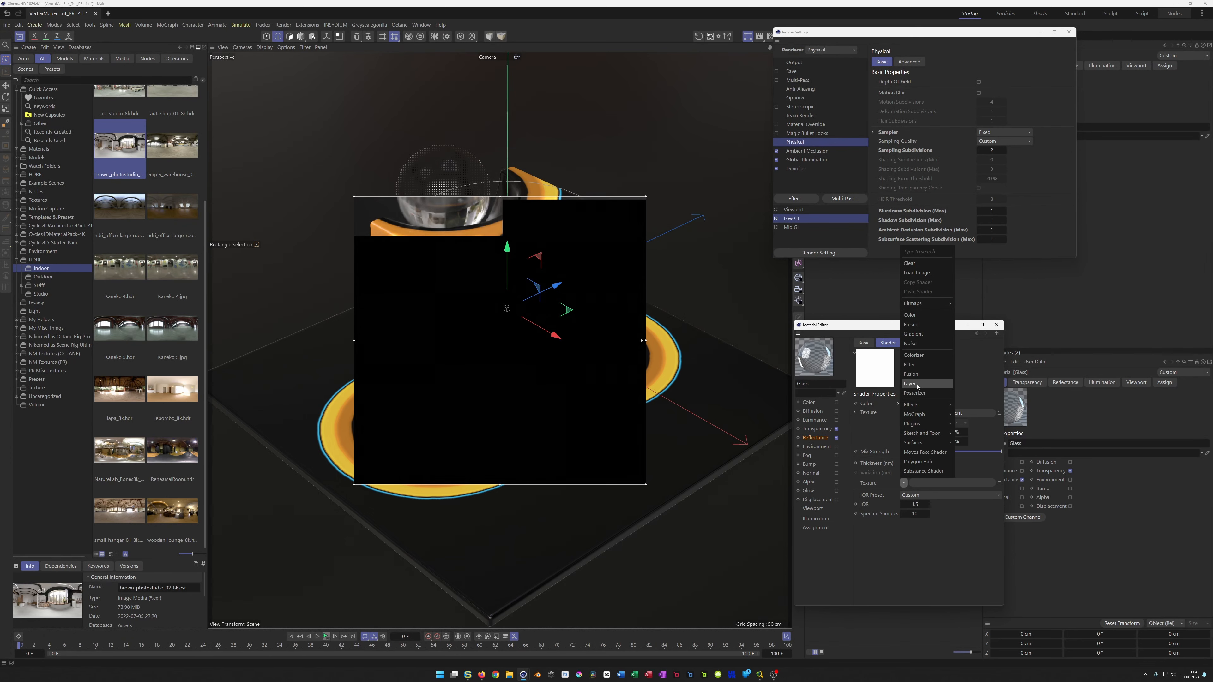
left_click(911, 343)
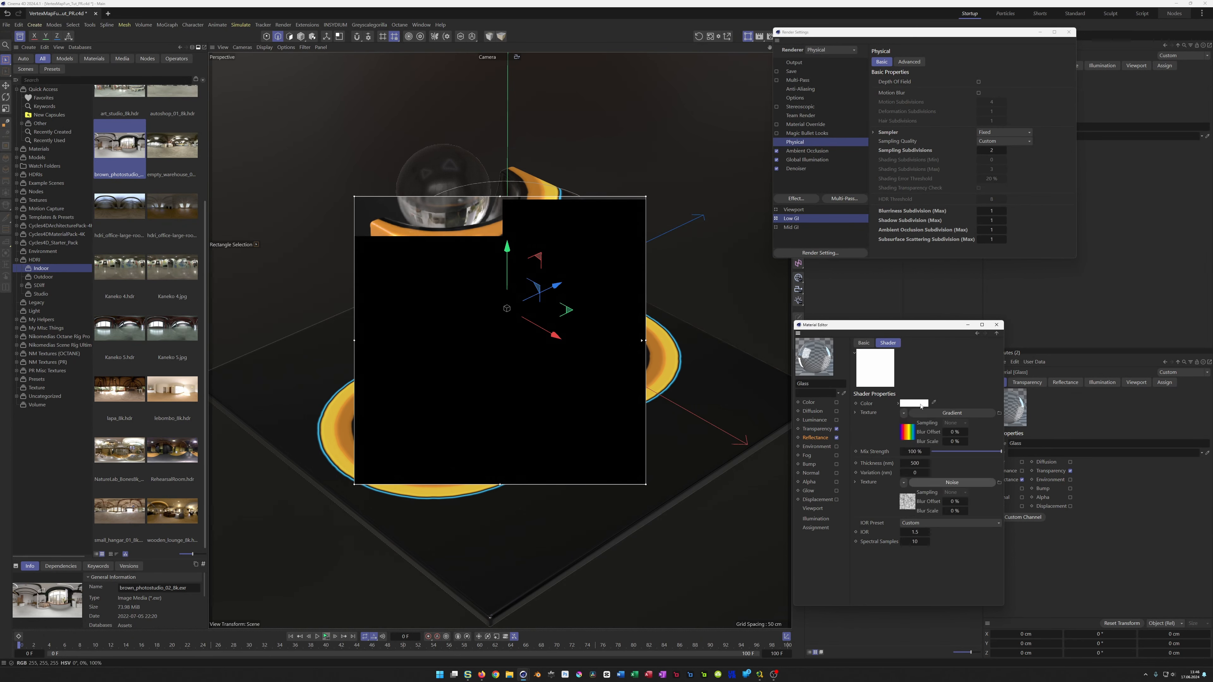
left_click(914, 483)
left_click(919, 458)
type("500")
key("Return")
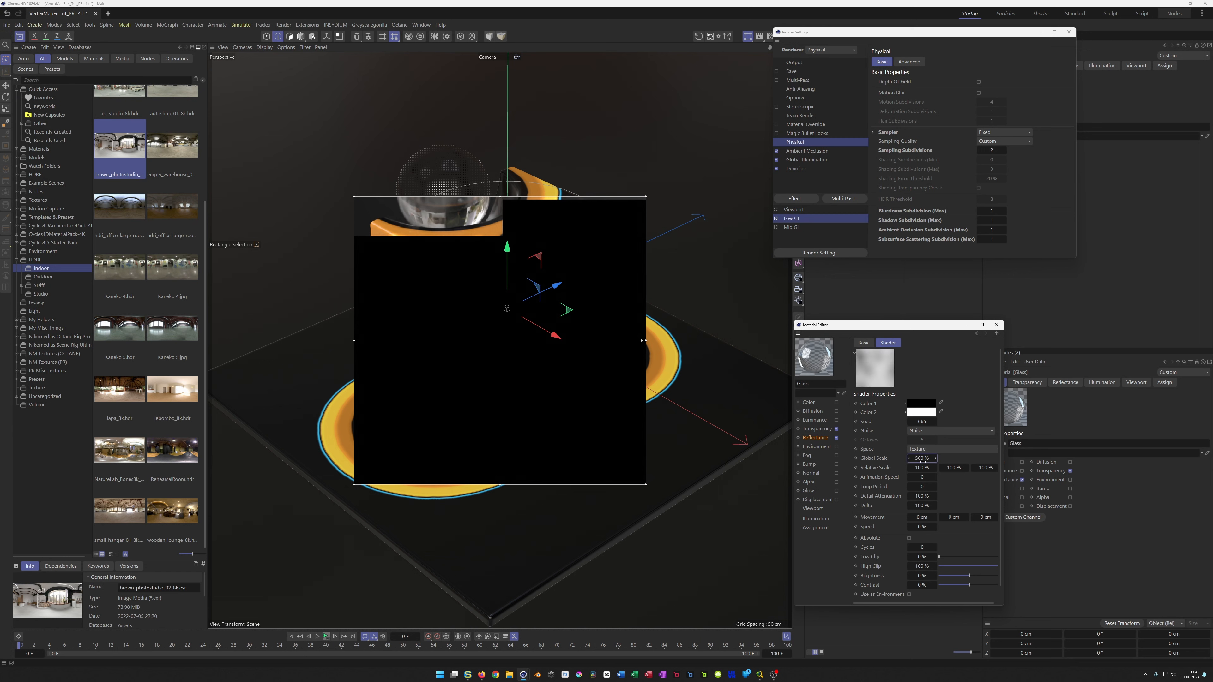
left_click(996, 334)
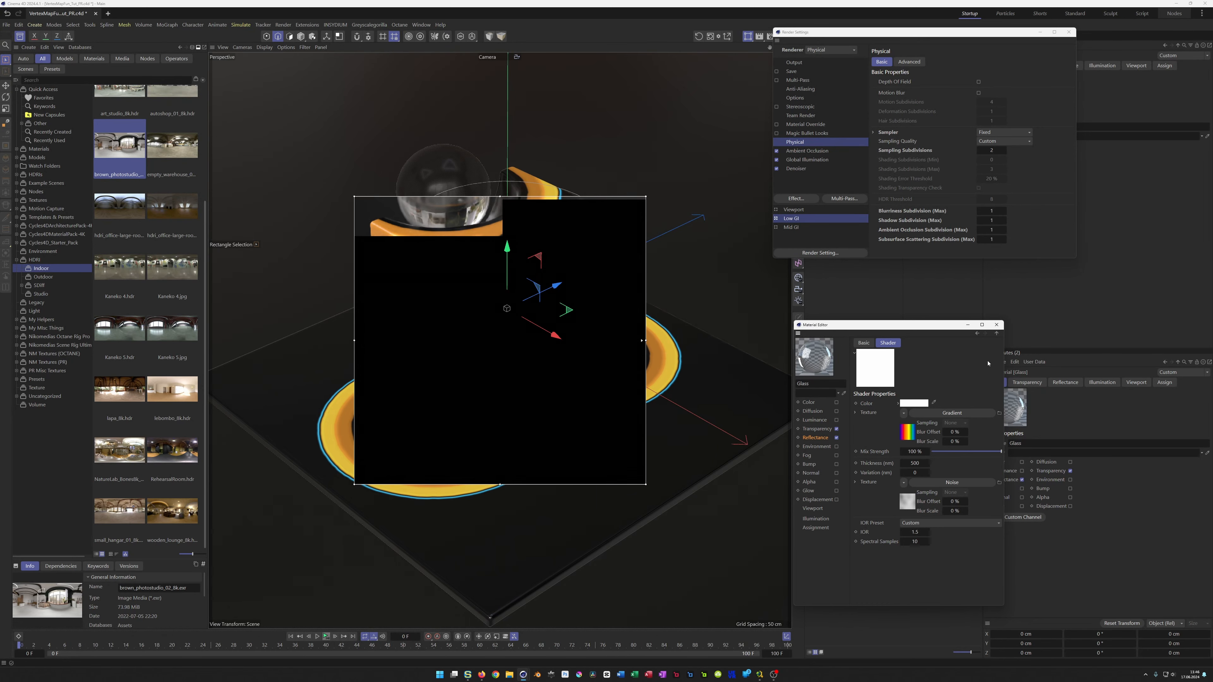
left_click(997, 334)
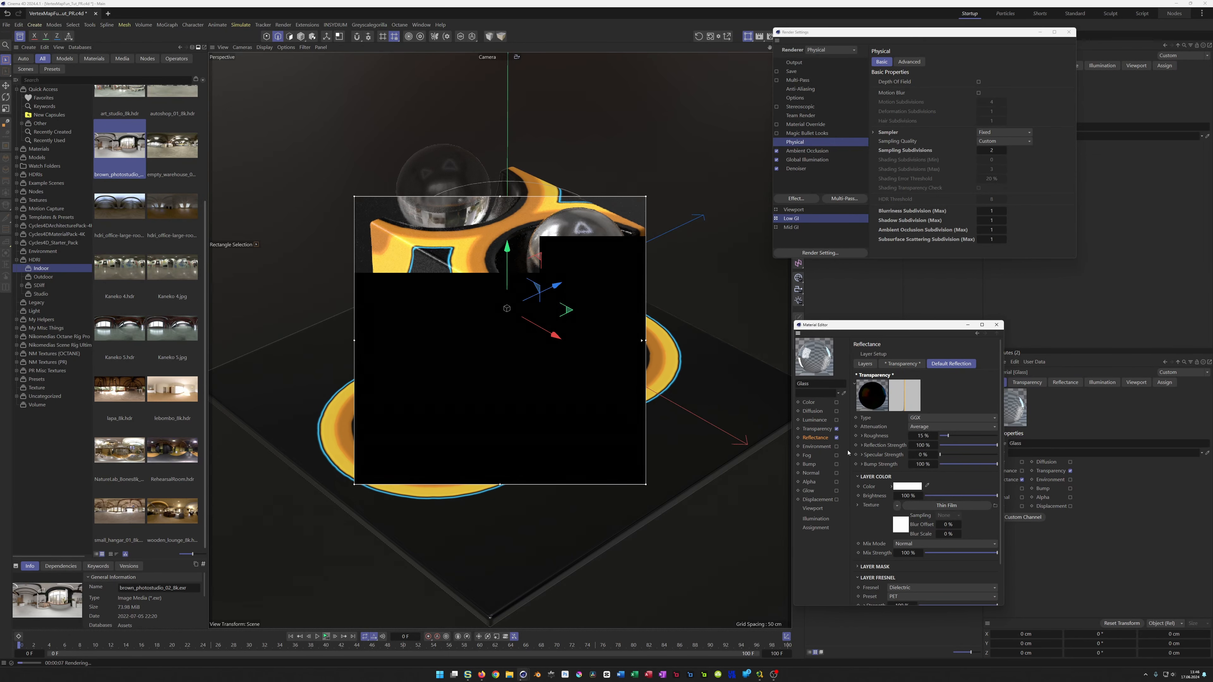
Try the Add mix mode for the Default Reflection layer's color texture and return it to Normal
left_click(914, 544)
left_click(915, 566)
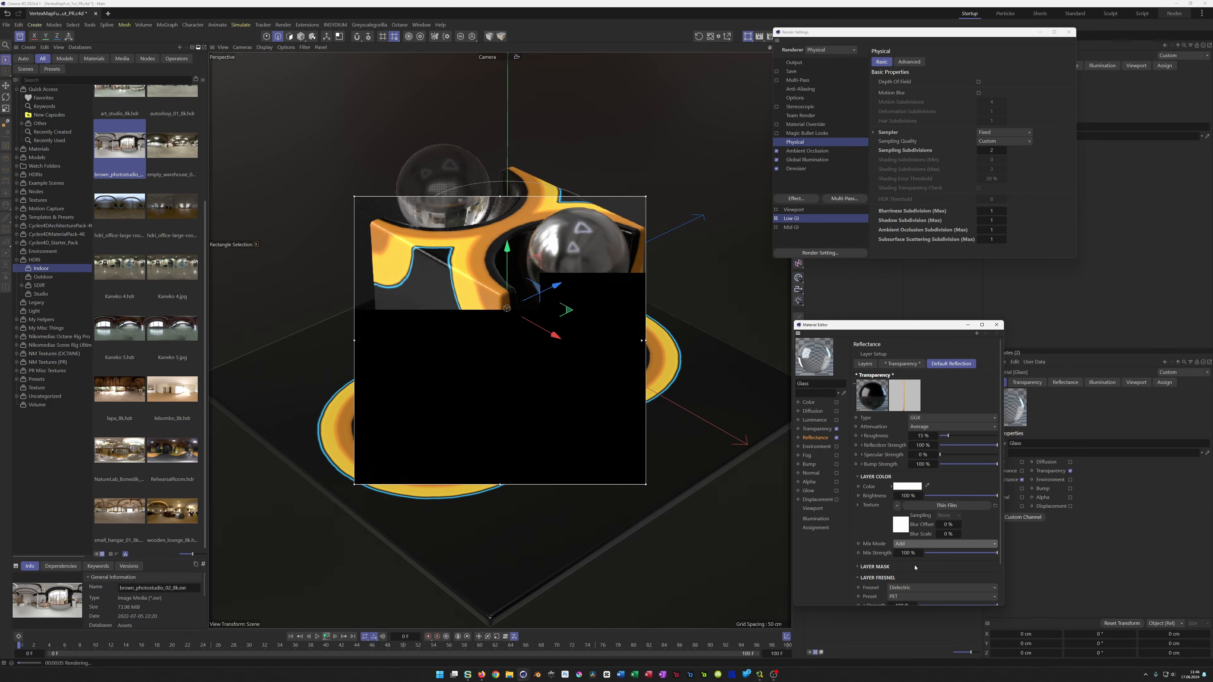
left_click(916, 545)
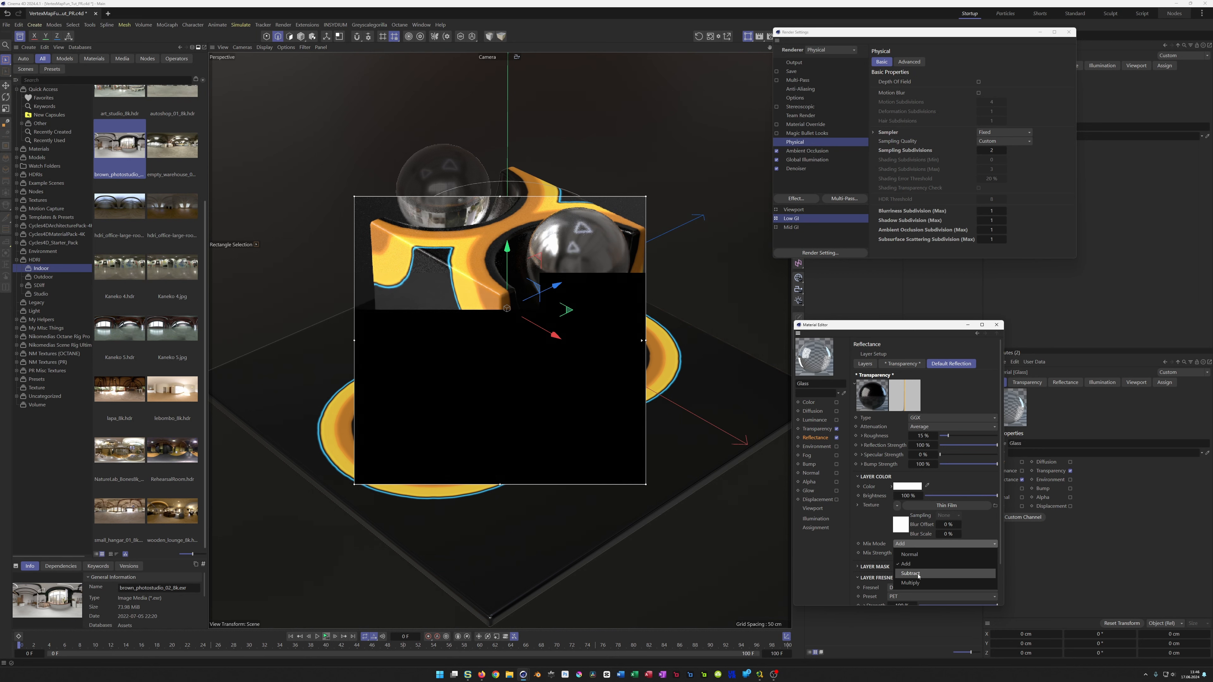
left_click(909, 555)
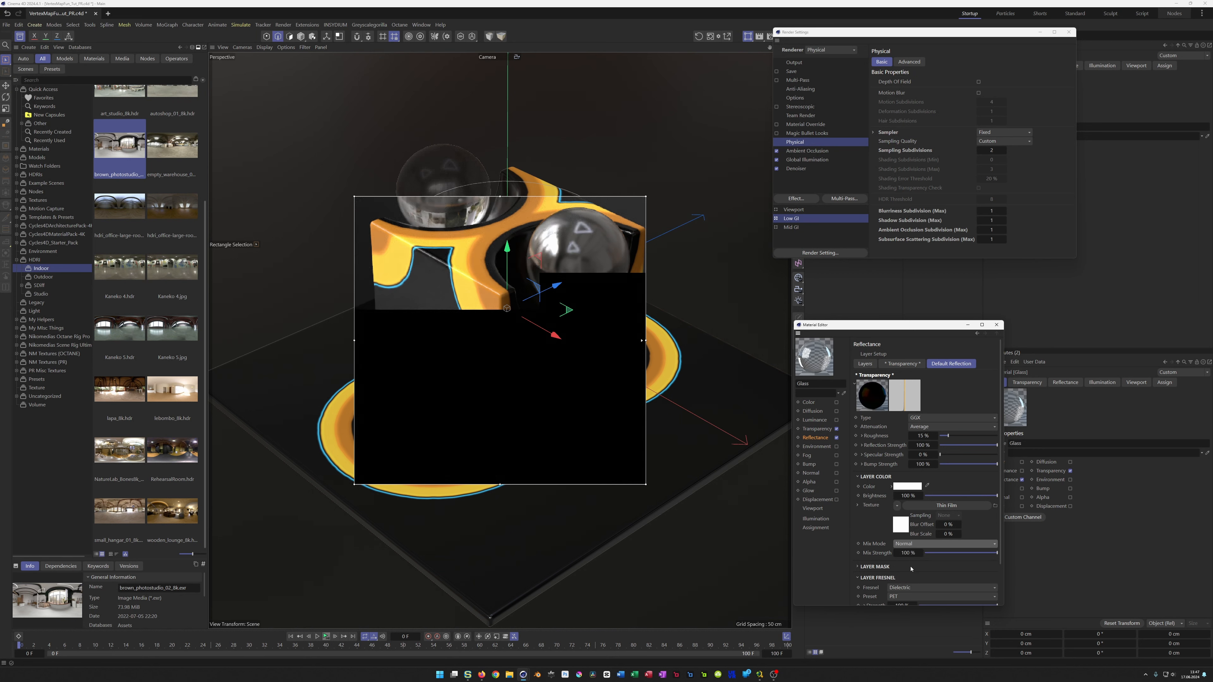
Raise the Default Reflection layer's color Brightness to 500 % and edit the thickness of its Thin Film shader
left_click(906, 496)
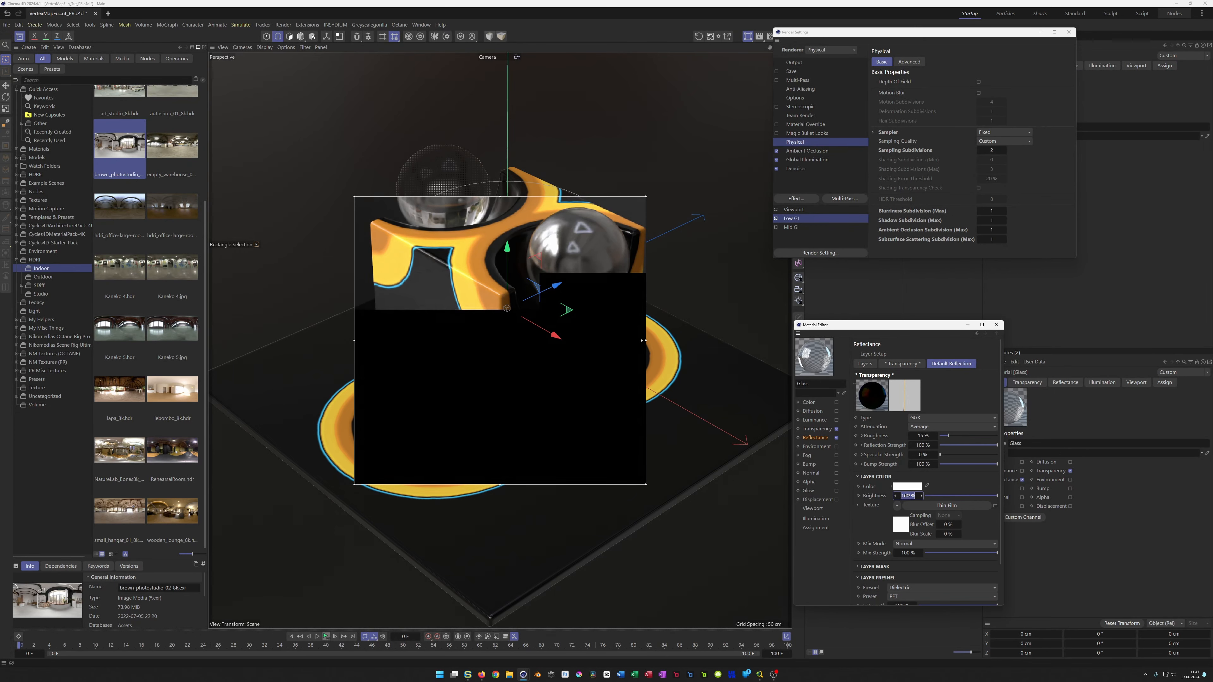
type("50")
left_click(896, 527)
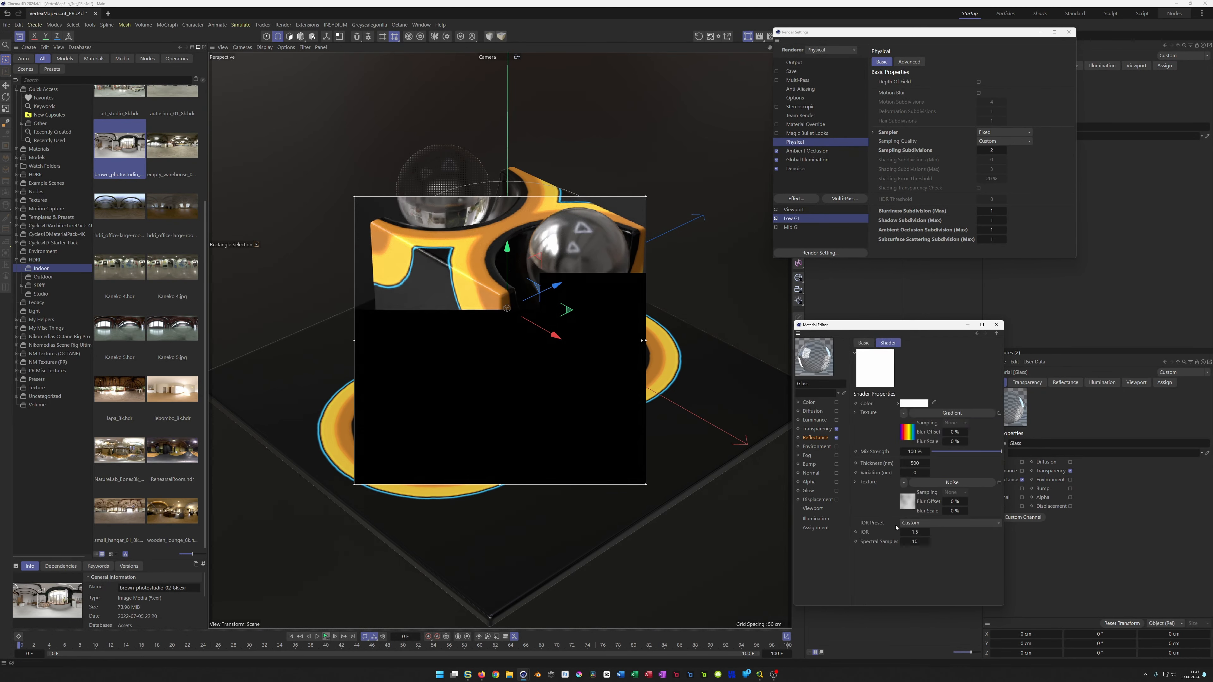
left_click(912, 464)
type("1")
left_click(816, 438)
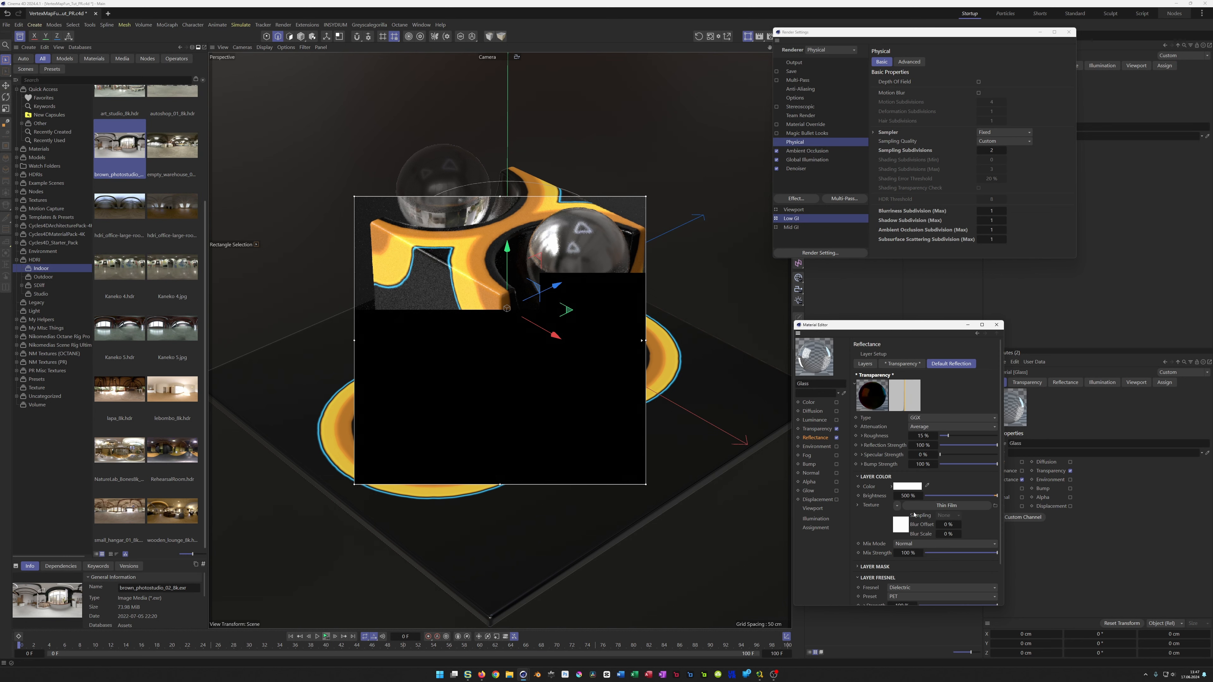
scroll(921, 535, "down", 3)
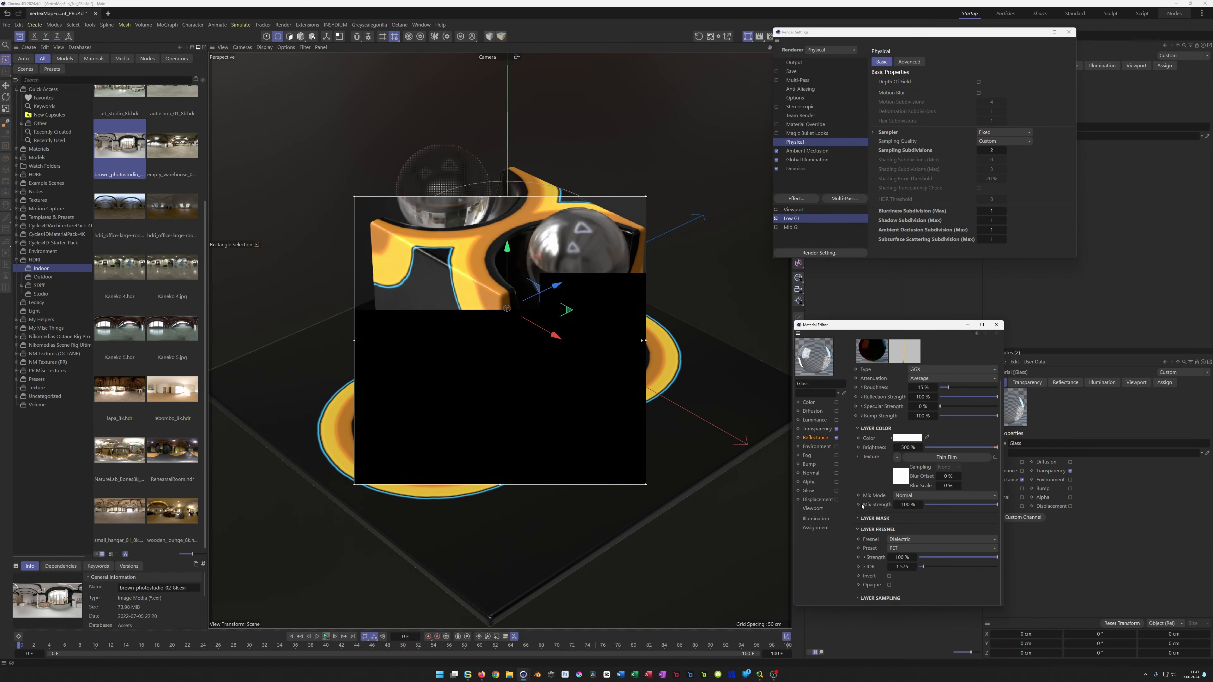
Load a Thin Film shader as the Glass material's Transparency texture and set its Mix Mode to Add
left_click(824, 432)
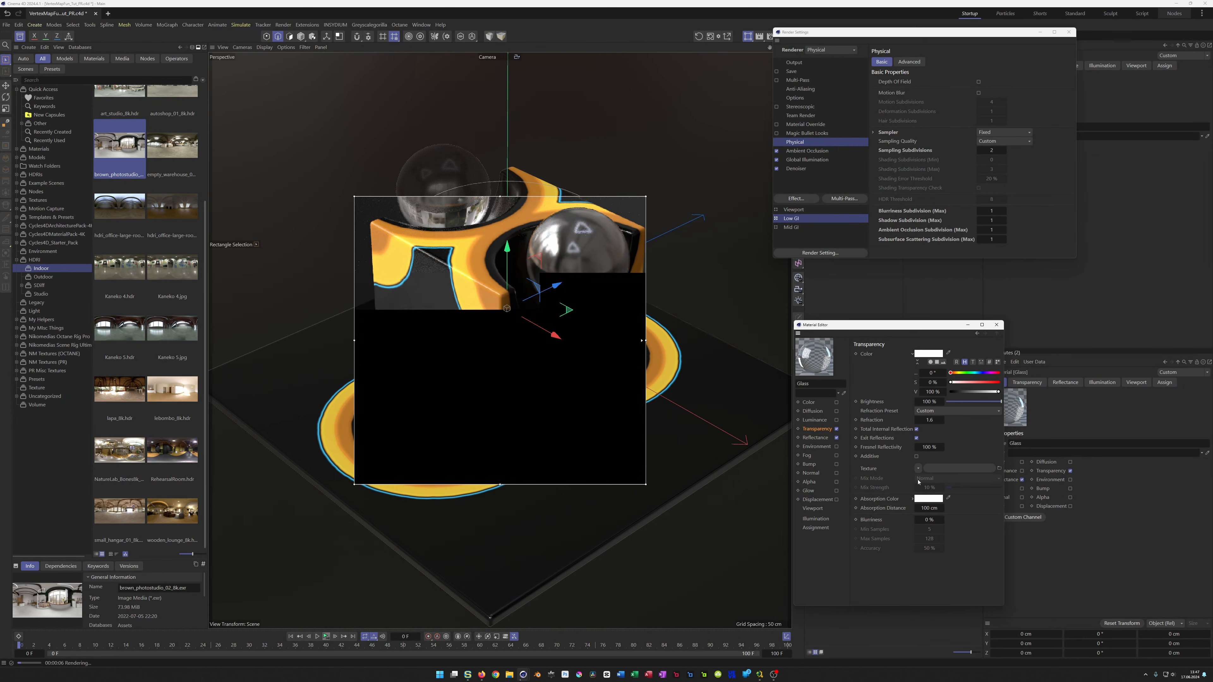
mouse_move(917, 500)
left_click(917, 469)
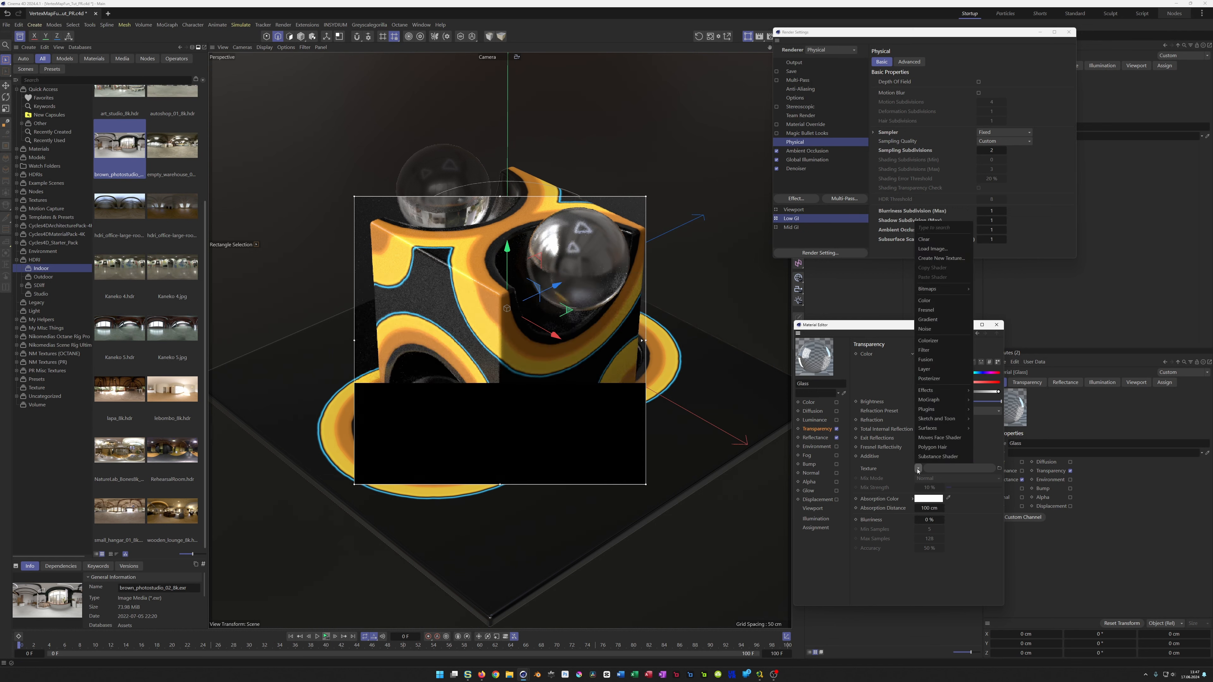
mouse_move(935, 391)
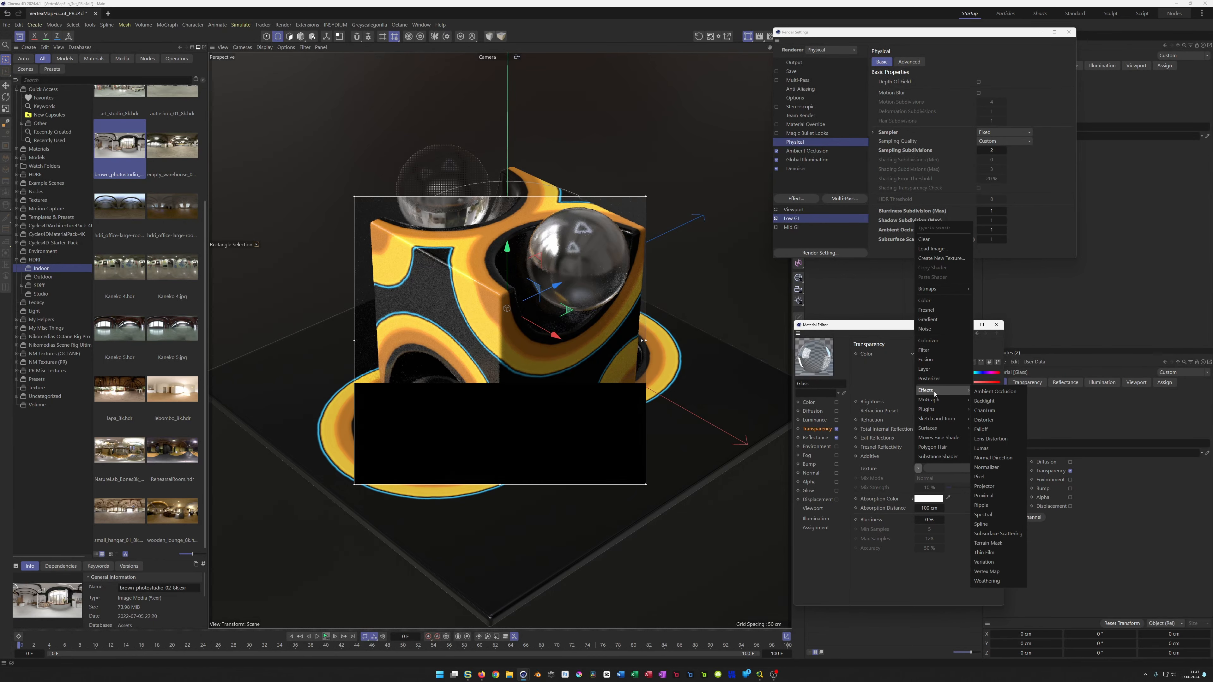
left_click(1004, 553)
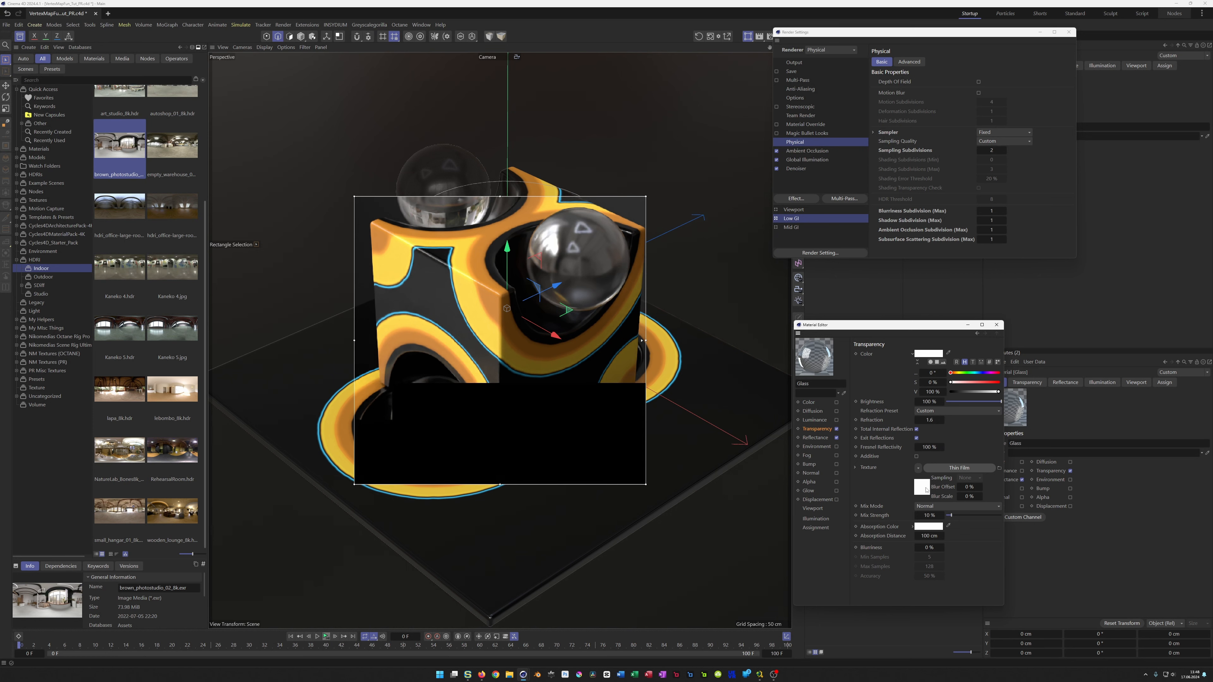
left_click(934, 507)
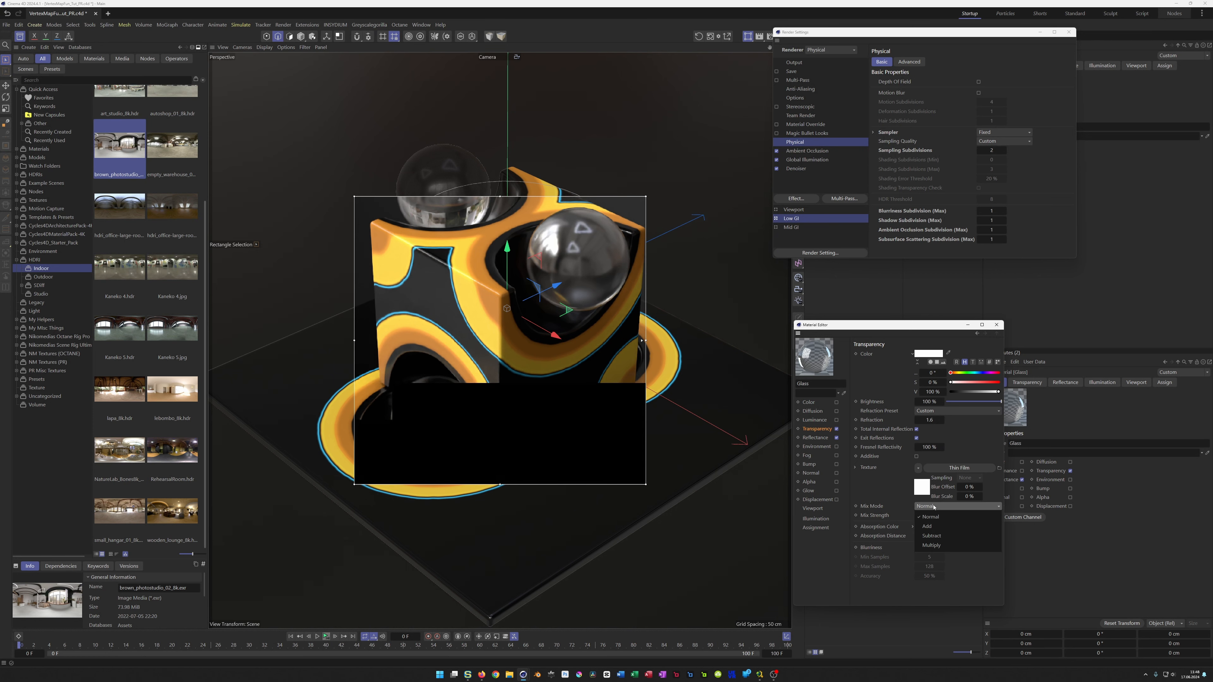
left_click(935, 528)
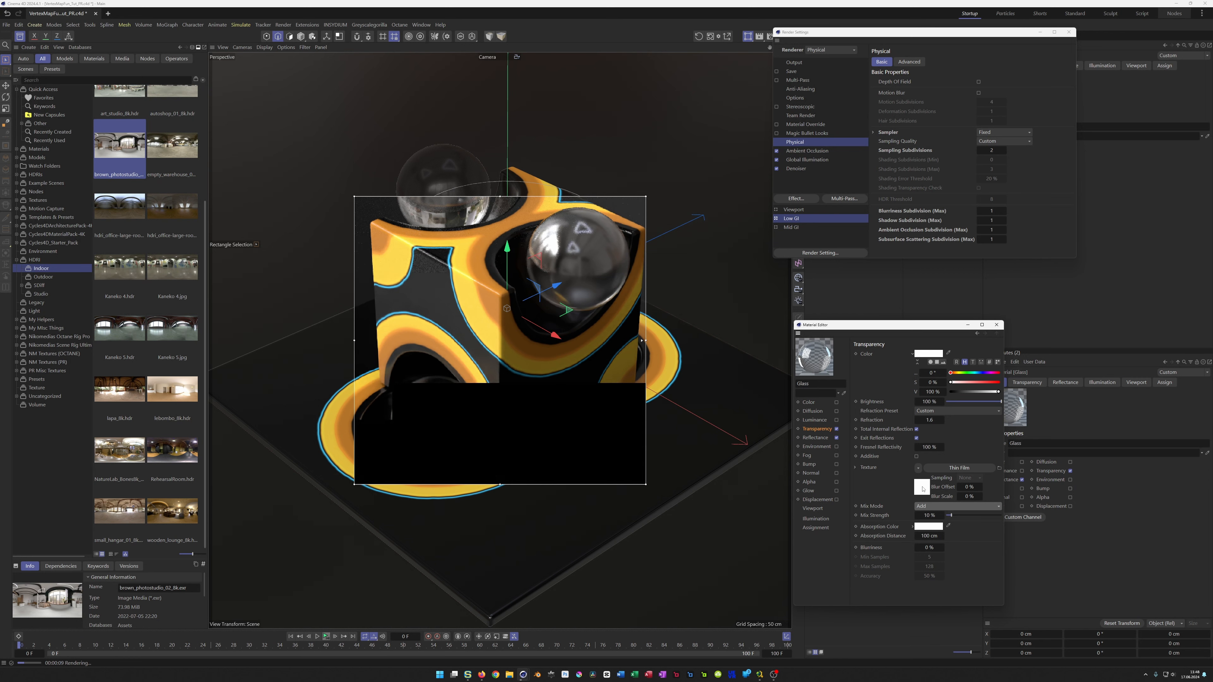
Set the Transparency Thin Film shader's thickness to 150 nm and its IOR to 2
left_click(922, 487)
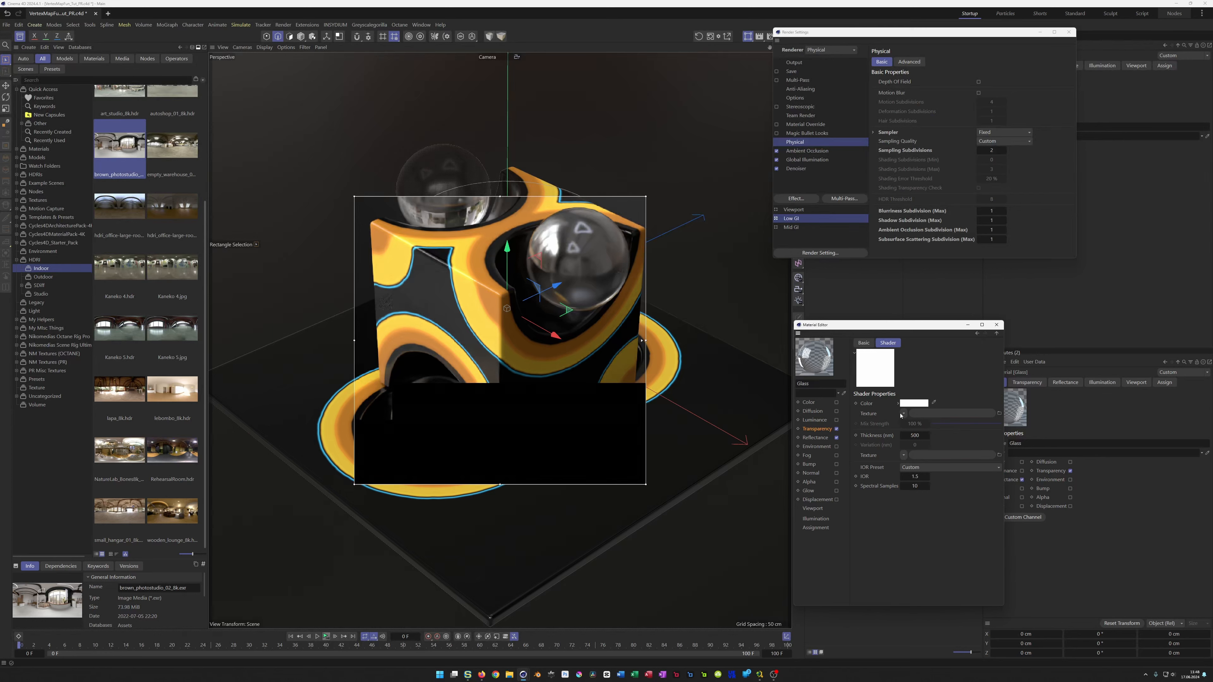
left_click(914, 436)
type("150")
left_click_drag(910, 476, 921, 498)
type("2")
left_click(916, 467)
left_click(917, 469)
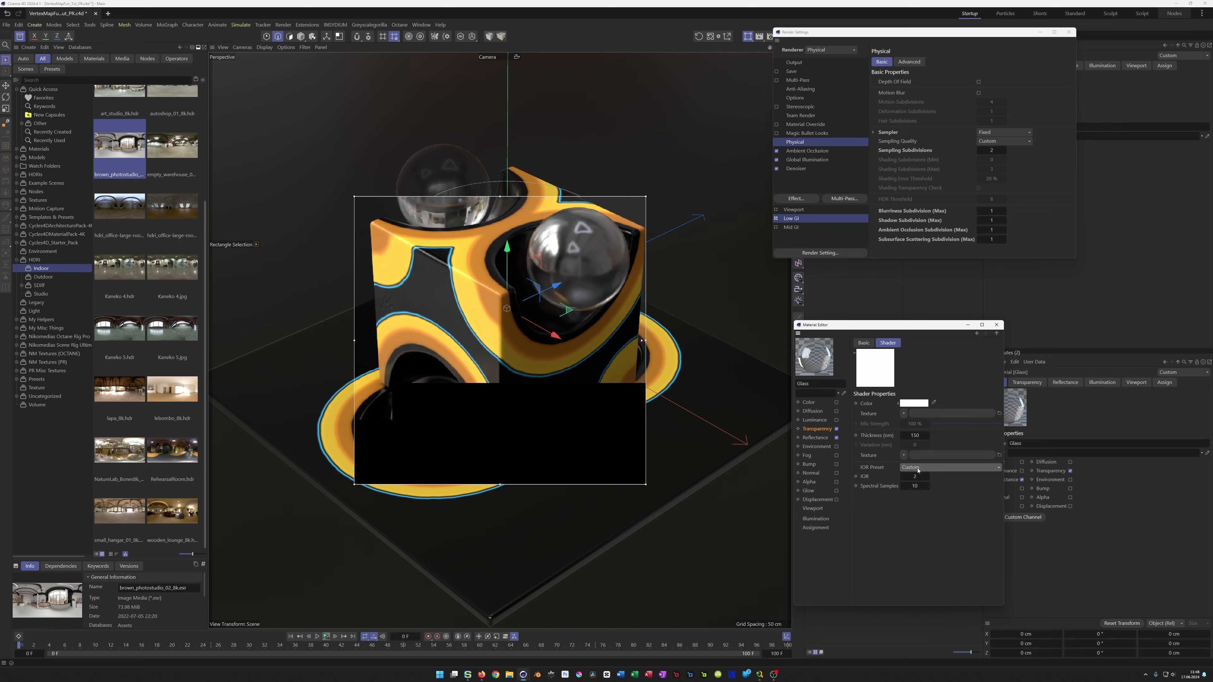
Add a Gradient with the rainbow preset as the Transparency Thin Film's thickness variation texture
left_click(903, 455)
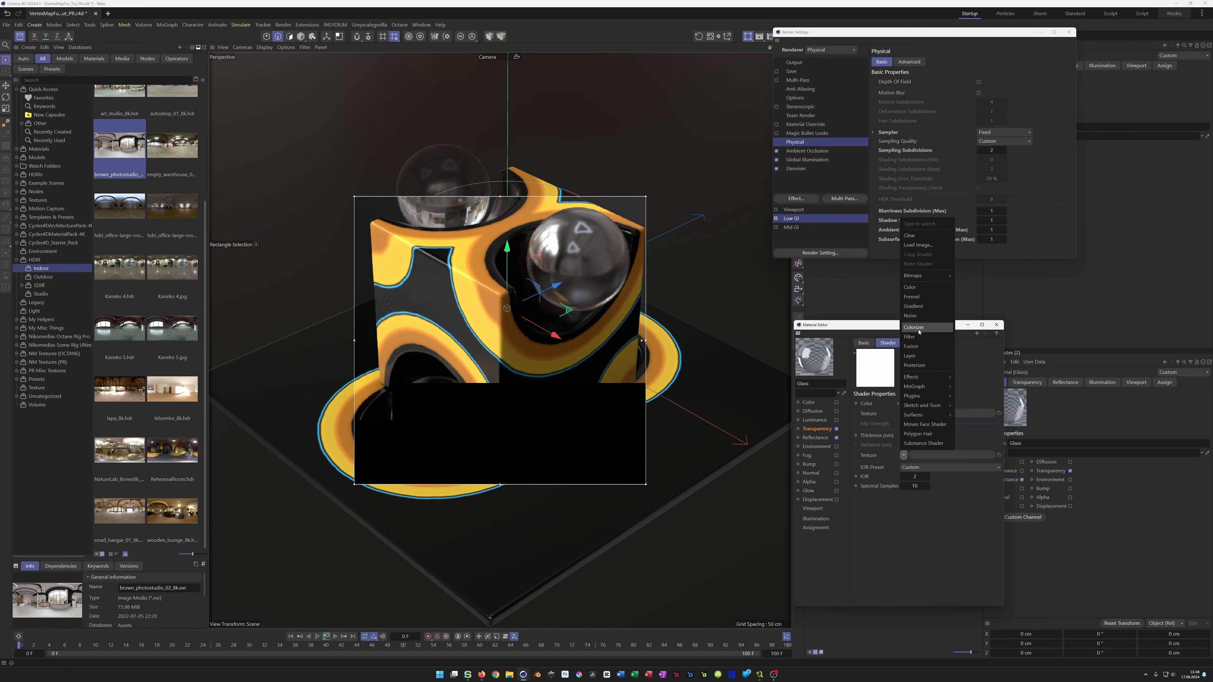
left_click(919, 309)
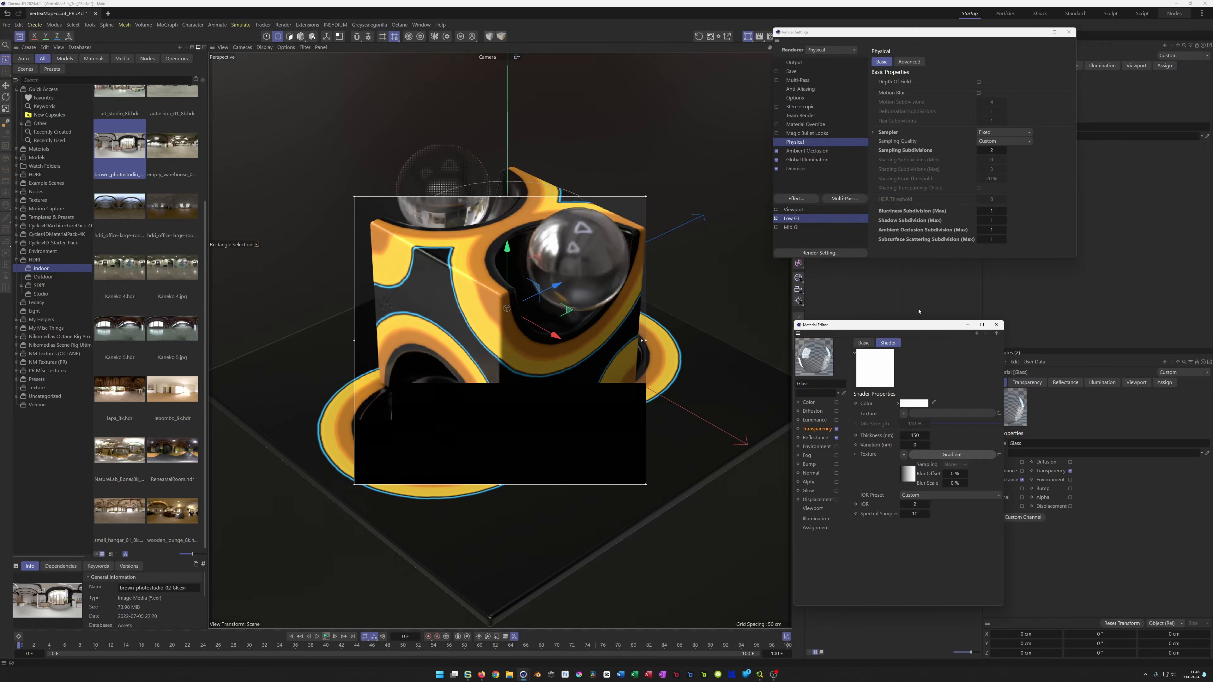
left_click(907, 474)
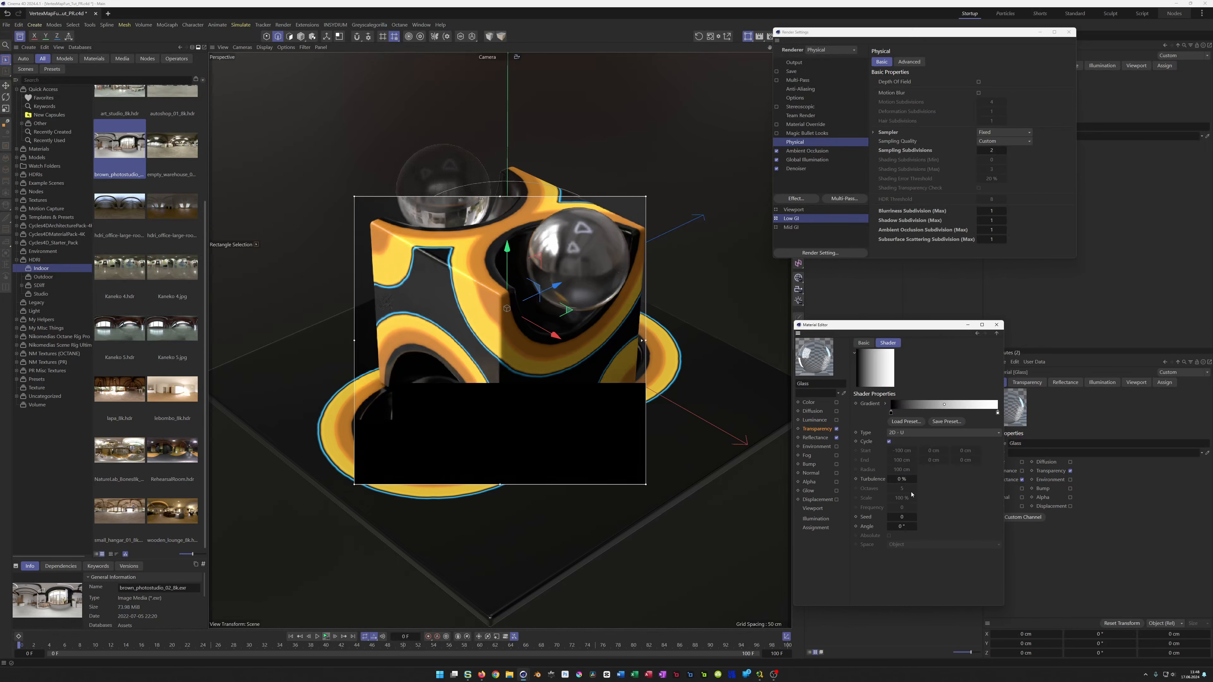
left_click(906, 421)
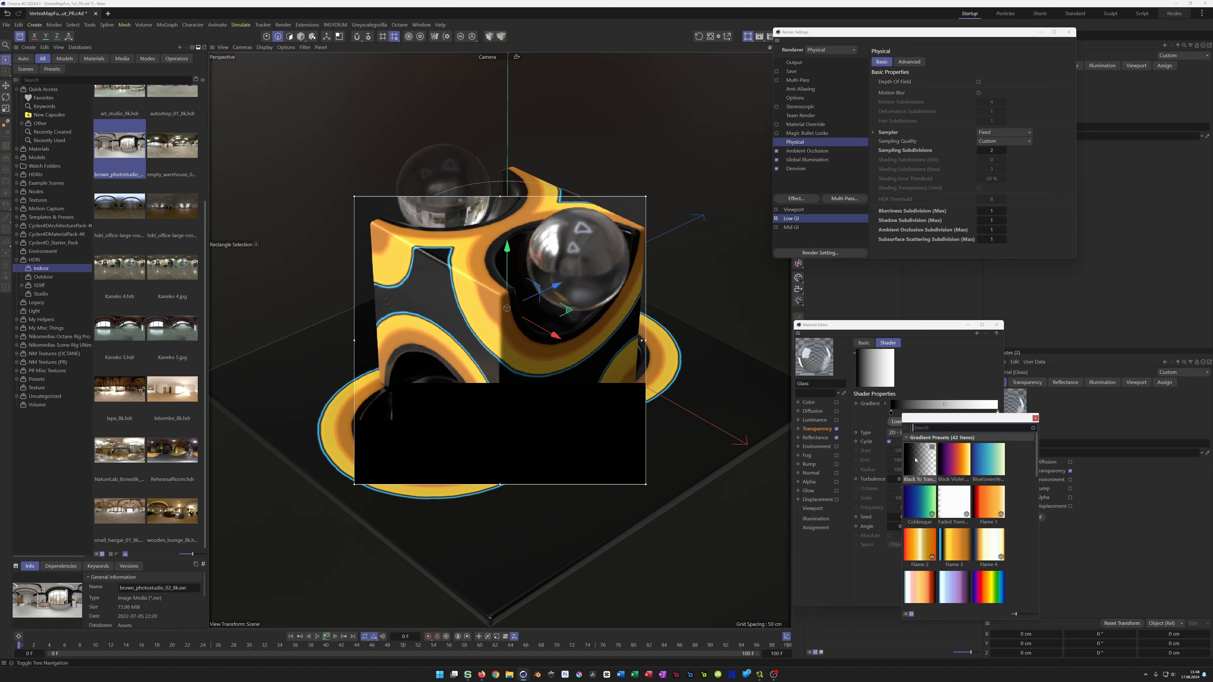
left_click(979, 598)
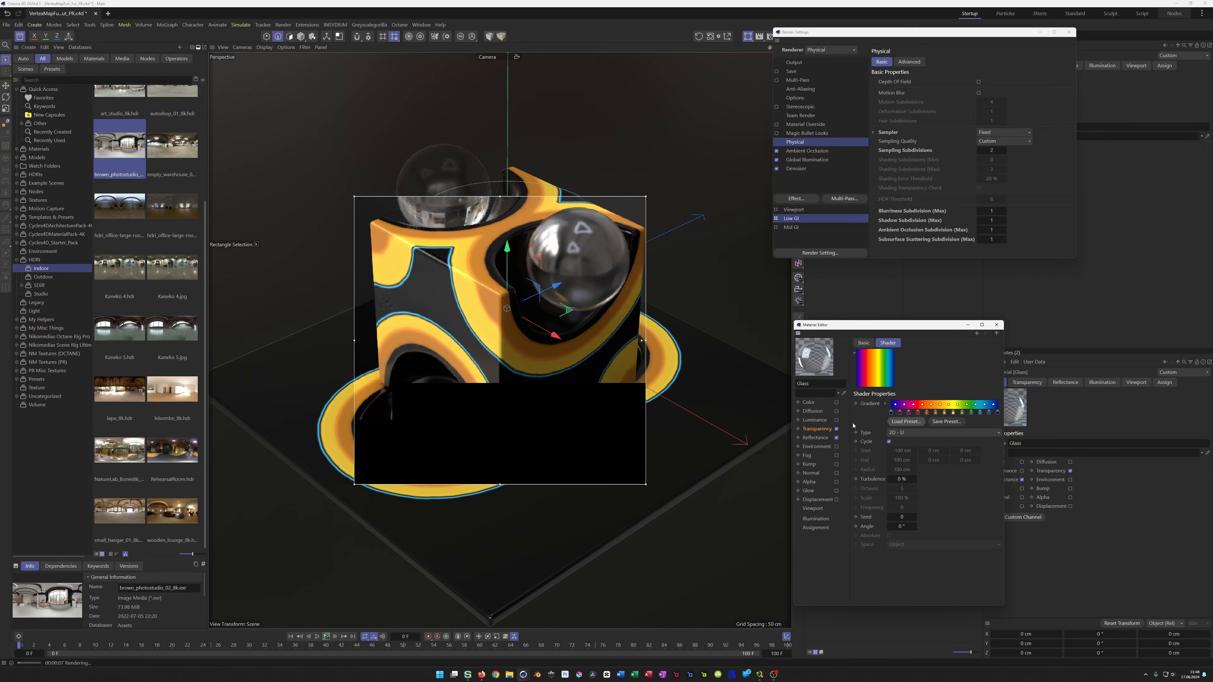
Set the Transparency texture's Mix Mode to Multiply and its Mix Strength to 1 %
left_click(820, 429)
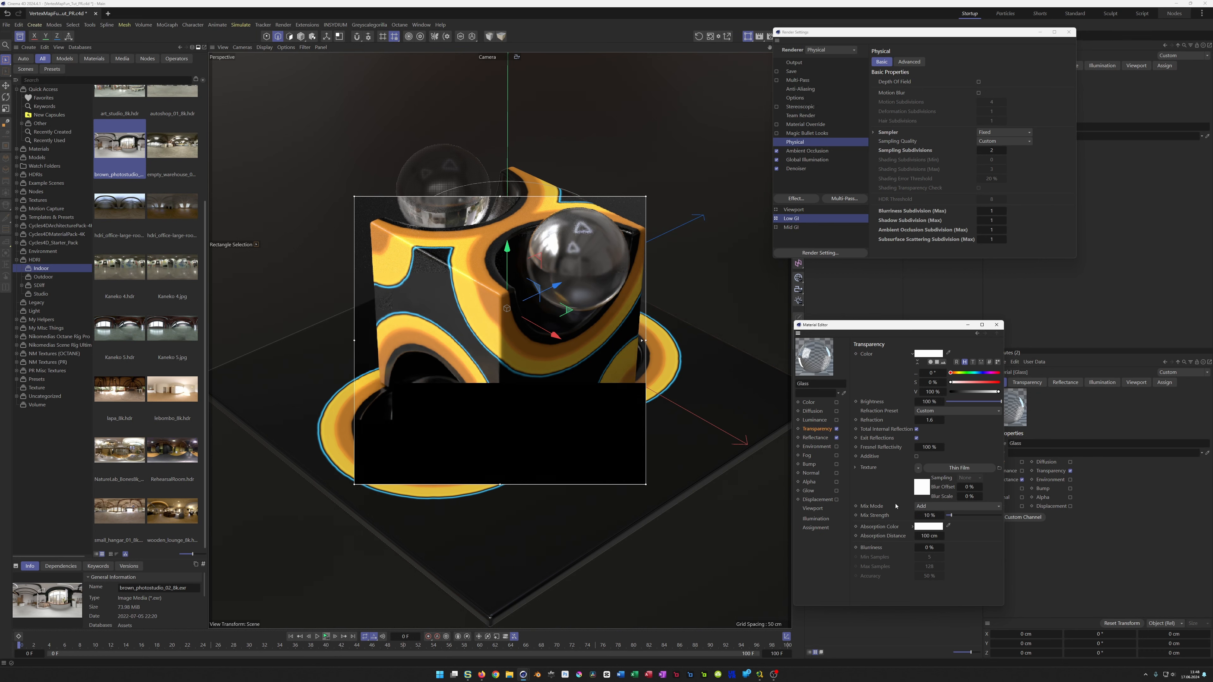
left_click(936, 507)
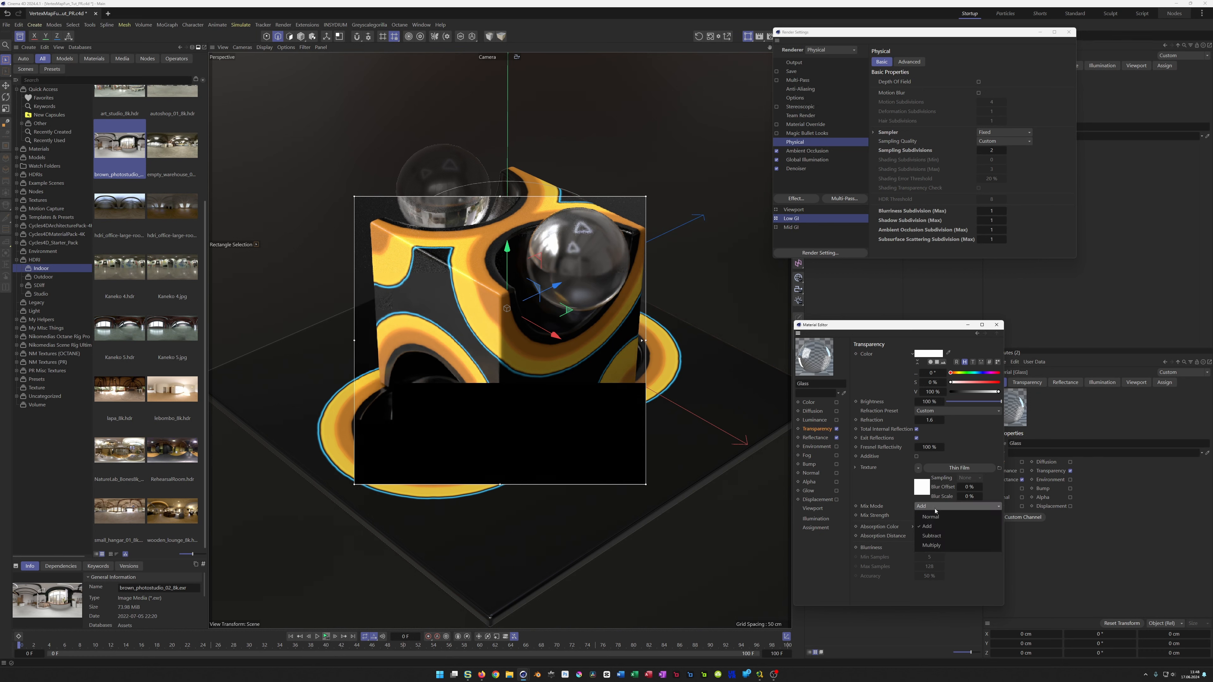
left_click(940, 544)
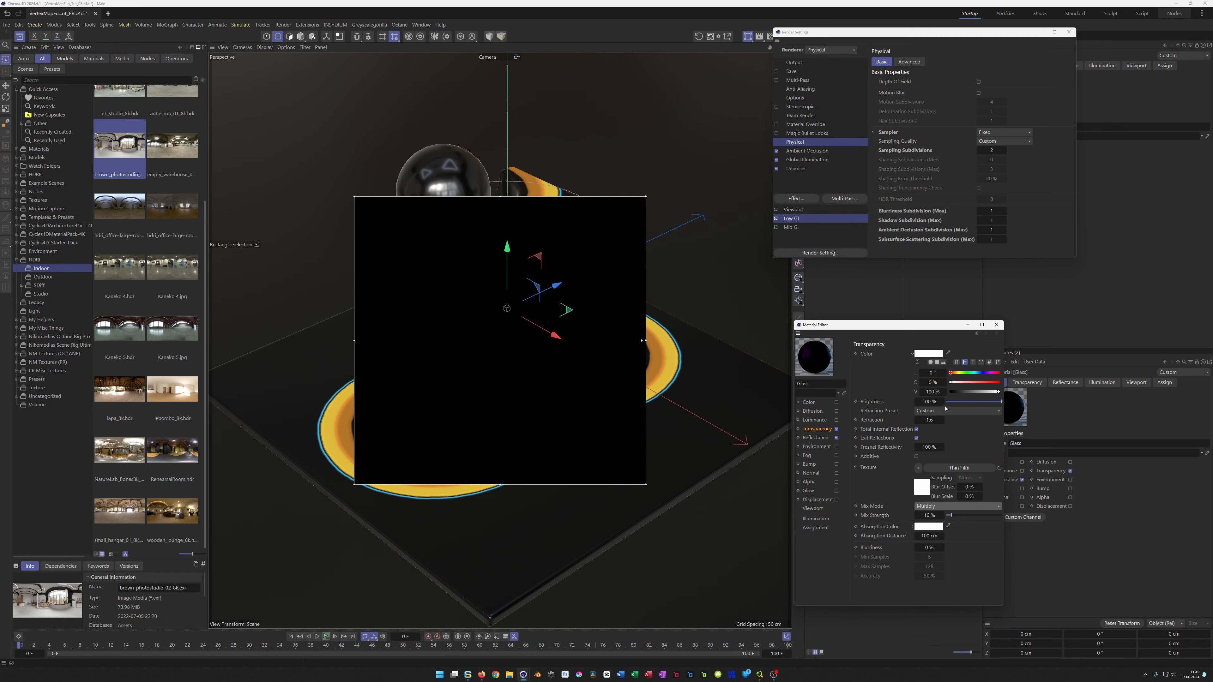
key("Tab")
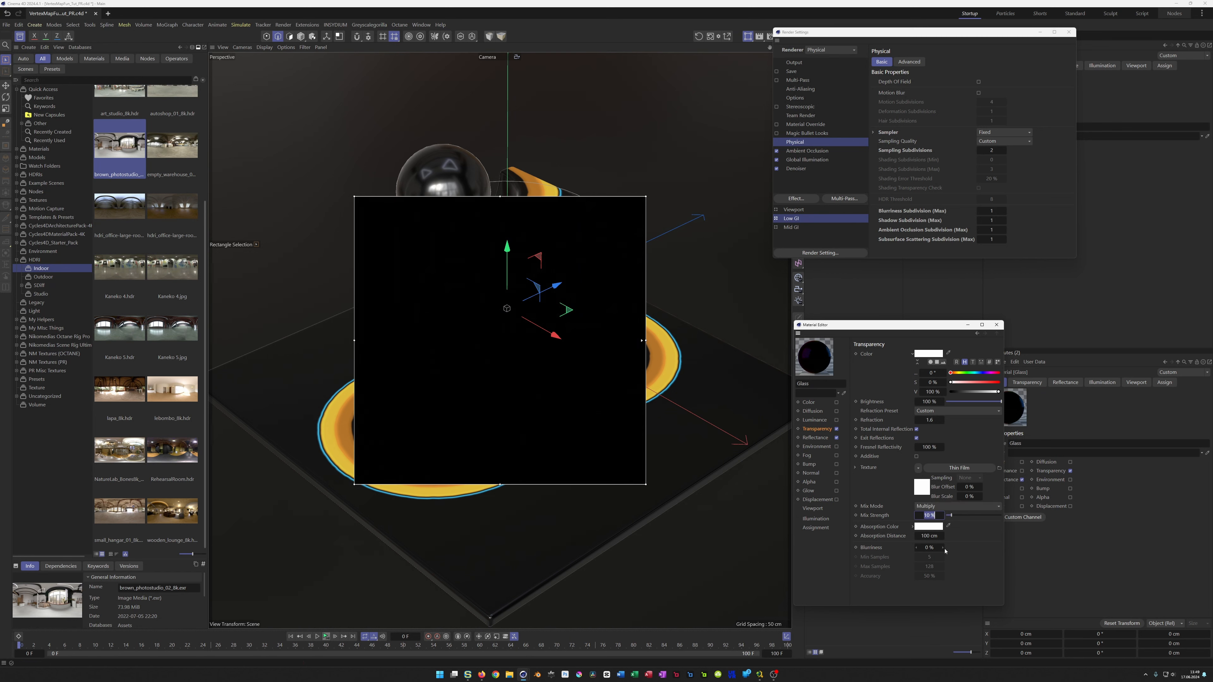
type("1")
key("Return")
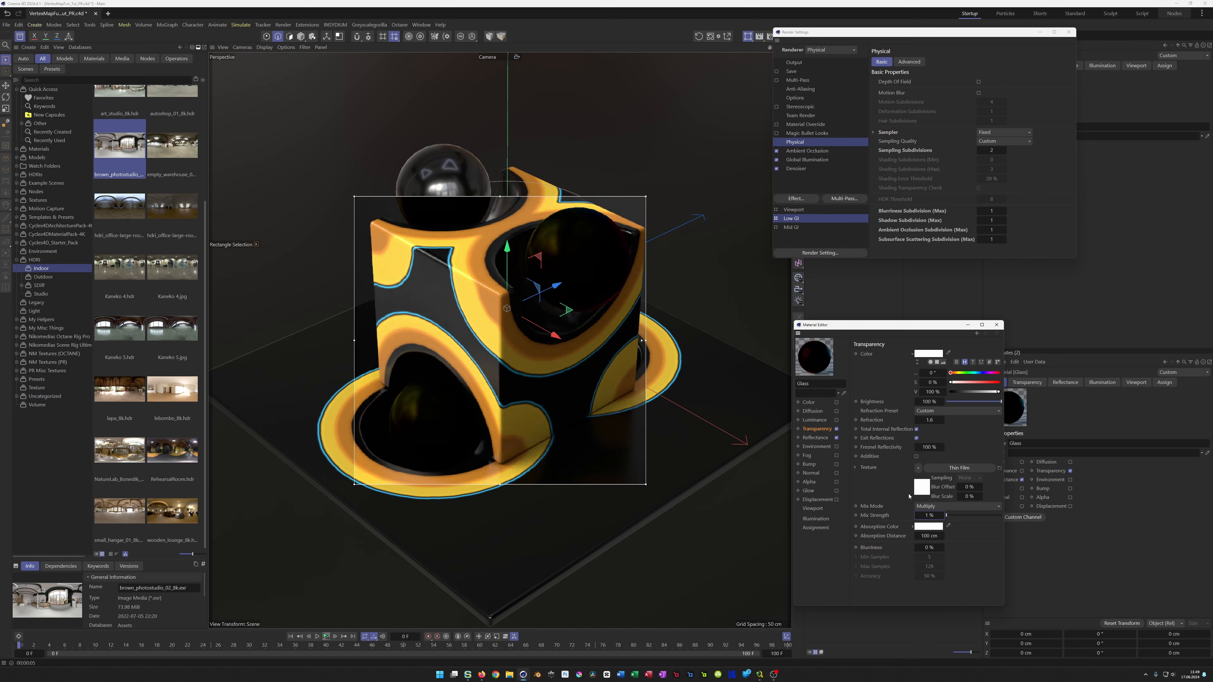
Set the Transparency texture's Mix Mode to Add, trying a Mix Strength of 50 % and 100 %
left_click(928, 506)
left_click(942, 527)
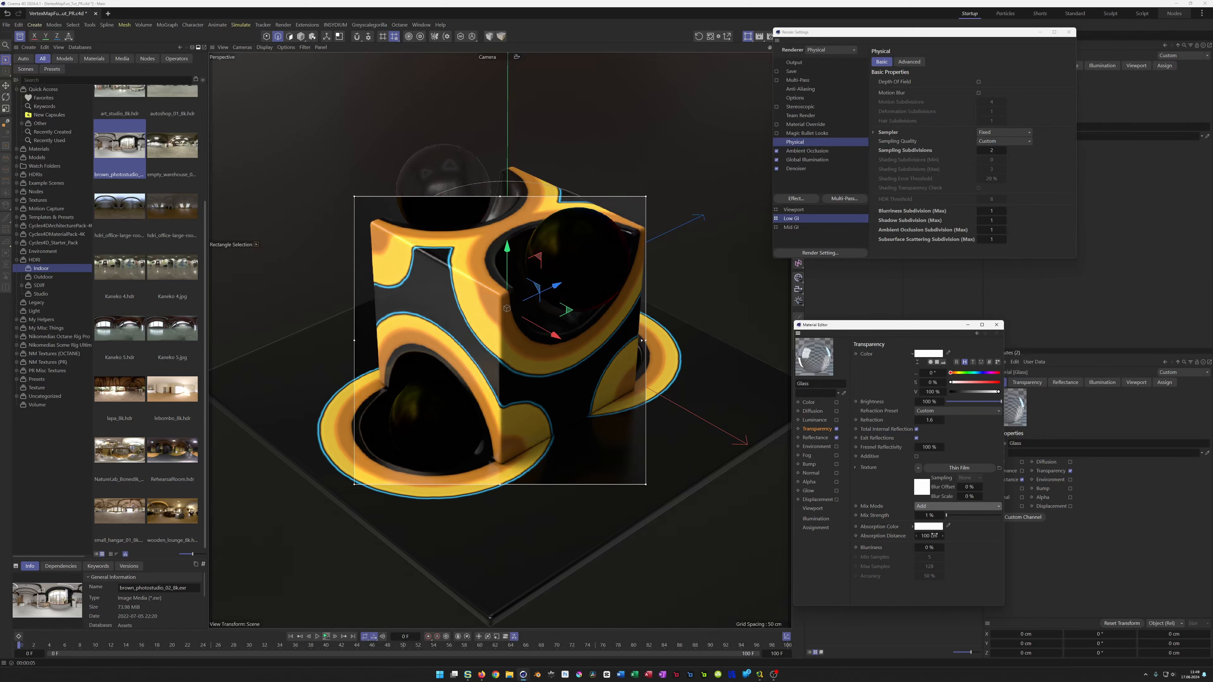
key("Tab")
type("50")
key("Return")
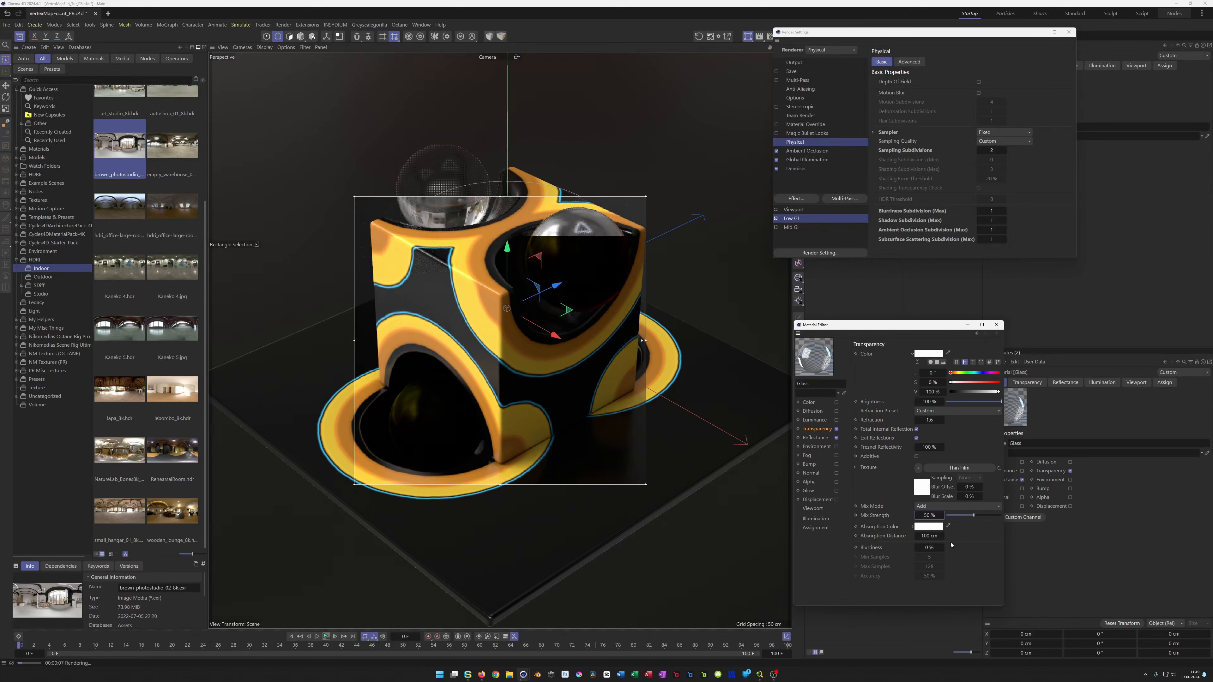
left_click_drag(991, 517, 1003, 517)
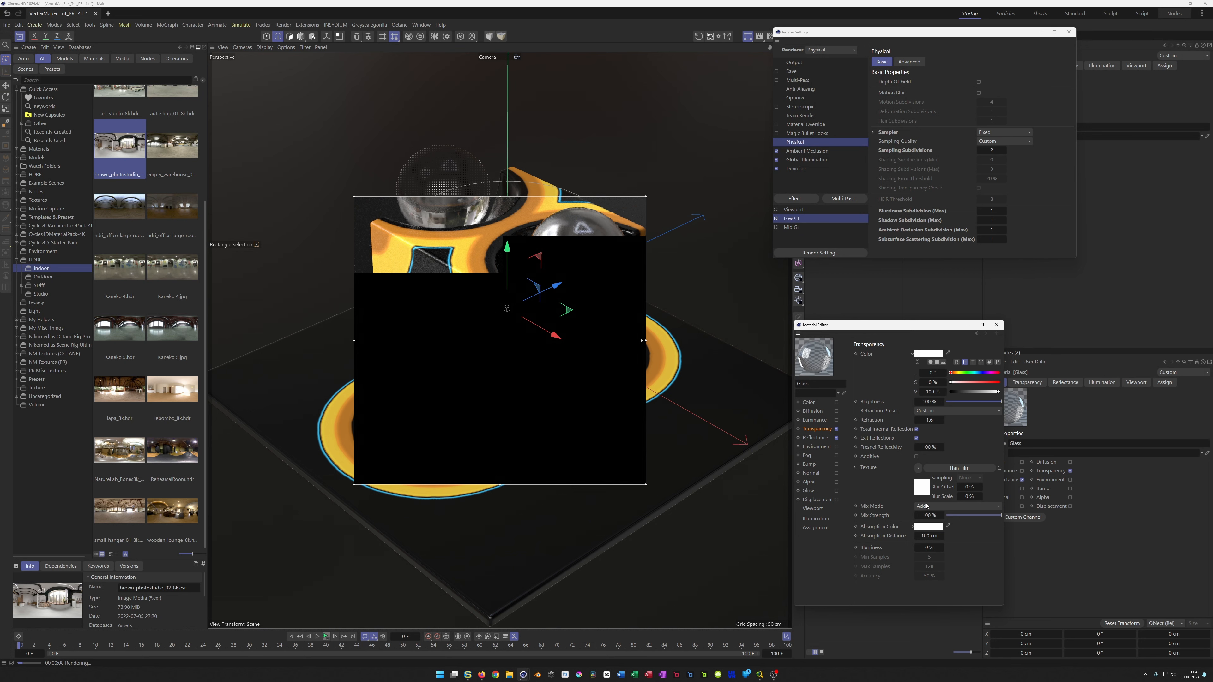
Try the Normal, Subtract and Multiply mix modes on the Glass Transparency texture and settle on Normal
left_click(926, 505)
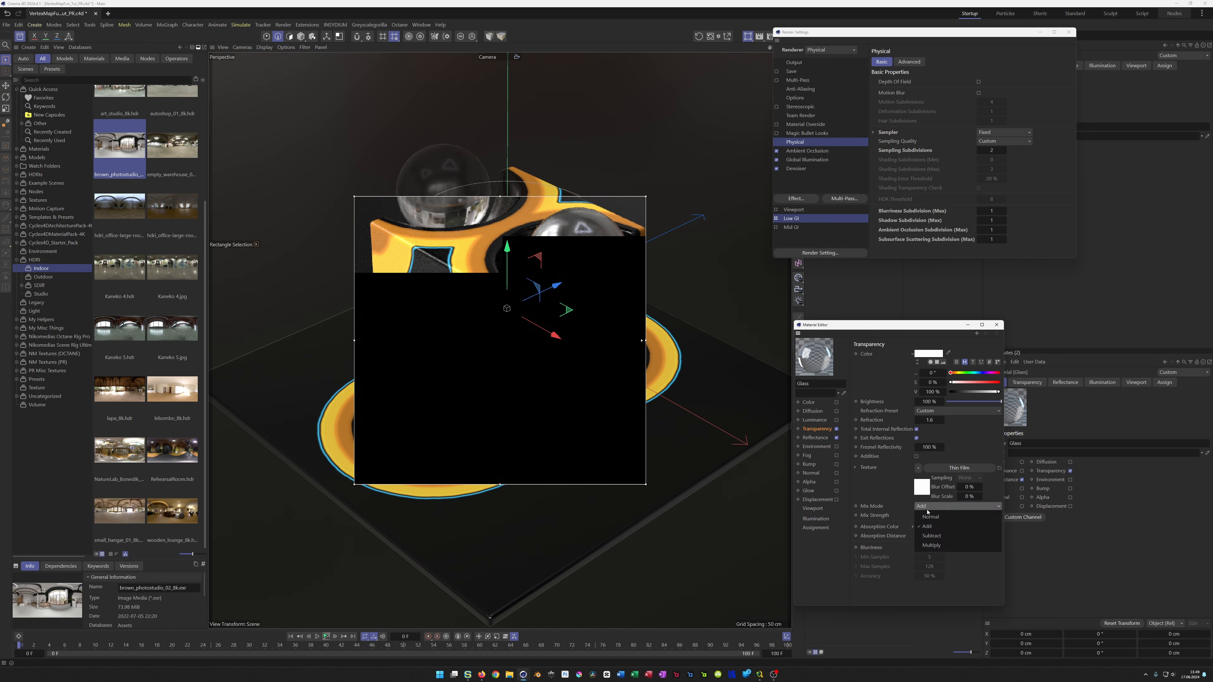
left_click(930, 516)
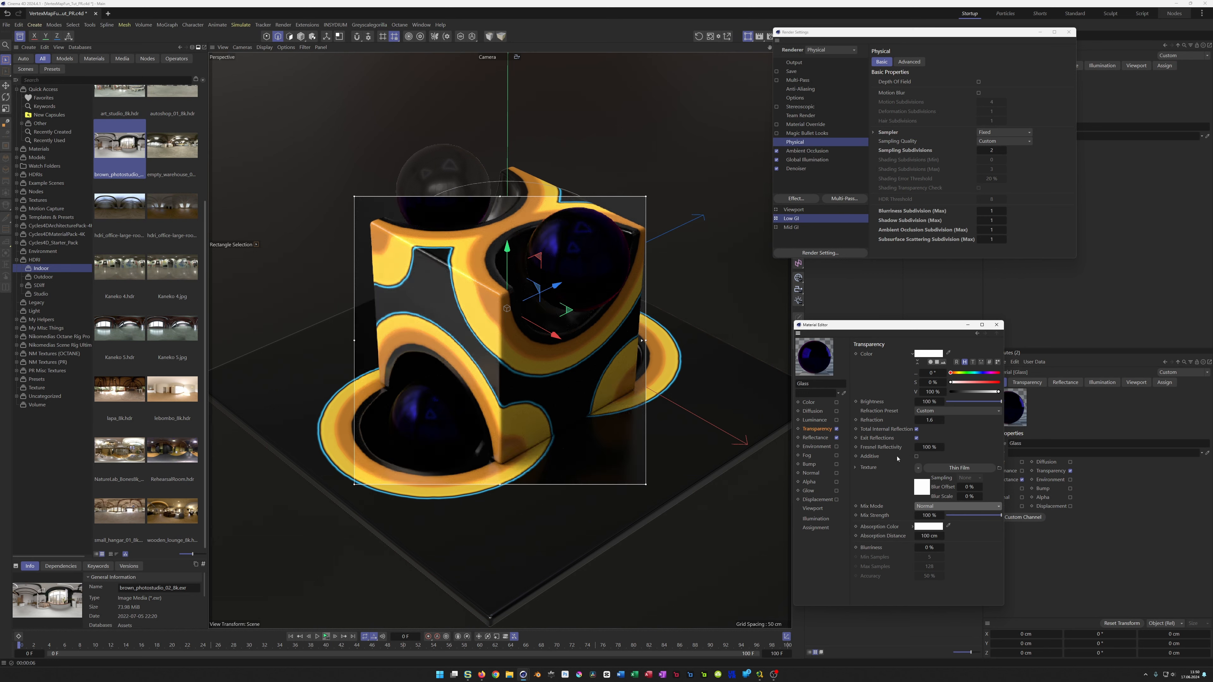
left_click(939, 507)
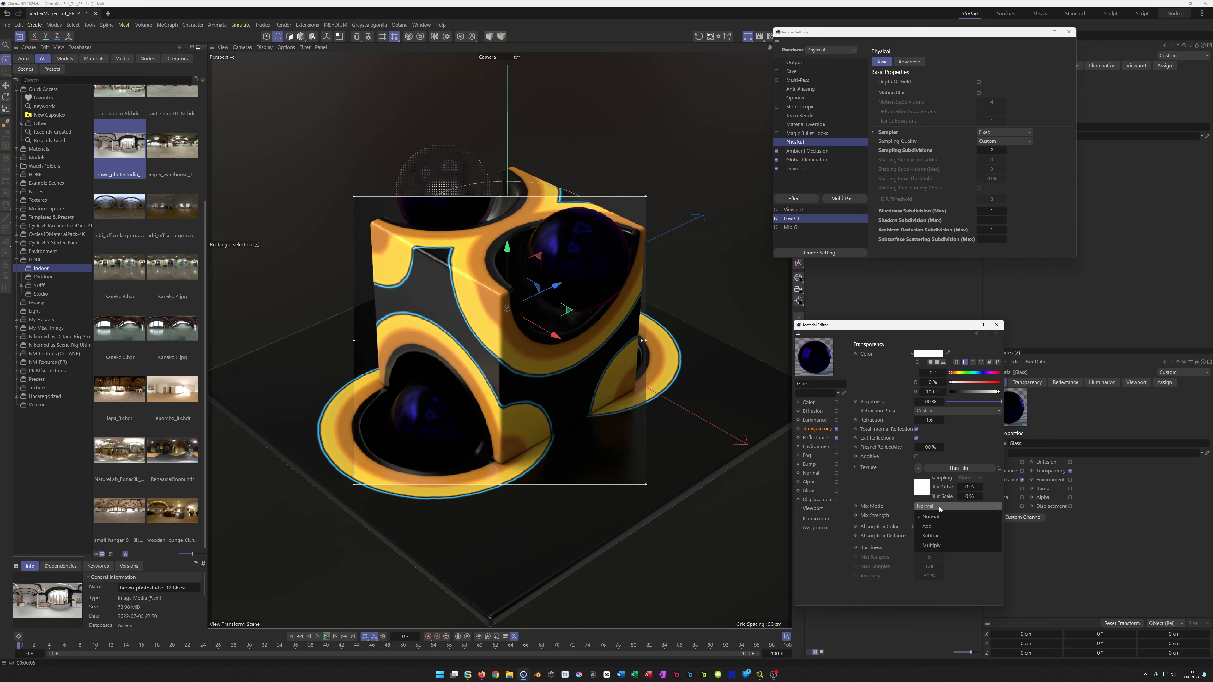
left_click(950, 536)
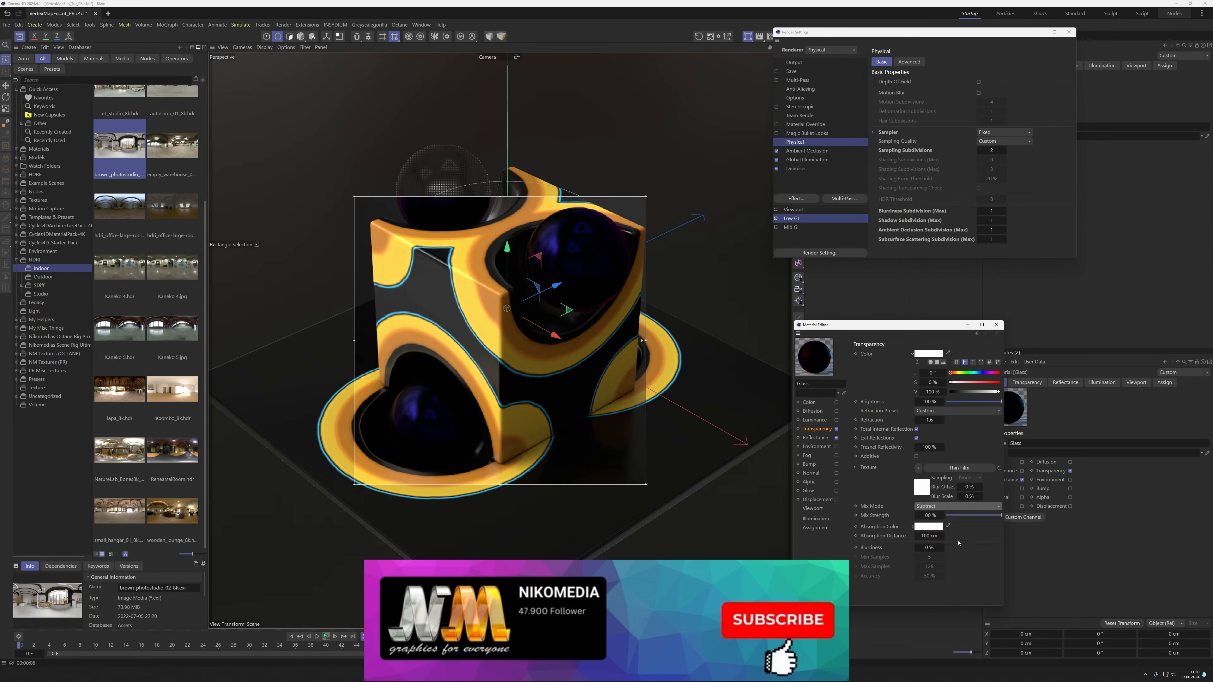
left_click(948, 506)
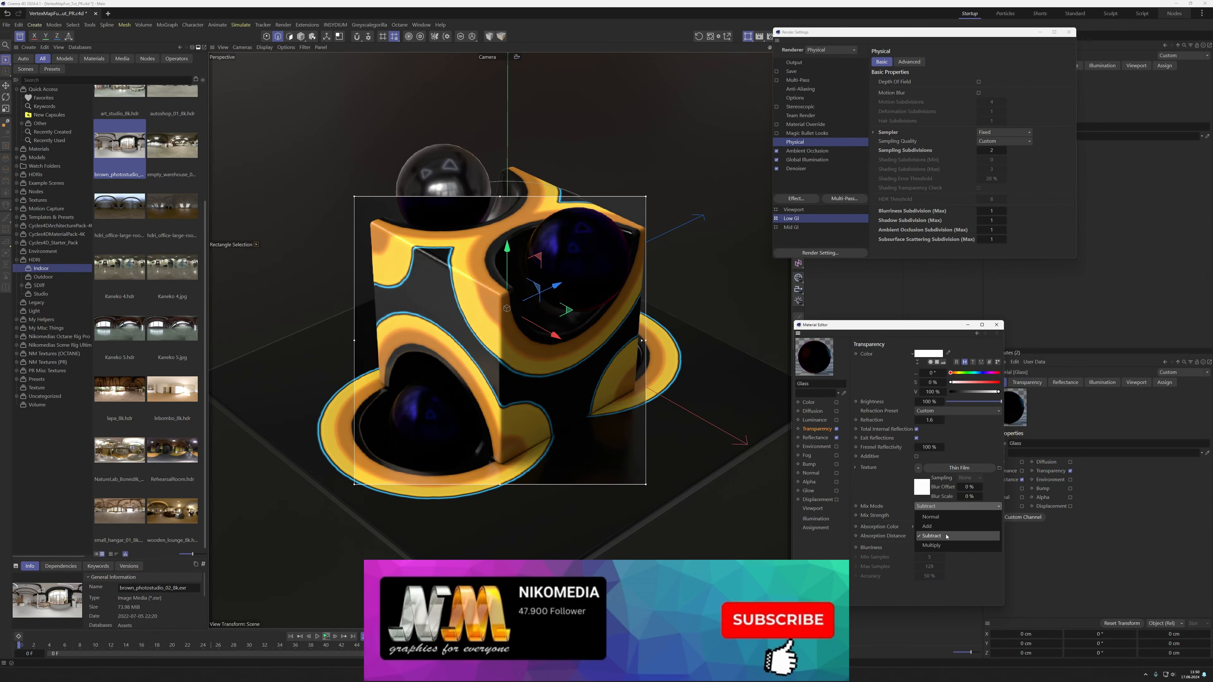
left_click(947, 545)
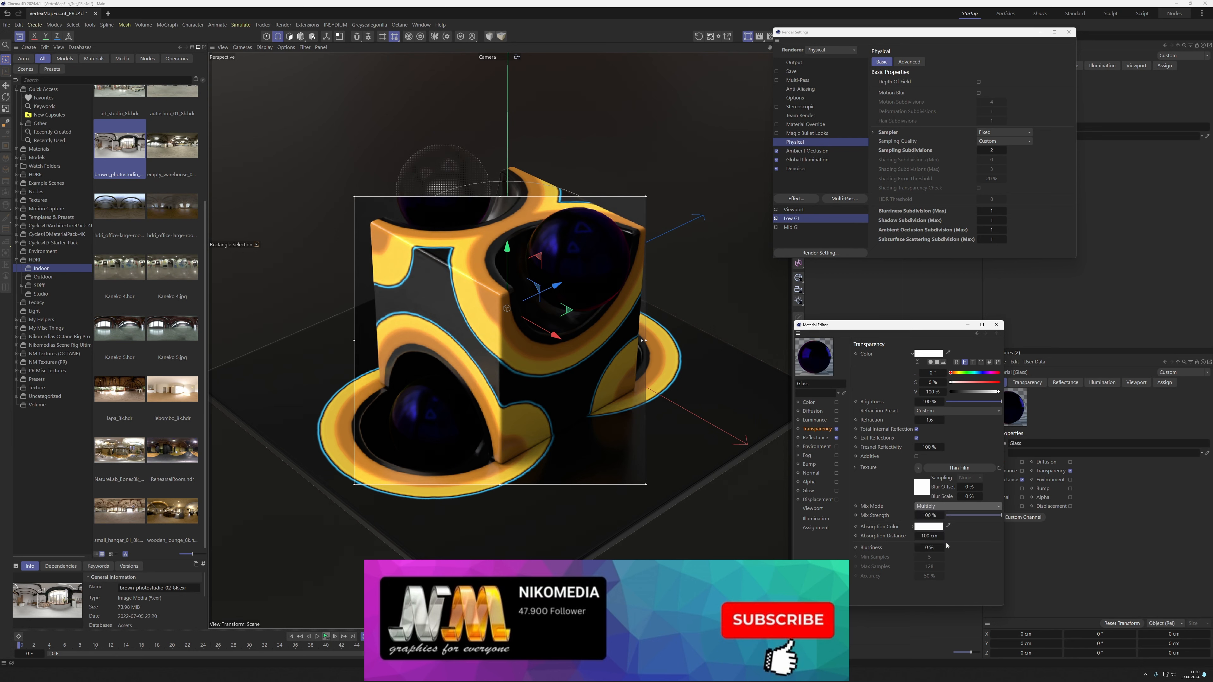
left_click(950, 506)
left_click(936, 516)
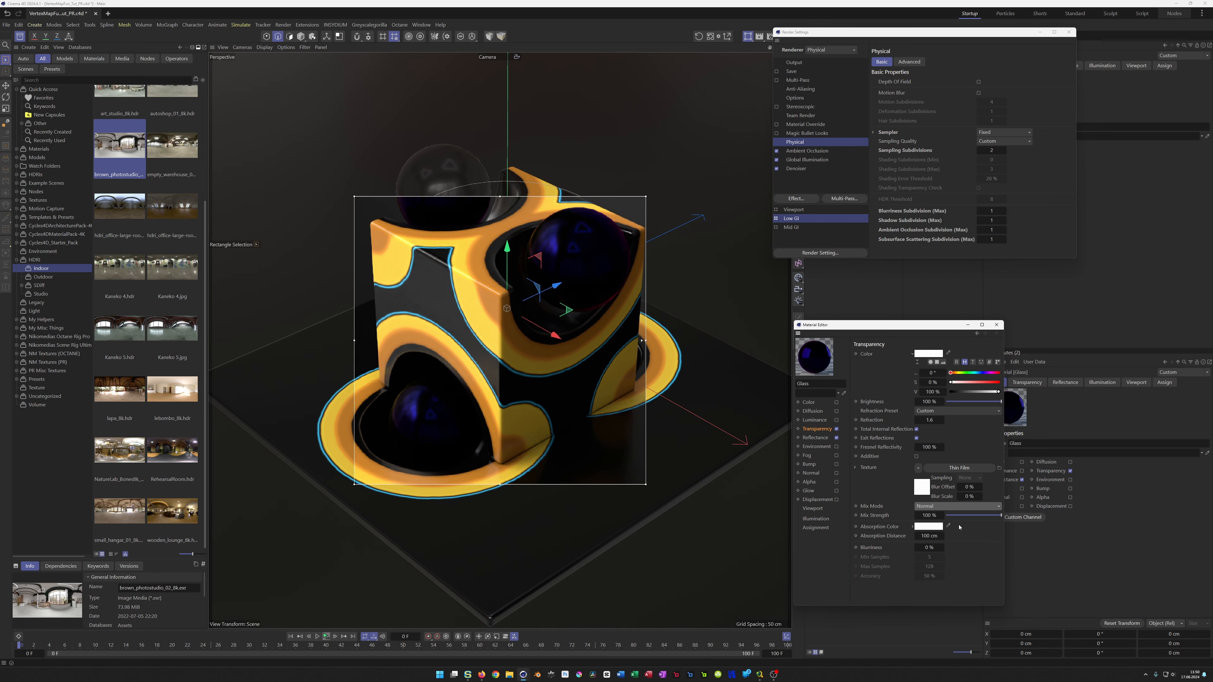
Set the Glass Transparency texture's Mix Strength to 5 %
left_click(934, 515)
type("5")
key("Return")
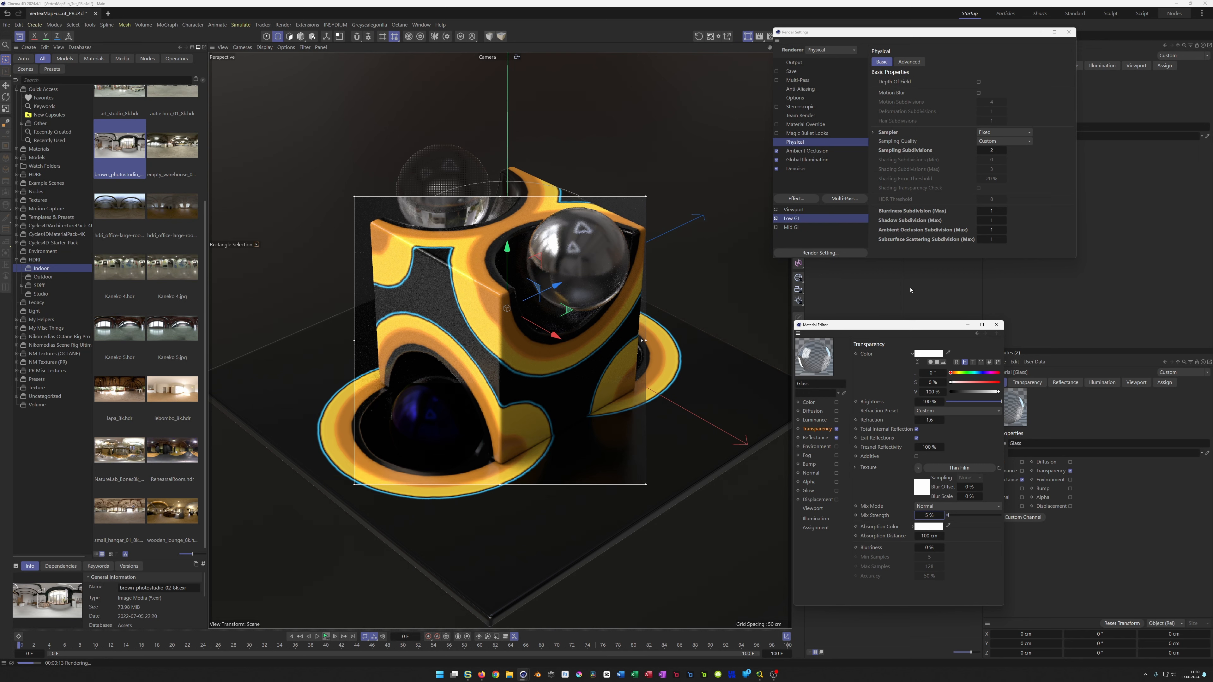
Disable the SpheresThicken object and set the Glass Transparency texture's Mix Strength to 40 %
left_click(1069, 31)
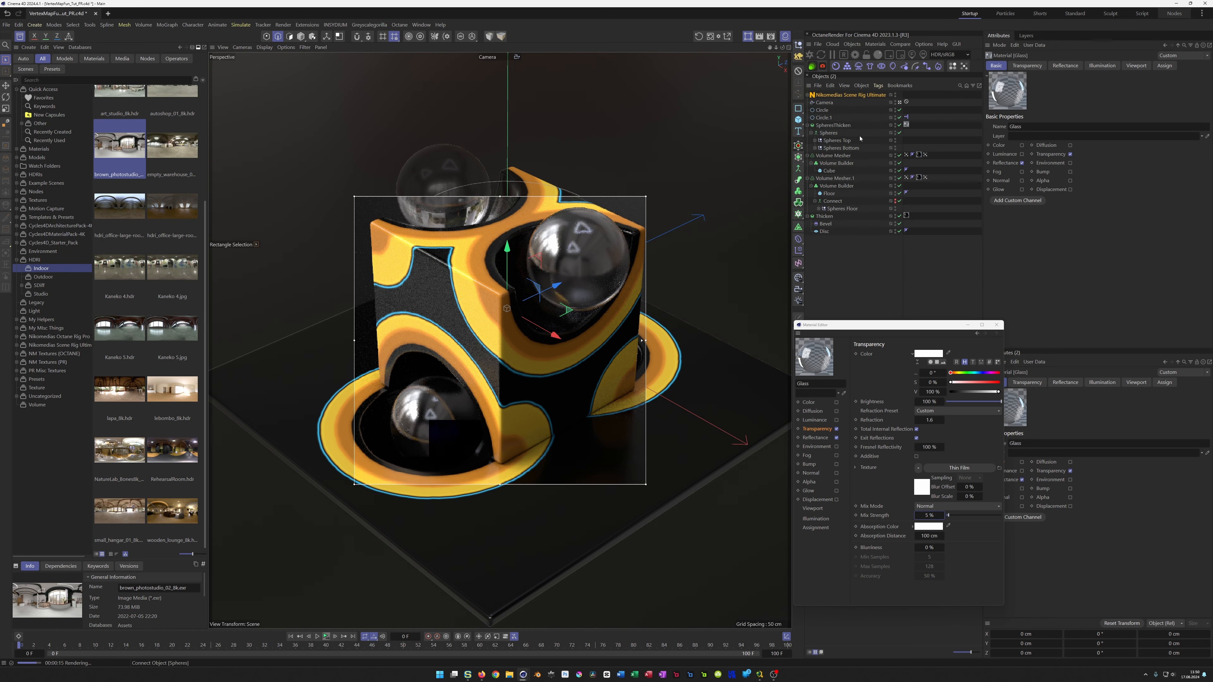
left_click(900, 125)
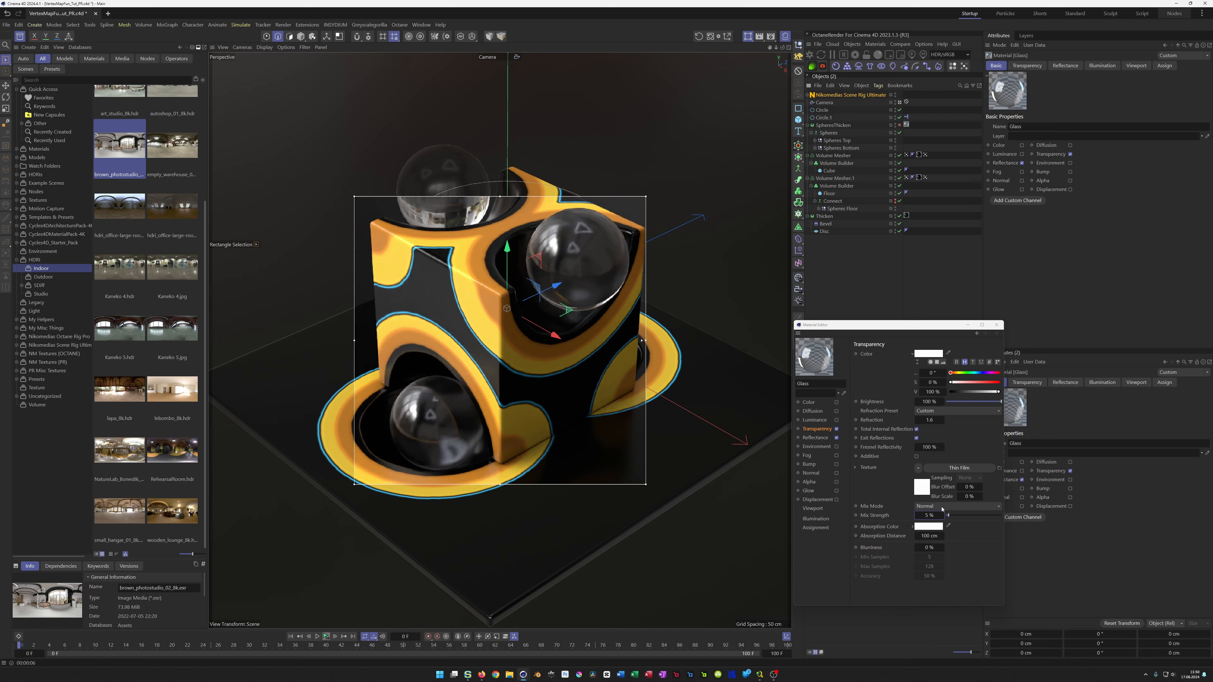
left_click_drag(958, 516, 970, 517)
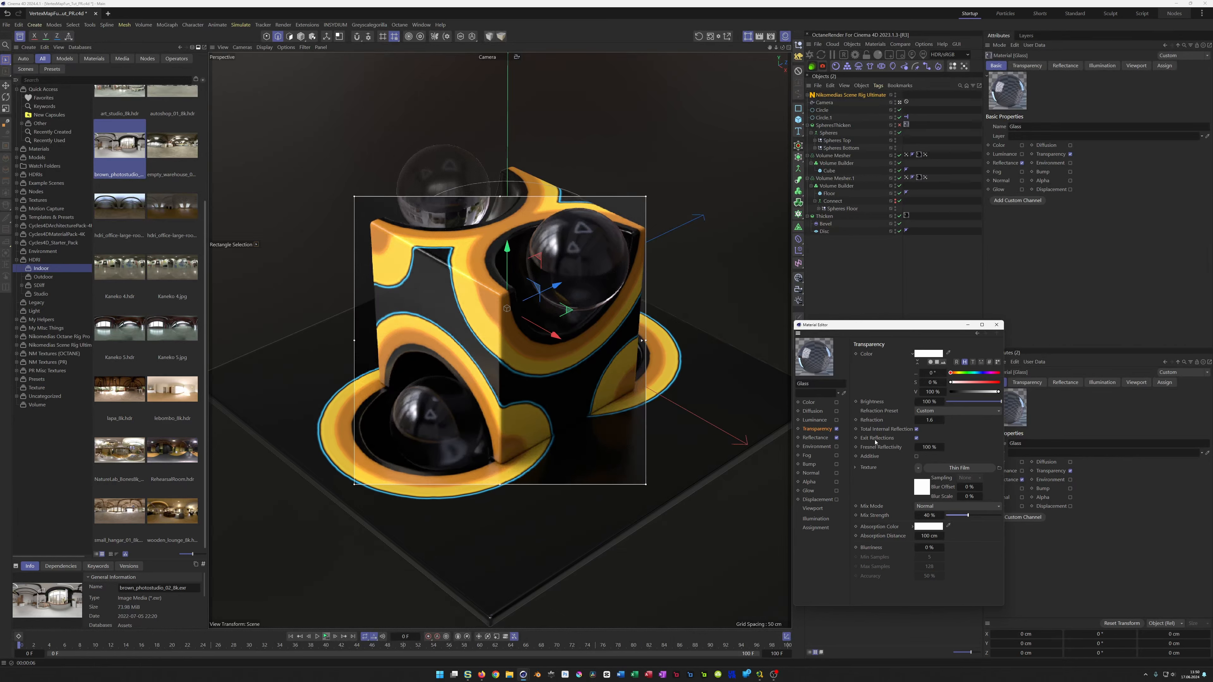
Add a Noise as the color texture of the Transparency Thin Film shader and open the Noise's settings
left_click(920, 491)
left_click(903, 414)
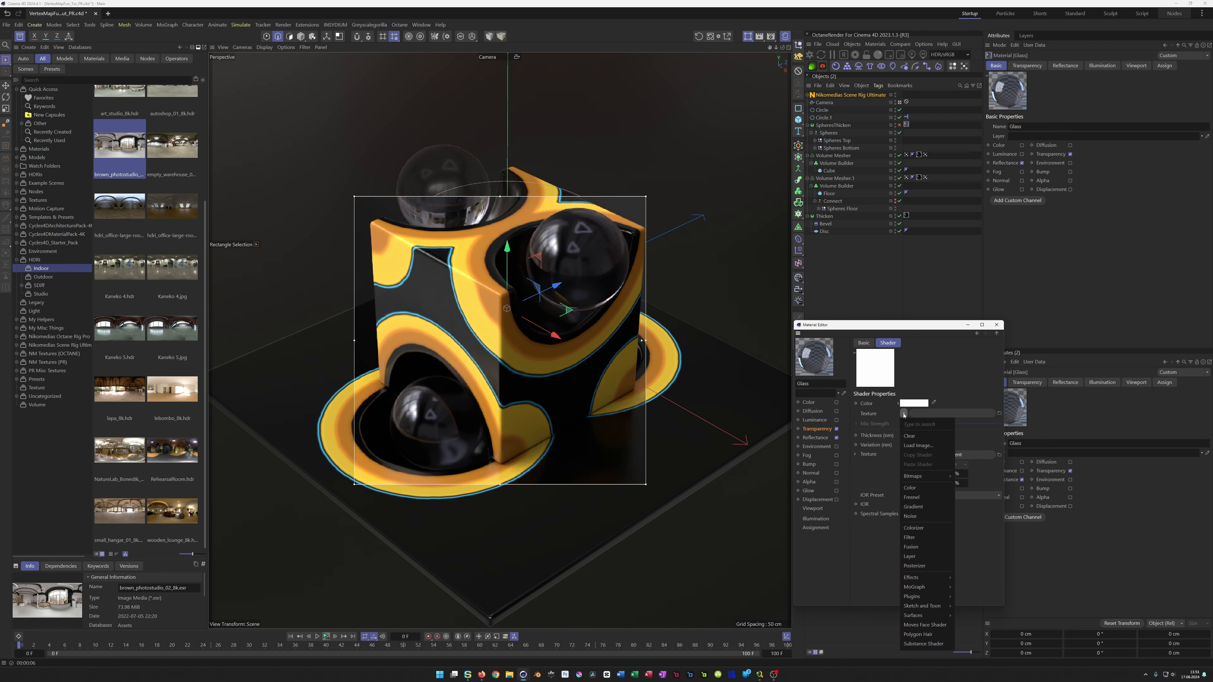
left_click(919, 516)
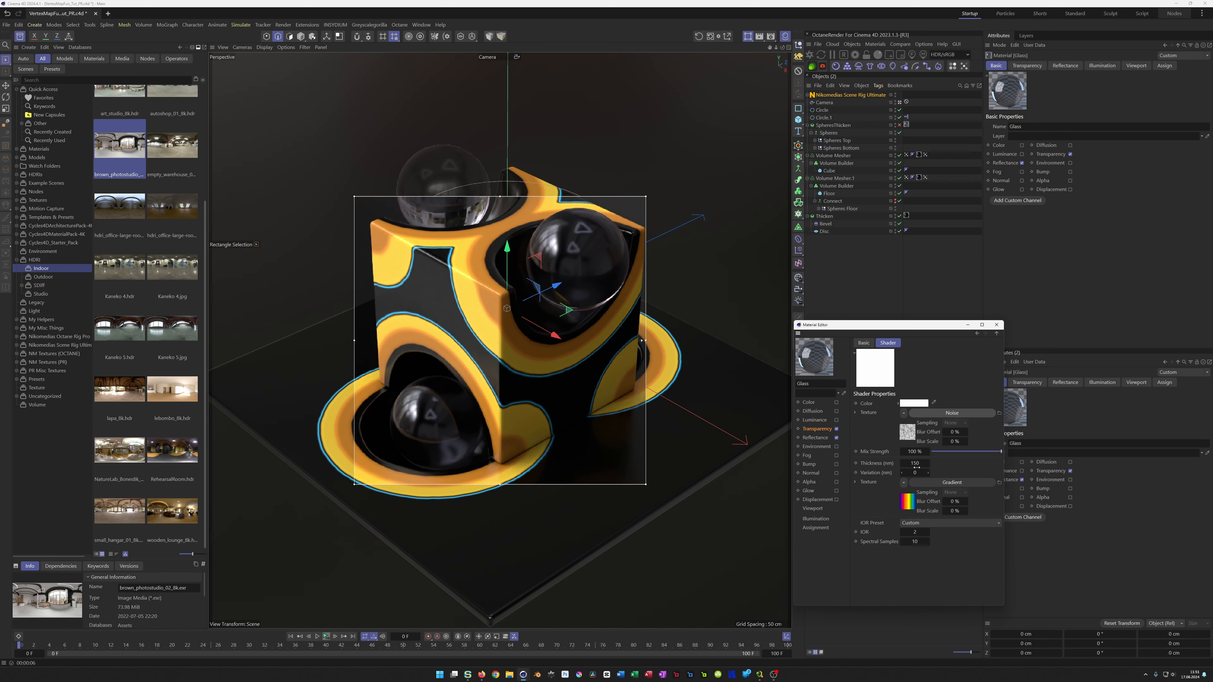
left_click(922, 458)
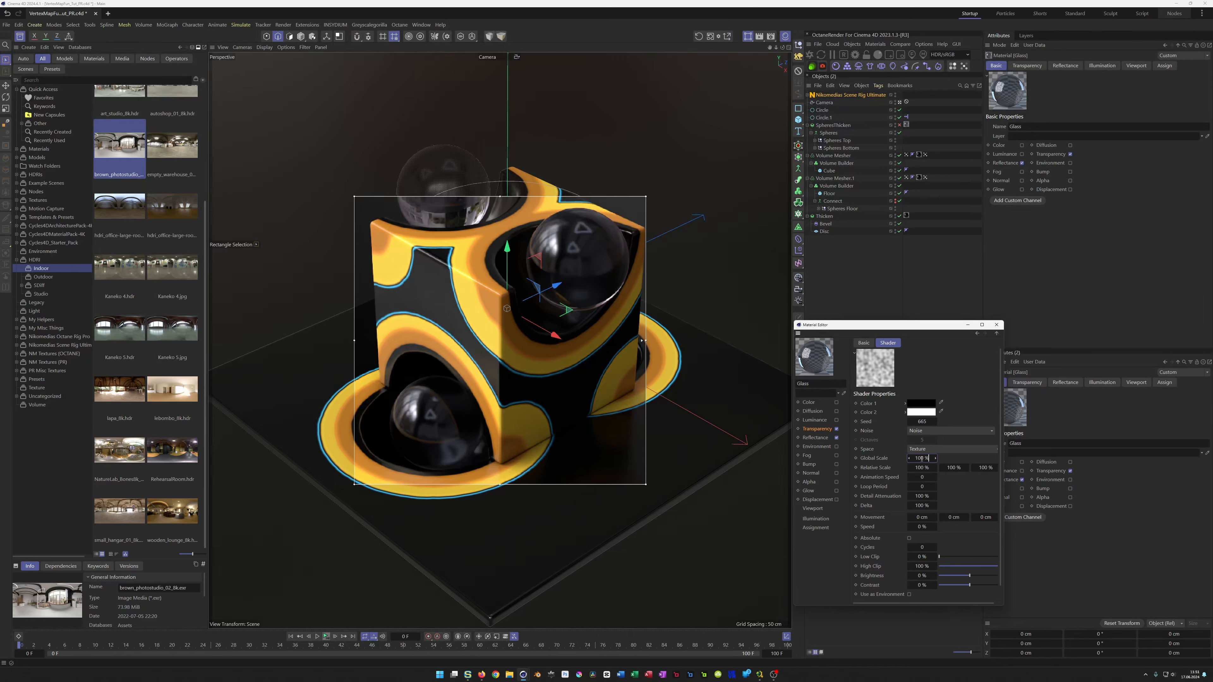
Try a Global Scale of 500 % on the Noise and return it to 100 %
double_click(919, 458)
type("500")
key("Return")
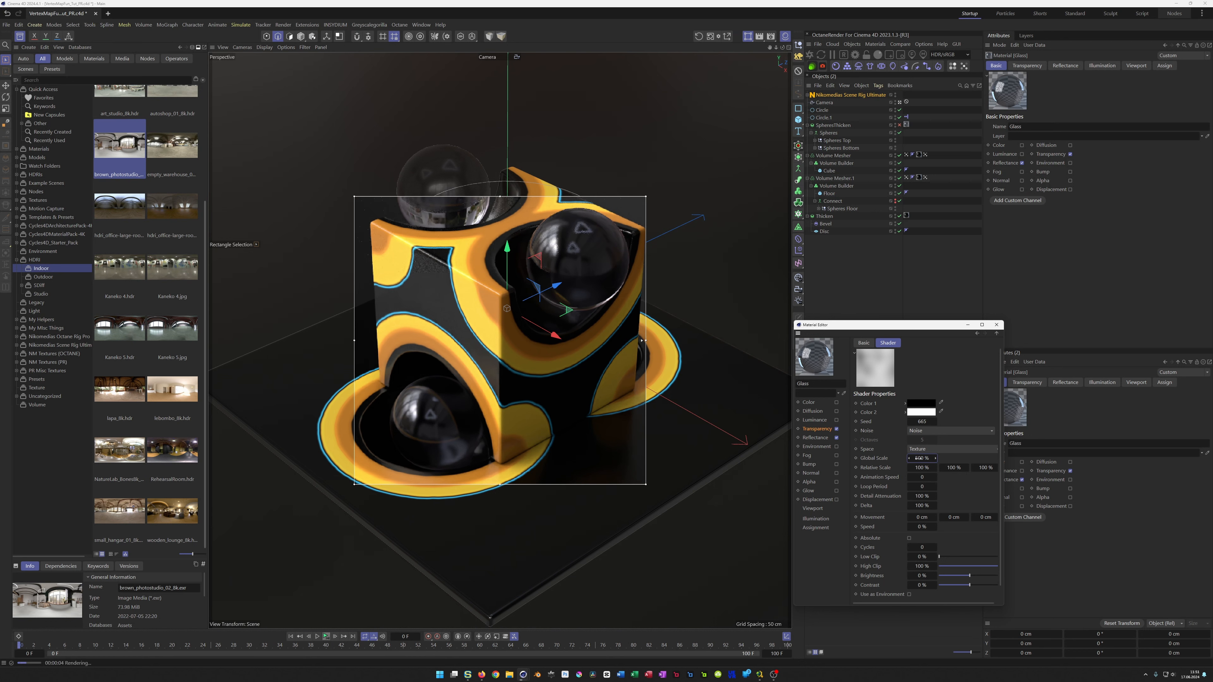
double_click(920, 458)
type("100")
key("Return")
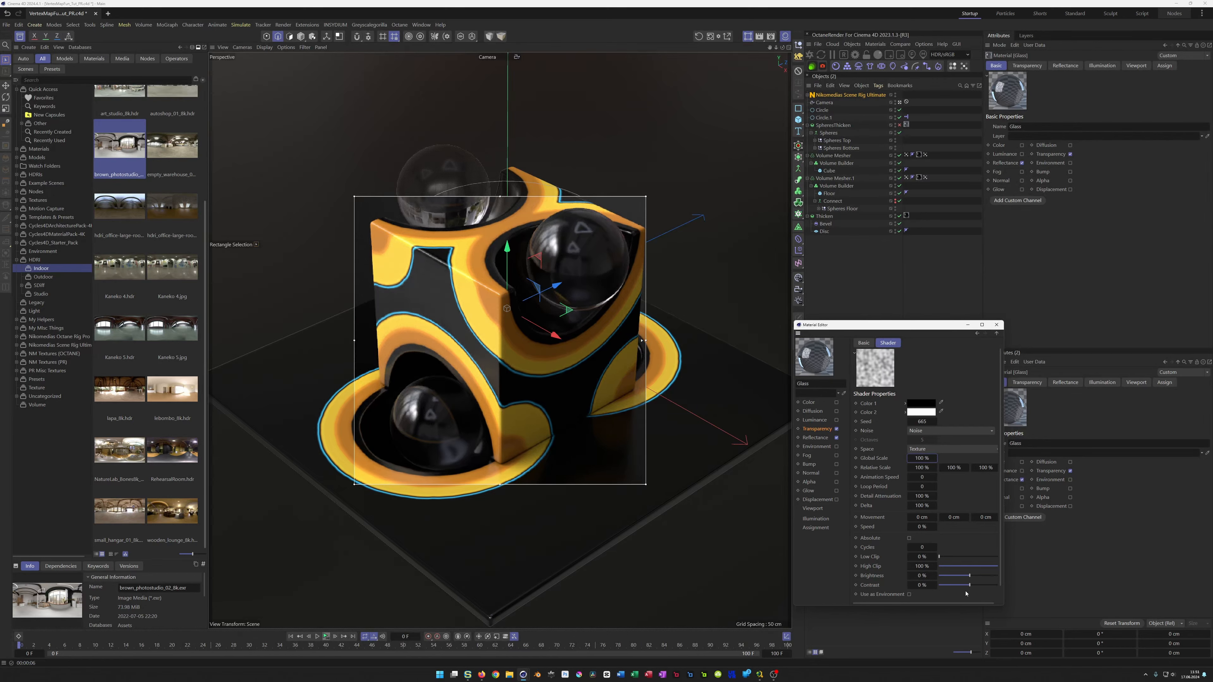
Give the Noise a Contrast of 100 %, a Global Scale of 300 % and Object space
left_click_drag(968, 585, 1001, 584)
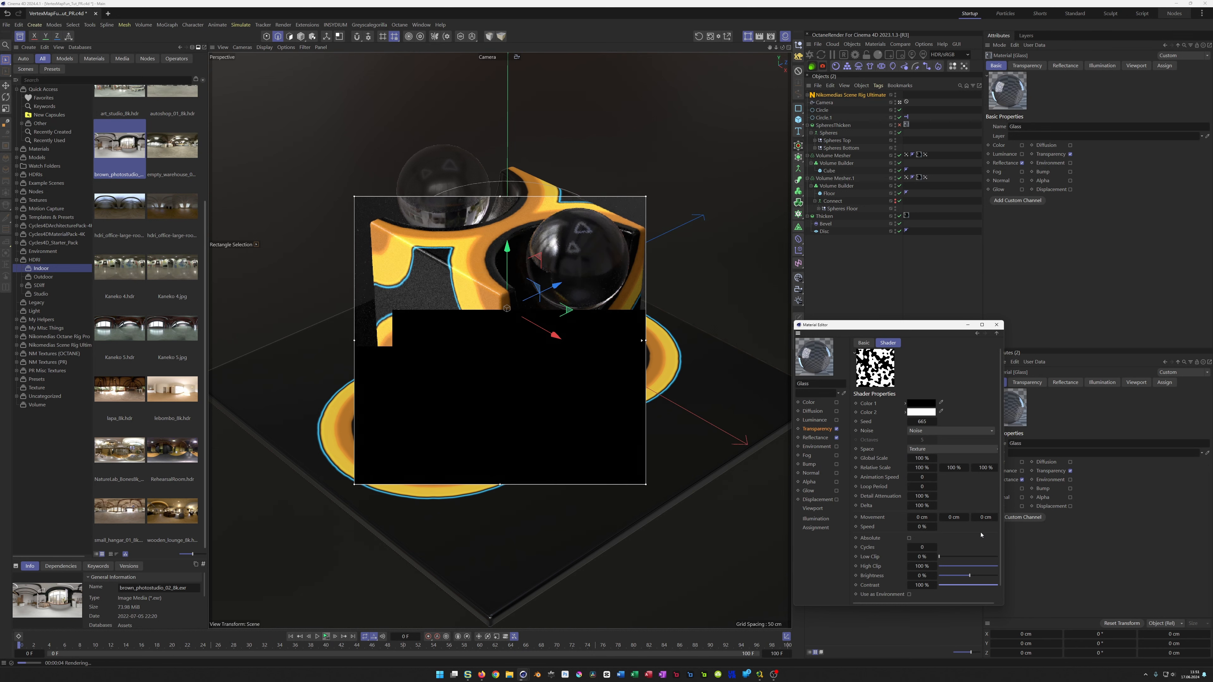
left_click(923, 458)
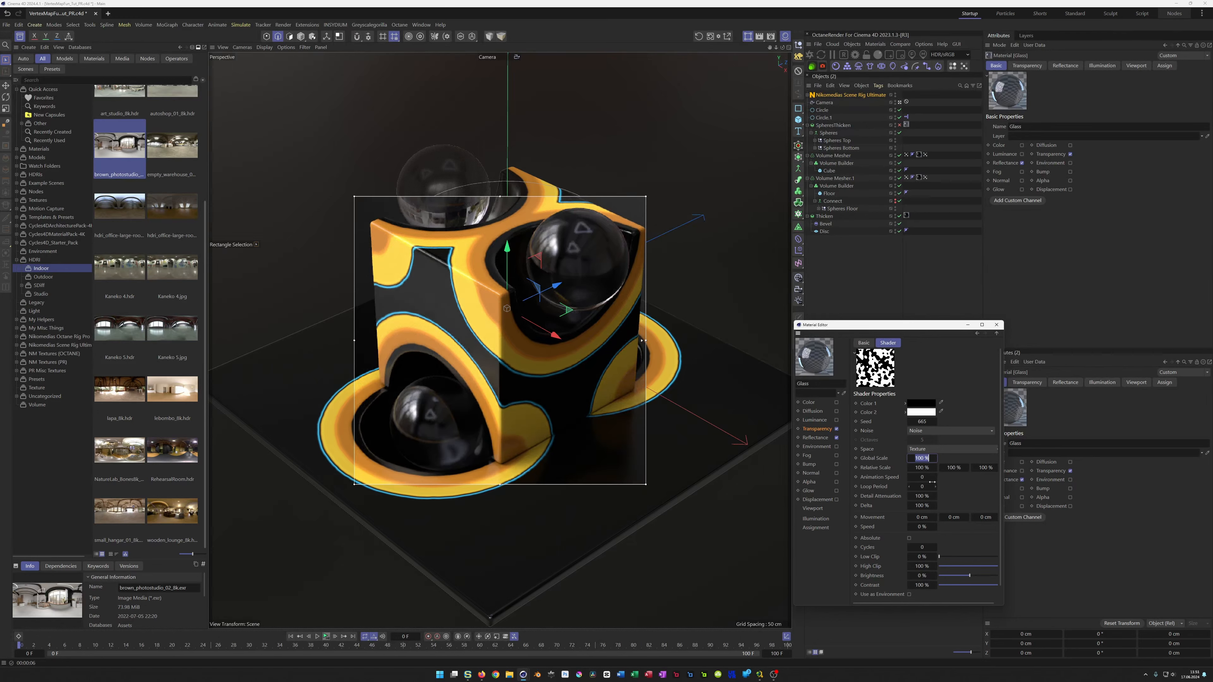
type("300")
key("Return")
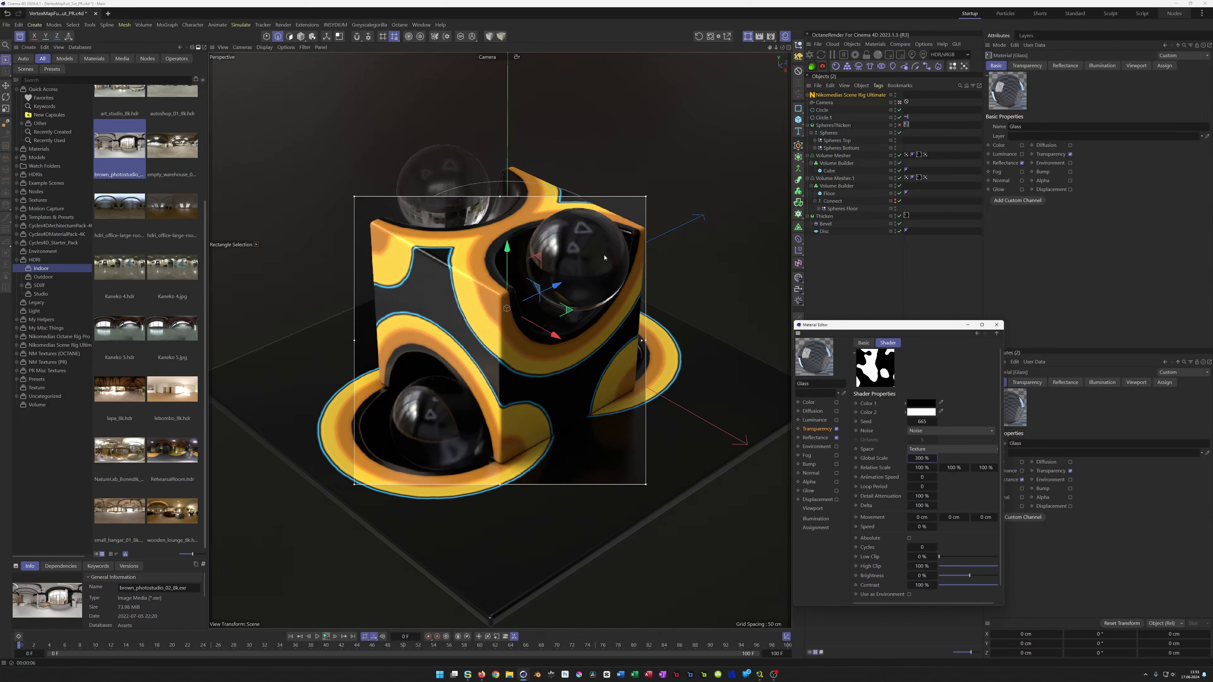
left_click(931, 449)
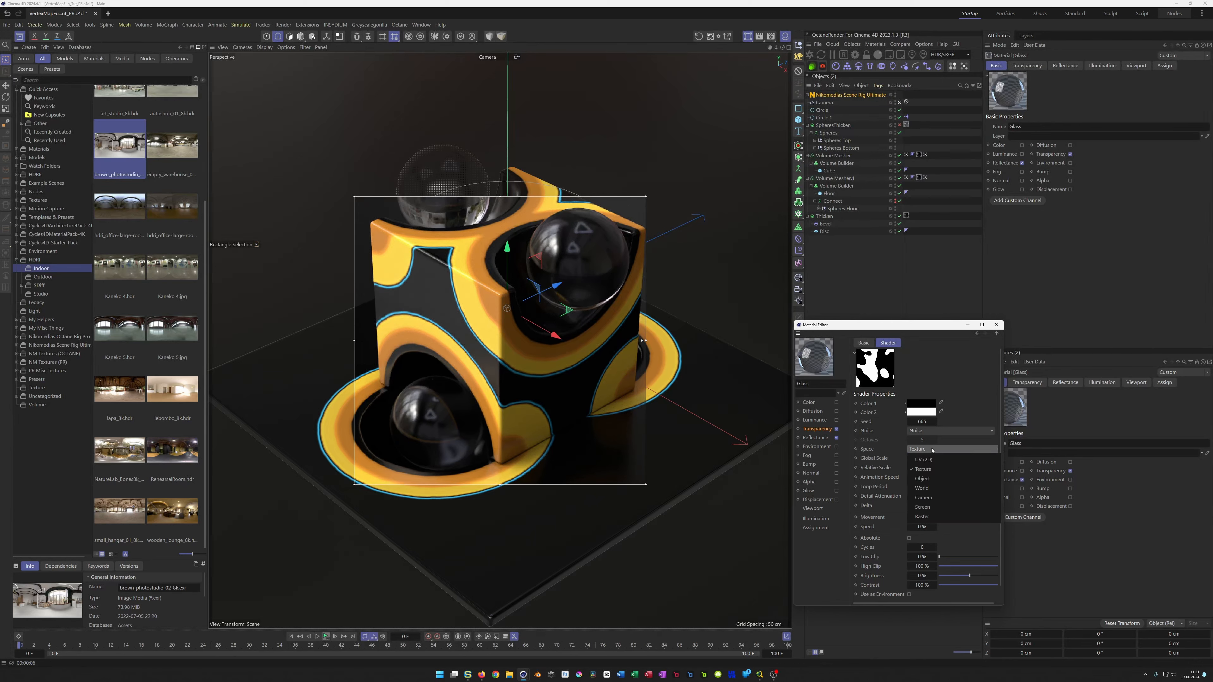
left_click(939, 479)
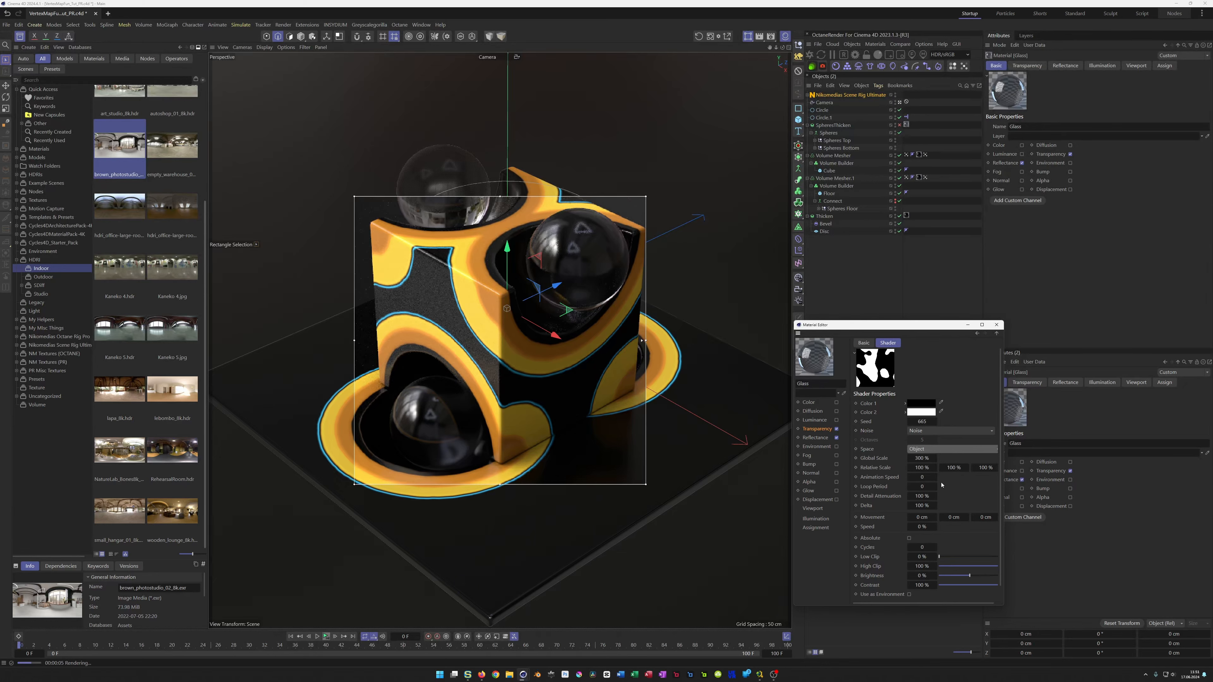
Replace the Thin Film's thickness variation Gradient with the Noise and clear the shader's color texture
left_click(997, 333)
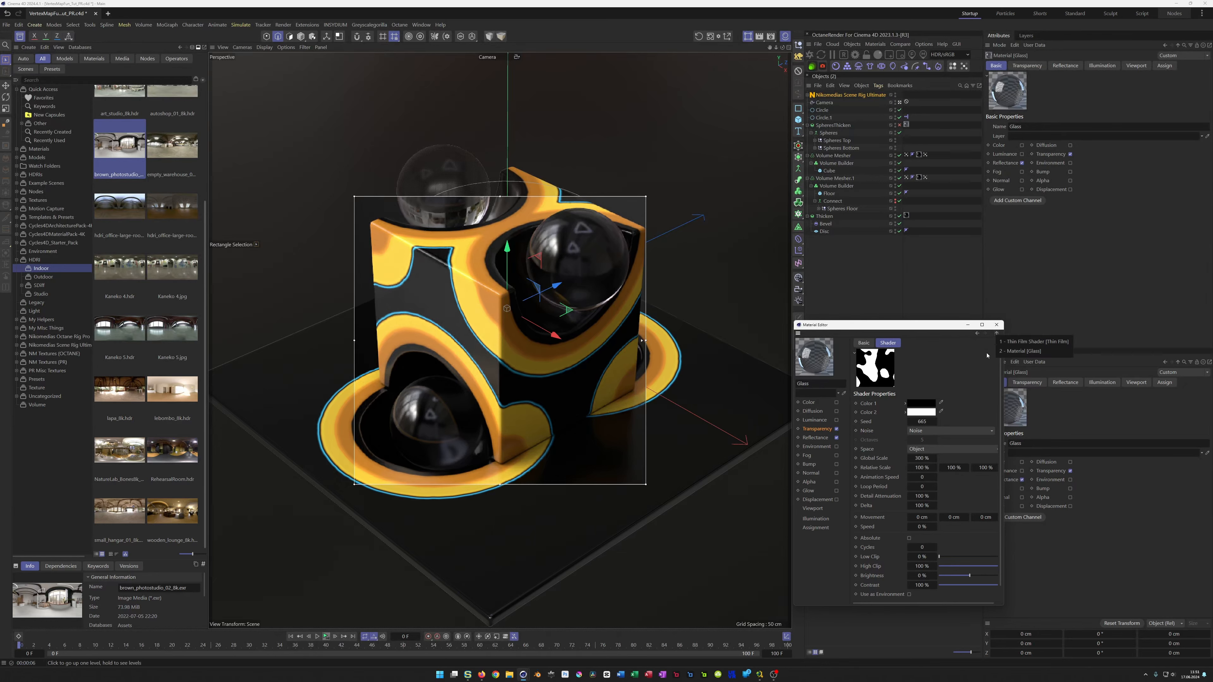
left_click(1033, 341)
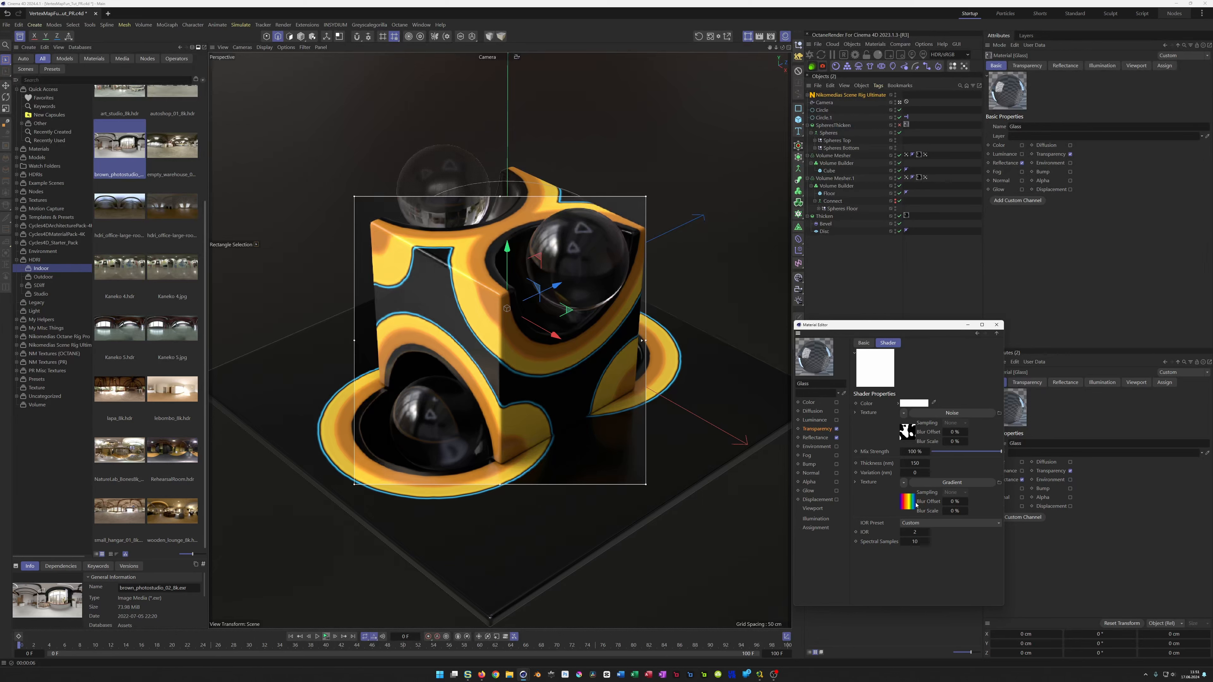
left_click_drag(911, 504, 911, 506)
left_click(903, 412)
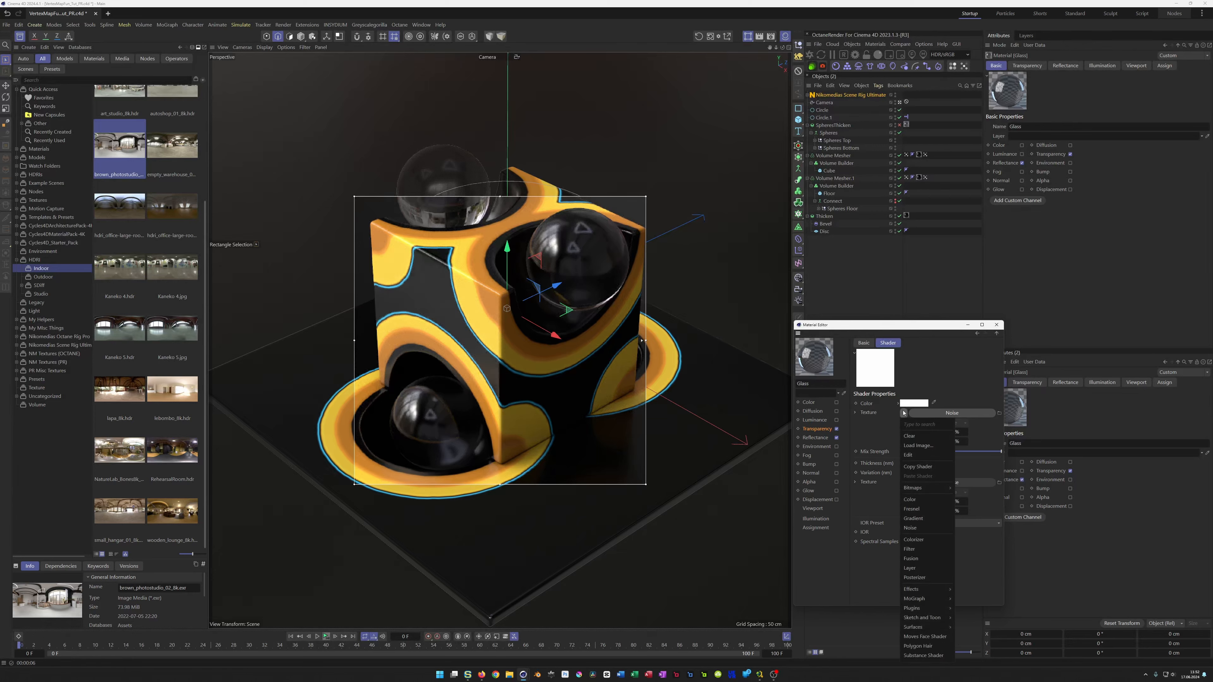
left_click(919, 433)
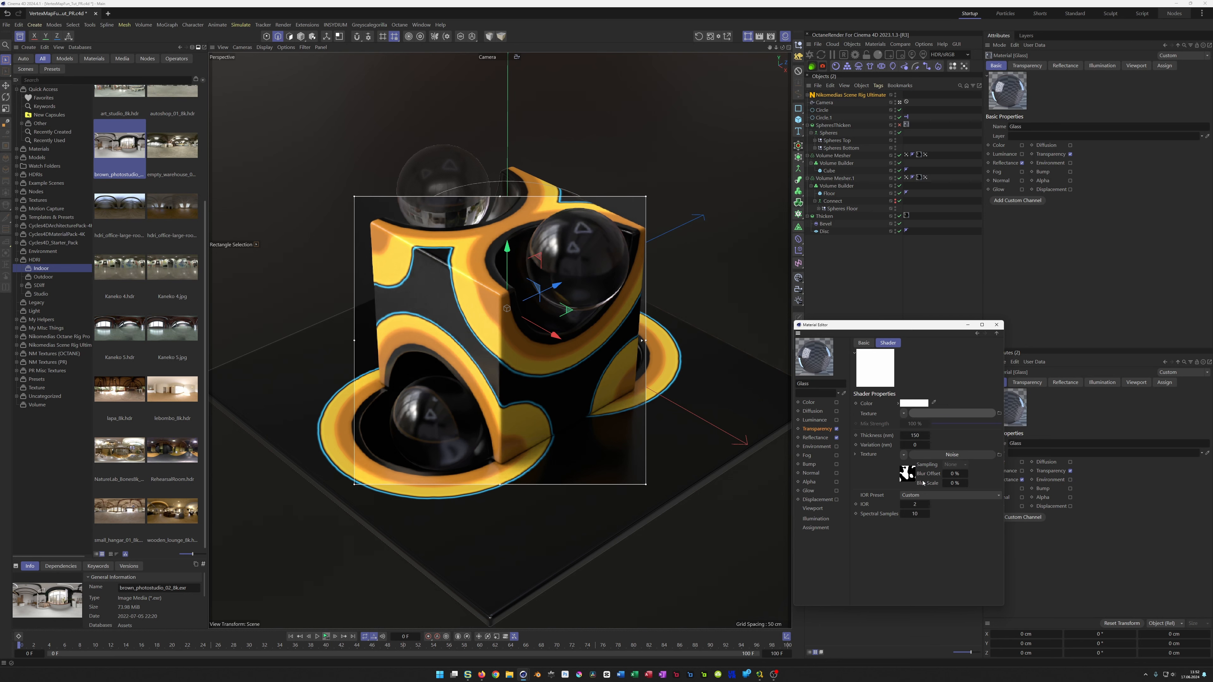
Set the Transparency Thin Film shader's thickness to 500 nm
left_click(914, 438)
type("500")
key("Return")
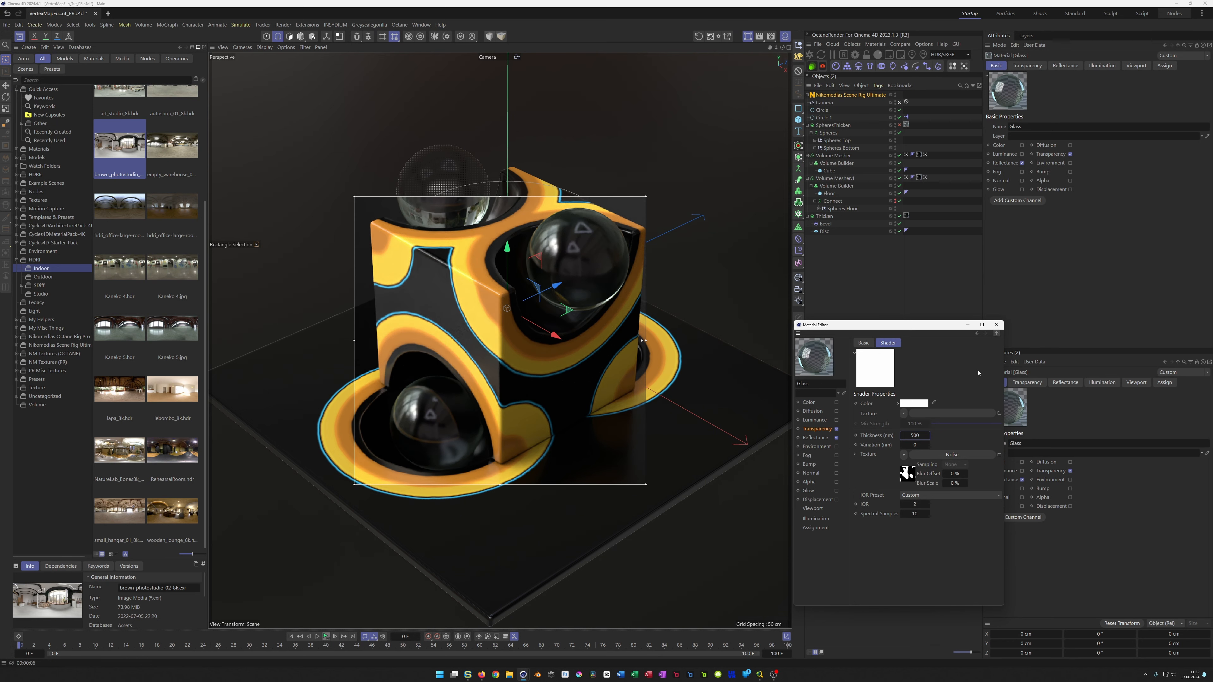
Set the thickness variation Noise's Contrast to 0 % and its Global Scale to 200 %
left_click(915, 474)
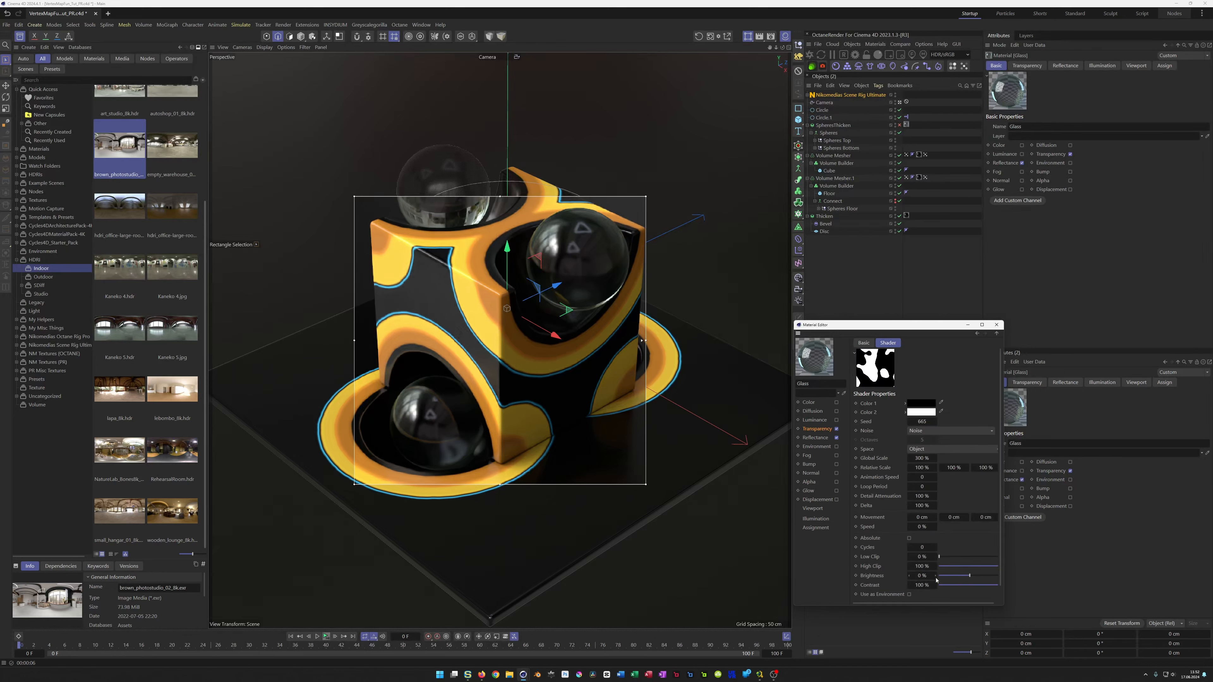
left_click_drag(965, 588, 938, 585)
double_click(920, 584)
type("0")
key("Return")
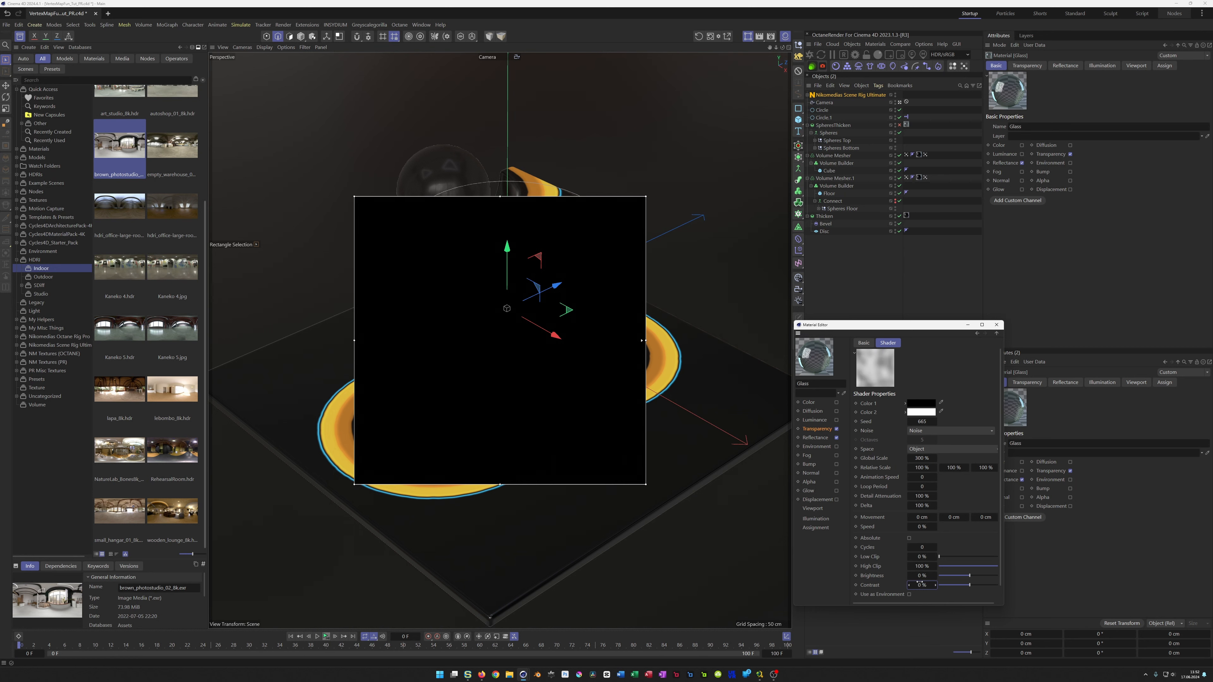
double_click(918, 458)
key("Return")
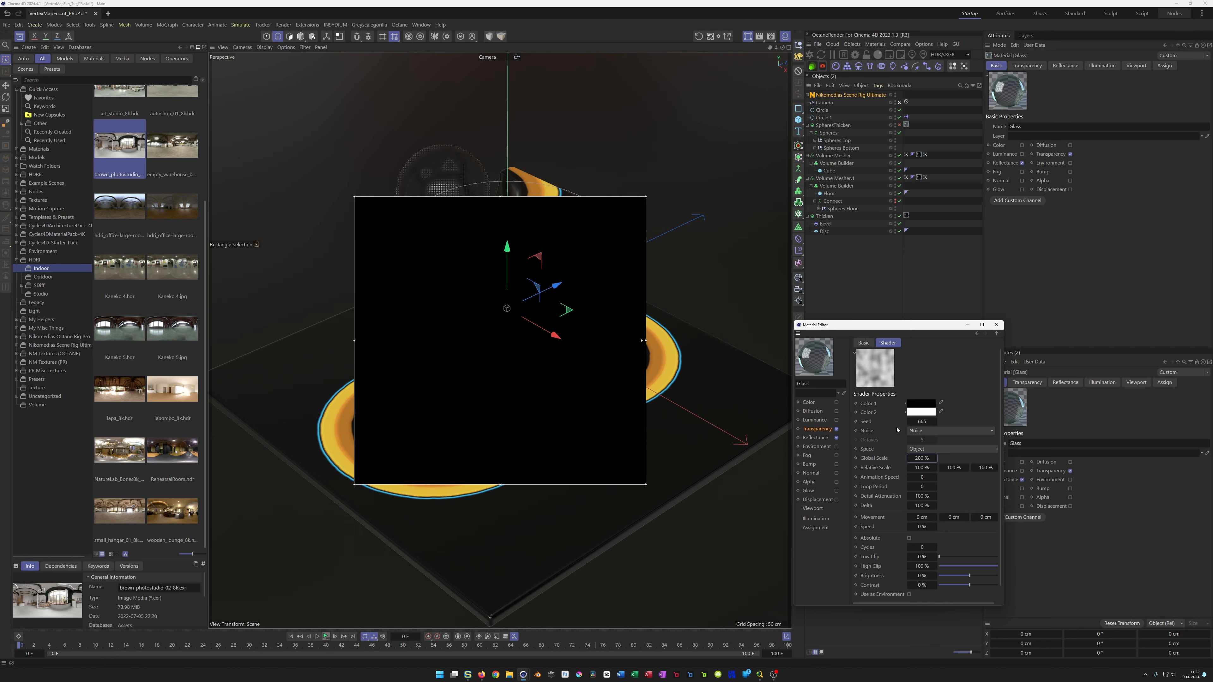
Try Thin Film thicknesses of 300 nm and 1000 nm and settle on 100 nm
left_click(996, 334)
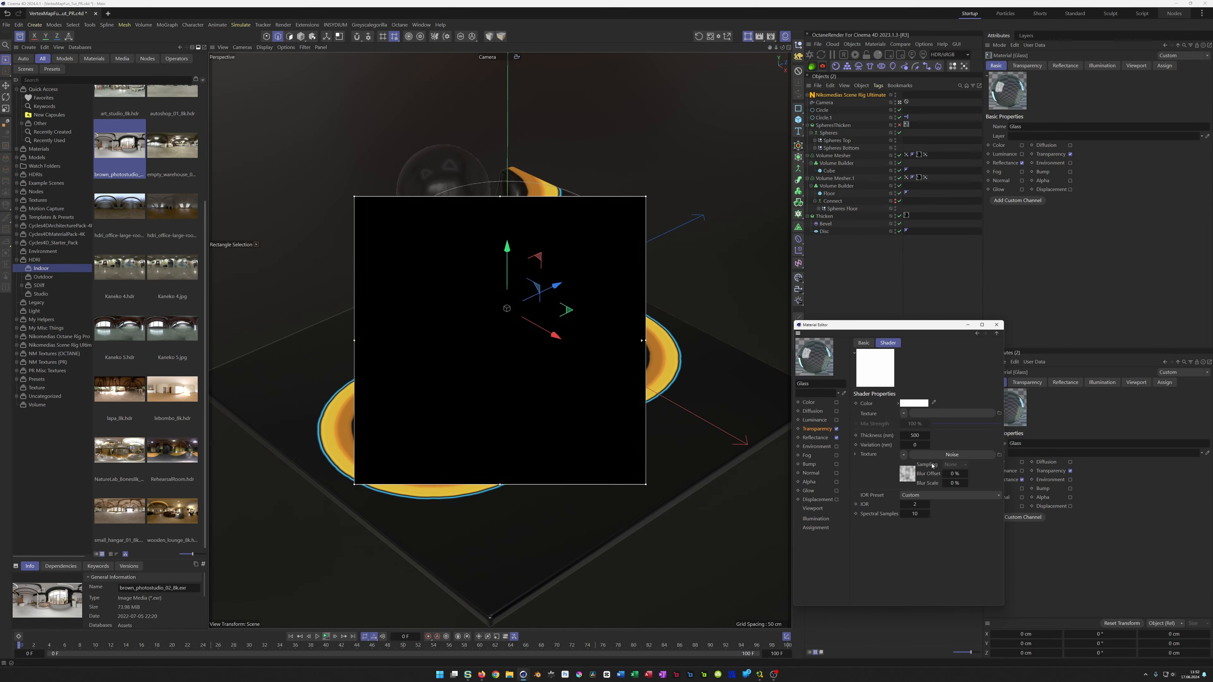
double_click(914, 436)
type("300")
key("Return")
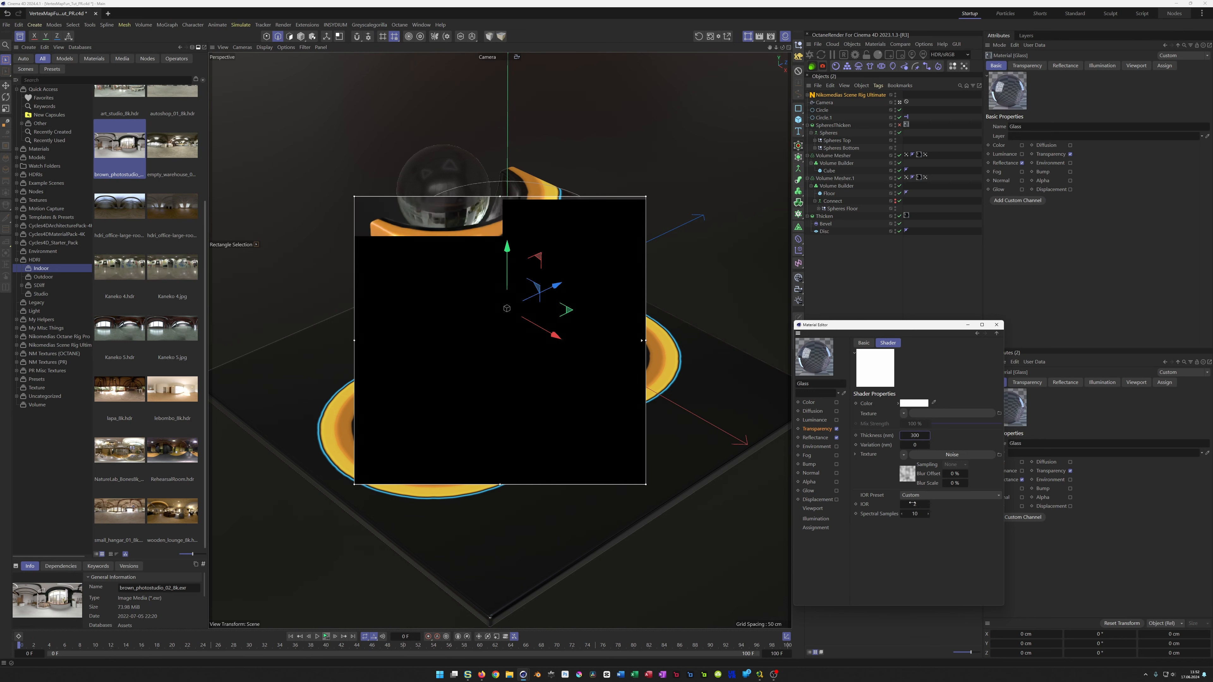
double_click(915, 435)
type("1000")
double_click(915, 433)
type("100")
key("Return")
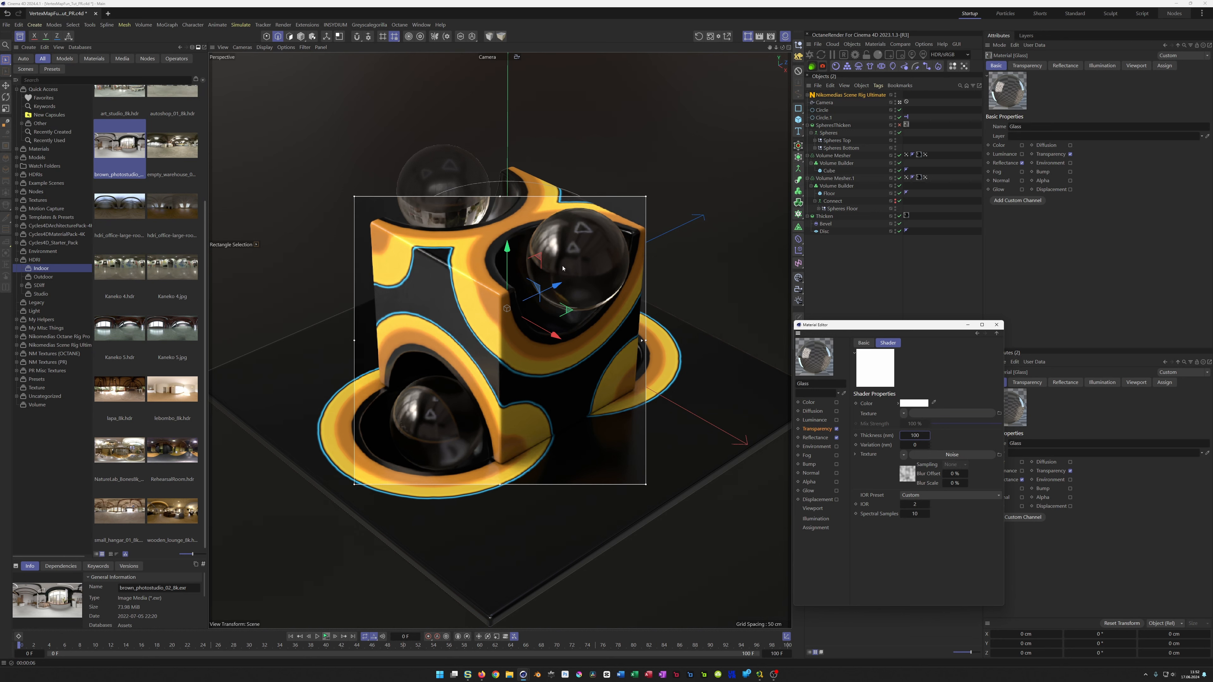
Try a cyan Thin Film color, settle on an amber yellow with RGB 255, 196, 0, and close the Glass material editor
left_click(916, 504)
left_click(914, 404)
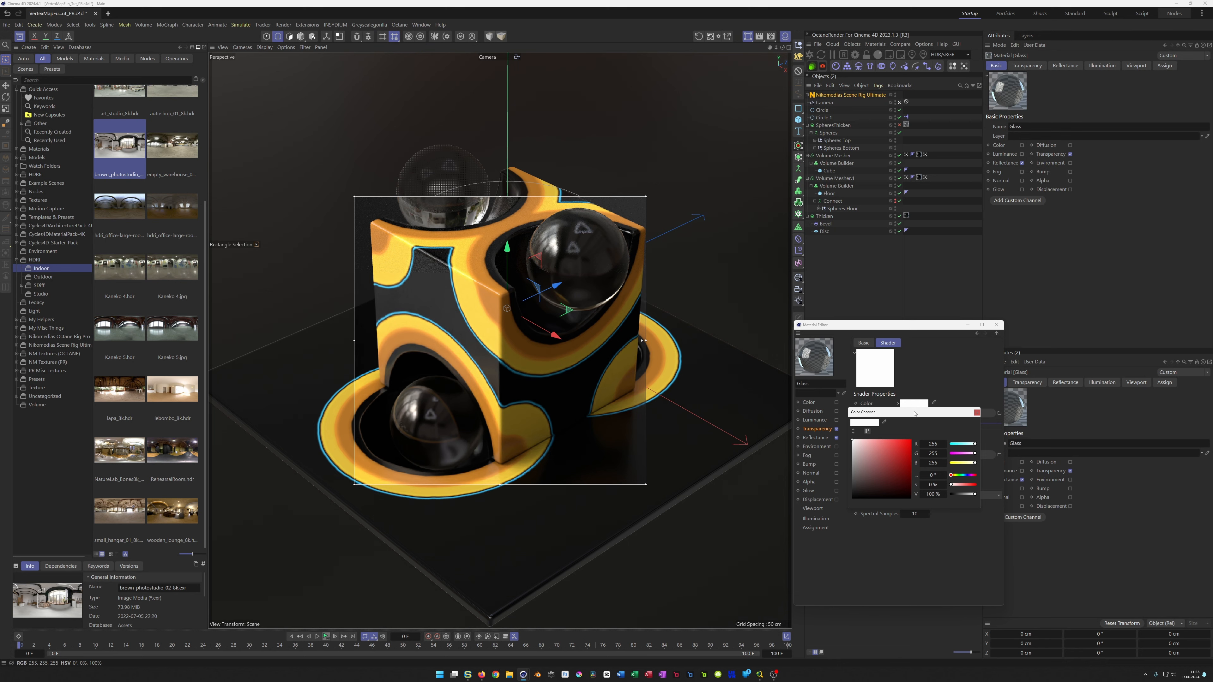
left_click(963, 475)
left_click_drag(898, 453, 913, 438)
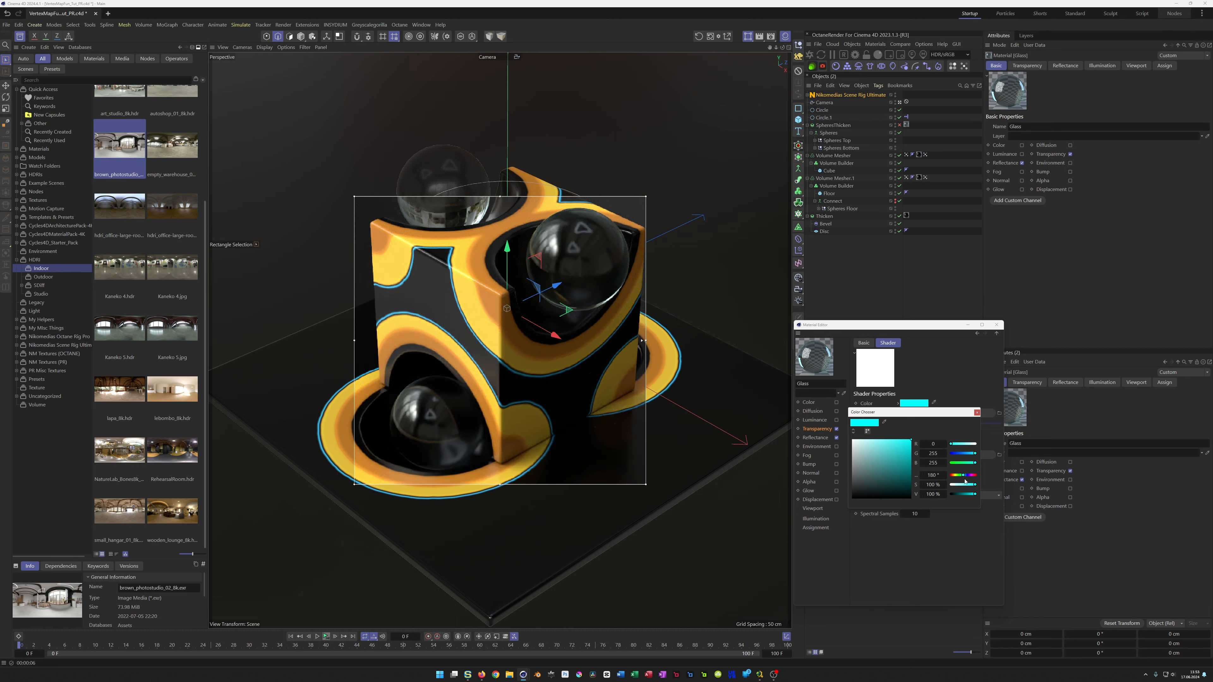
left_click_drag(955, 476, 953, 476)
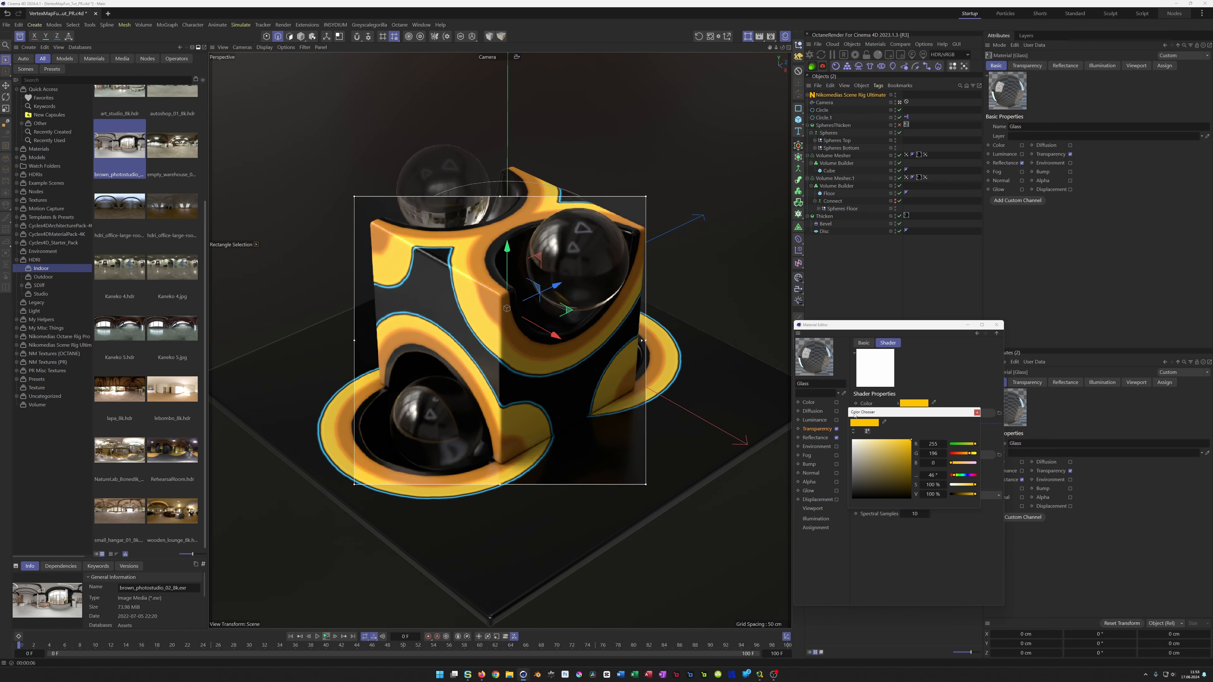
left_click(996, 324)
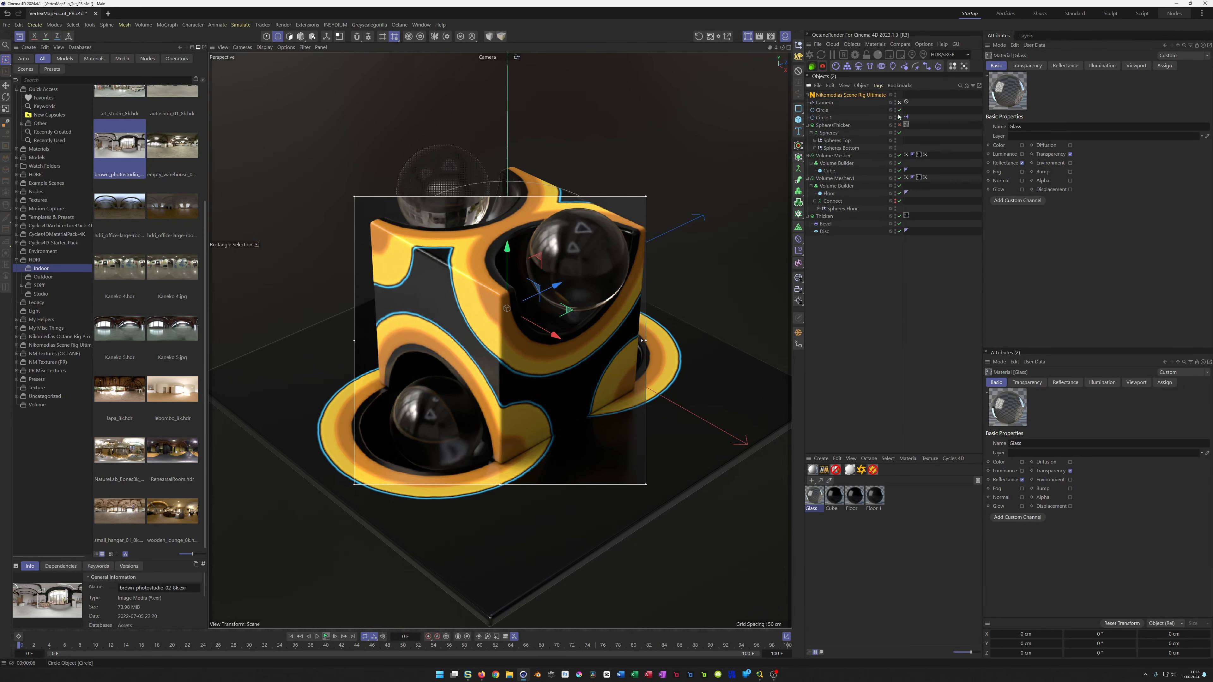
Toggle the SpheresThicken object's enabled state and restore it to compare the glass spheres in the render
left_click(900, 125)
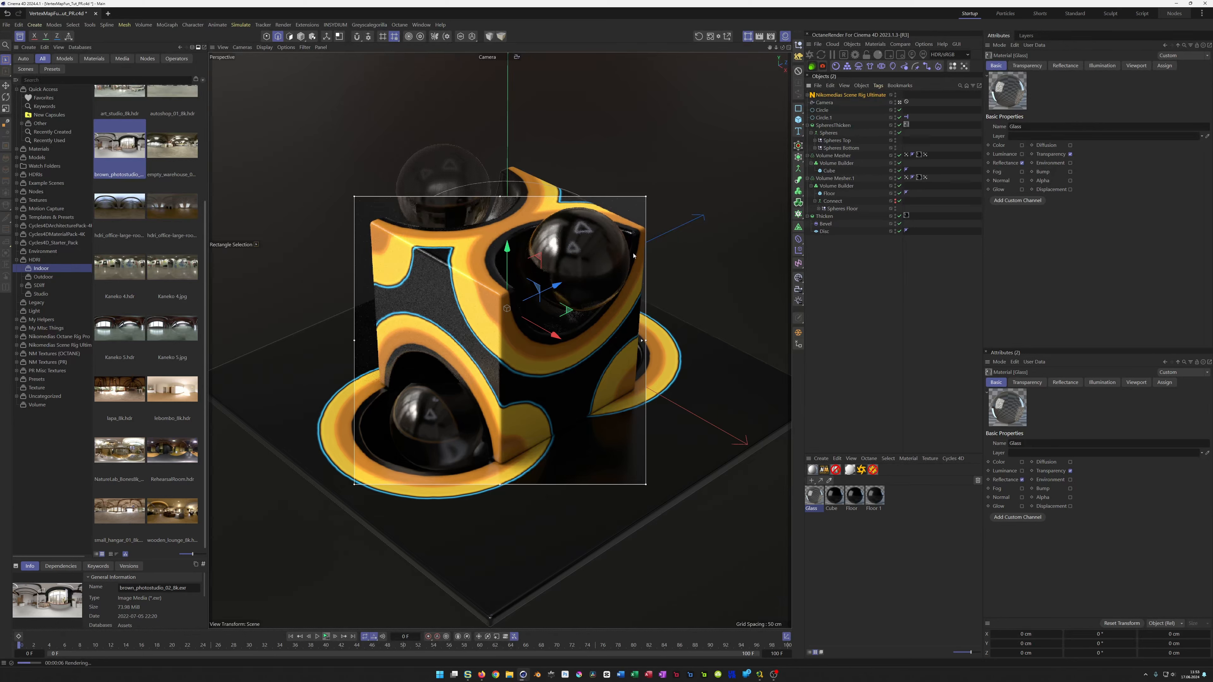
left_click(899, 125)
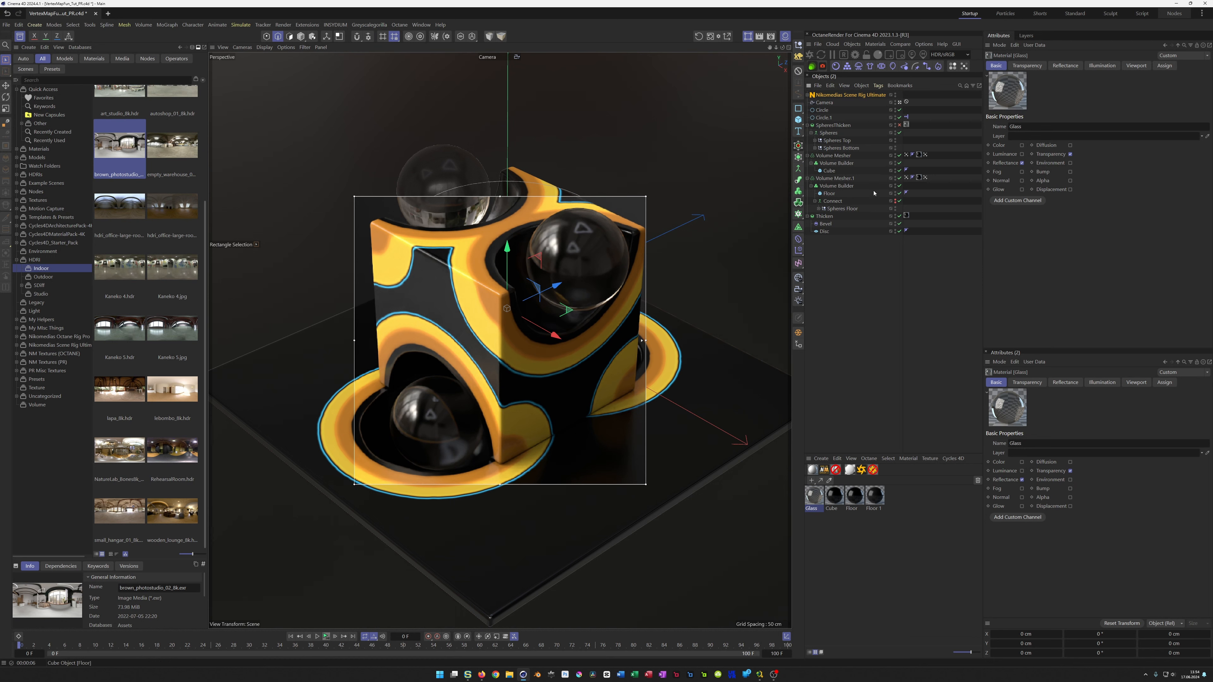
Set the Voxel Size of both Volume Builders to 0.5 cm together
left_click(836, 163)
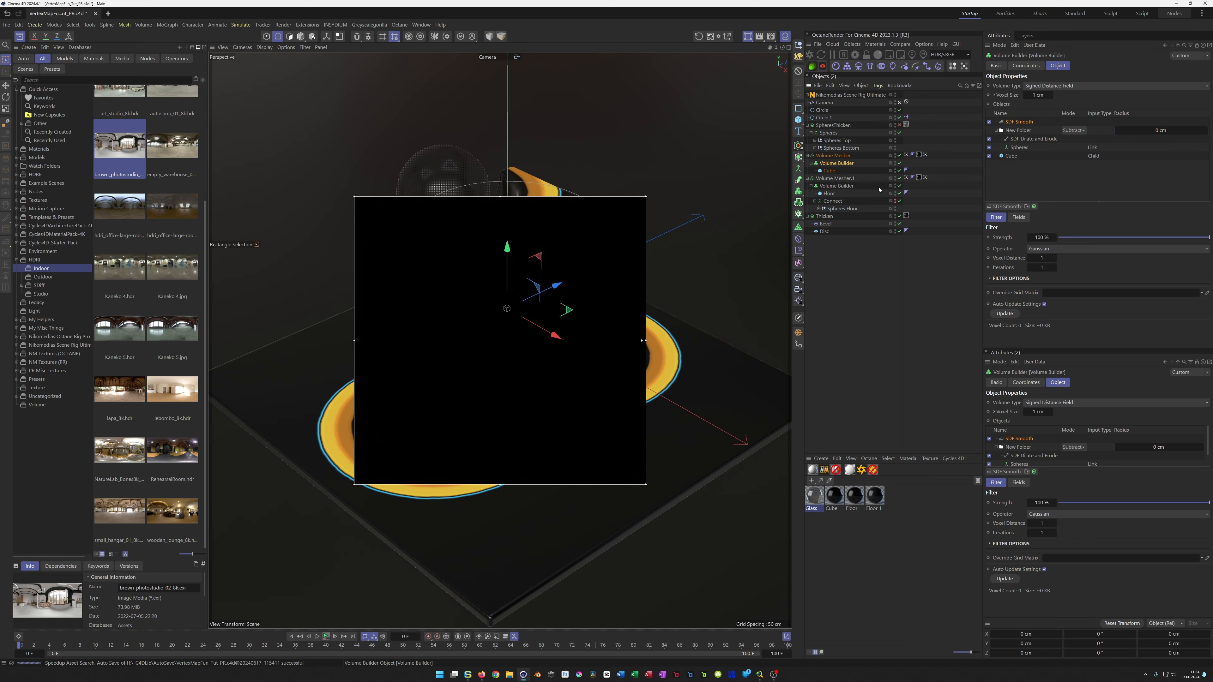
left_click(836, 186, "ctrl")
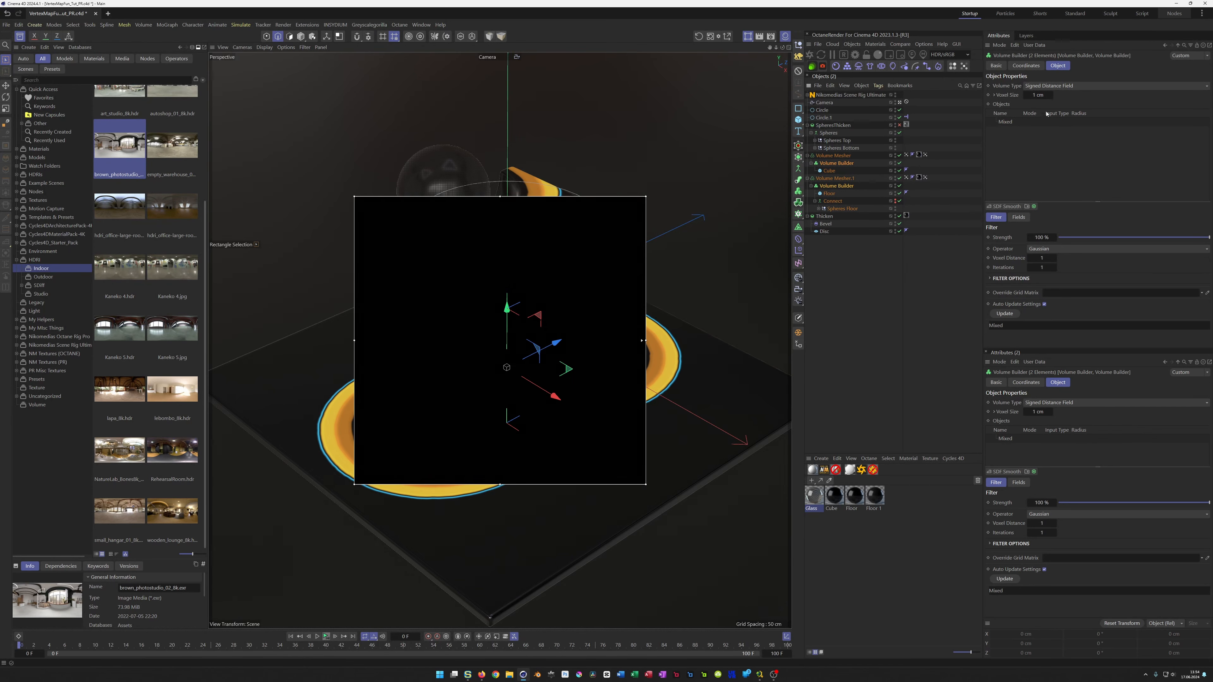
left_click(1036, 94)
type(",5")
key("Return")
Turn off the interactive render region and enable the Transparency effect in the viewport display
key("alt+r")
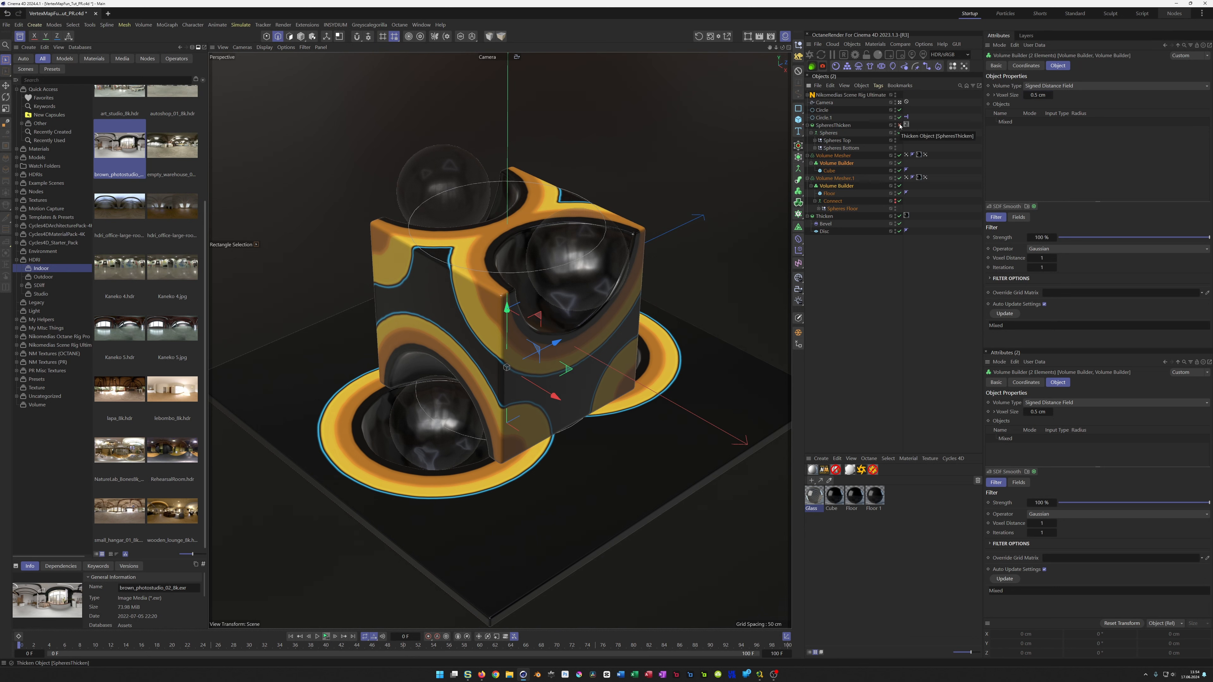
left_click(293, 48)
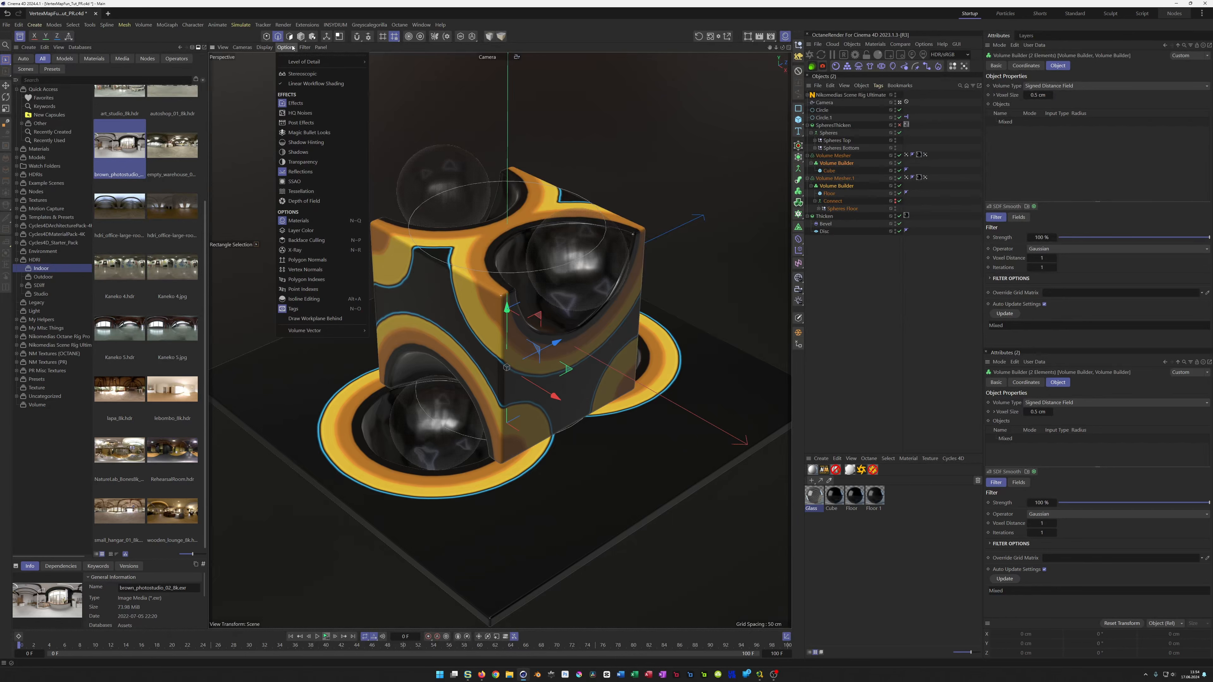
left_click(307, 162)
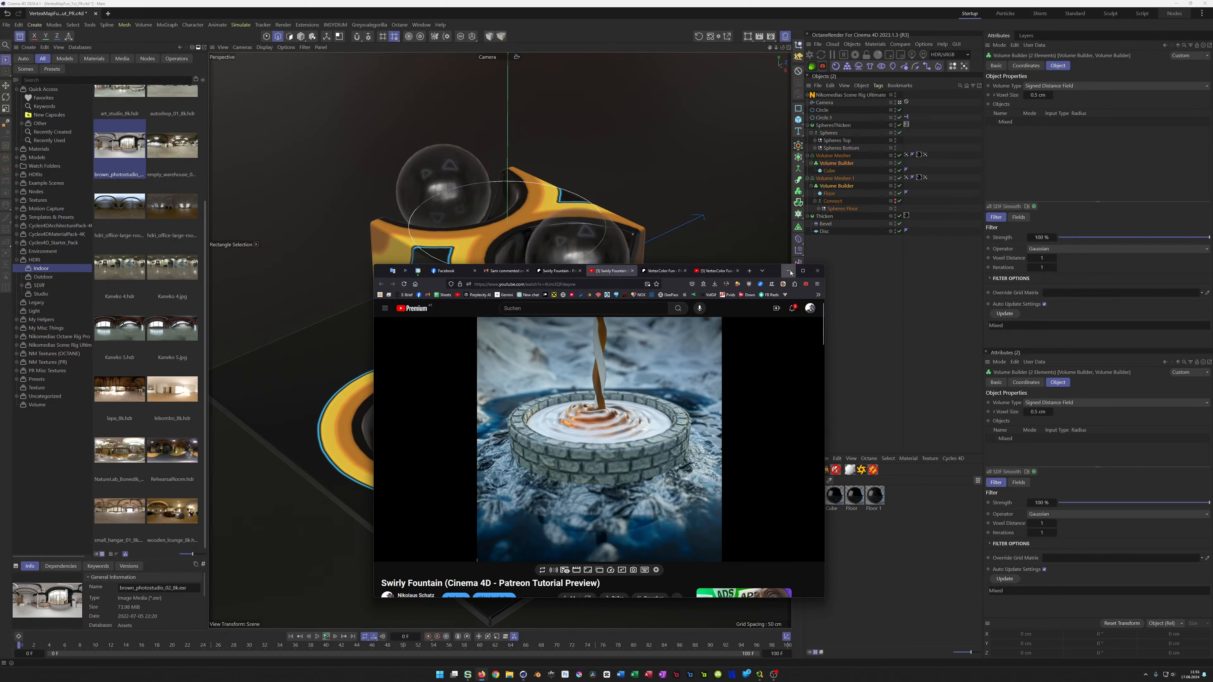
Reposition the browser window and view the Swirly Fountain tutorial preview video on YouTube
left_click_drag(774, 271, 791, 461)
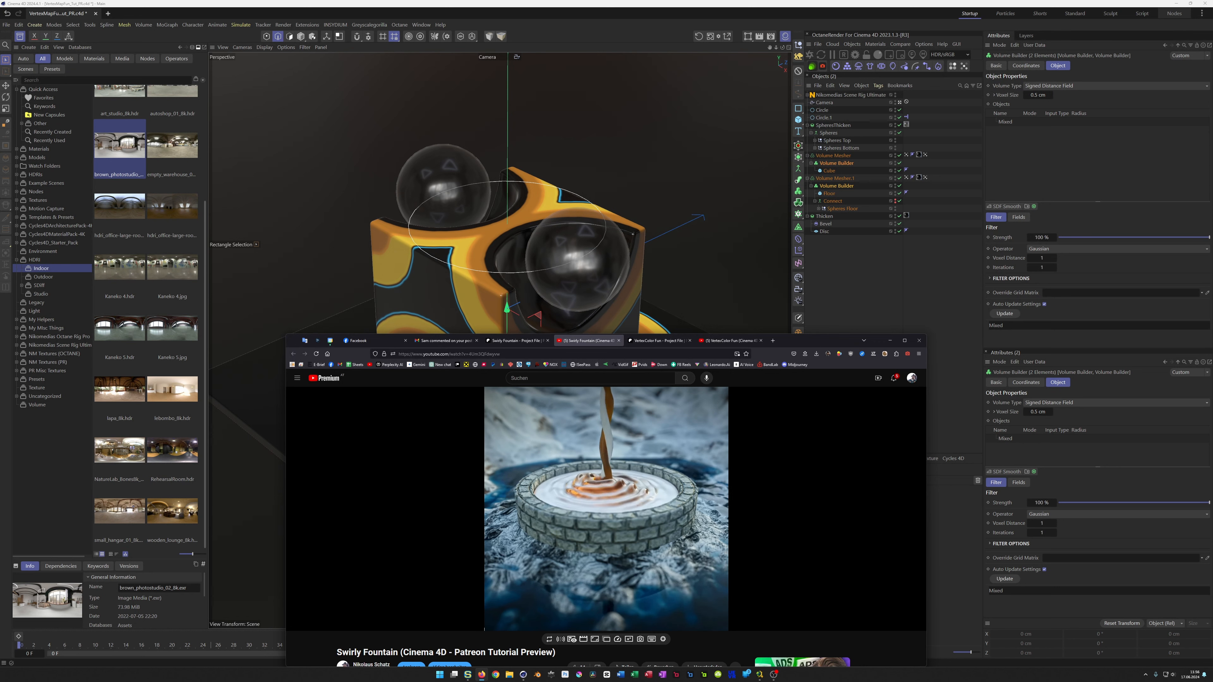
mouse_move(661, 492)
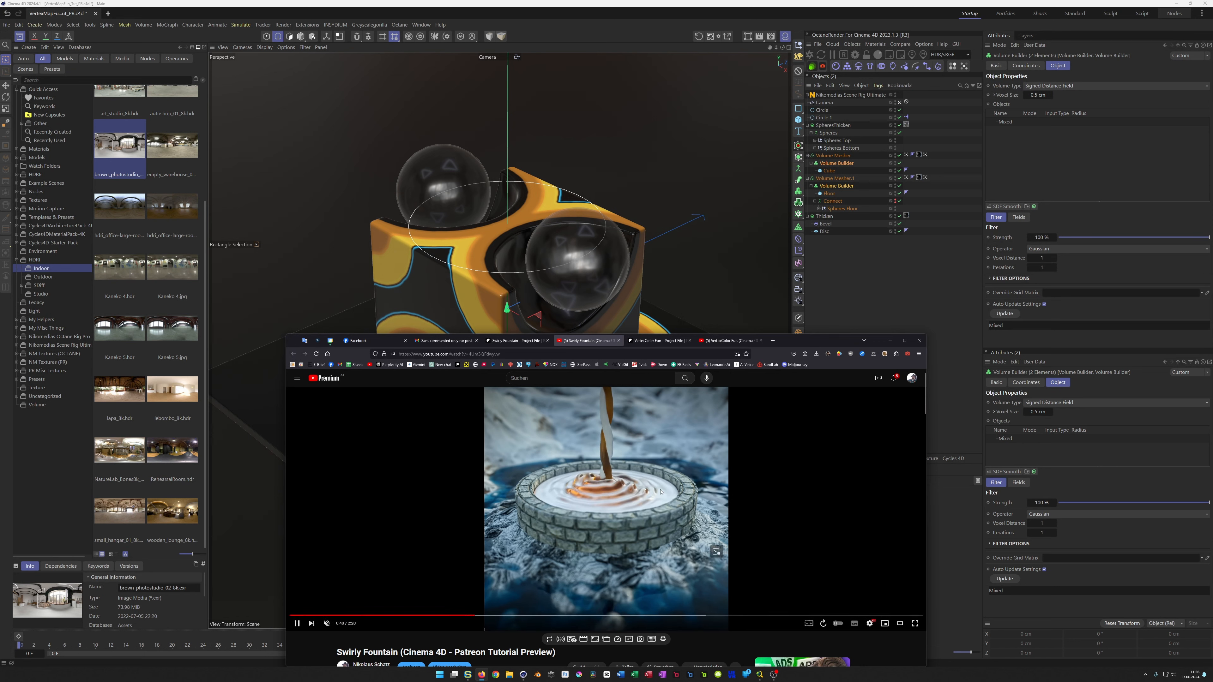